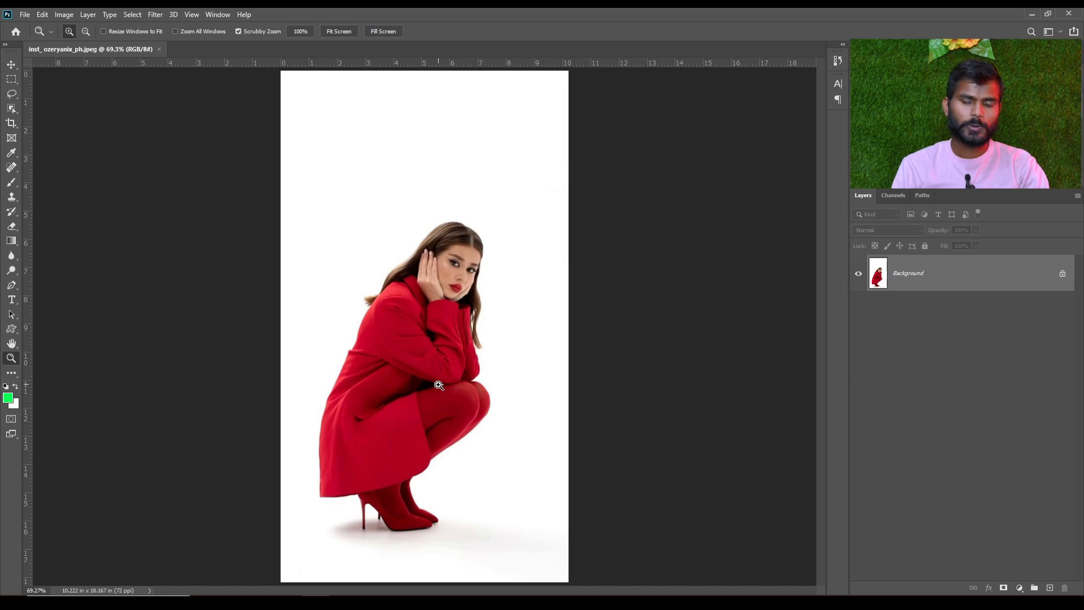
left_click(11, 64)
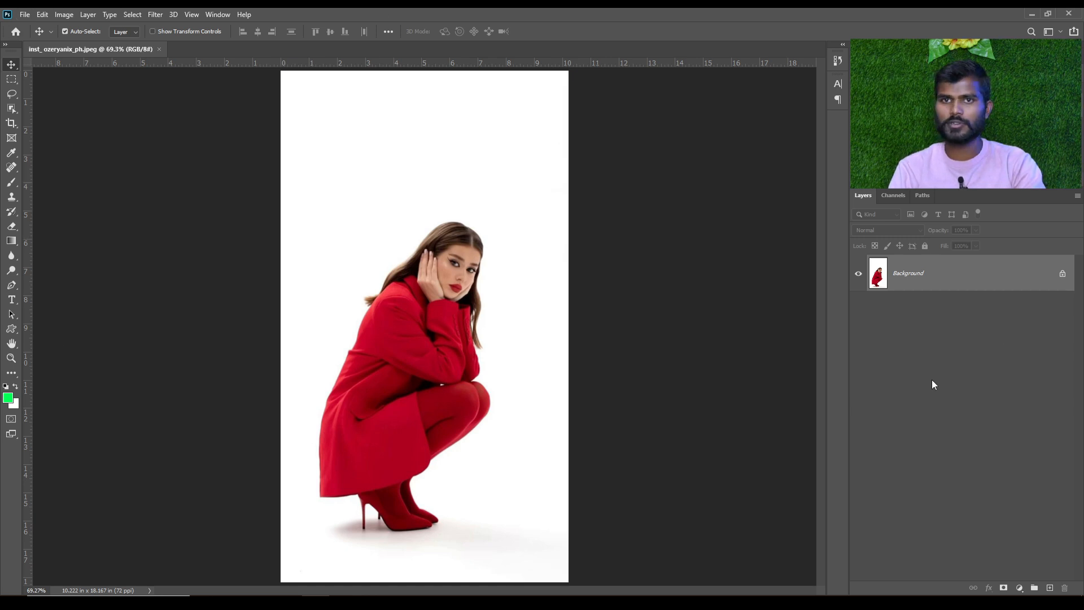
left_click(12, 315)
left_click(13, 287)
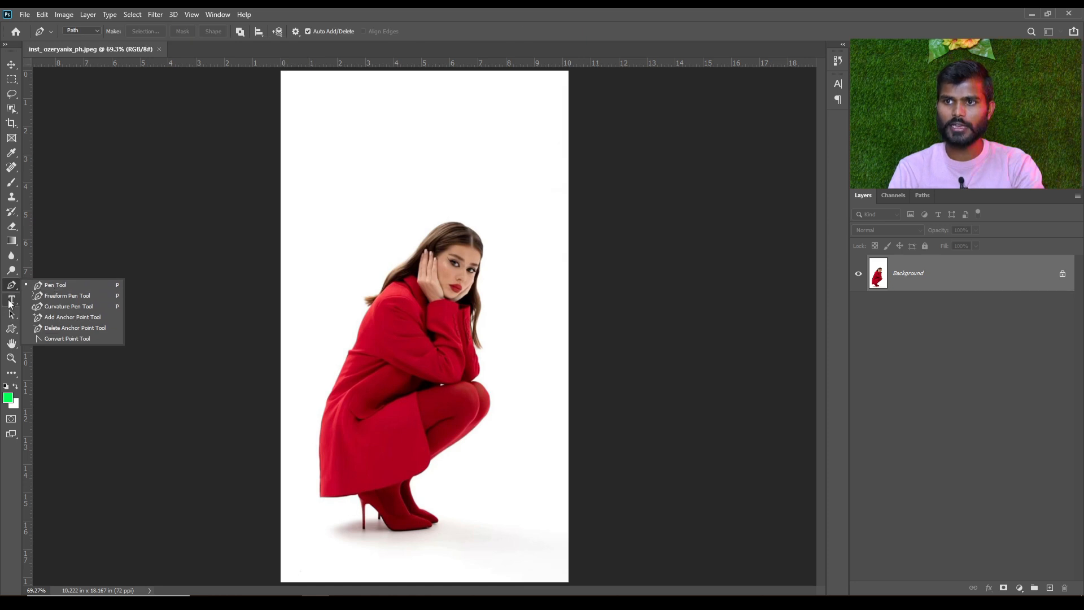
left_click(12, 329)
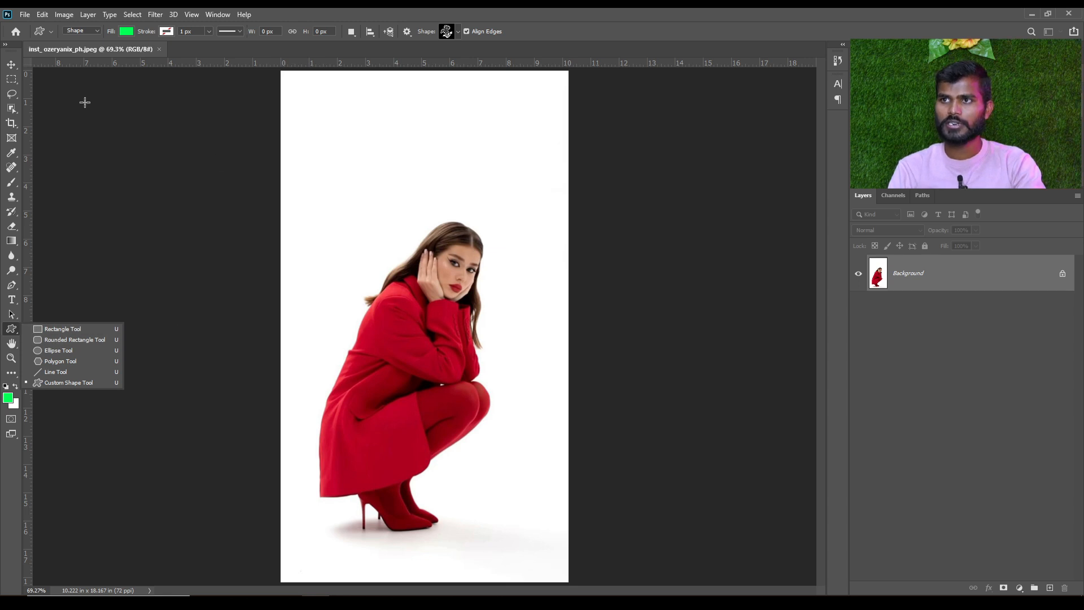
left_click(191, 259)
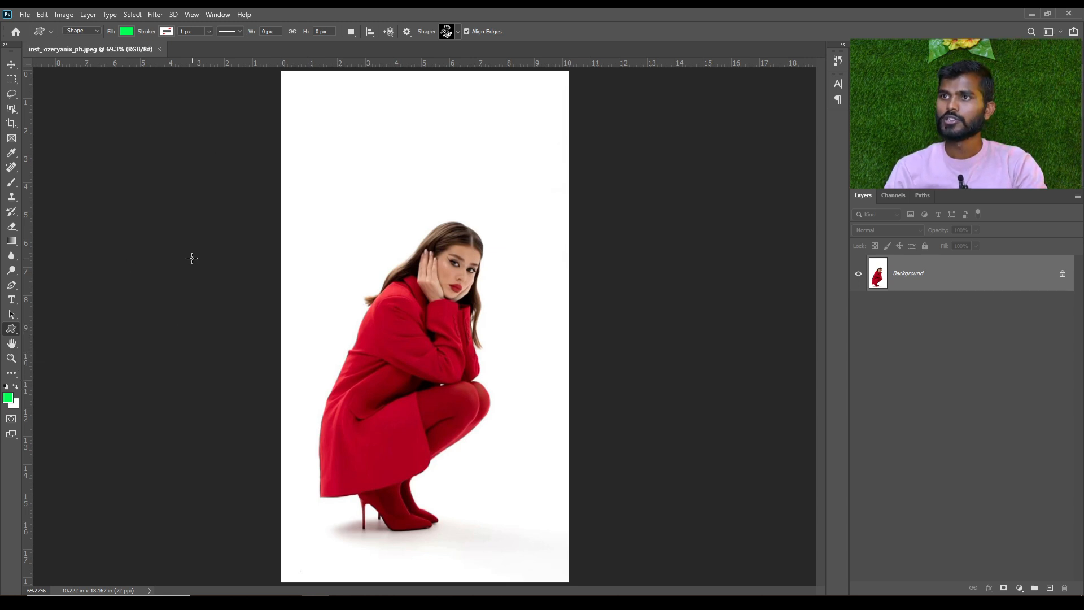
View the photo of the woman in red in the Camera Raw Filter and leave it without applying changes
left_click(158, 15)
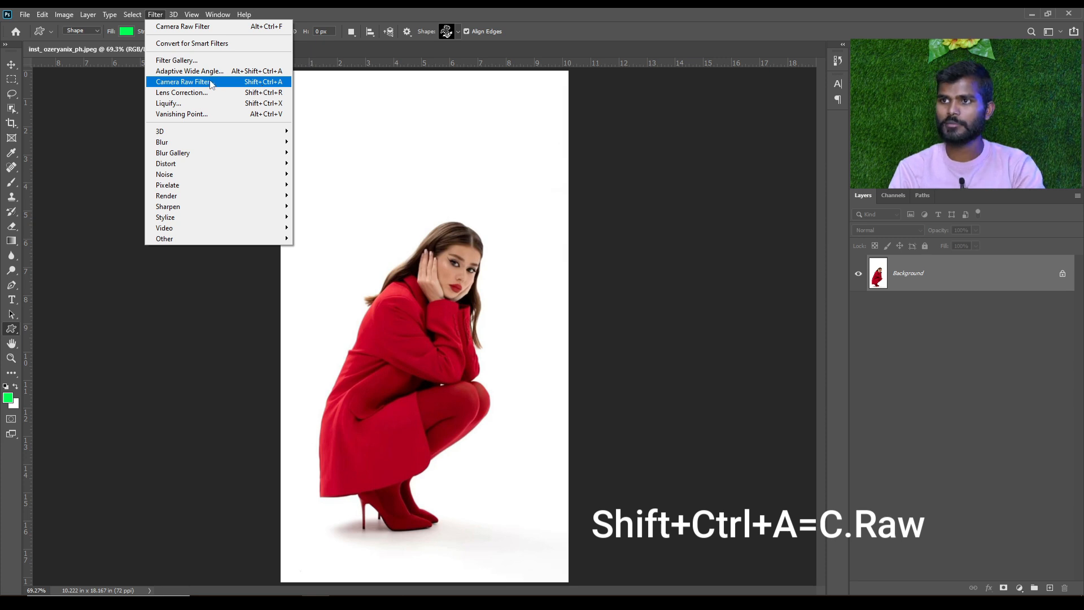
left_click(254, 84)
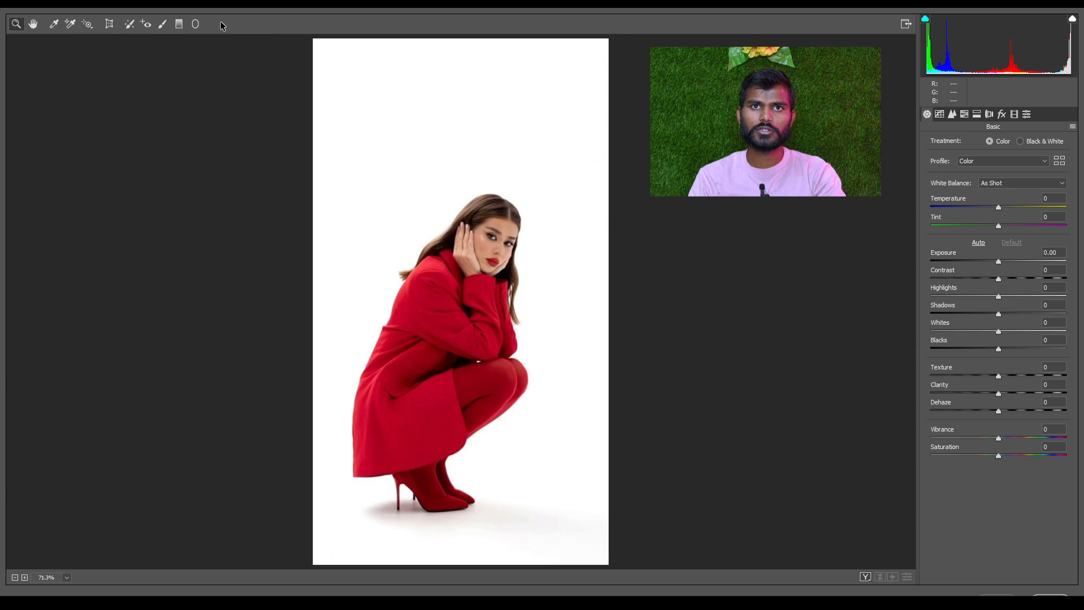
left_click(997, 596)
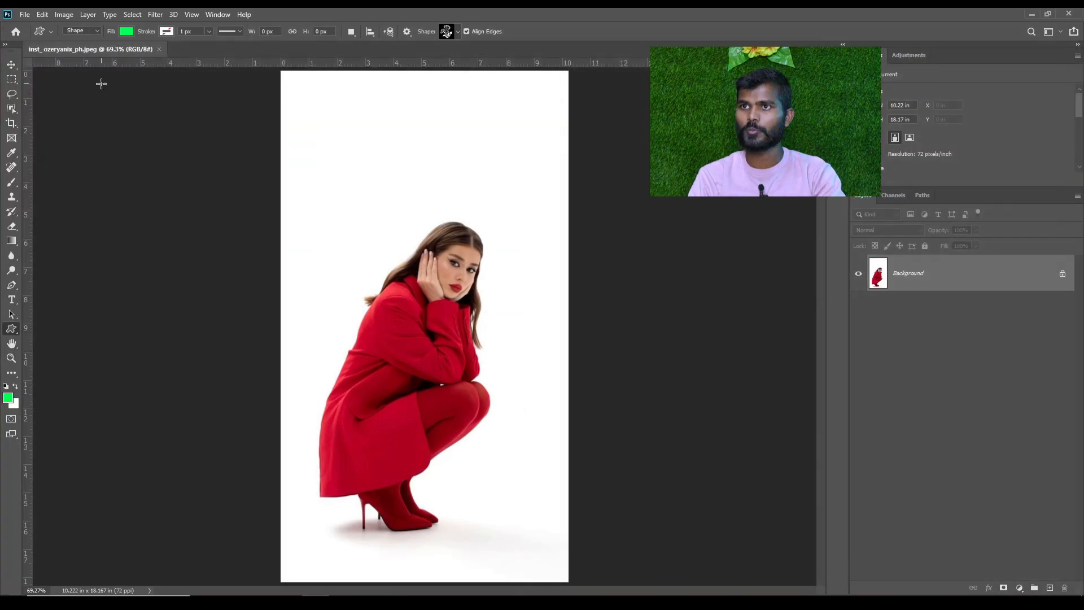
Open all photos from the Colour Practic folder on drive D and close the inst_ ozeryanix_ph.jpeg document
left_click(24, 15)
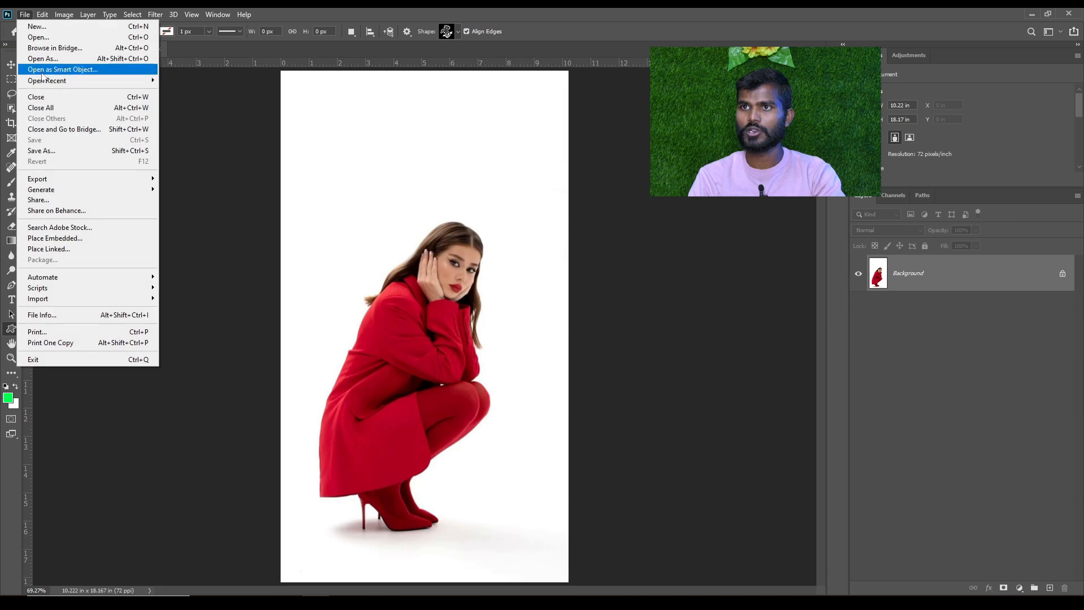
left_click(38, 39)
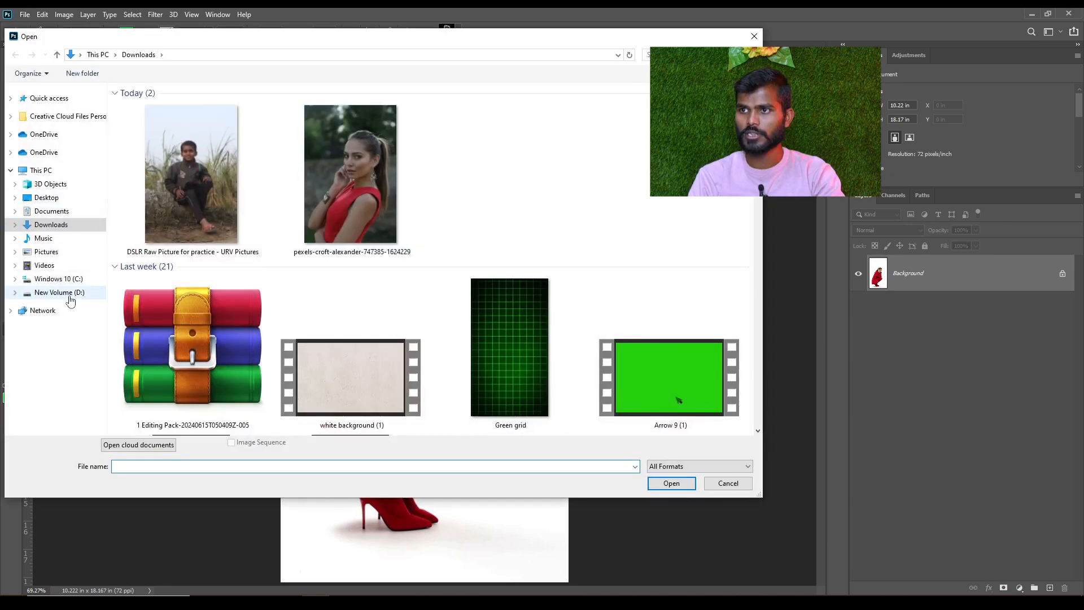
left_click(69, 297)
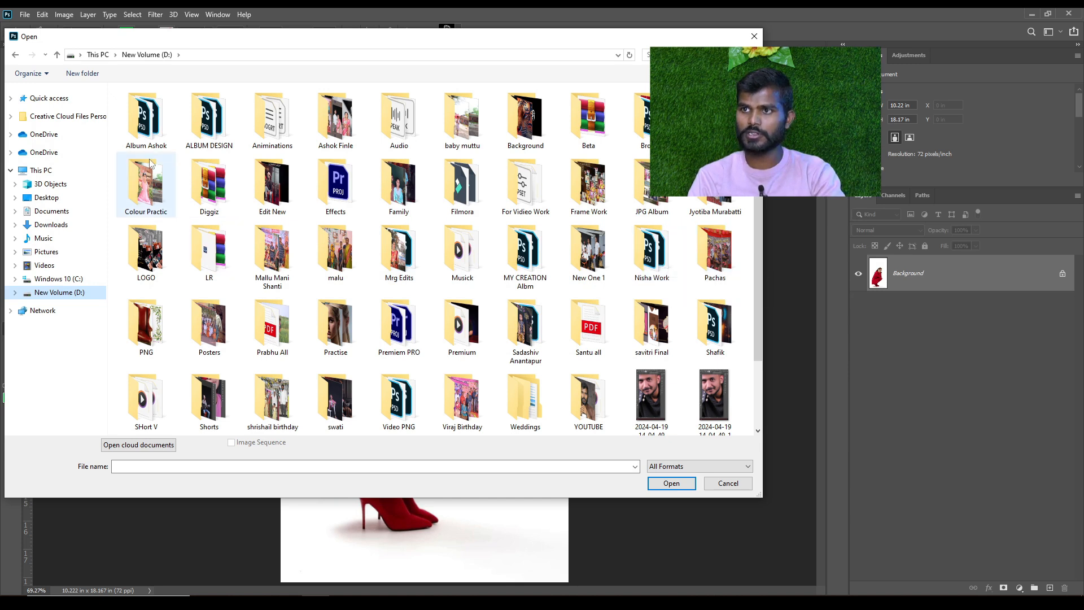
double_click(147, 186)
left_click_drag(646, 156, 115, 86)
left_click(679, 484)
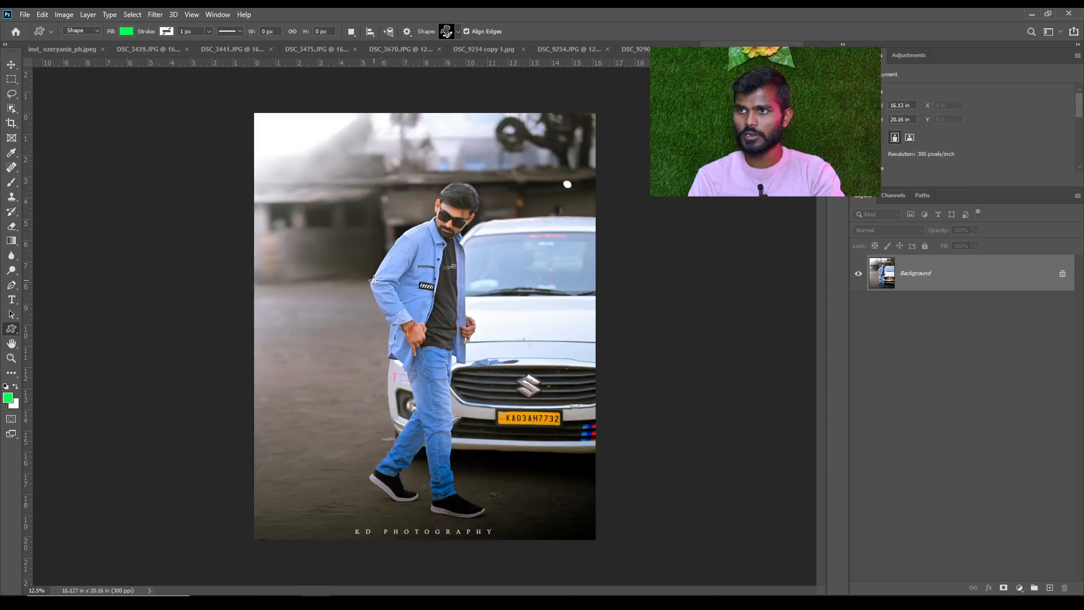
left_click(62, 49)
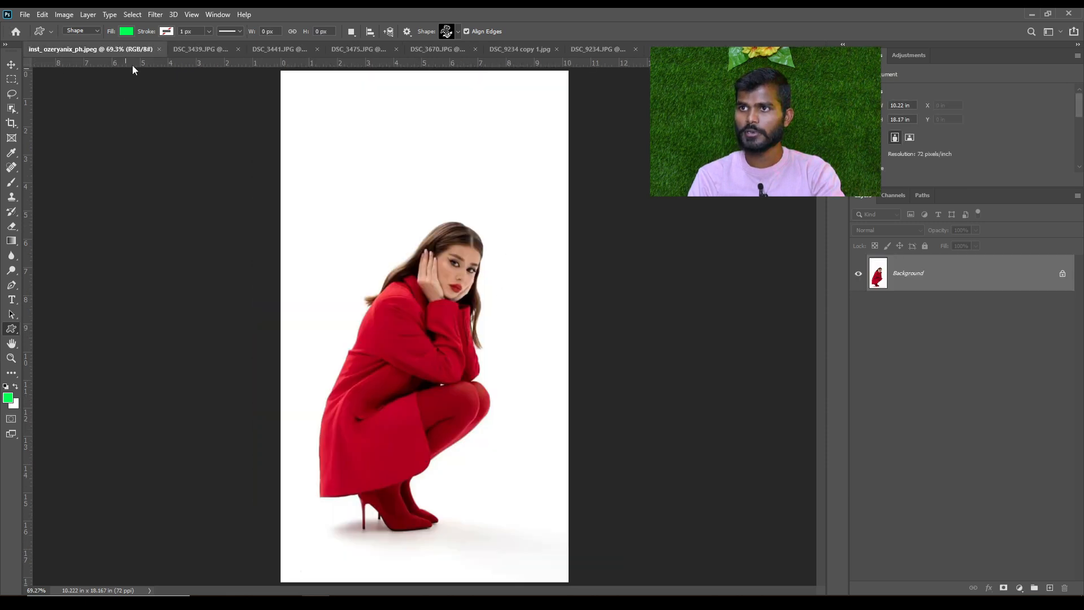
left_click(160, 50)
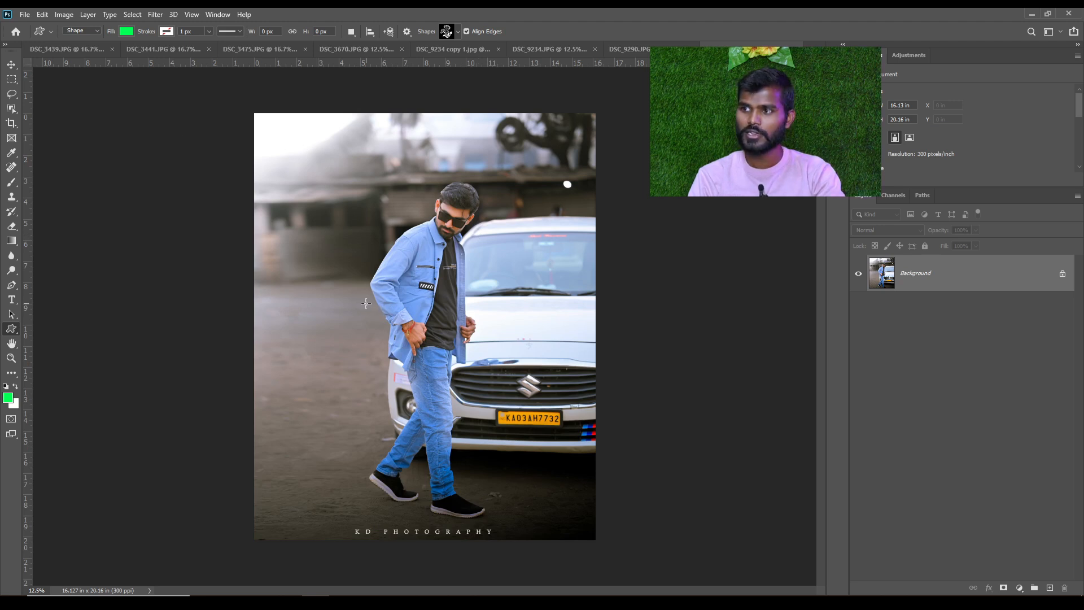
Look through the opened practice photos, including DSC_3439, DSC_3441, DSC_3475, DSC_3670 and DSC_9234 copy 1
left_click(192, 50)
left_click(277, 50)
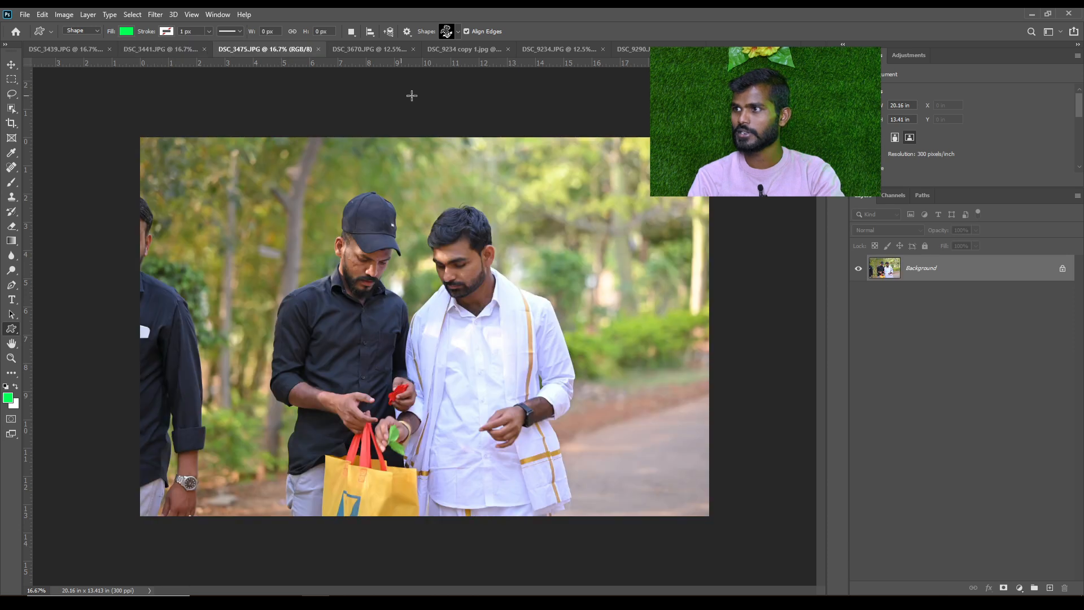
left_click(672, 49)
left_click(747, 47)
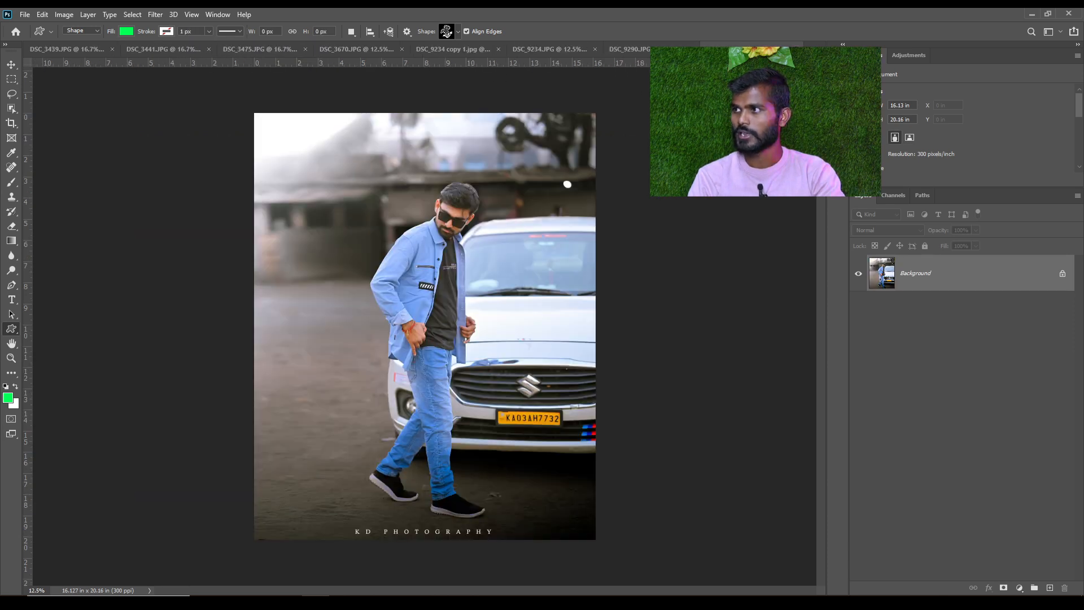
left_click(795, 49)
left_click(620, 50)
left_click(519, 49)
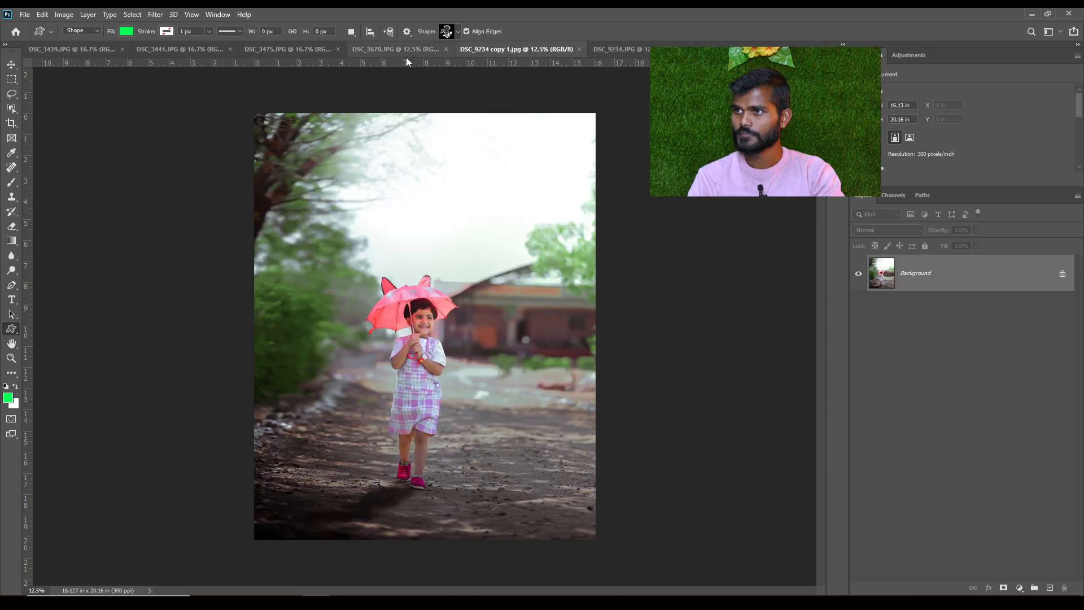
left_click(405, 54)
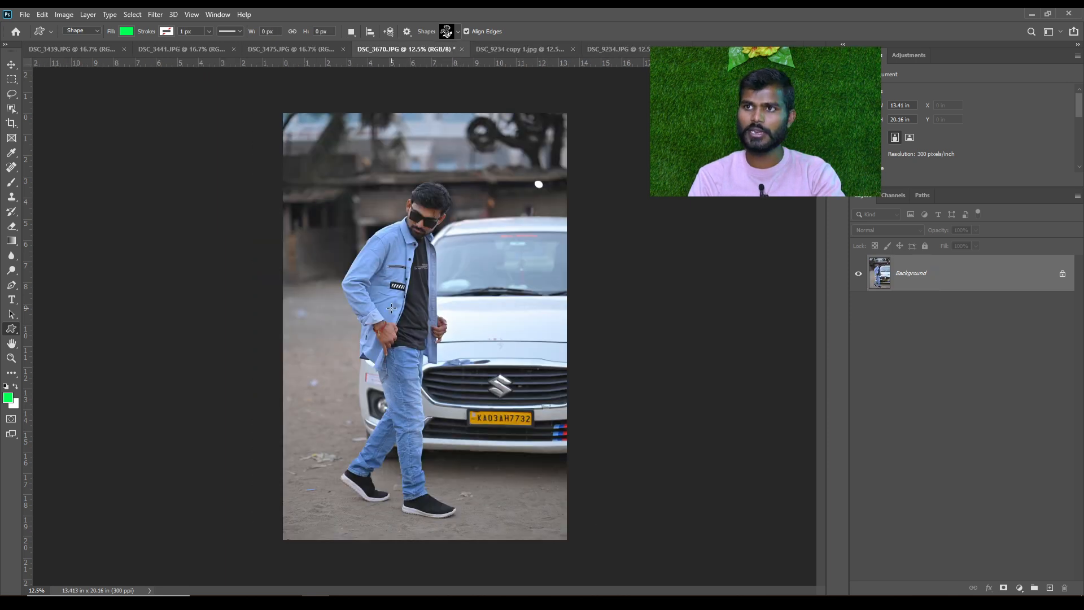
left_click(62, 50)
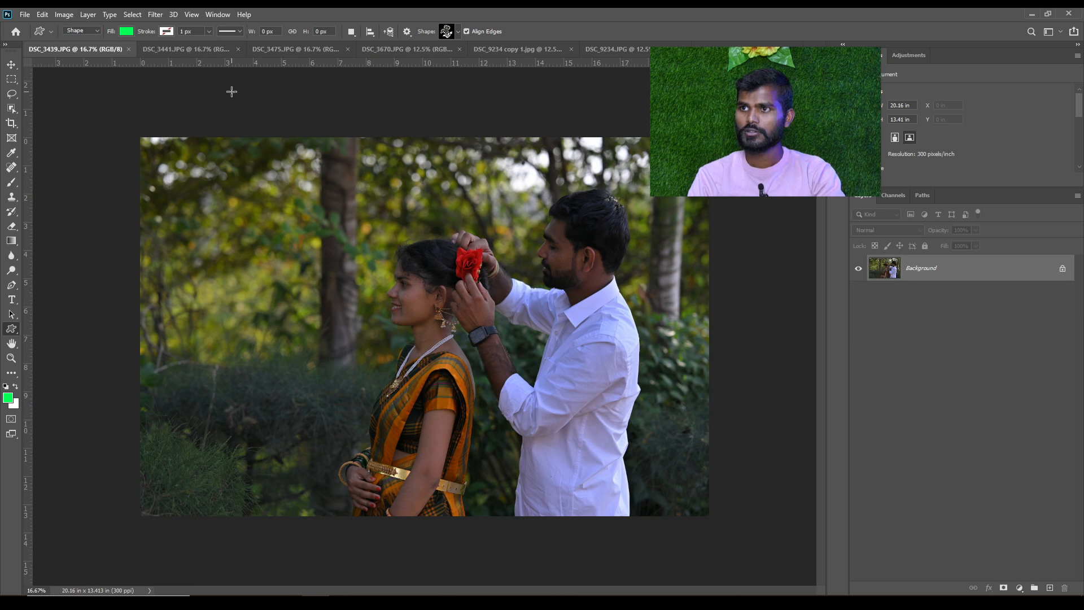
left_click(211, 51)
left_click(288, 49)
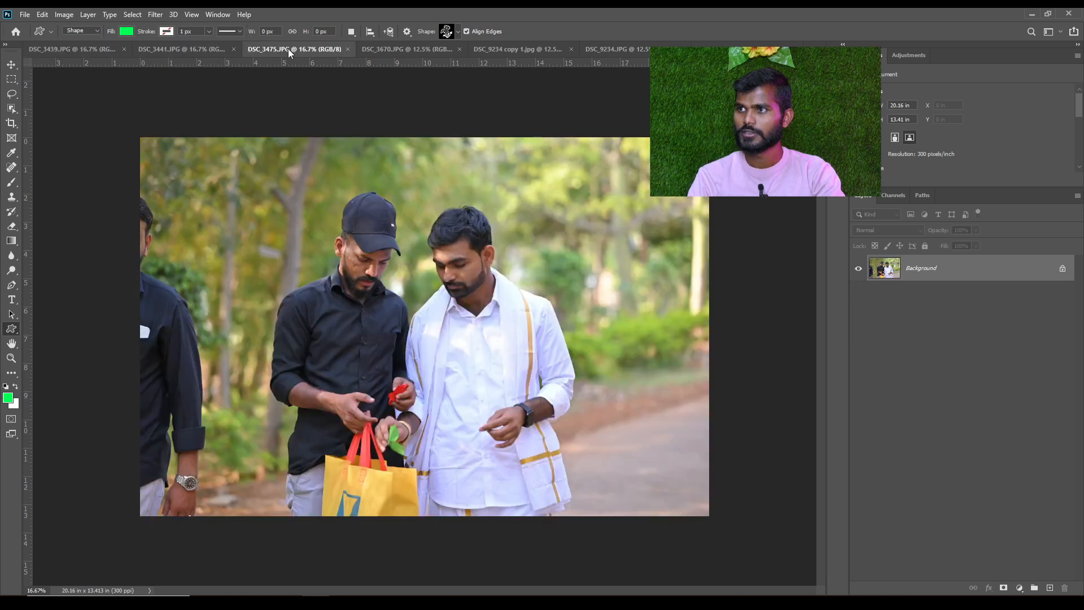
left_click(382, 52)
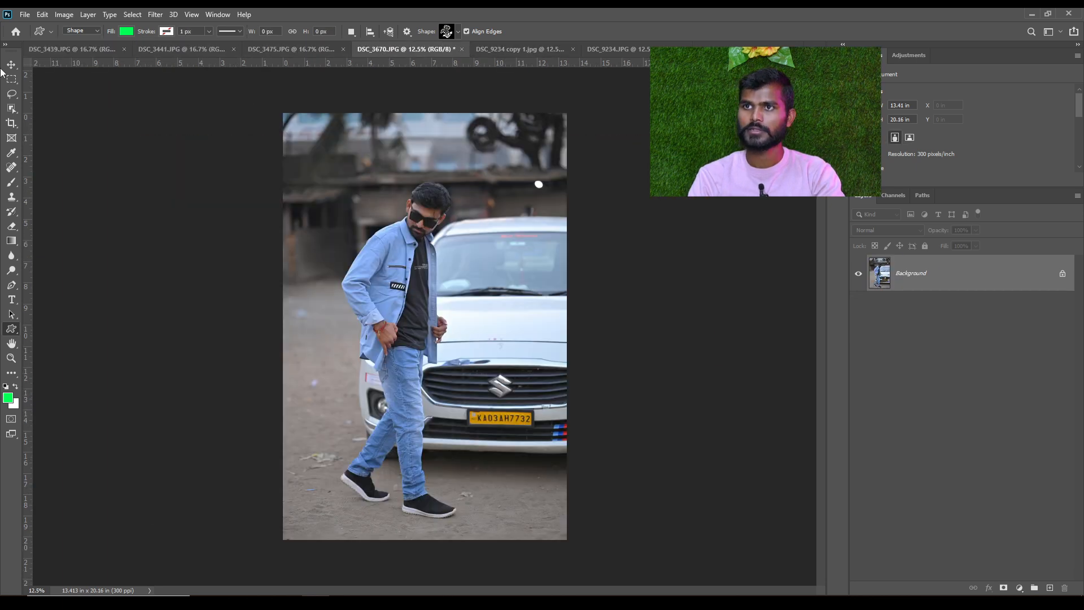
left_click(25, 14)
left_click(32, 37)
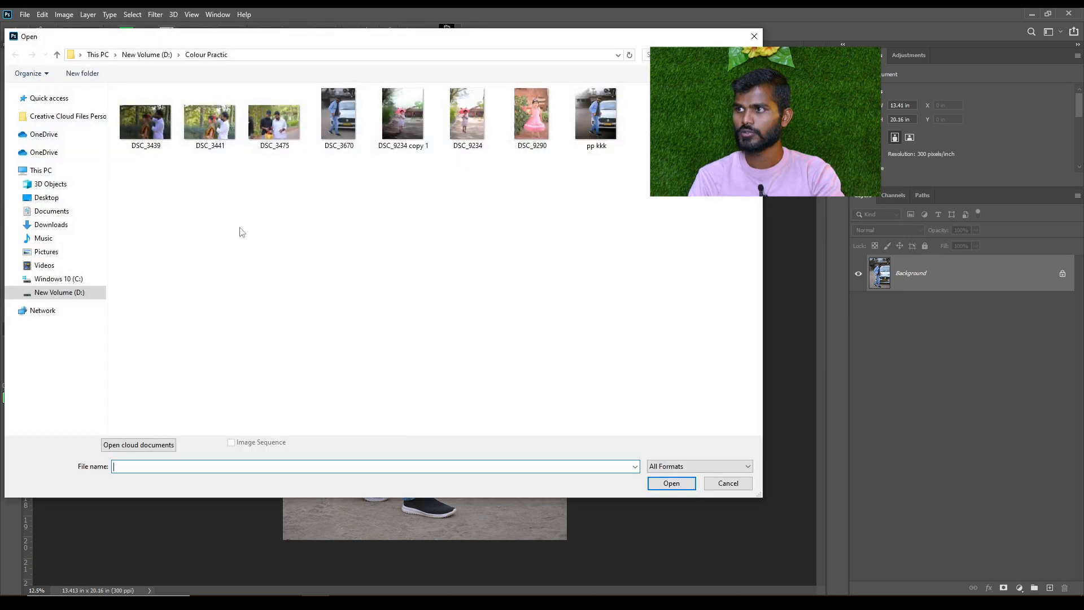
left_click(754, 37)
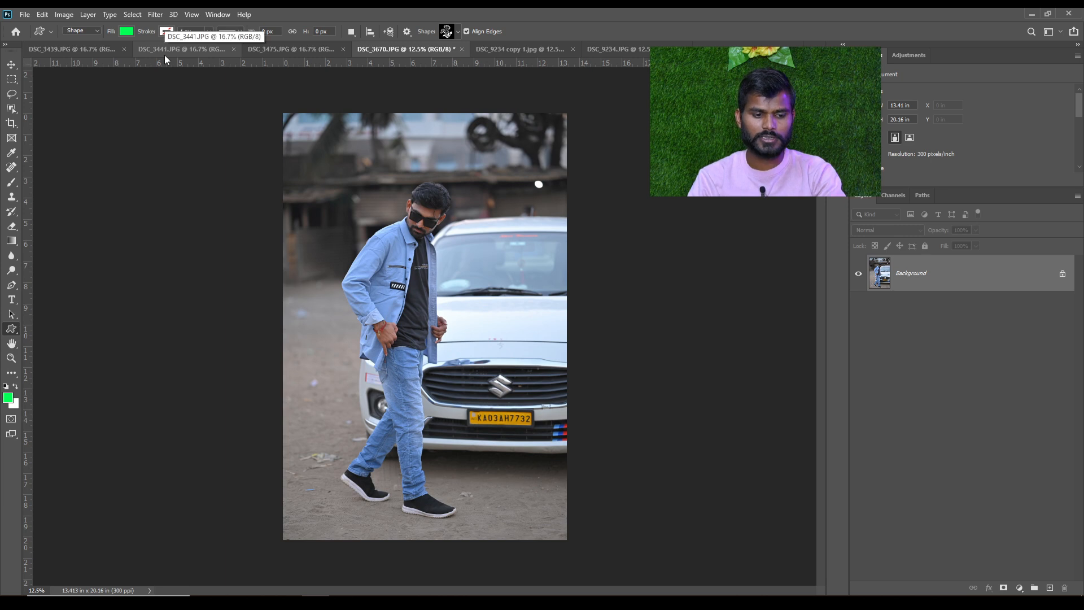
Close all the open photo documents
key("w")
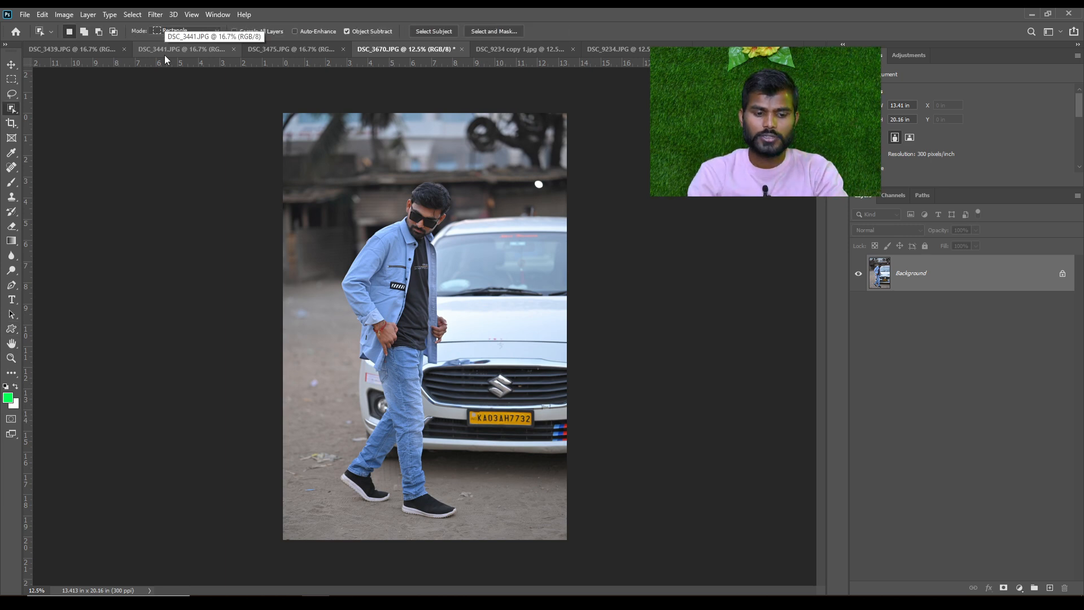
key("shift+w")
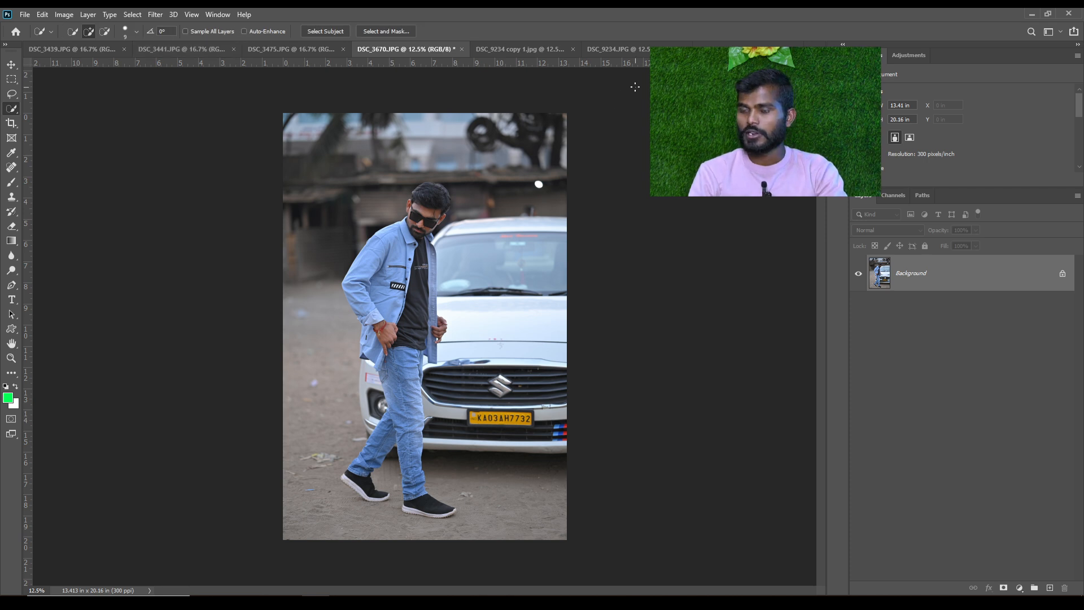
key("shift+w")
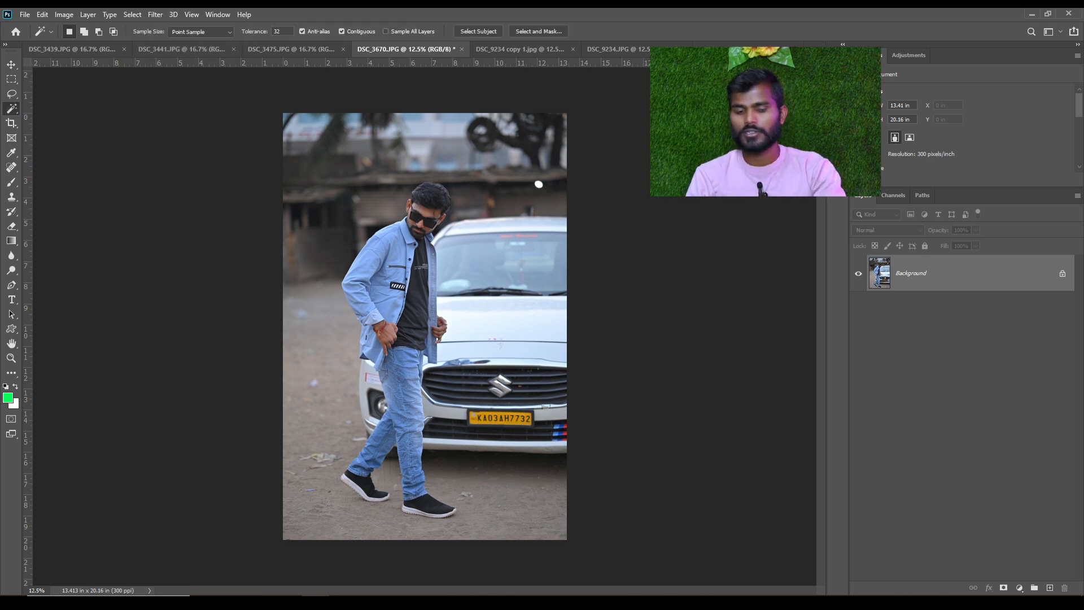
key("shift+w")
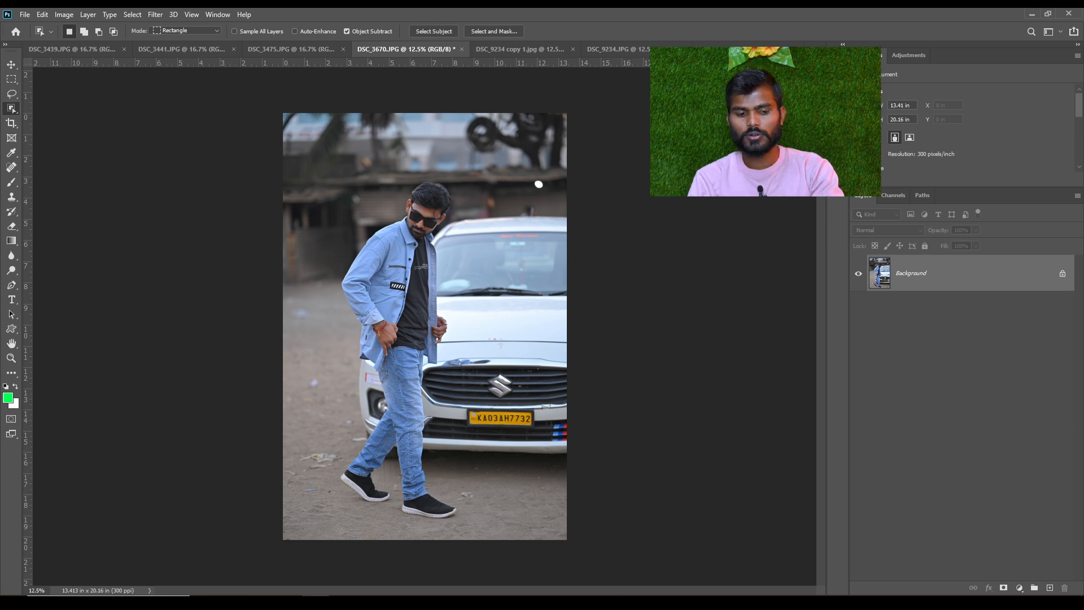
key("ctrl+w")
key("ctrl+w")
key("ctrl+w")
key("ctrl+w")
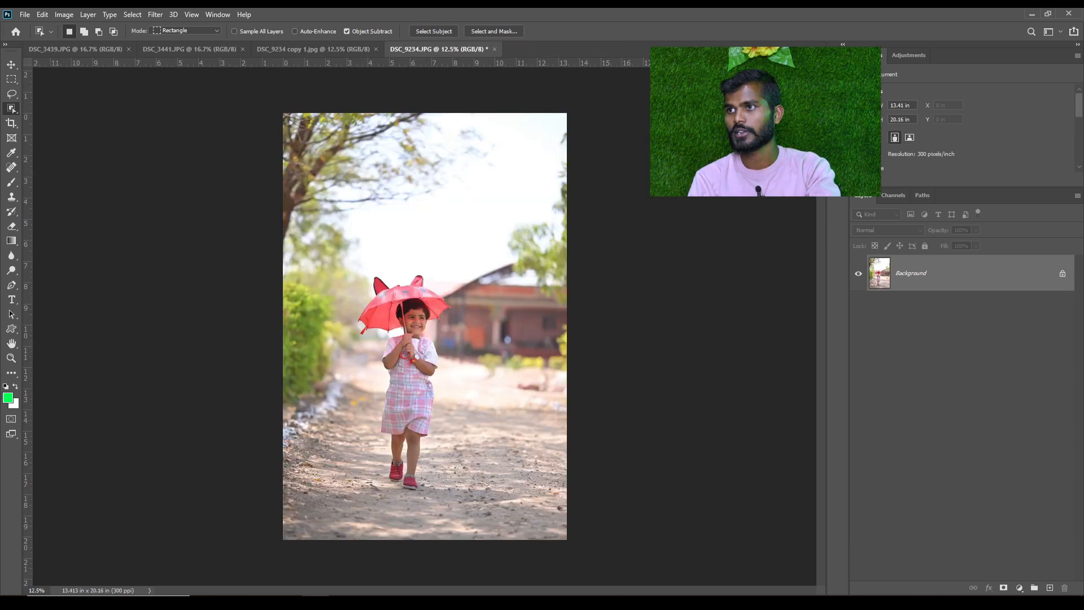
key("ctrl+w")
key("ctrl+w")
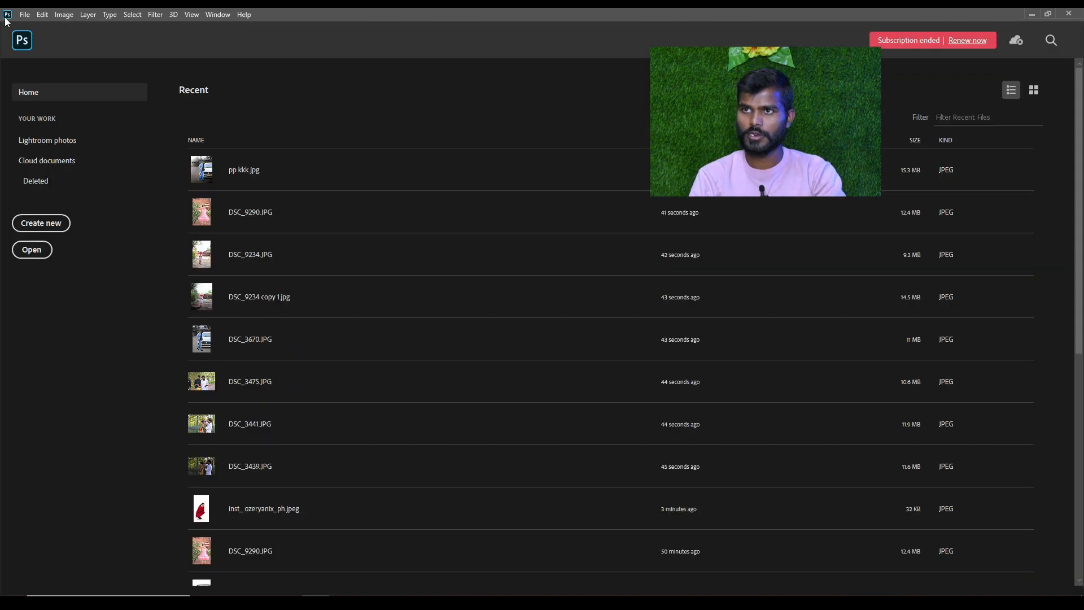
Open the two photos DSC_3670 and pp kkk together from the Colour Practic folder
left_click(25, 14)
left_click(26, 35)
left_click(339, 116)
left_click(595, 116, "ctrl")
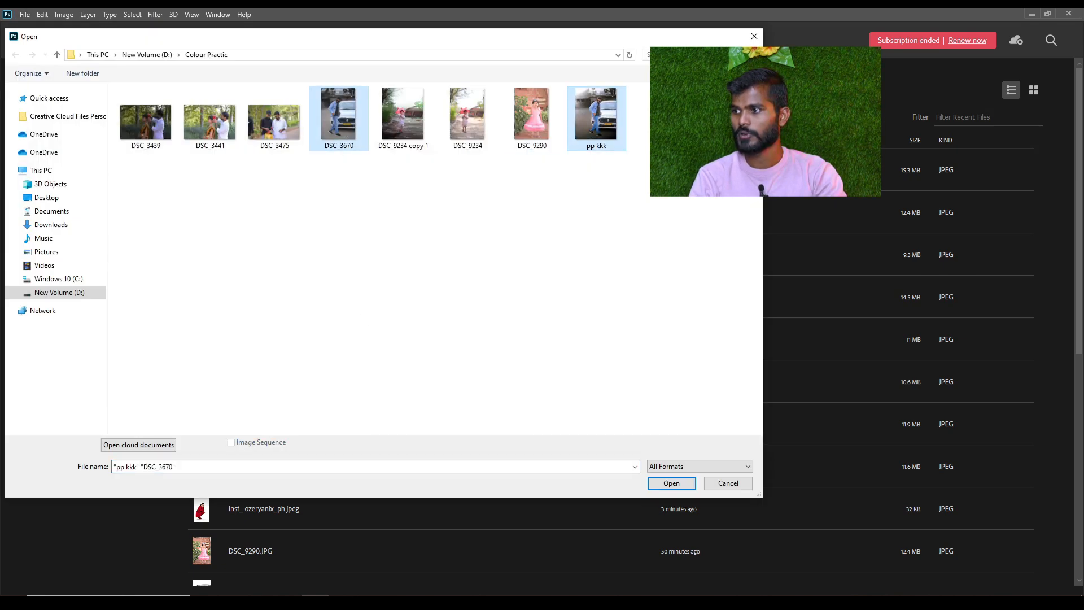
left_click(671, 483)
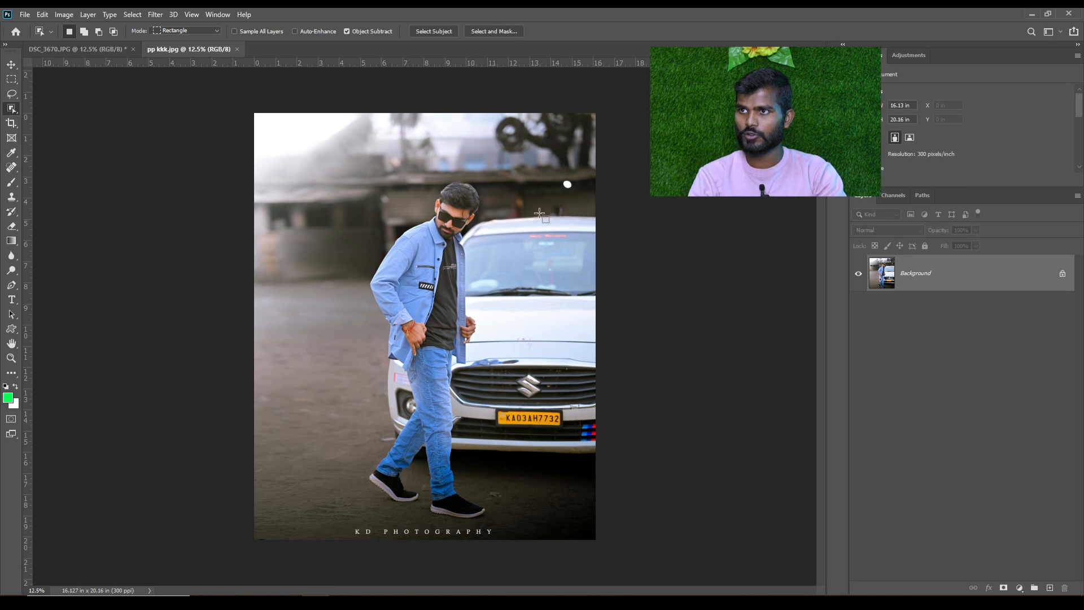
Compare DSC_3670.JPG with its edited version pp kkk.jpg, and bring DSC_3670.JPG to the front with the Move tool active
left_click(85, 49)
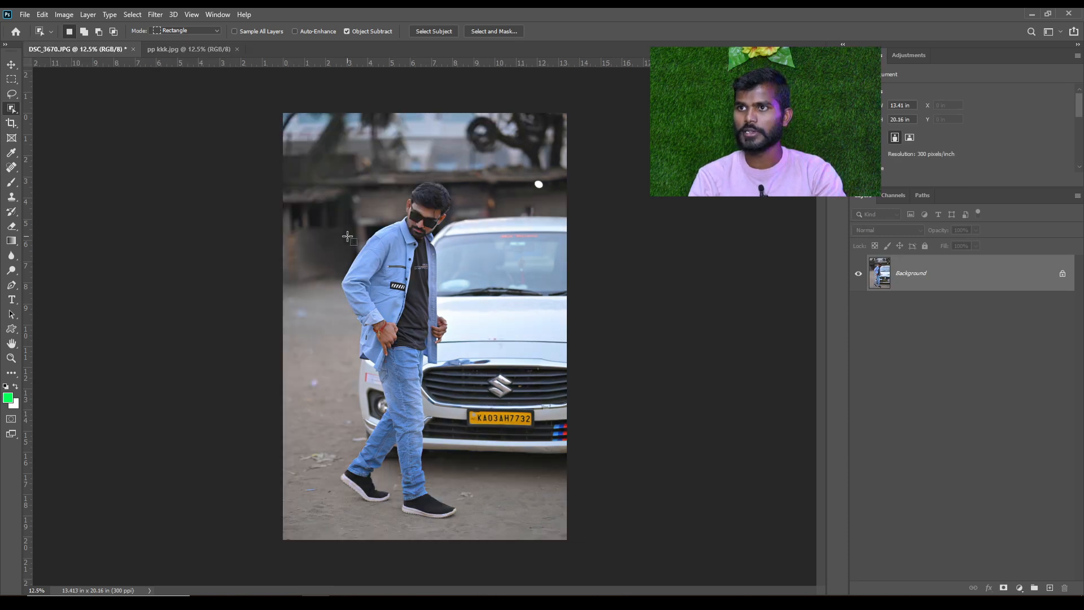
left_click(188, 50)
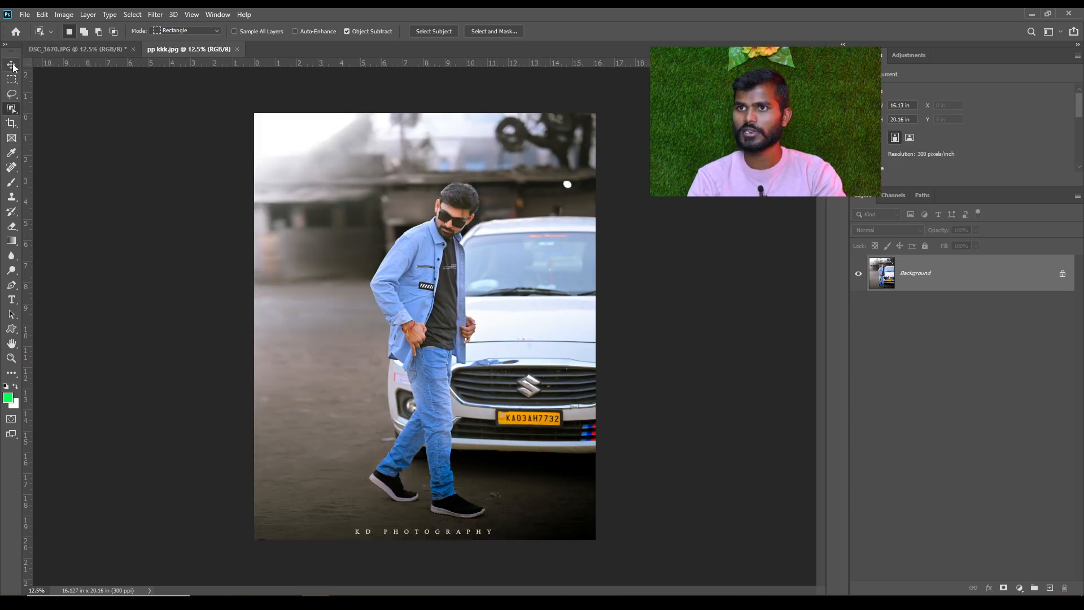
left_click(12, 64)
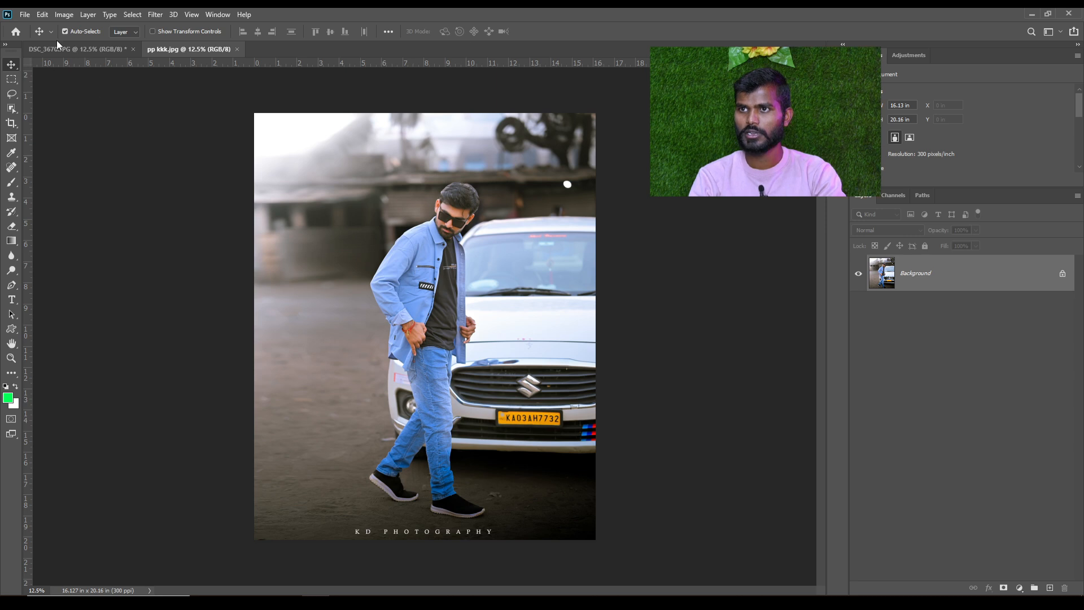
left_click(85, 49)
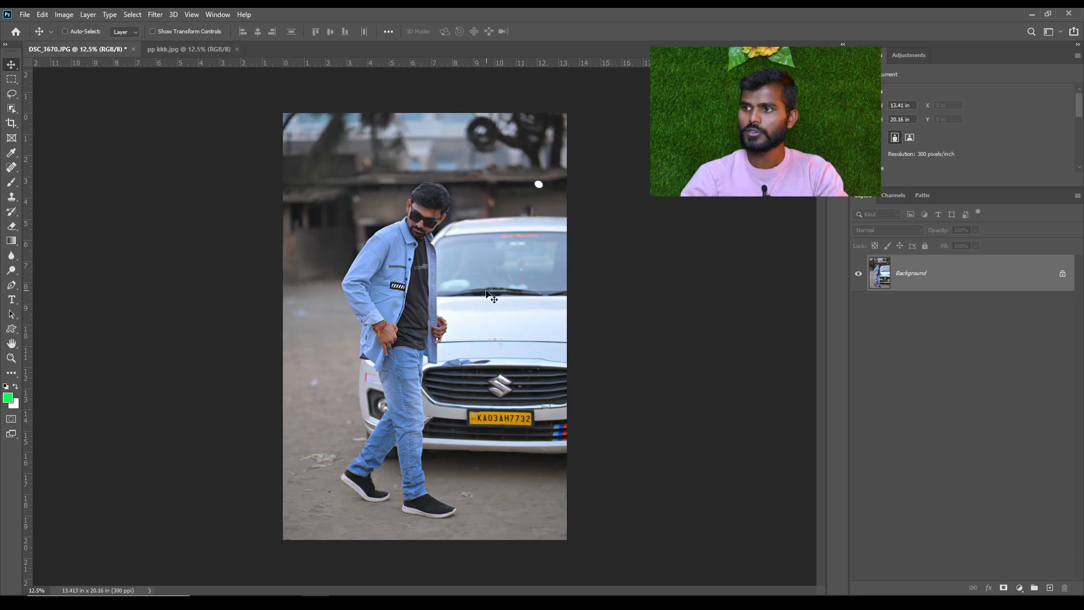
scroll(487, 293, "up", 1)
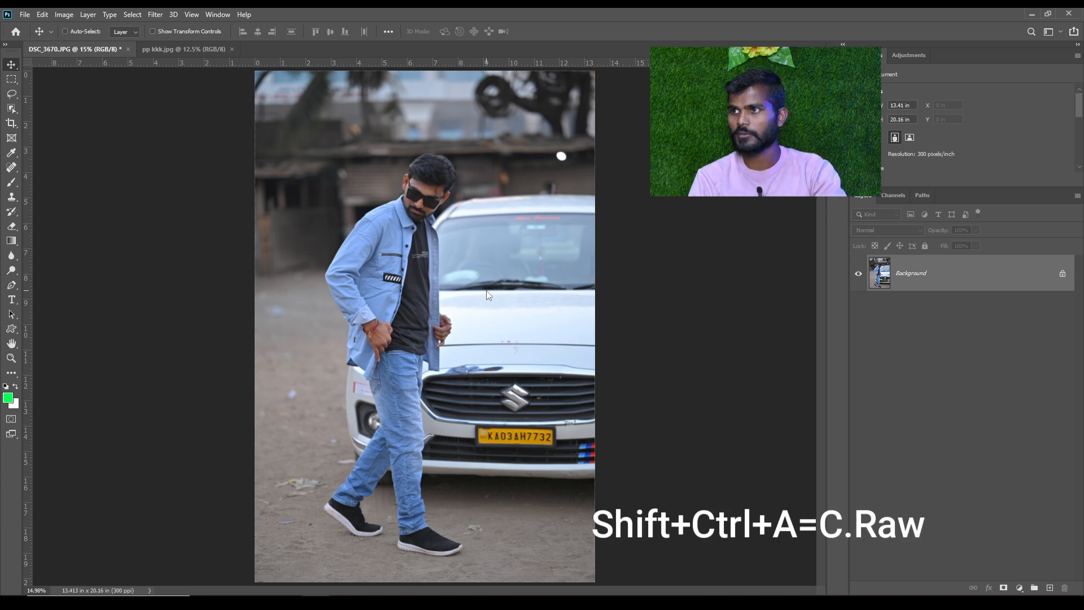
Open DSC_3670.JPG in the Camera Raw Filter, try out a smaller filter window, and return it to full screen
key("ctrl+shift+a")
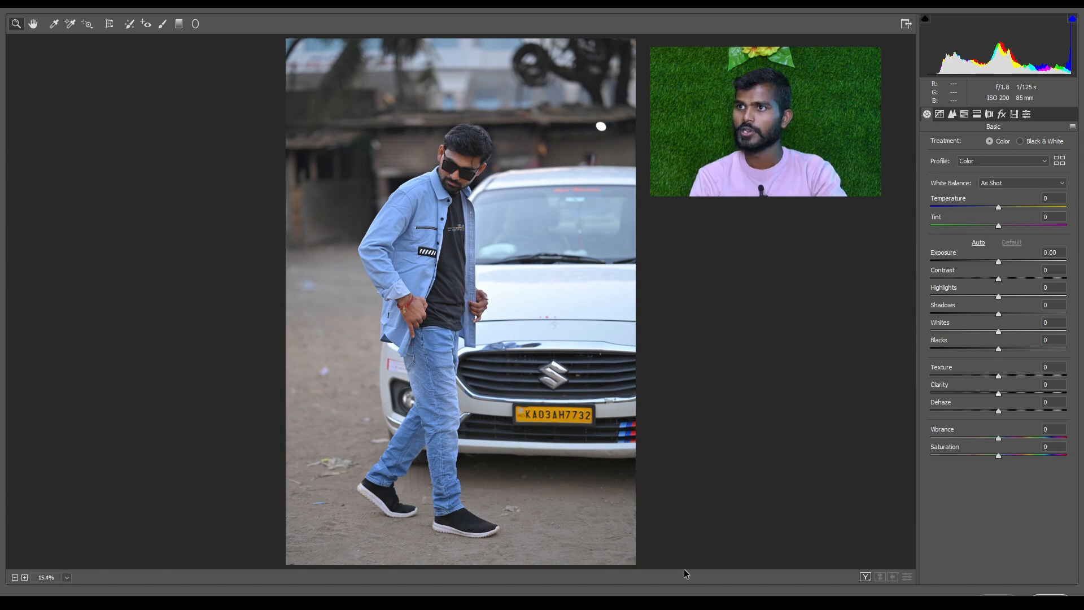
left_click(906, 23)
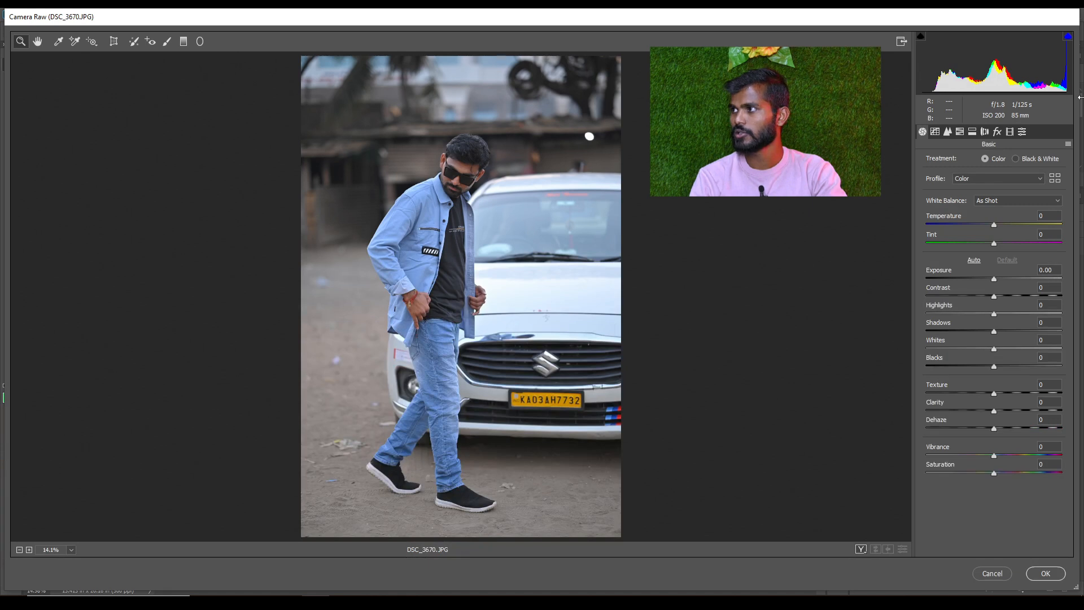
left_click_drag(1076, 99, 900, 99)
left_click_drag(591, 12, 592, 92)
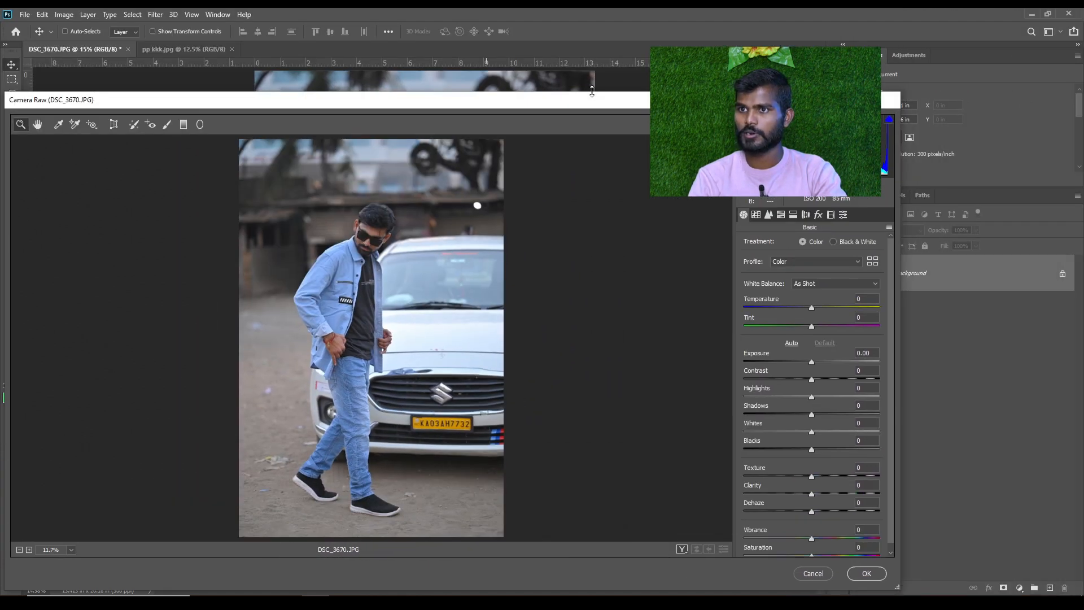
left_click_drag(2, 279, 86, 279)
left_click_drag(562, 100, 563, 39)
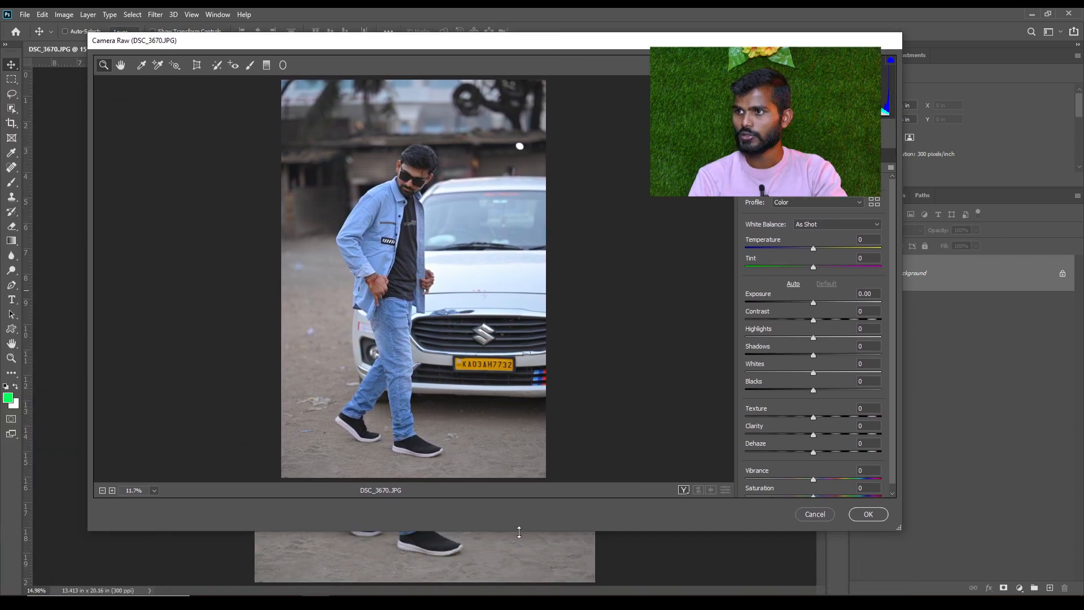
left_click_drag(519, 532, 519, 564)
key("f")
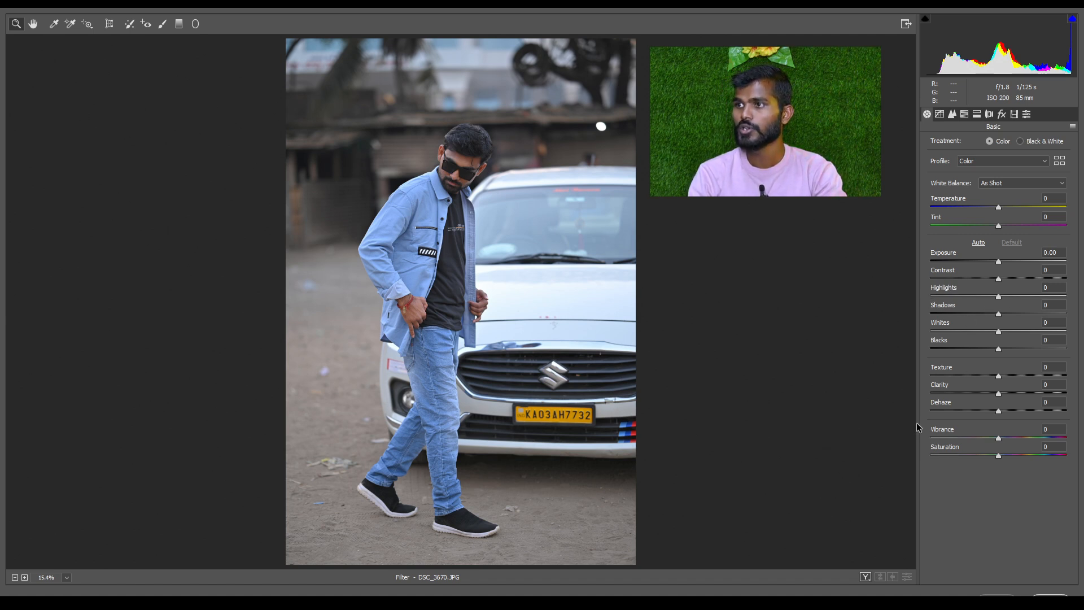
Try the Monochrome profile on the photo and switch the profile back to Color
left_click(458, 235)
scroll(455, 235, "up", 2)
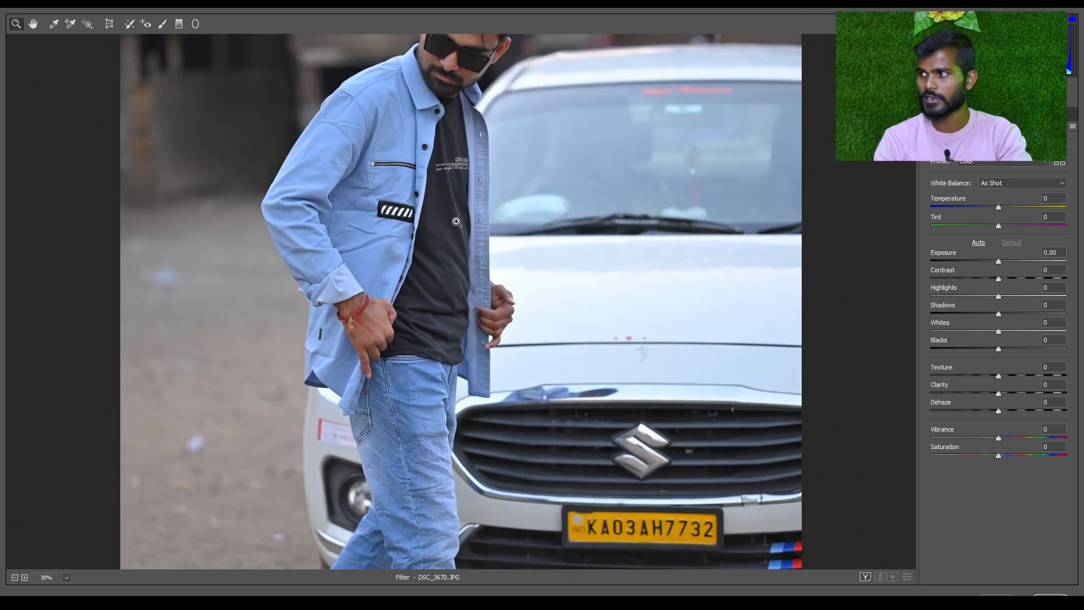
scroll(456, 235, "down", 1)
scroll(524, 207, "down", 3)
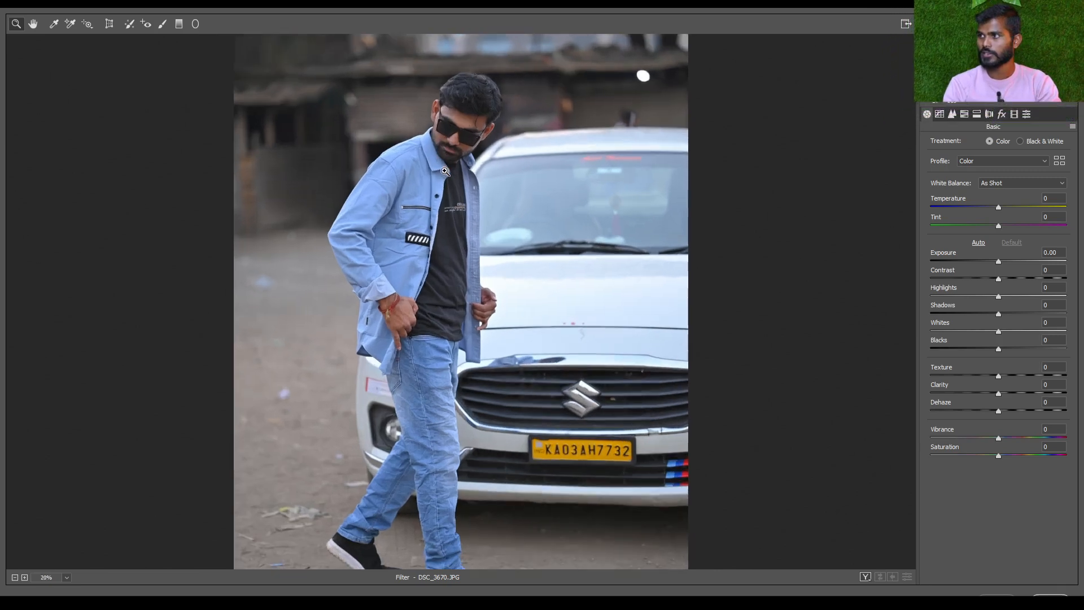
scroll(464, 296, "up", 2)
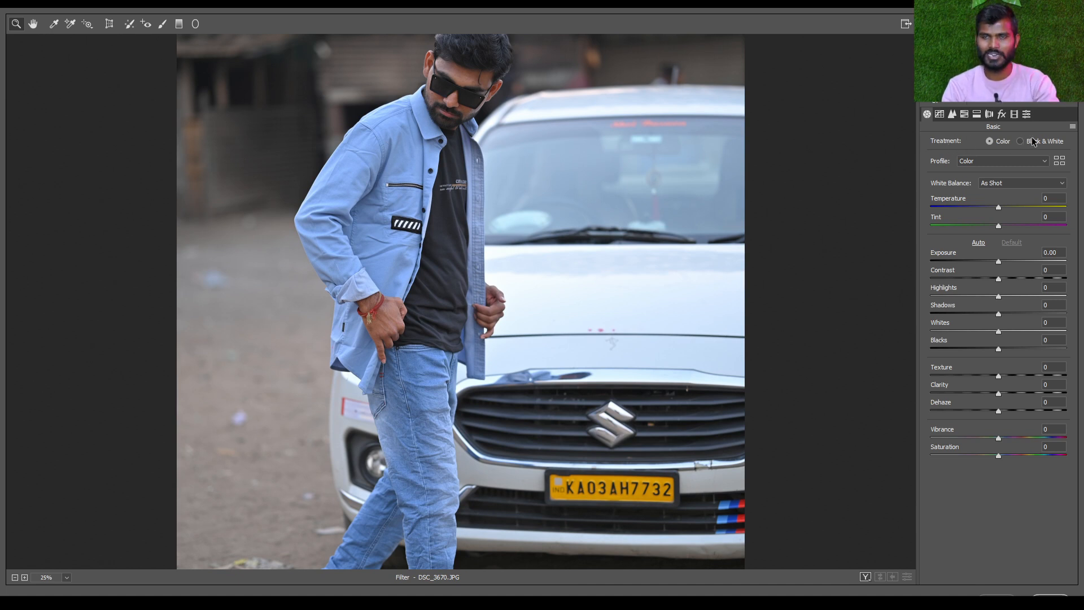
left_click(987, 163)
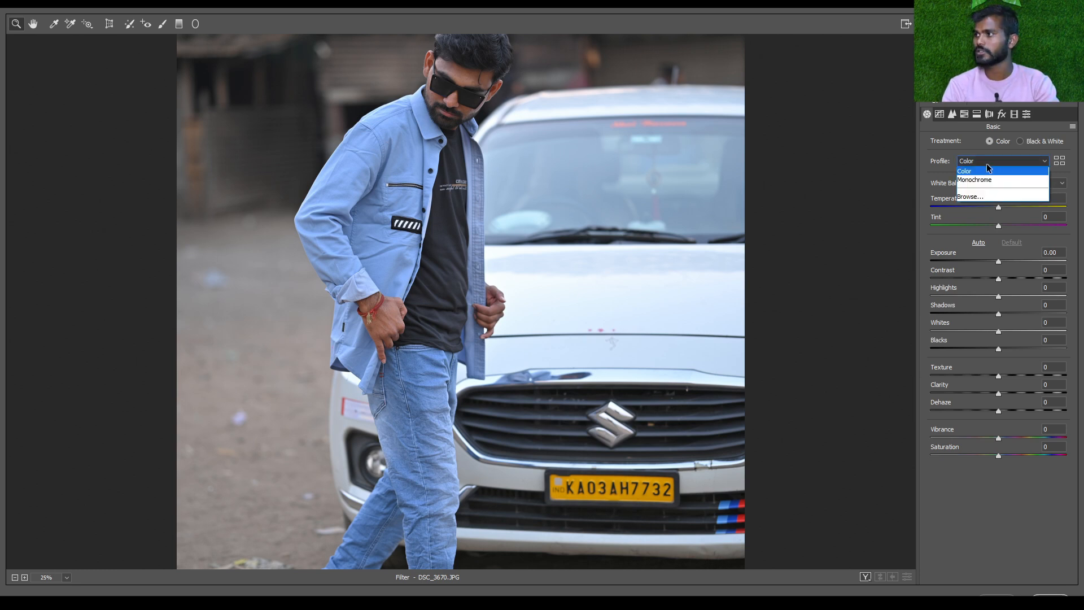
left_click(961, 181)
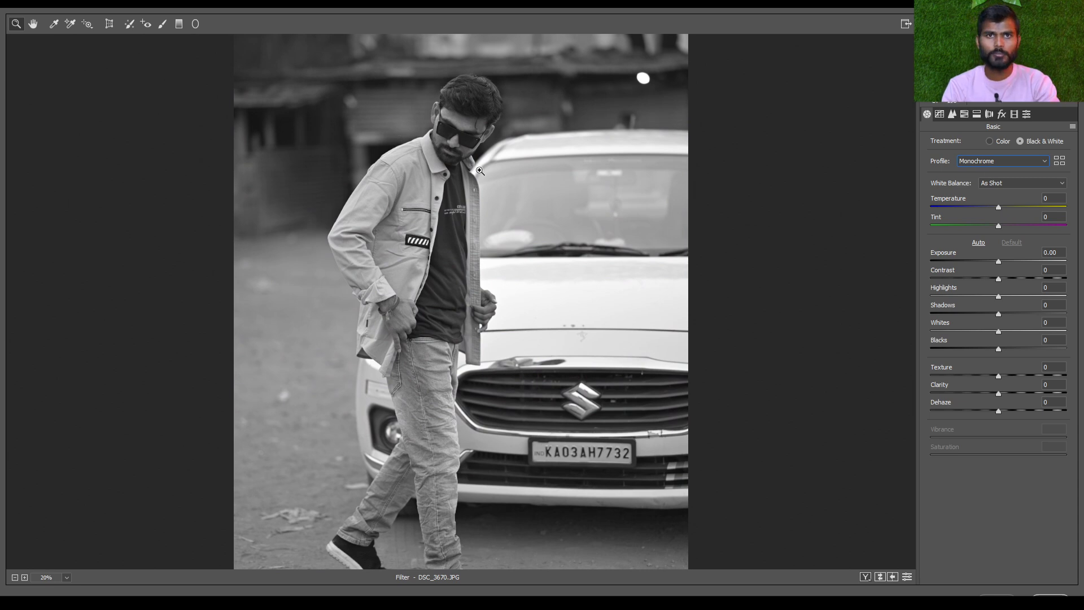
left_click(998, 161)
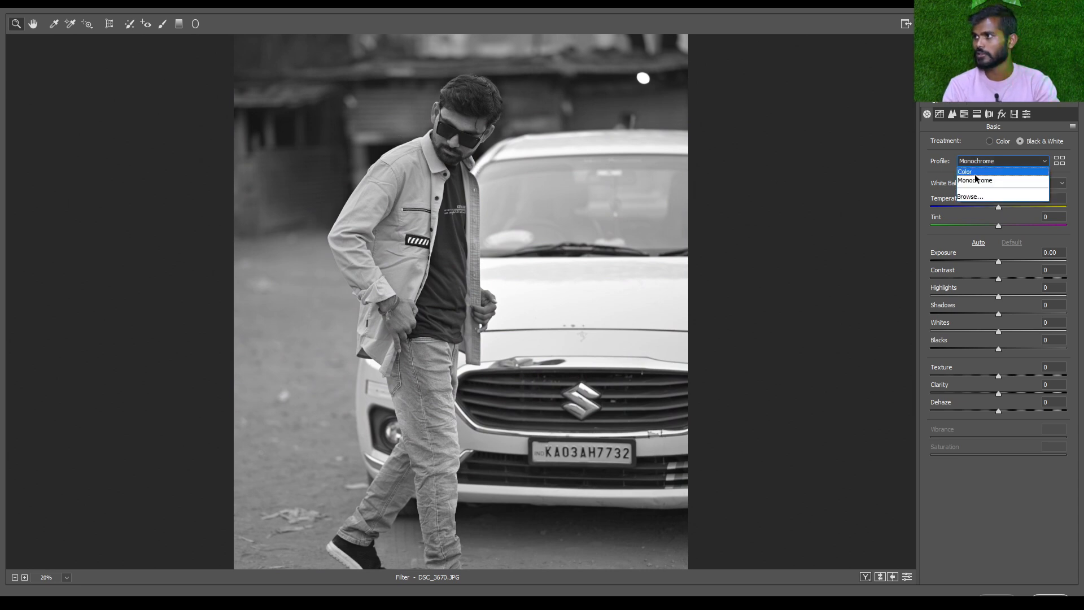
left_click(973, 172)
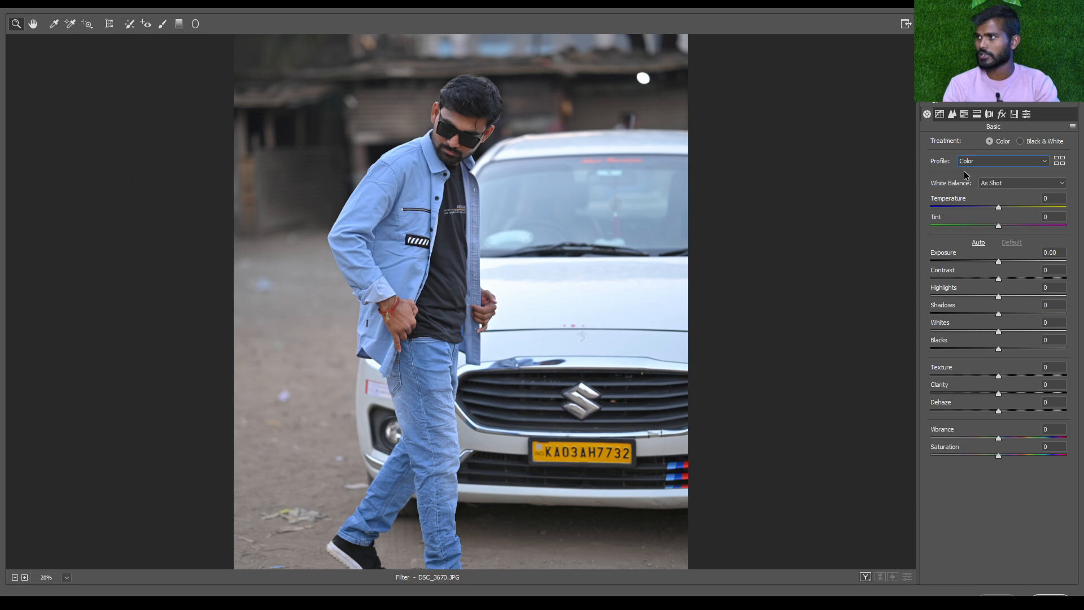
left_click(989, 160)
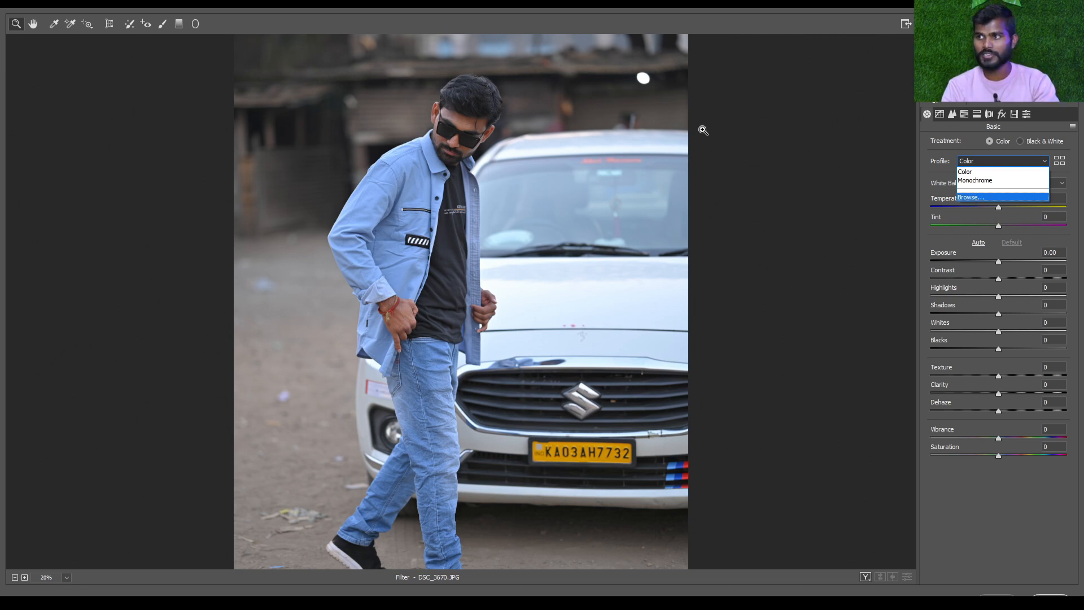
left_click(977, 172)
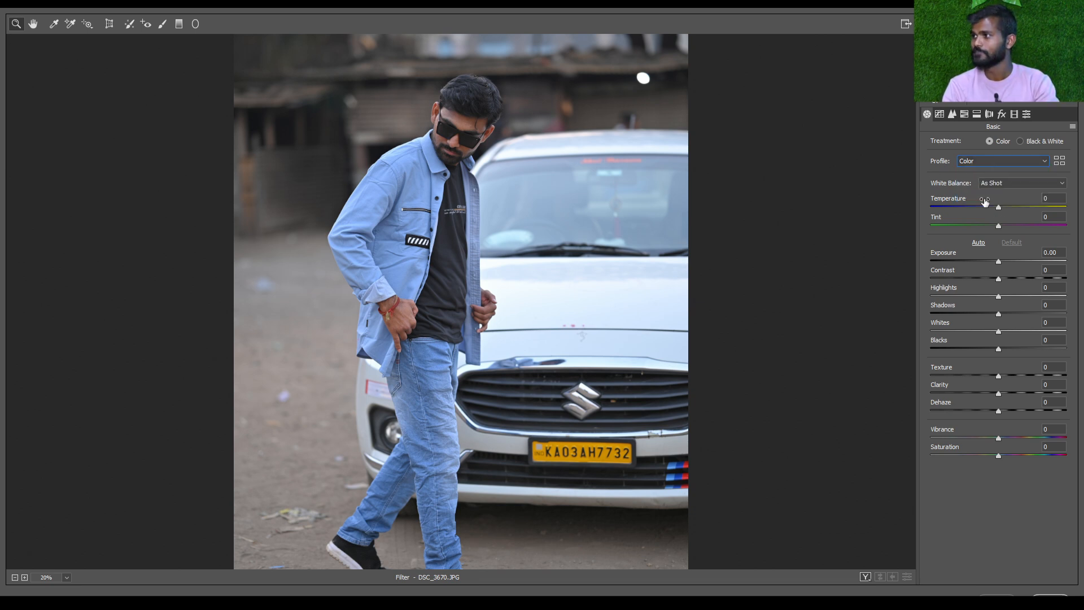
Compare the photo's As Shot and Auto white balance, ending on Auto
left_click(1006, 185)
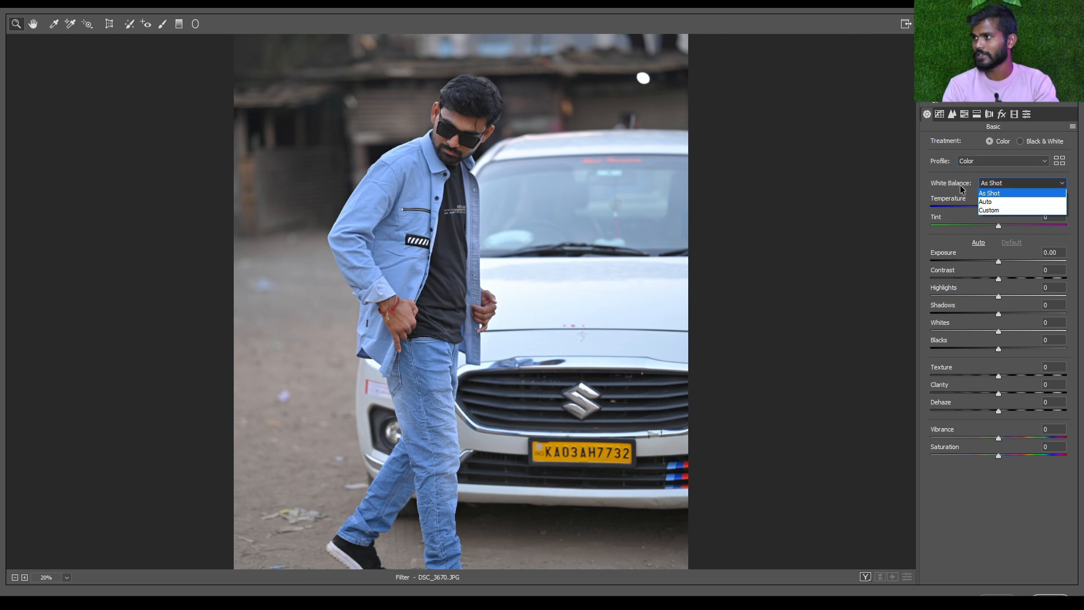
left_click(988, 202)
key("ctrl+0")
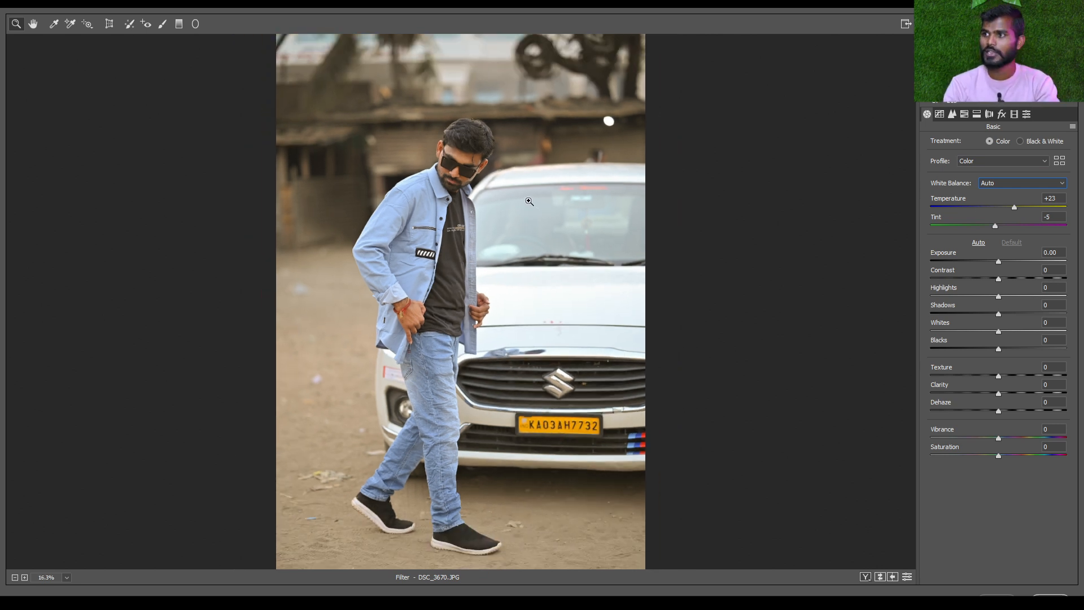
left_click(999, 182)
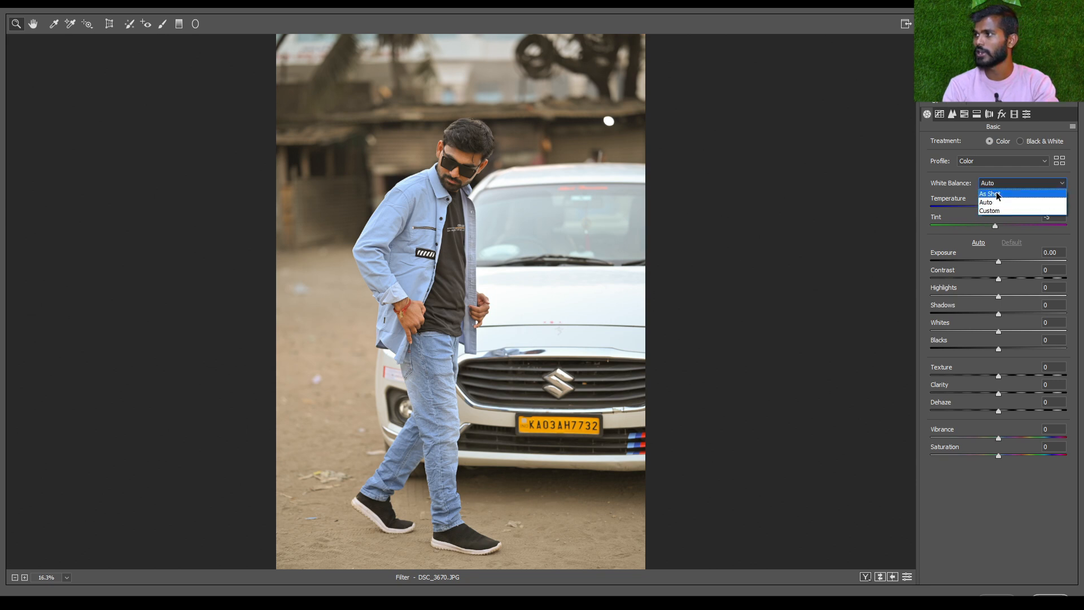
left_click(998, 196)
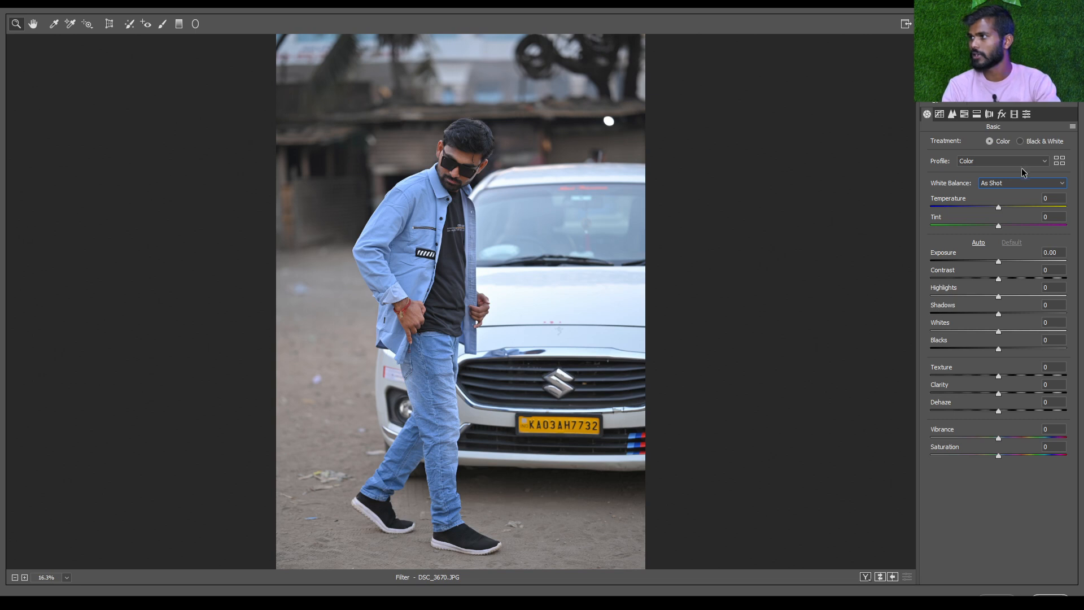
left_click(1007, 187)
left_click(981, 202)
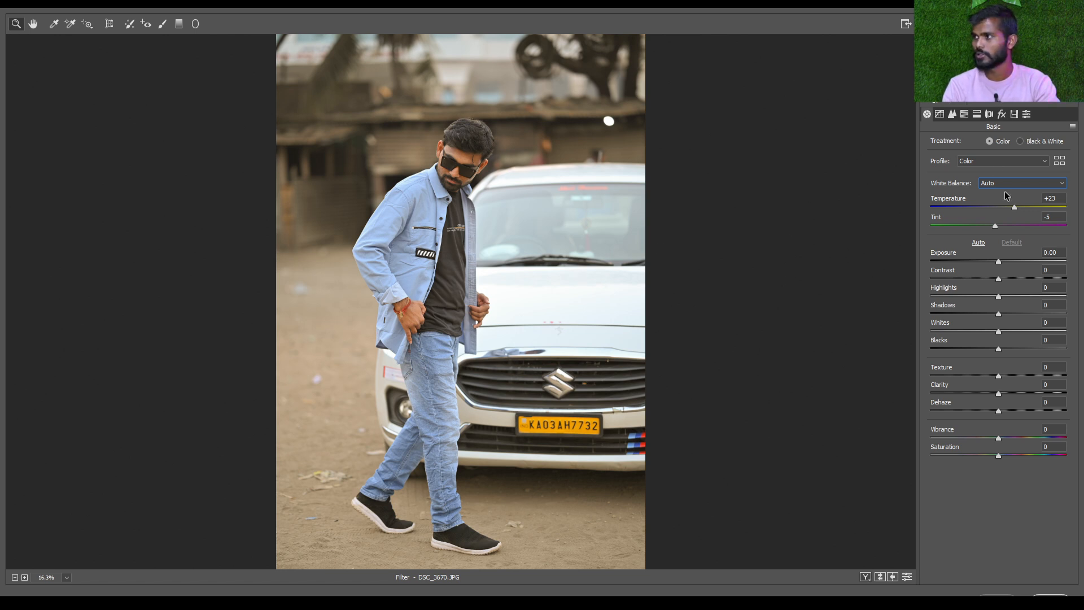
Try the Custom white balance and set it back to As Shot
left_click(985, 161)
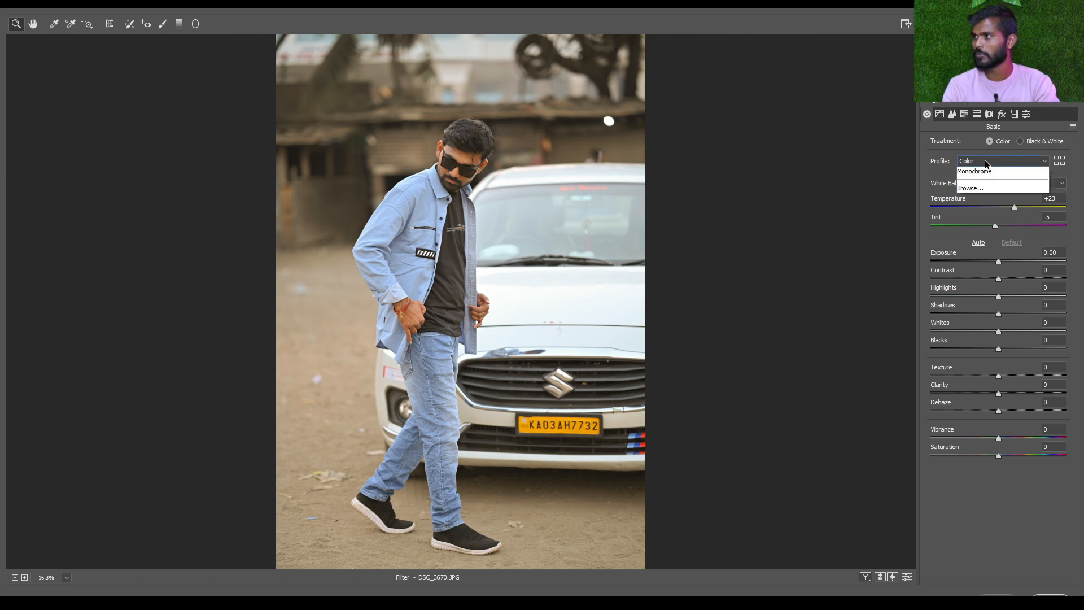
left_click(940, 167)
left_click(1051, 183)
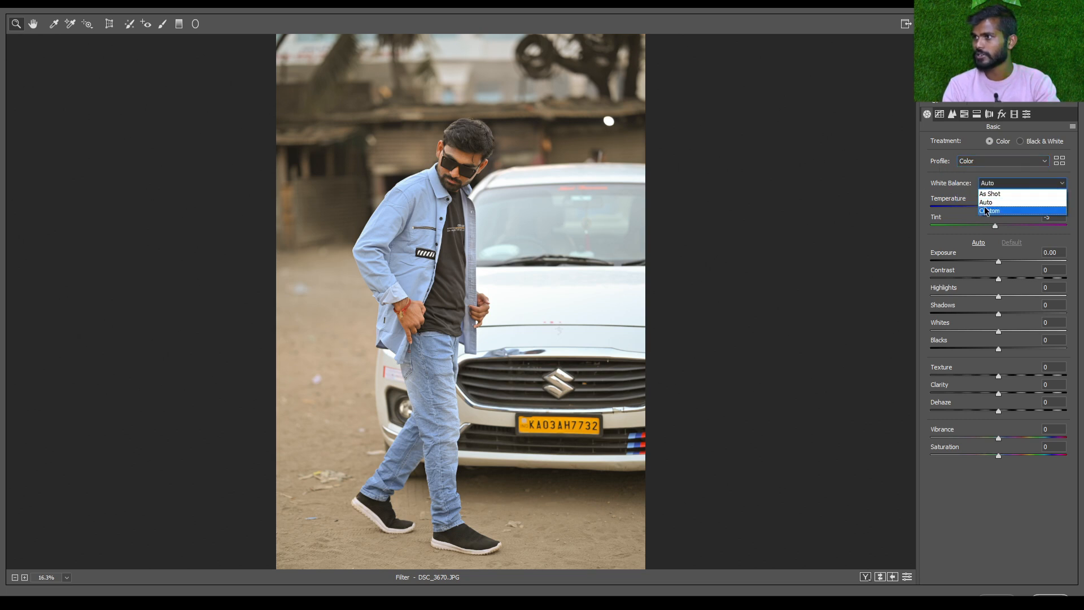
left_click(986, 210)
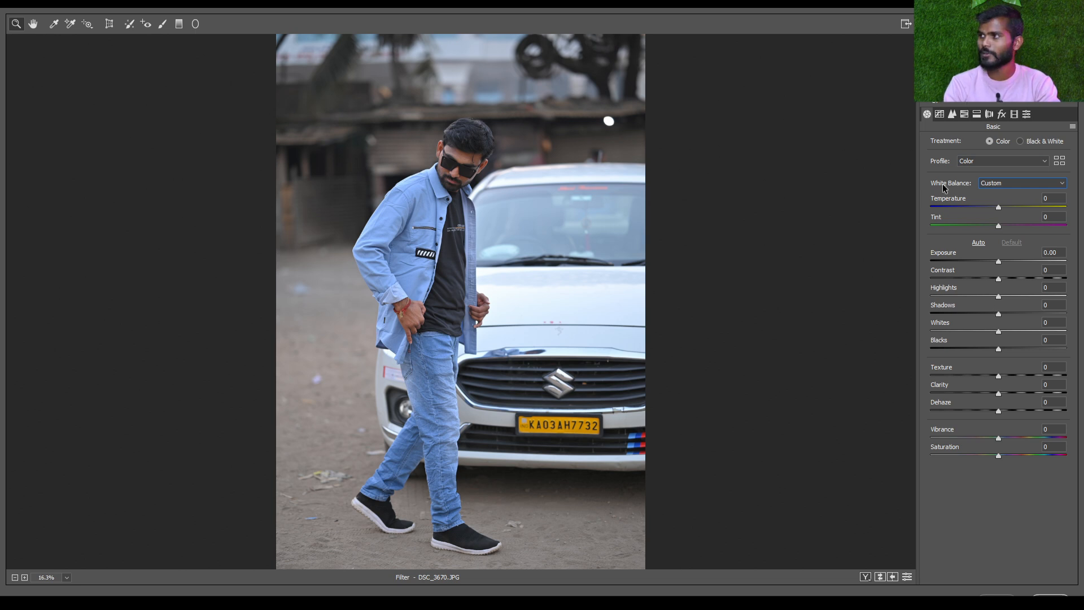
left_click(1015, 186)
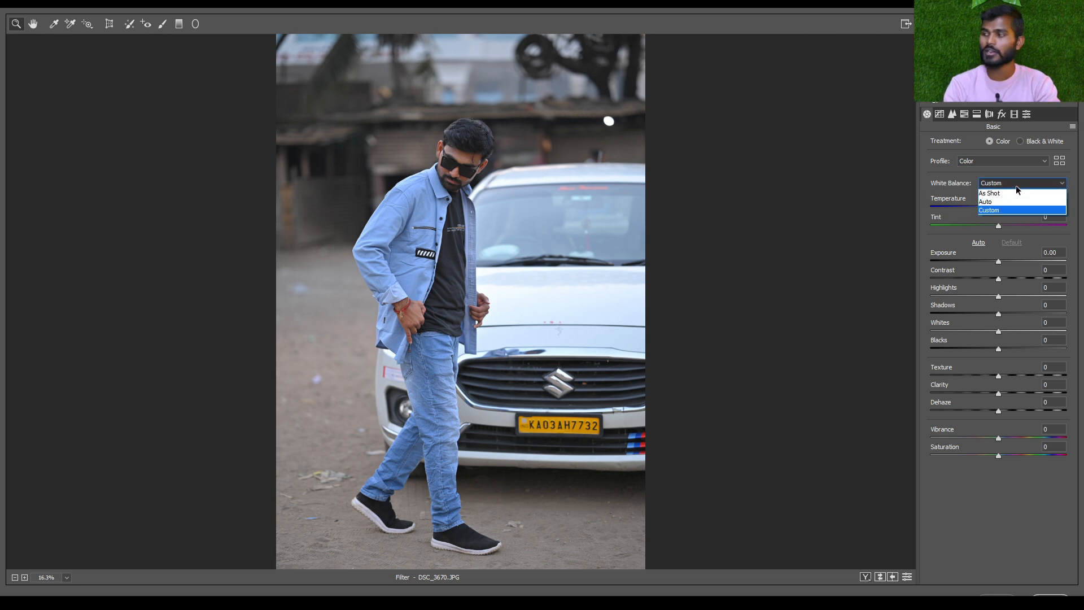
left_click(993, 193)
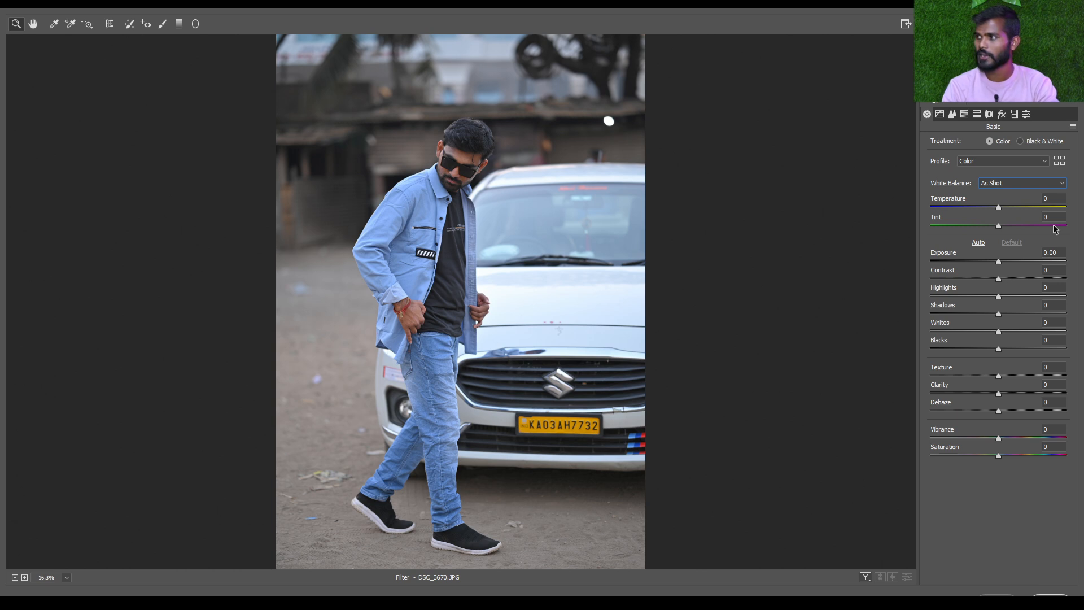
Try a cold blue Temperature of -49 on the photo and bring it back to -3
scroll(480, 144, "up", 4)
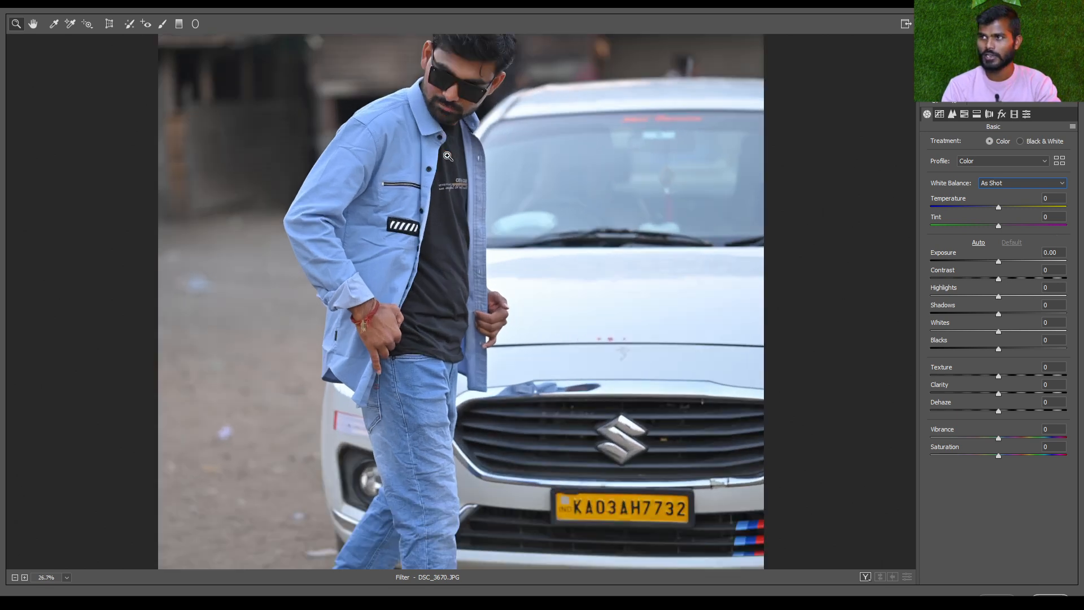
scroll(417, 133, "up", 3)
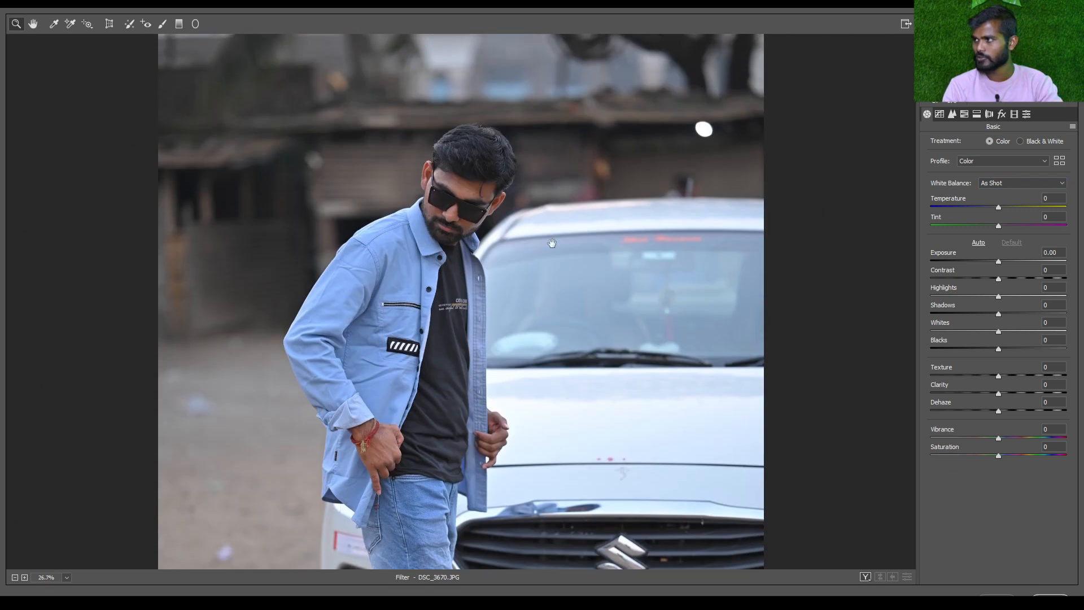
left_click(964, 208)
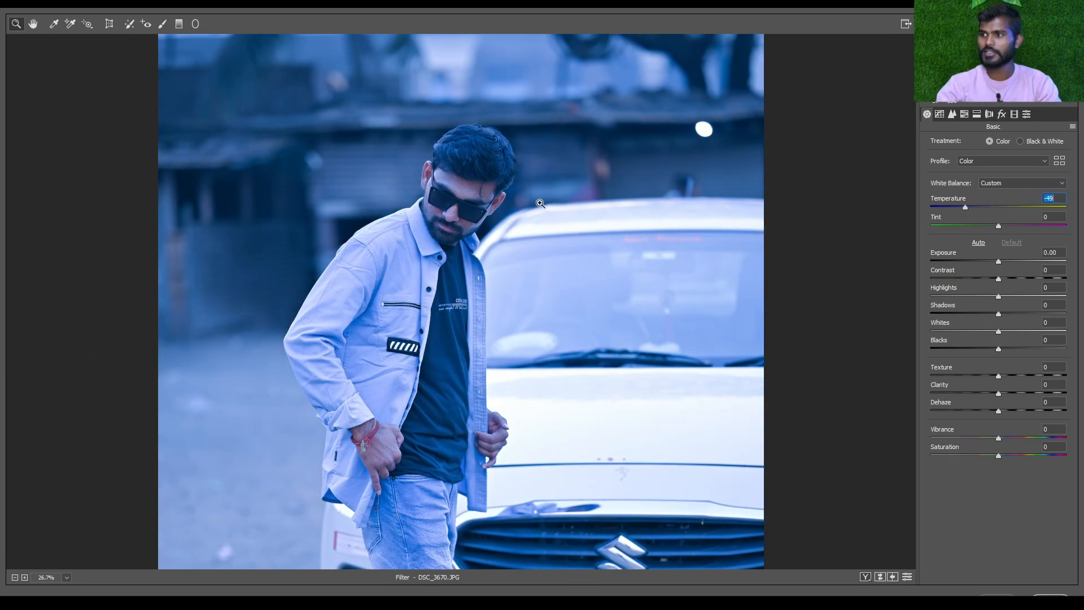
key("ctrl+0")
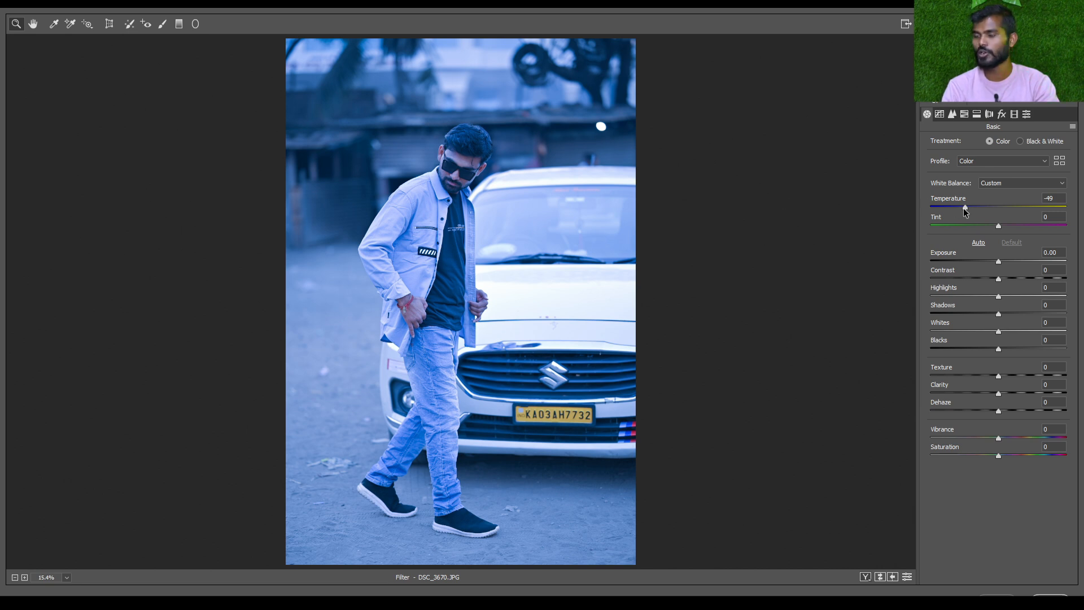
mouse_move(966, 210)
left_mouse_down()
mouse_move(1027, 210)
mouse_move(964, 208)
left_mouse_up()
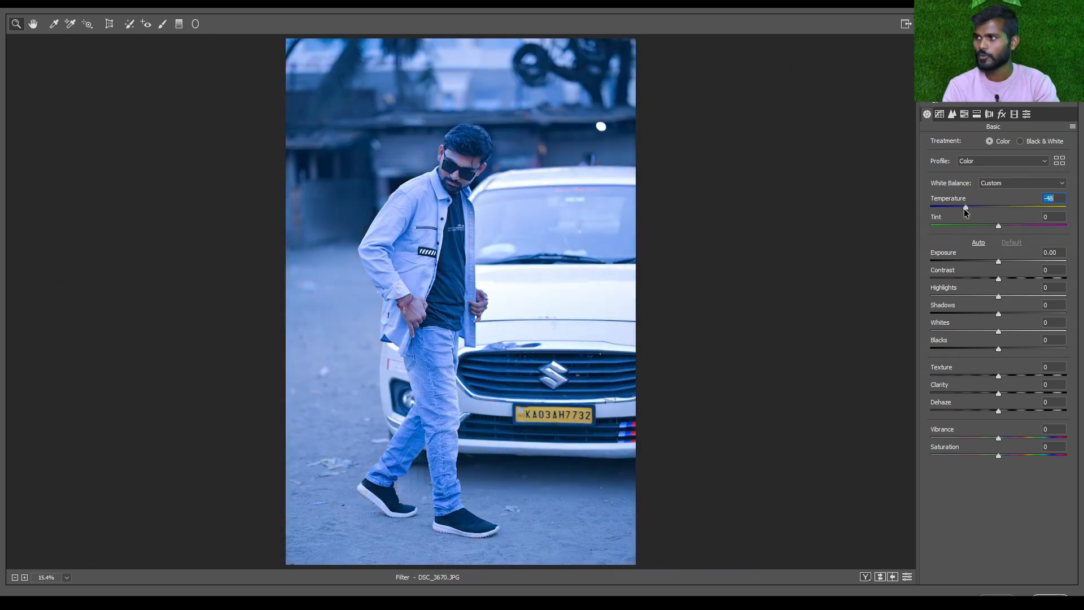
left_click(997, 208)
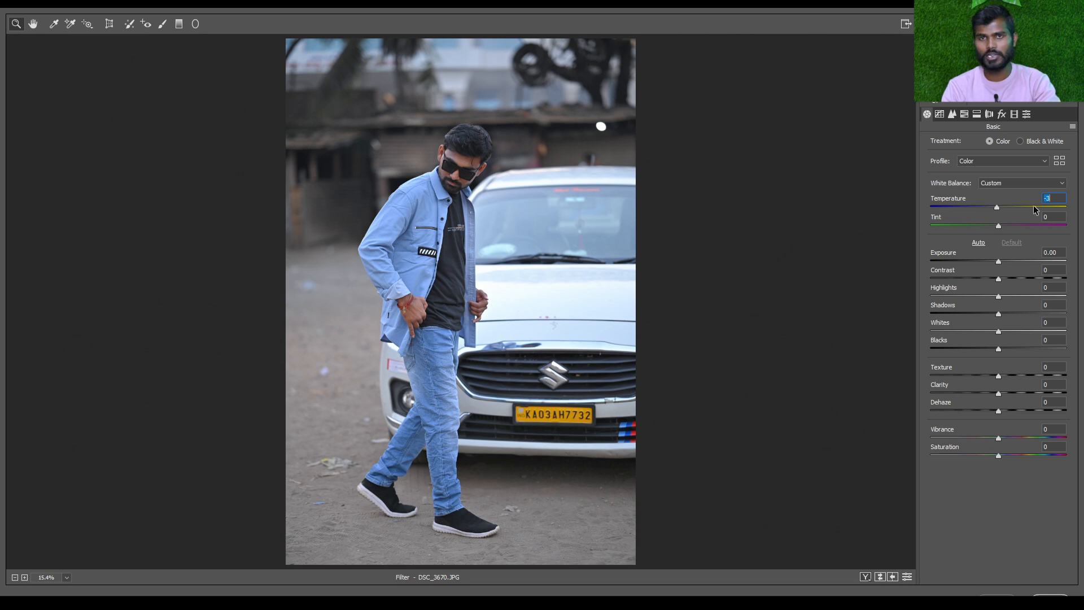
Try green and magenta Tint values of -44, +85 and -39, and finish with a Tint of -4
left_click(965, 226)
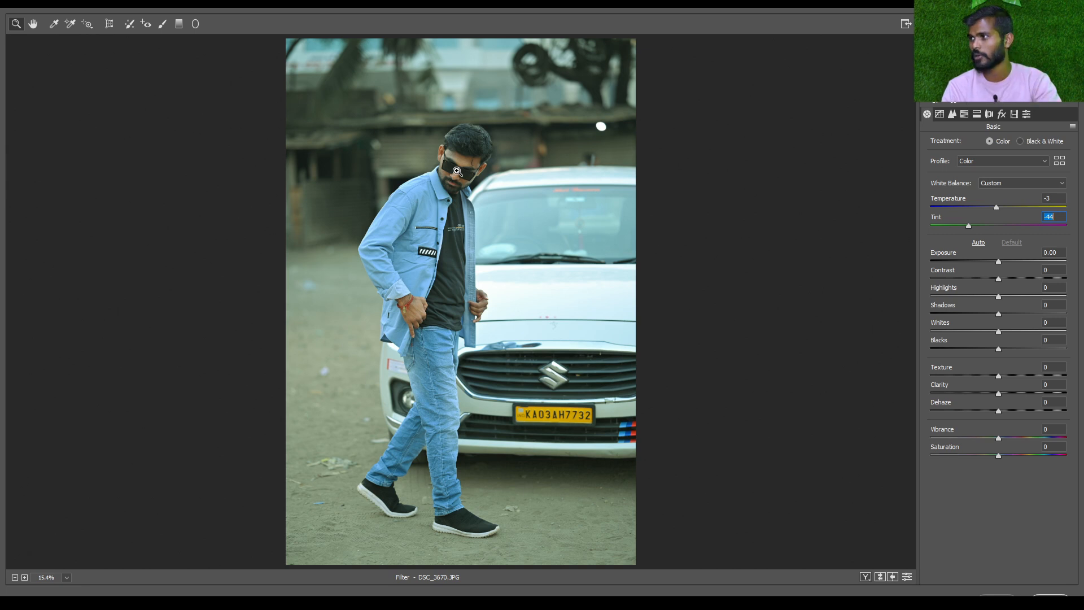
left_click(1032, 225)
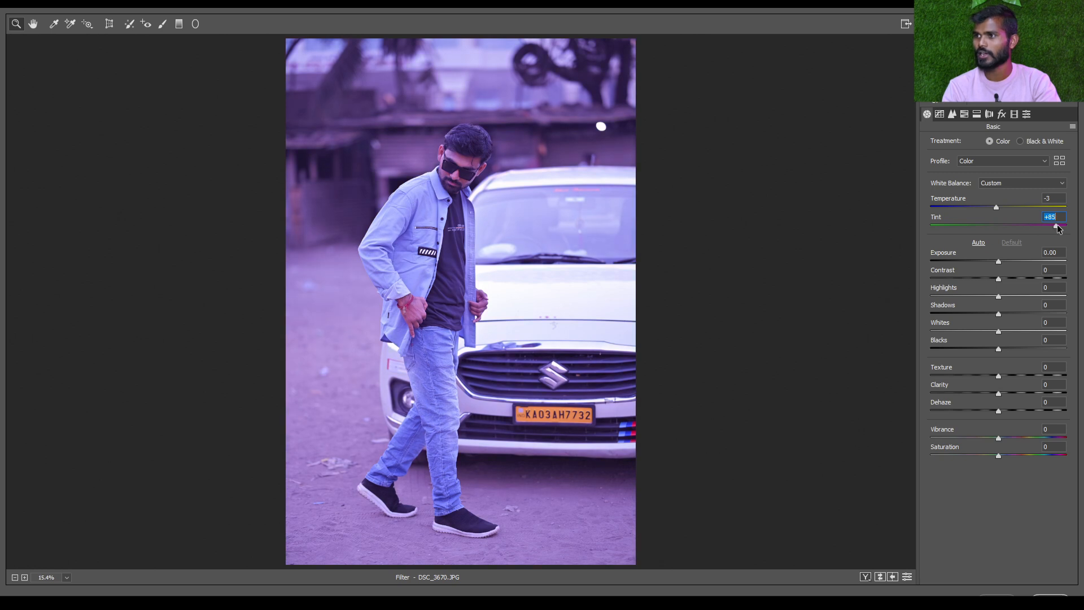
left_click(981, 226)
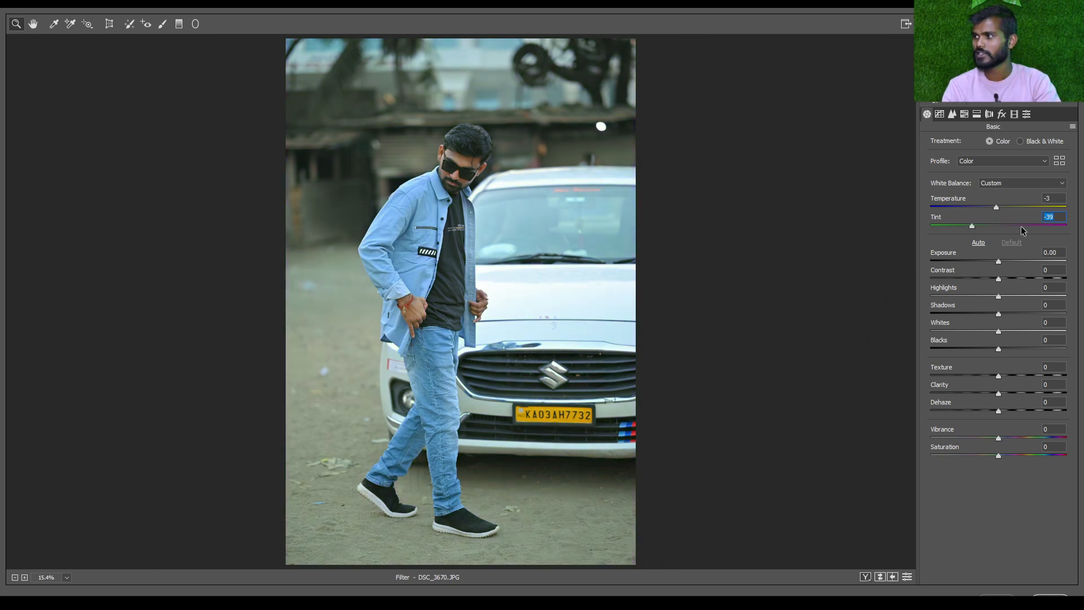
type("-4")
key("Return")
Reset both the Temperature and the Tint of the photo to 0
double_click(1055, 200)
type("0")
left_click(1059, 215)
key("BackSpace")
type("0")
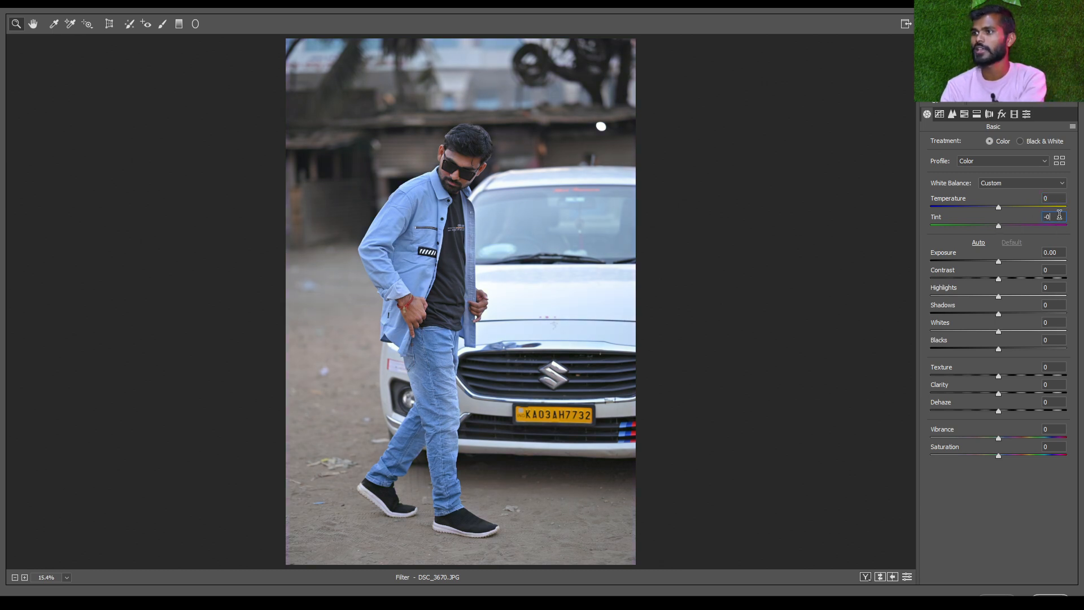
scroll(541, 202, "up", 1)
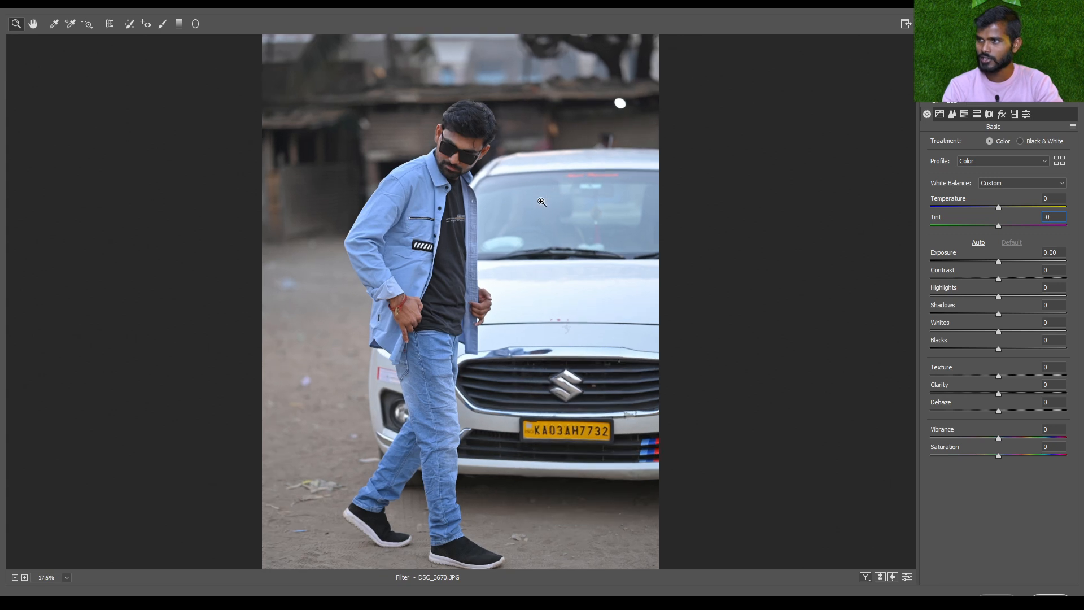
Examine the man's face, skin and hair up close and compare them with the whole photo
scroll(542, 201, "up", 5)
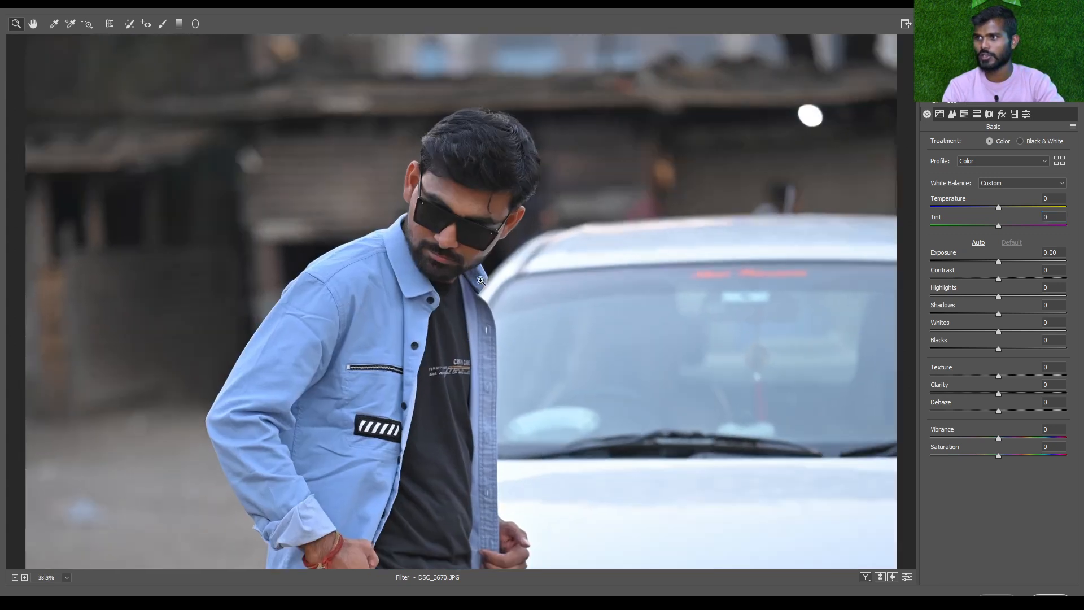
scroll(480, 281, "up", 5)
scroll(483, 300, "up", 1)
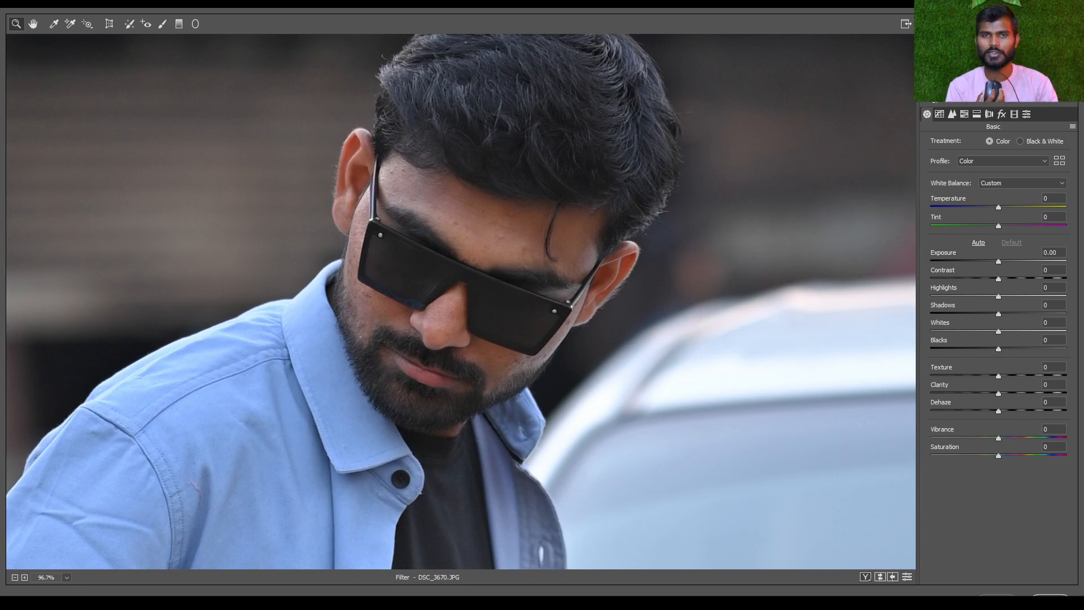
scroll(424, 177, "down", 2)
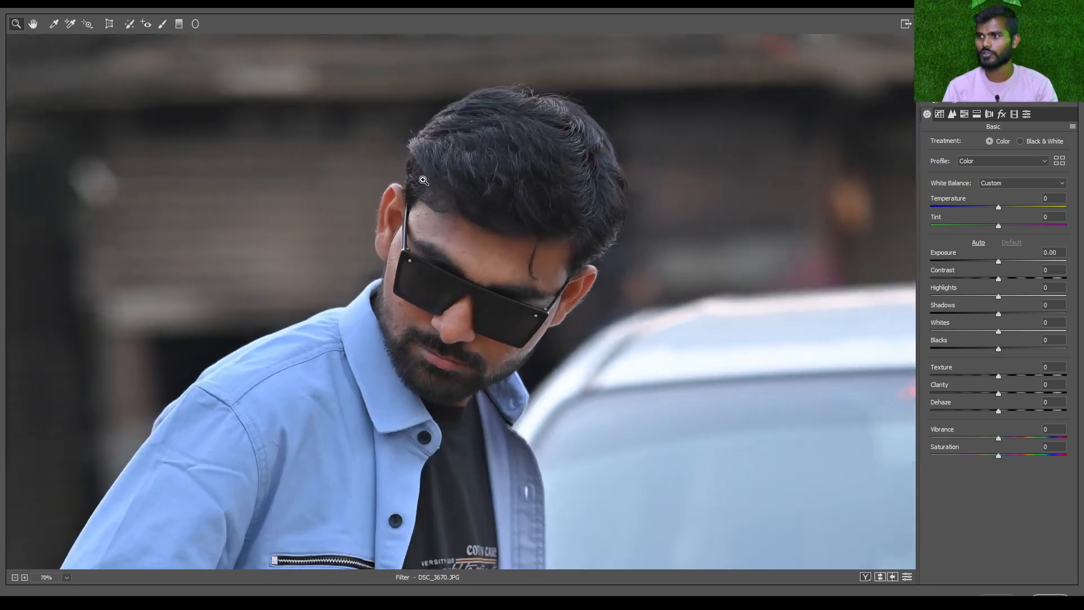
scroll(488, 201, "up", 2)
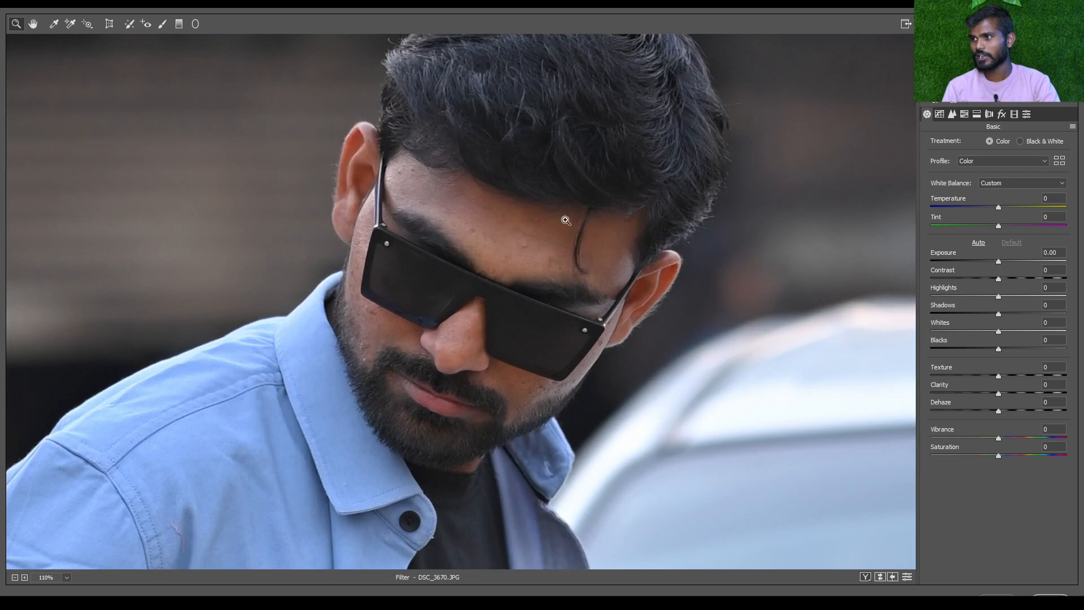
scroll(552, 222, "up", 2)
scroll(471, 313, "down", 2)
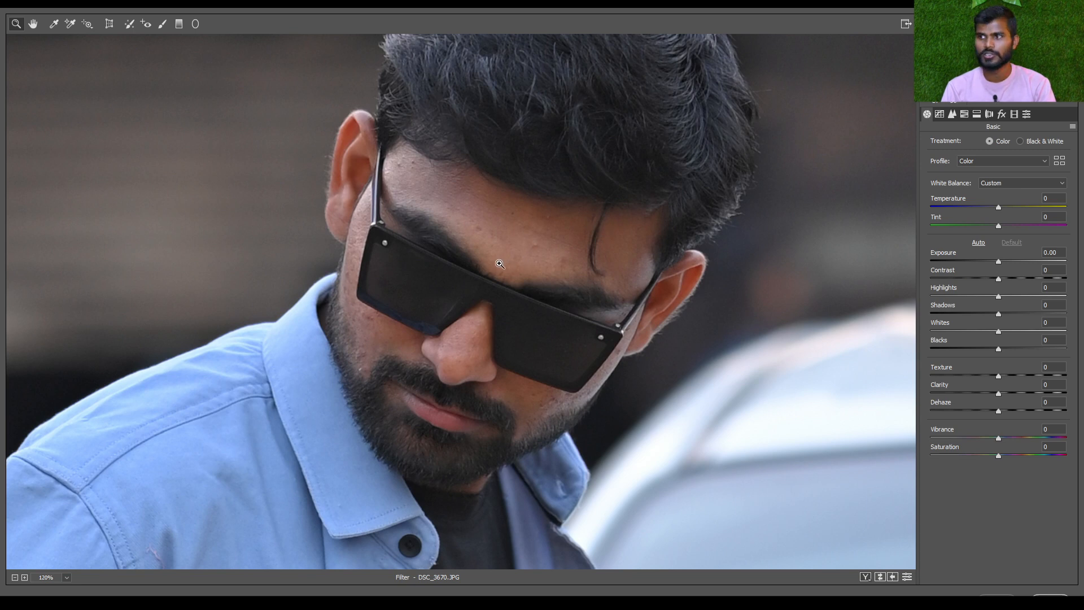
scroll(507, 252, "up", 2)
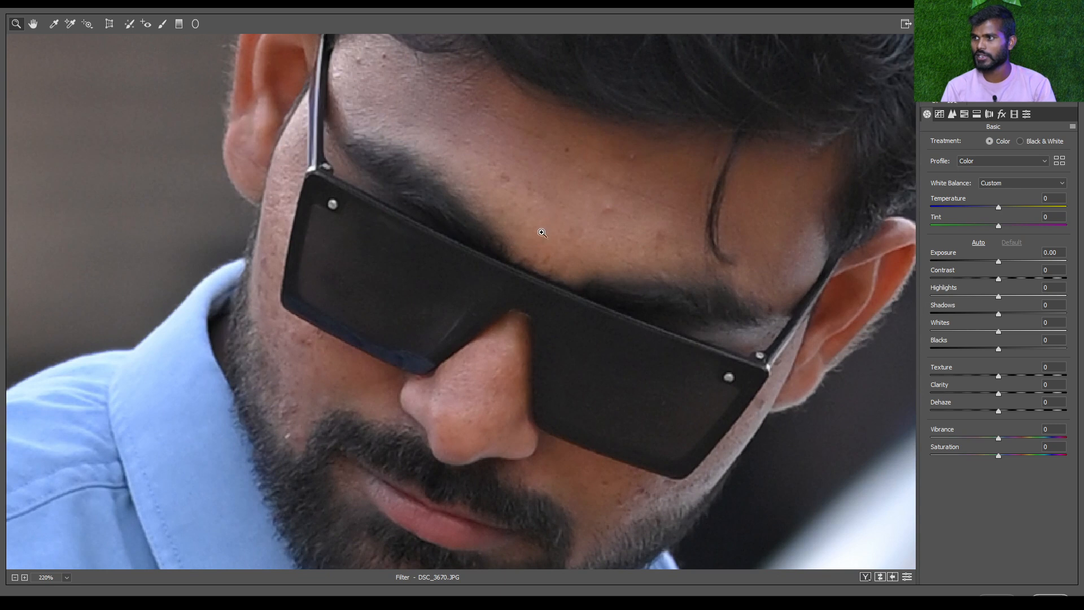
scroll(548, 235, "down", 3)
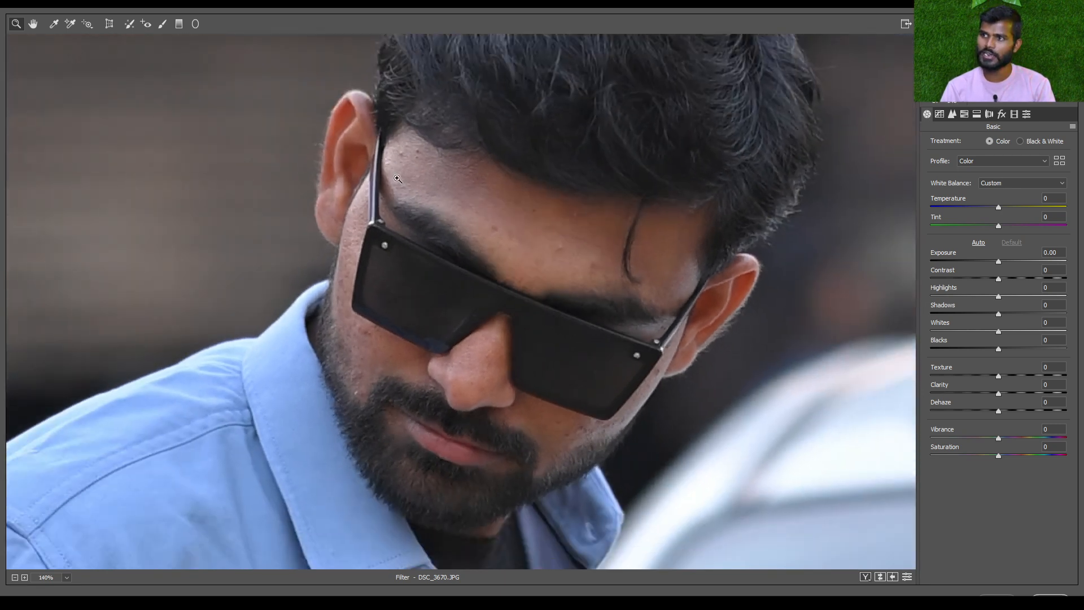
scroll(395, 168, "up", 4)
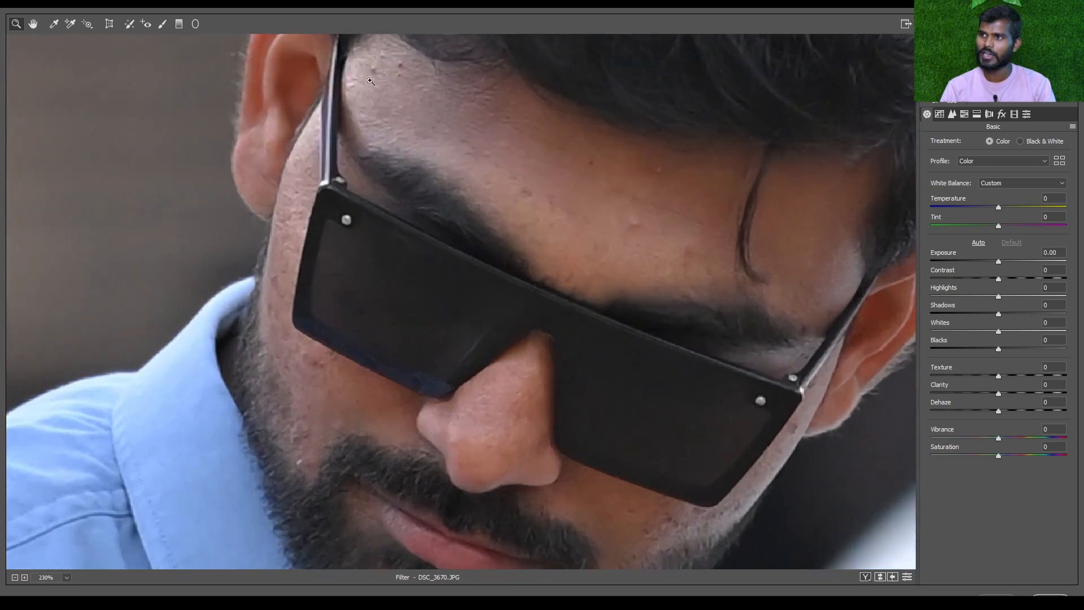
scroll(359, 97, "down", 2)
scroll(367, 113, "down", 5)
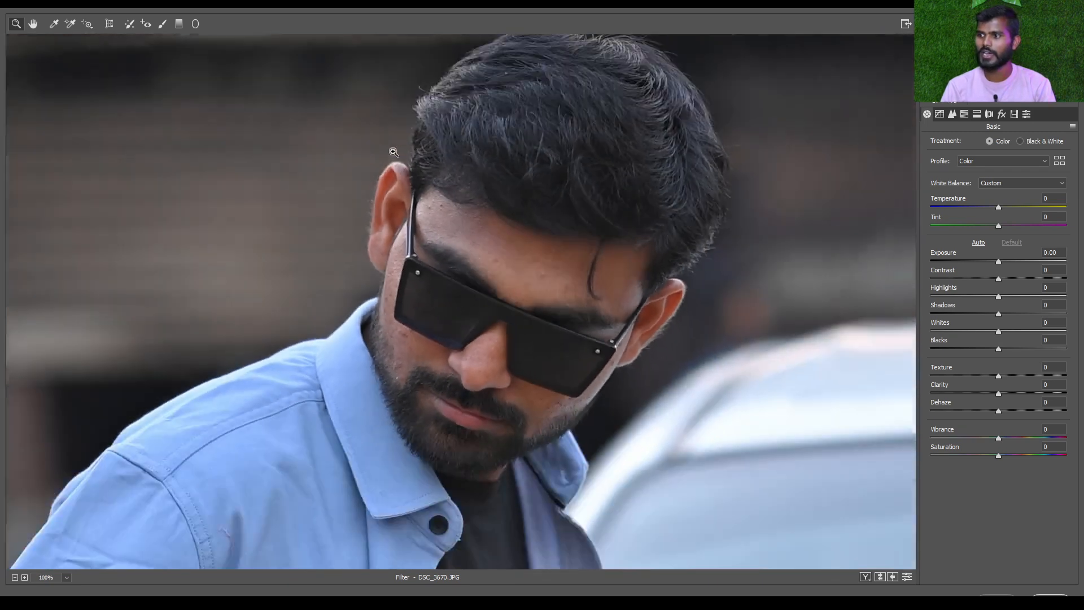
scroll(652, 281, "down", 3)
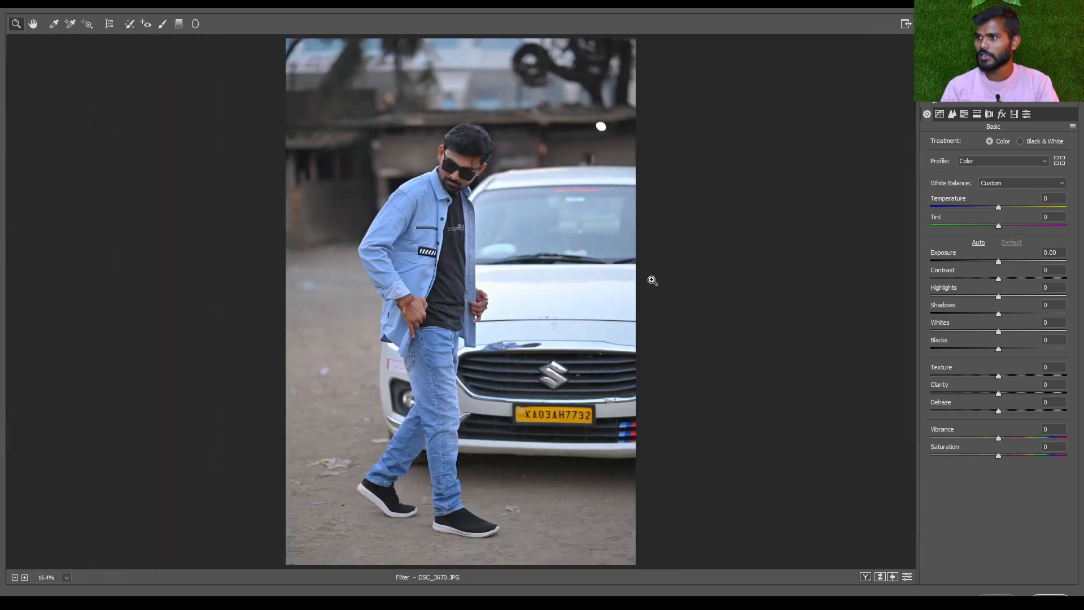
scroll(552, 360, "up", 4)
scroll(552, 360, "up", 3)
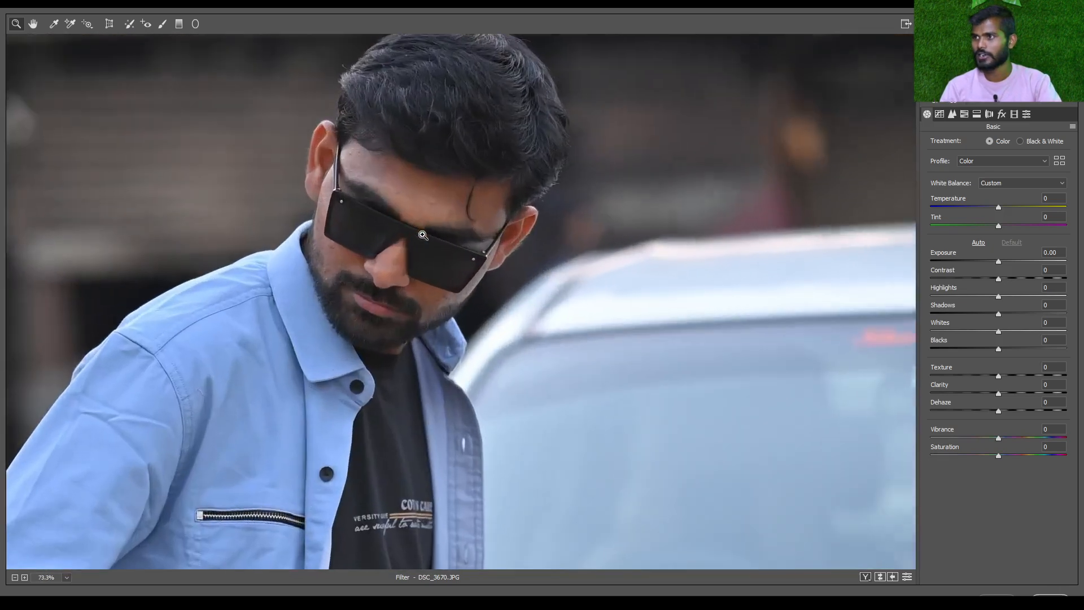
scroll(475, 177, "down", 1)
scroll(475, 177, "down", 3)
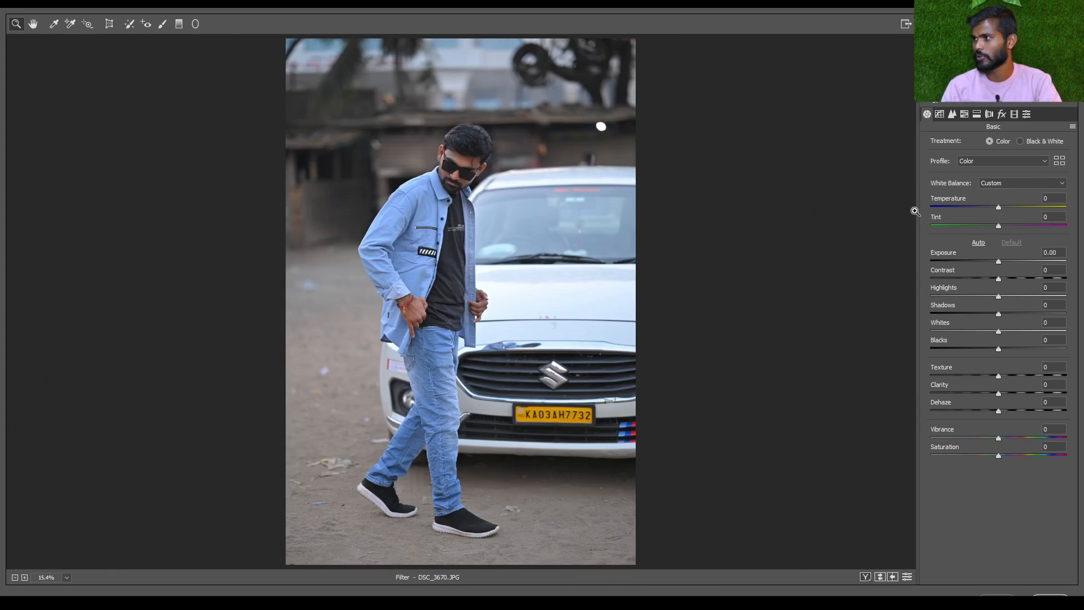
Try a dark Exposure of -3.00 on the photo, reset it, and finish with an Exposure of +0.30
left_click_drag(998, 263, 956, 260)
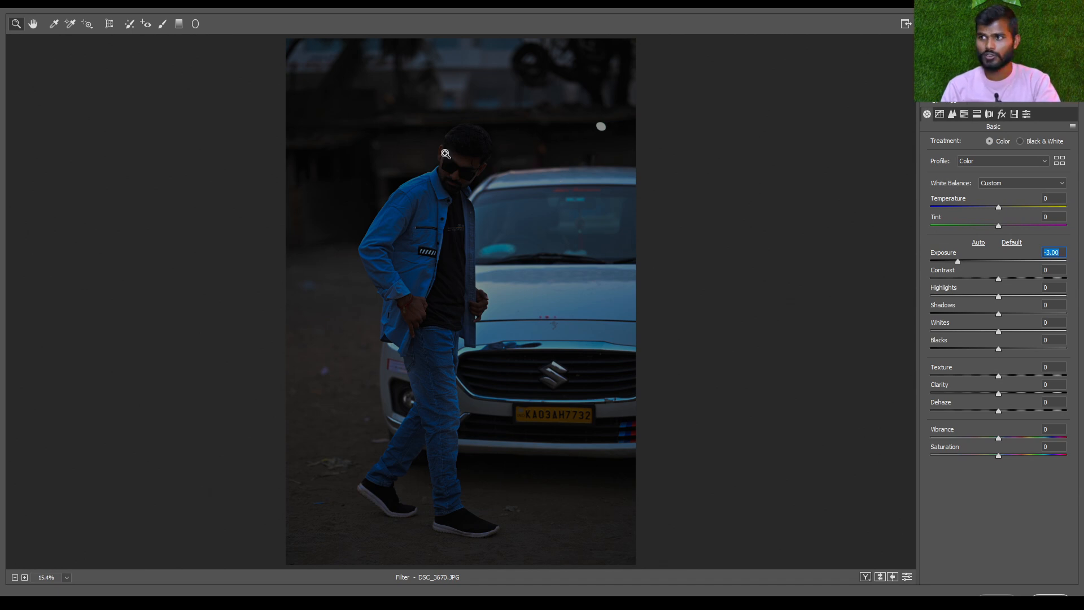
double_click(998, 260)
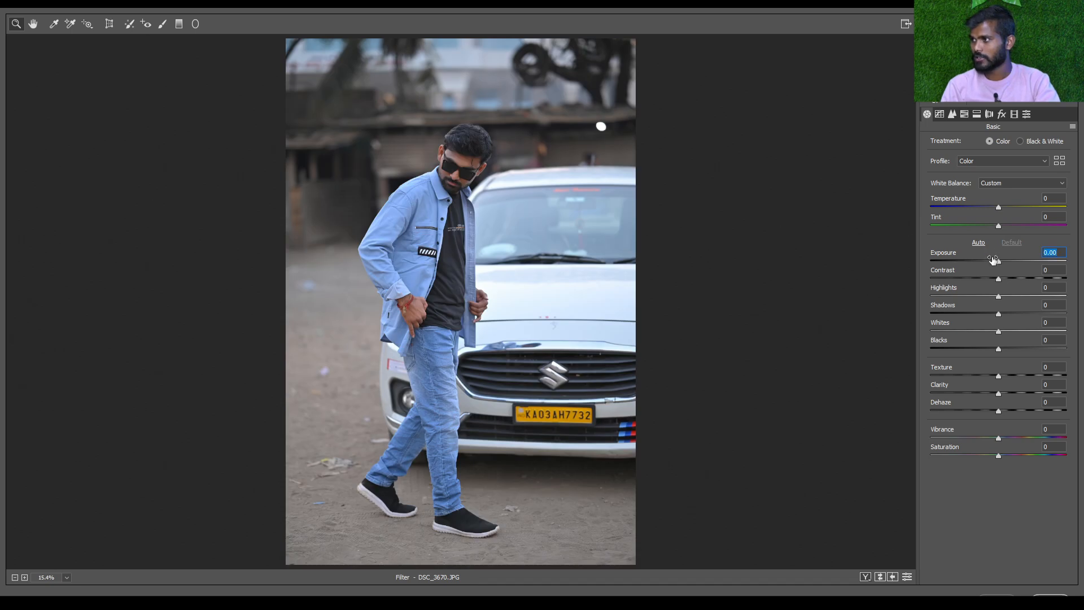
left_click_drag(1001, 262, 1004, 262)
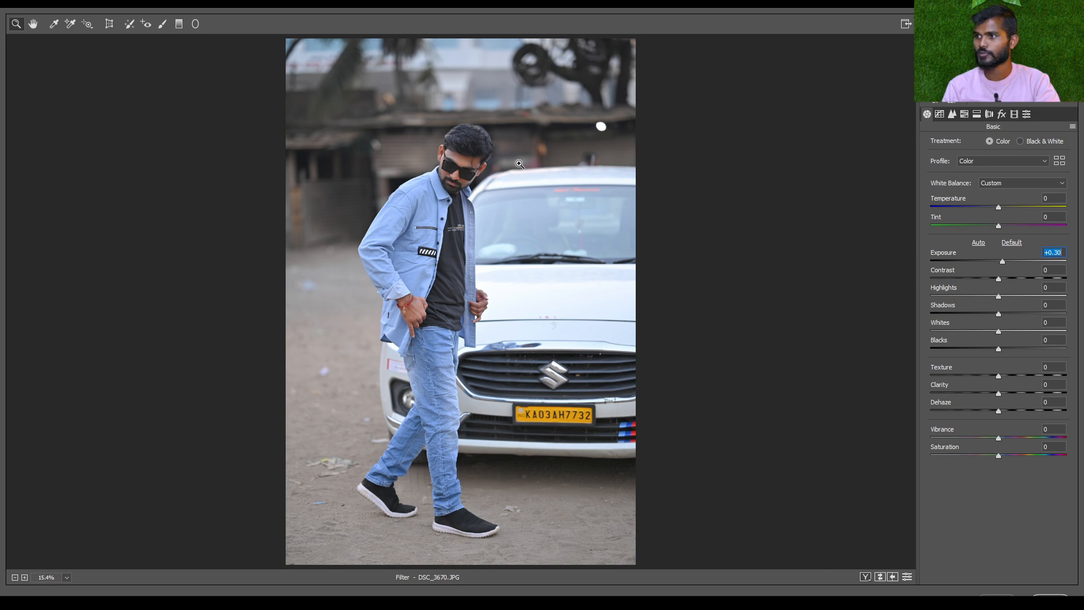
Try Contrast values of +45, +100, +13 and +92 while viewing the man's face up close
scroll(506, 195, "up", 1)
scroll(506, 194, "up", 5)
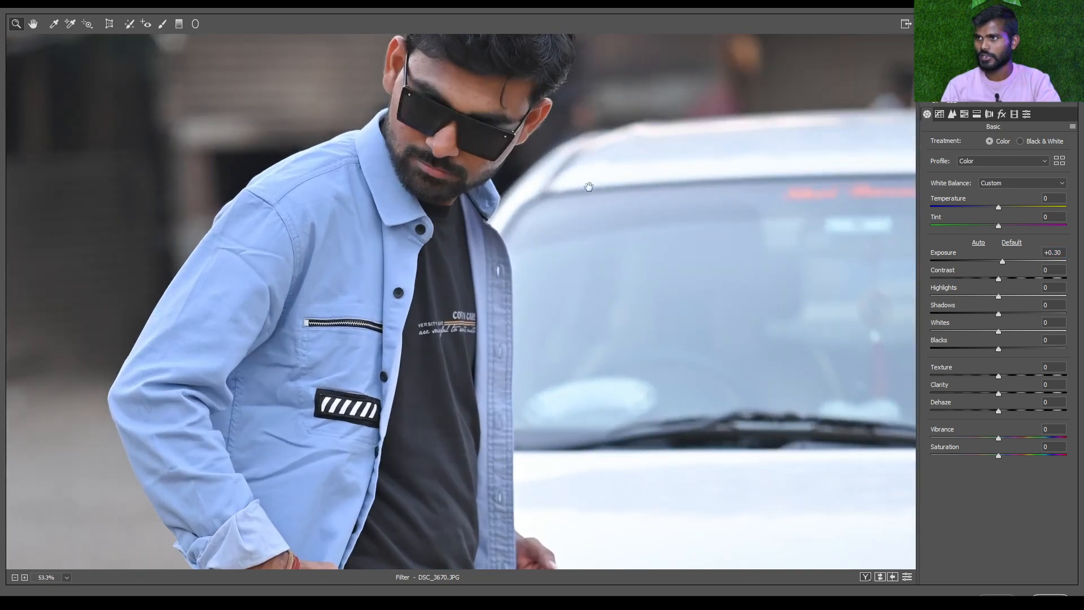
scroll(491, 207, "up", 3)
left_click_drag(371, 128, 373, 252)
scroll(373, 251, "up", 2)
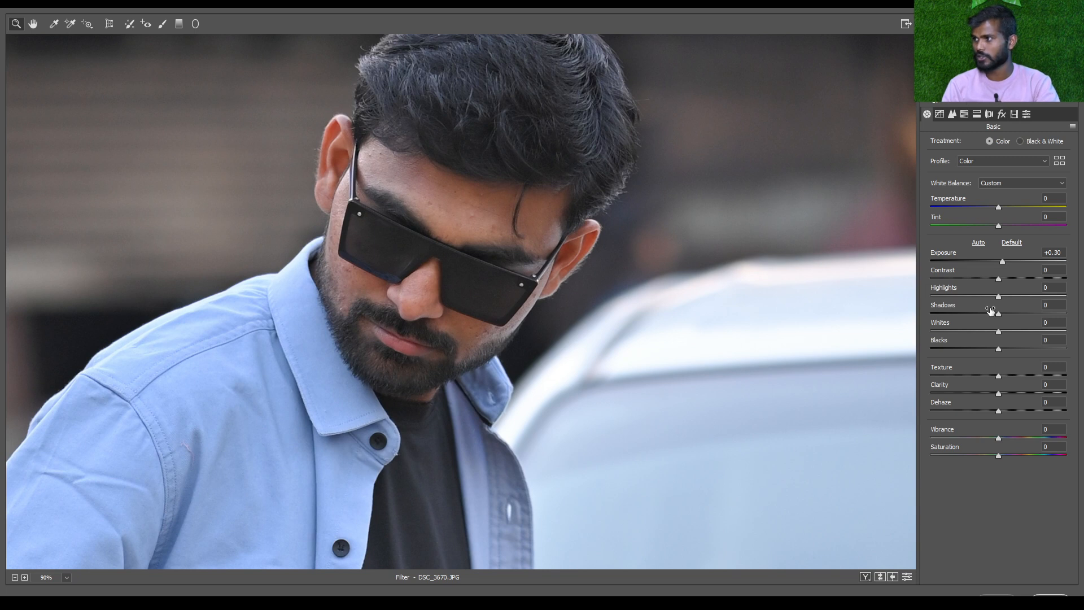
left_click_drag(999, 280, 1029, 279)
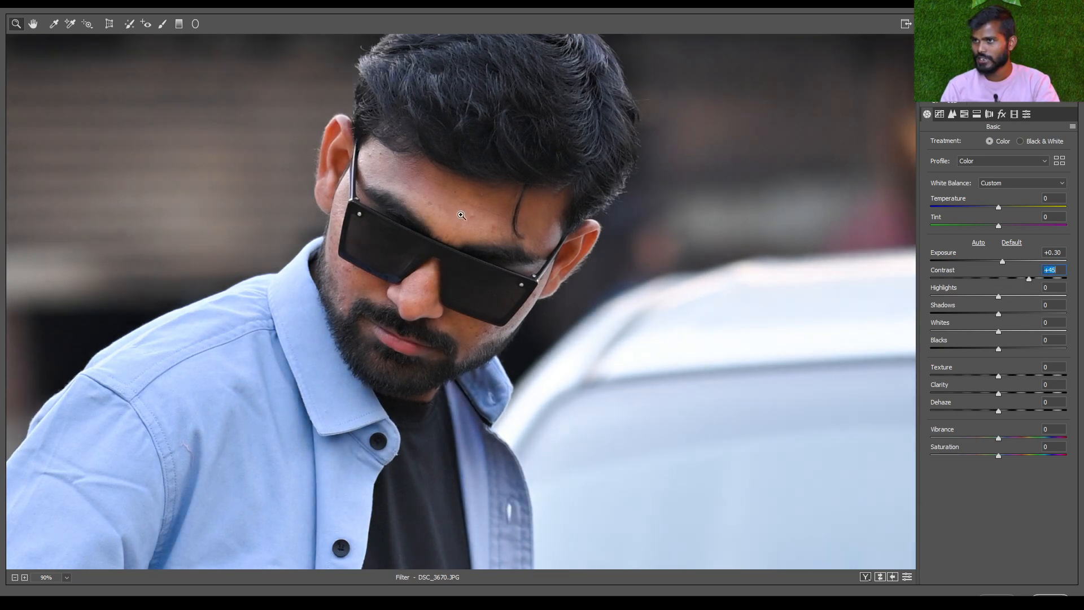
left_click_drag(1045, 280, 1074, 289)
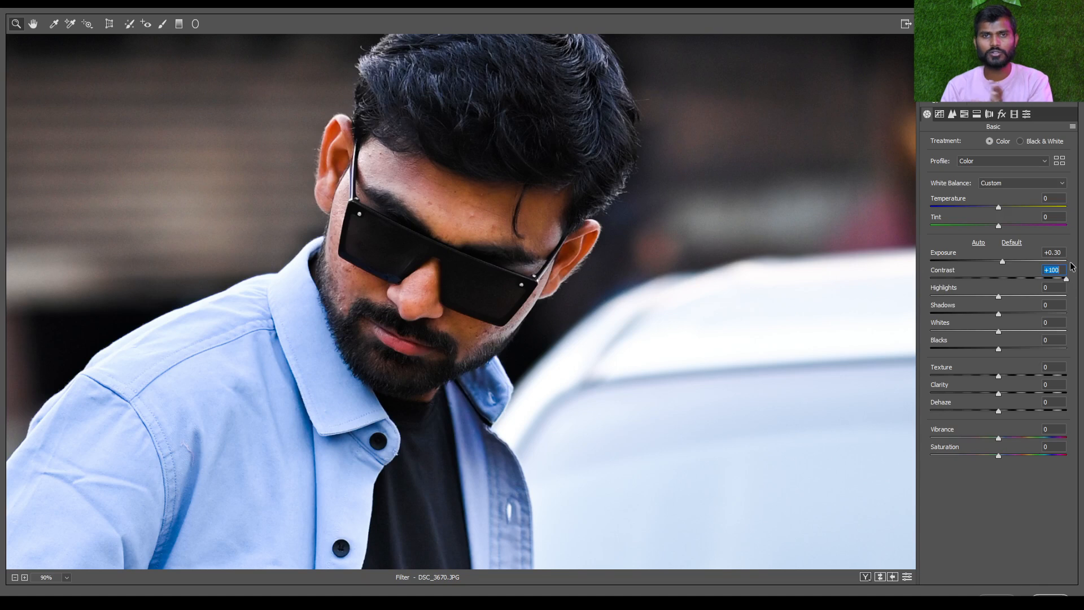
left_click_drag(1067, 279, 1008, 280)
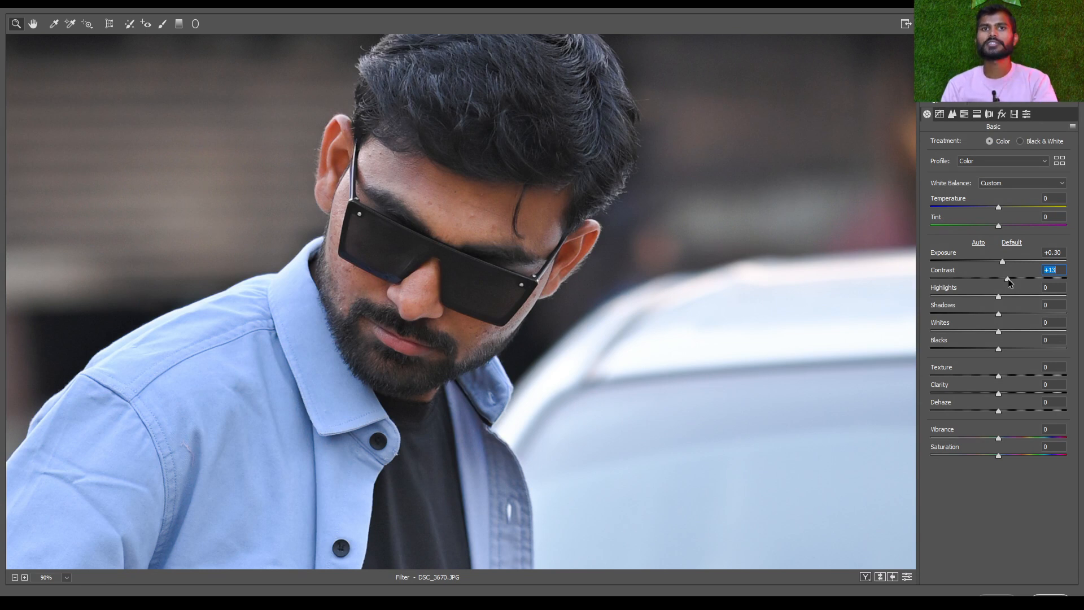
left_click_drag(1009, 283, 1060, 280)
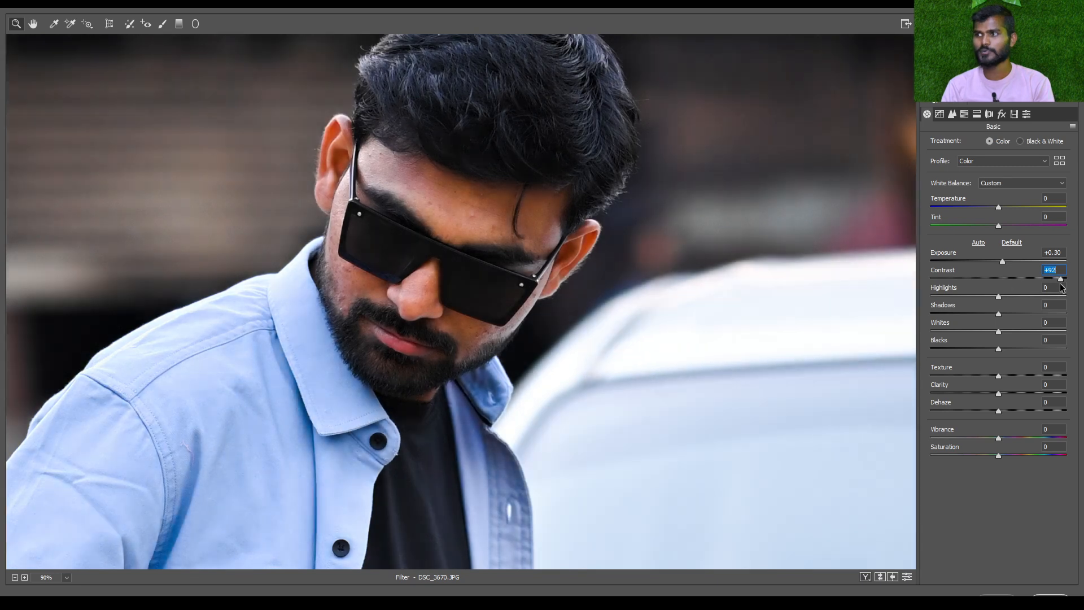
Try the lowest Contrast of -100 and check its effect on the whole photo and on the face
left_click(957, 278)
left_click_drag(958, 281, 929, 282)
left_click_drag(678, 271, 593, 258)
scroll(593, 258, "down", 5)
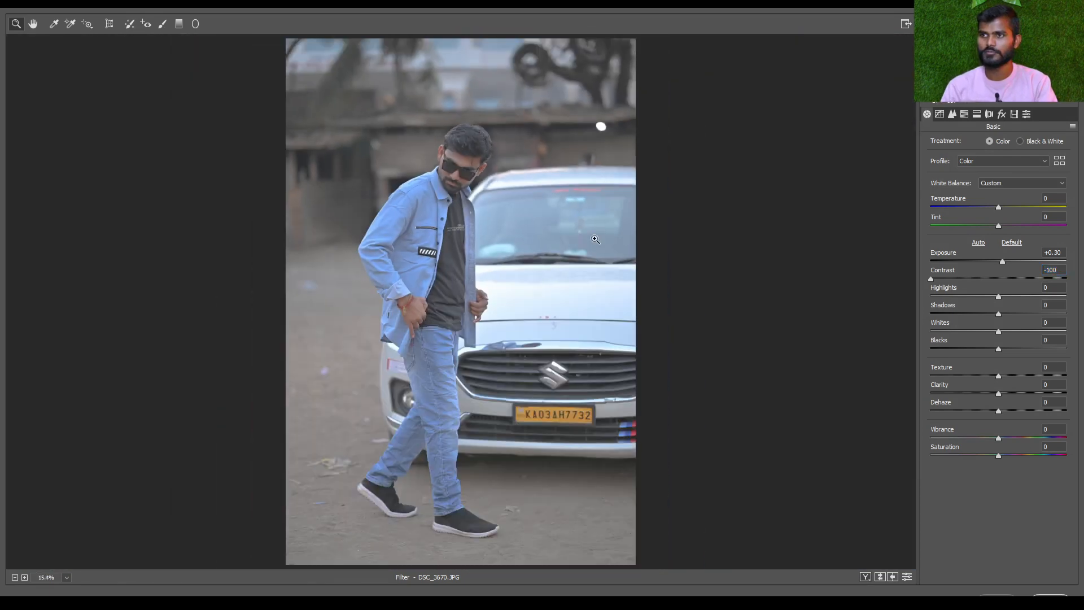
scroll(594, 161, "up", 3)
scroll(517, 182, "up", 4)
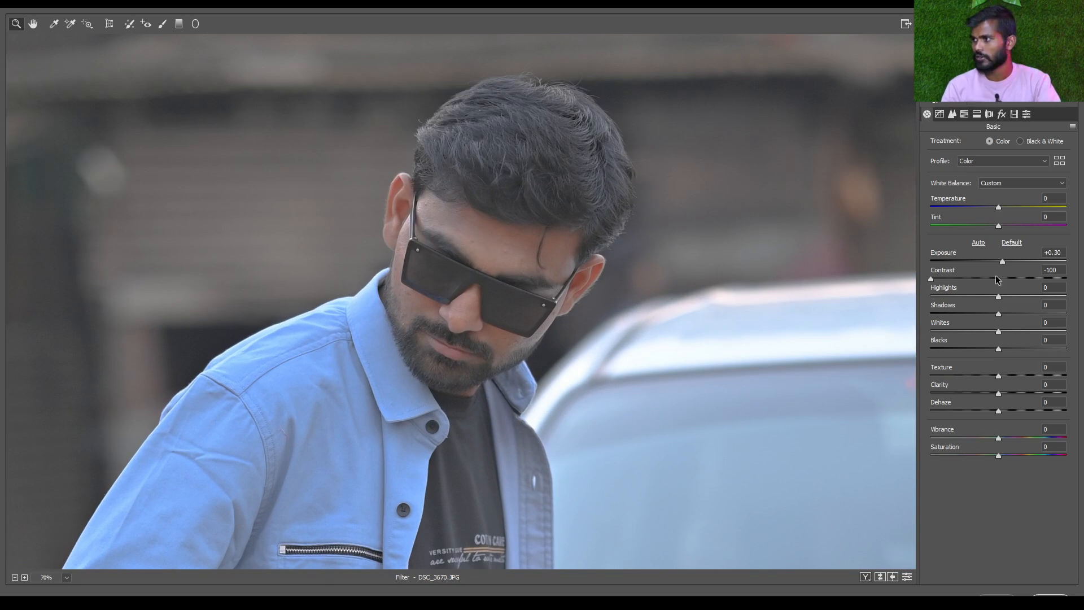
Try Contrast values of +3, +48 and +5 on the photo, and finish with a Contrast of +6
left_click(997, 277)
left_click_drag(996, 279, 1002, 279)
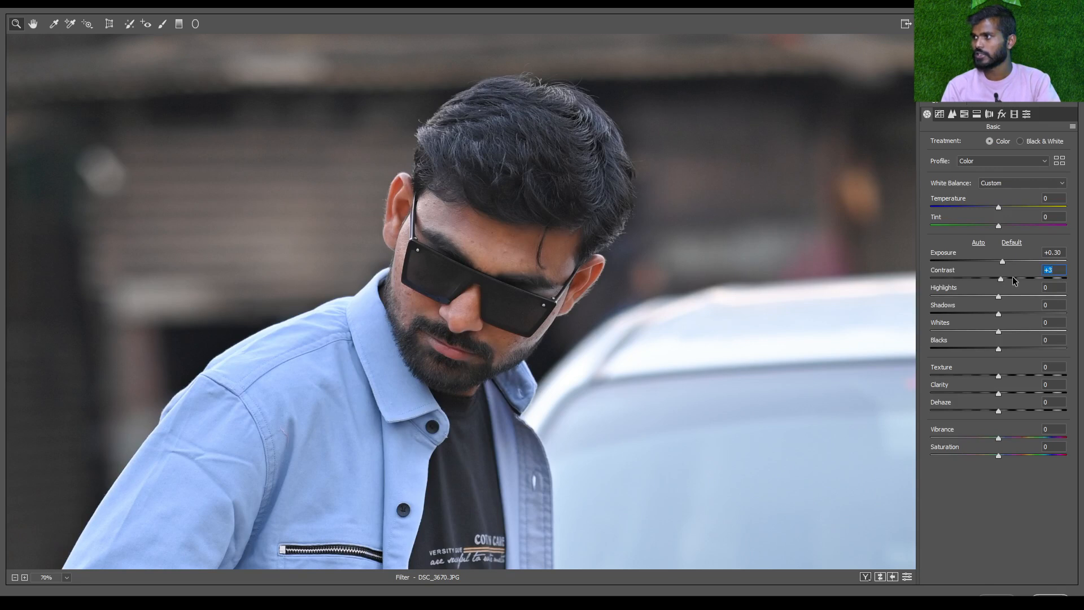
left_click_drag(1001, 279, 1030, 281)
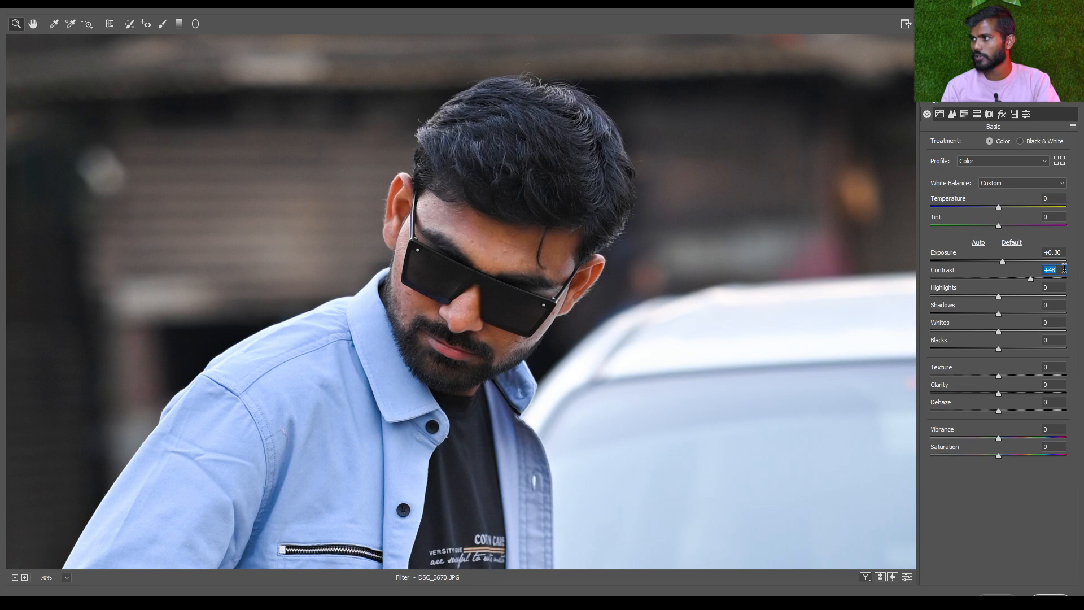
type("5")
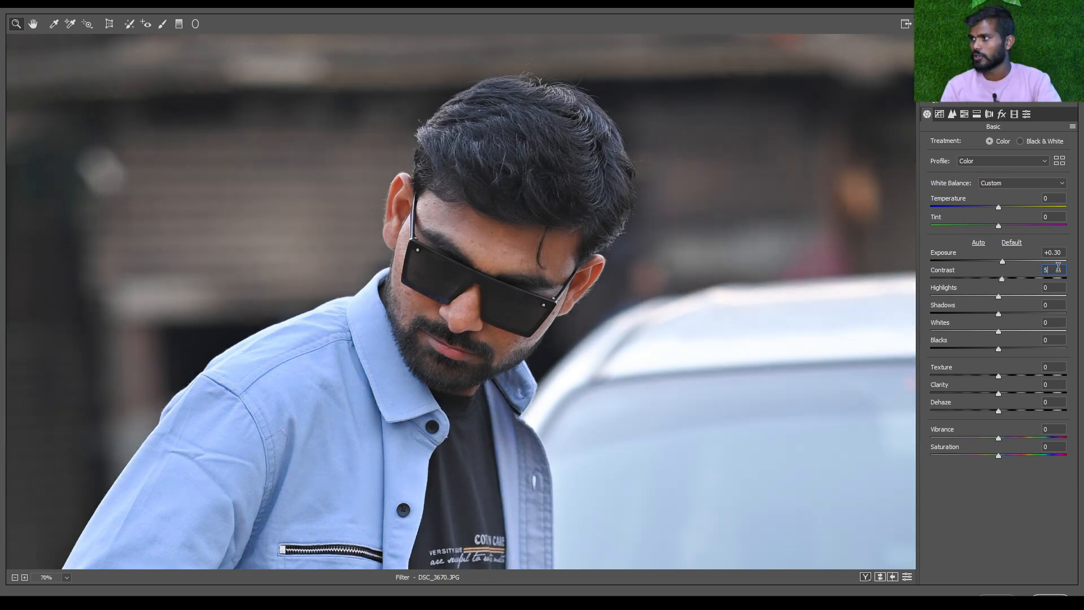
type("2")
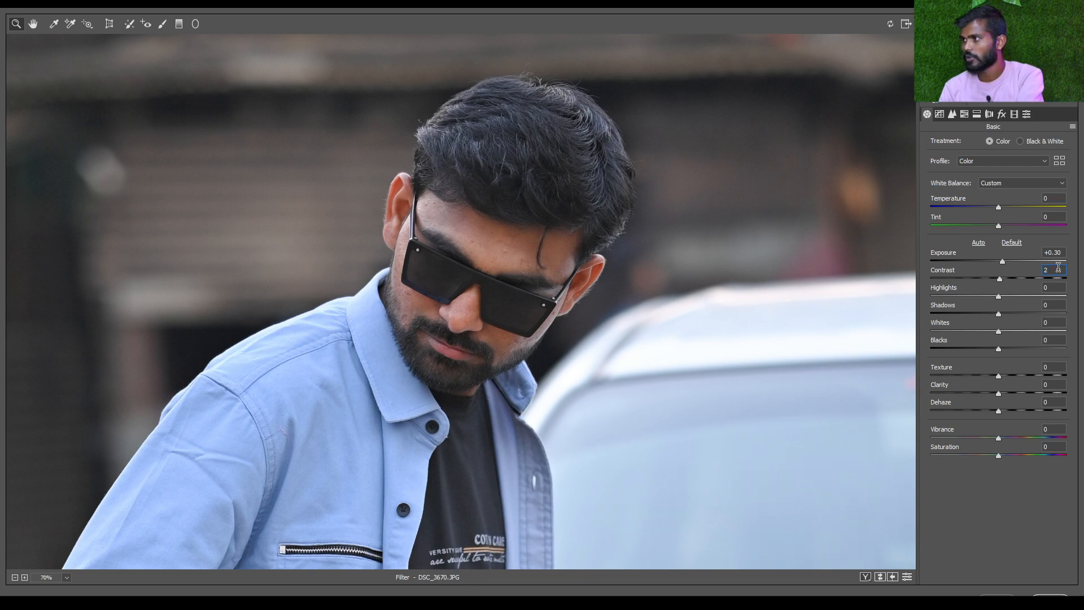
type("02")
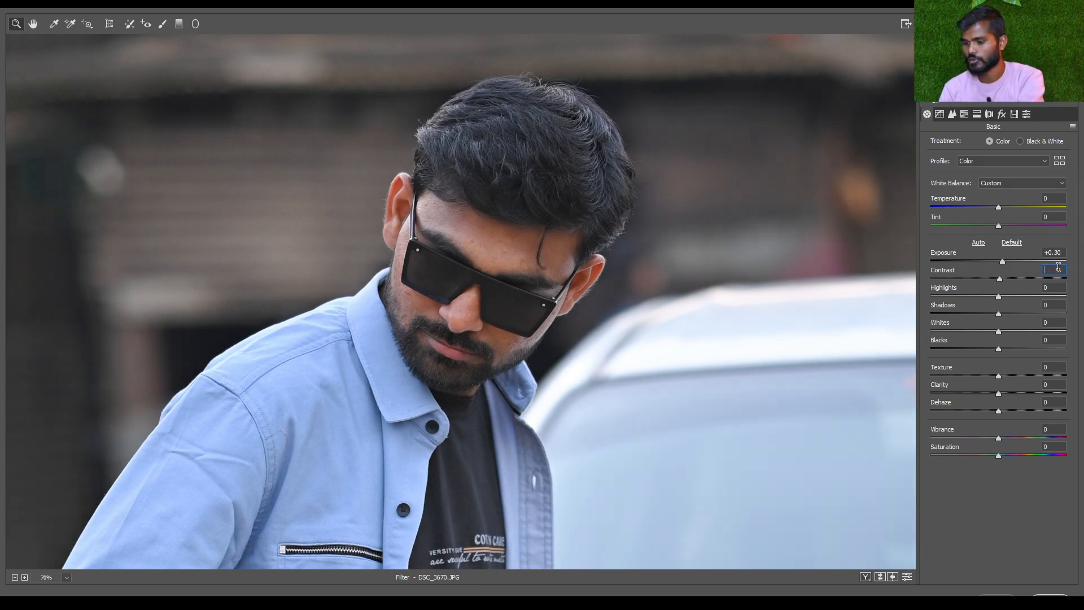
type("6")
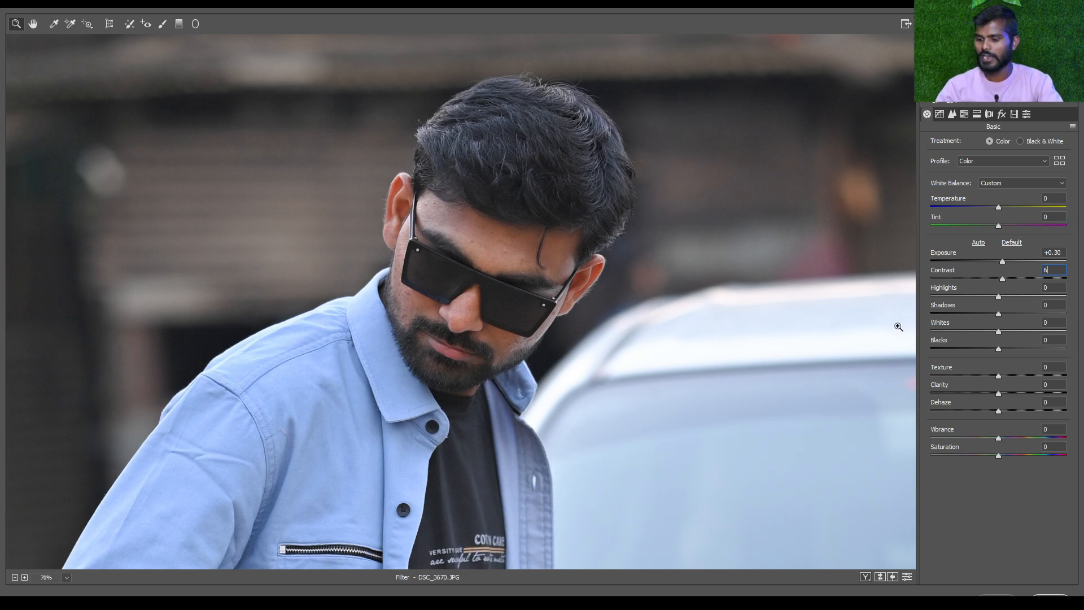
Try a Highlights value of -100 on the man's face and finish with a Highlights of +2
left_click(450, 316)
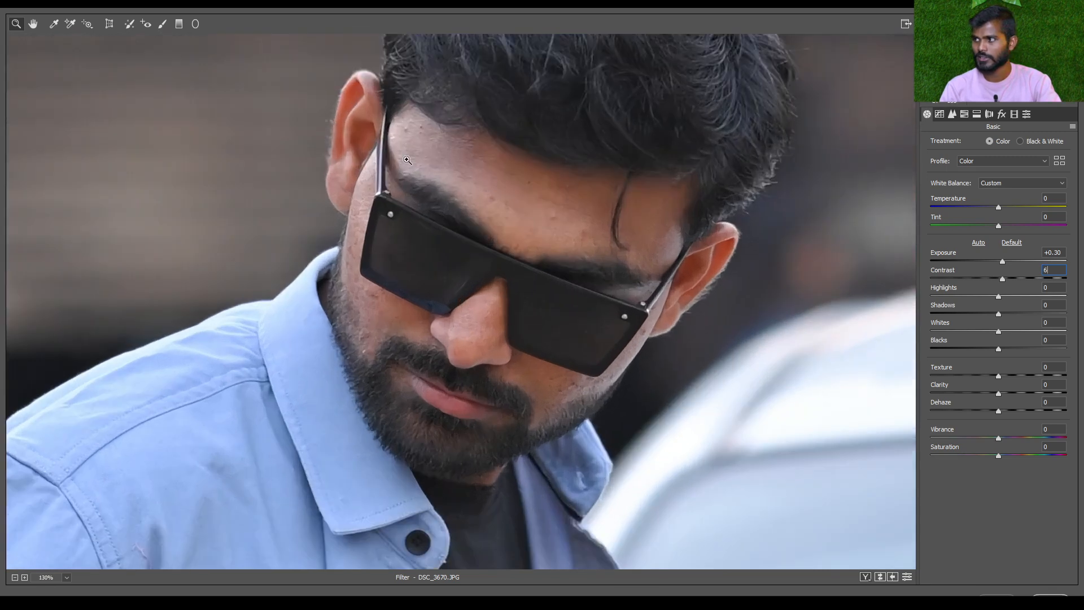
left_click_drag(998, 297, 918, 311)
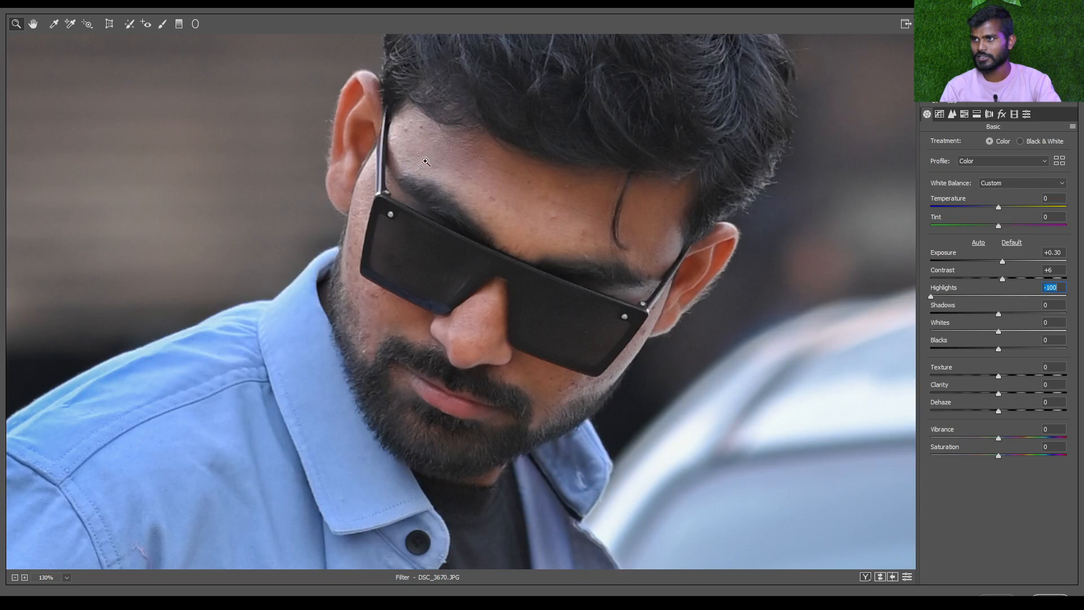
left_click_drag(1001, 299, 896, 295)
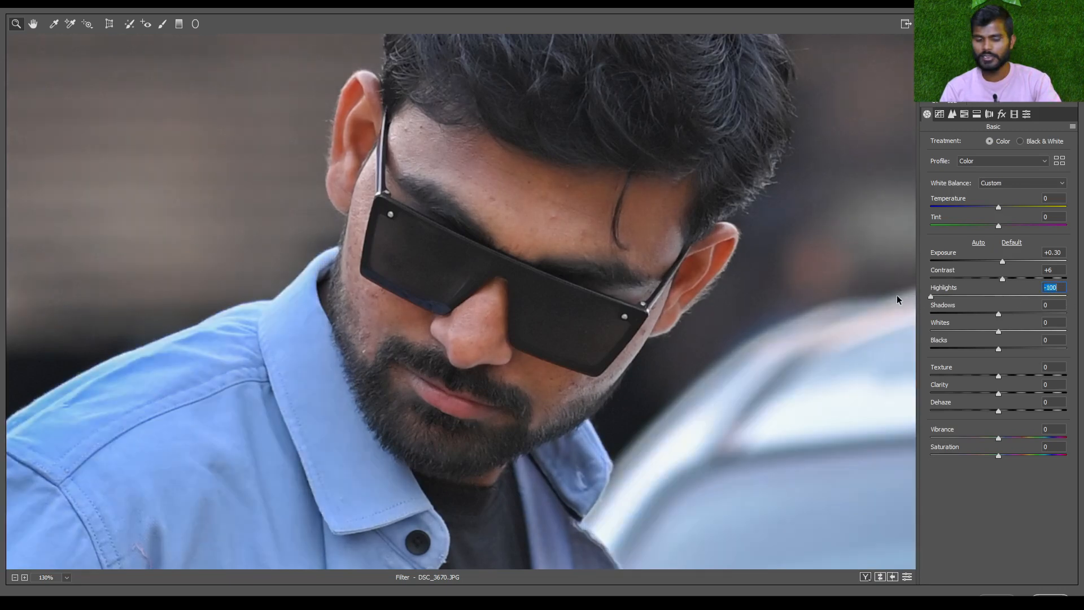
left_click(1000, 297)
scroll(546, 218, "down", 4)
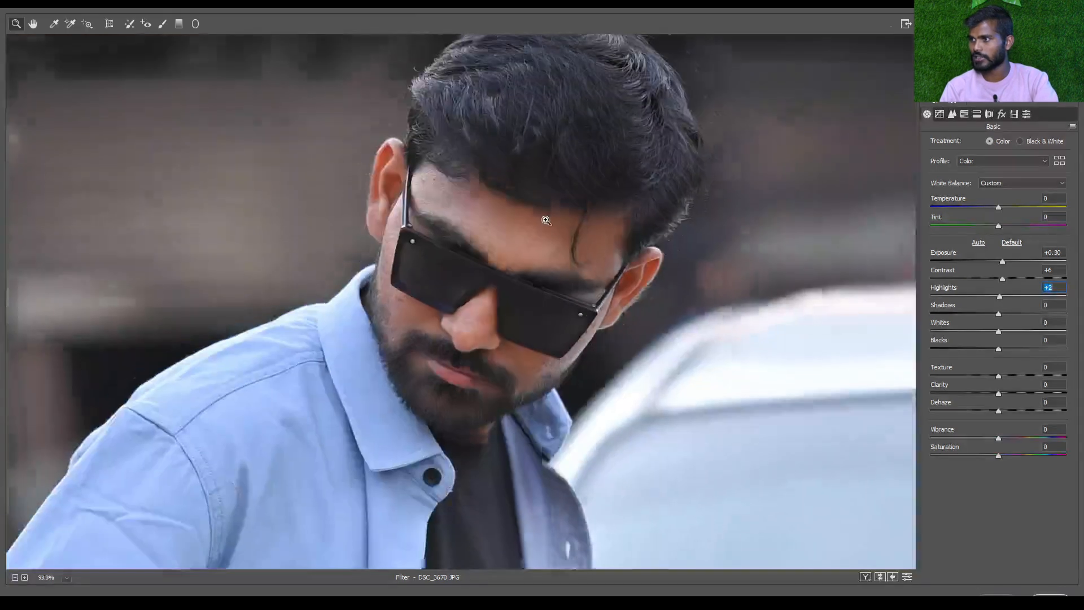
scroll(614, 368, "down", 4)
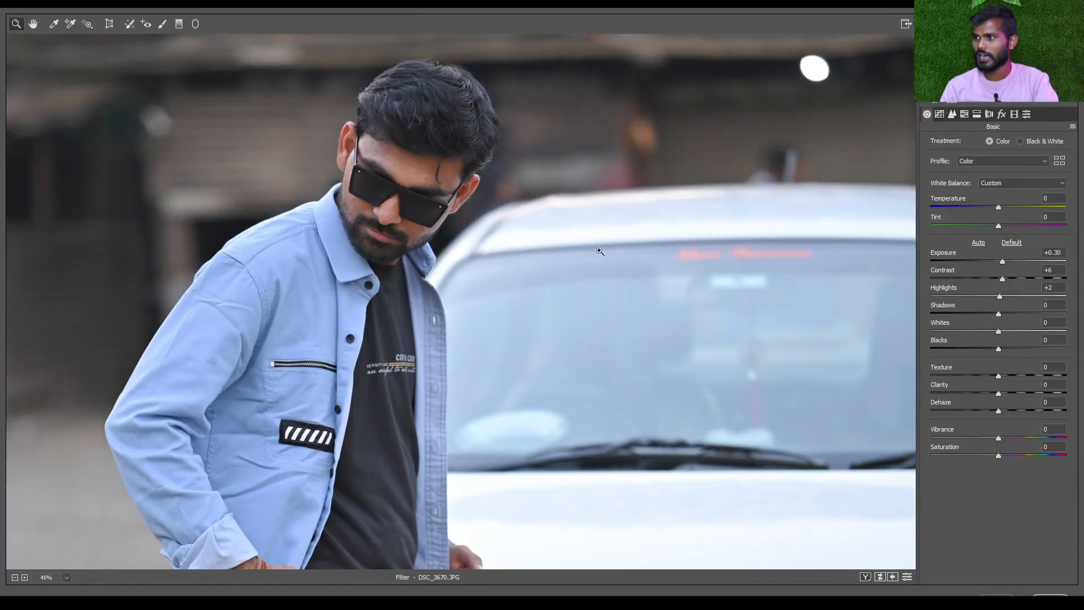
scroll(701, 332, "down", 3)
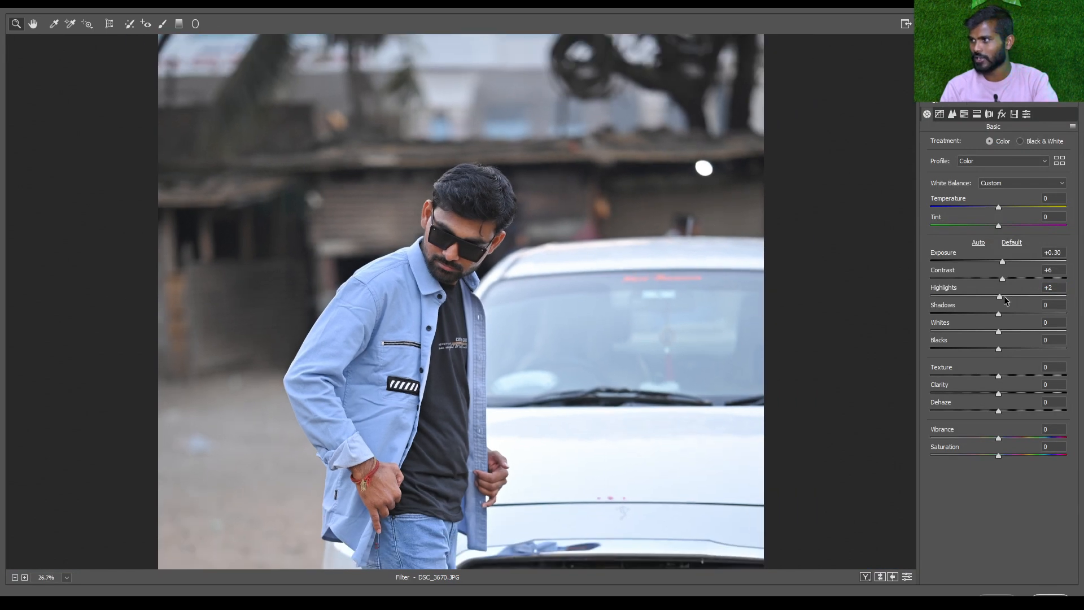
Try Highlights values of +100 and -1 on the photo, and finish with a Highlights of -53
left_click_drag(1004, 300, 1066, 296)
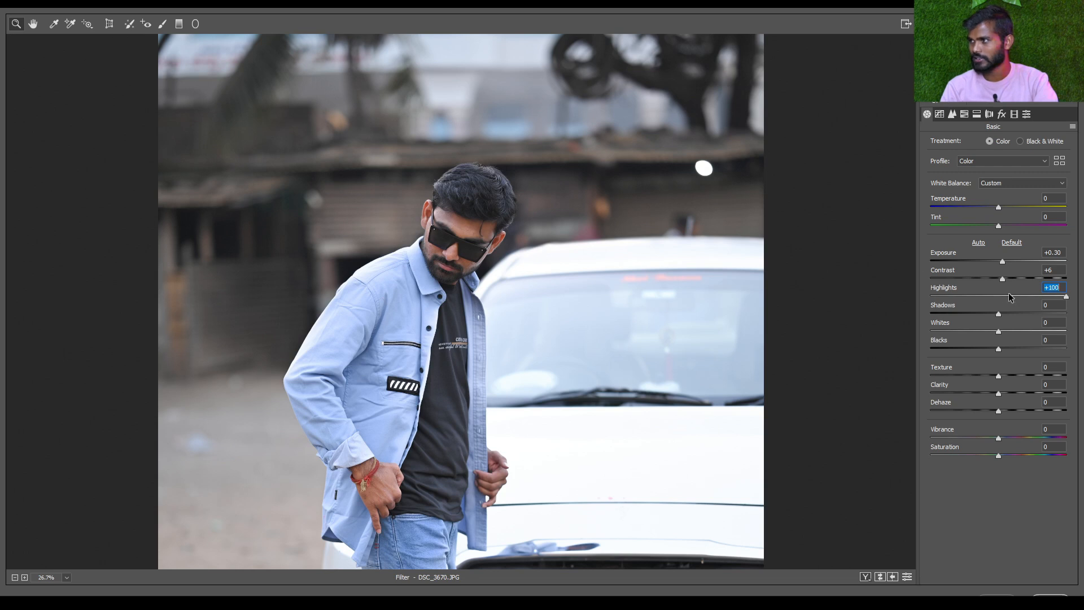
left_click(981, 296)
left_click_drag(981, 296, 929, 296)
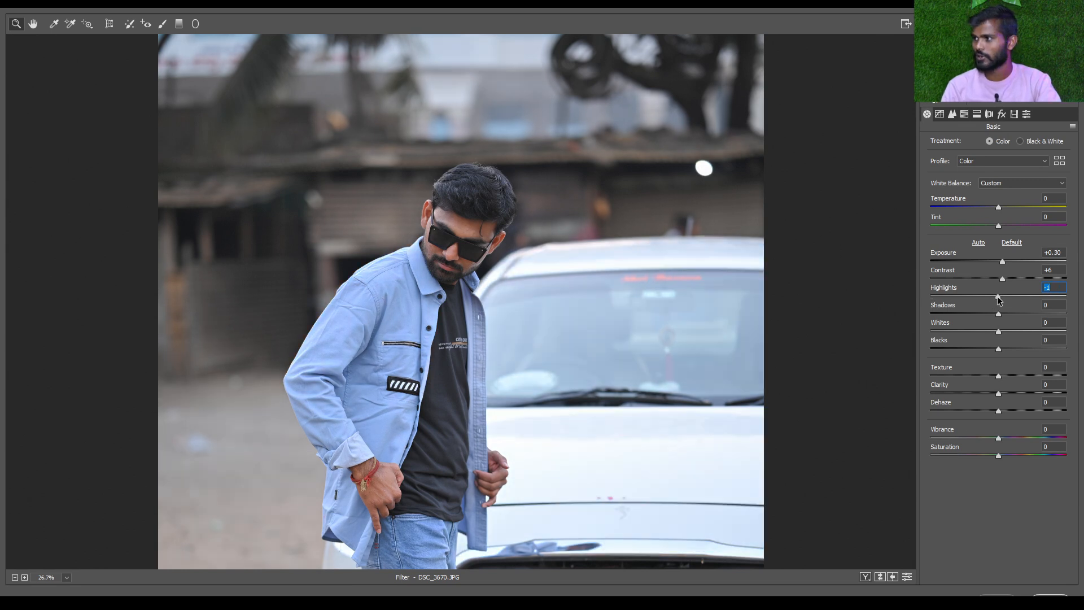
left_click_drag(1000, 301, 965, 300)
key("ctrl+0")
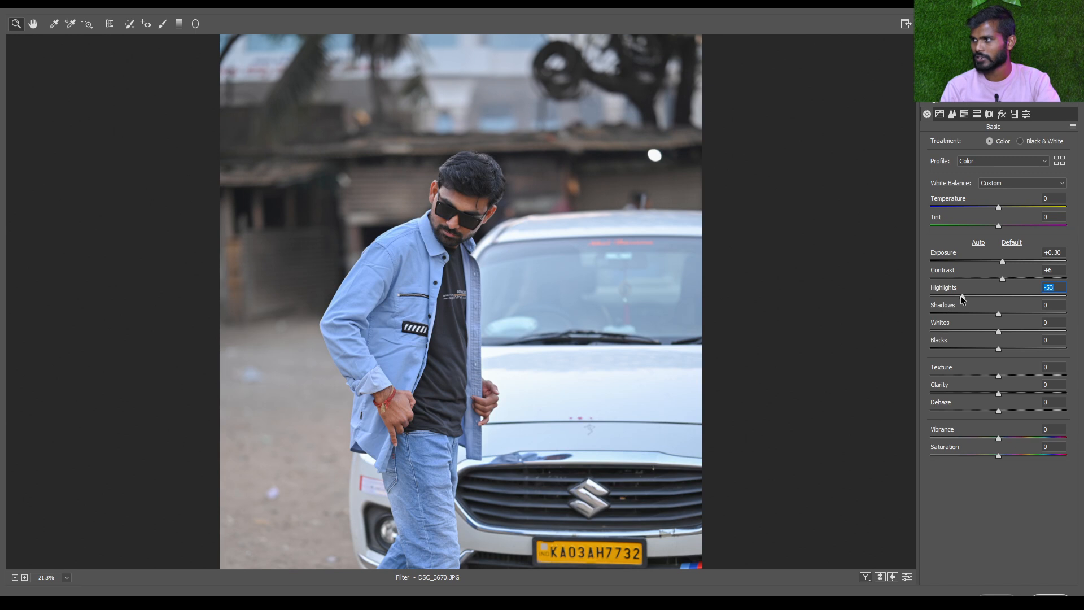
key("ctrl+0")
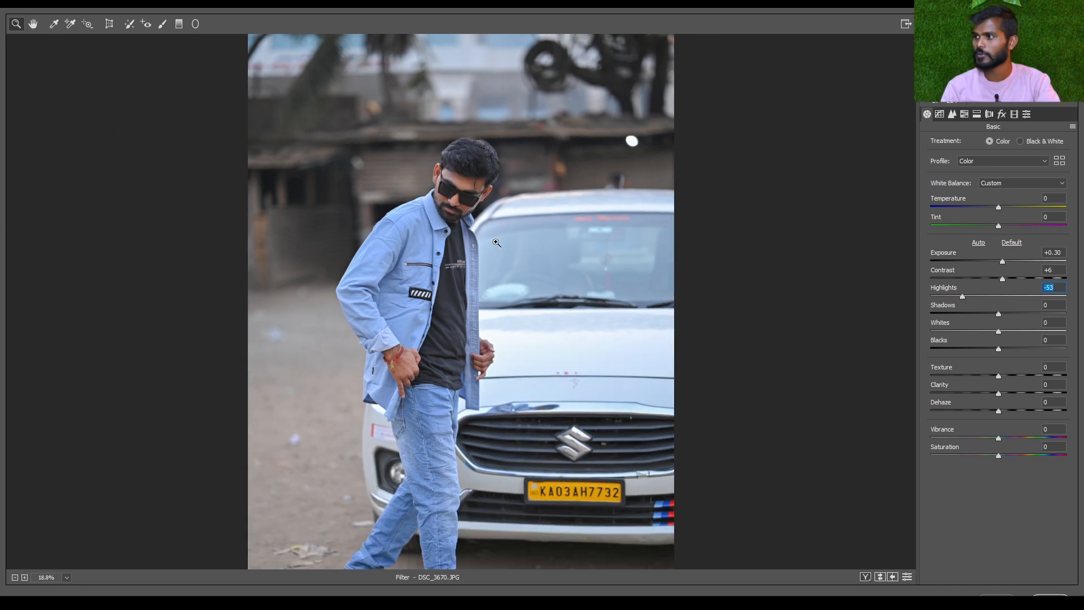
scroll(515, 251, "down", 1)
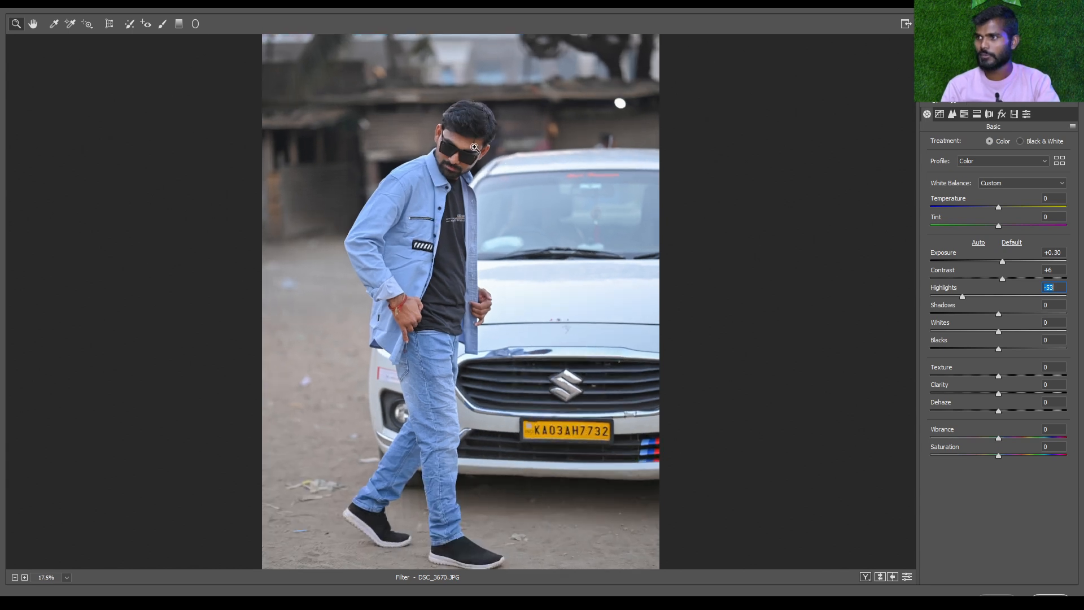
Try Shadows values of +48, -42 and +18 on the man's face, and finish with a Shadows of +29
scroll(476, 148, "up", 7)
left_click_drag(478, 62, 518, 239)
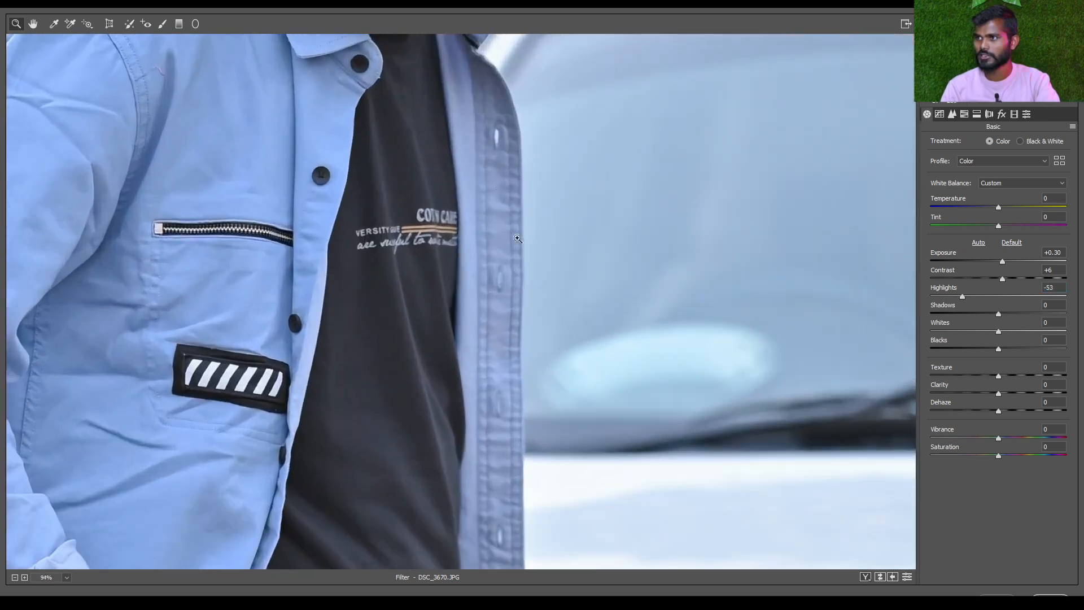
scroll(518, 238, "up", 5)
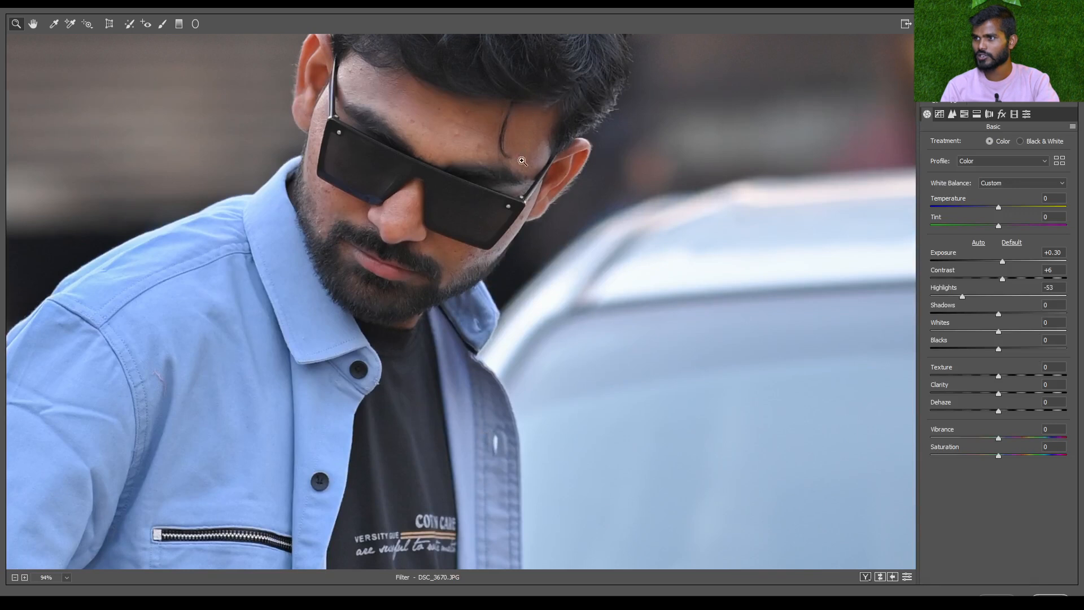
left_click_drag(1004, 313, 1028, 314)
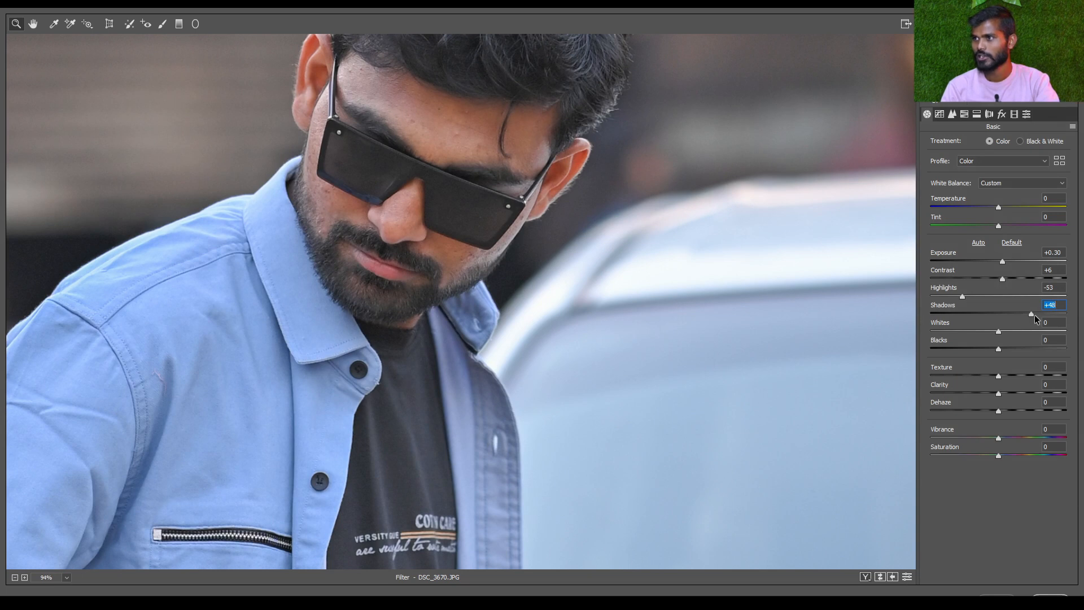
left_click_drag(1034, 314, 973, 317)
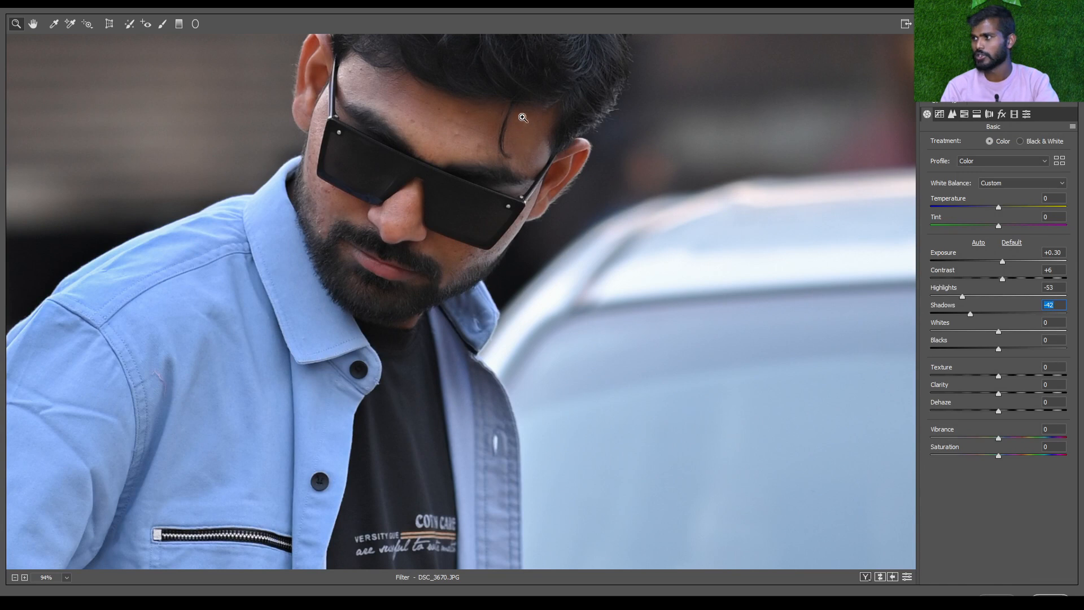
left_click(1008, 316)
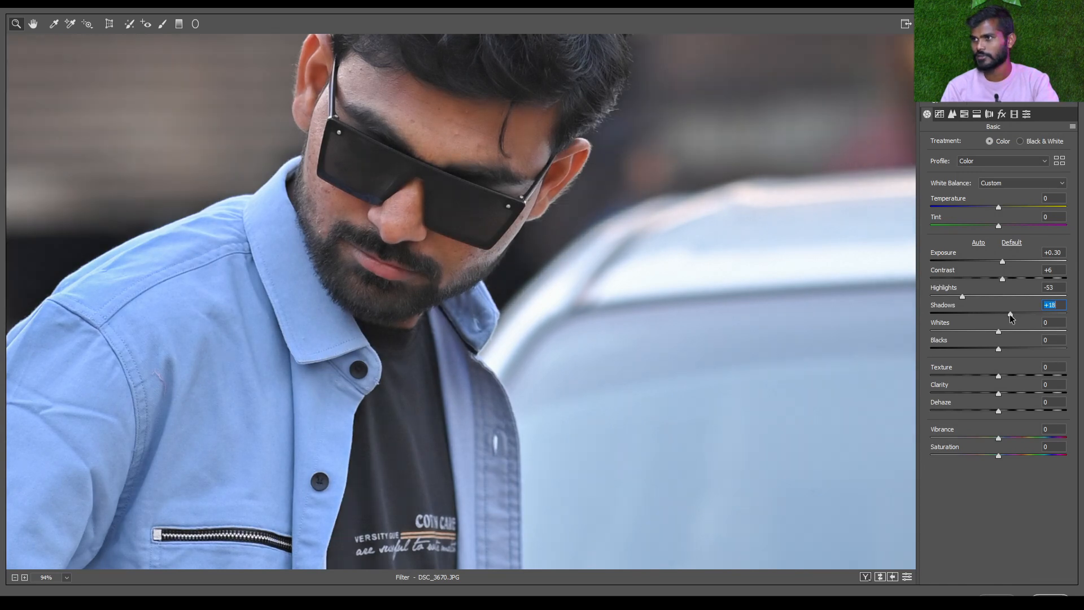
left_click_drag(1011, 316, 1018, 316)
key("ctrl+0")
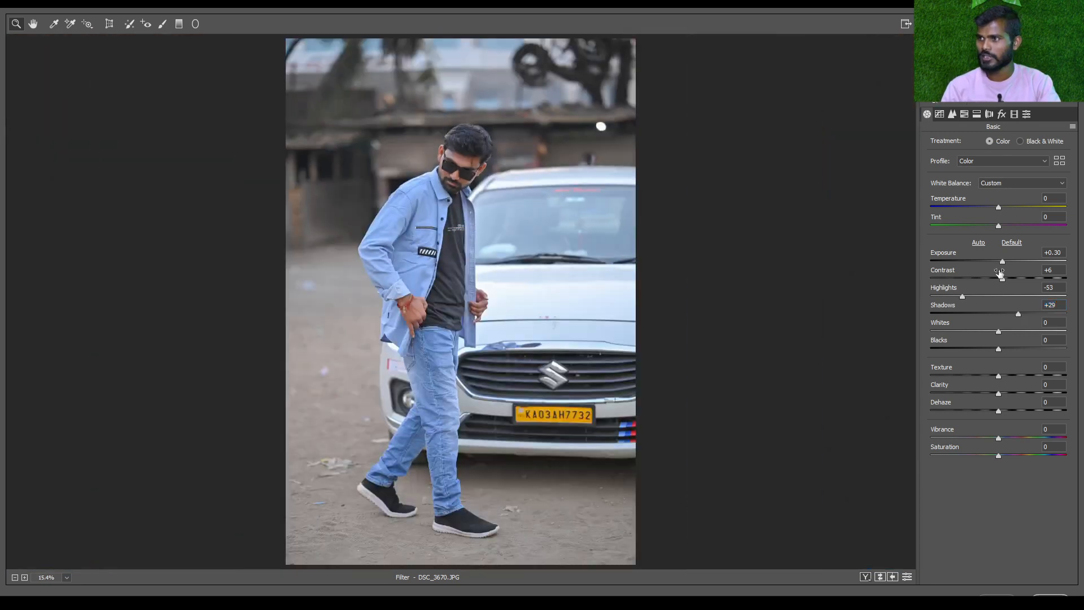
left_click(422, 167)
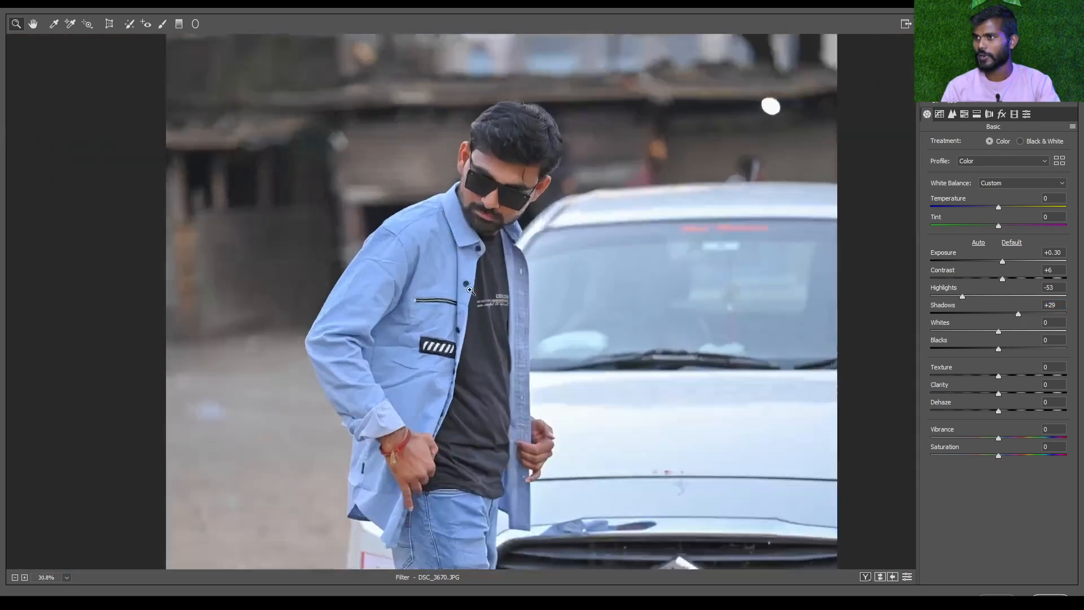
left_click(470, 289)
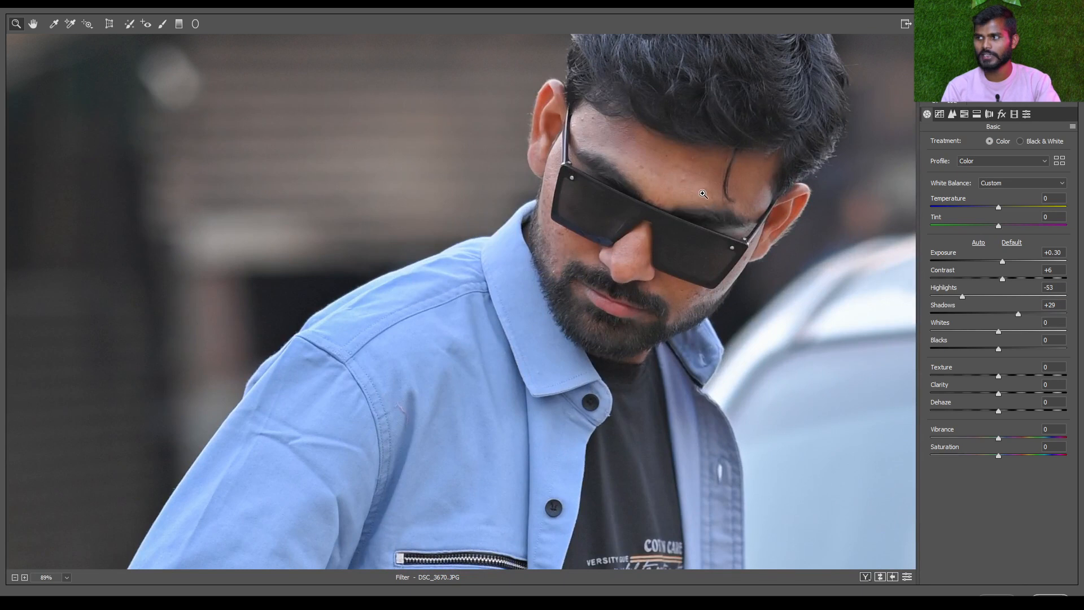
left_click_drag(702, 193, 672, 226)
Try Whites values of +99, -100 and -13 on the man and the car, and reset Whites to 0
left_click_drag(757, 361, 220, 133)
left_click_drag(734, 311, 672, 313)
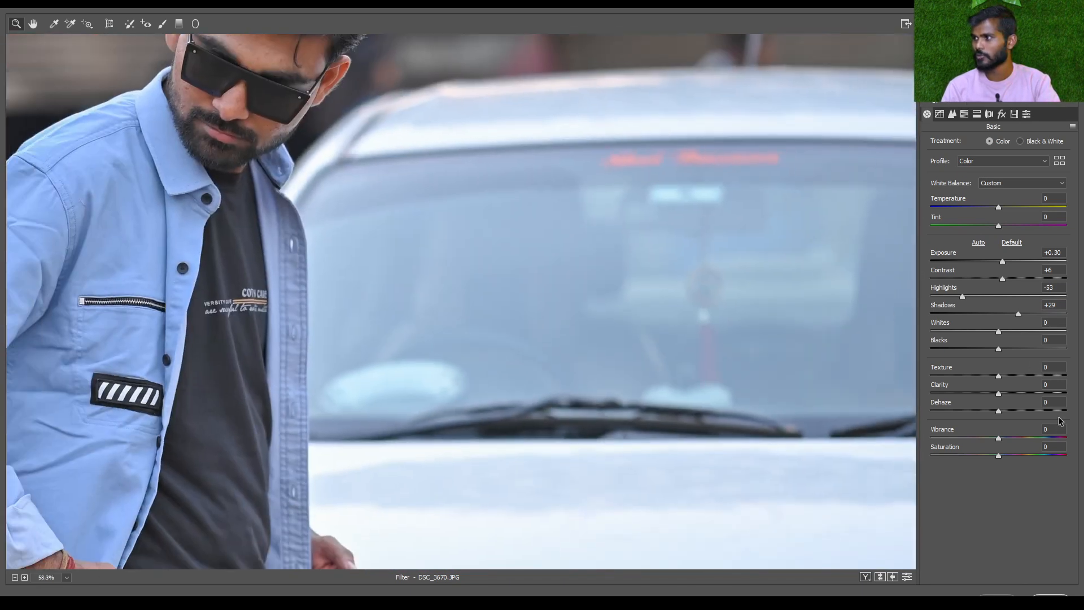
left_click_drag(1000, 332, 1067, 338)
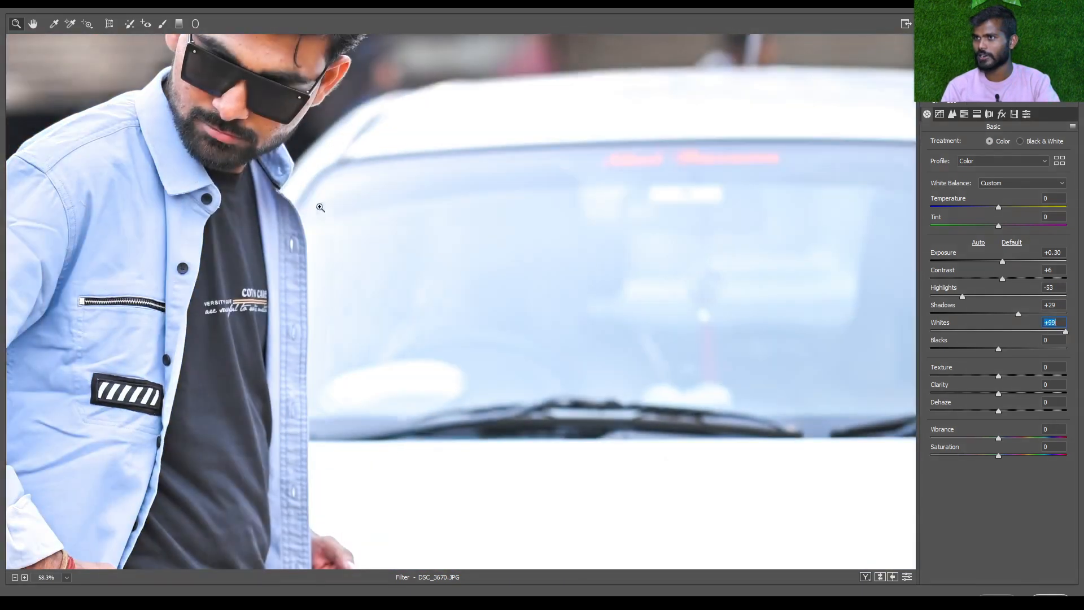
left_click_drag(444, 240, 394, 240)
key("ctrl+0")
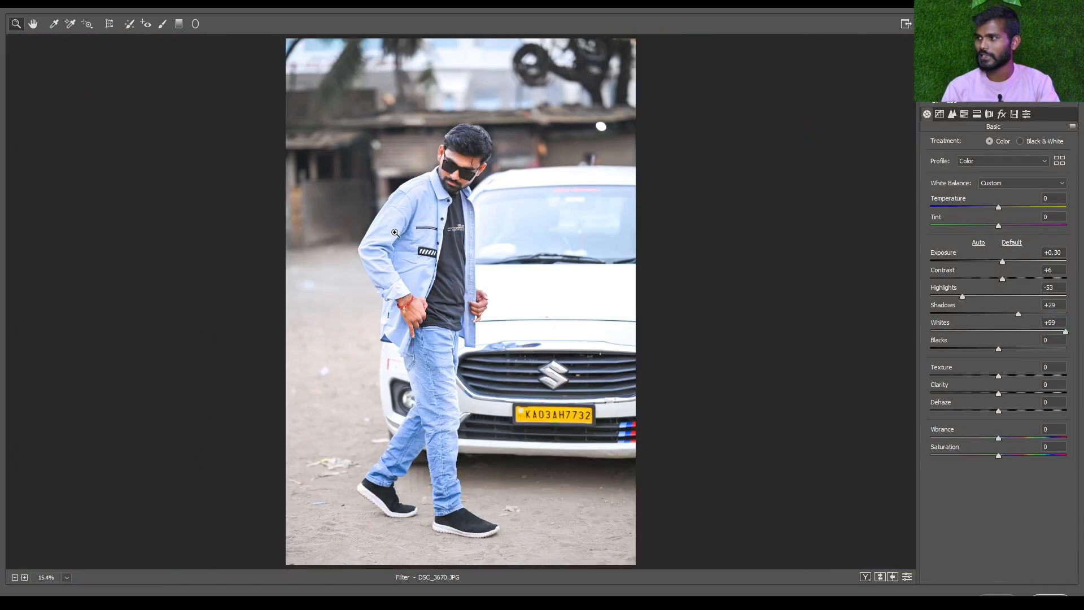
left_click_drag(1066, 332, 888, 331)
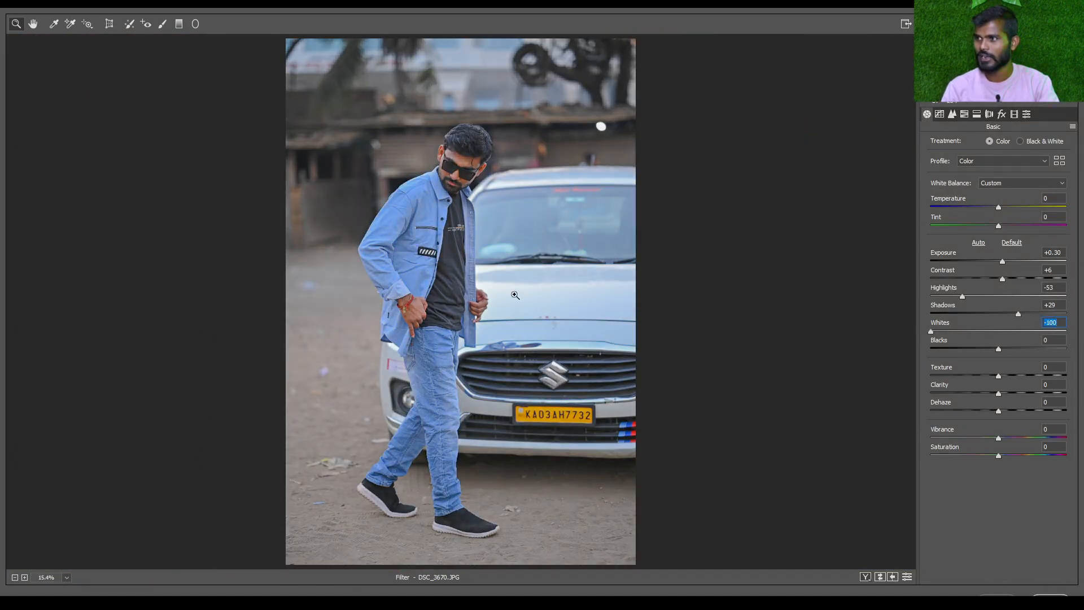
left_click_drag(393, 137, 471, 328)
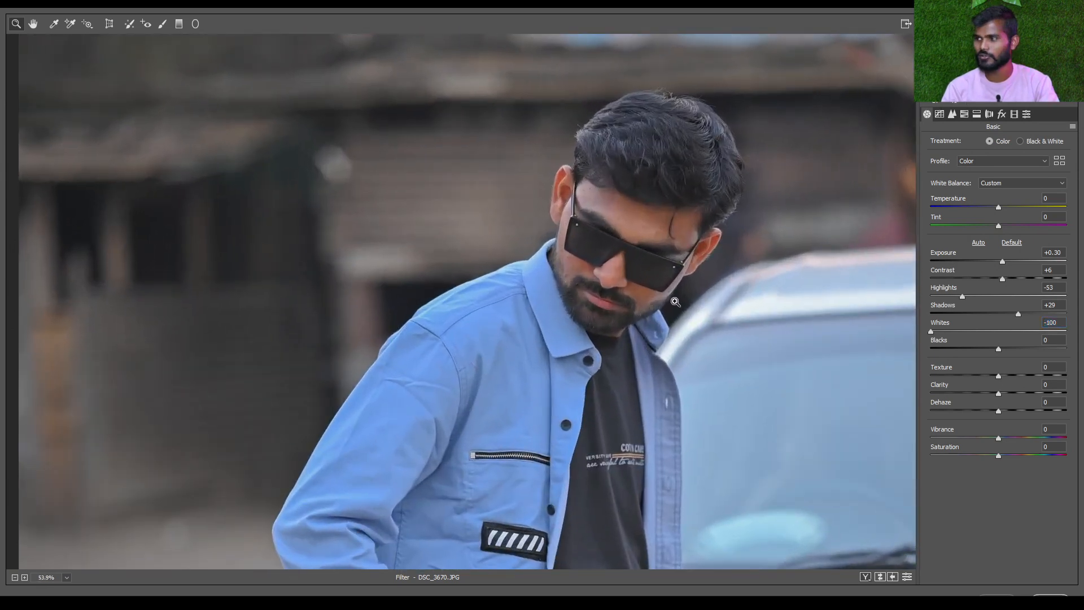
left_click(989, 332)
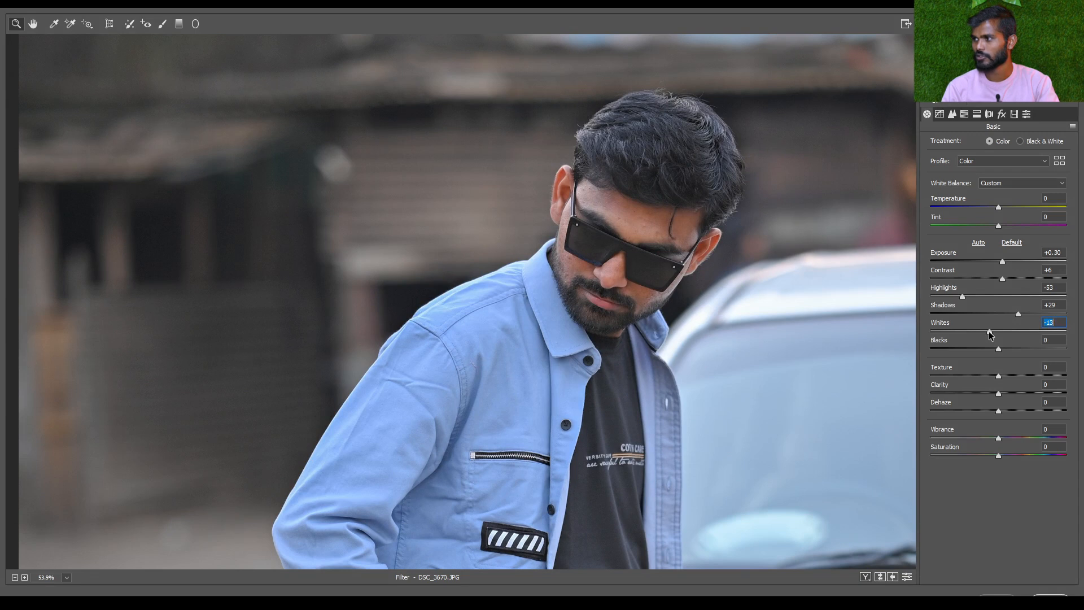
double_click(990, 333)
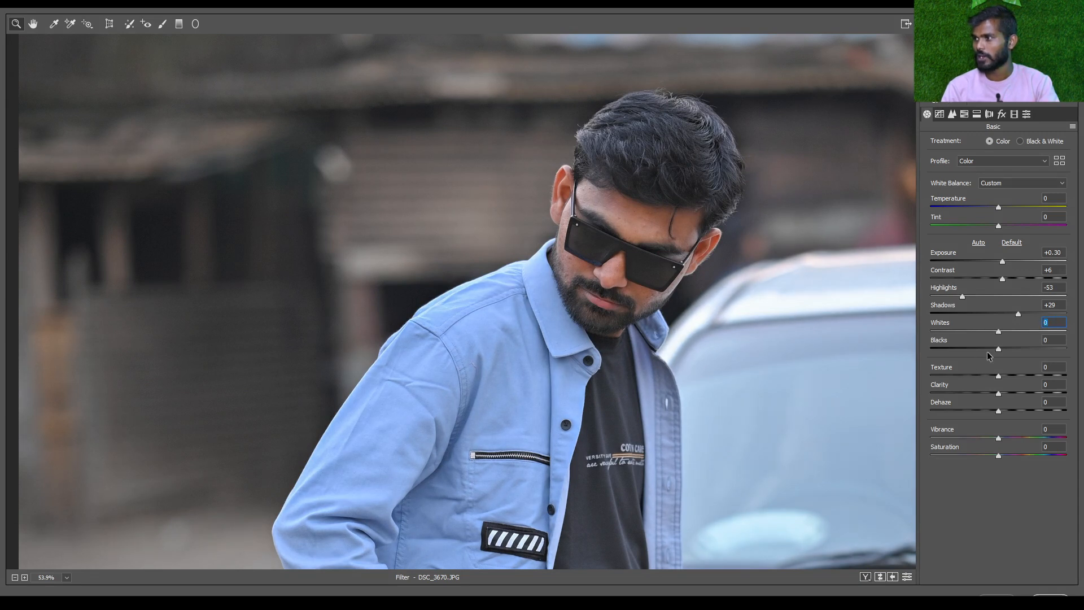
left_click_drag(910, 339, 701, 304)
key("ctrl+0")
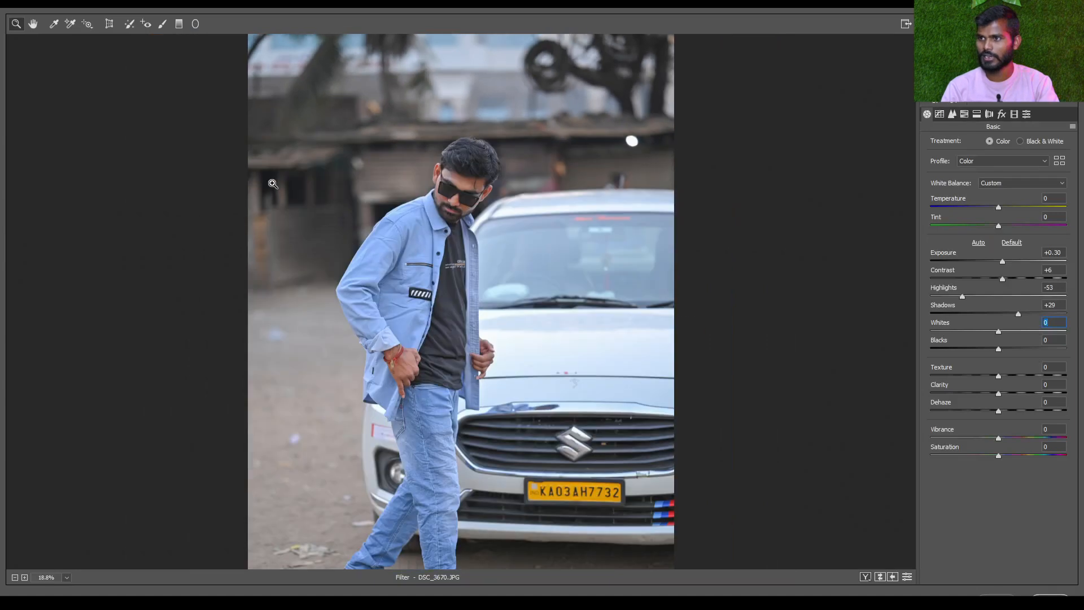
Try Blacks values of -53 and +26 on the man, and finish with a Blacks of -27
left_click_drag(448, 320, 454, 155)
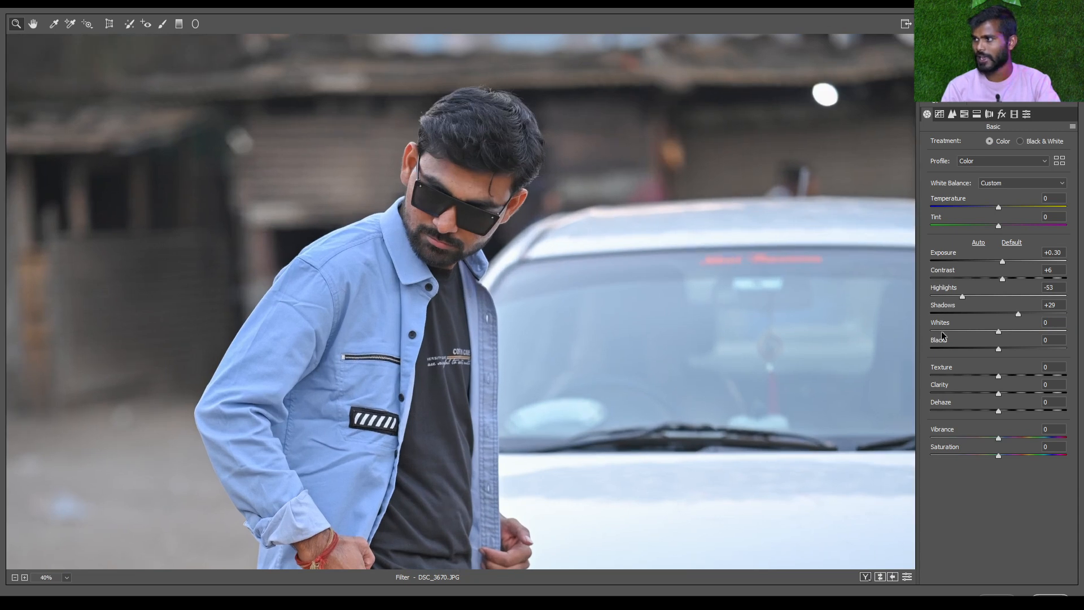
left_click_drag(998, 350, 961, 351)
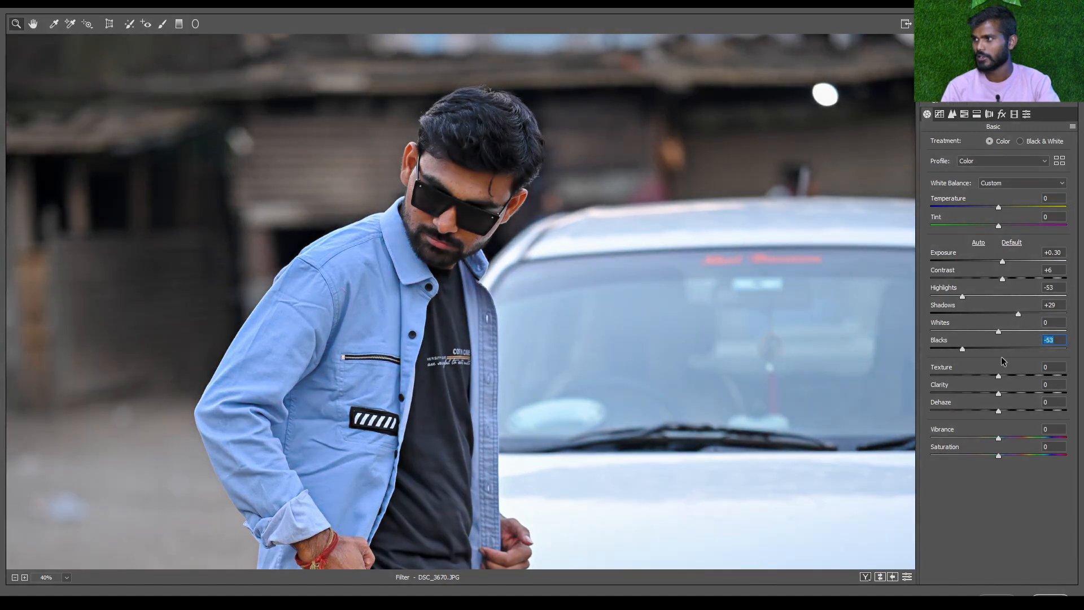
left_click_drag(962, 350, 1017, 353)
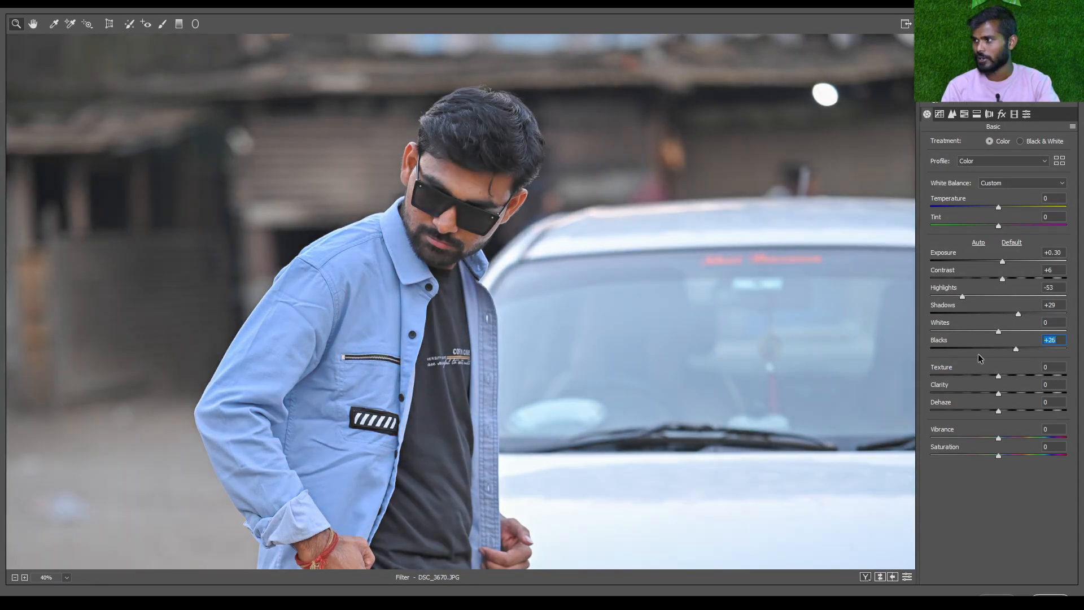
left_click_drag(1016, 350, 982, 353)
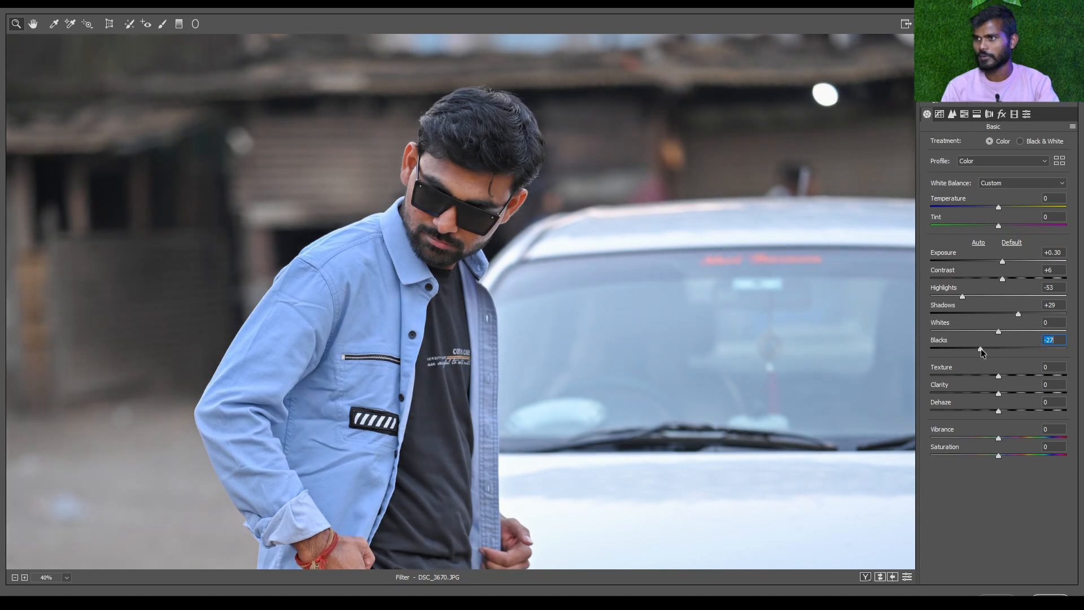
key("ctrl+0")
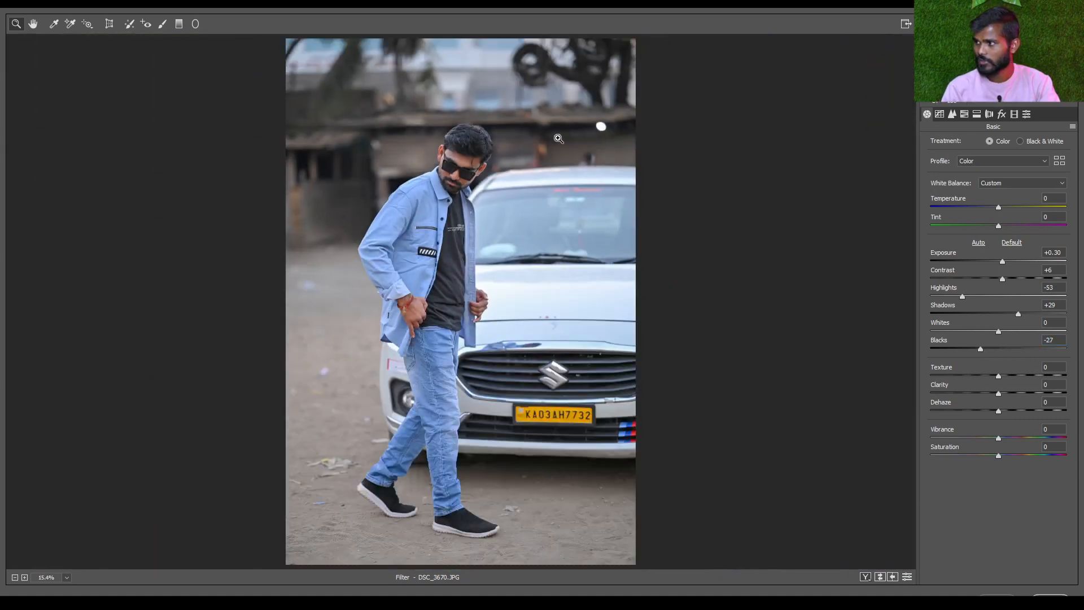
Set Texture to the maximum of +100 and check its effect on the man's face up close
left_click_drag(441, 156, 551, 167)
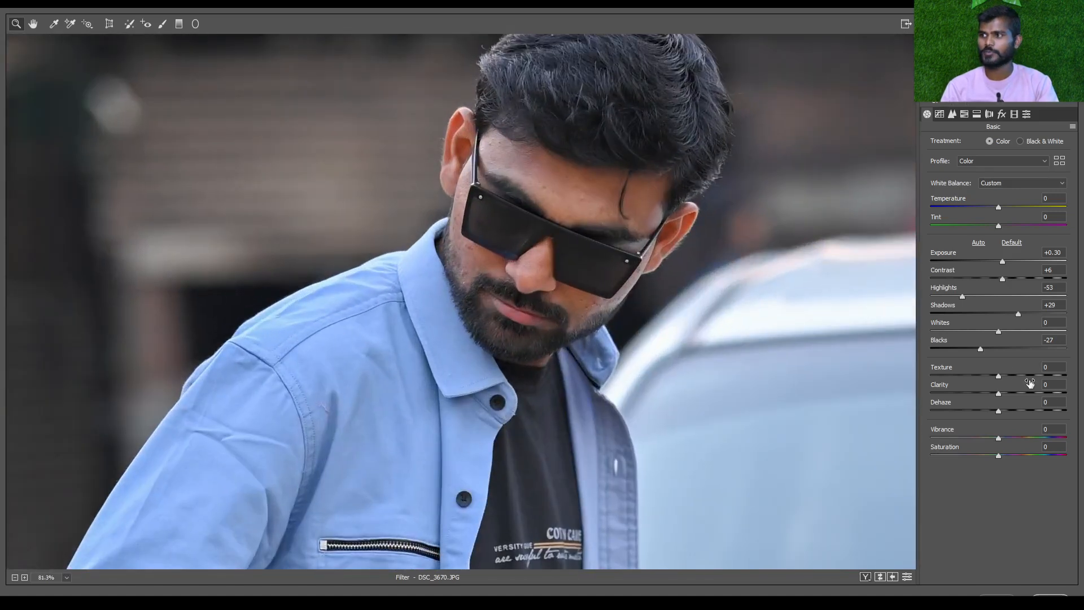
scroll(695, 254, "up", 1)
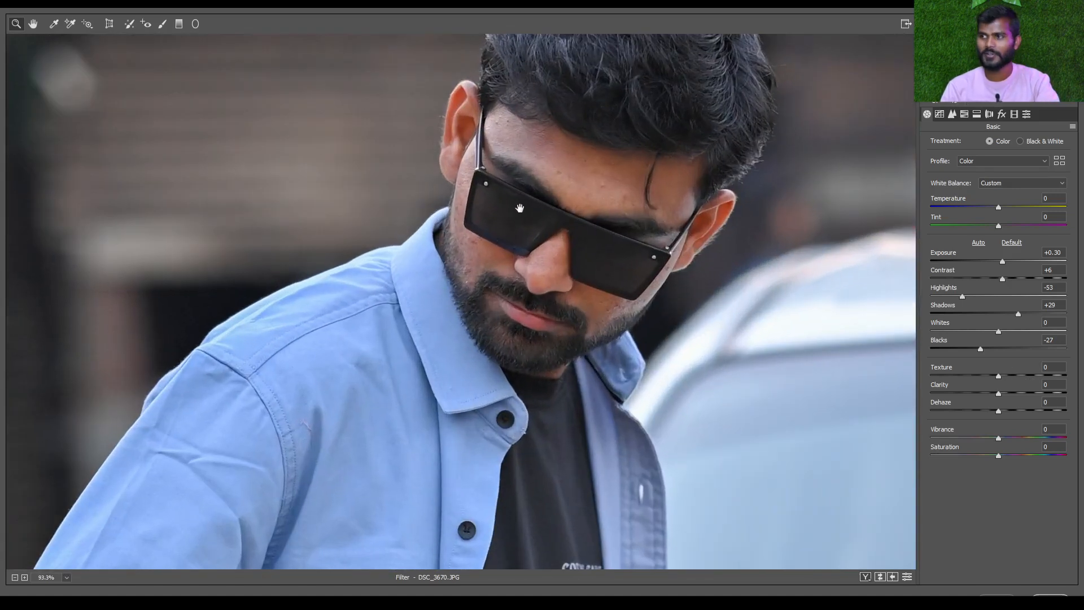
left_click_drag(520, 209, 406, 279)
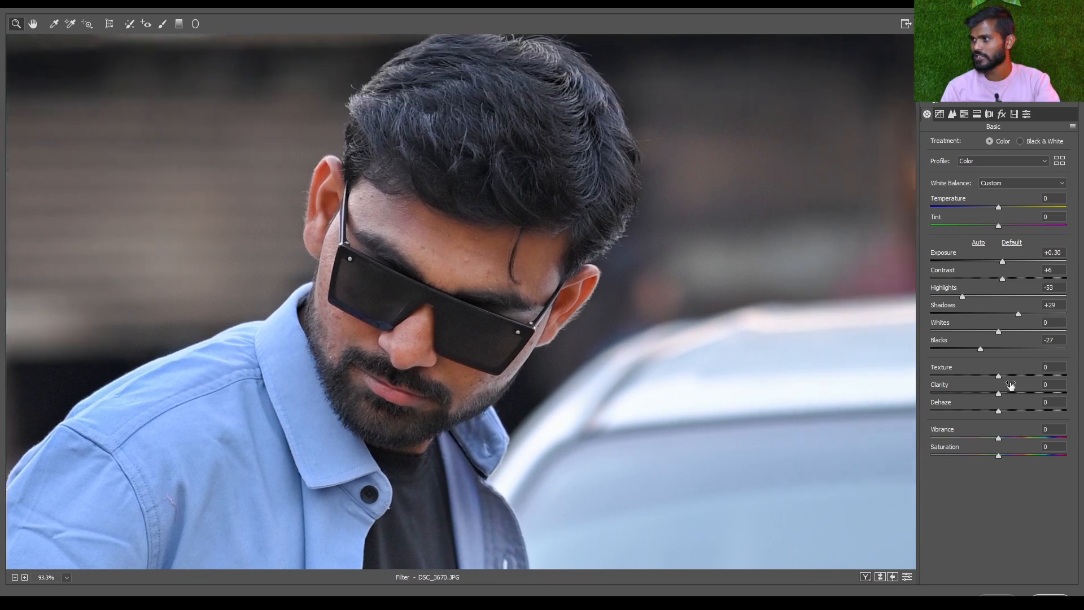
left_click_drag(999, 375, 1083, 384)
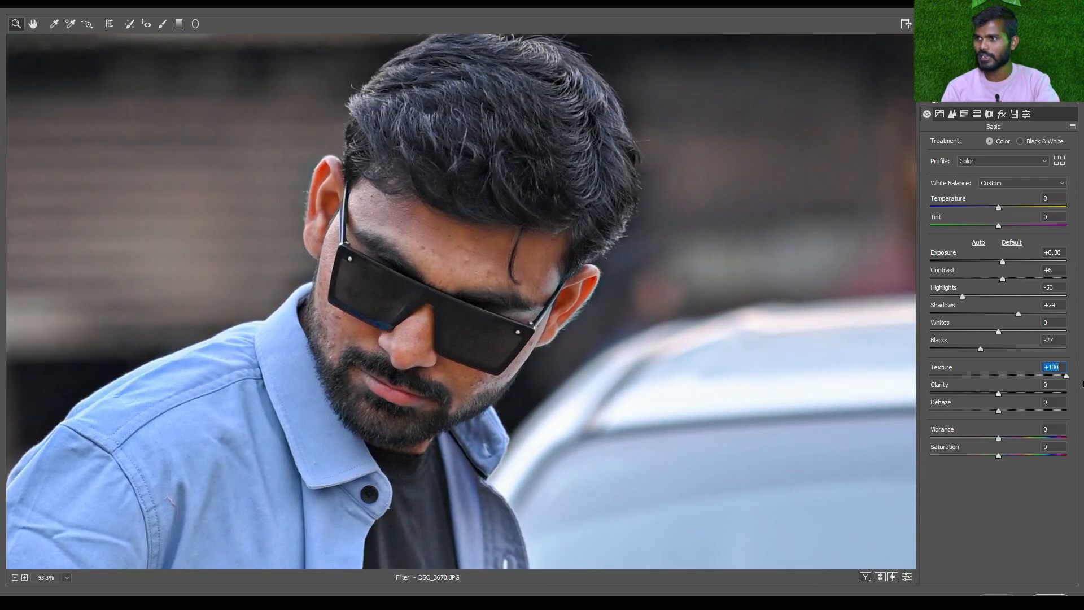
key("ctrl+plus")
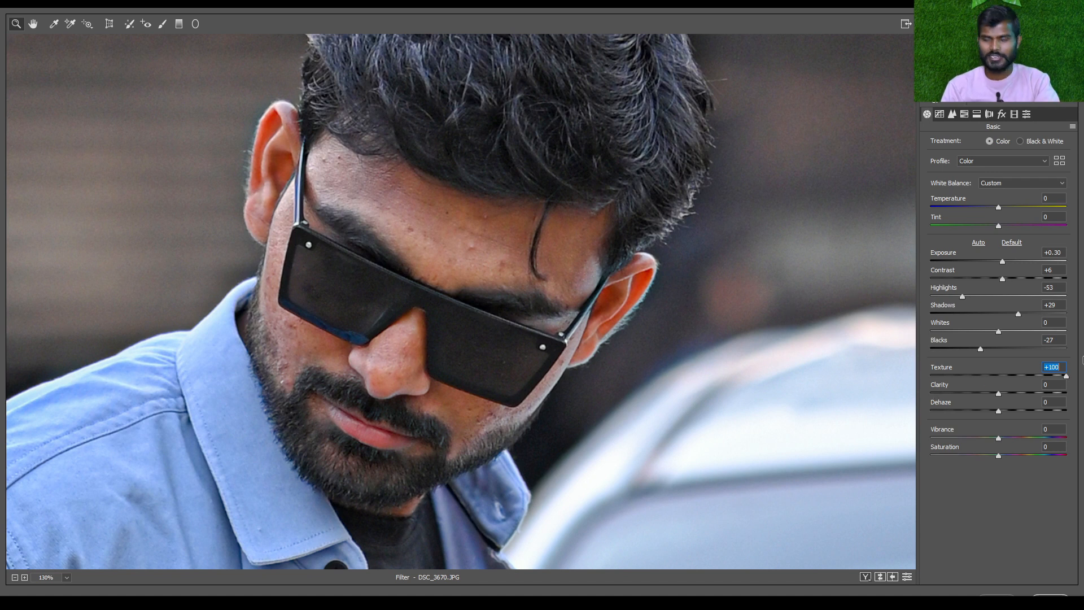
Raise Clarity to +100 and Dehaze to +4, and check the effect on the whole photo and on the man
left_click_drag(1008, 391, 1083, 398)
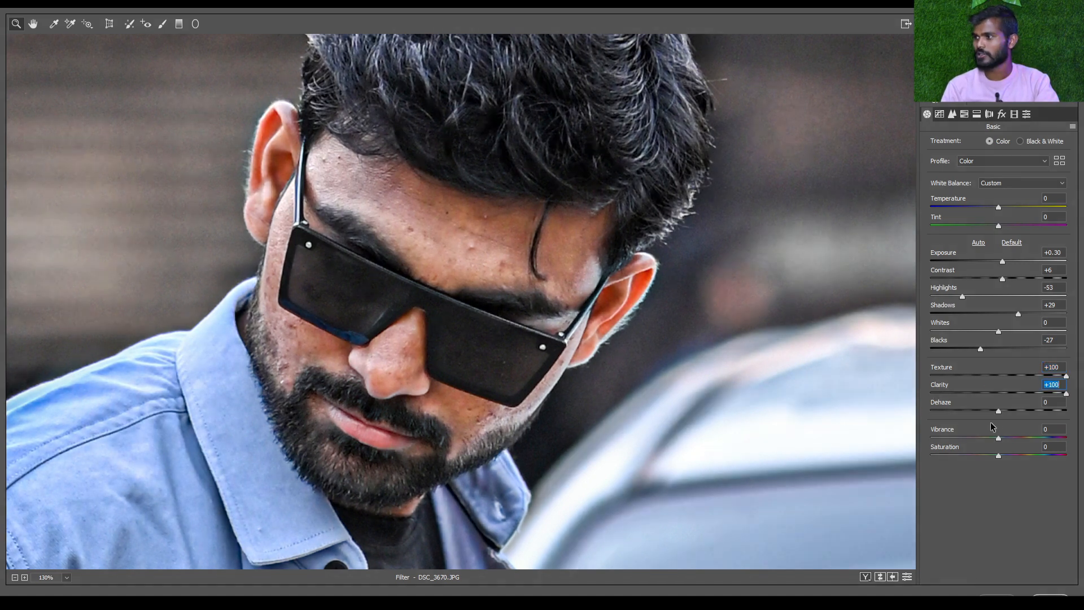
mouse_move(1000, 412)
left_mouse_down()
mouse_move(981, 412)
mouse_move(1002, 413)
left_mouse_up()
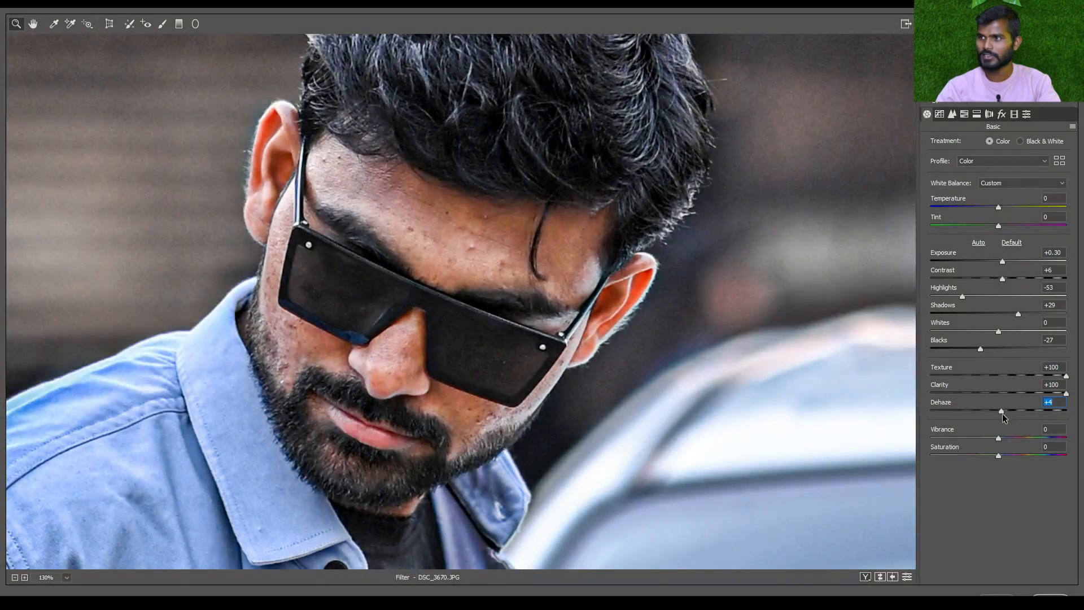
key("ctrl+0")
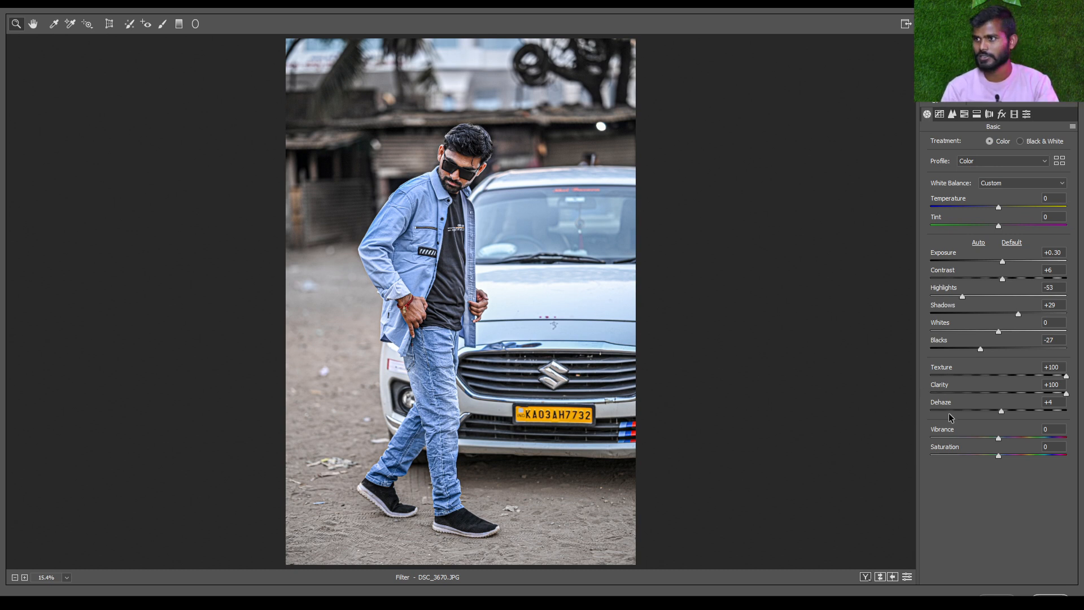
scroll(469, 181, "up", 10)
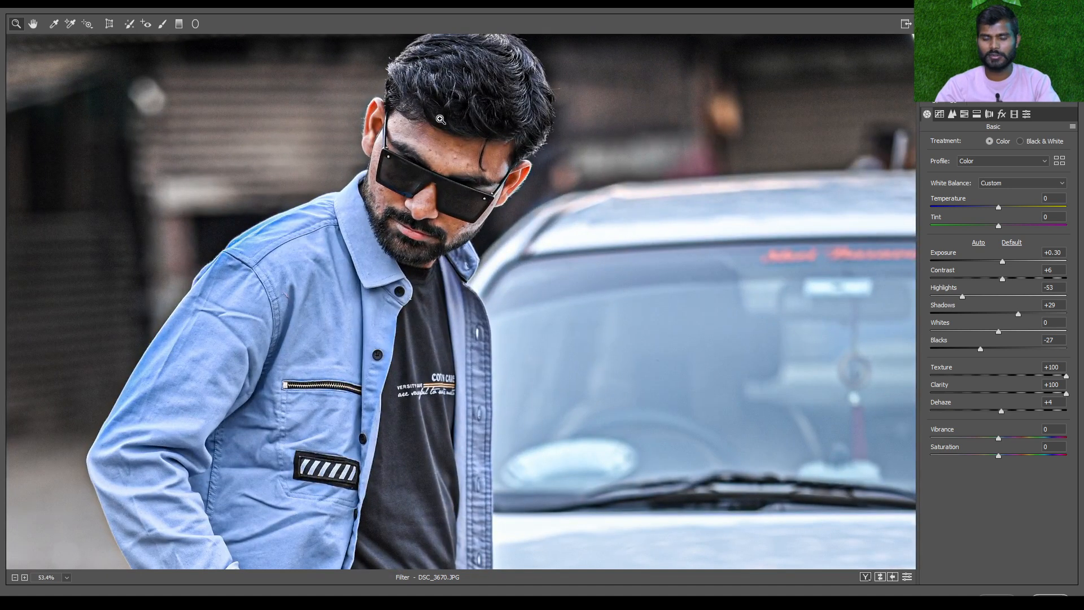
Lower Texture to -2 and reset Clarity to 0 after comparing the whole photo with a close view of the man
scroll(440, 120, "down", 10)
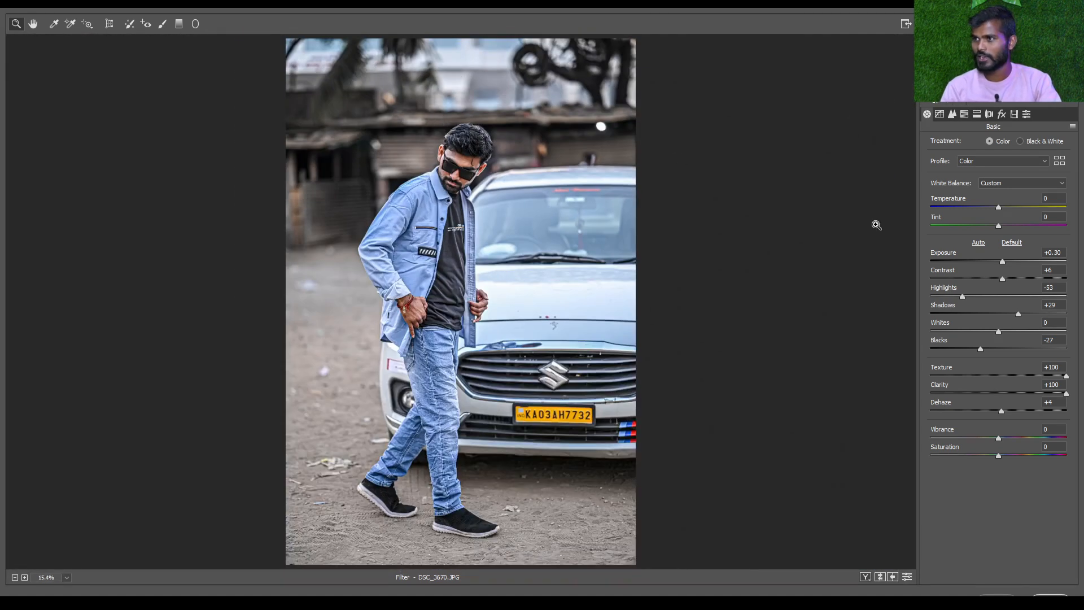
scroll(486, 158, "up", 10)
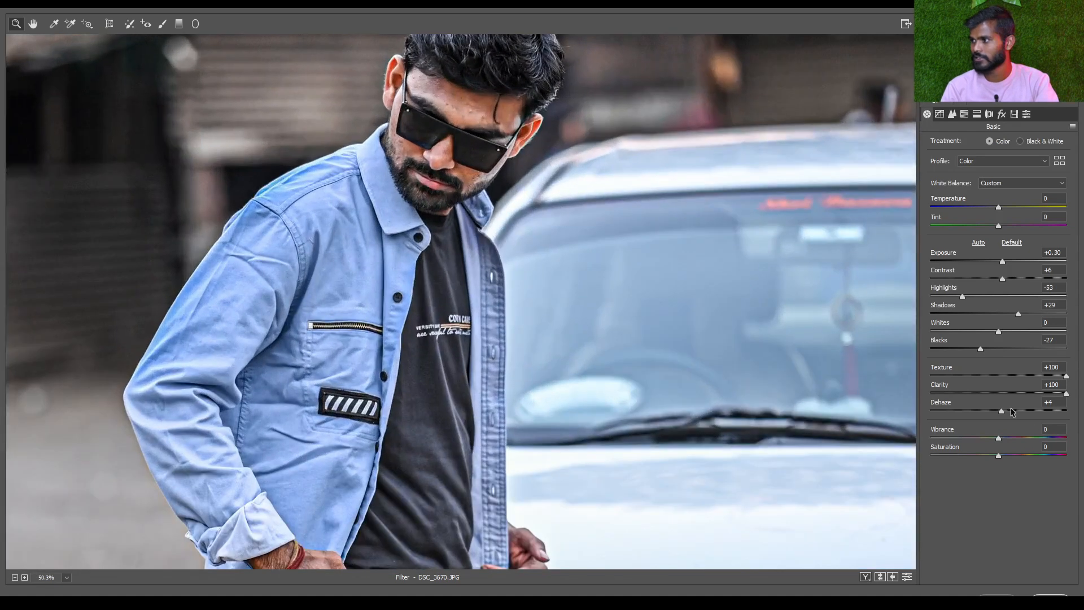
left_click(997, 375)
left_click(998, 392)
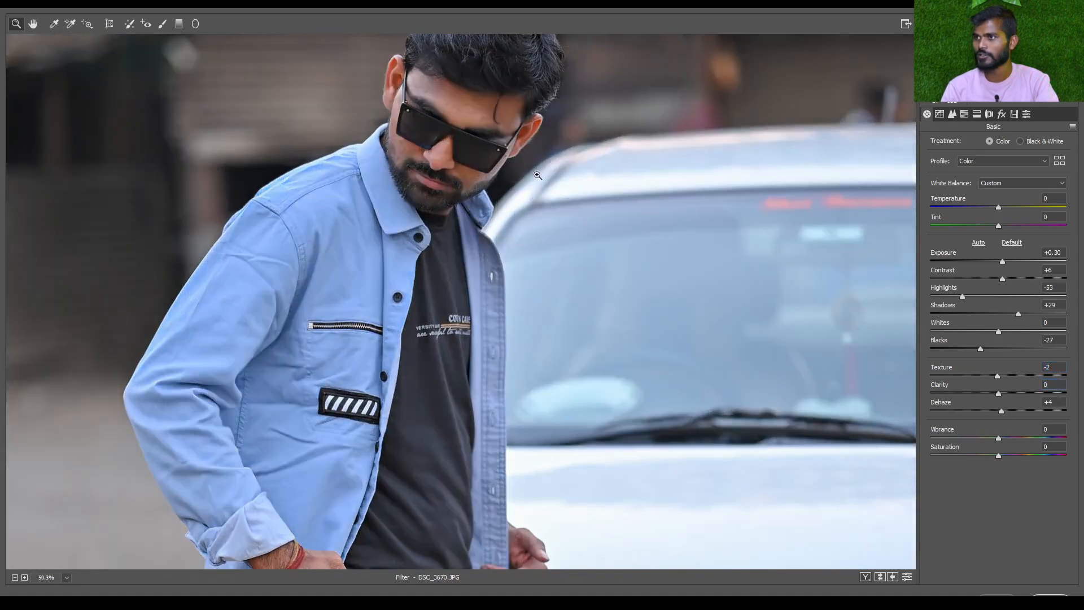
Set Texture to +8, Clarity to -15 and Dehaze to +1 while judging the man's face up close
scroll(537, 176, "up", 9)
left_click_drag(354, 174, 488, 312)
left_click(1001, 375)
left_click_drag(1001, 395, 988, 395)
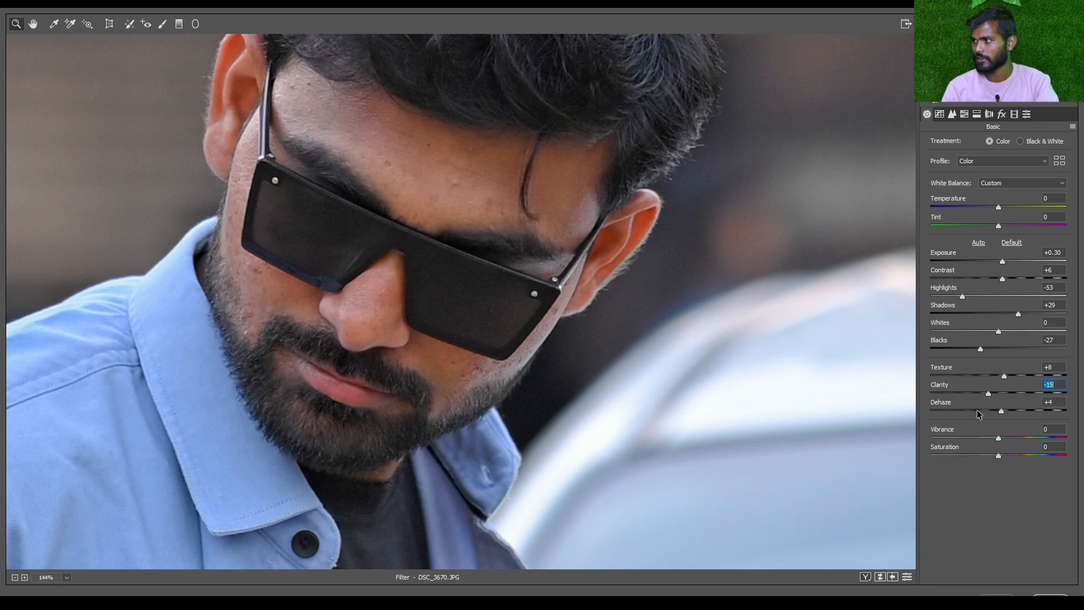
mouse_move(1003, 410)
left_mouse_down()
mouse_move(1021, 411)
mouse_move(1000, 411)
left_mouse_up()
Examine the effect of the Texture, Clarity and Dehaze settings on the whole photo and on the man
key("ctrl+0")
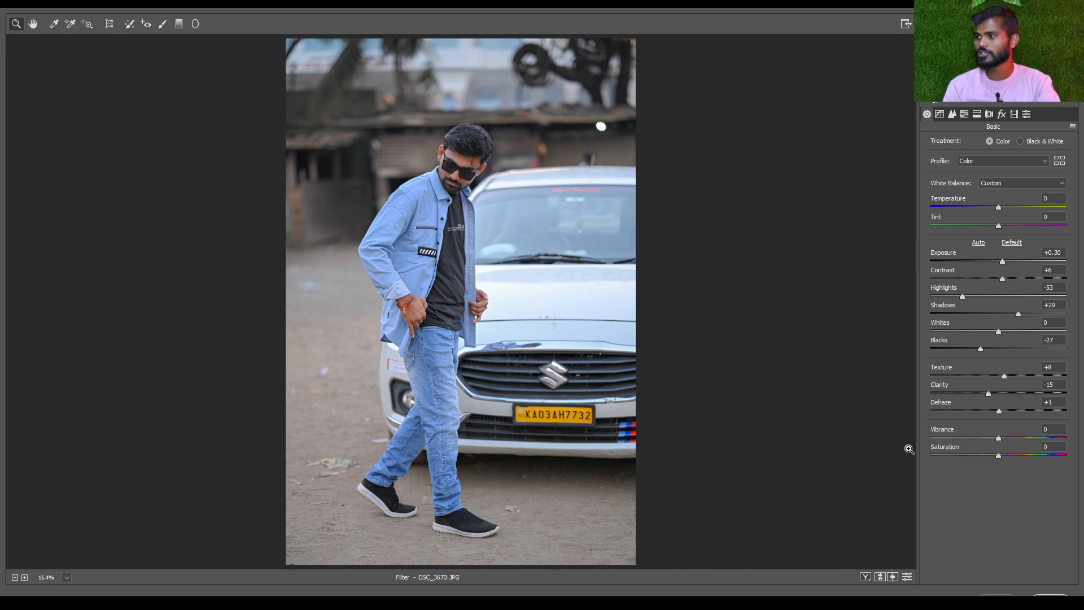
key("ctrl+equal")
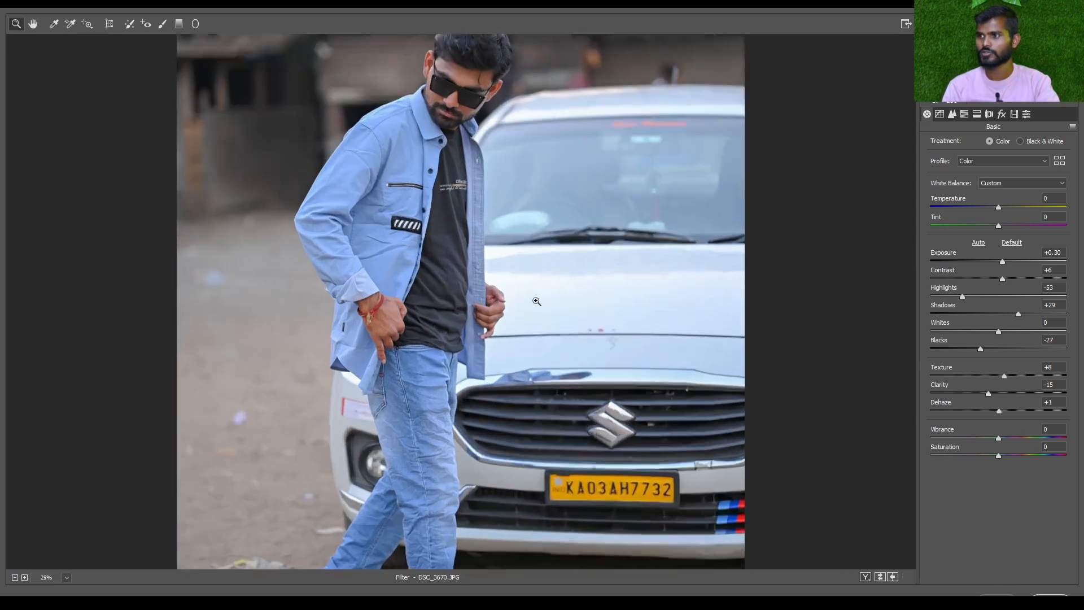
key("ctrl+minus")
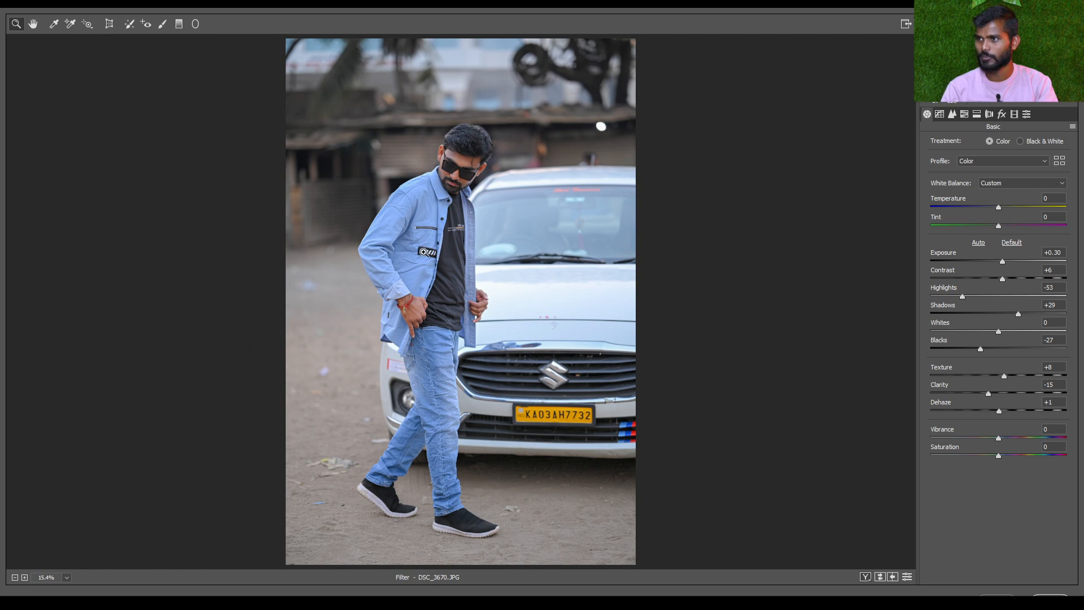
scroll(463, 198, "up", 2)
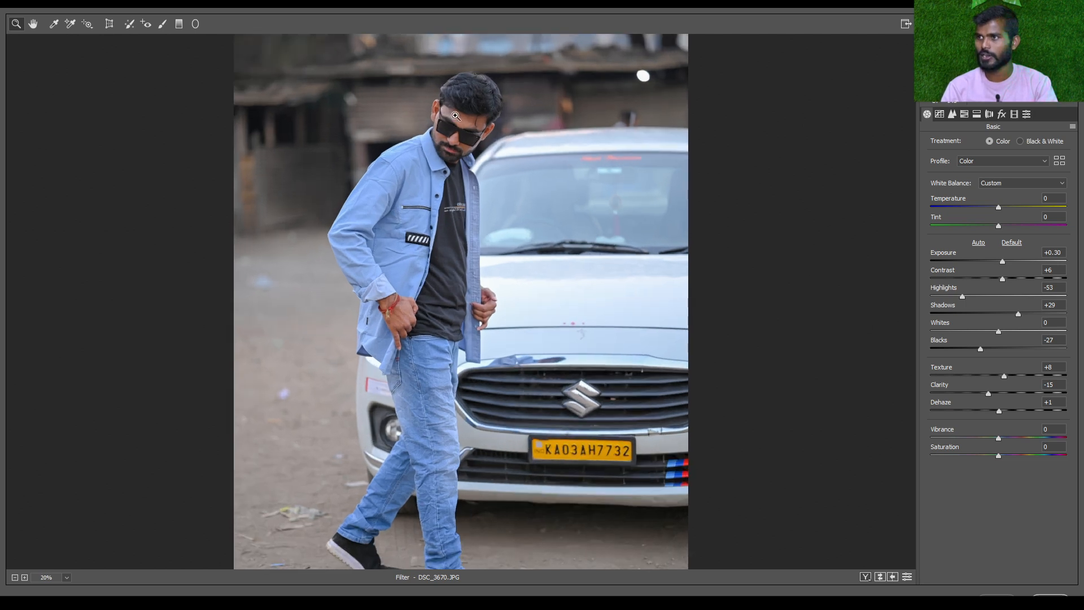
scroll(333, 162, "up", 2)
scroll(352, 170, "down", 3)
scroll(354, 171, "down", 2)
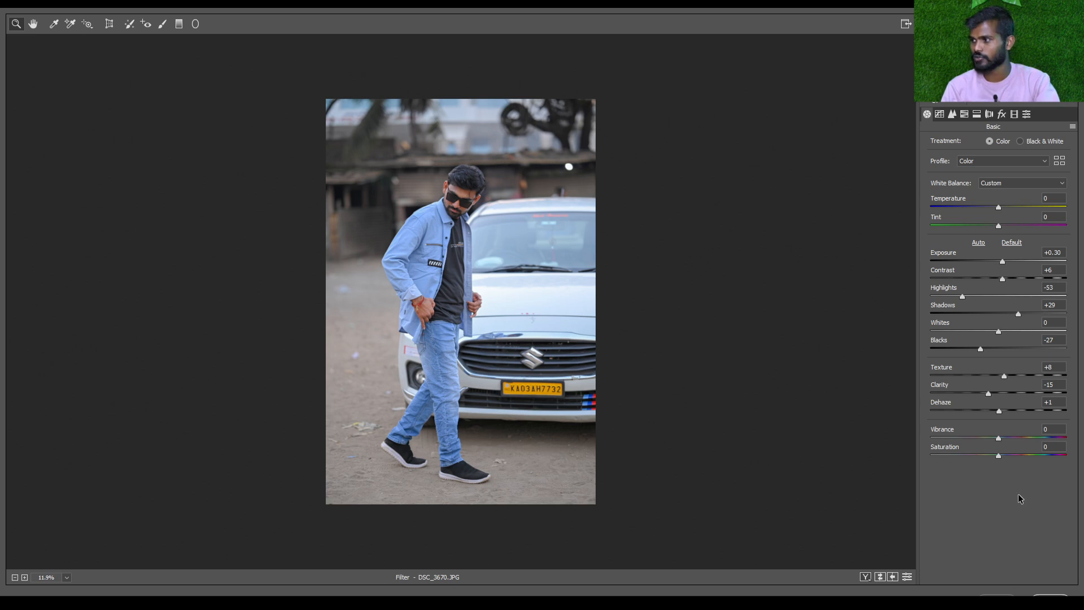
Try Saturation values of +33 and +100, check the colours of the man and the car, and reset it to 0
left_click_drag(1002, 456, 1017, 457)
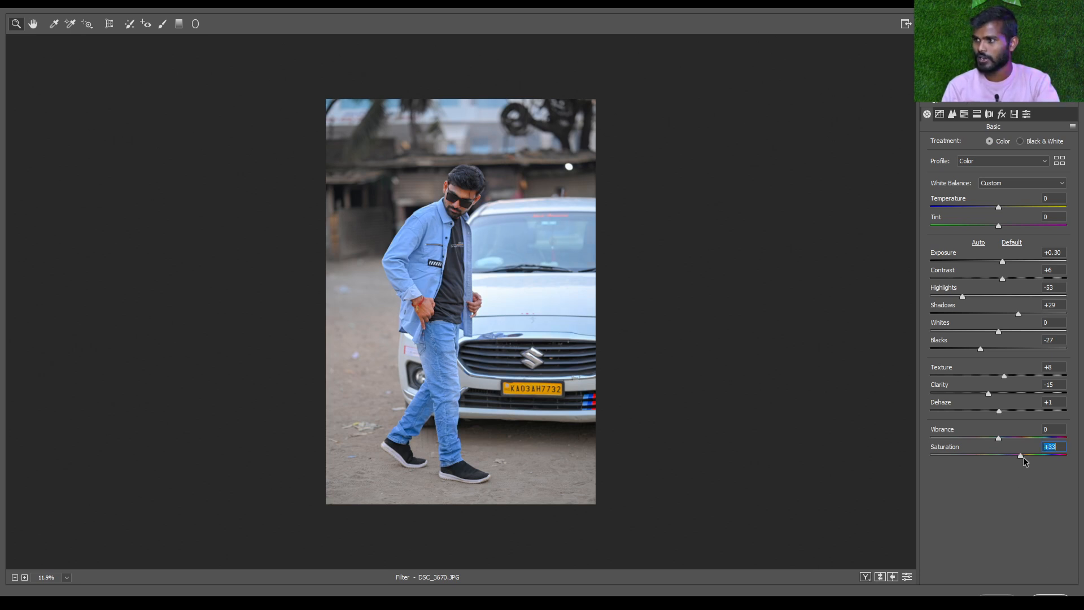
left_click_drag(1042, 461, 1083, 470)
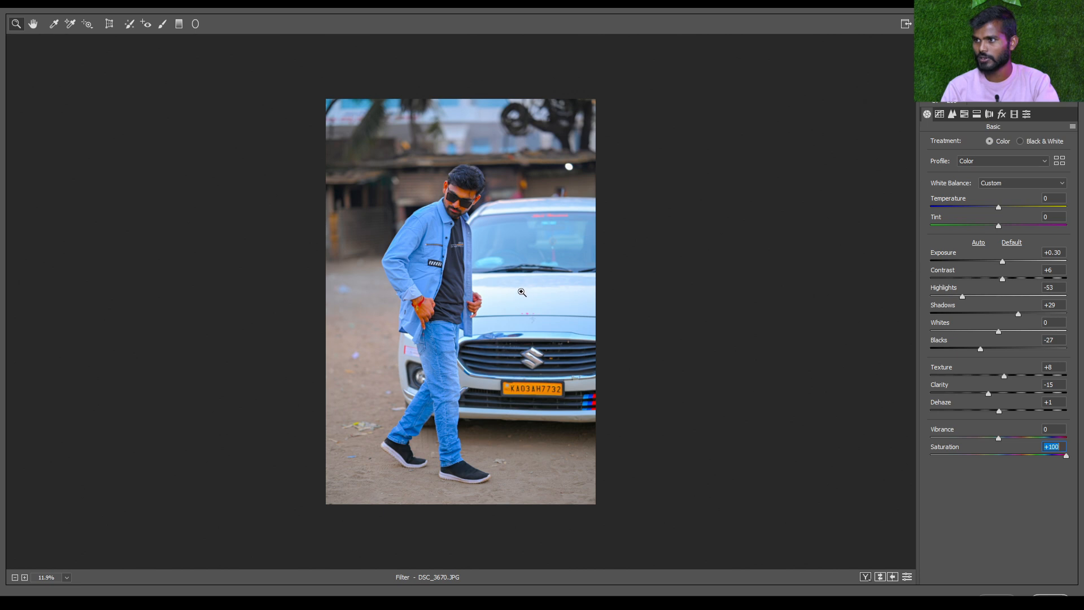
left_click_drag(346, 323, 452, 290)
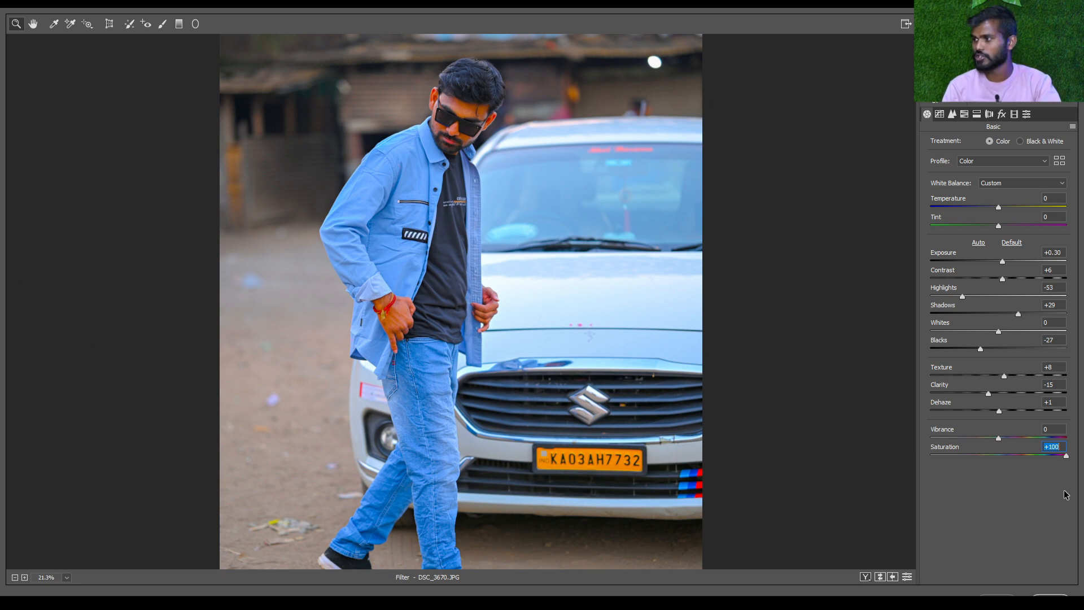
left_click_drag(1072, 460, 1021, 460)
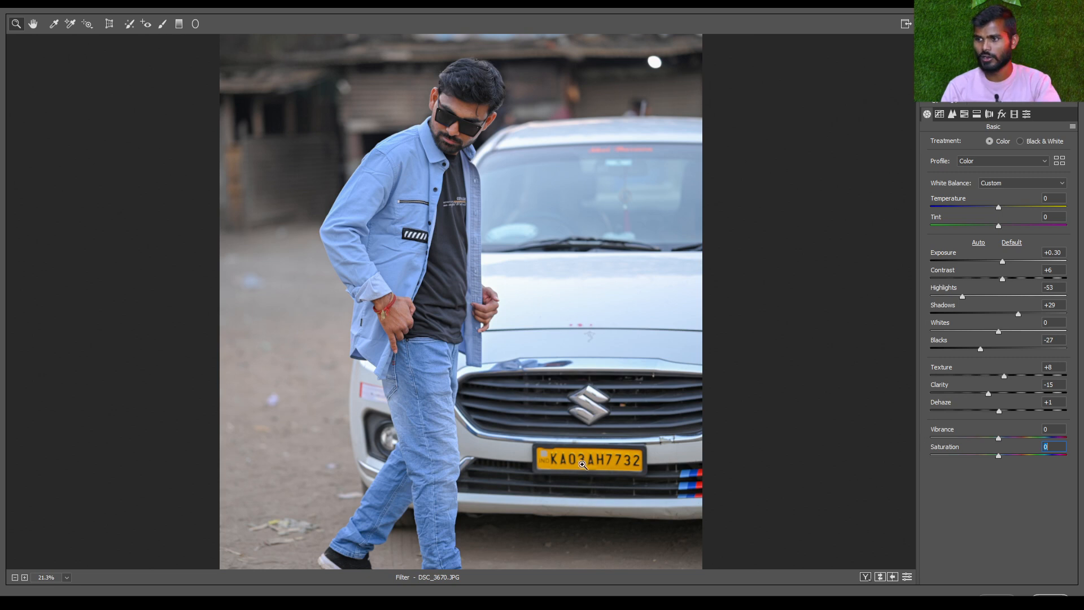
Try Vibrance at +100, check its effect on the whole photo, and bring it back to +1
left_click_drag(999, 438, 1083, 446)
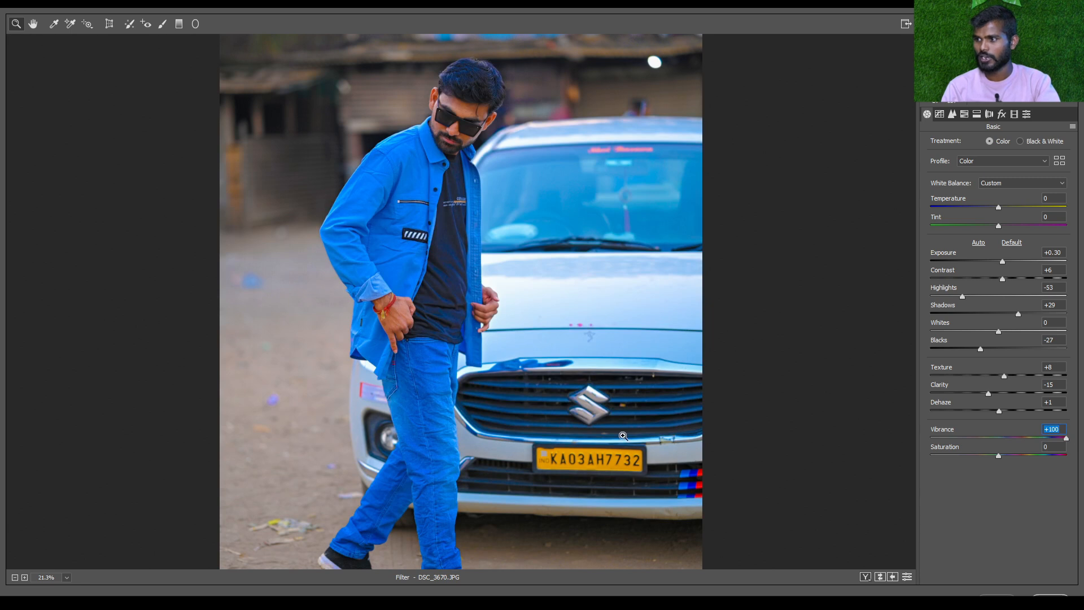
key("ctrl+0")
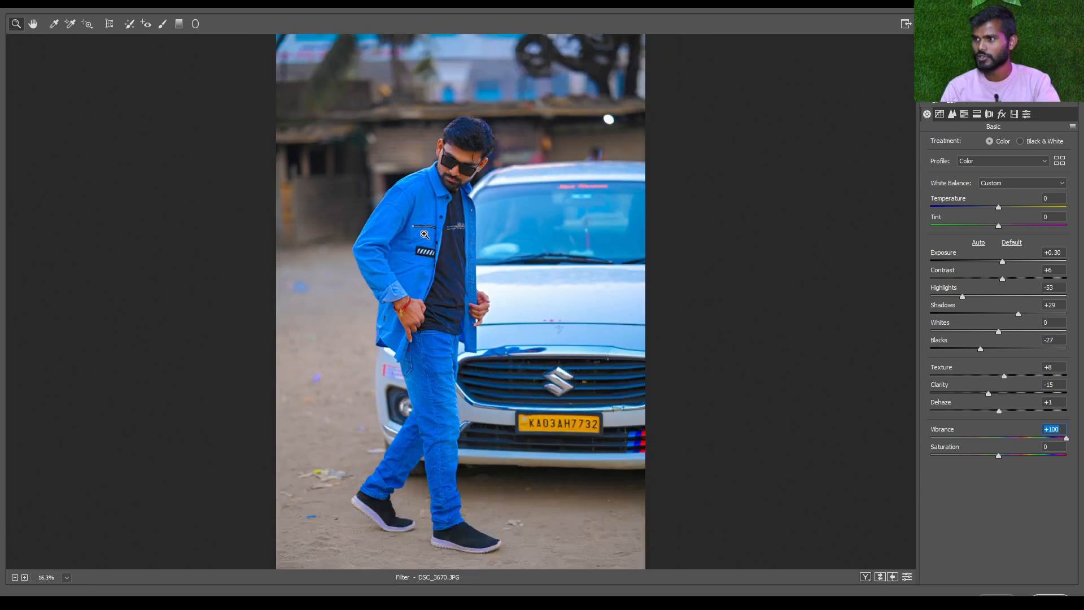
scroll(425, 234, "down", 1)
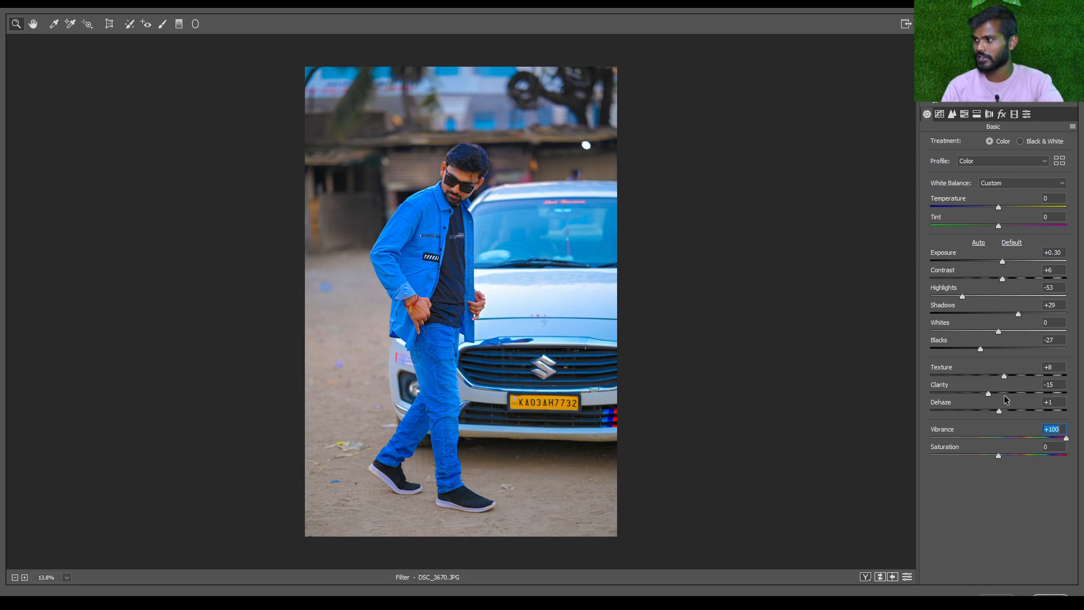
left_click_drag(1066, 438, 1001, 456)
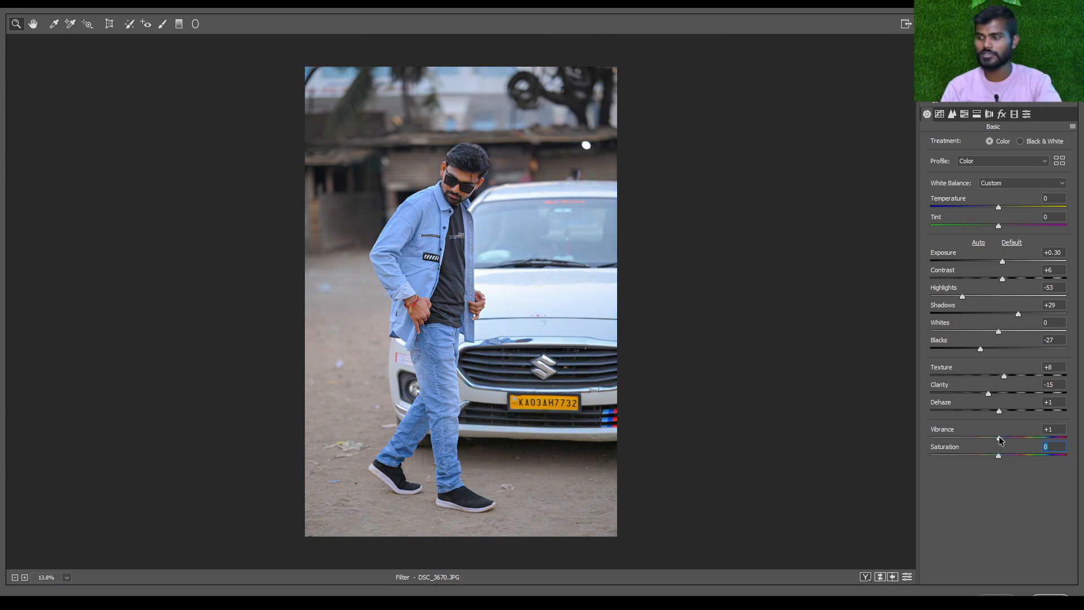
Try Vibrance at +100 and -100 together with Saturation at -100, and reset both to 0
left_click_drag(1000, 440, 1071, 440)
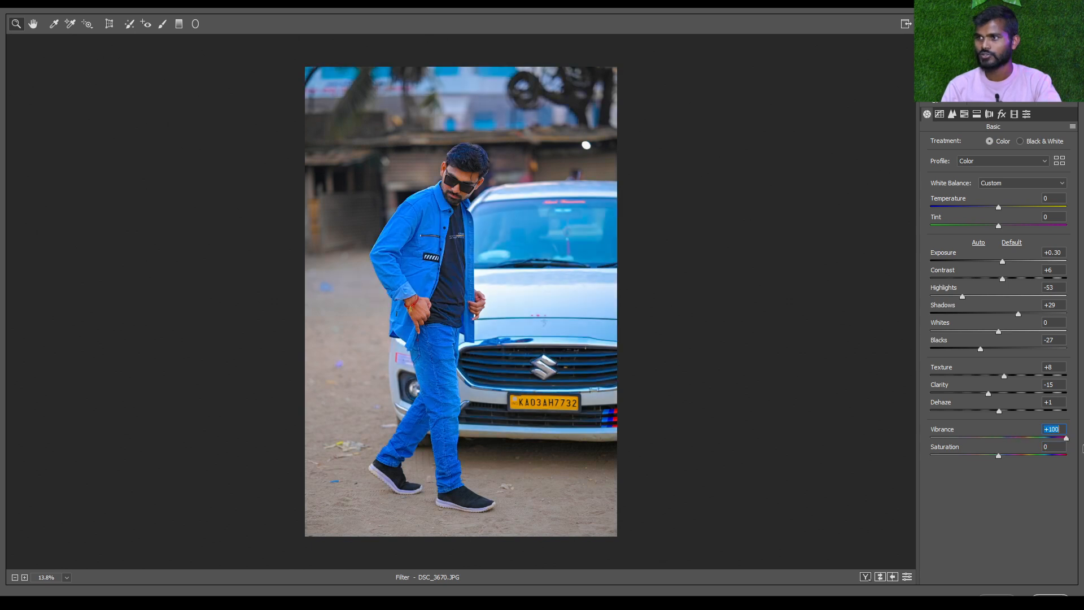
left_click_drag(981, 436, 931, 455)
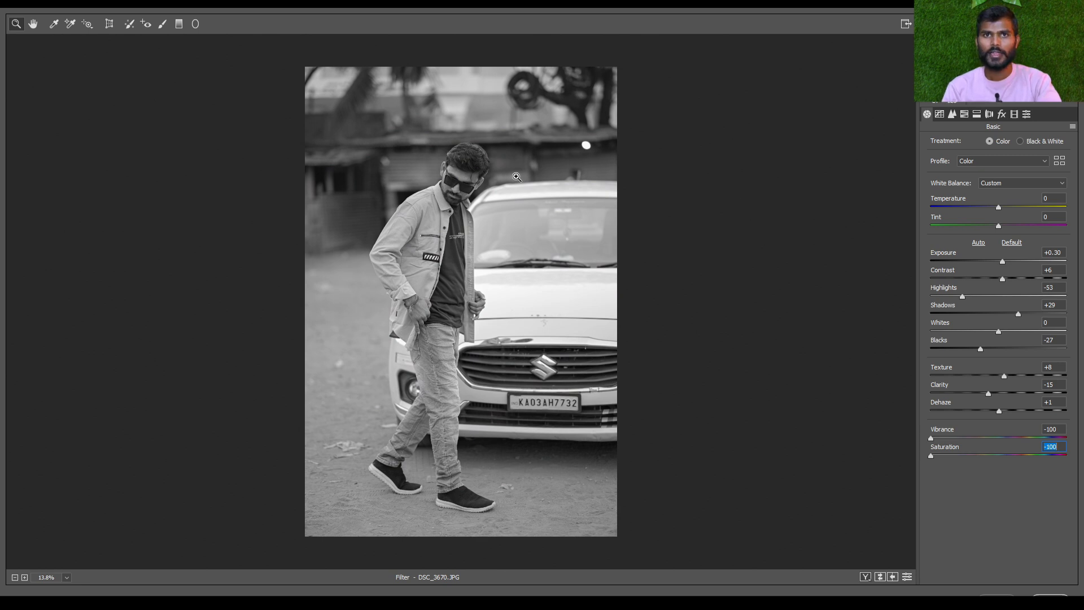
left_click(1063, 430)
type("0")
left_click(1064, 446)
type("0")
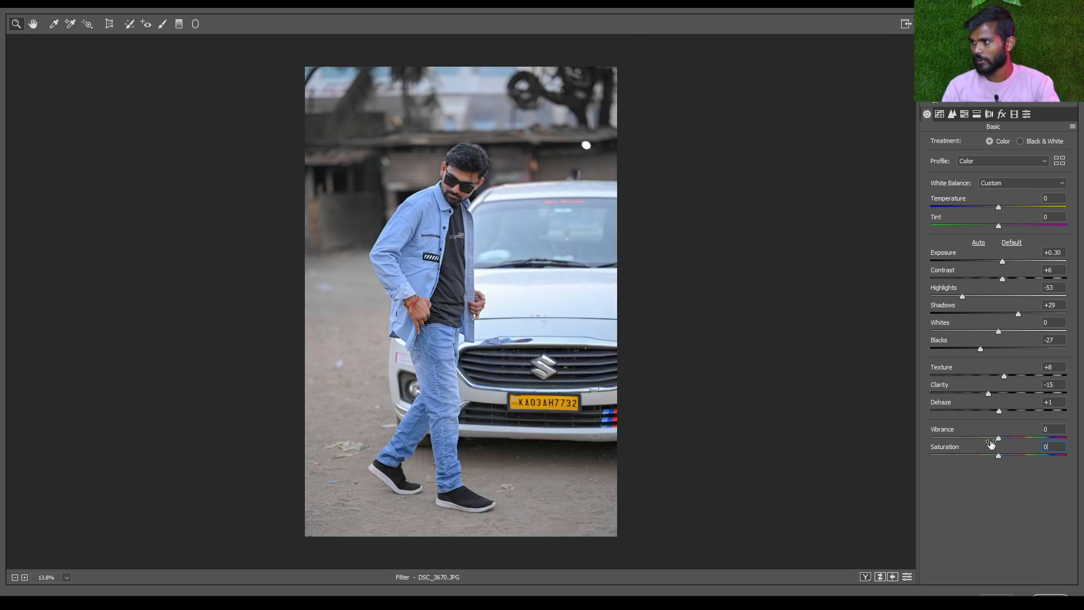
Set Vibrance to +5 after trying +8
left_click_drag(999, 438, 1006, 441)
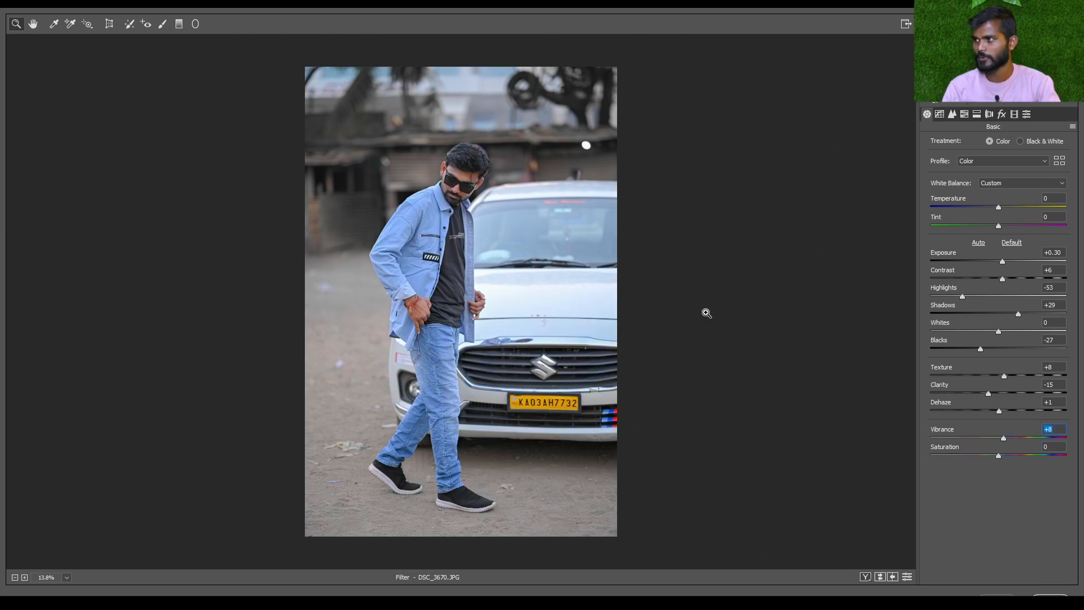
type("5")
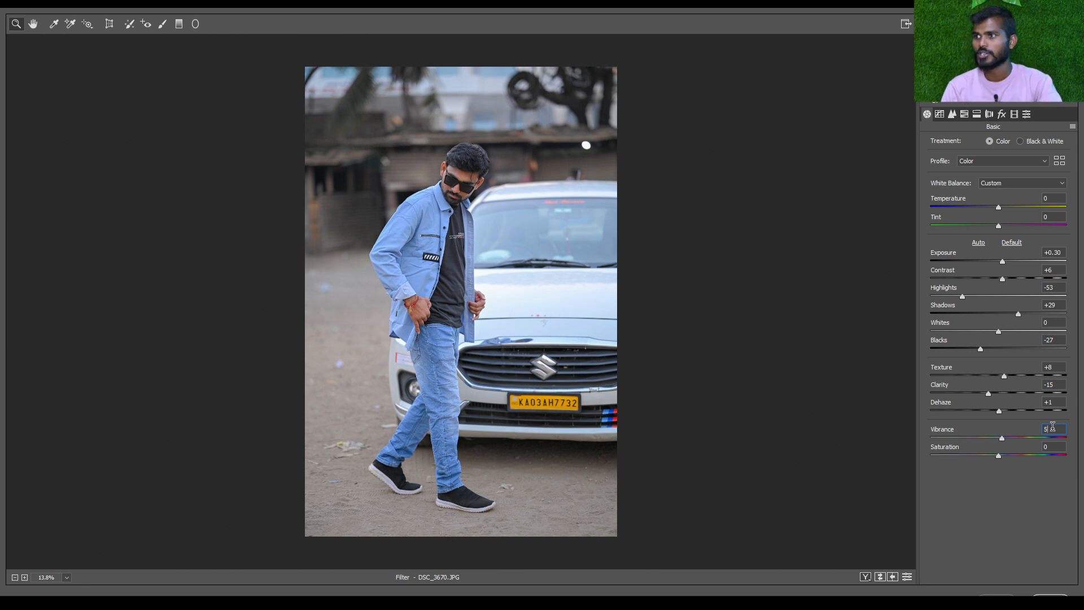
key("Return")
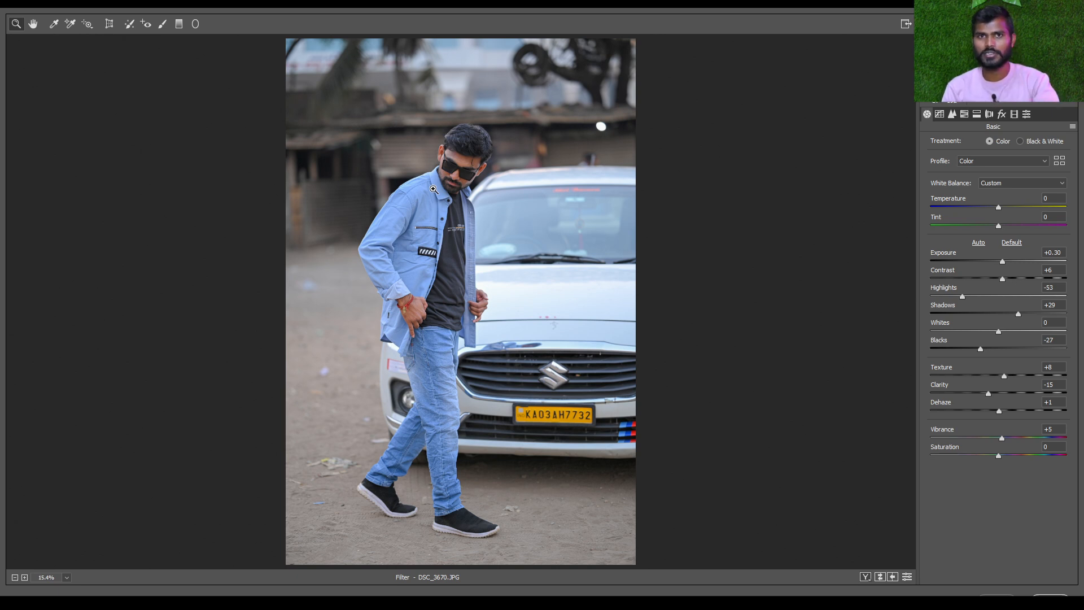
Compare the original and the edited photo side by side, as a whole and close up on the man
scroll(536, 226, "down", 2)
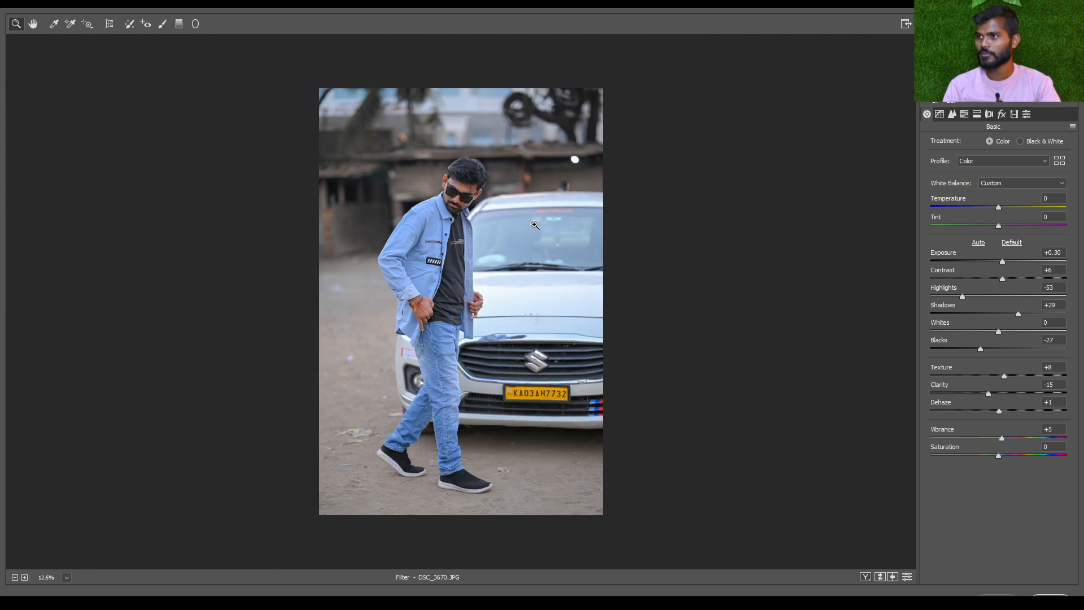
scroll(497, 230, "up", 1)
scroll(497, 230, "up", 1)
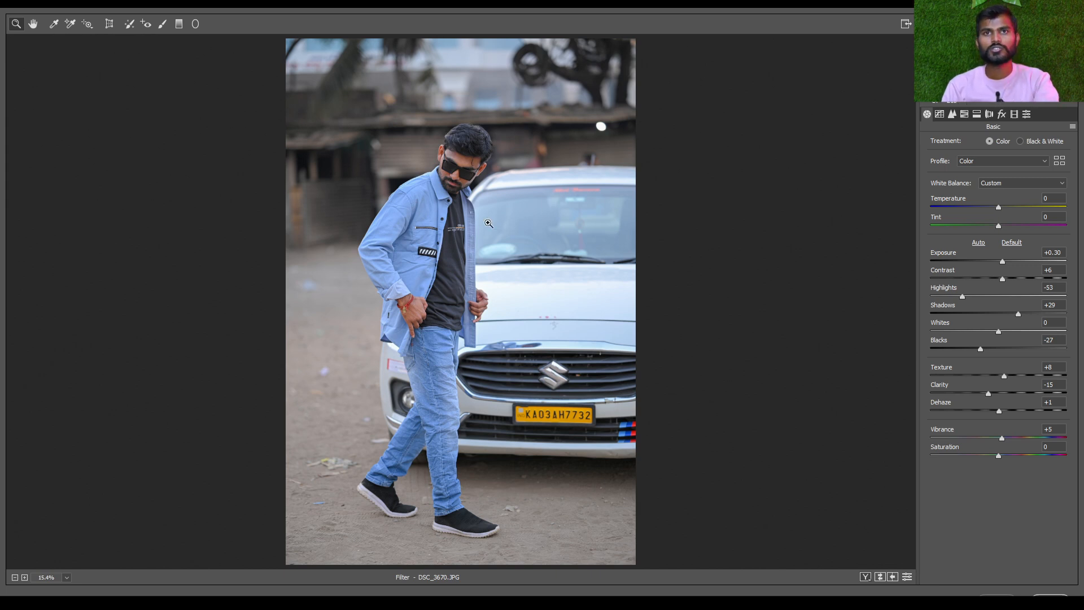
key("q")
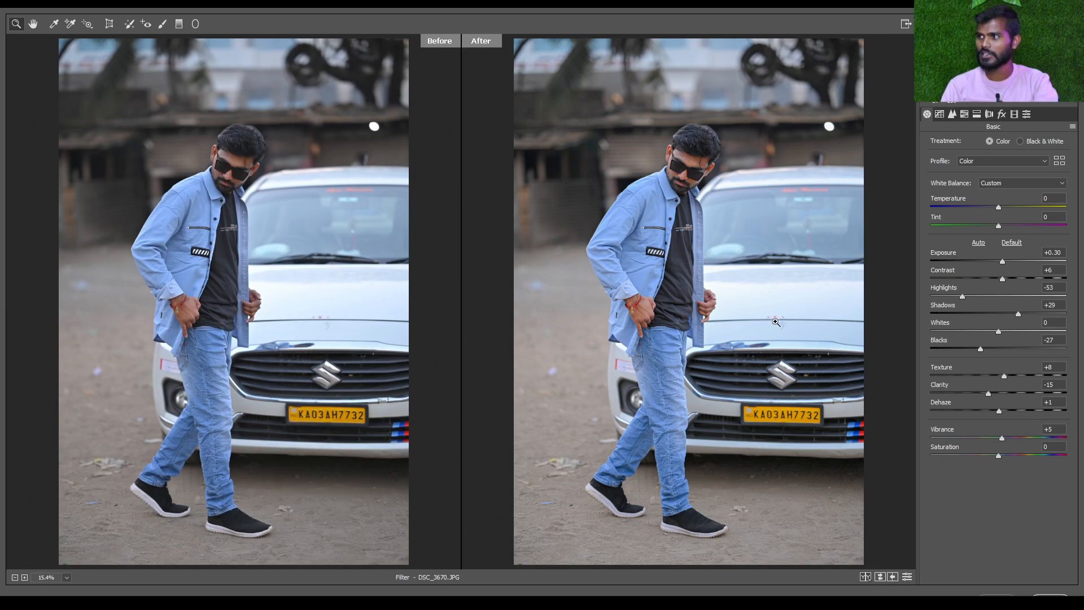
left_click(670, 310)
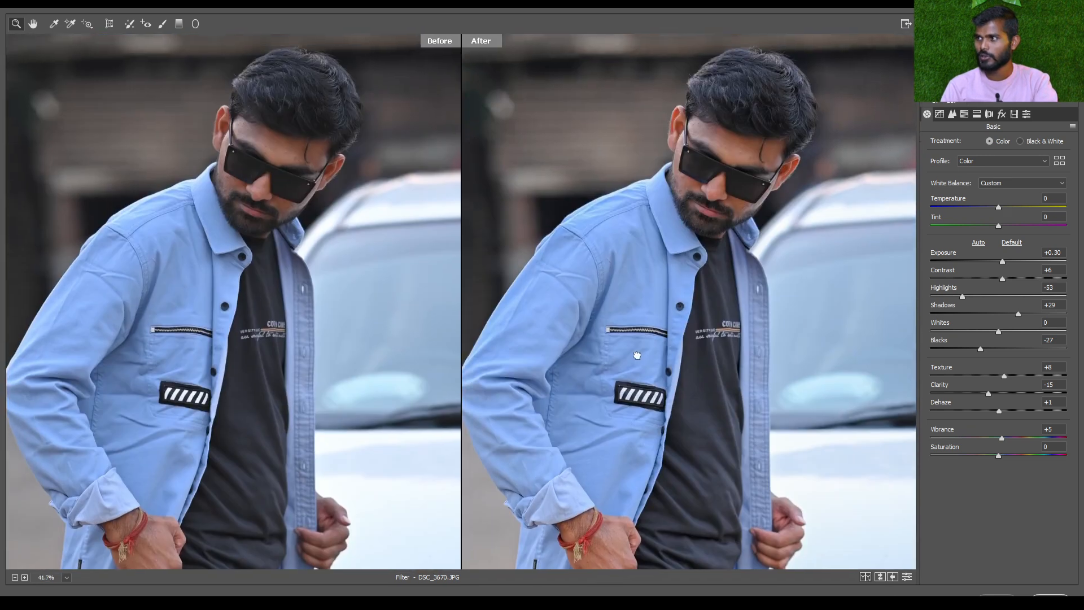
left_click(725, 142)
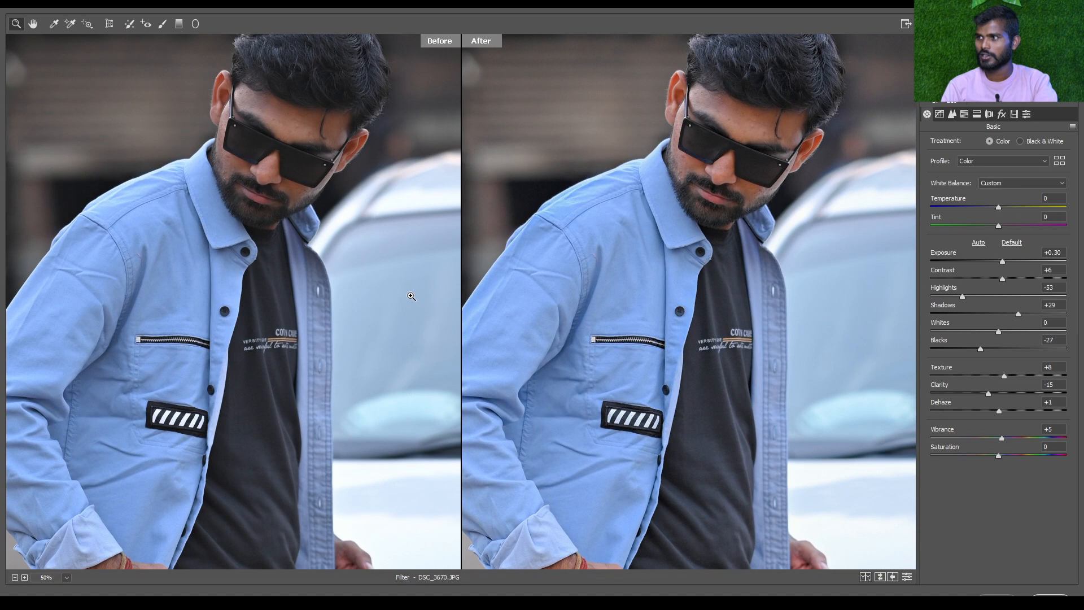
scroll(755, 261, "down", 1)
key("ctrl+0")
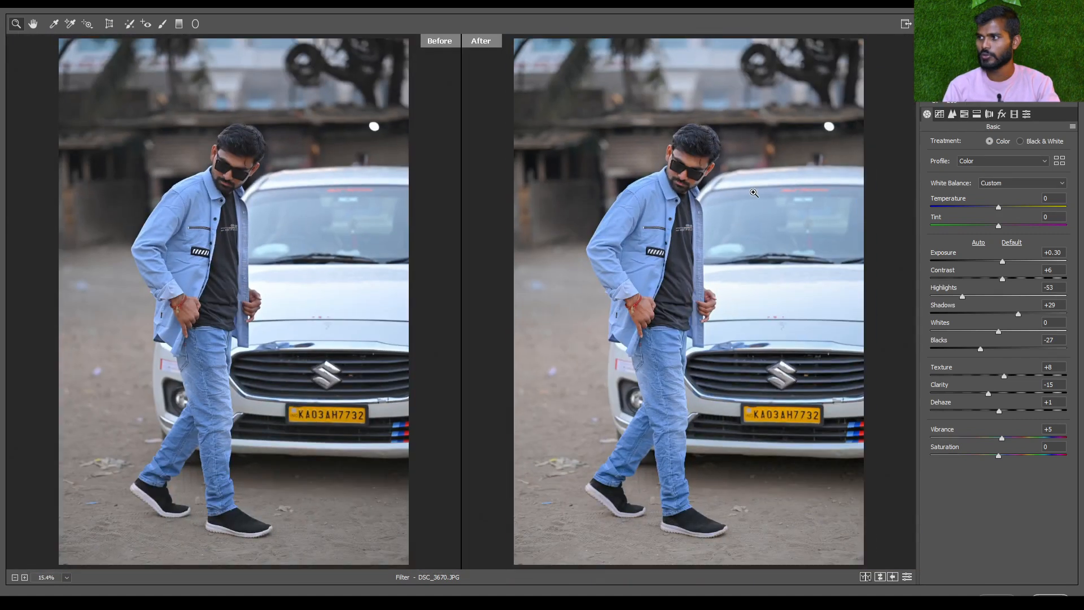
Lower Highlights to -100 and set Exposure to +0.40 after trying +0.70, comparing with the original
left_click_drag(962, 296, 908, 298)
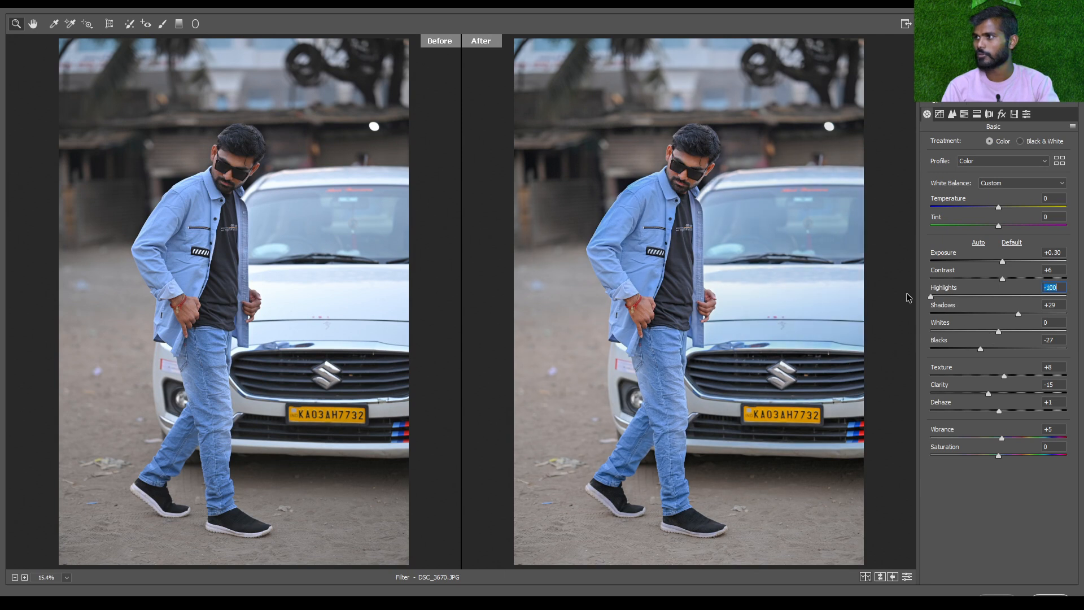
left_click_drag(1002, 261, 1009, 263)
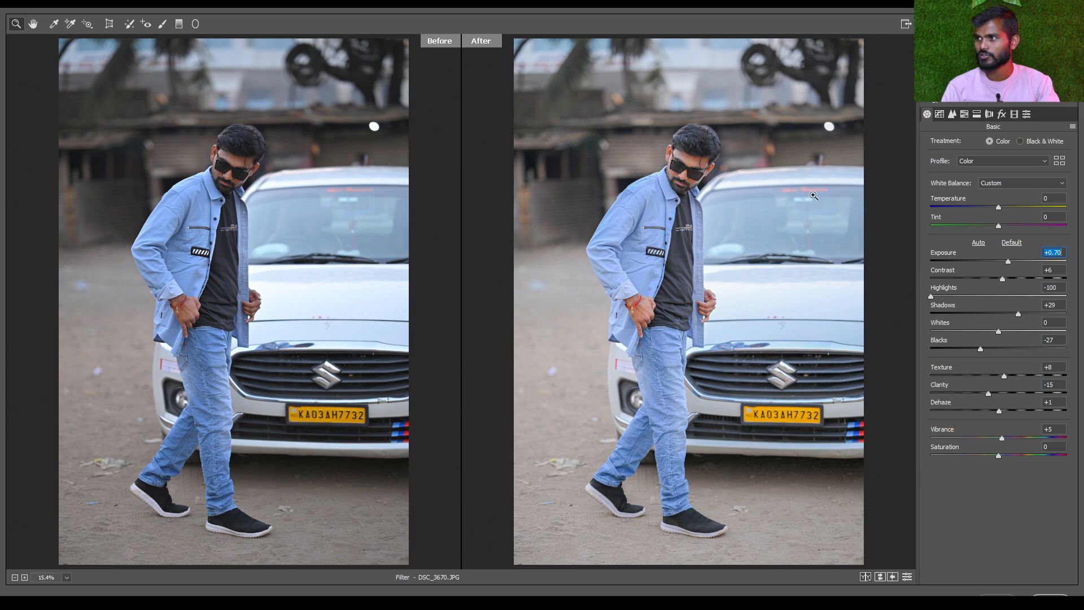
left_click_drag(1008, 263, 1004, 262)
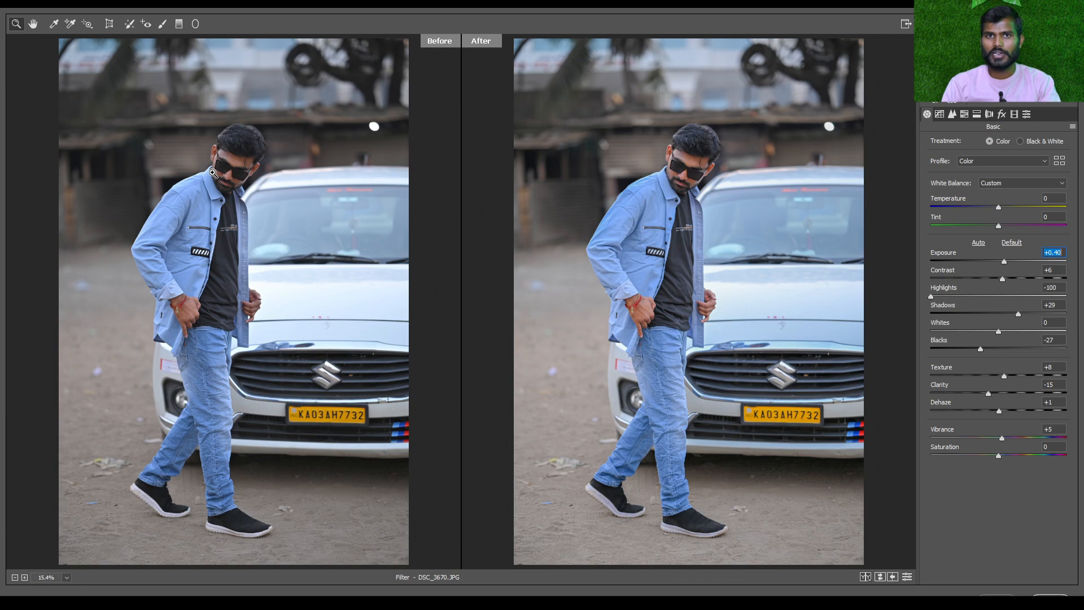
left_click(710, 247)
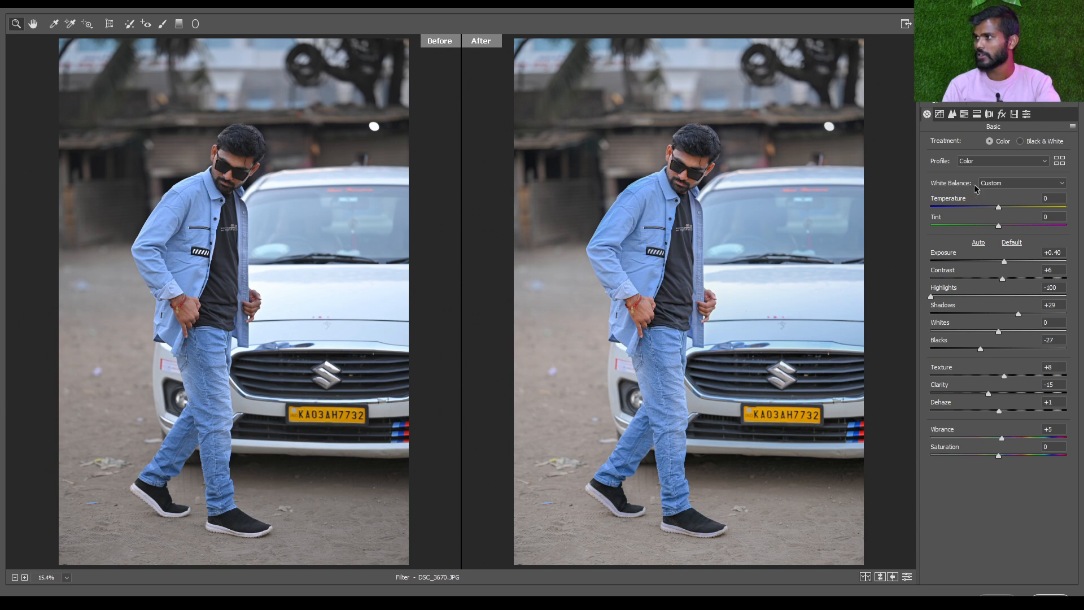
Open the parametric Tone Curve settings and return to a single, enlarged view of the edited photo
left_click(941, 115)
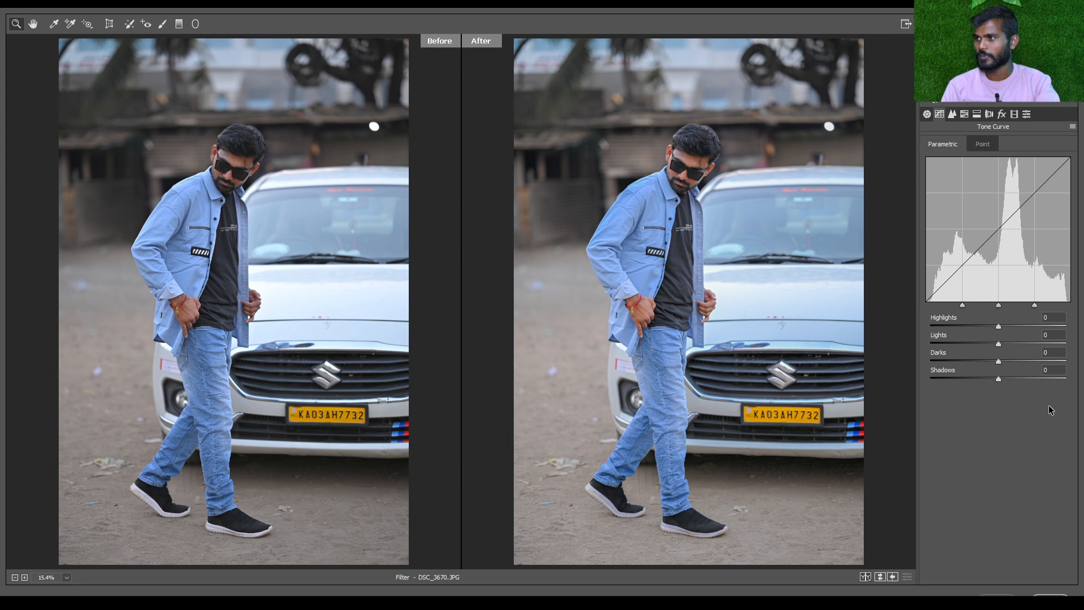
key("q")
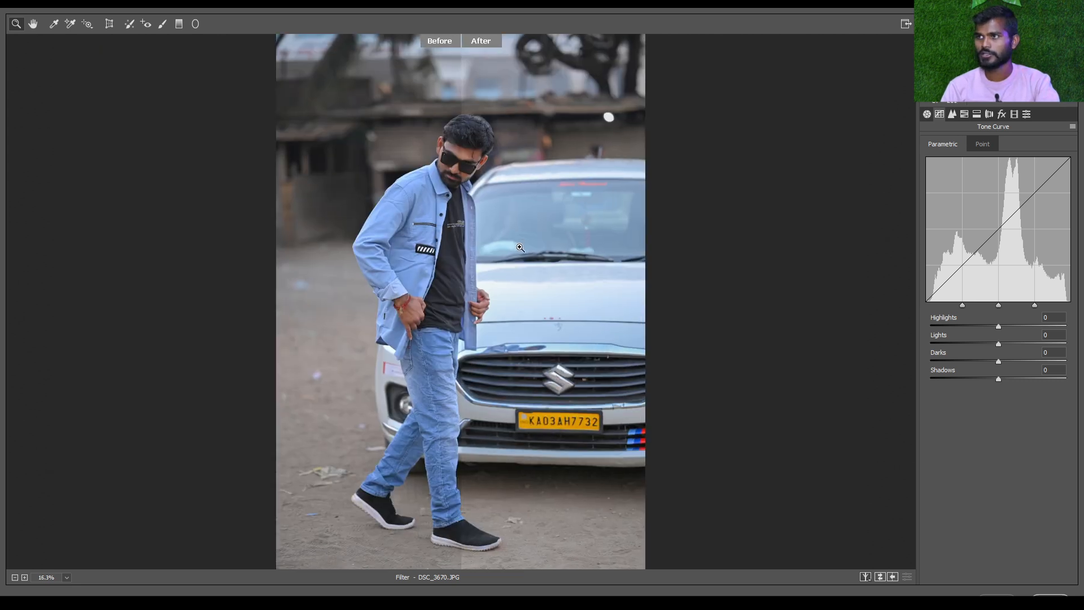
left_click(874, 578)
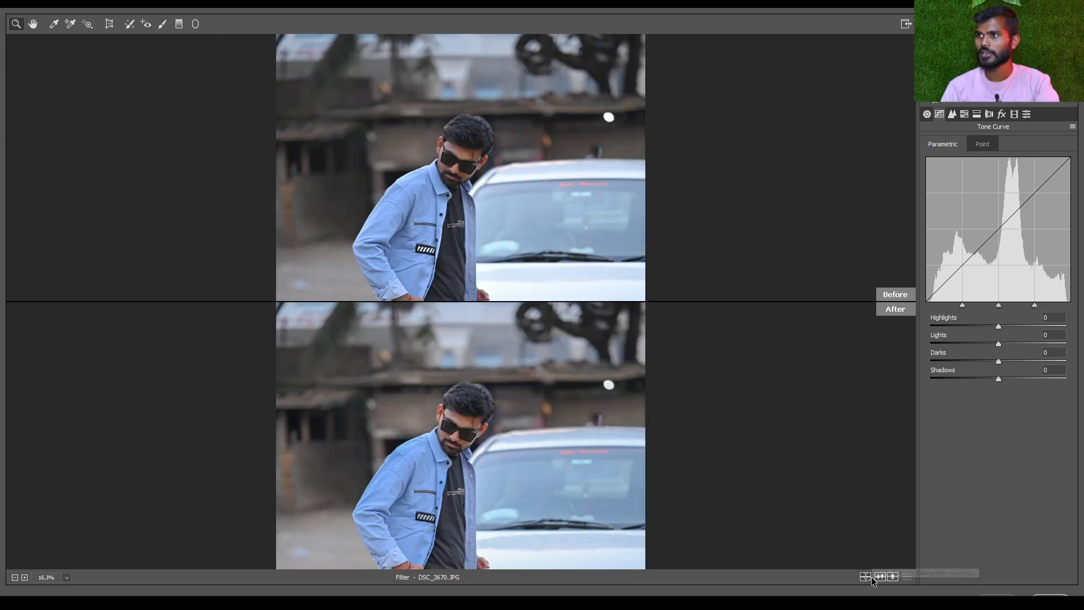
left_click(873, 578)
left_click(872, 578)
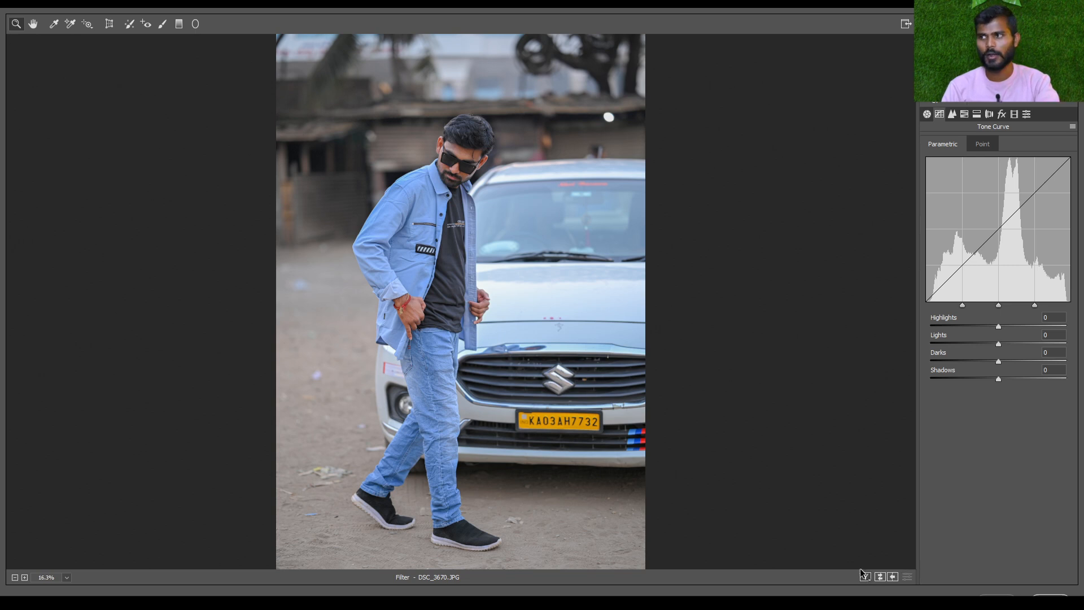
left_click_drag(636, 368, 912, 349)
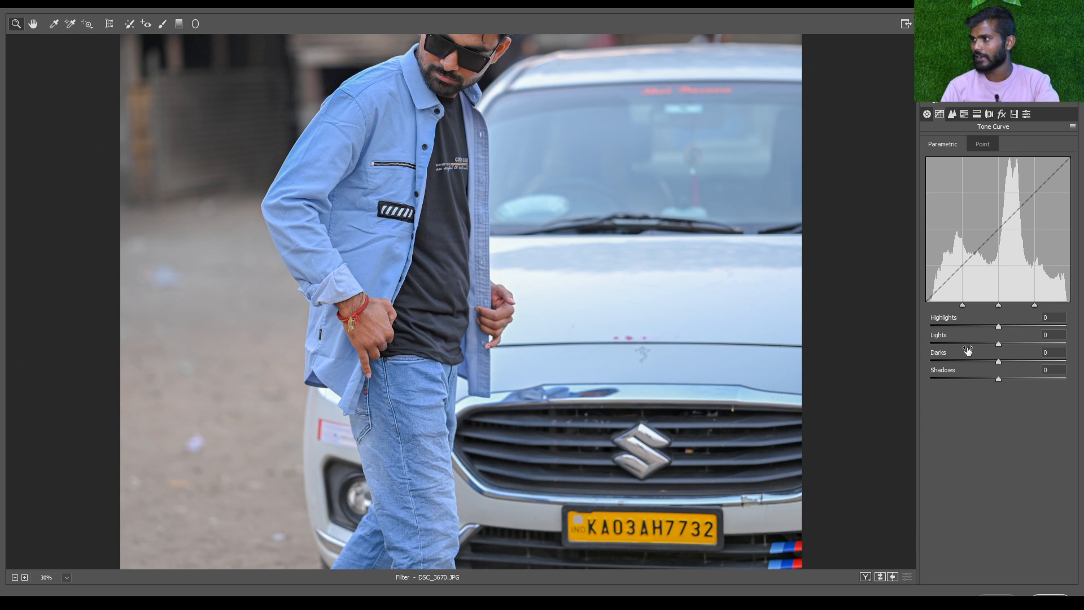
left_click_drag(786, 248, 685, 209)
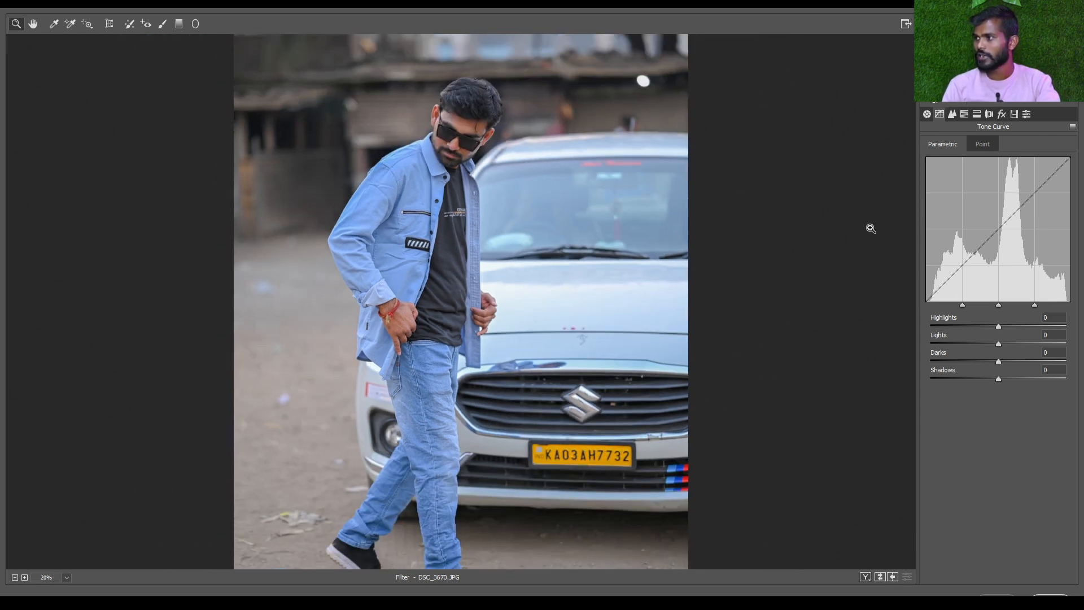
Try the Tone Curve Highlights at +100 and inspect the man's face and jacket close up
left_click_drag(998, 326, 1066, 327)
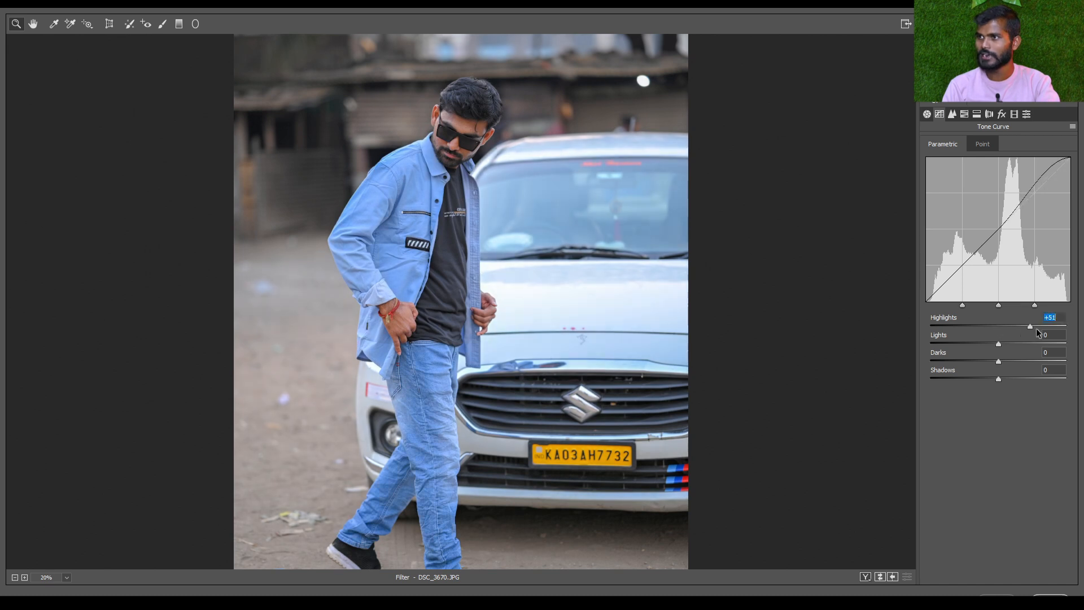
left_click_drag(550, 293, 658, 275)
left_click_drag(546, 162, 545, 353)
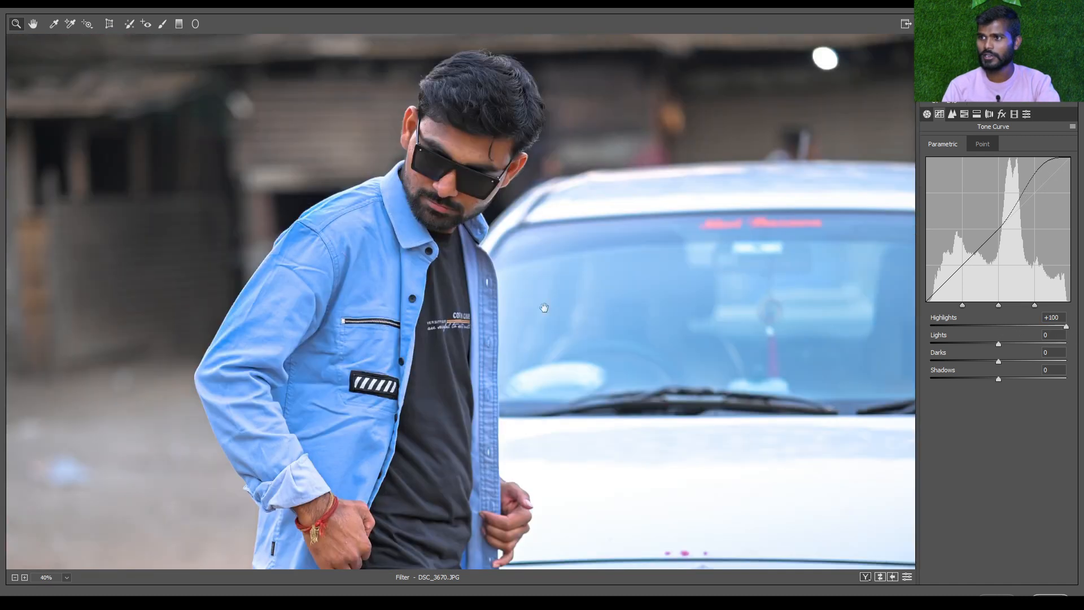
scroll(545, 309, "up", 3)
scroll(200, 282, "up", 2)
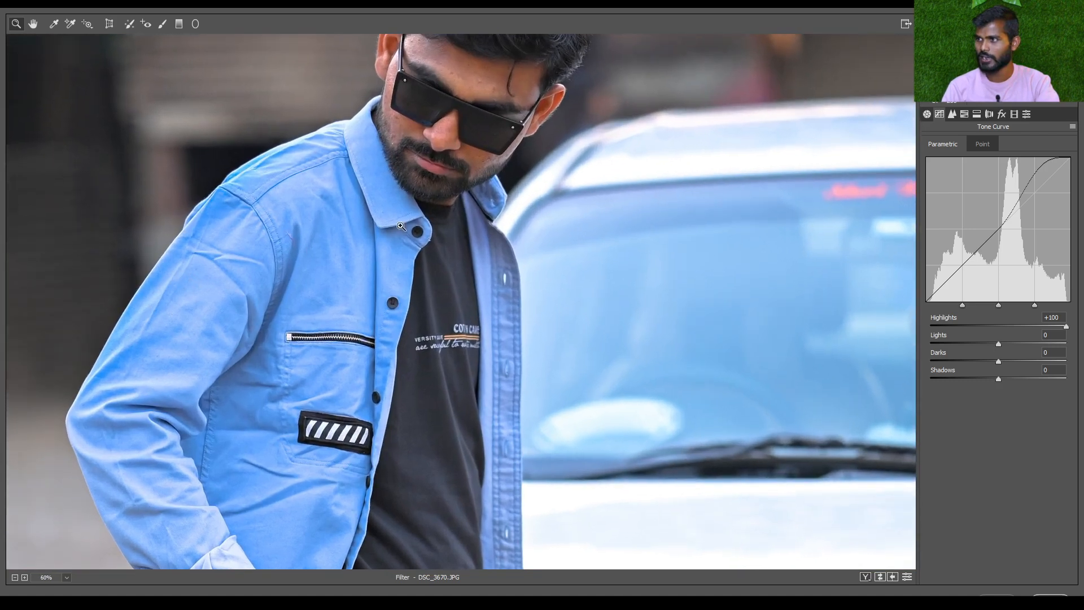
scroll(557, 267, "down", 1)
scroll(796, 186, "down", 1)
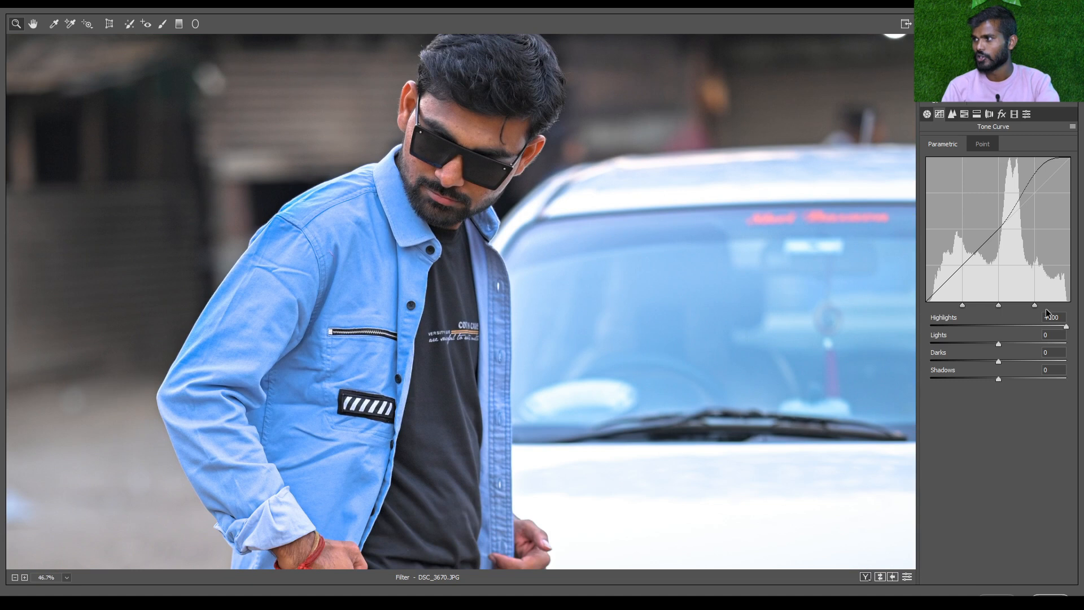
Try the Tone Curve Highlights at -100 and again at +100, checking the man's face close up
left_click_drag(1066, 326, 910, 324)
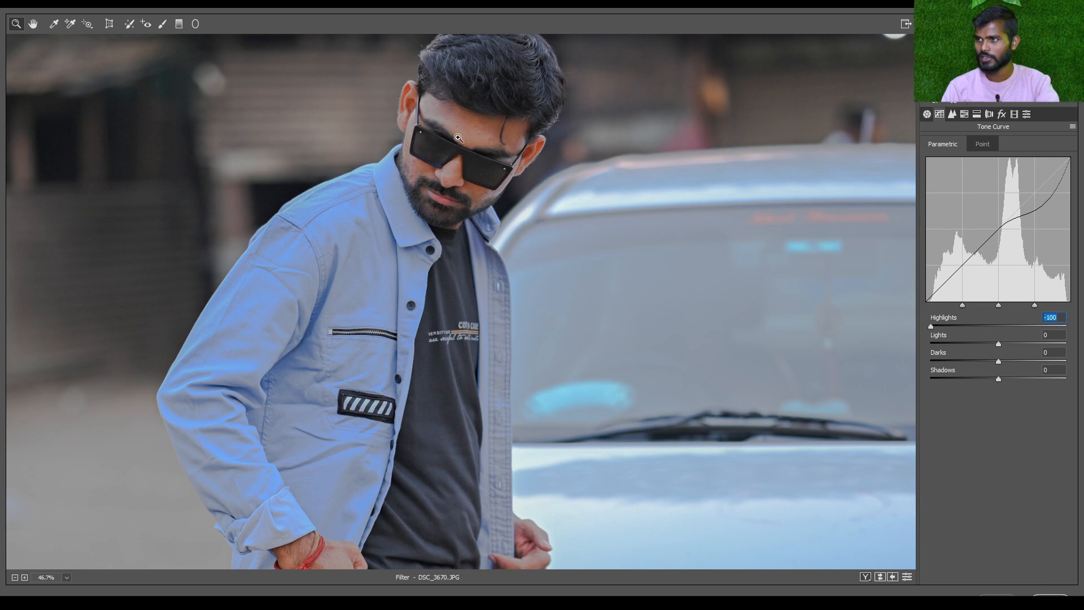
scroll(480, 148, "up", 3)
scroll(480, 147, "up", 5)
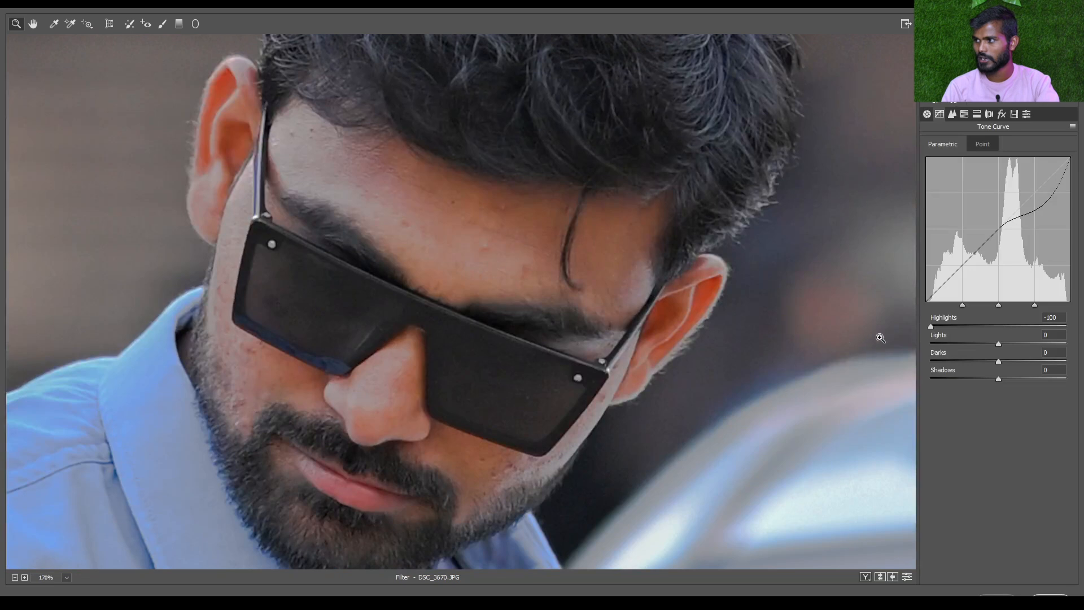
left_click_drag(931, 326, 1083, 337)
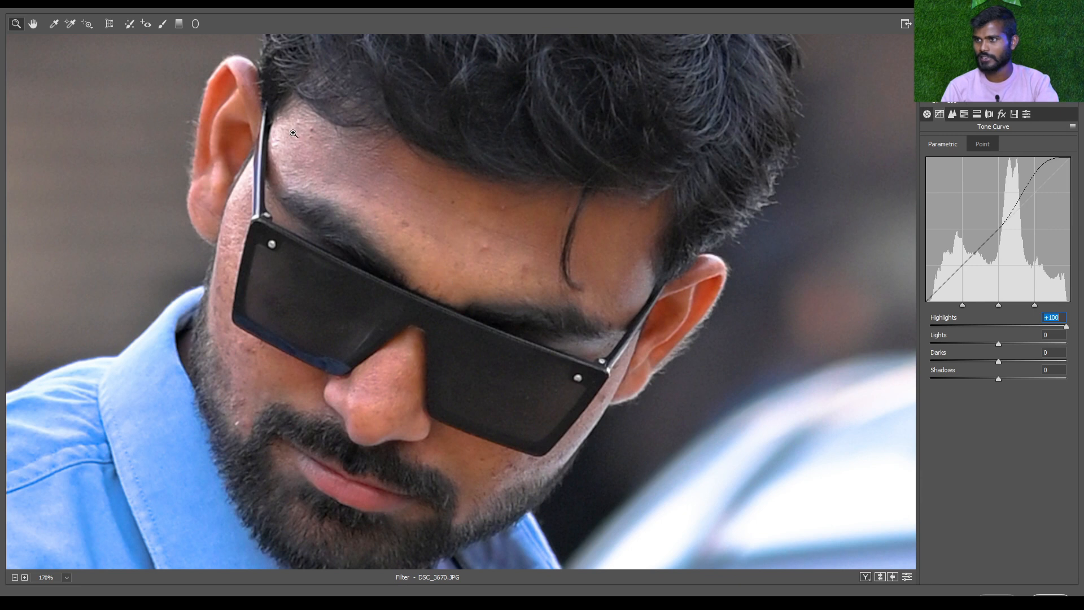
Set the Tone Curve Highlights to +14 after trying +7, judging the photo as a whole
left_click(1003, 327)
scroll(790, 290, "down", 1)
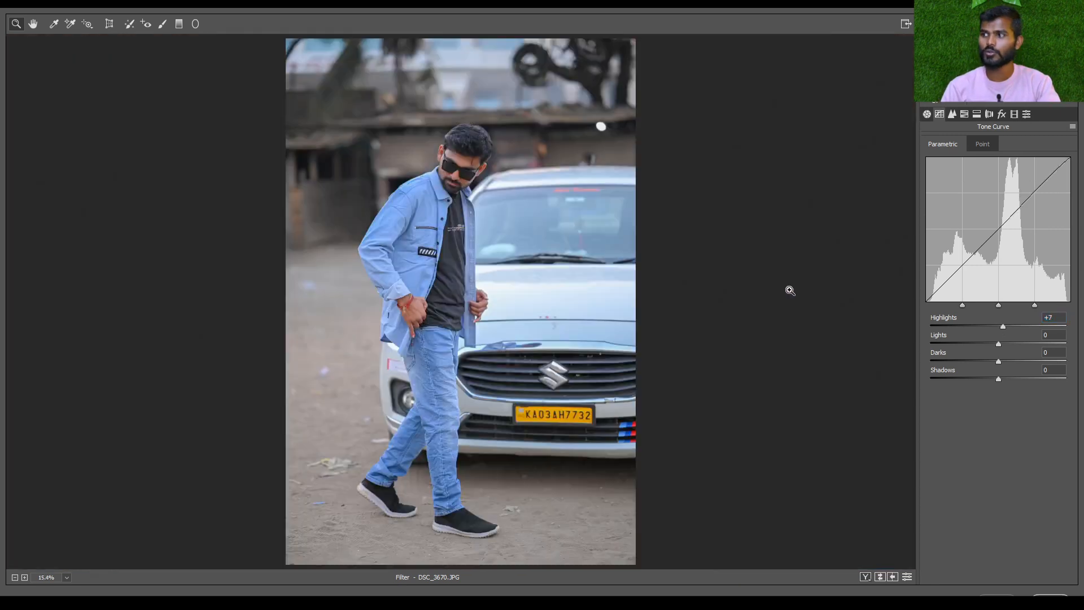
mouse_move(1004, 327)
left_mouse_down()
mouse_move(969, 325)
mouse_move(1007, 326)
left_mouse_up()
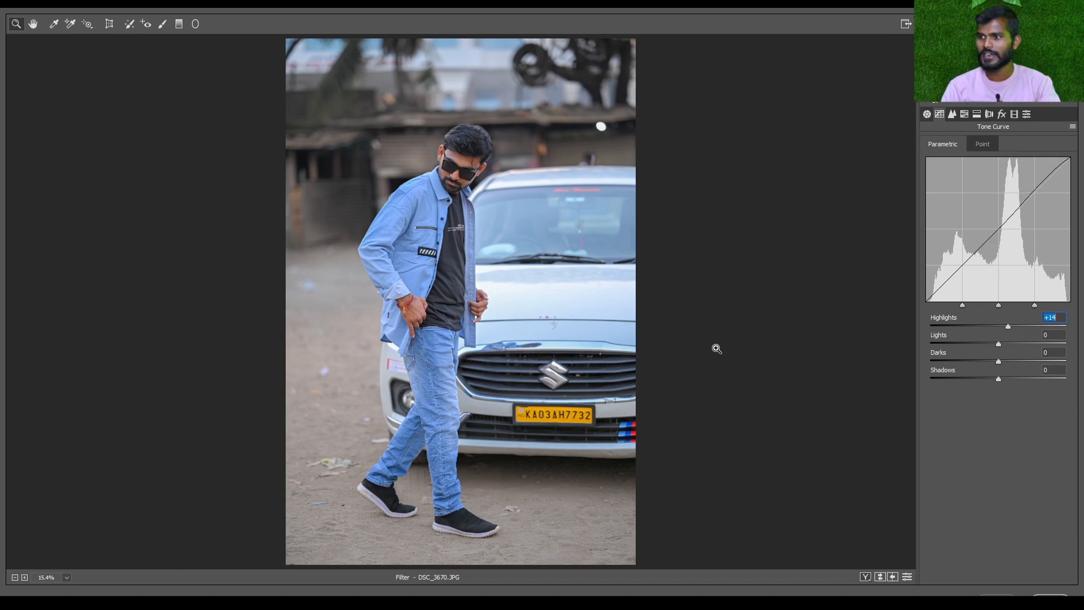
Try the Tone Curve Lights at +75, reset it to 0, and try -47
key("ctrl+plus")
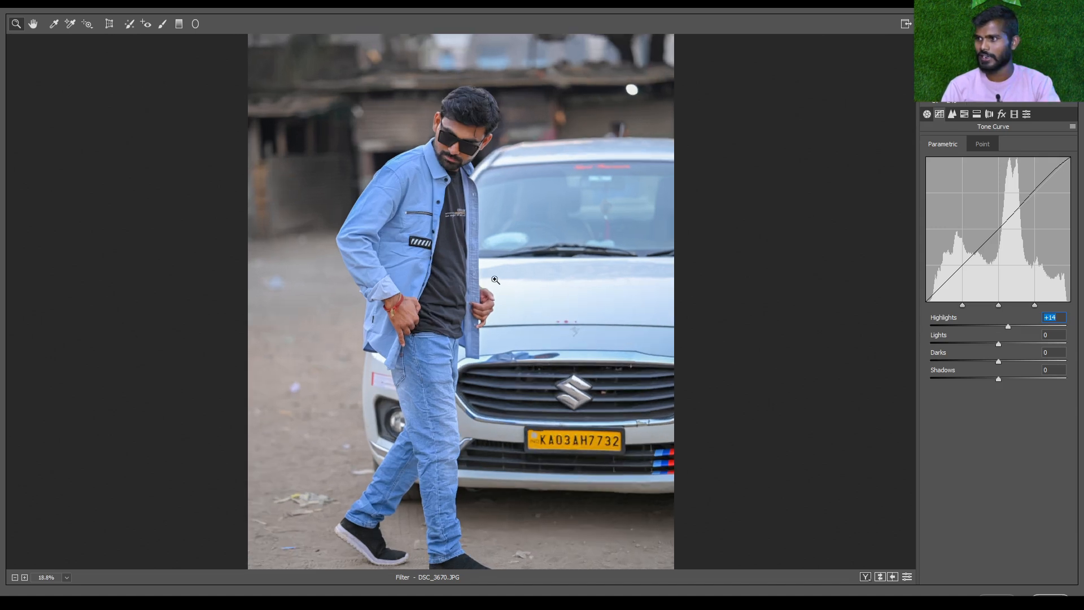
left_click_drag(998, 343, 1052, 349)
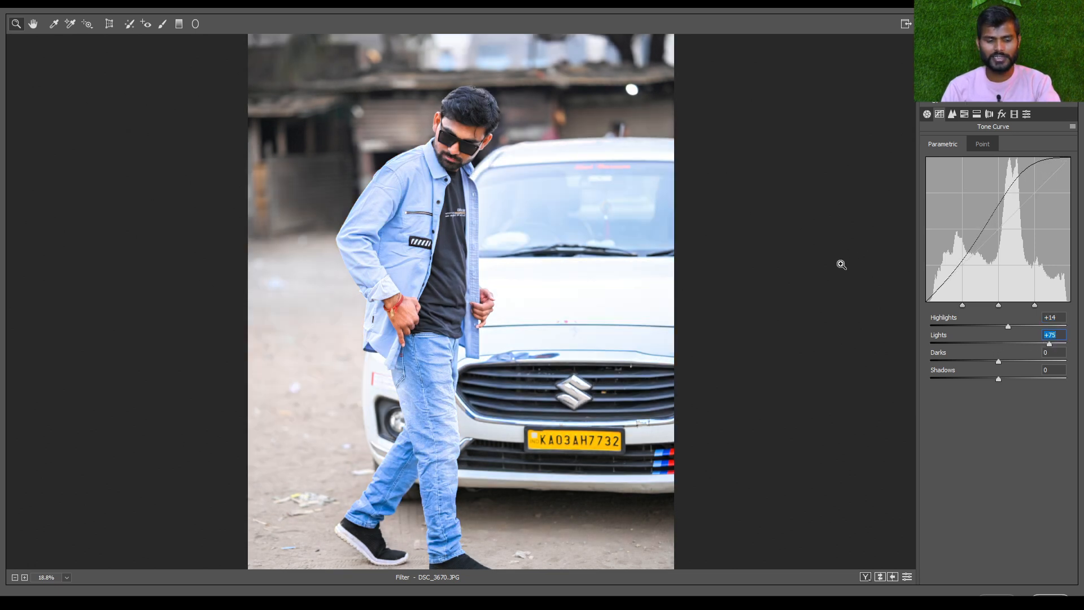
type("0")
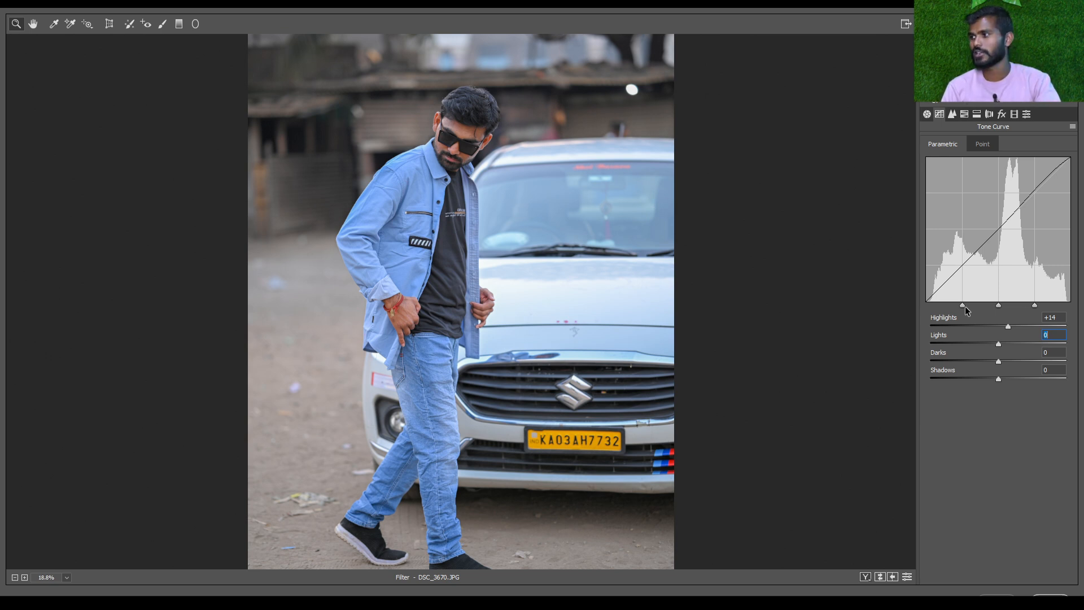
left_click_drag(1021, 343, 967, 340)
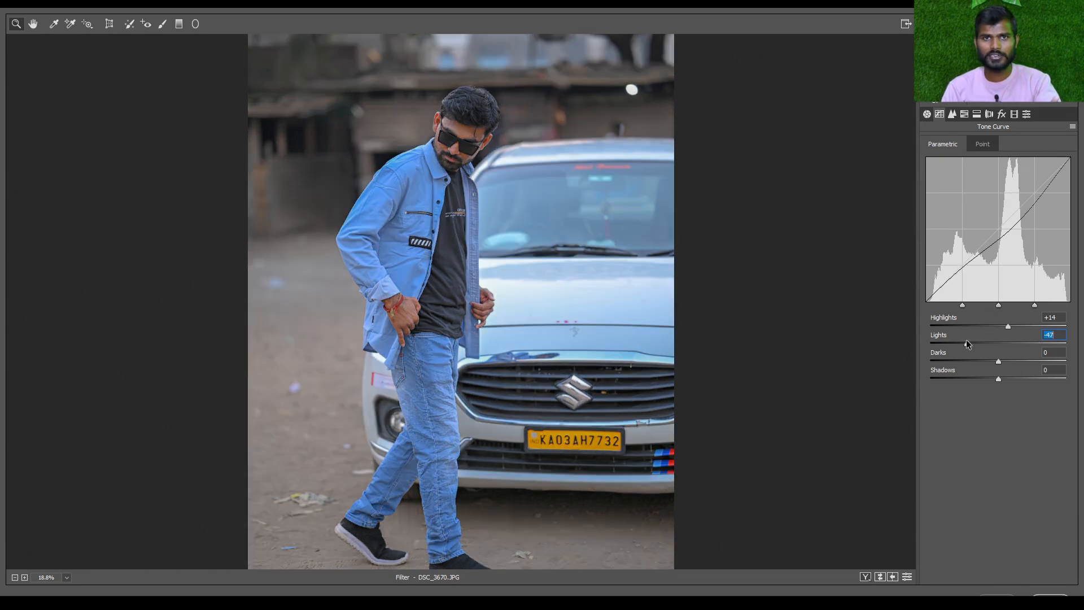
Set the Tone Curve Lights to +10 after trying +12 and +14
left_click(1010, 343)
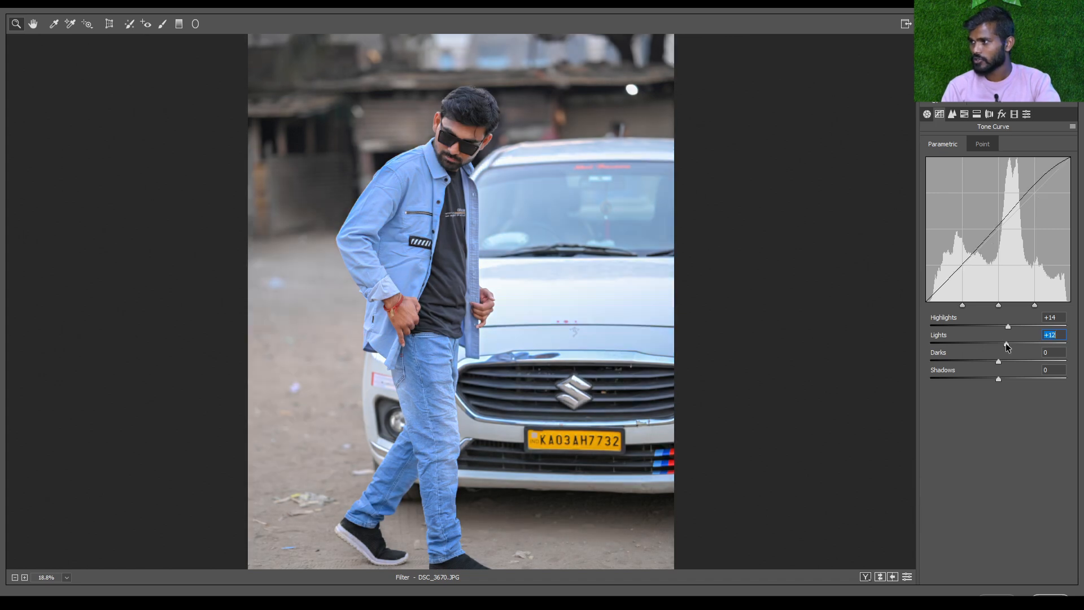
left_click_drag(1010, 343, 1009, 344)
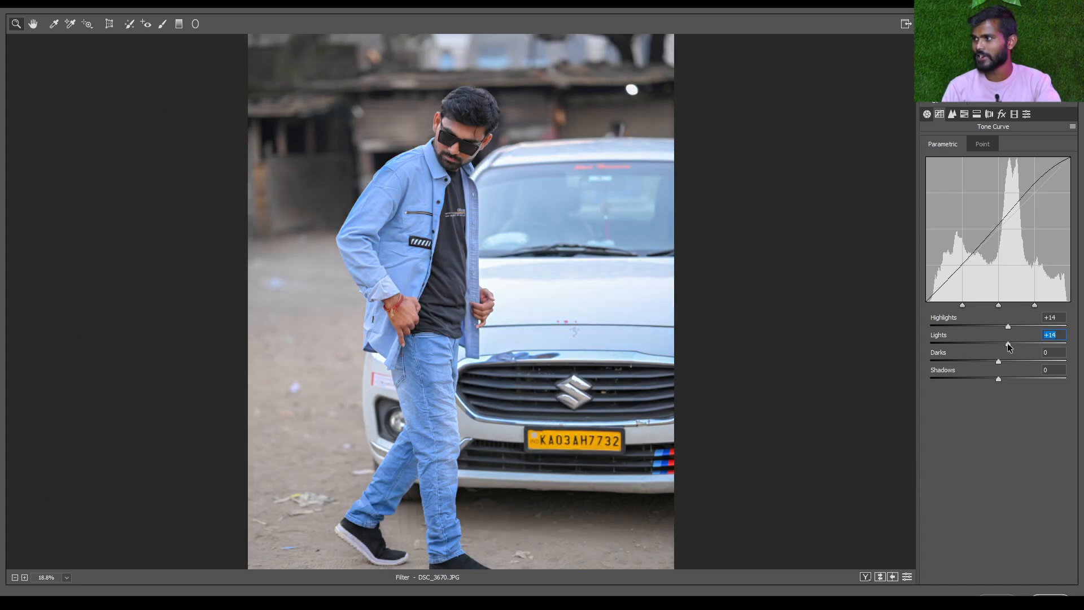
type("10")
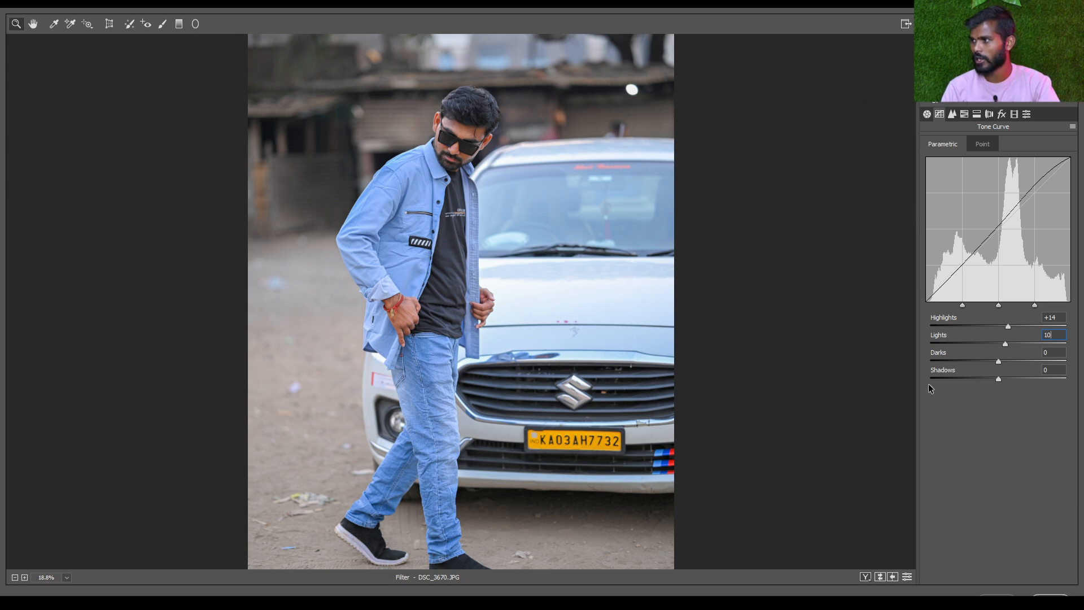
Set the Tone Curve Darks to -2 after trying strong values both ways, and set Shadows to -7 after trying -33
left_click_drag(998, 363, 1059, 362)
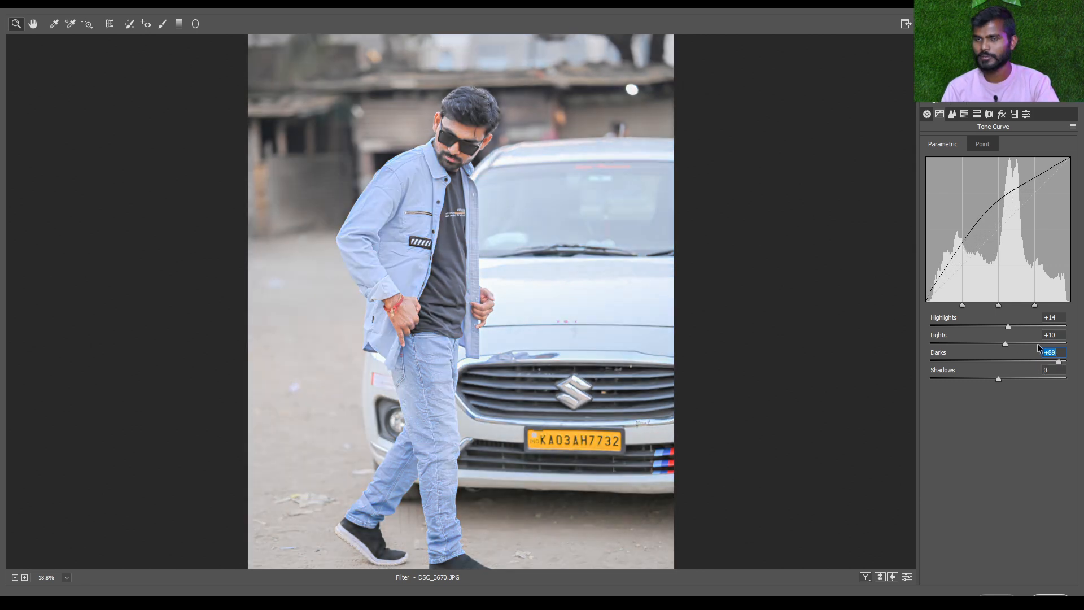
key("ctrl+z")
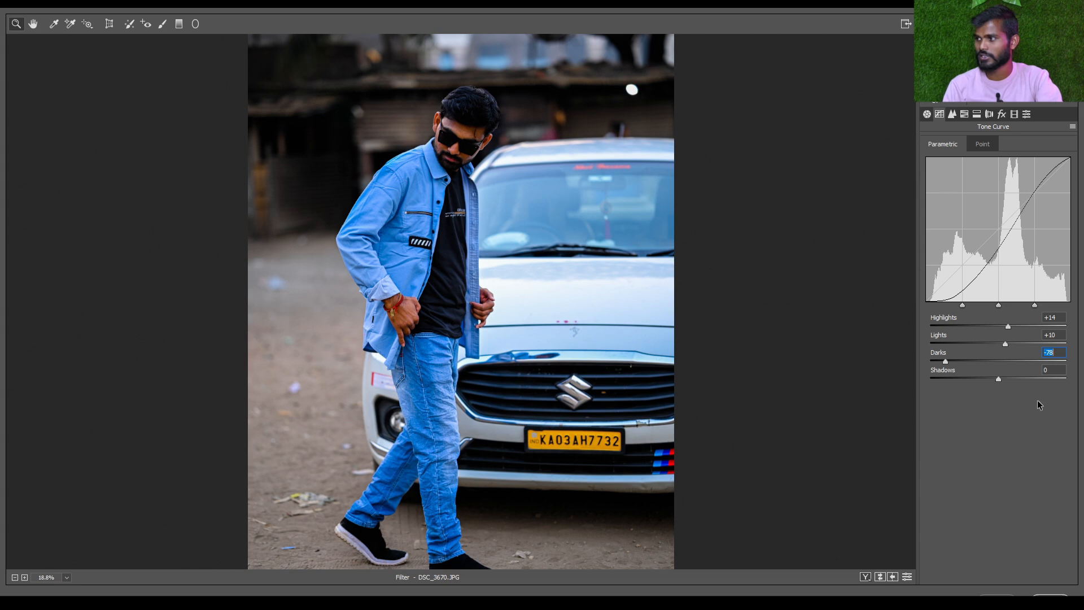
left_click_drag(1005, 362, 977, 380)
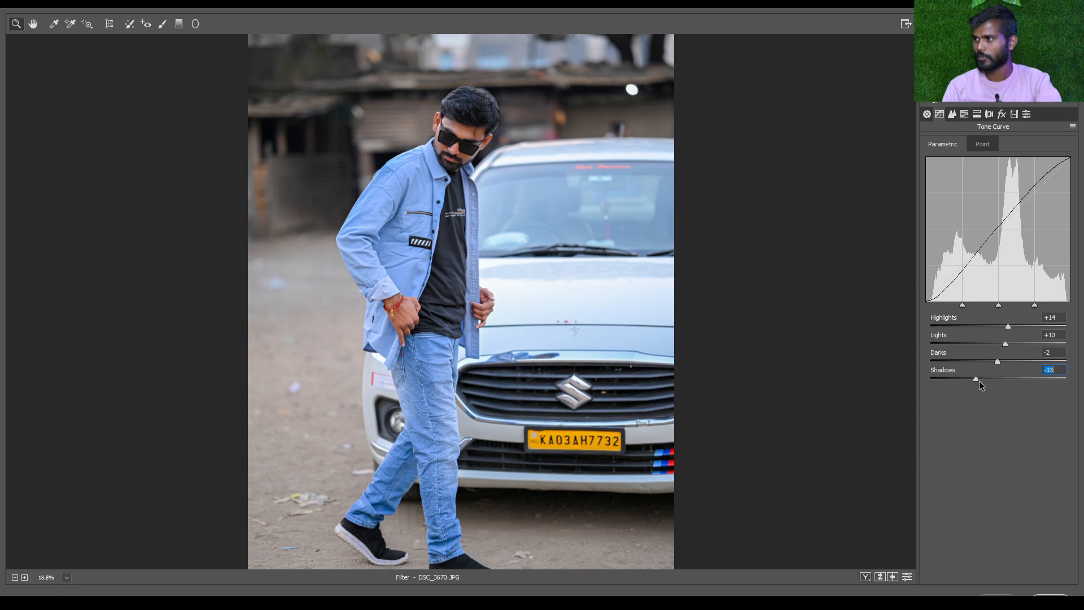
left_click(993, 378)
left_click_drag(993, 379, 993, 379)
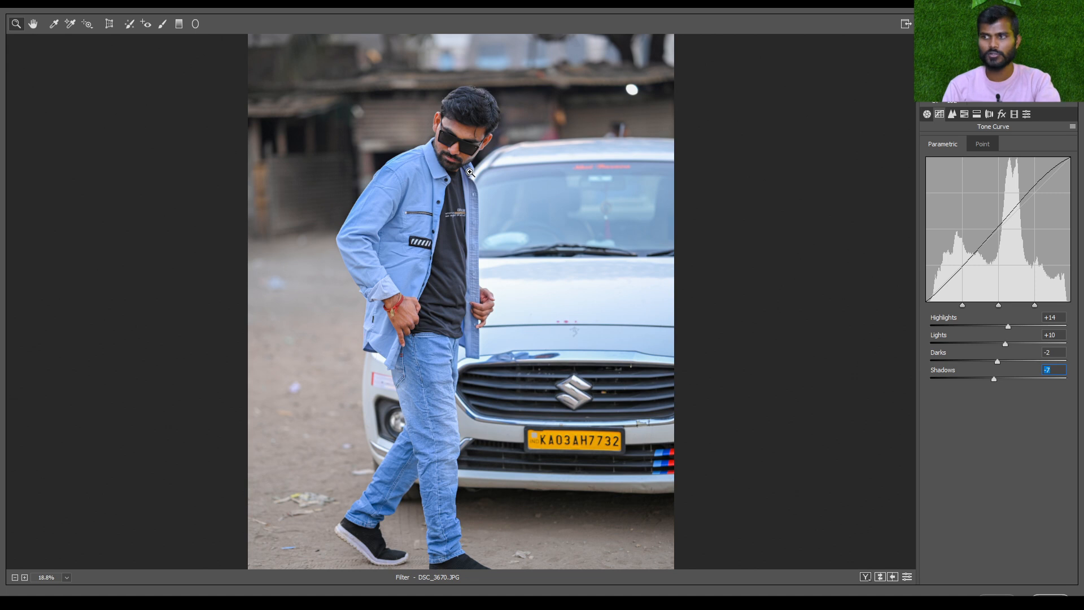
Compare the original and the tone-curved photo side by side, close up on the man and as a whole
key("q")
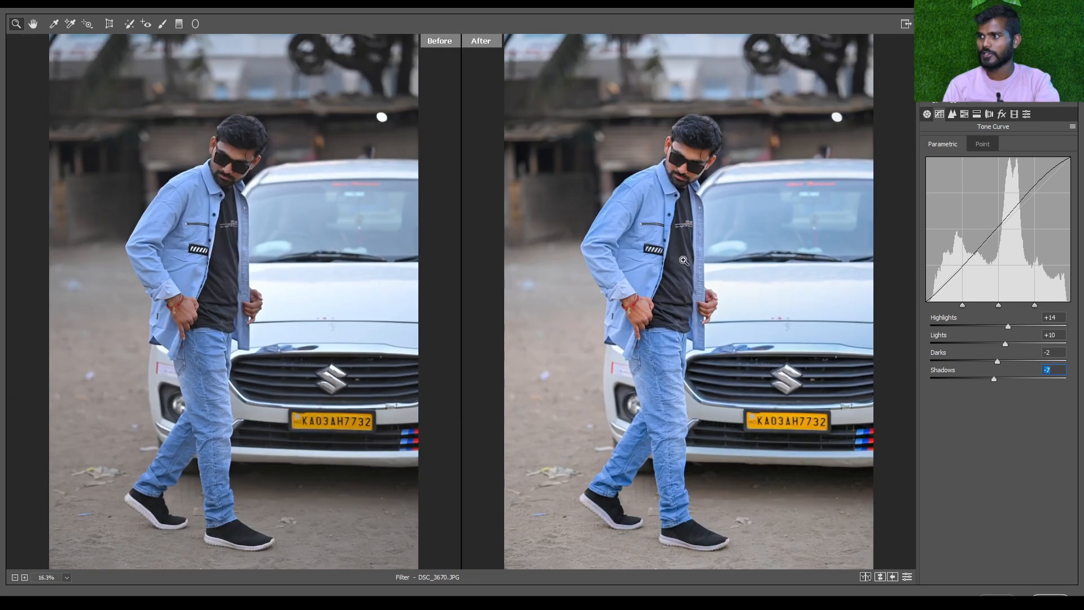
key("ctrl+plus")
key("ctrl+plus")
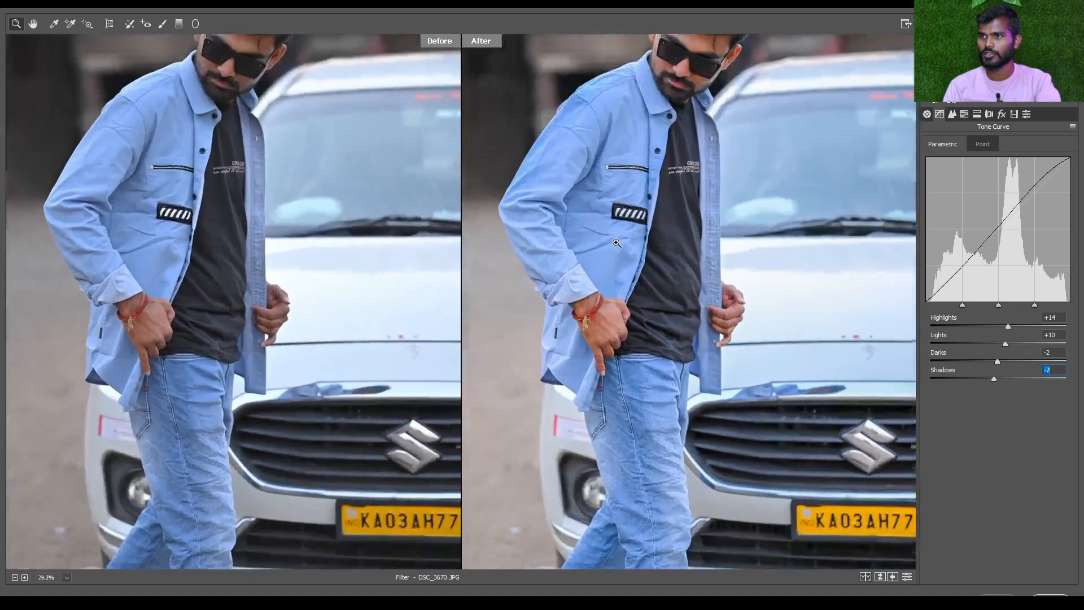
left_click_drag(641, 190, 690, 393)
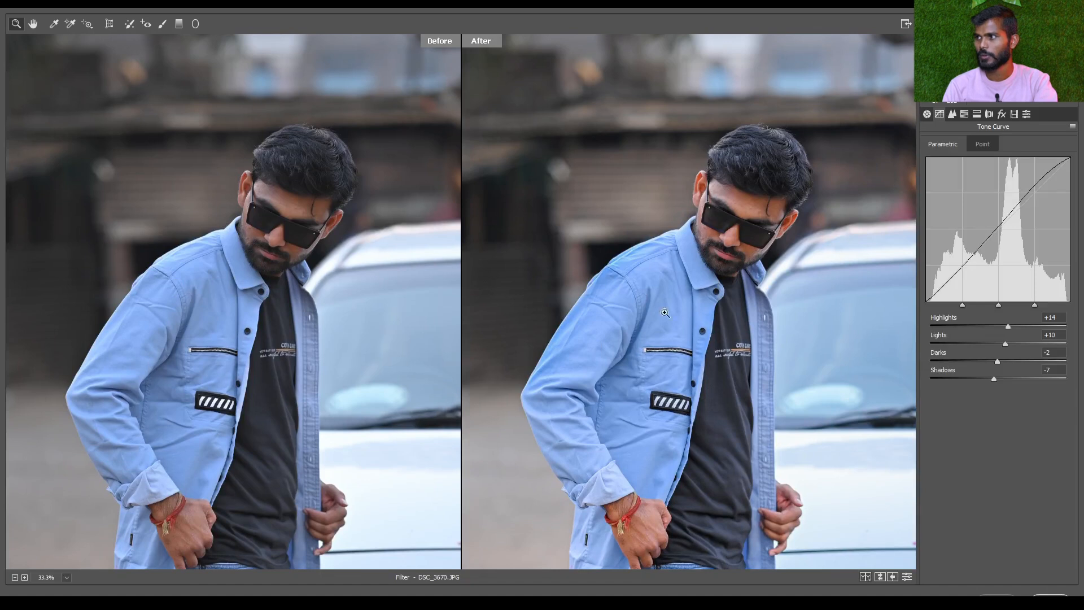
left_click(699, 319)
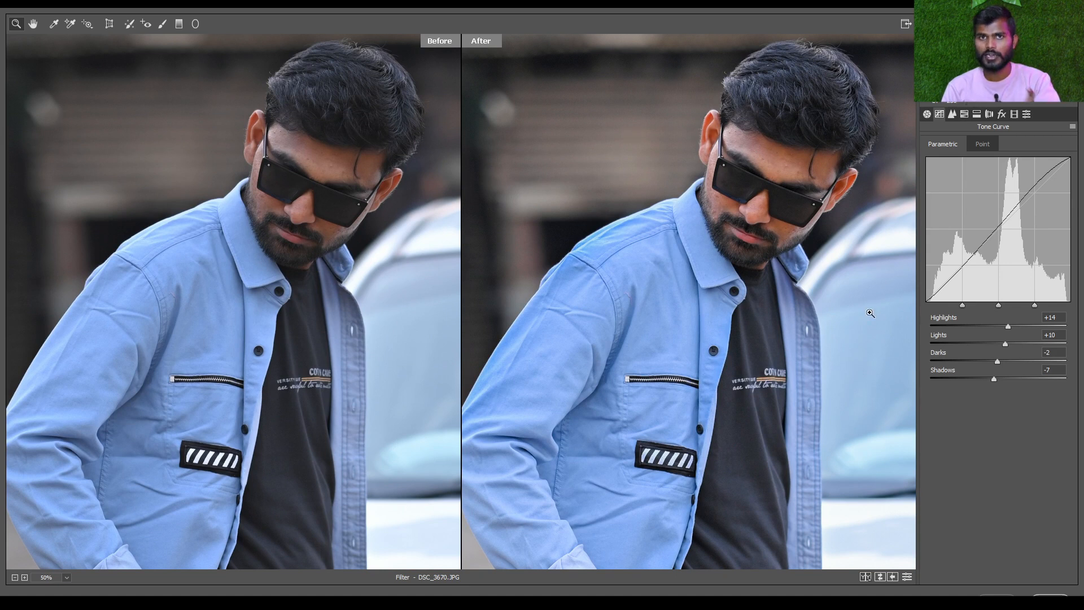
key("ctrl+0")
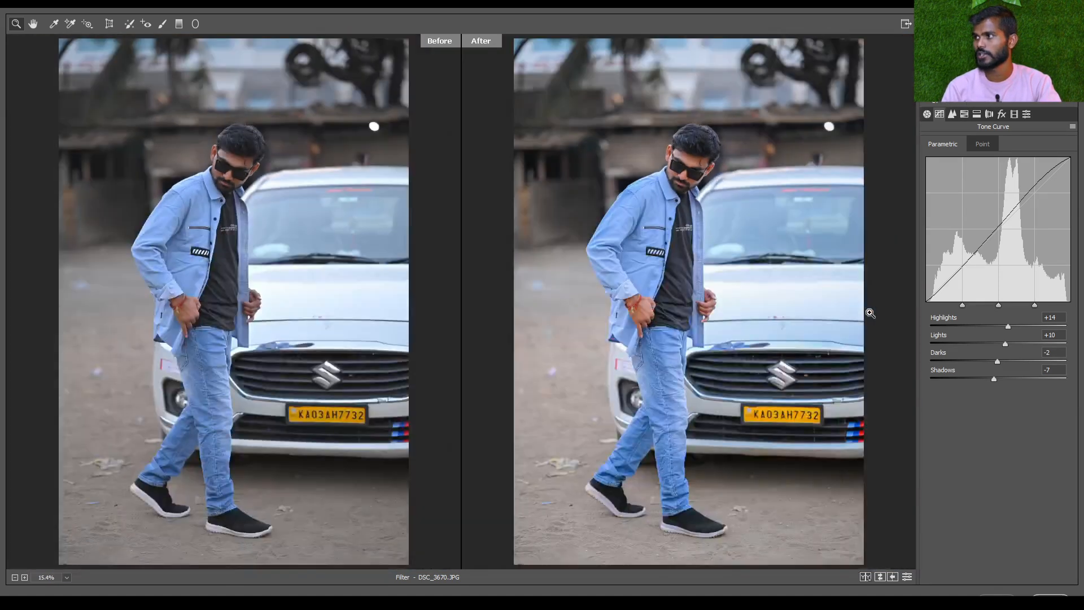
Return to the Basic settings and review only the edited photo, enlarged on the man and car
left_click(926, 115)
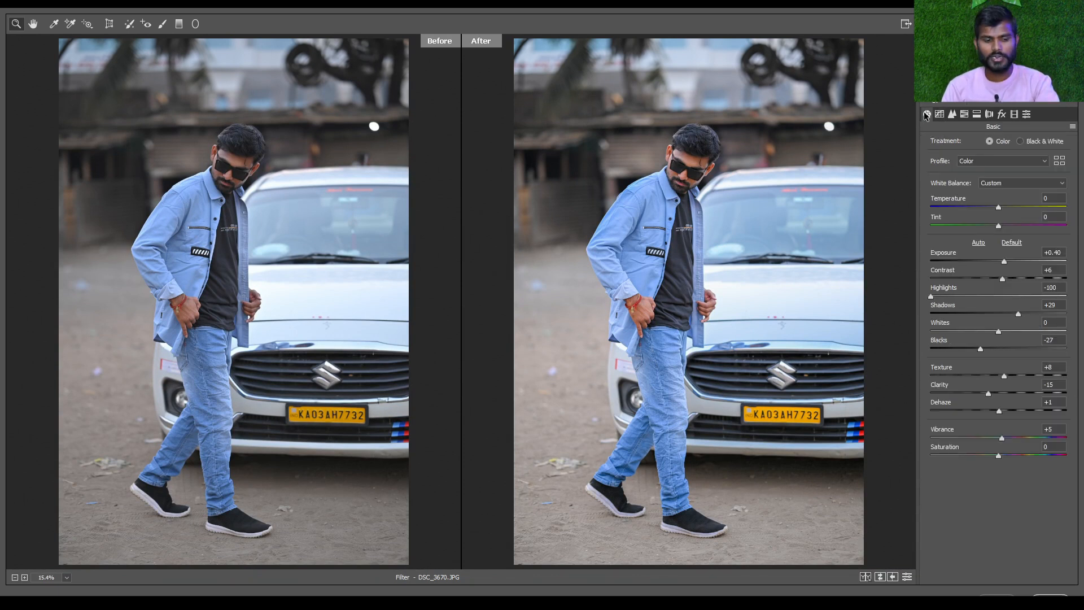
key("q")
key("q")
key("q")
key("q")
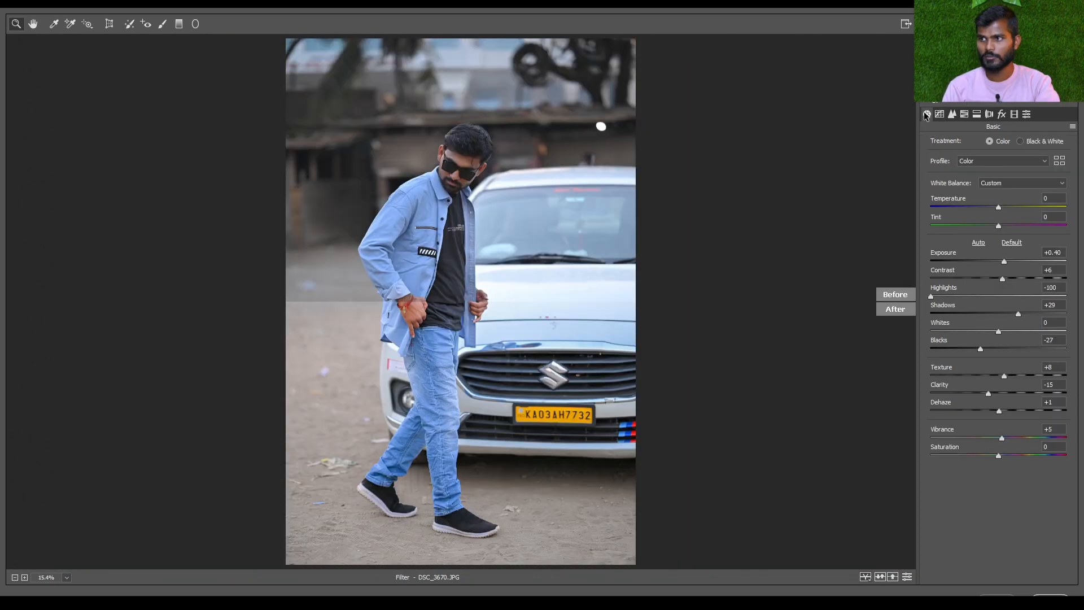
left_click(454, 188)
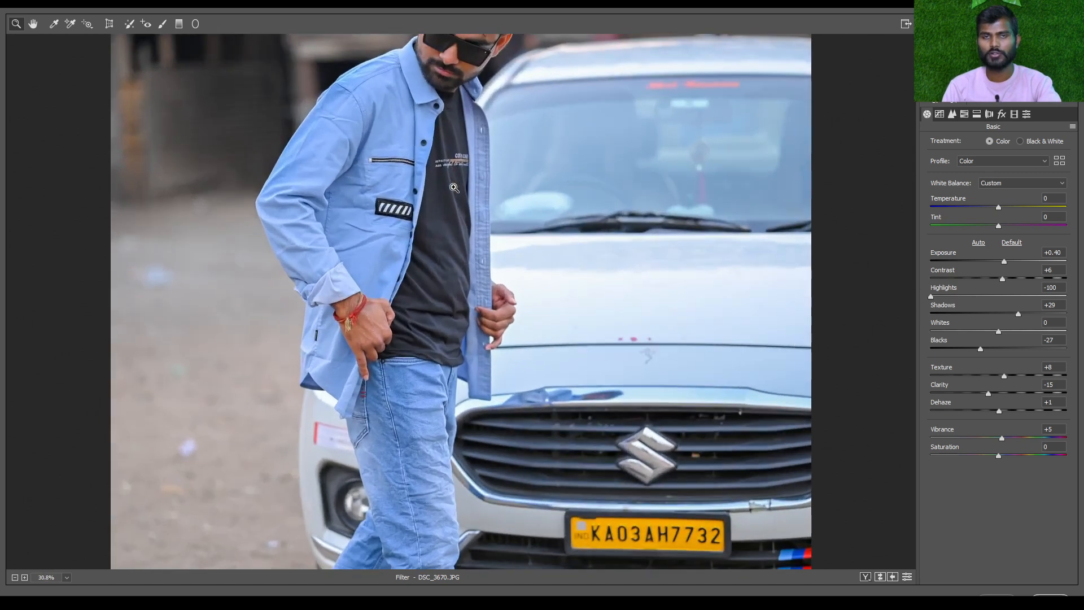
left_click(485, 160, "alt")
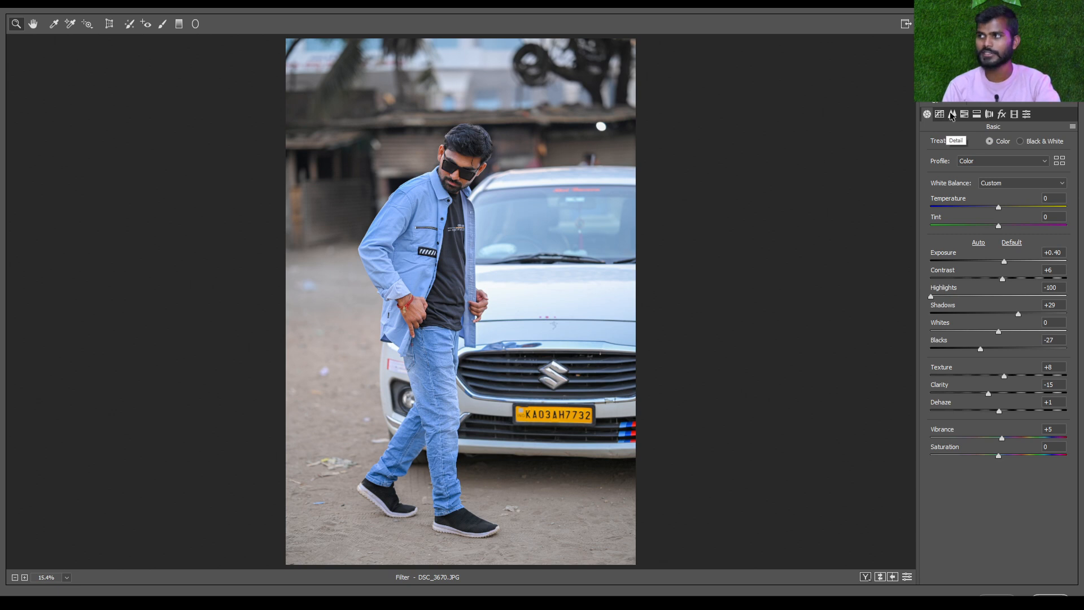
Open the Detail settings and examine the man's face closely at 100% zoom
left_click(952, 114)
scroll(554, 283, "up", 2)
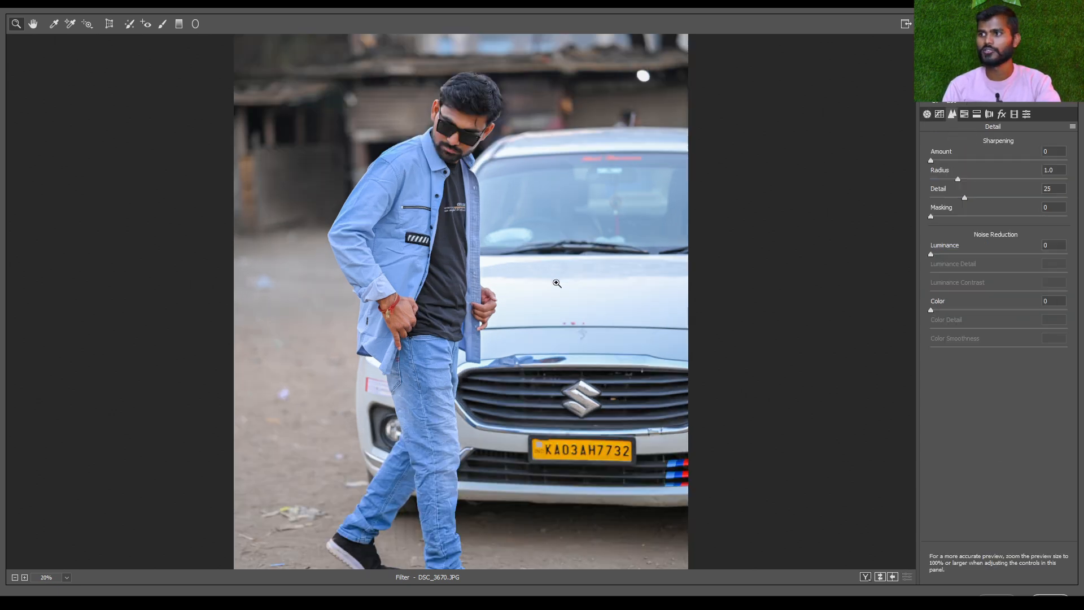
scroll(480, 186, "up", 2)
scroll(485, 223, "up", 2)
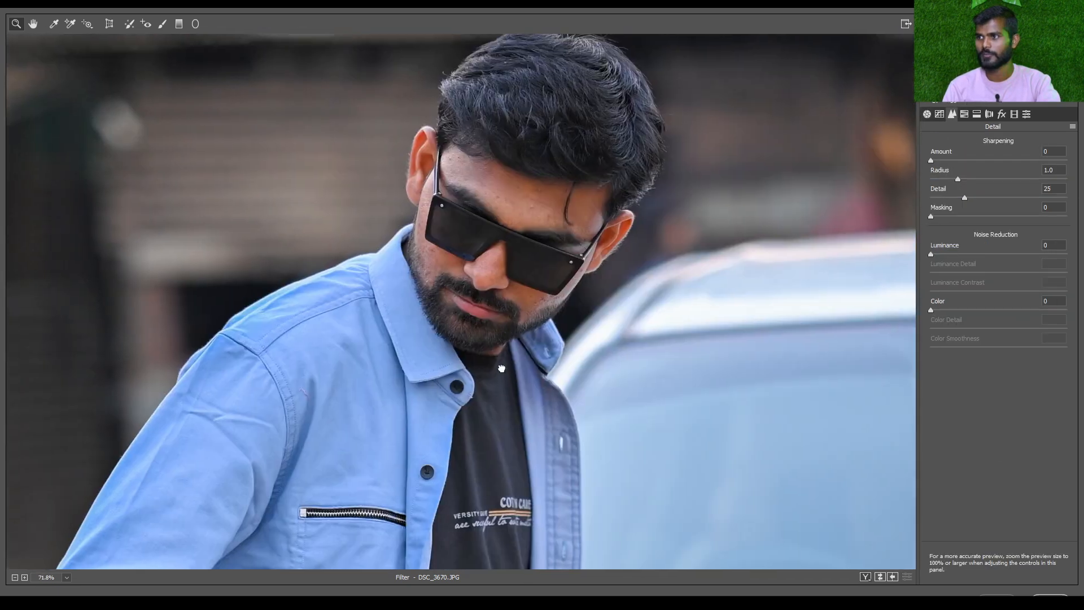
scroll(502, 369, "up", 2)
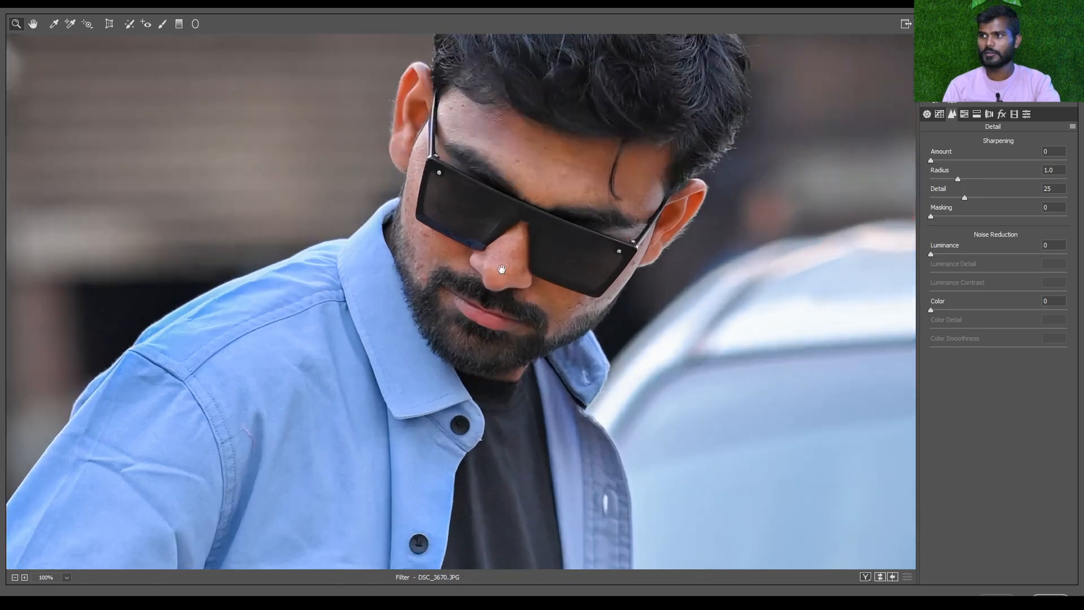
scroll(492, 253, "up", 1)
scroll(491, 254, "up", 1)
scroll(512, 241, "down", 3)
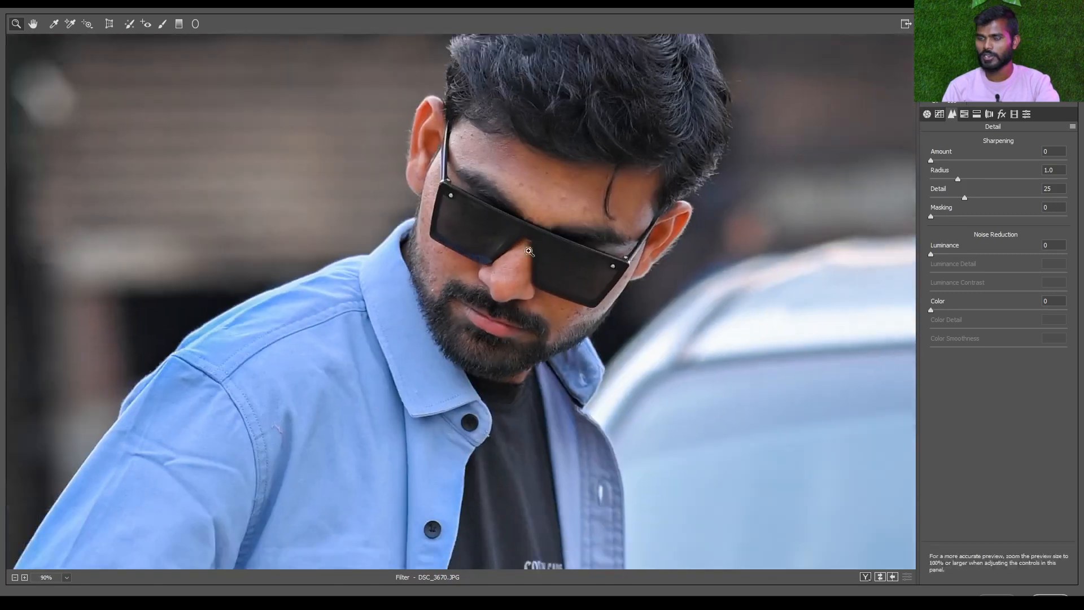
left_click_drag(570, 187, 541, 255)
scroll(542, 255, "up", 1)
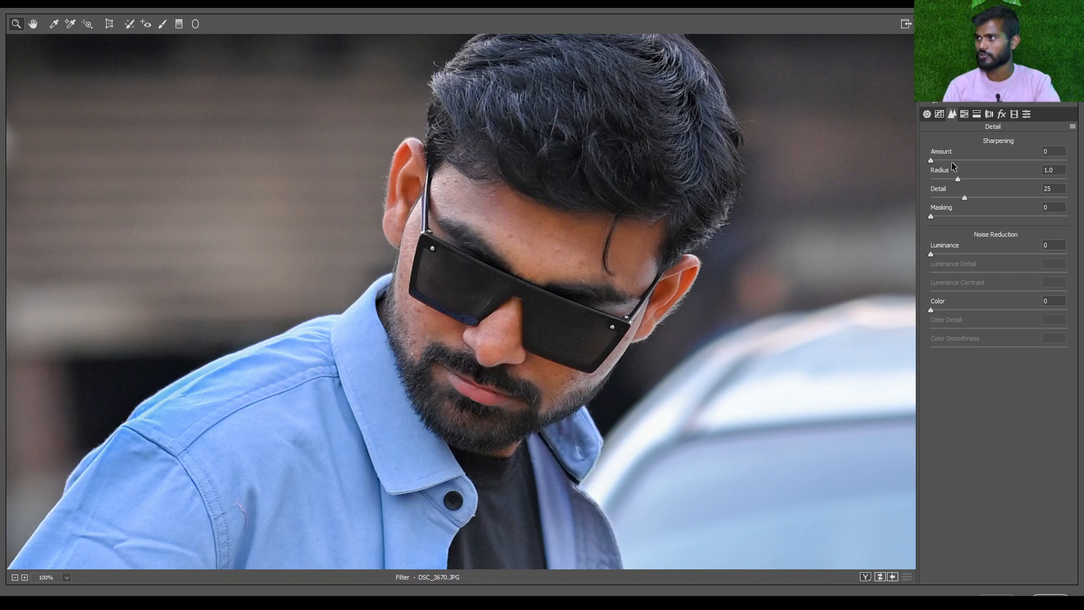
Try a sharpening Amount of 114 on the face, reset it to 0, and set it to 24
left_click_drag(934, 158, 1034, 170)
scroll(689, 271, "up", 3)
left_click_drag(786, 270, 650, 272)
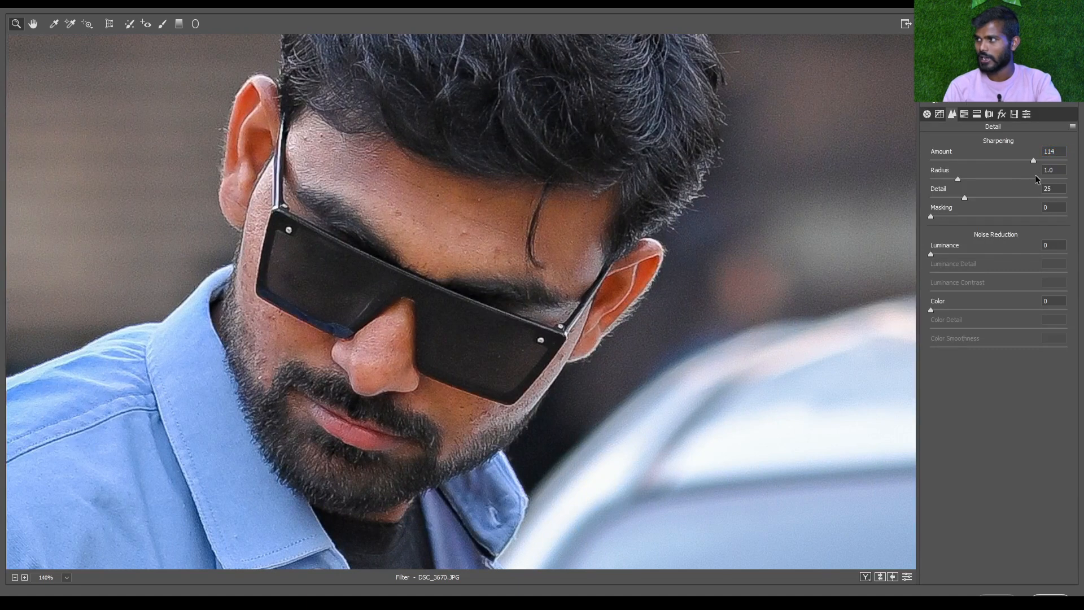
left_click_drag(957, 162, 926, 161)
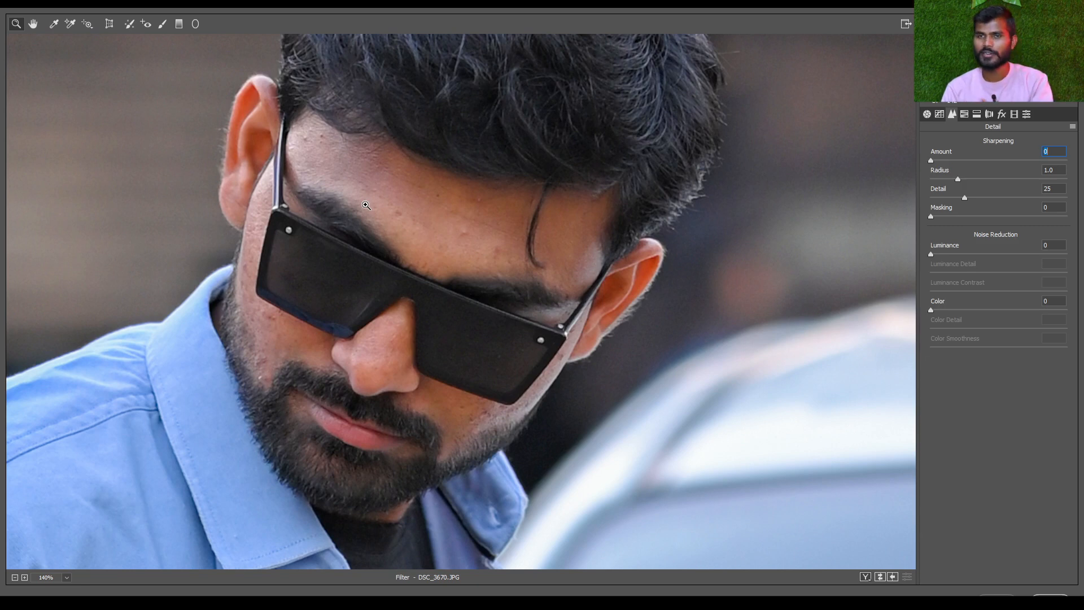
left_click(952, 161)
Try the sharpening Radius at 3.0 and at 0.5 while inspecting the man's sunglasses and ear up close
left_click_drag(959, 181, 1066, 180)
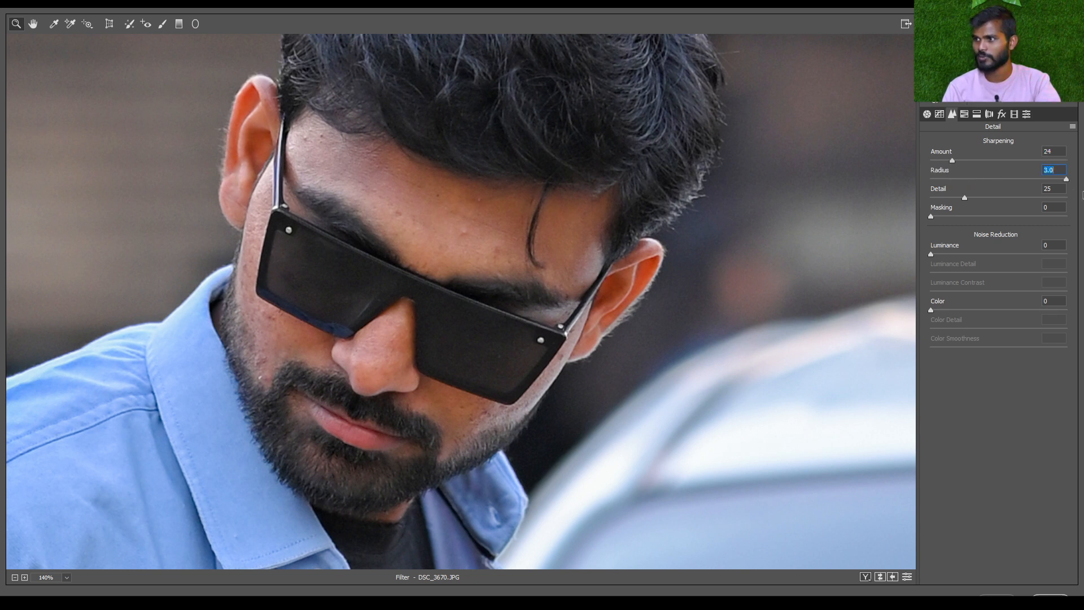
left_click(611, 306)
left_click(610, 306)
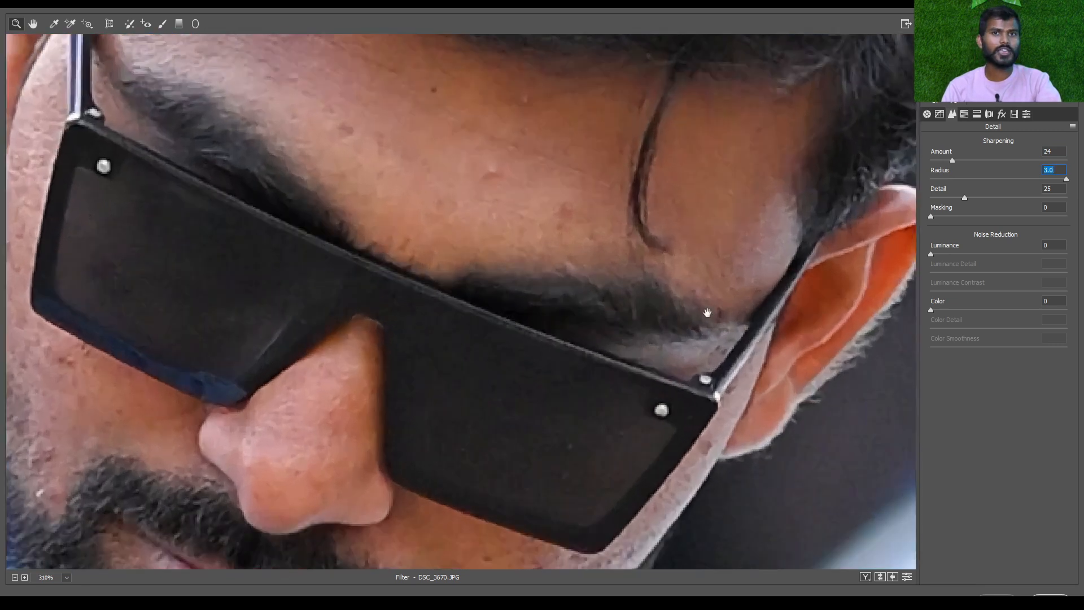
left_click_drag(707, 314, 469, 249)
left_click(579, 282)
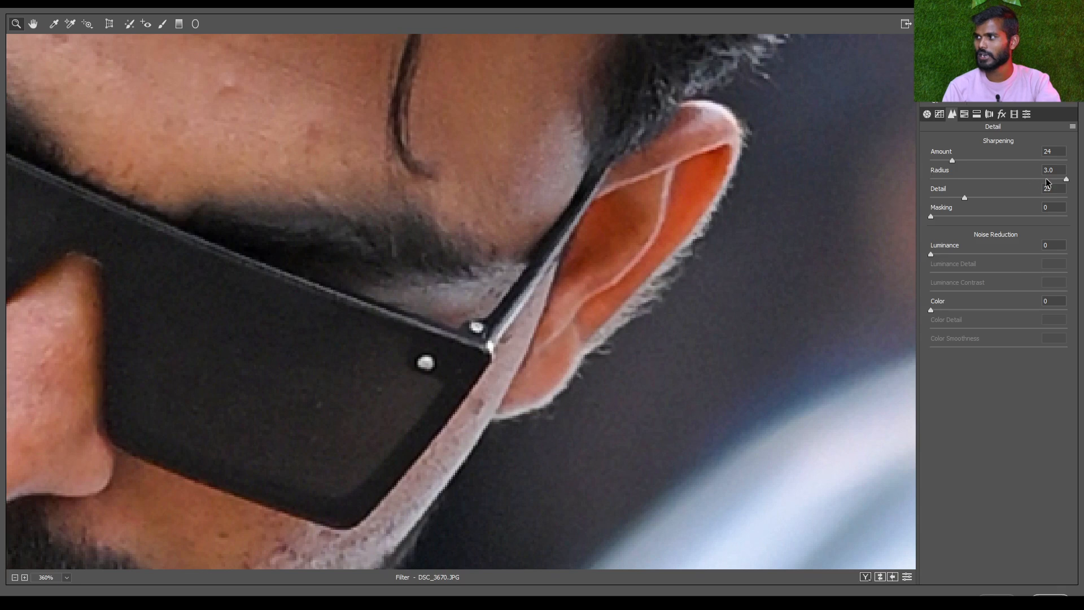
left_click_drag(1065, 180, 873, 187)
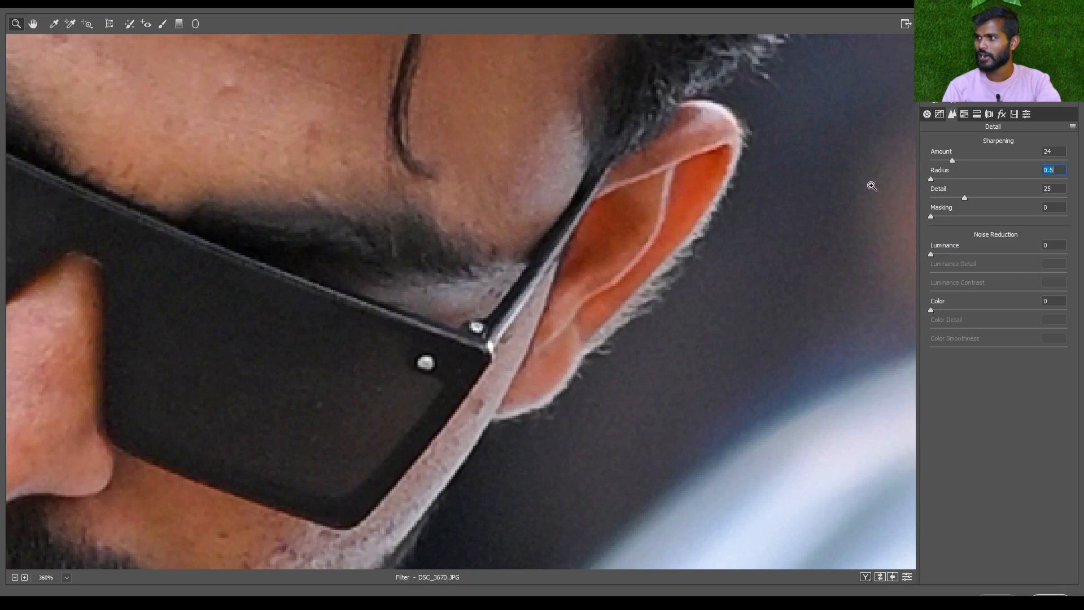
Try sharpening Radius values of 3.0, 0.6 and 2.2 around the ear, then 1.7 with the whole photo in view
left_click(691, 257)
left_click_drag(714, 235, 595, 225)
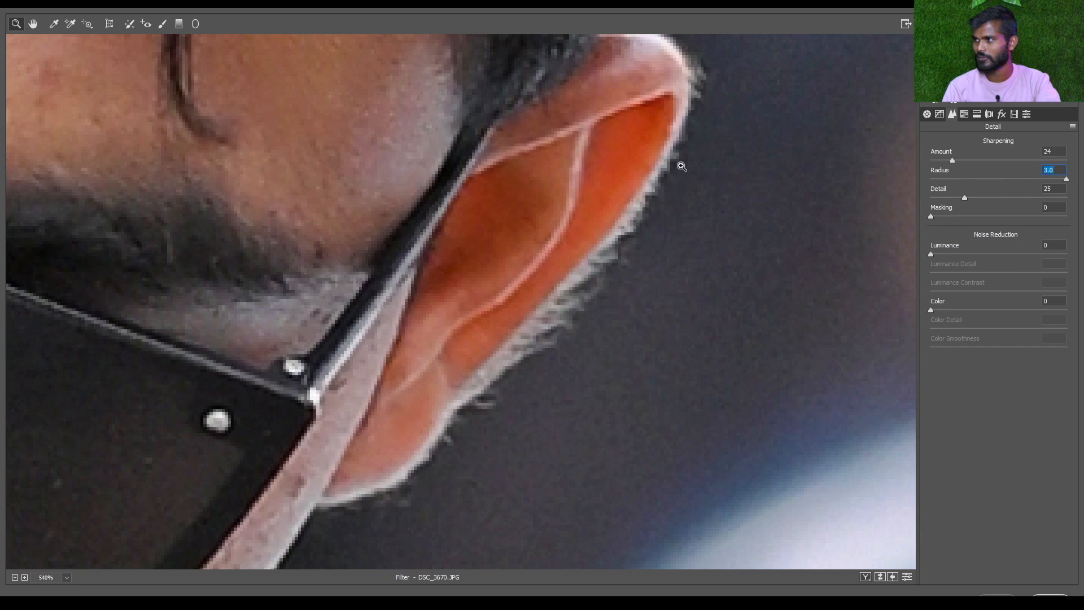
type("0.6")
key("Return")
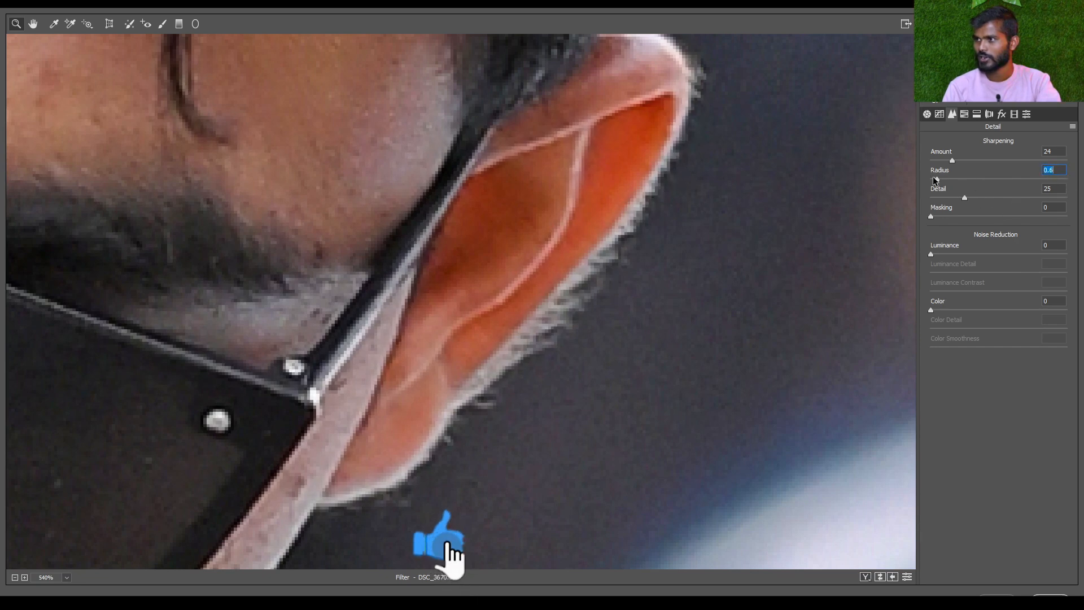
left_click_drag(934, 179, 1025, 187)
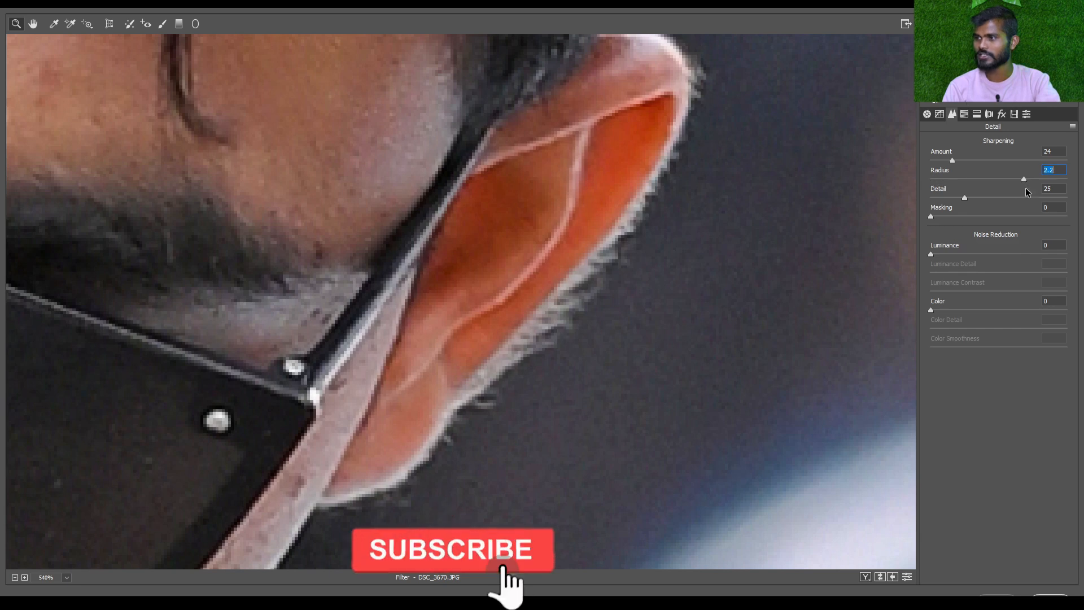
key("ctrl+0")
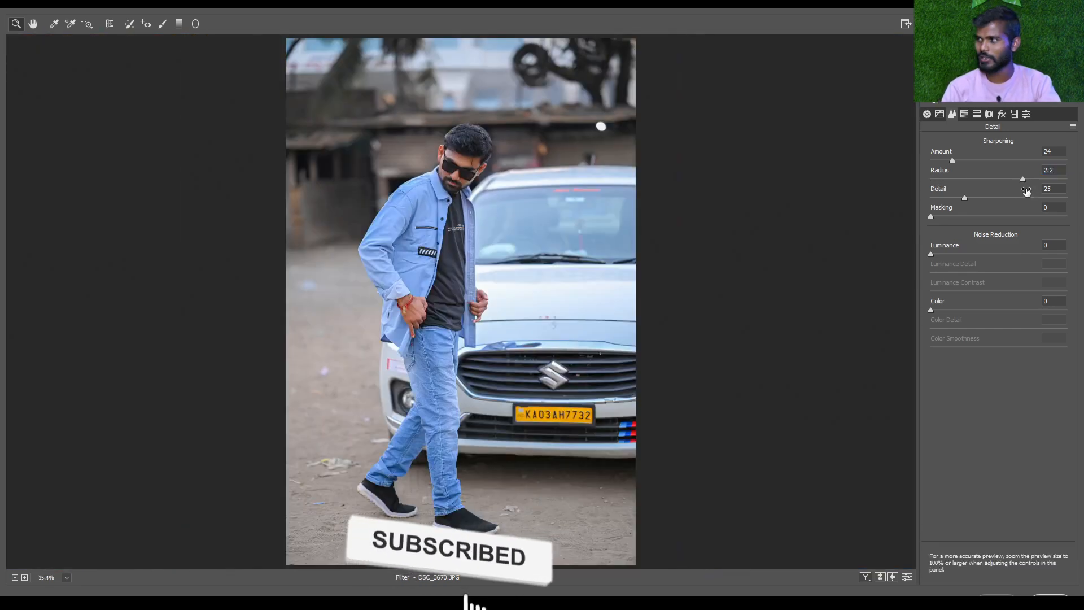
left_click_drag(1023, 179, 996, 179)
Try the maximum sharpening Amount of 150 with a Radius of 2.9 on the man's enlarged face
left_click_drag(390, 171, 375, 116)
left_click_drag(881, 151, 341, 271)
left_click_drag(397, 248, 344, 228)
left_click_drag(1015, 161, 1067, 161)
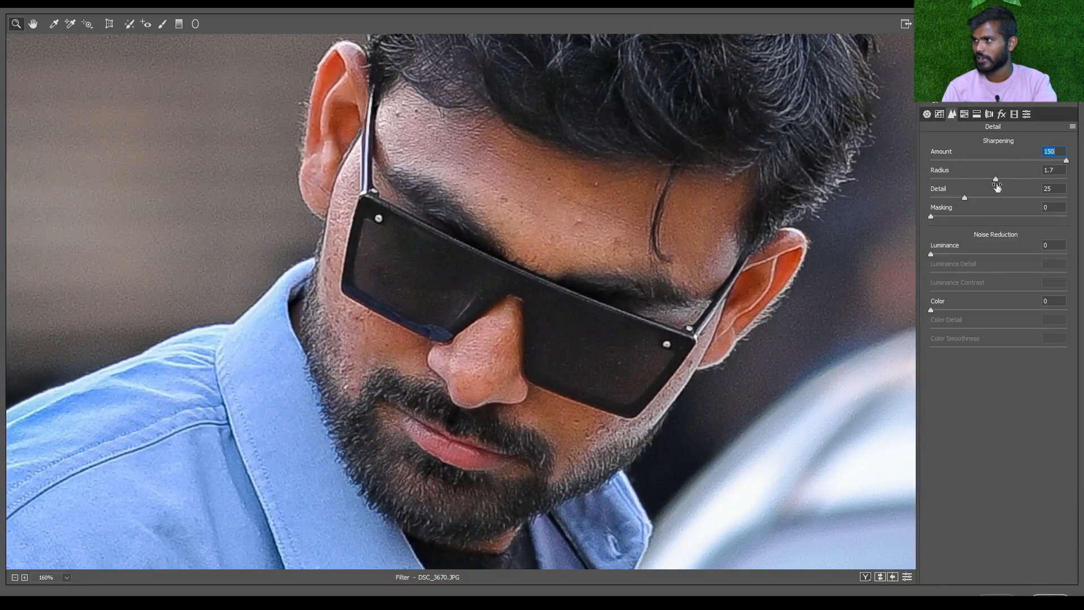
left_click_drag(1000, 179, 1060, 201)
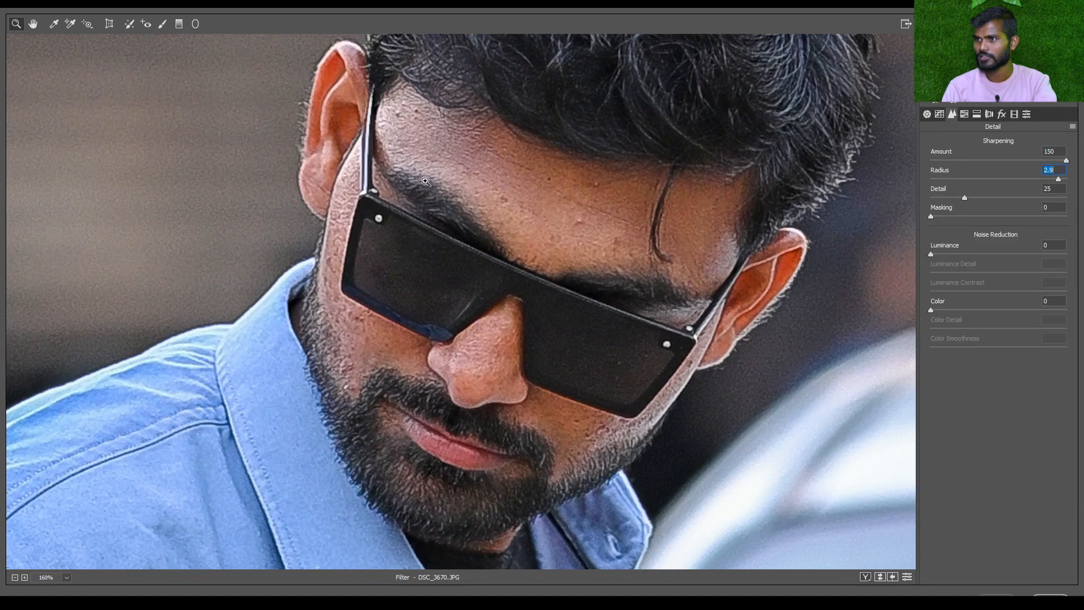
Try a sharpening Radius of 0.5 with Amount 0 and 48, and raise Detail to 55 and 100
left_click_drag(1028, 181, 860, 185)
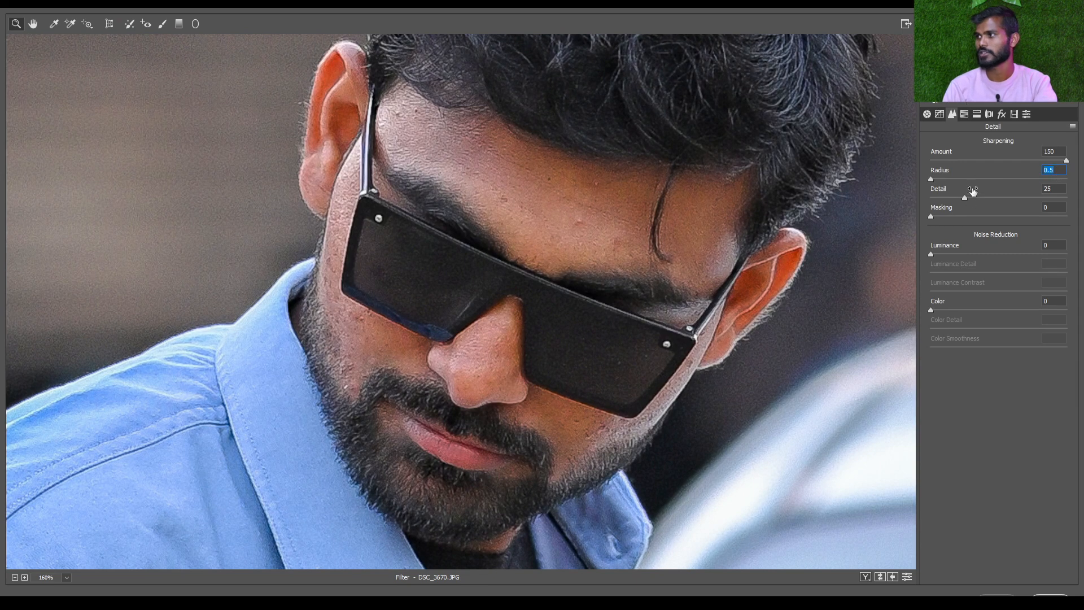
left_click_drag(974, 160, 722, 157)
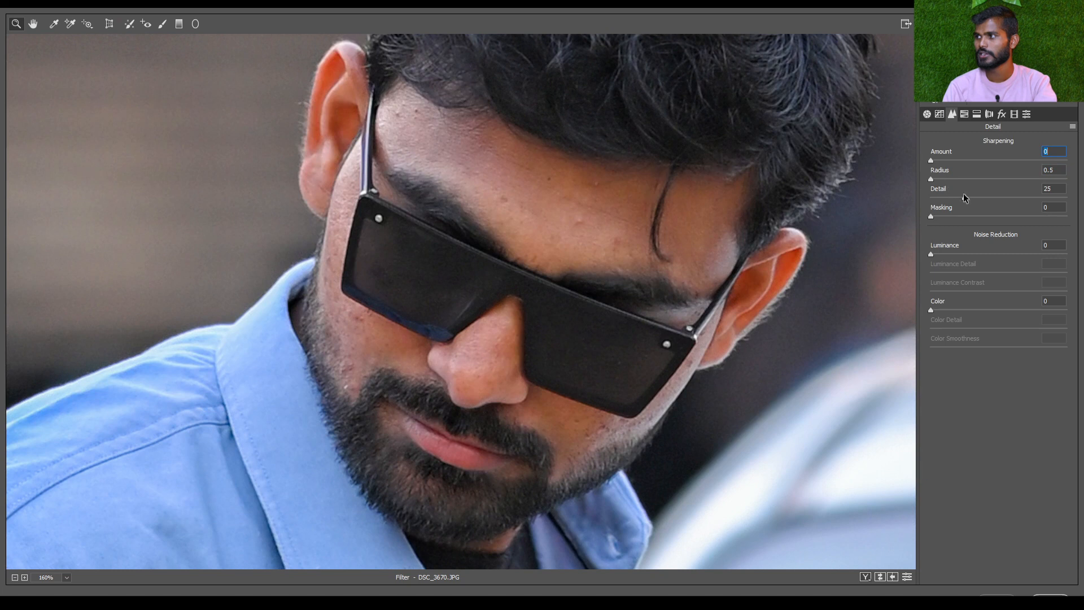
left_click_drag(970, 194, 1083, 209)
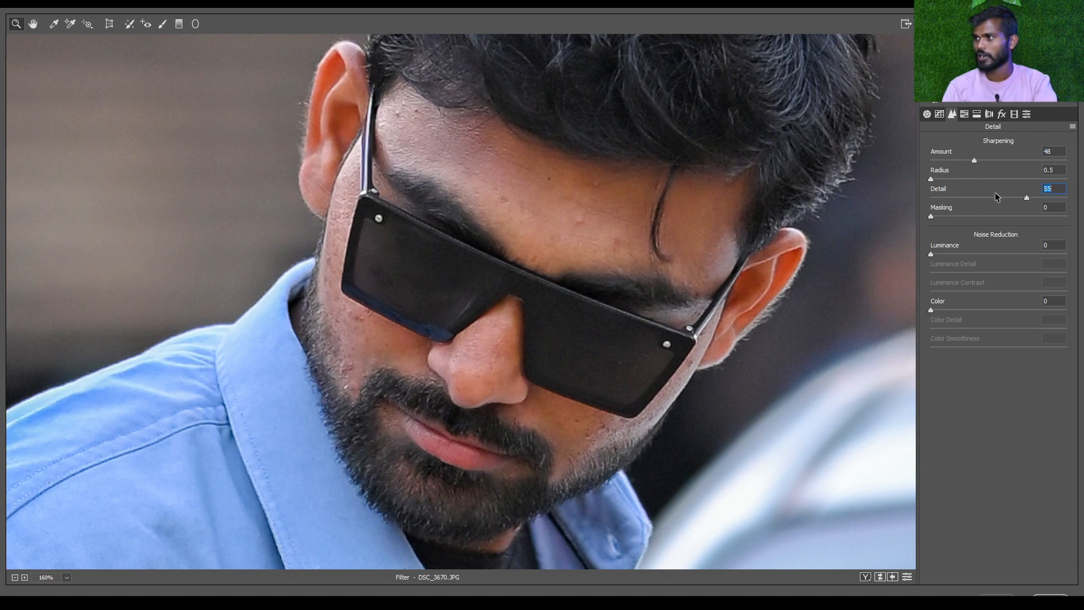
type("25")
key("Return")
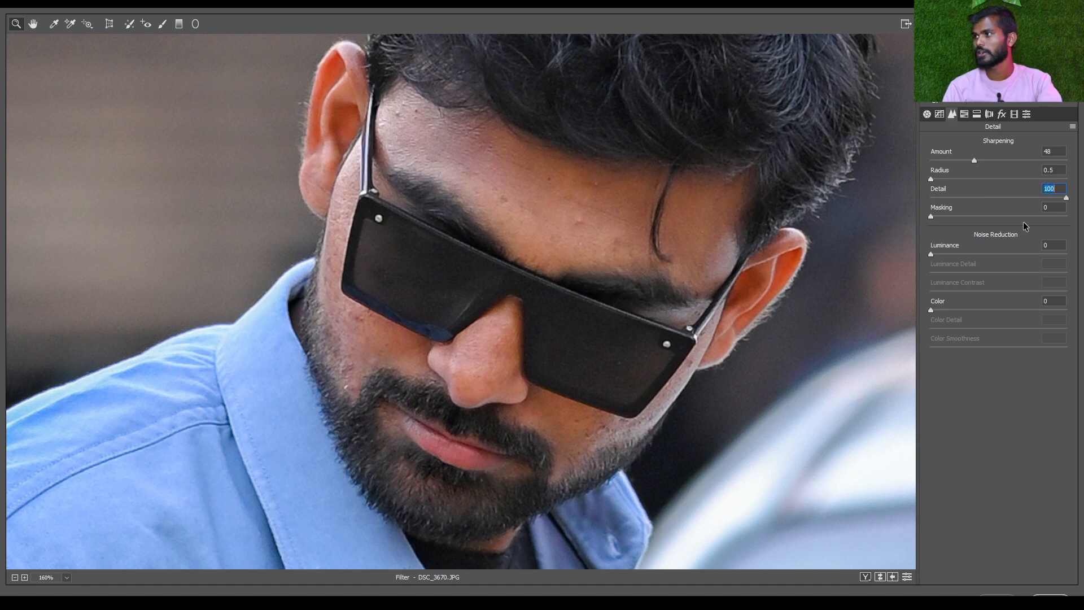
Undo the recent sharpening trials step by step
key("ctrl+alt+z")
key("ctrl+alt+z")
key("ctrl+alt+z")
key("ctrl+alt+z")
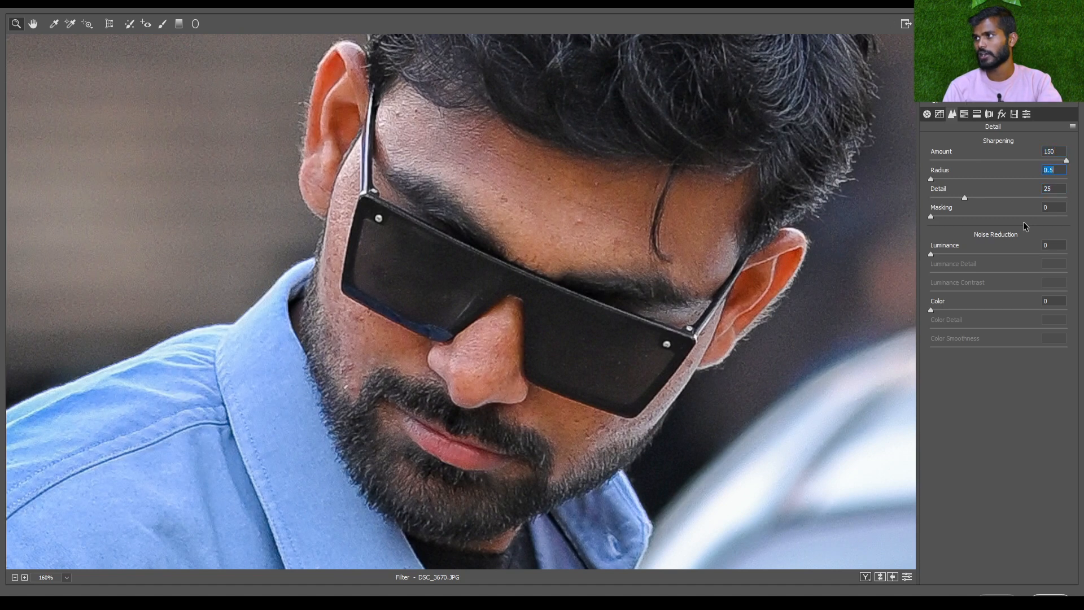
key("ctrl+alt+z")
key("ctrl+alt+z")
key("ctrl+alt+z")
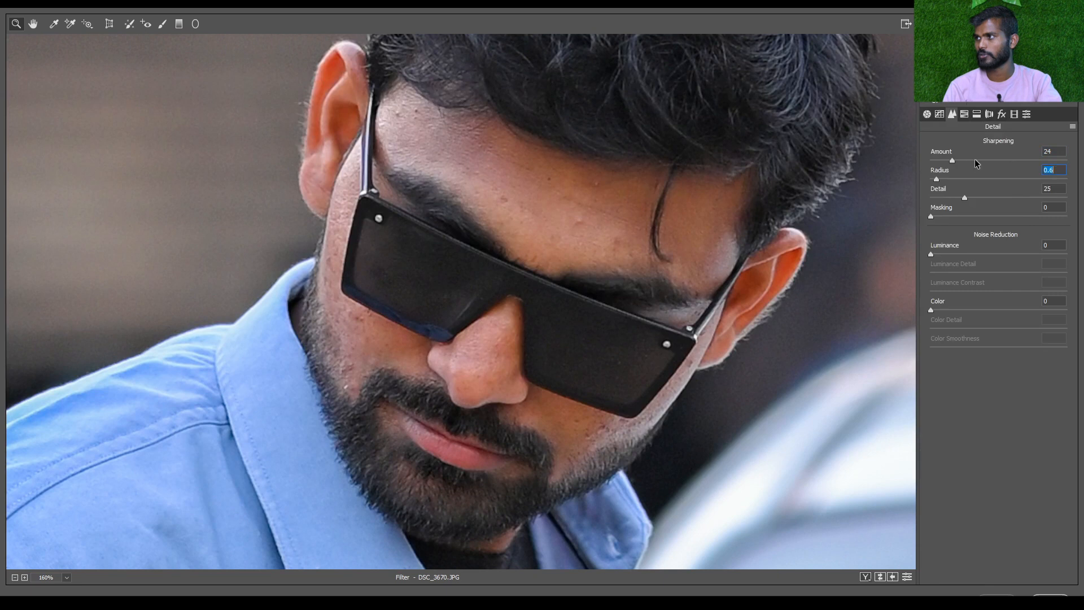
Set the sharpening Amount to 0, Radius to 0.5 and Detail to 0
key("ctrl+alt+z")
key("ctrl+alt+z")
key("ctrl+alt+z")
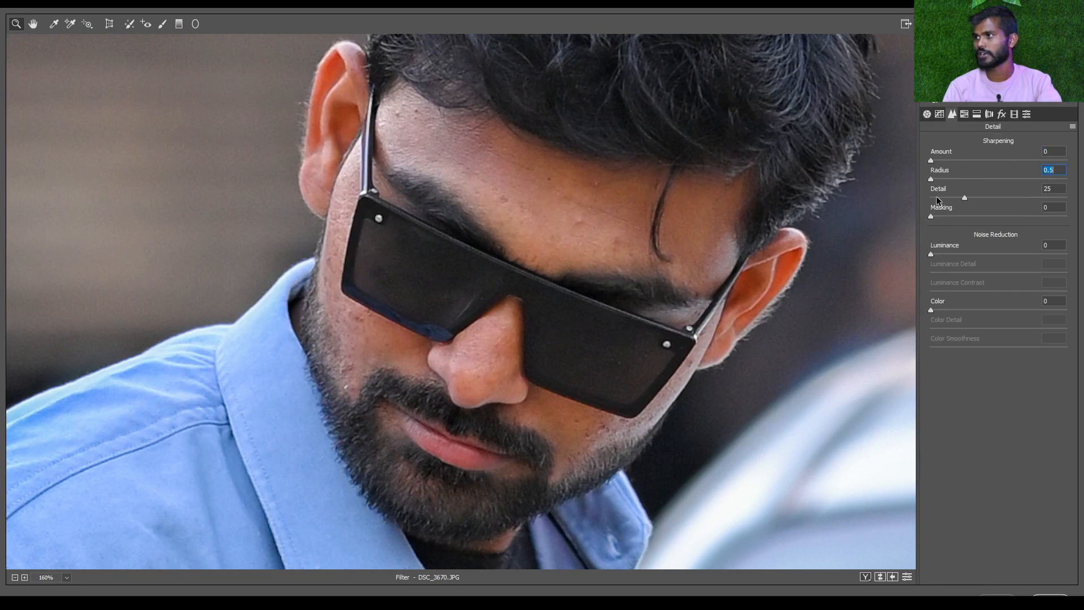
scroll(833, 241, "down", 4)
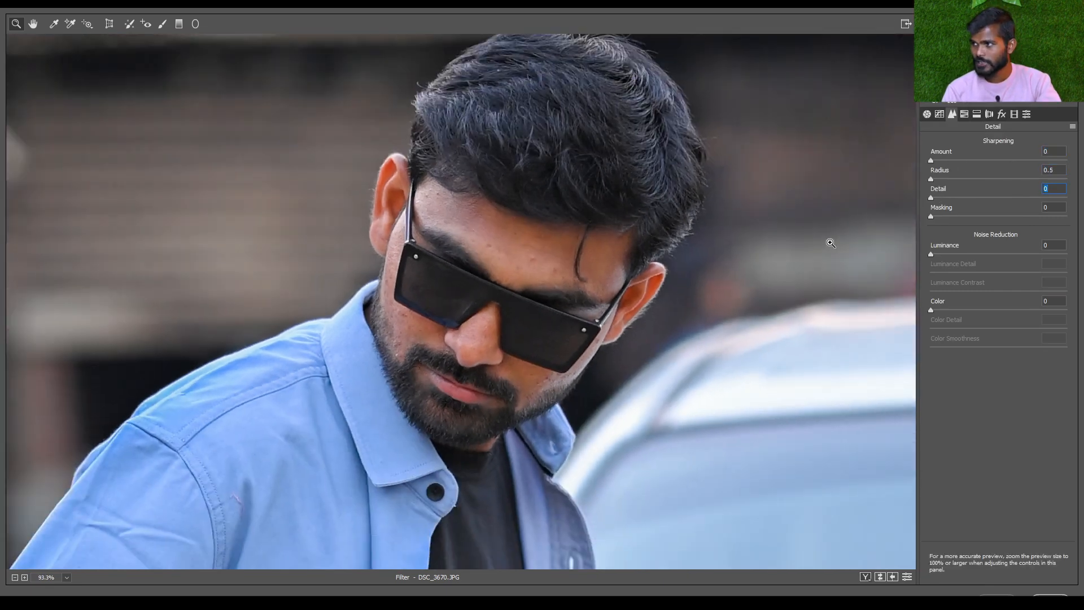
Try a Luminance noise reduction of 63 while inspecting the man's hair, ear and skin, and reset it to 0
scroll(859, 244, "up", 2)
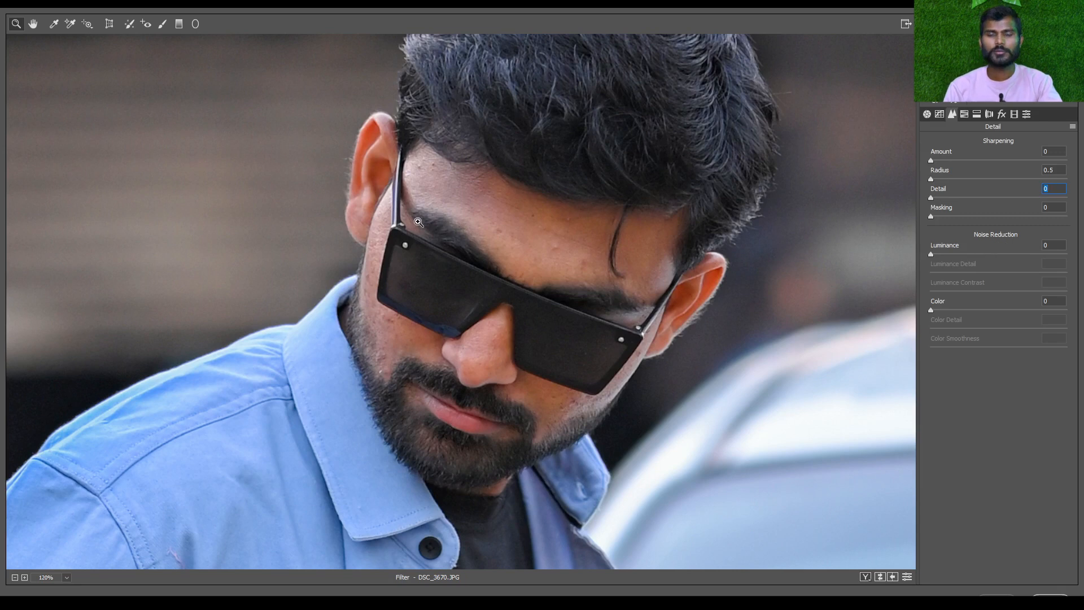
scroll(239, 211, "up", 4)
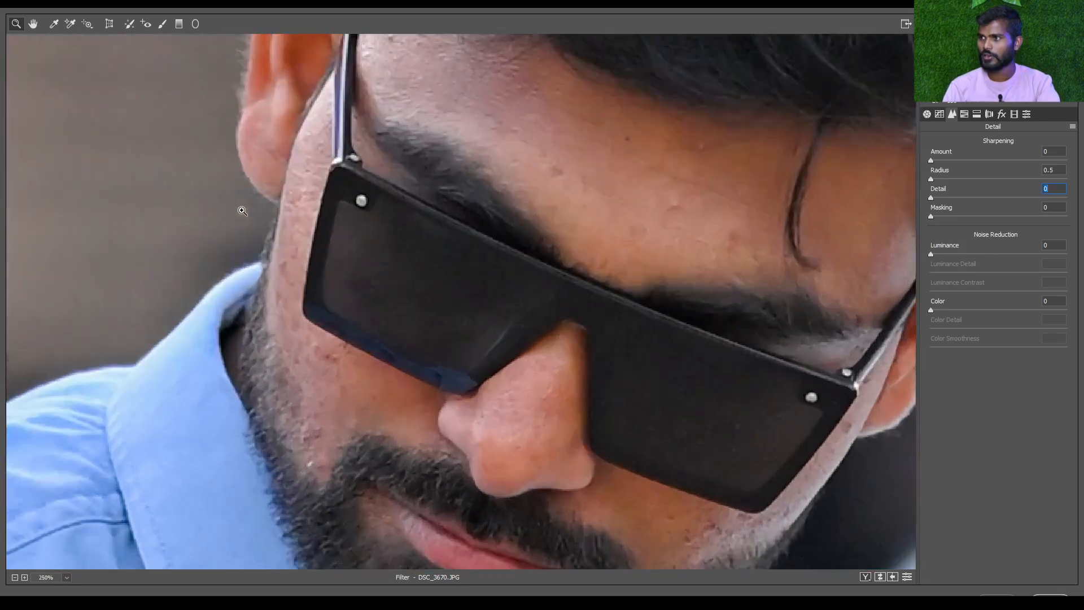
left_click_drag(627, 166, 326, 367)
scroll(528, 433, "up", 2)
left_click_drag(533, 431, 155, 238)
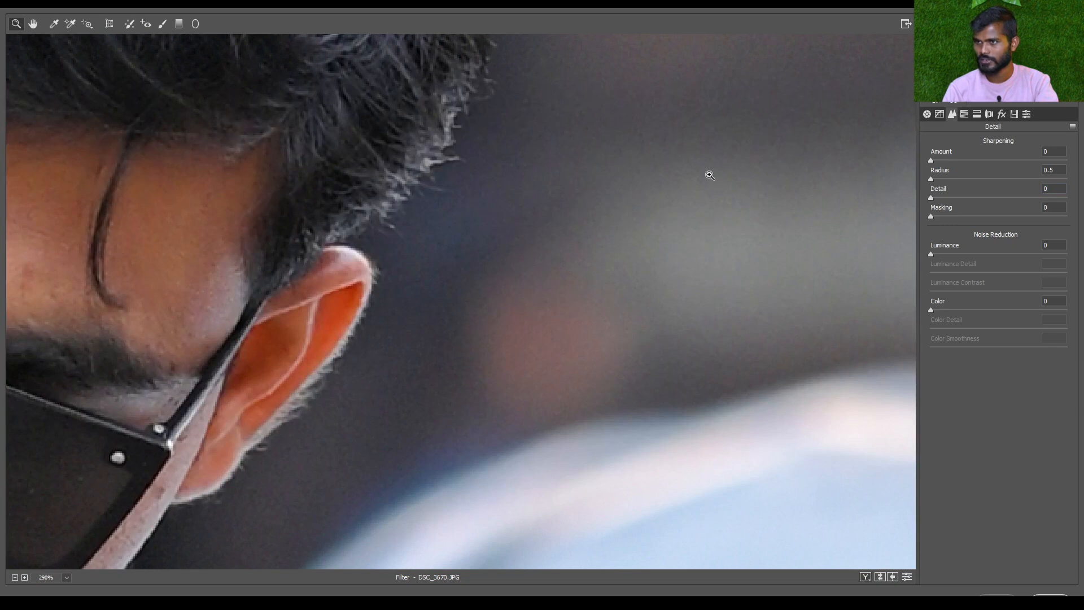
scroll(589, 281, "down", 1)
left_click_drag(277, 298, 503, 324)
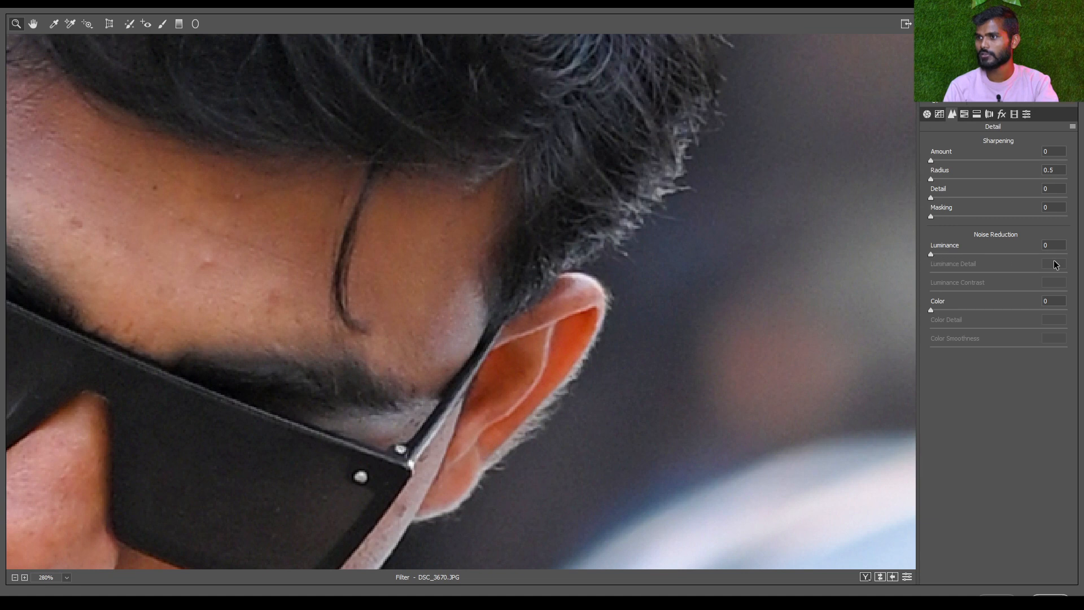
left_click_drag(933, 253, 1018, 253)
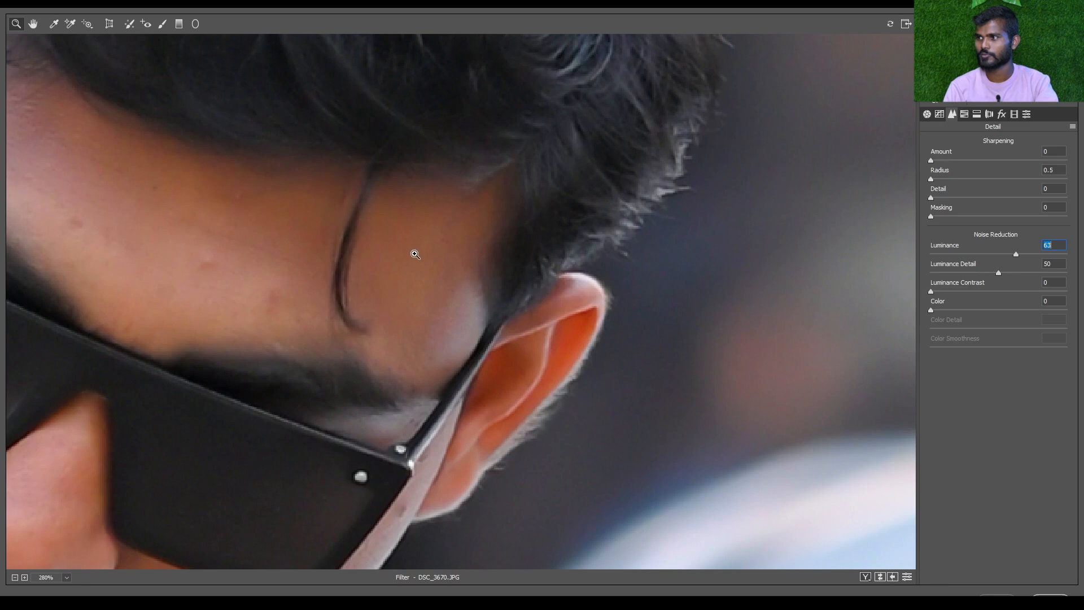
left_click_drag(731, 212, 552, 328)
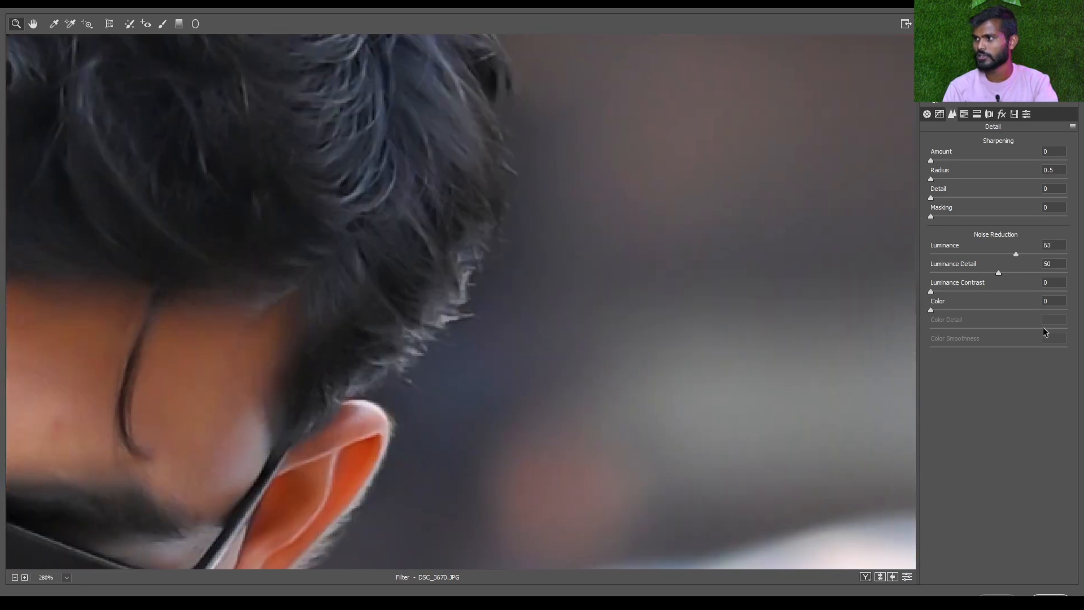
double_click(950, 253)
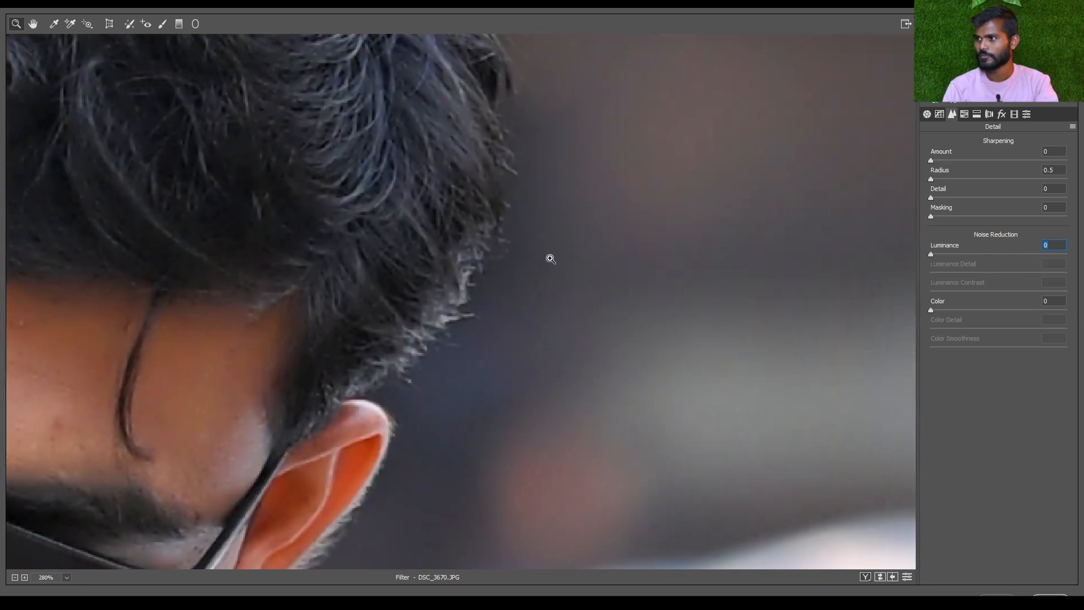
Try Luminance noise reduction at 14 and 66, check it on the zoomed-out photo, and reset it to 0
left_click_drag(942, 255, 952, 255)
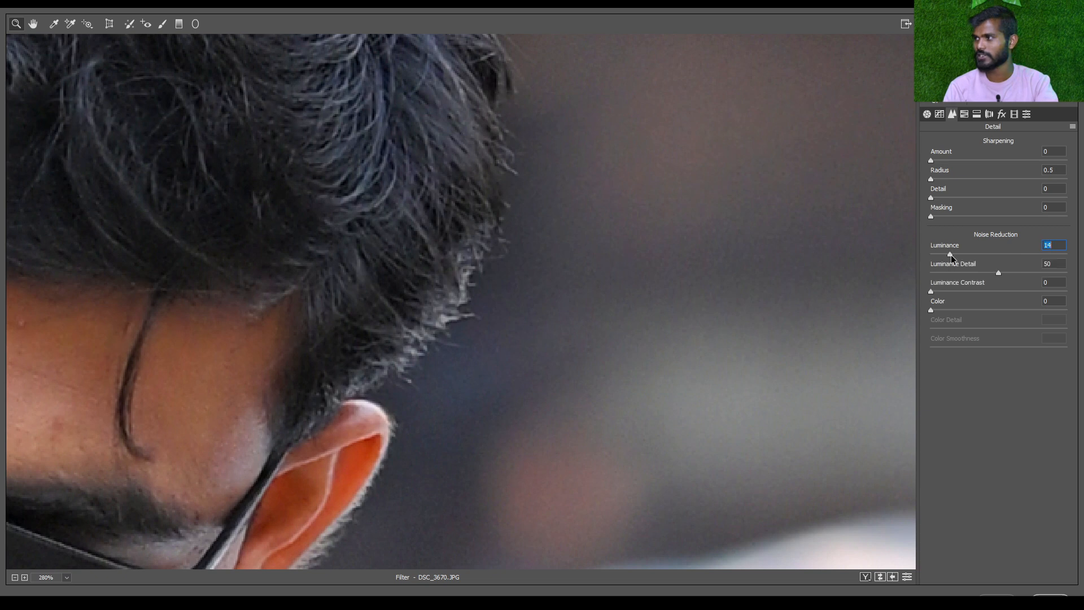
left_click_drag(1016, 260, 1021, 260)
key("ctrl+0")
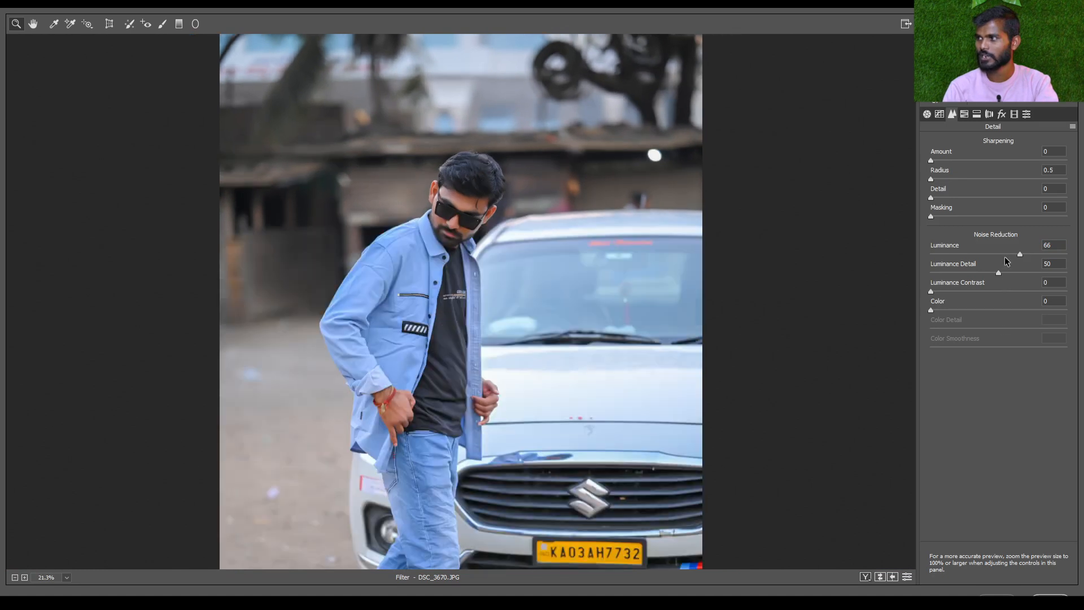
double_click(1004, 256)
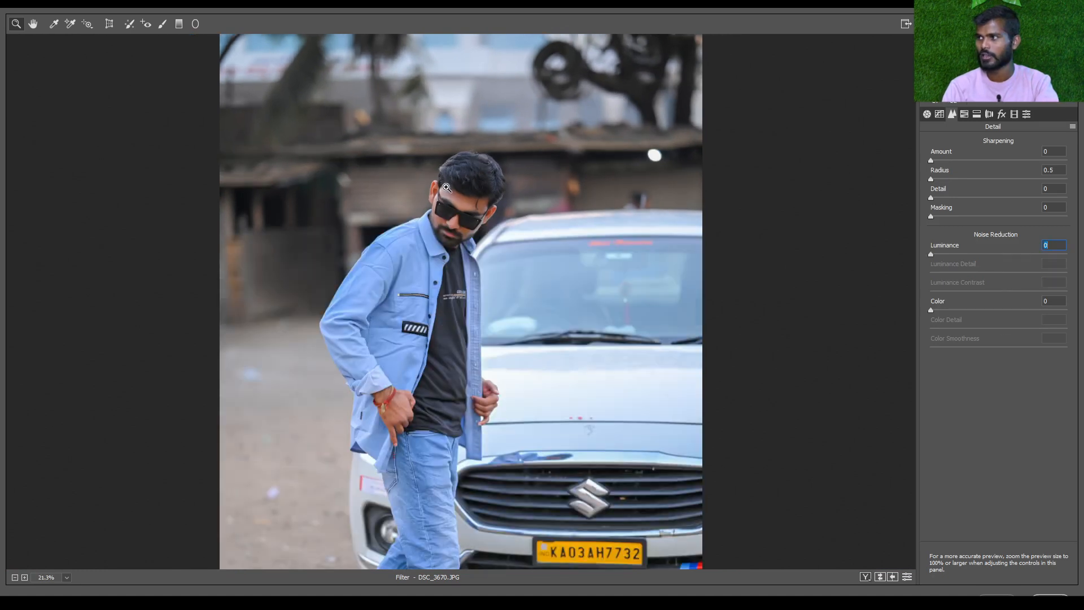
Try a Luminance noise reduction of 100, inspect the man's face and hair up close, and reset it to 0
left_click_drag(977, 255, 1083, 263)
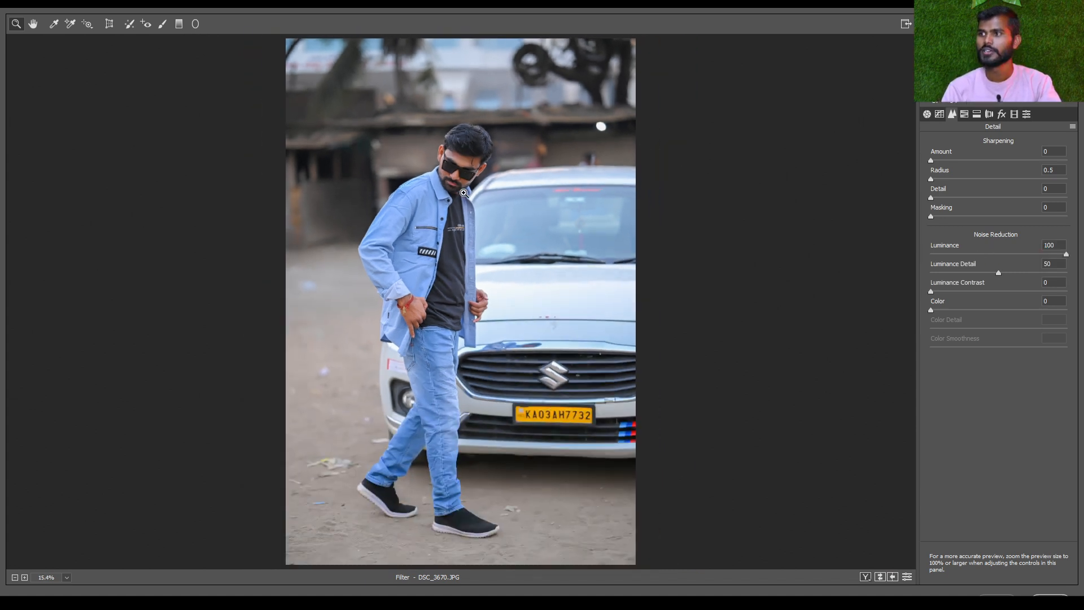
scroll(464, 191, "up", 10)
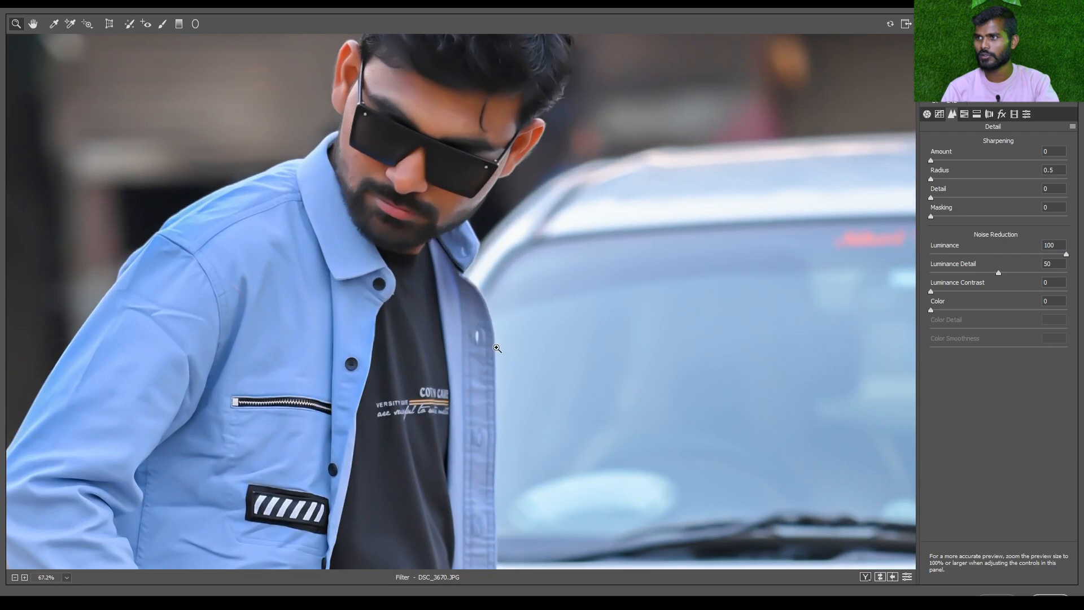
scroll(497, 348, "up", 5)
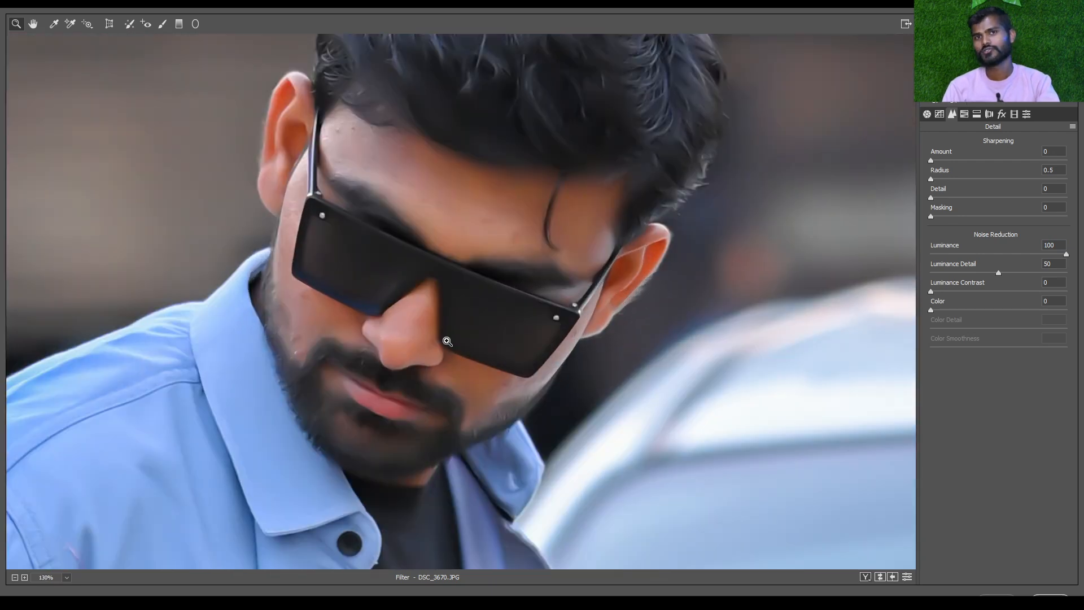
left_click_drag(467, 218, 473, 314)
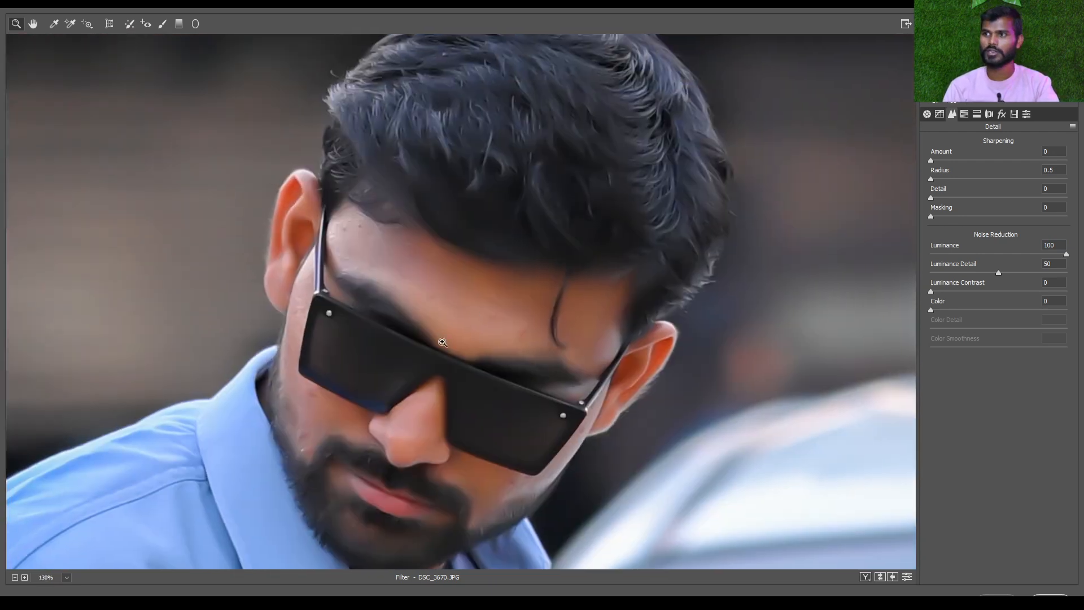
scroll(384, 258, "up", 2)
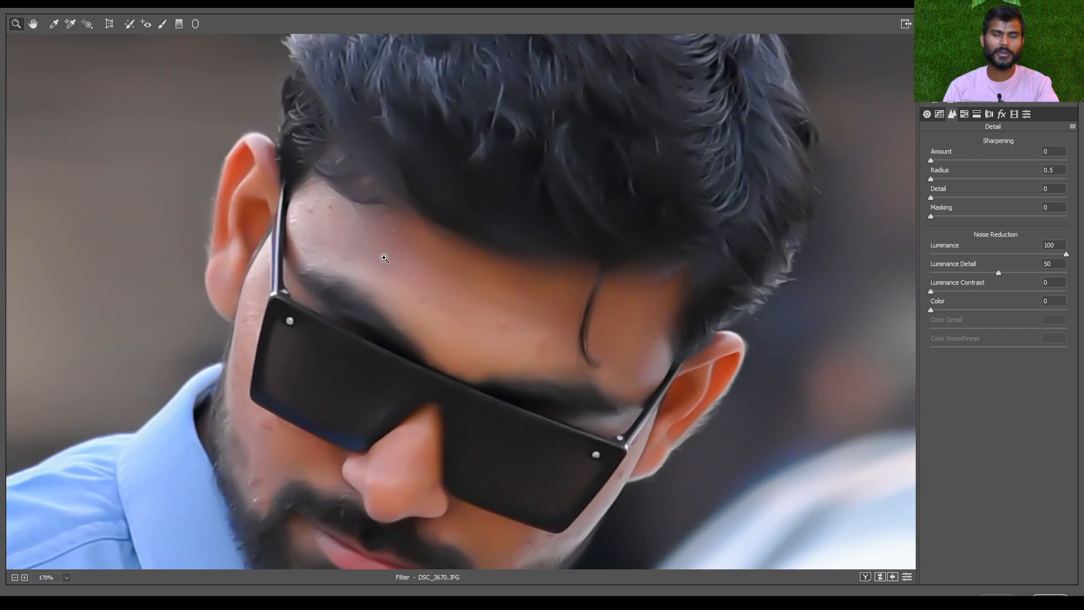
scroll(384, 258, "down", 3)
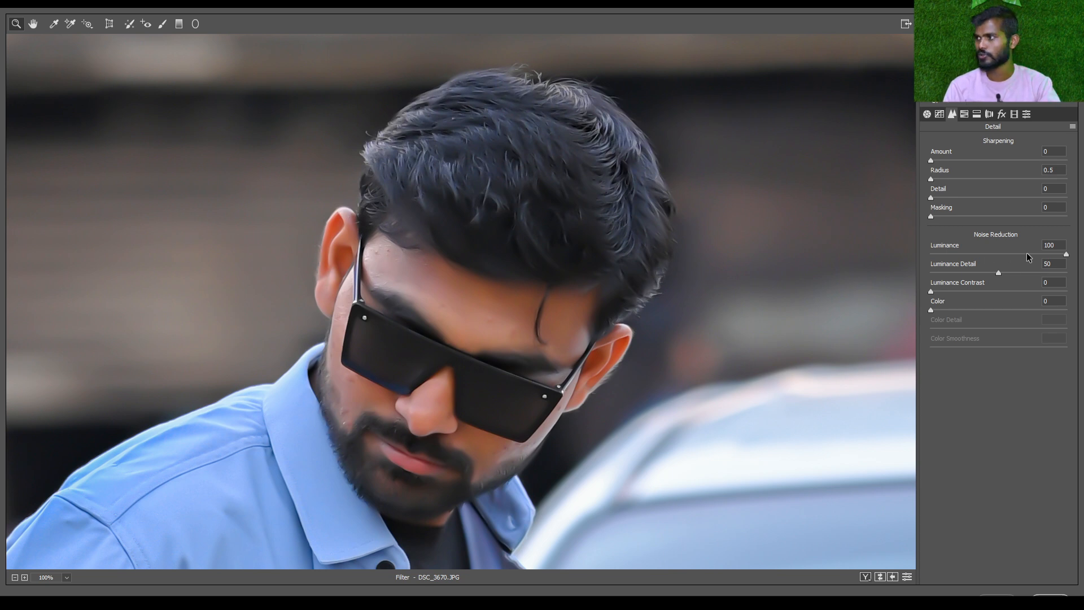
left_click_drag(1027, 253, 927, 250)
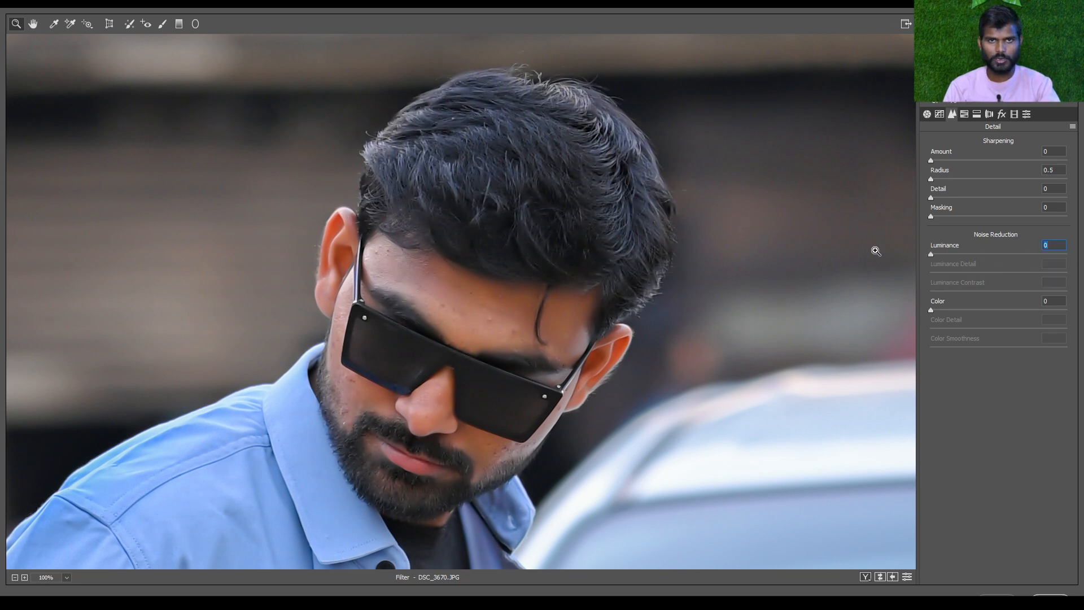
Set the noise reduction Luminance to 34 and Luminance Detail to 39, and check the whole photo
left_click_drag(953, 257, 989, 257)
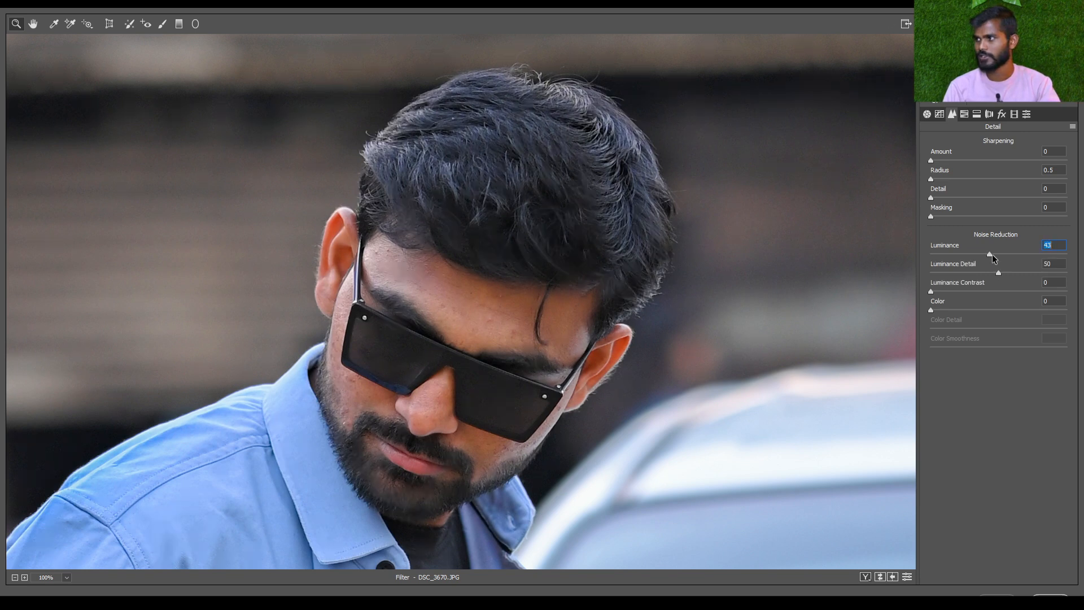
left_click_drag(987, 255, 977, 254)
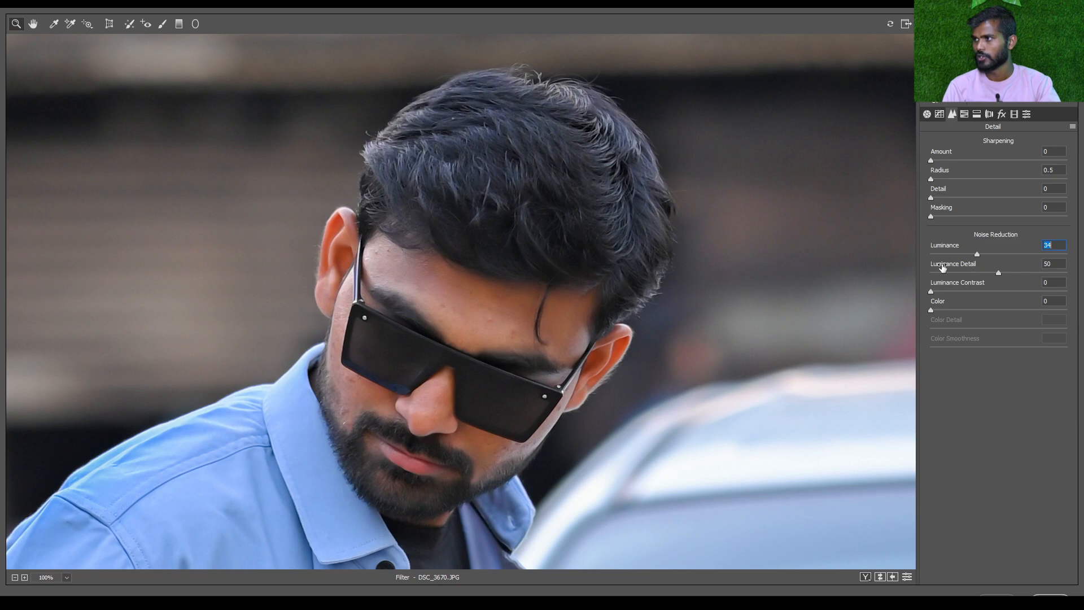
scroll(530, 248, "up", 2)
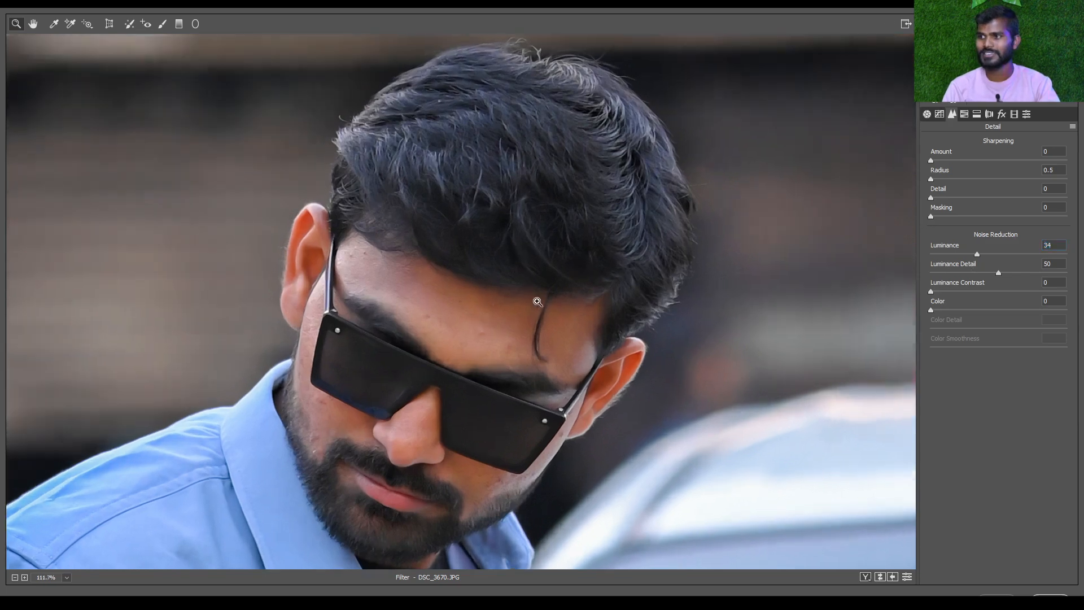
left_click_drag(1018, 273, 968, 271)
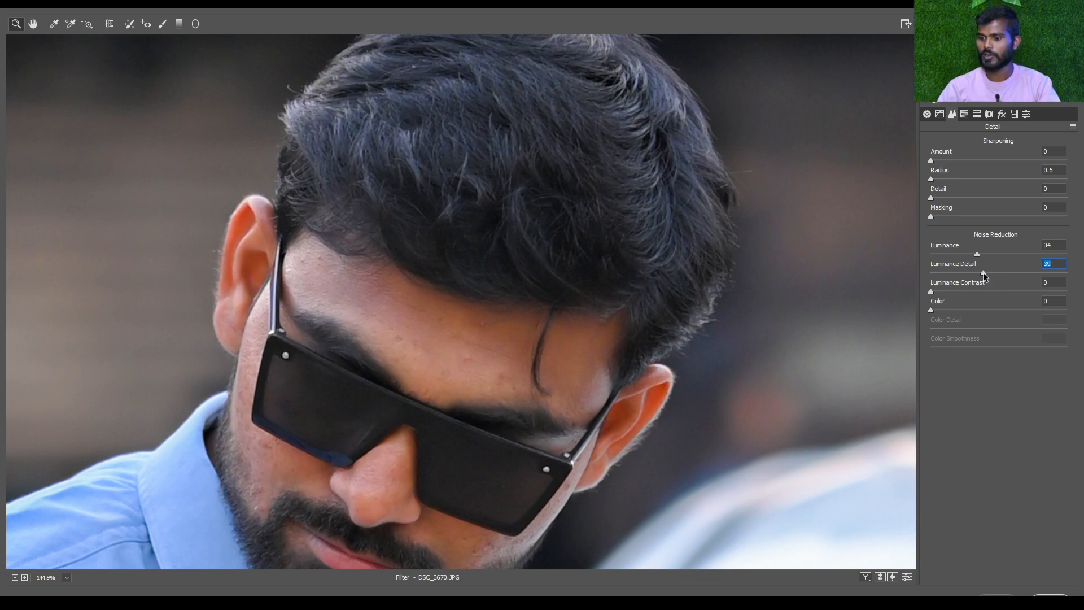
key("ctrl+0")
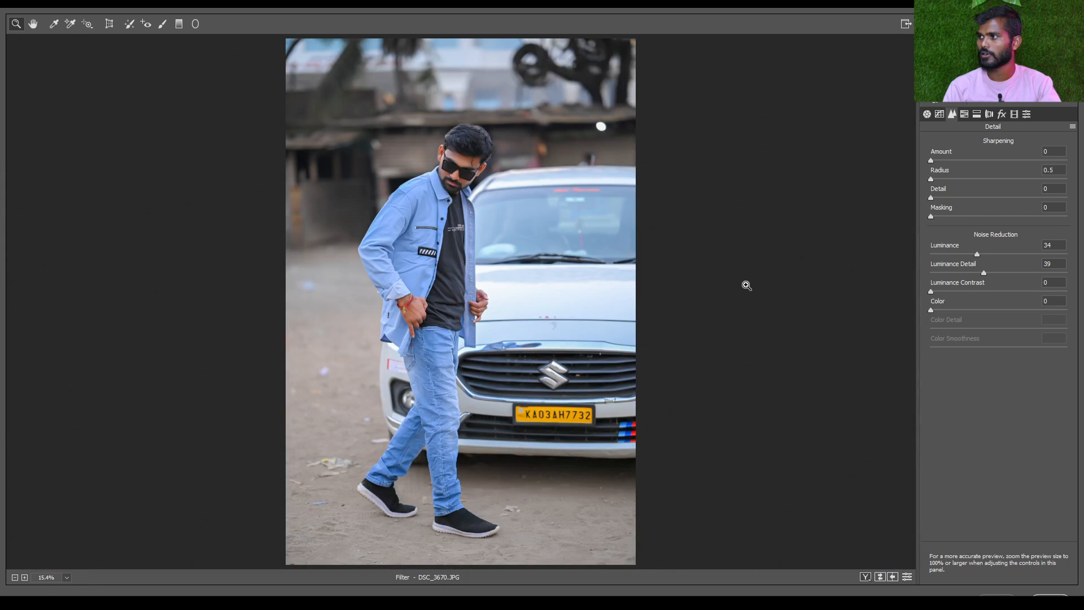
Open the HSL adjustments and look through the Hue, Saturation and Luminance settings, returning to Hue
left_click(965, 114)
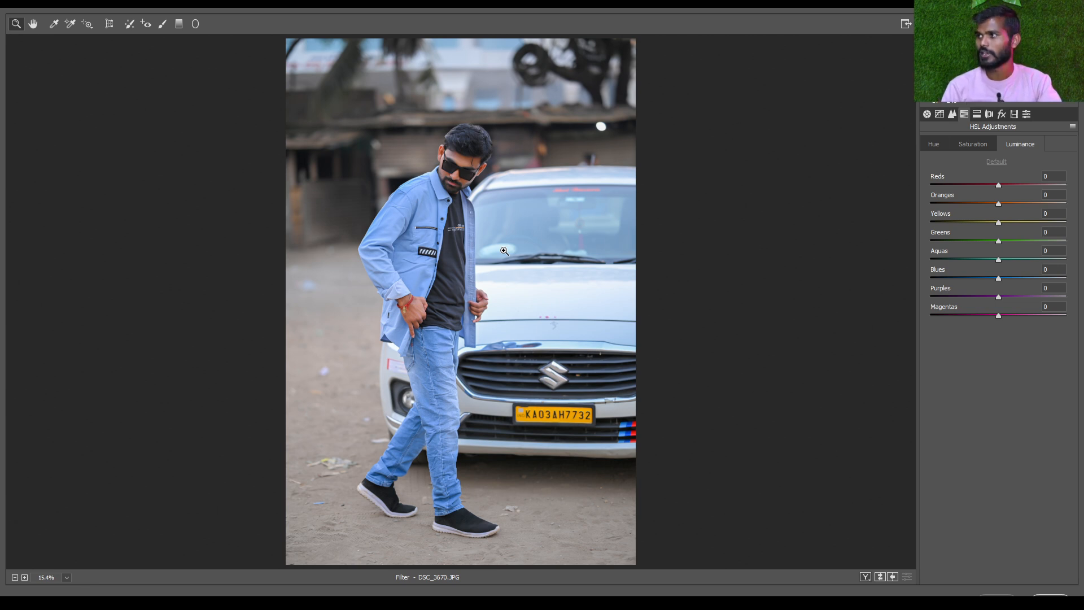
left_click(939, 143)
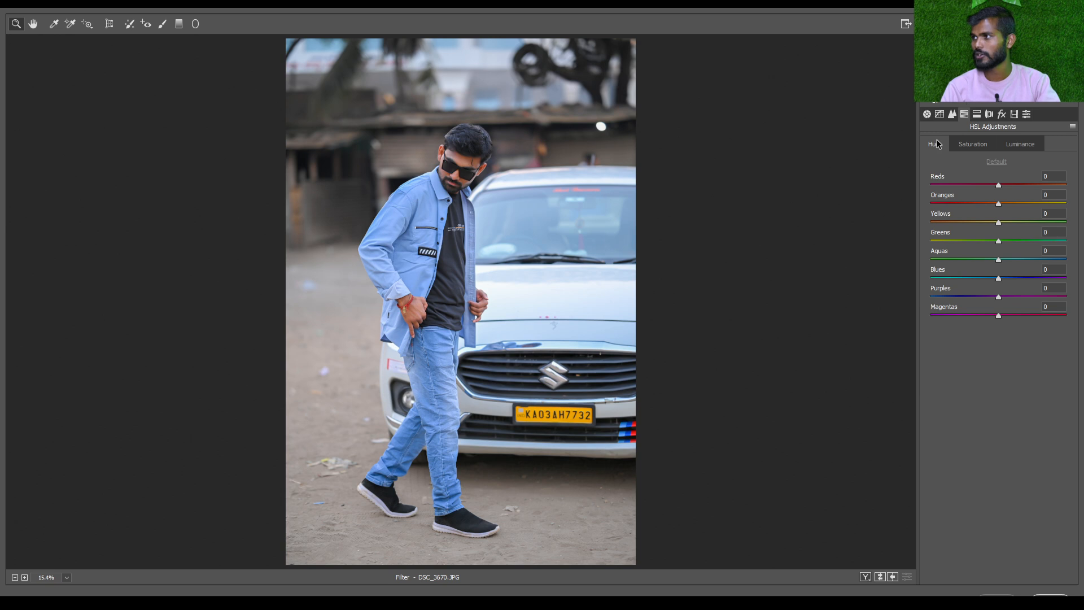
left_click(982, 146)
left_click(1019, 144)
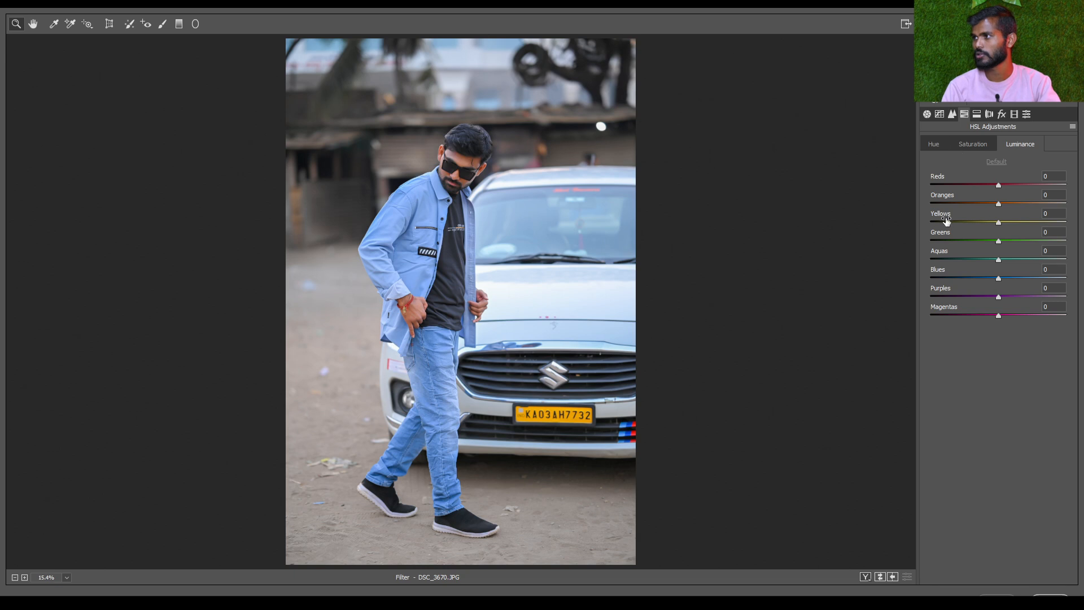
left_click(935, 145)
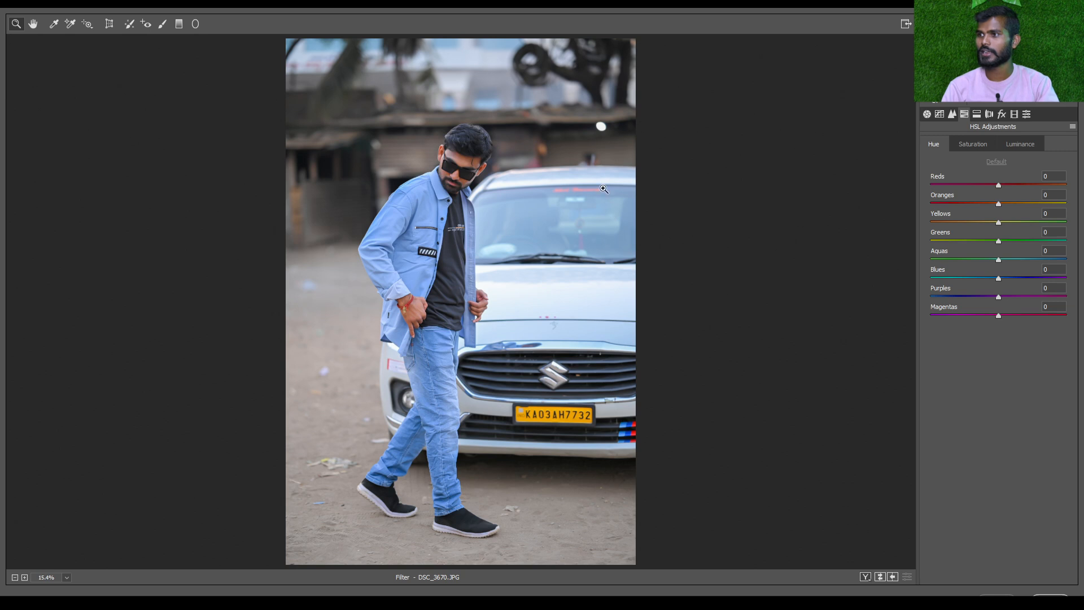
Try the Reds hue at +95, -100 and +100 while inspecting the man's skin, and reset it to 0
left_click(498, 276)
scroll(498, 276, "down", 3)
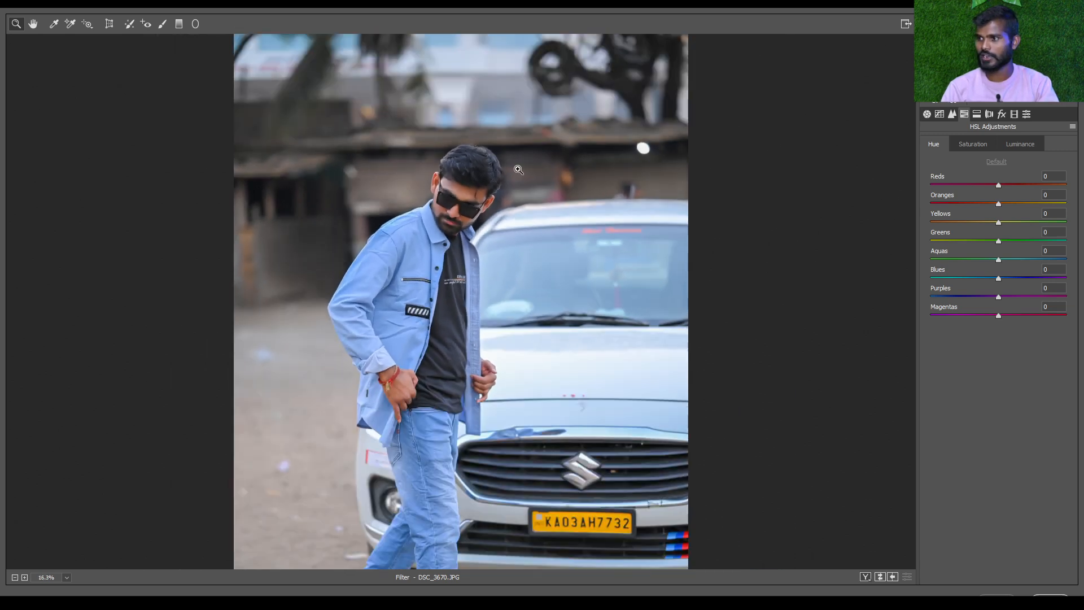
scroll(598, 323, "up", 1)
scroll(598, 323, "up", 2)
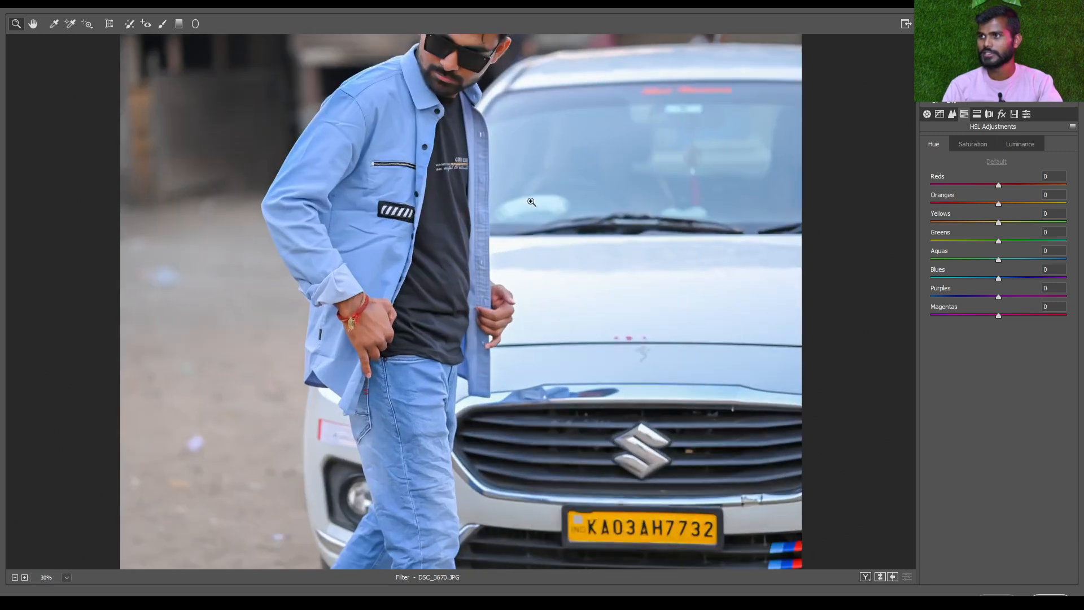
left_click_drag(518, 194, 519, 260)
scroll(519, 260, "up", 5)
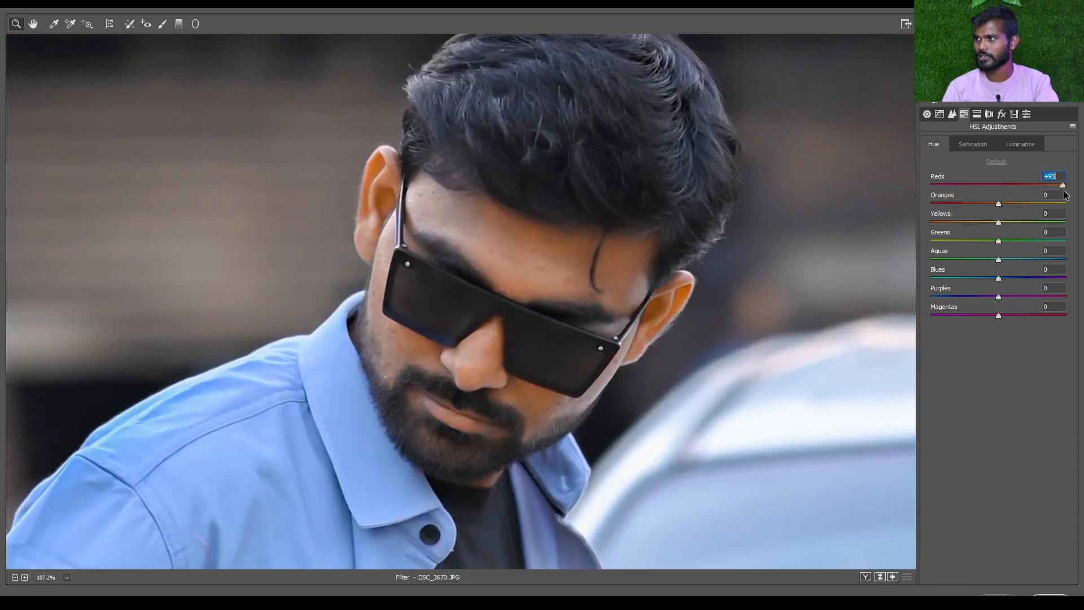
left_click_drag(1025, 189, 796, 212)
scroll(414, 271, "down", 3)
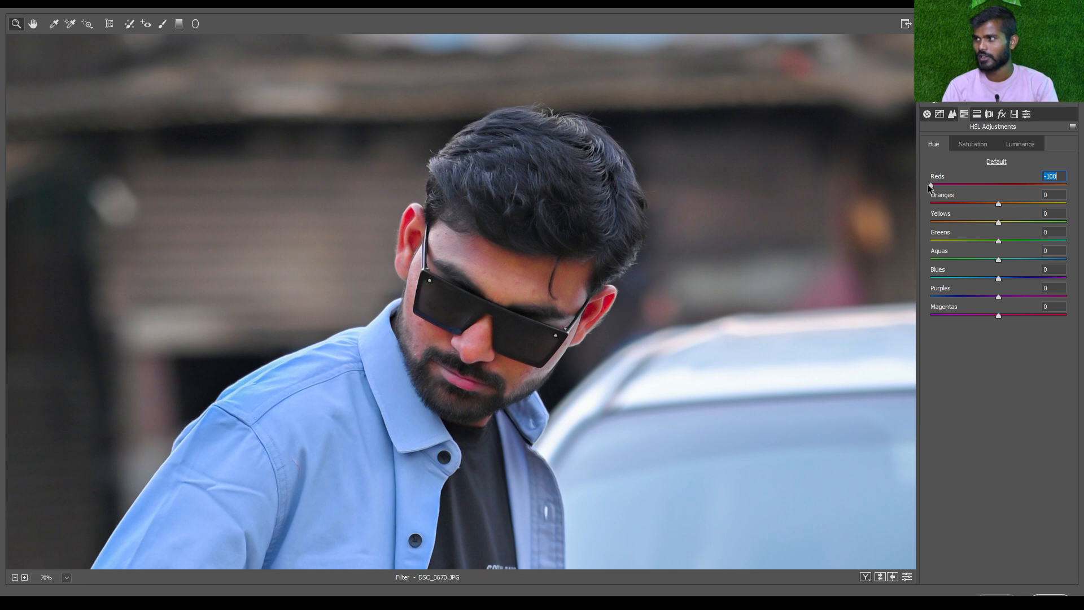
left_click_drag(934, 188, 1066, 186)
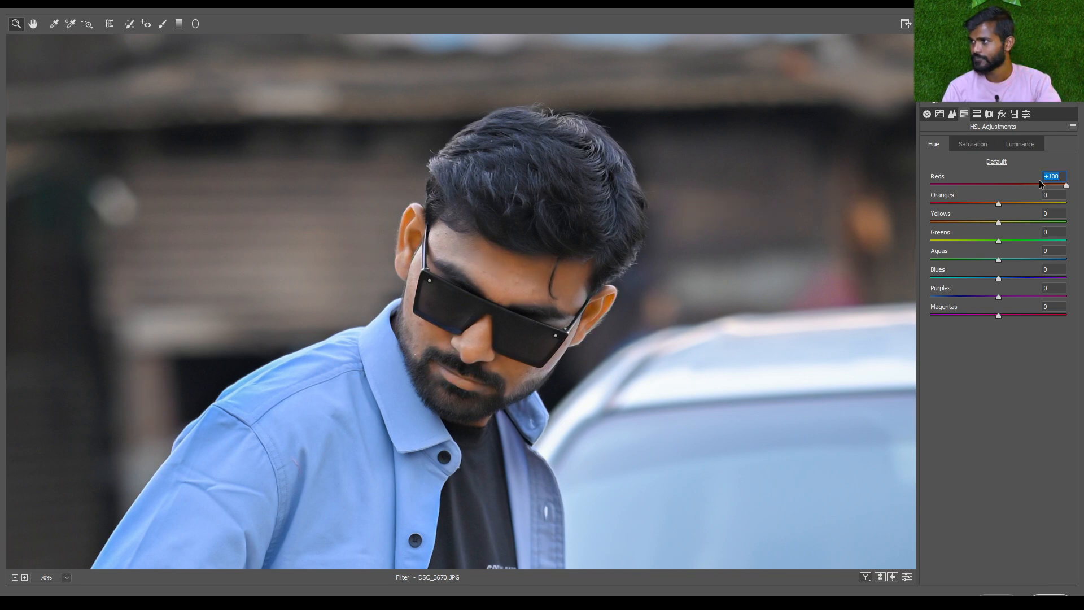
type("0")
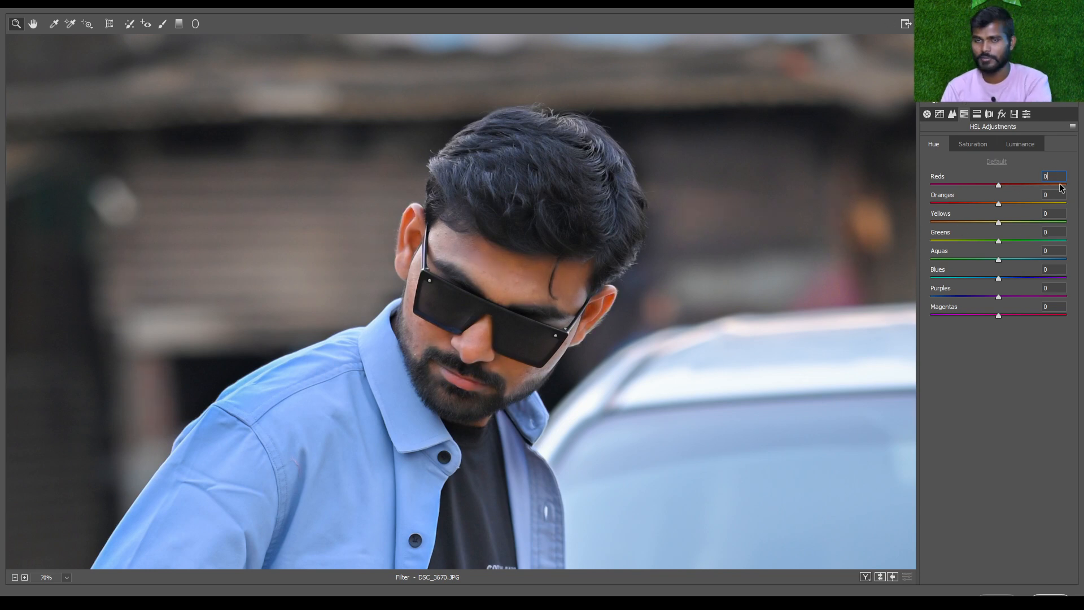
Try the Oranges hue at -100 and +2 on the man's skin, reset it to 0 and view the whole photo
left_click_drag(1043, 213, 862, 226)
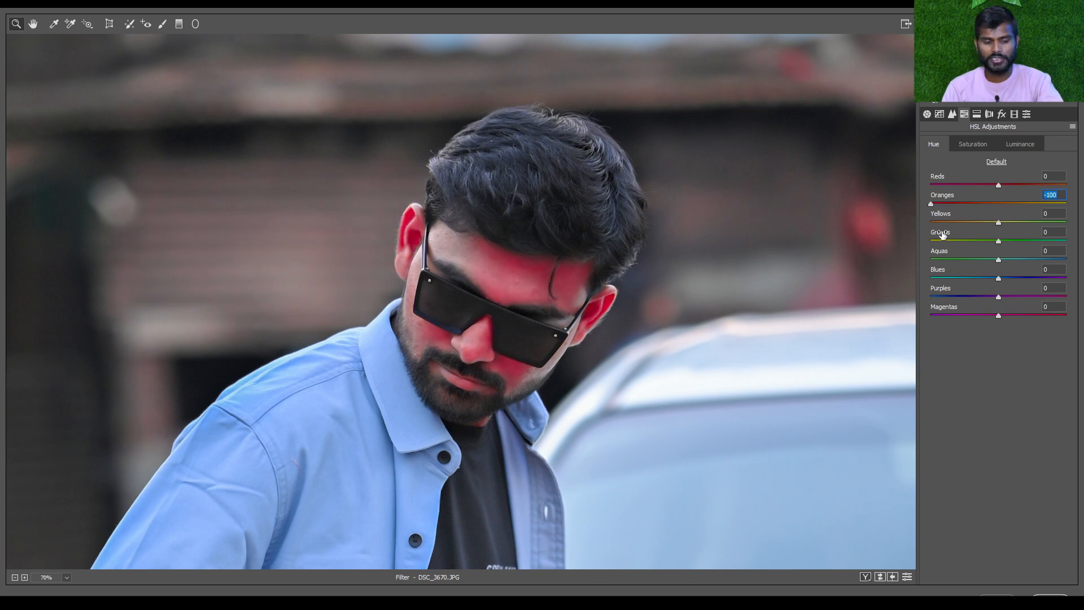
left_click(1000, 204)
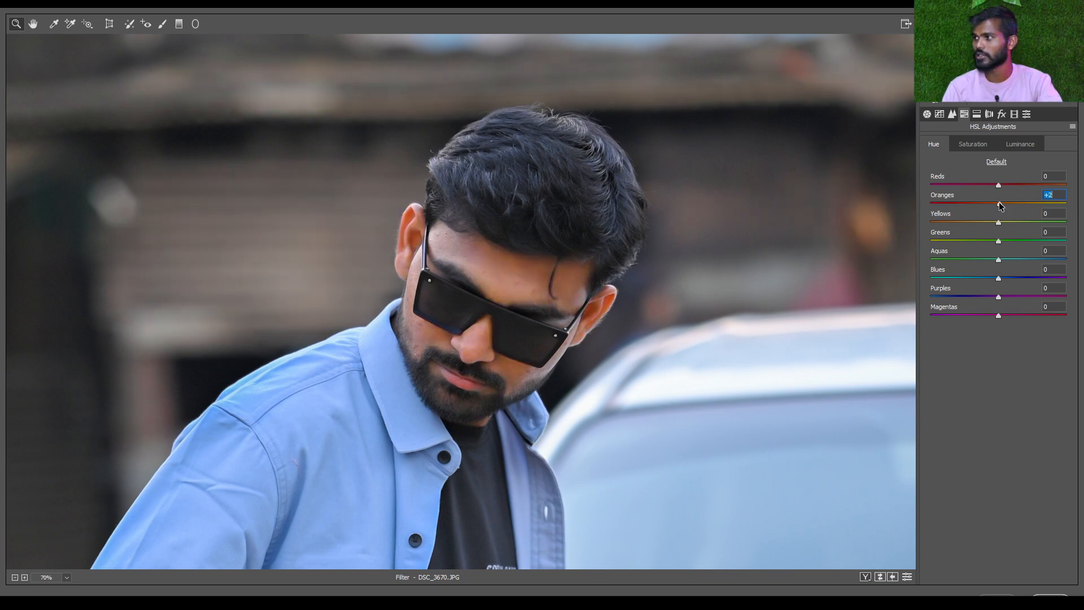
type("0")
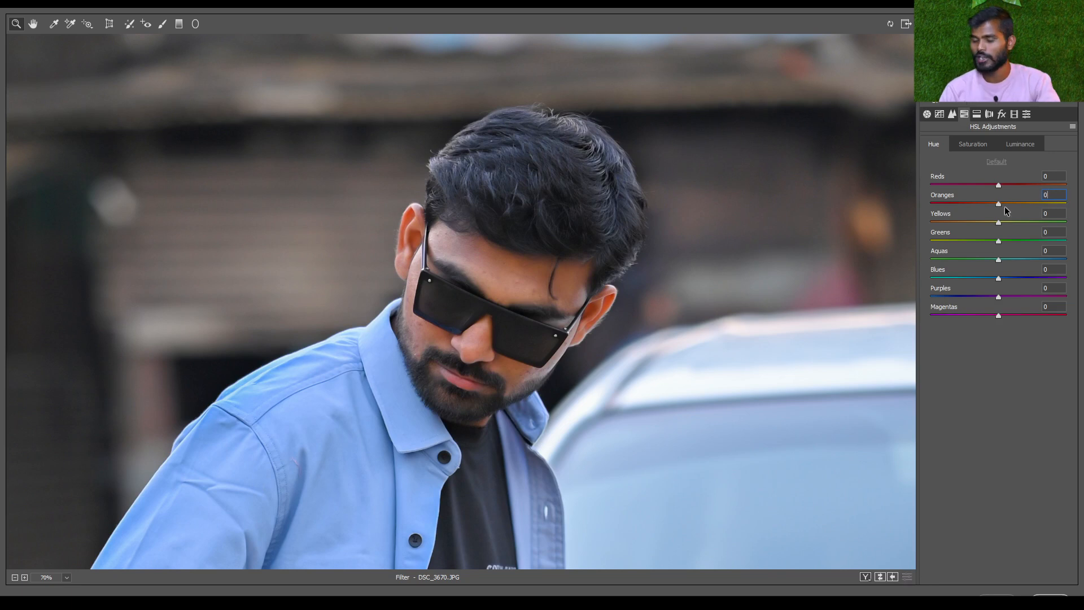
key("ctrl+0")
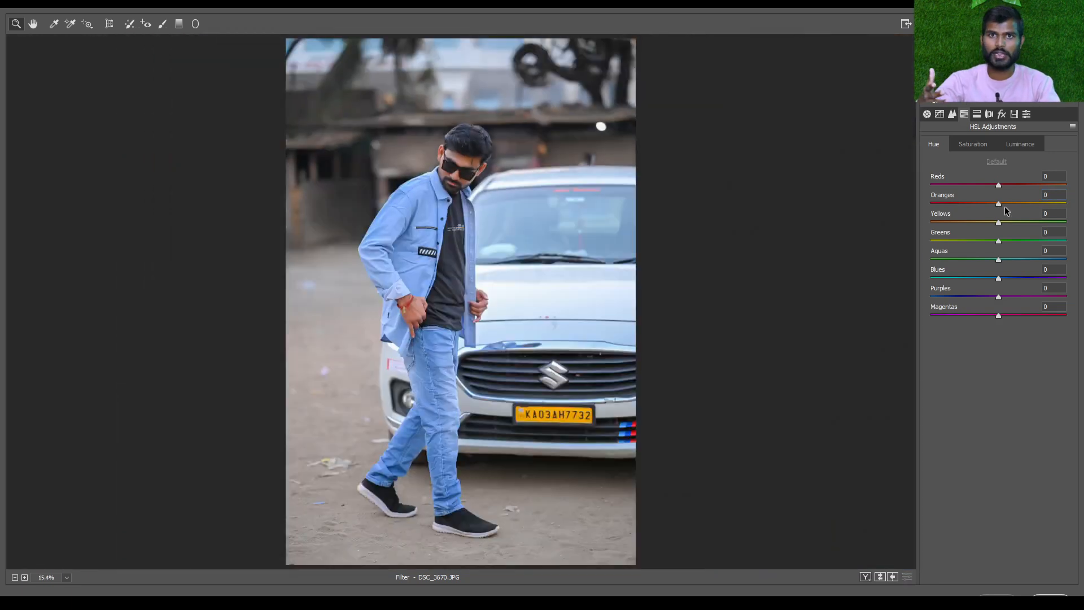
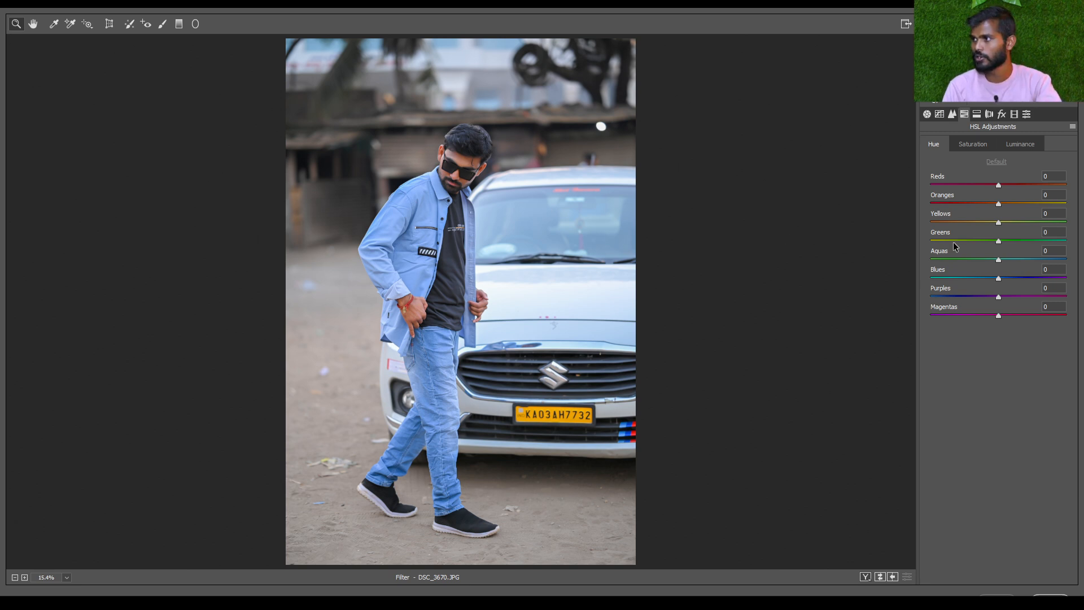
Try a strongly lowered Greens hue on the photo and reset it to 0
key("ctrl+plus")
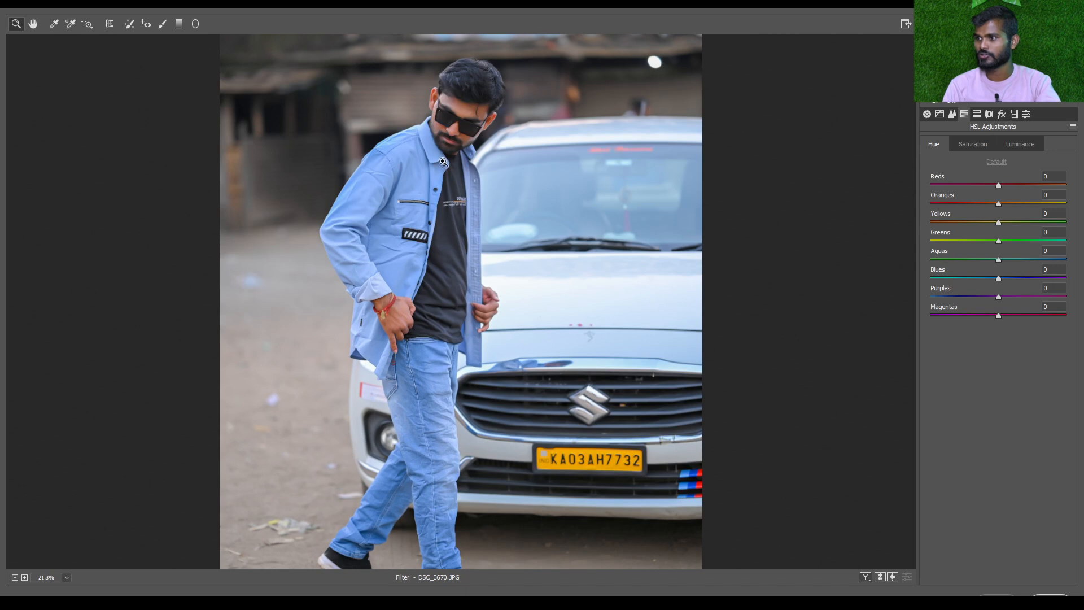
key("ctrl+minus")
left_click_drag(998, 241, 820, 237)
double_click(932, 242)
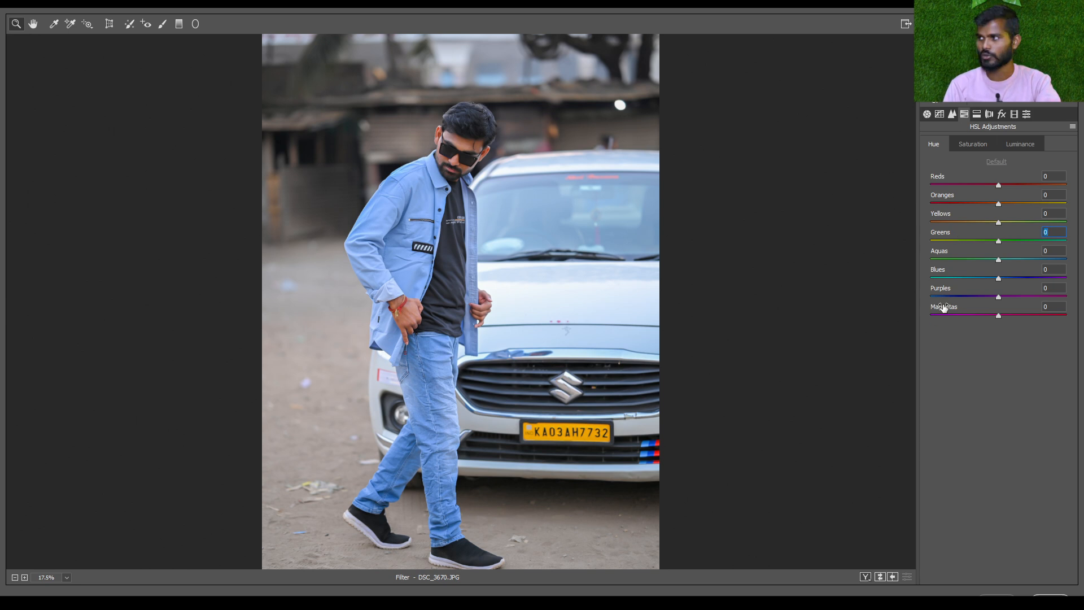
Open the HSL Saturation settings and inspect the man and the car
left_click(975, 145)
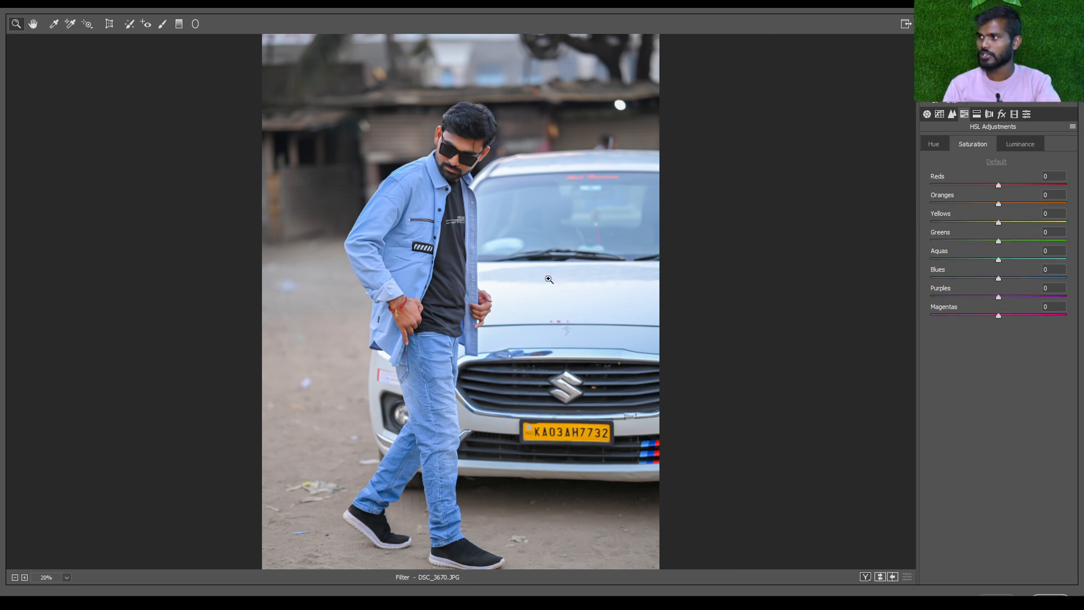
left_click_drag(547, 278, 770, 279)
left_click_drag(476, 138, 489, 228)
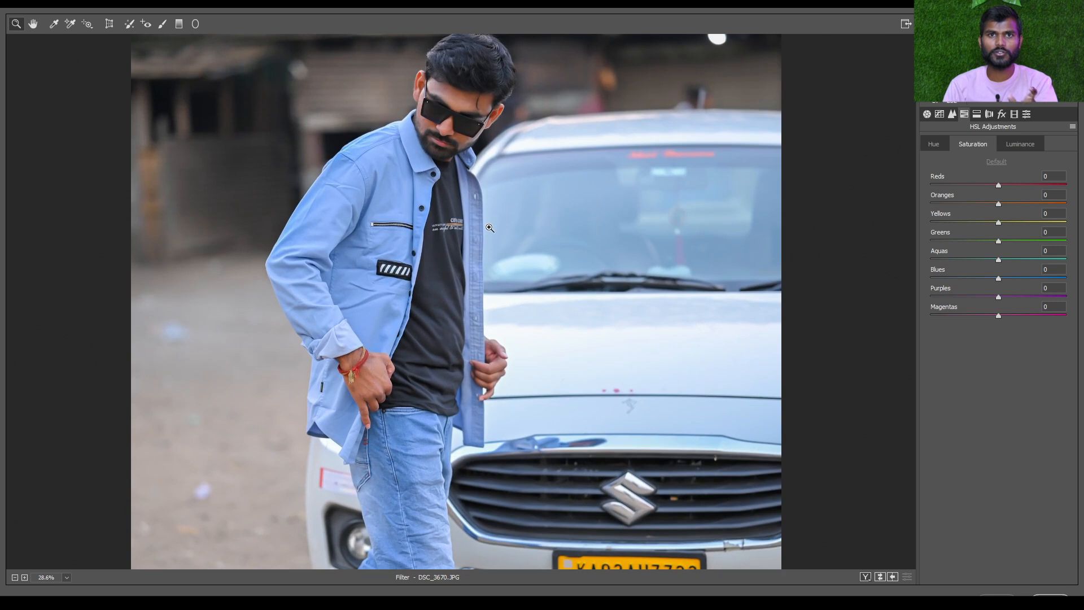
scroll(490, 228, "down", 2)
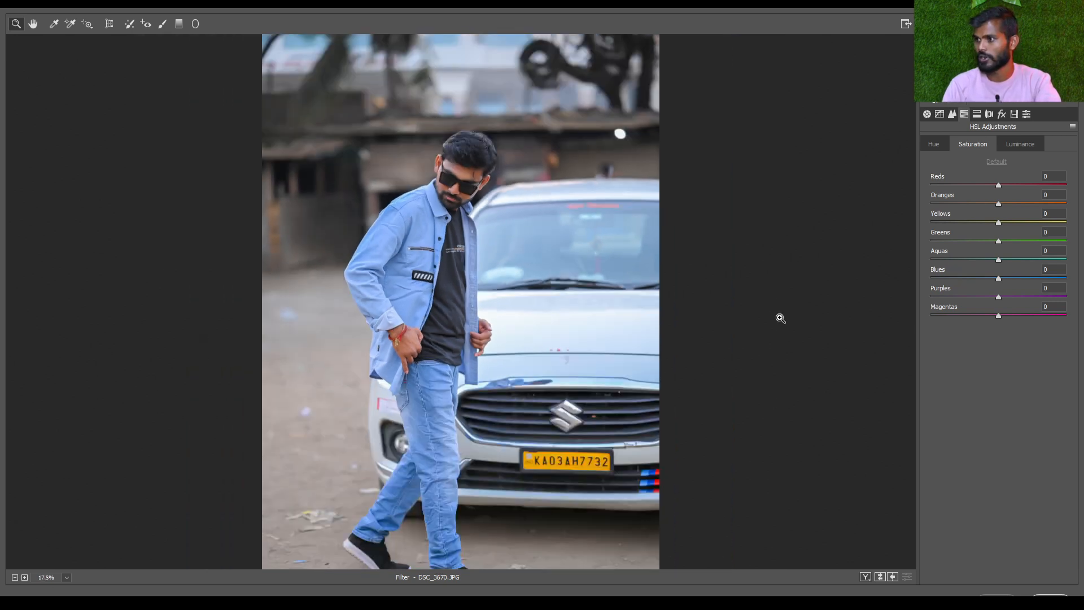
Try the Yellows saturation at +100, -100 and +100 again while inspecting the car's yellow number plate
left_click_drag(999, 222, 1066, 222)
scroll(483, 455, "up", 1)
left_click_drag(632, 486, 742, 480)
left_click_drag(340, 416, 561, 406)
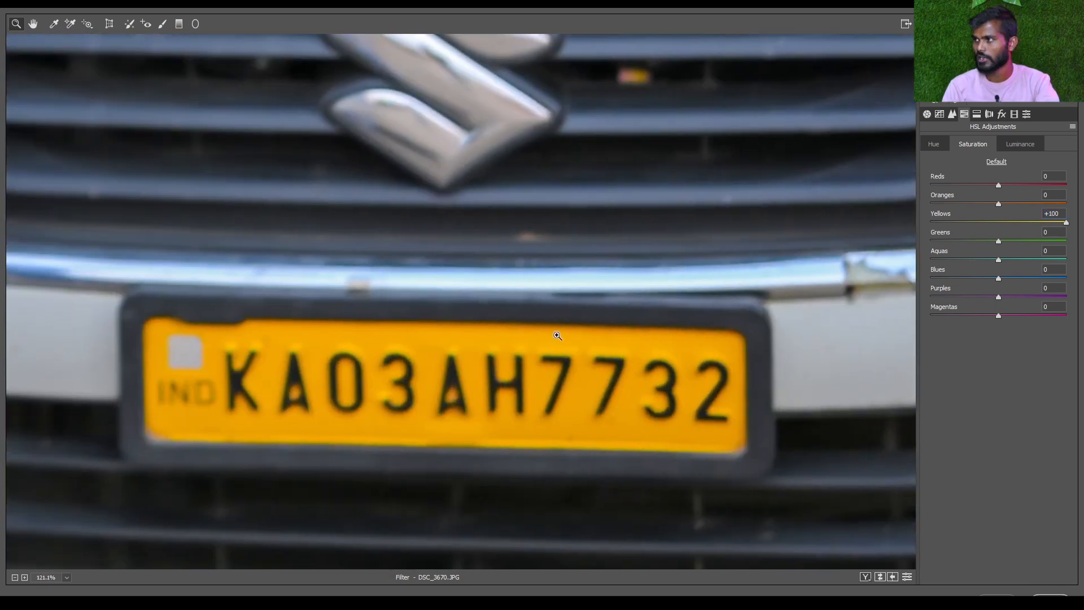
left_click(1009, 223)
left_click_drag(1008, 222, 931, 223)
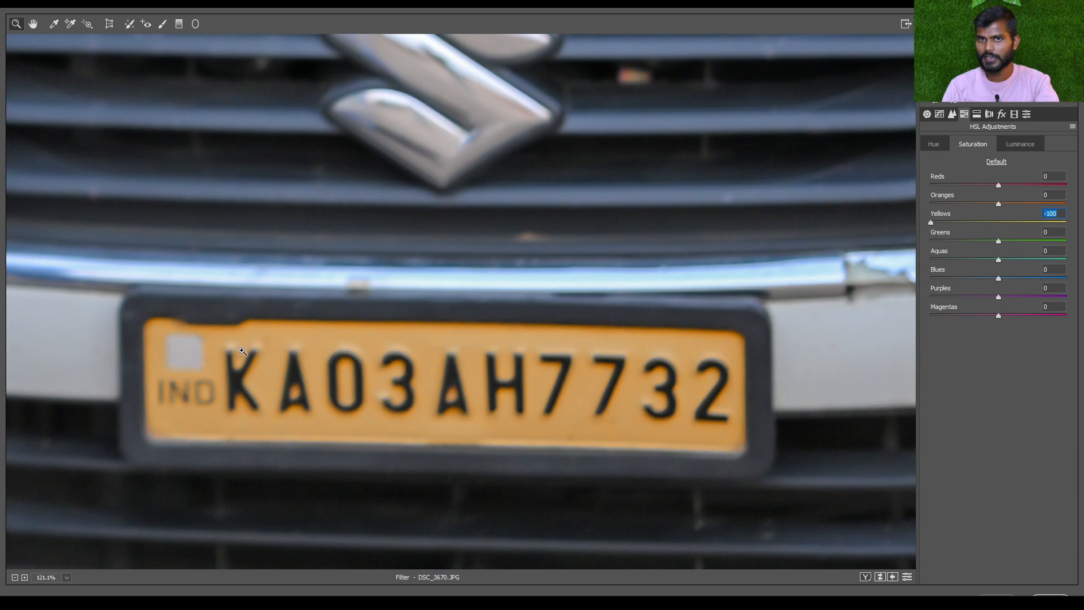
type("100")
key("Return")
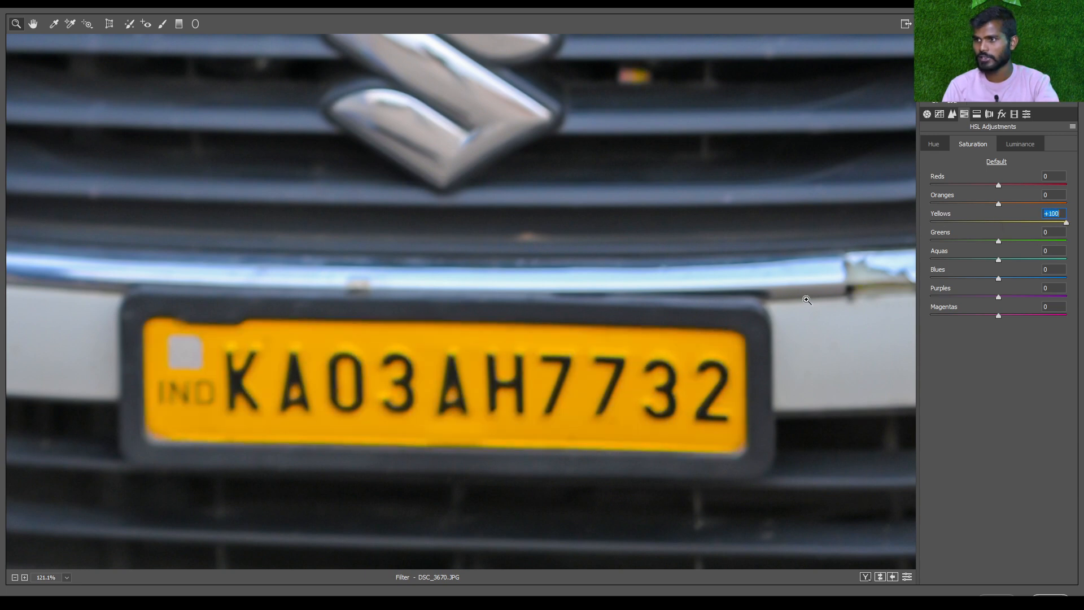
Compare the Yellows saturation at -100 and +100 on the whole photo, and set Yellows to +3 and Greens to +2
key("ctrl+0")
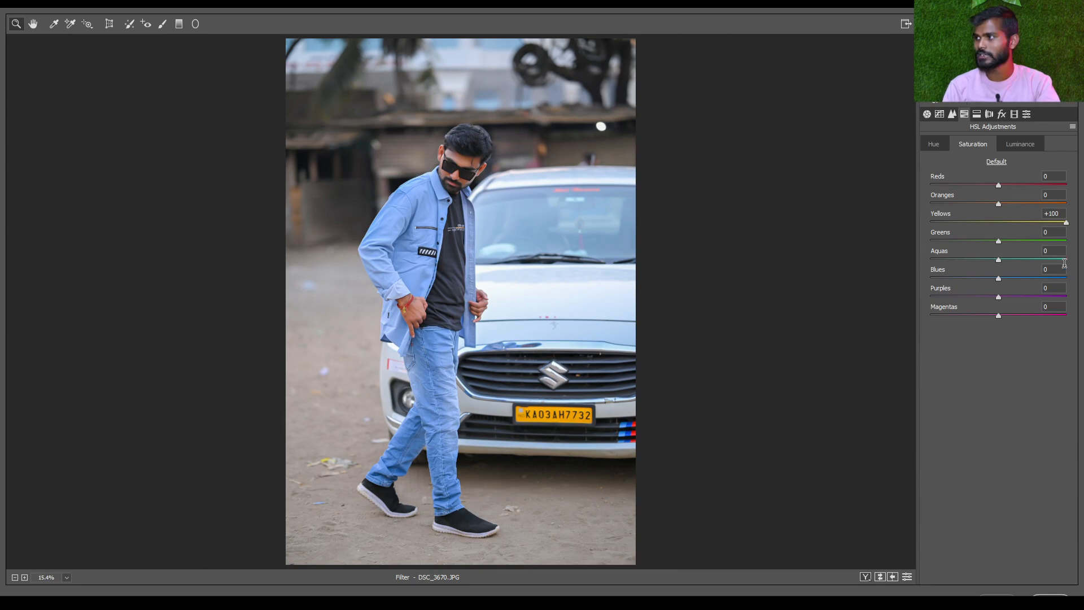
left_click_drag(1060, 226, 894, 217)
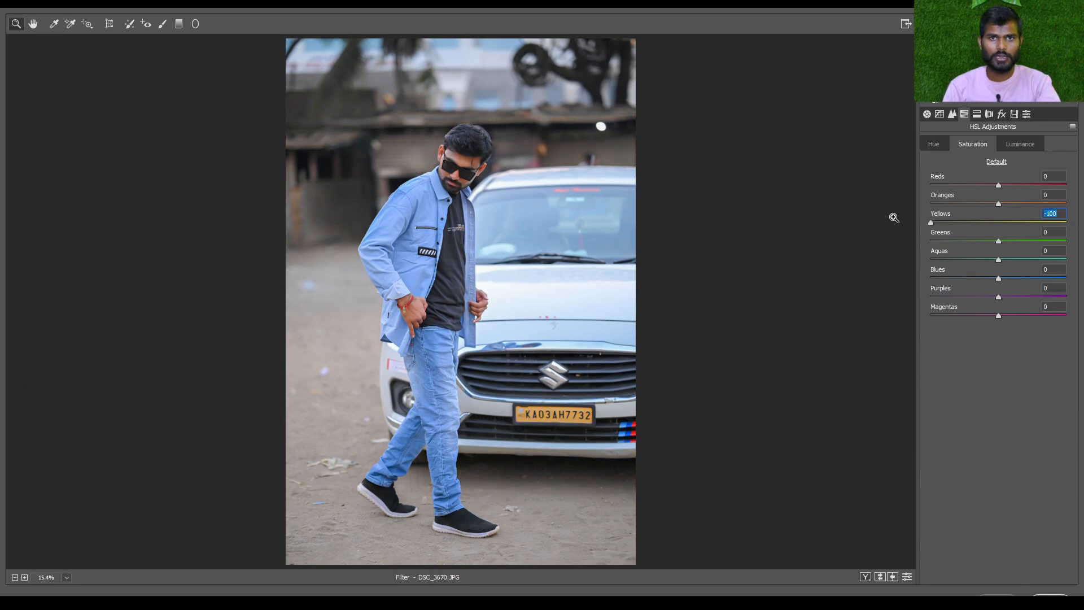
left_click(996, 222)
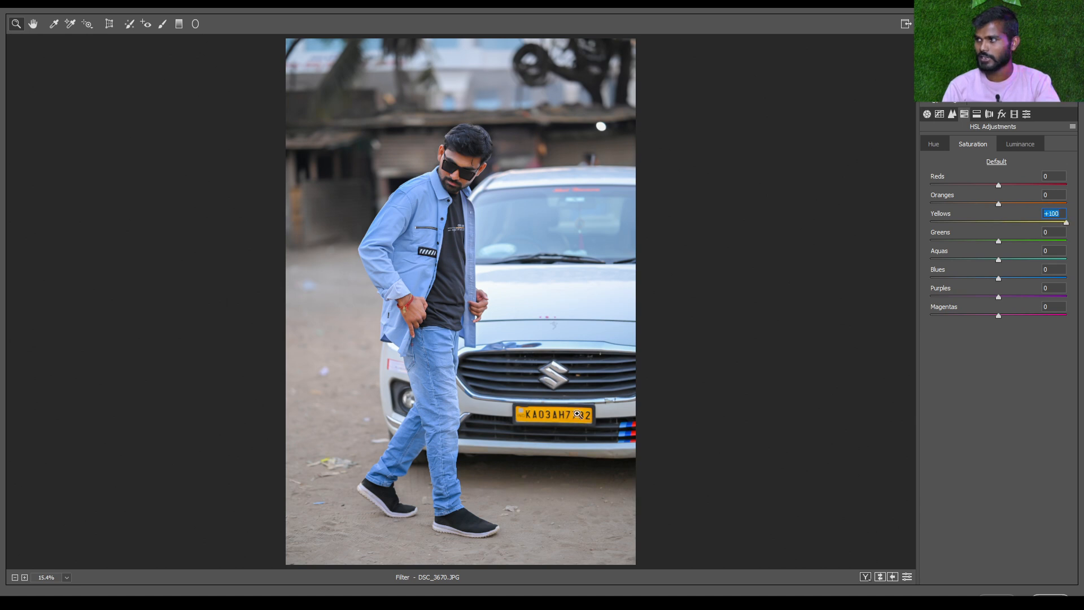
left_click(983, 221)
left_click_drag(984, 225, 880, 240)
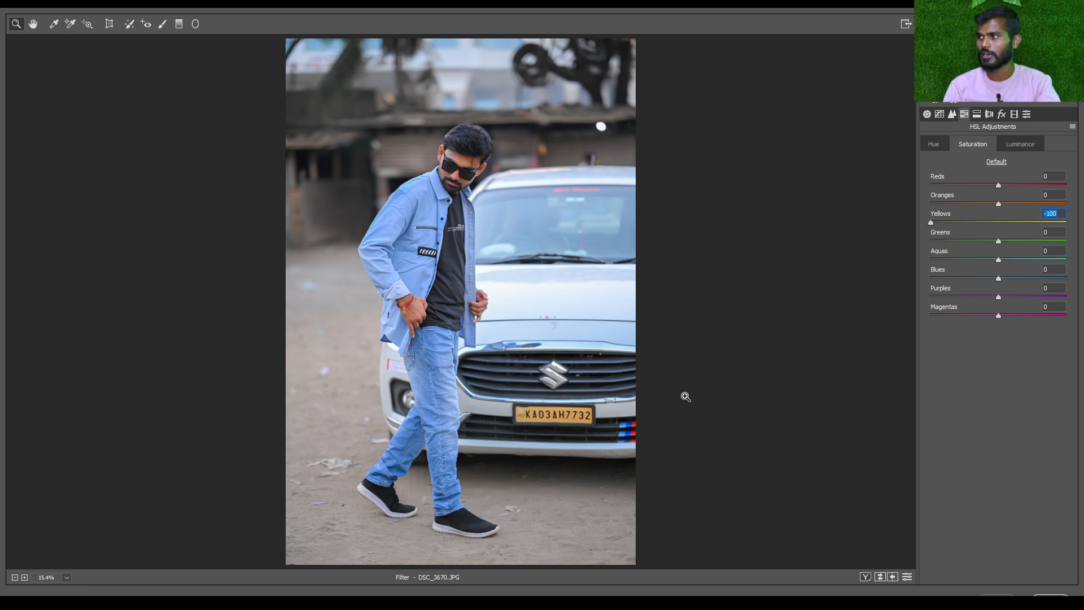
left_click_drag(999, 242, 1083, 252)
left_click(999, 241)
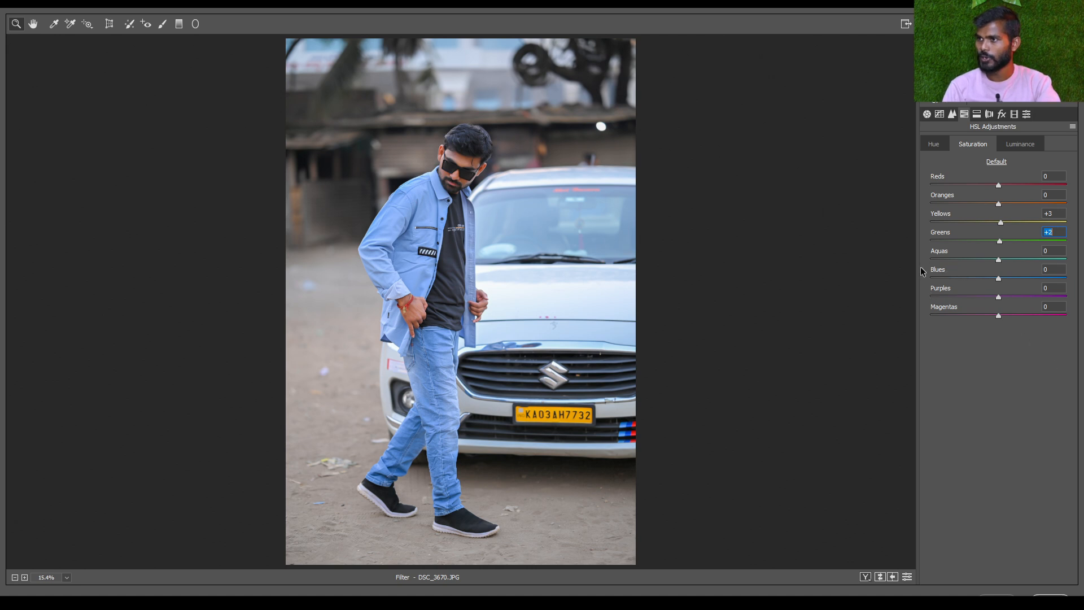
Try the Blues saturation at +100 and -100, inspect the jeans and car up close, and return it to 0
left_click_drag(999, 278, 1083, 289)
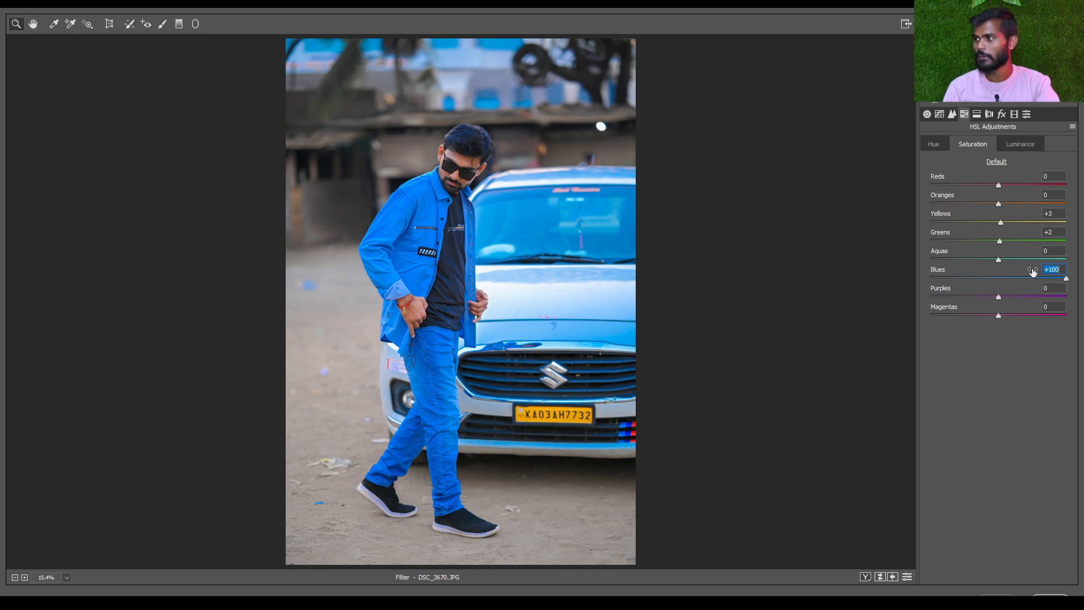
left_click_drag(1066, 279, 909, 282)
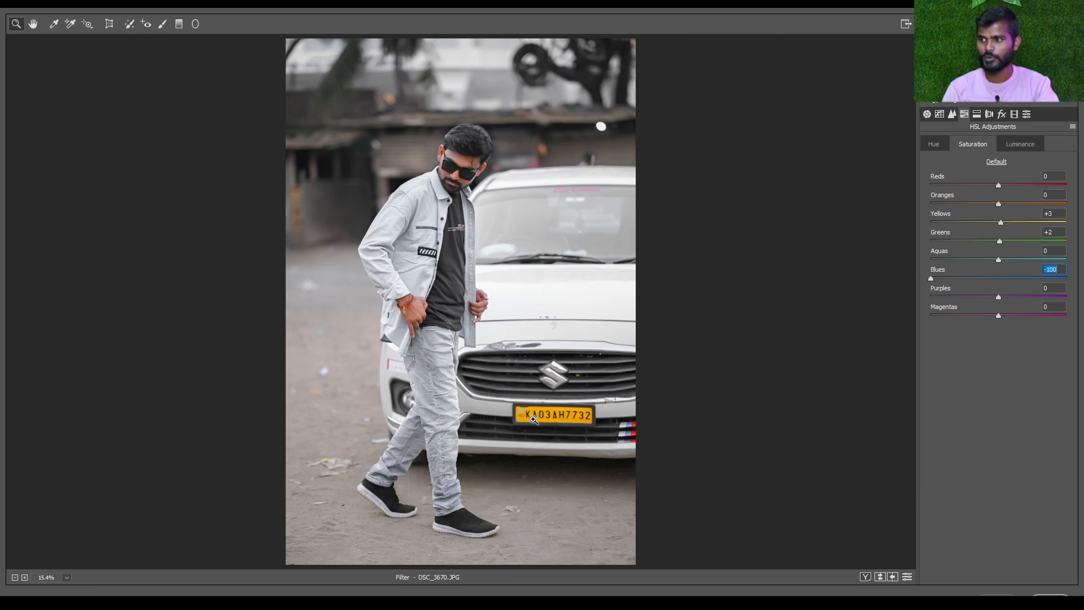
left_click_drag(528, 413, 604, 302)
scroll(600, 351, "up", 2)
left_click_drag(601, 352, 414, 262)
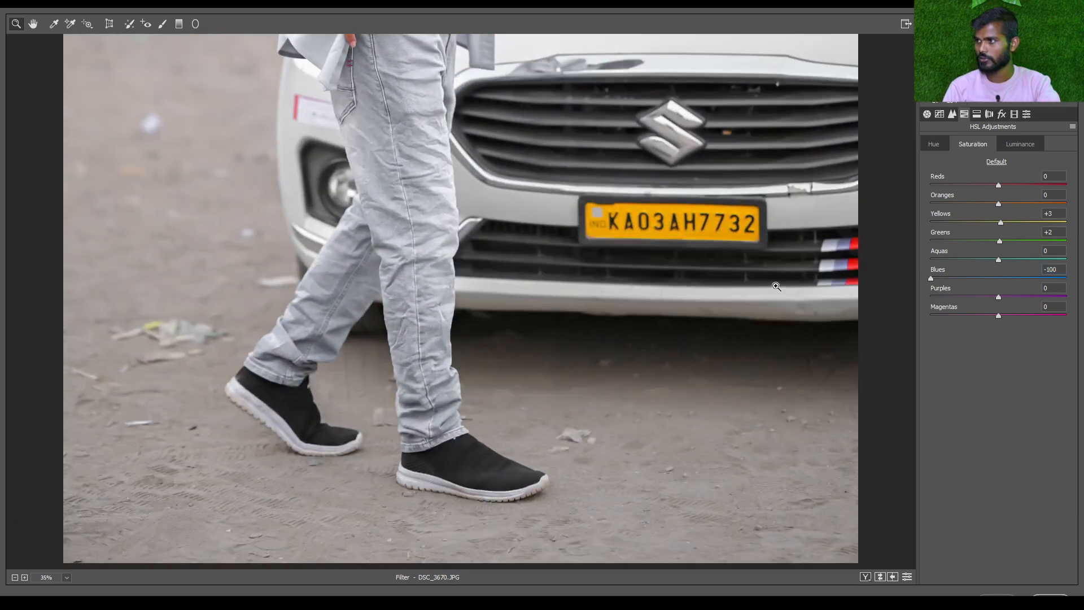
left_click_drag(287, 120, 345, 291)
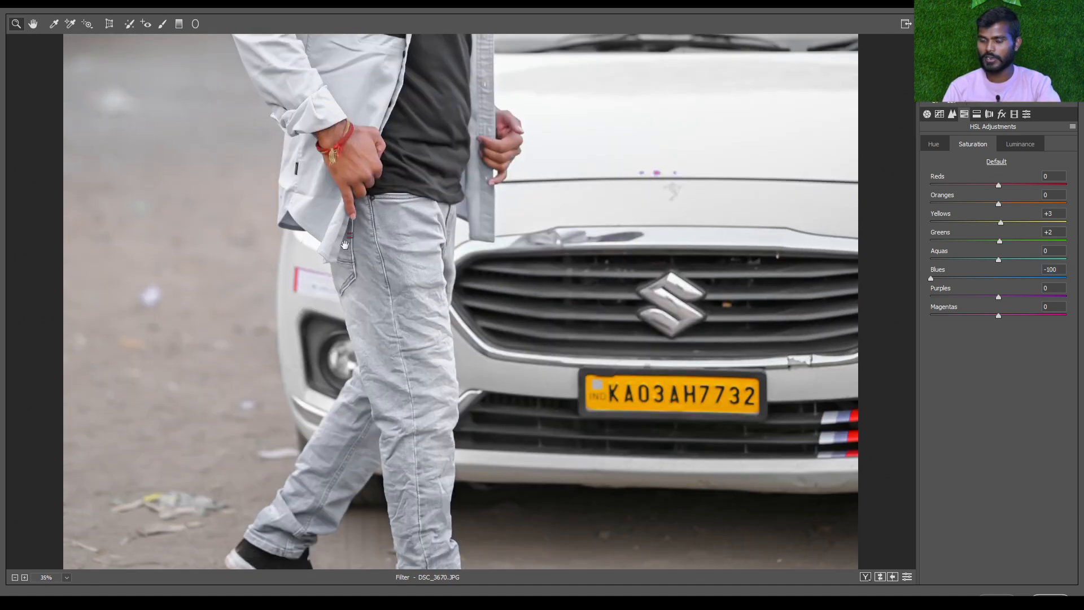
key("ctrl+0")
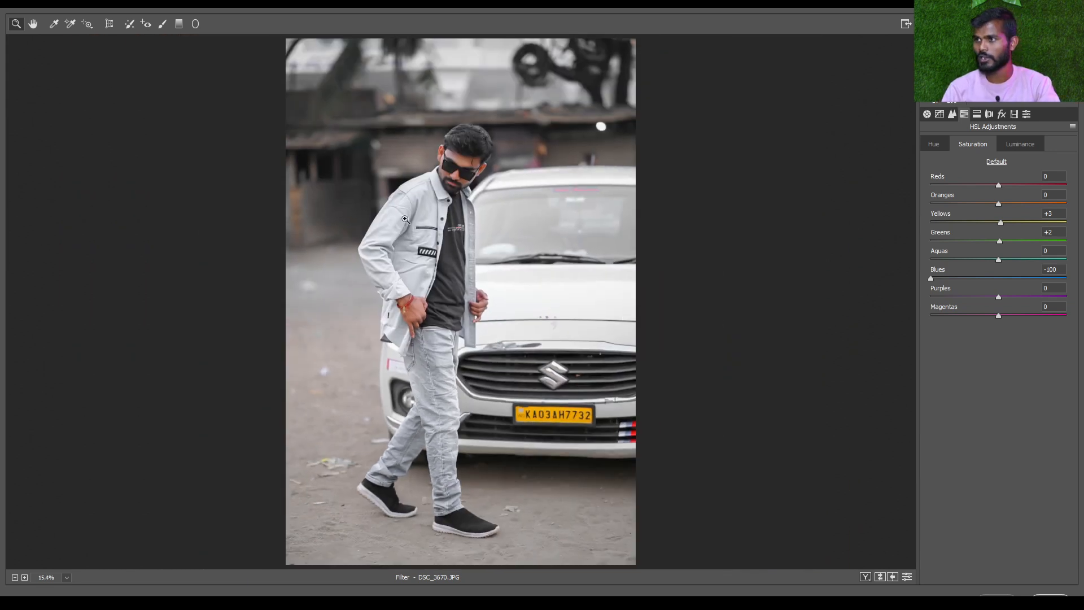
left_click(999, 278)
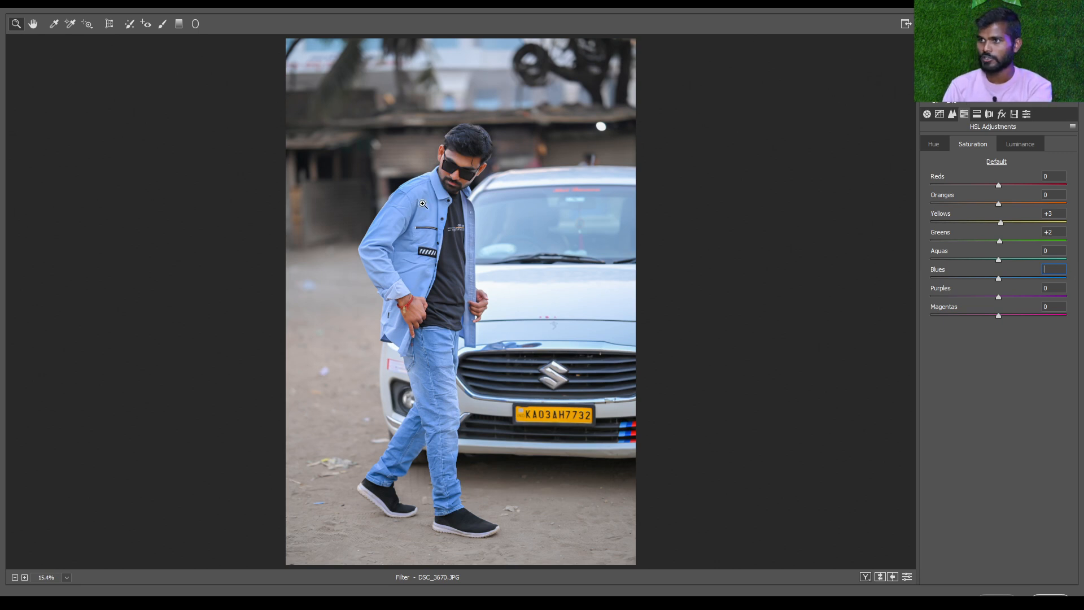
Inspect the photo, try the Blues saturation at -100 once more and reset it to 0
scroll(624, 320, "up", 1)
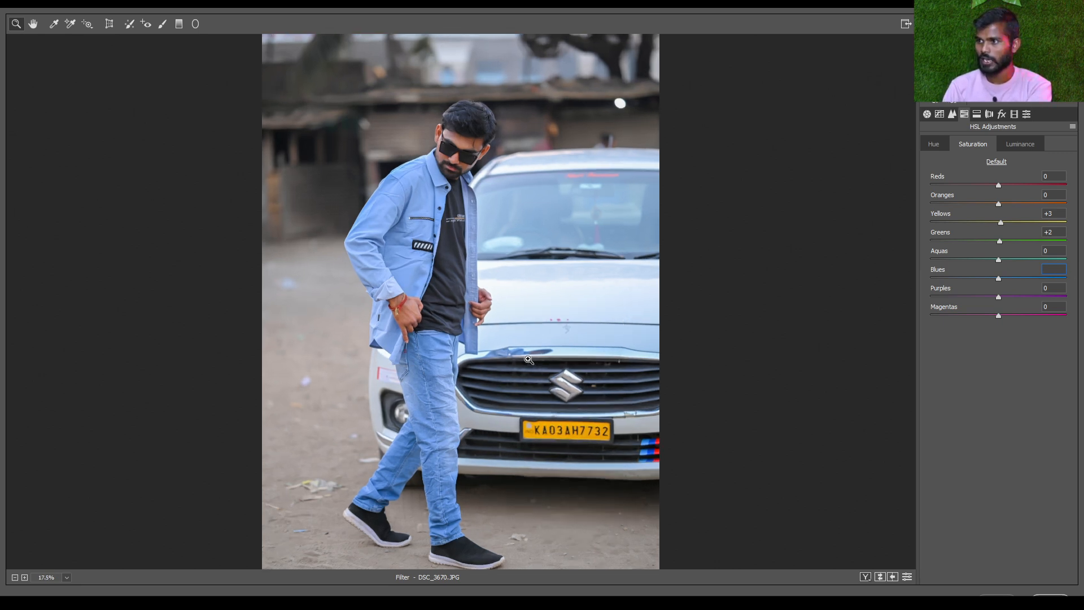
scroll(476, 348, "up", 1)
scroll(518, 200, "down", 2)
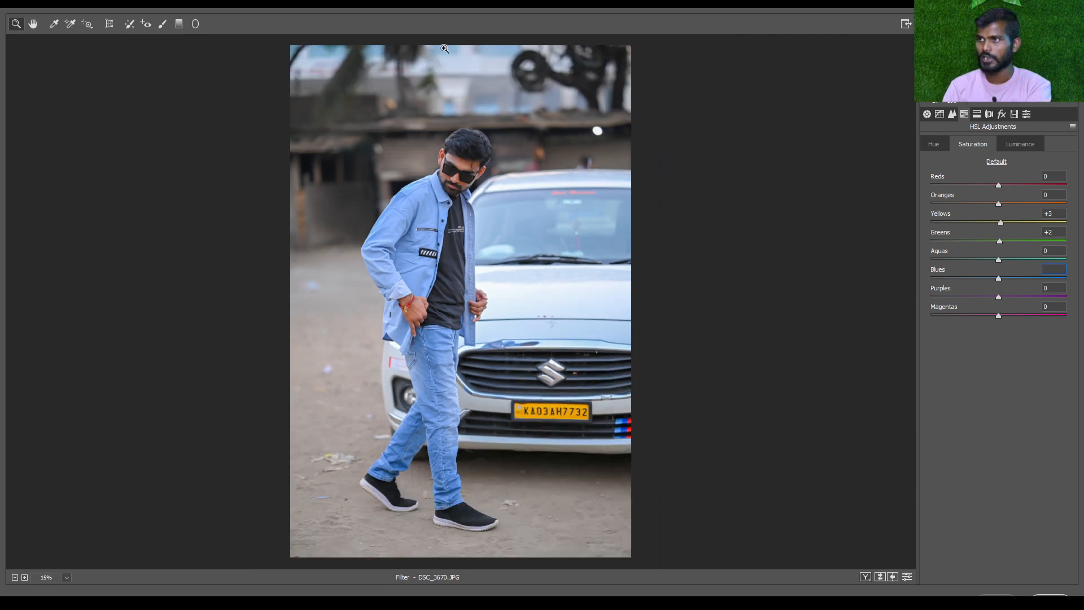
left_click(999, 279)
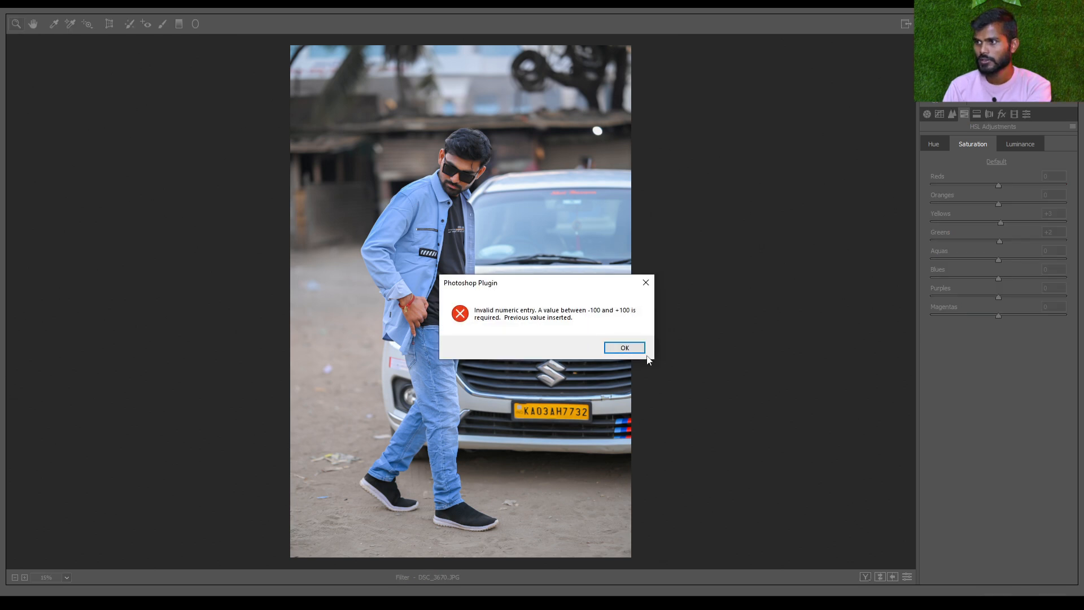
left_click(624, 346)
left_click_drag(999, 279, 918, 273)
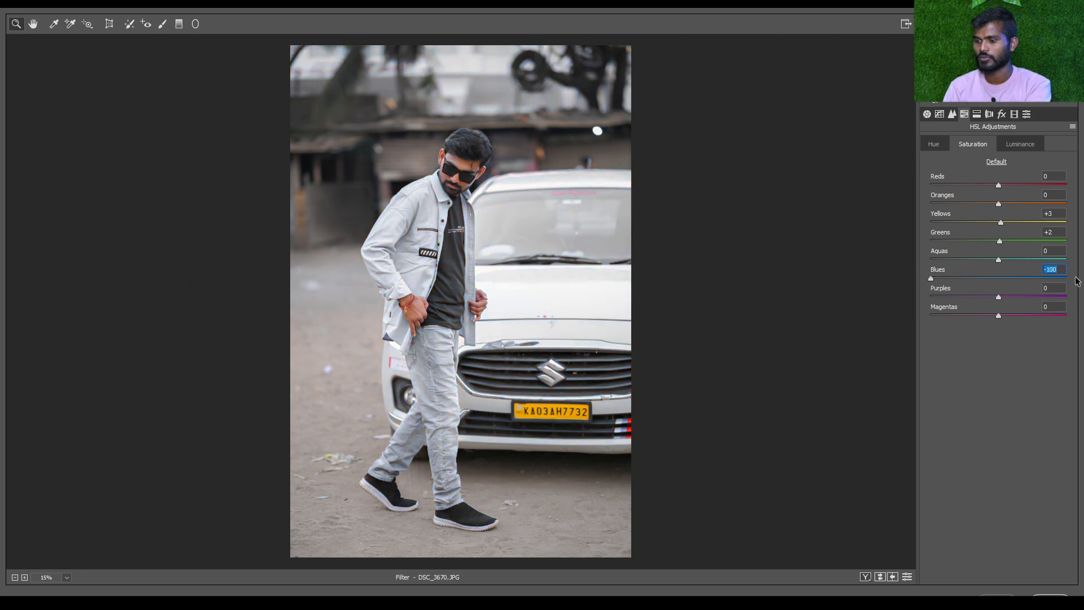
type("0")
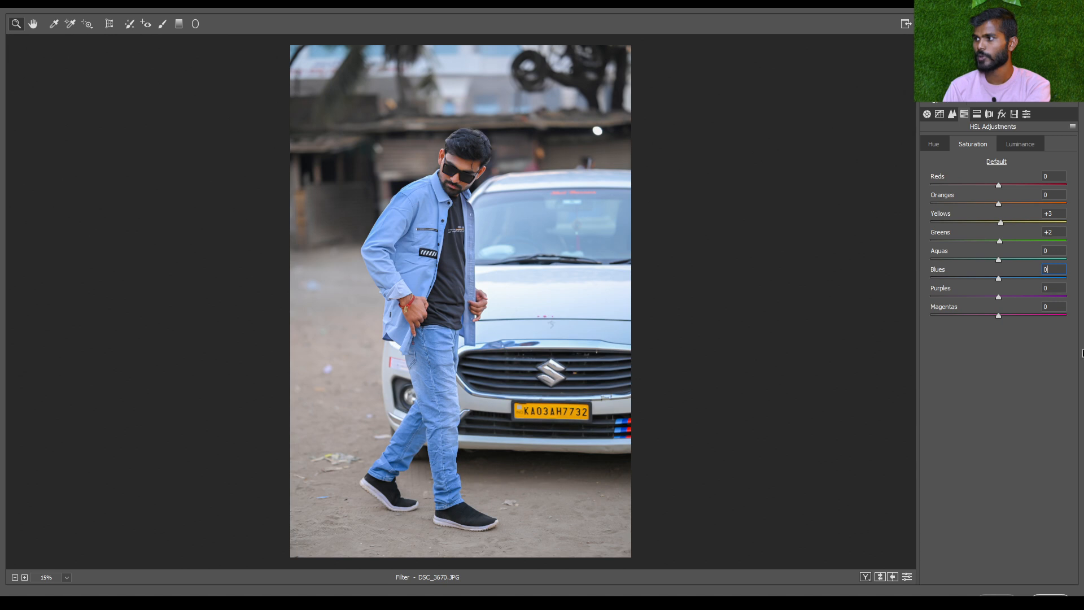
Try the Purples saturation at -100 and +100 on the car's bumper sticker, set it to -1 and view the whole photo
left_click_drag(999, 297, 841, 320)
left_click_drag(428, 364, 543, 229)
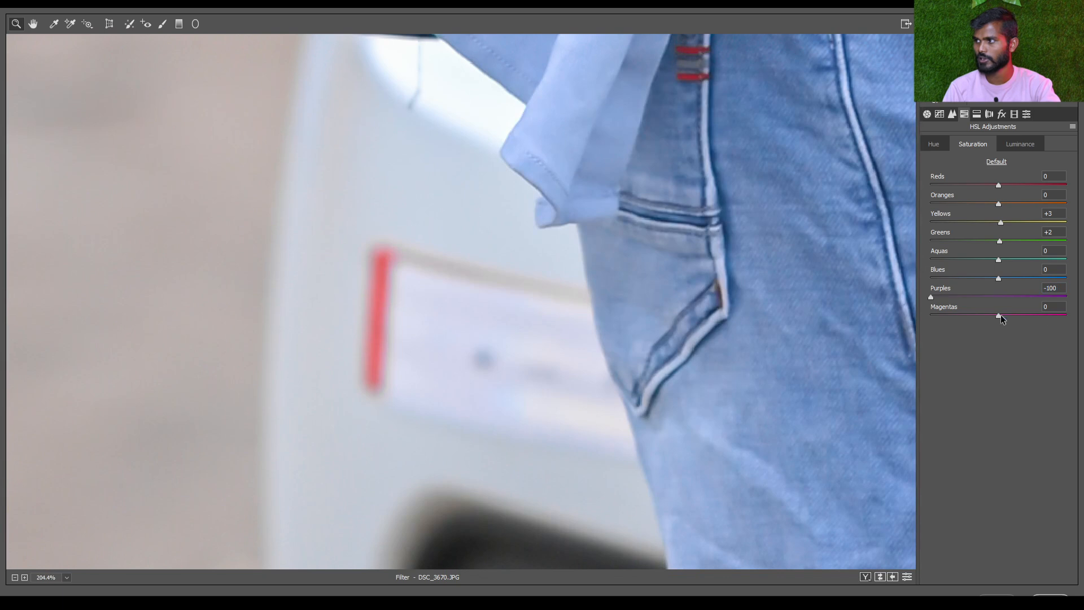
left_click_drag(998, 298, 1083, 309)
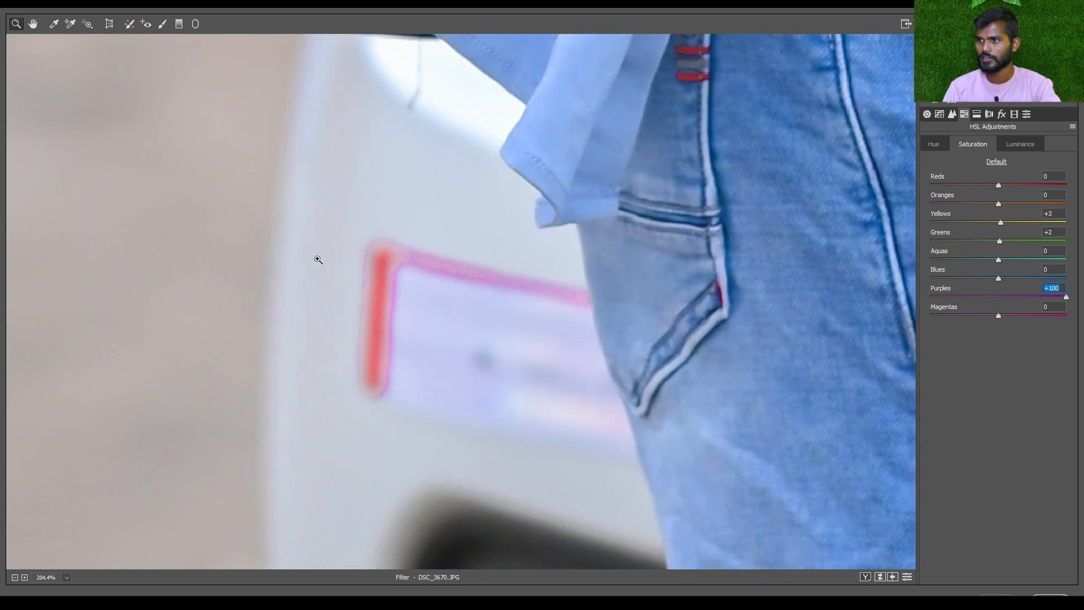
left_click(995, 301)
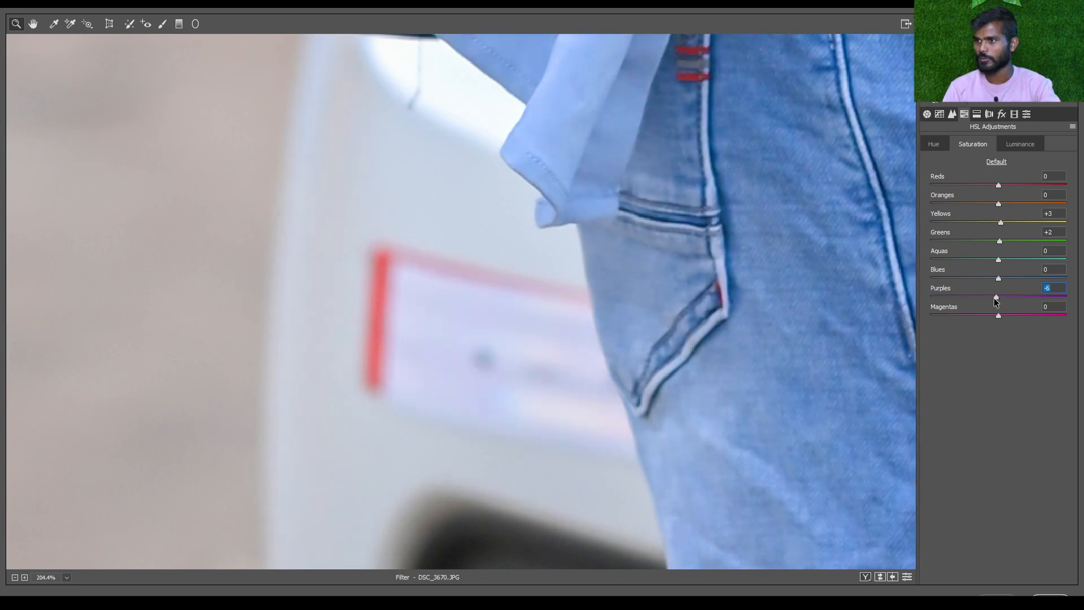
left_click_drag(995, 301, 999, 301)
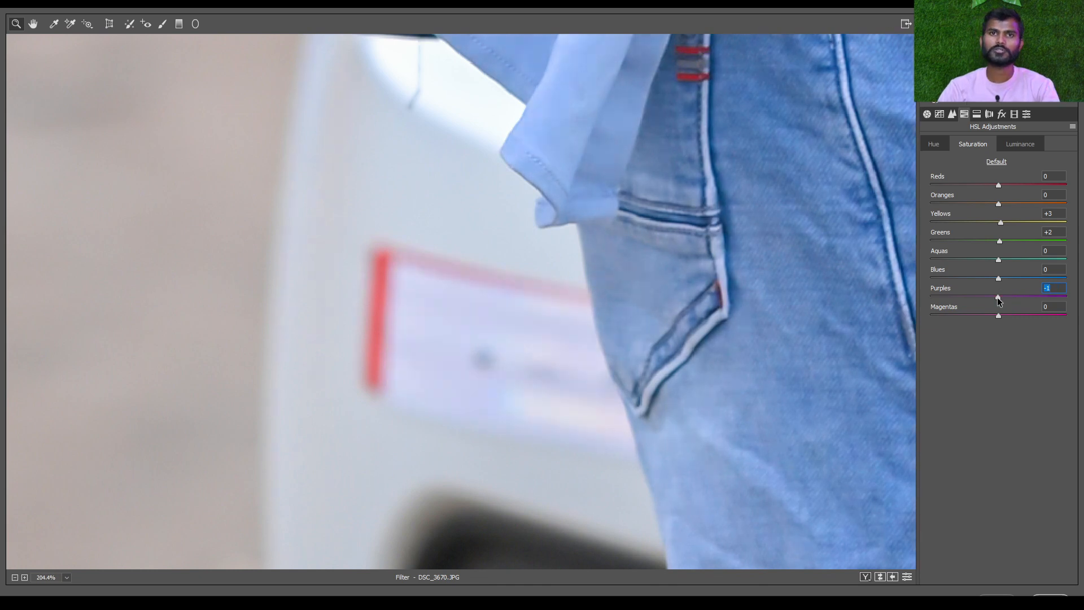
key("ctrl+0")
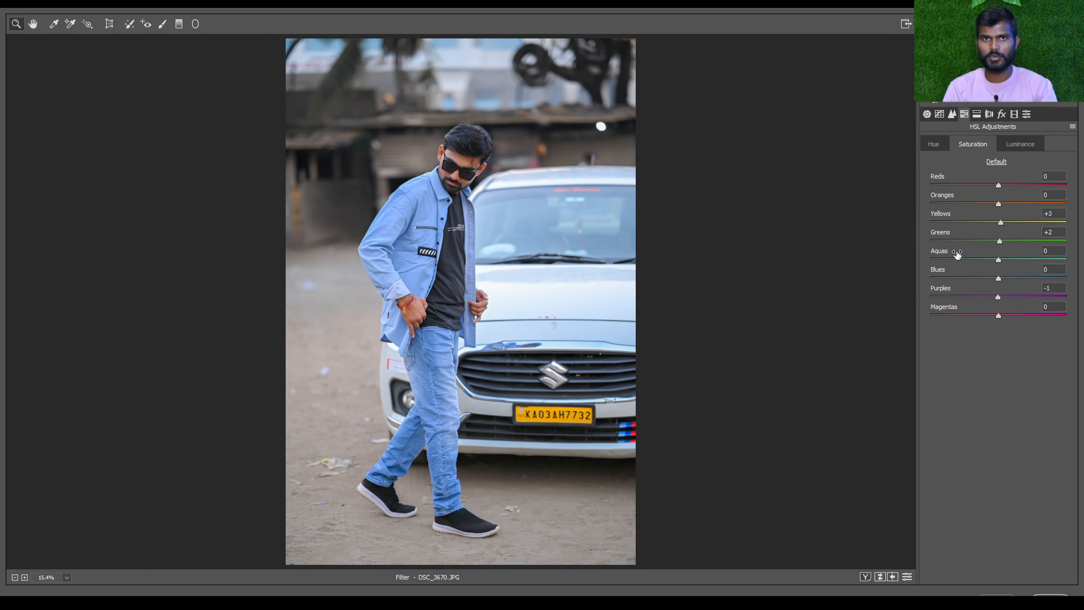
Look at the Luminance settings, return to Hue, and try the Reds hue at +100 before resetting it
left_click(1020, 145)
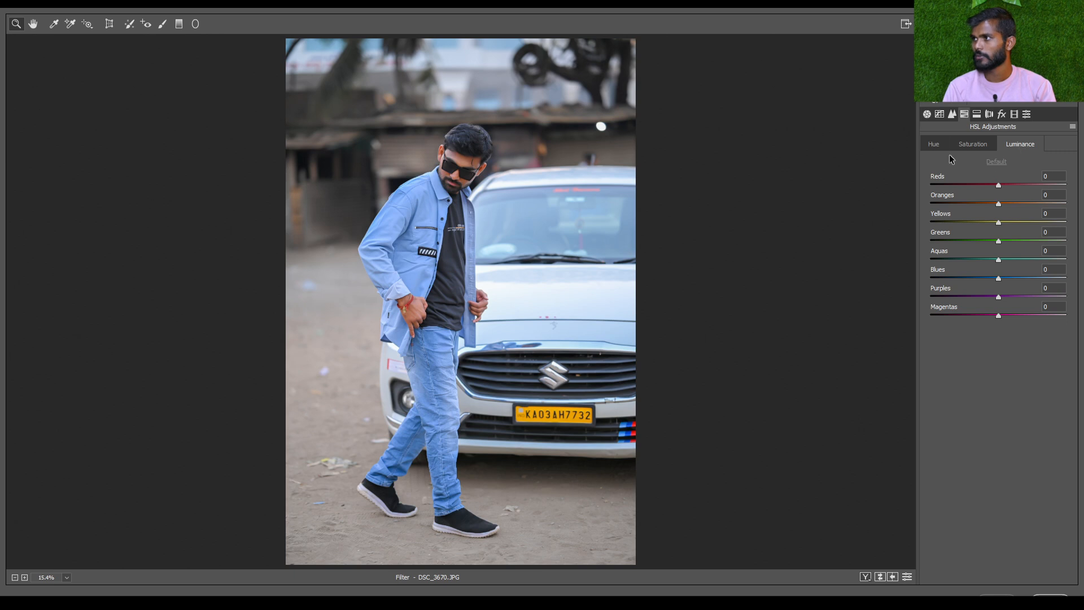
left_click(935, 145)
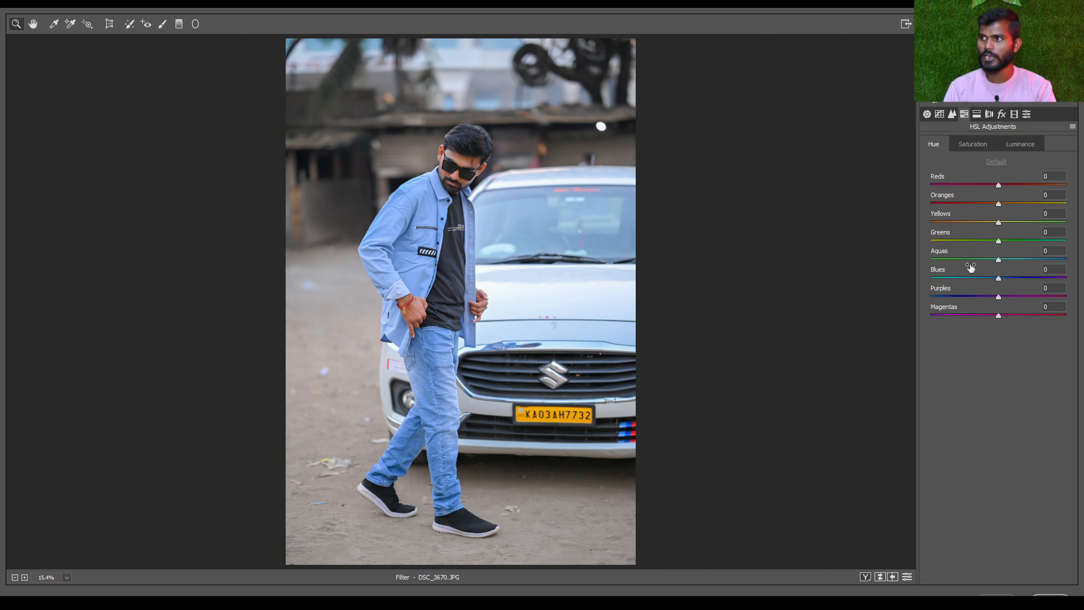
left_click_drag(1000, 188, 1073, 194)
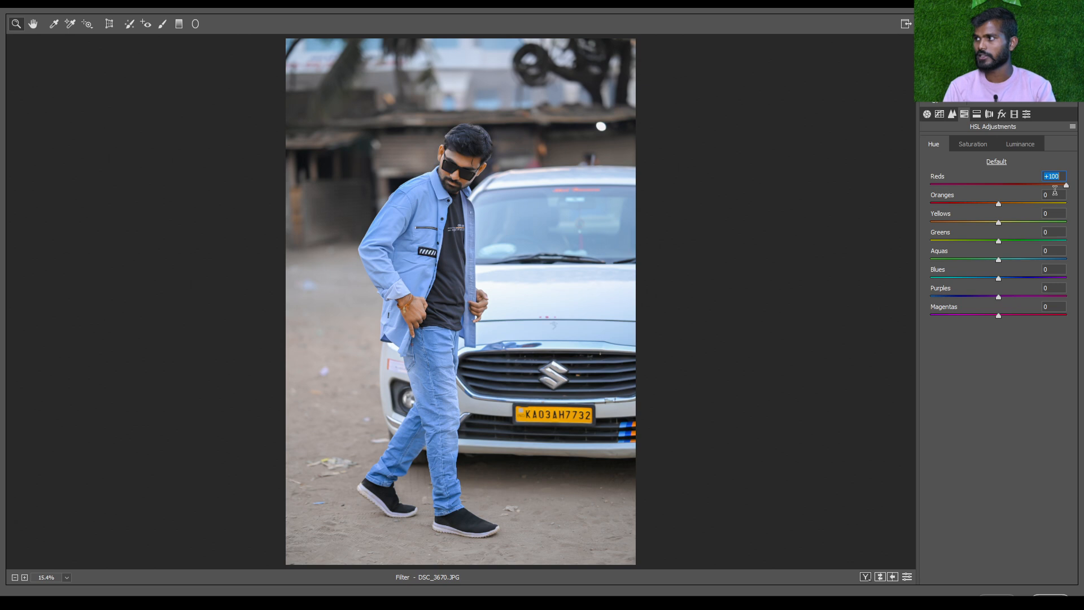
left_click_drag(1067, 190, 1080, 346)
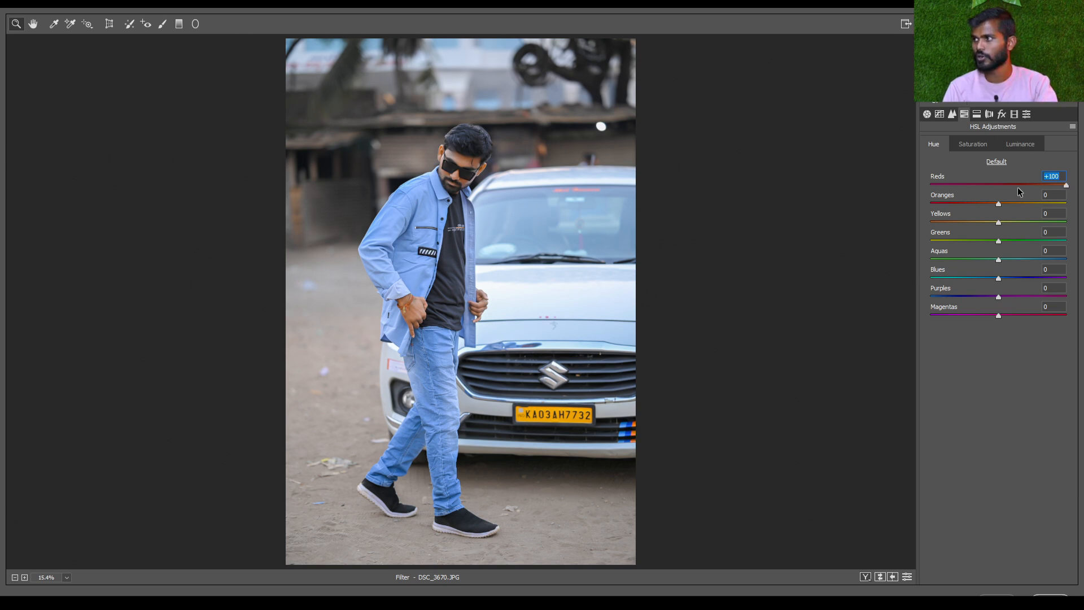
Review the HSL Saturation settings and open the Luminance settings
left_click(969, 145)
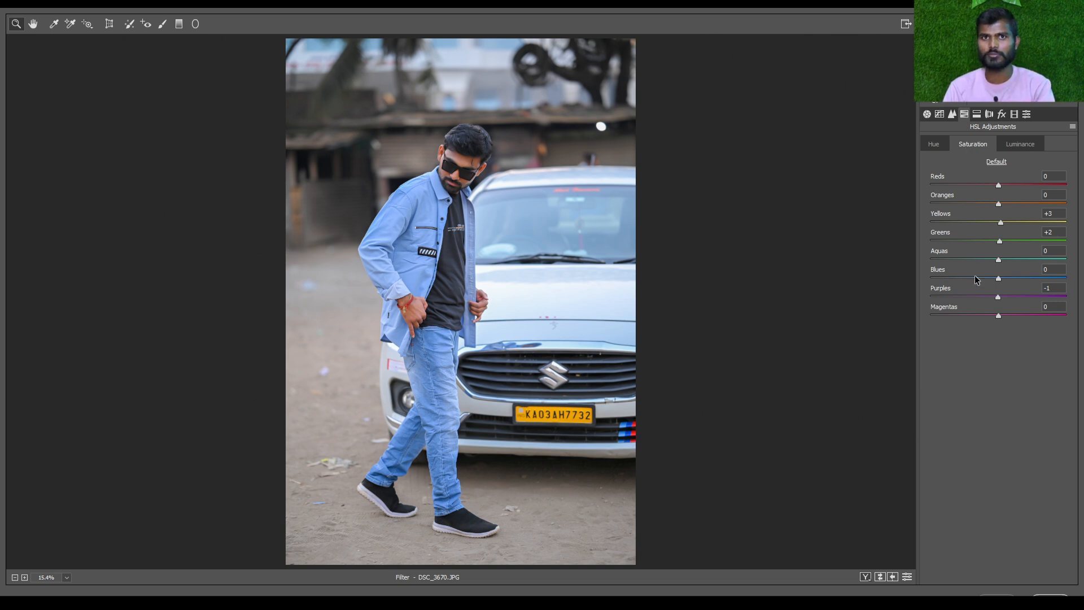
left_click(1030, 145)
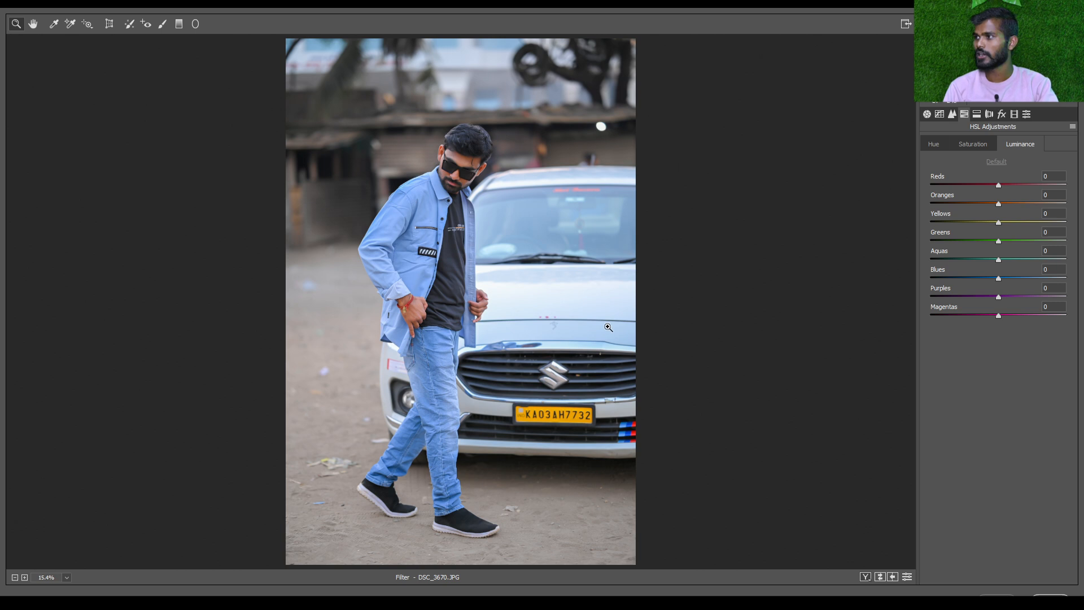
Try the Reds luminance at +98 and the Oranges luminance at +100 on the man's face, and reset both to 0
scroll(456, 145, "up", 3)
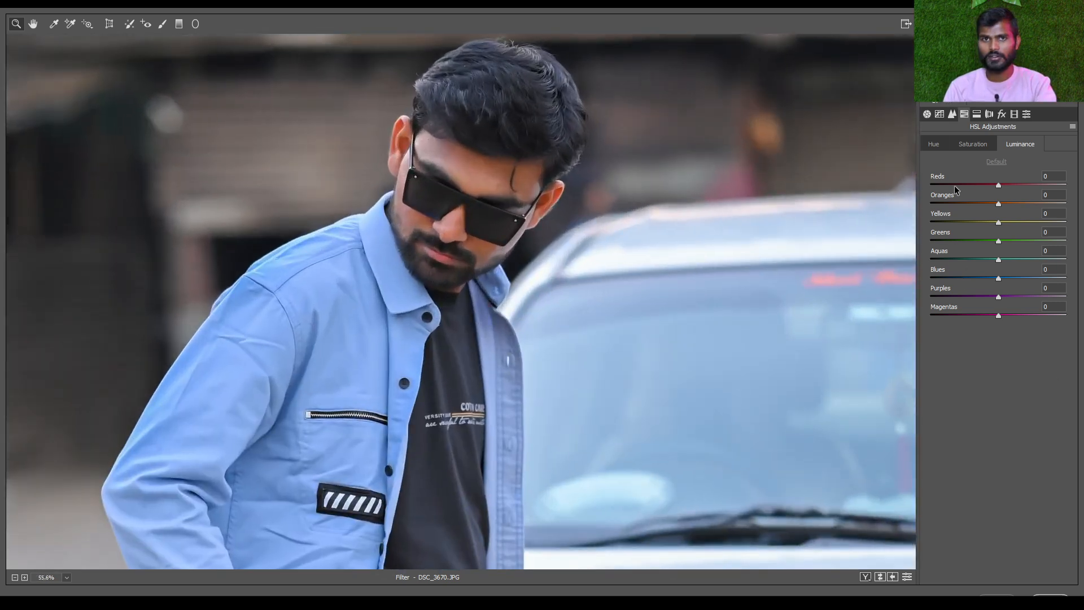
scroll(333, 201, "up", 1)
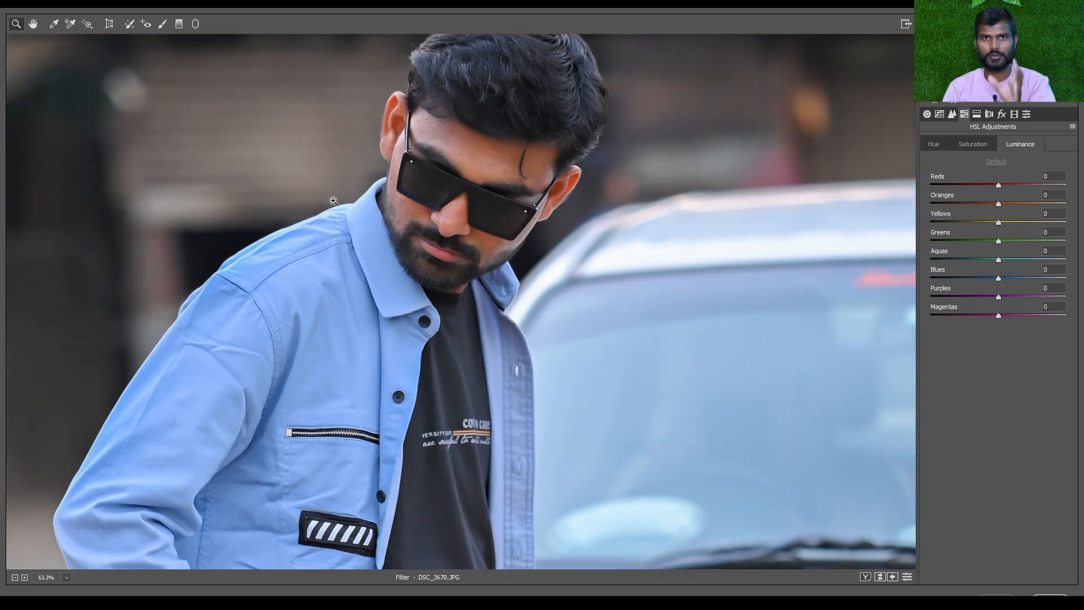
scroll(334, 201, "up", 2)
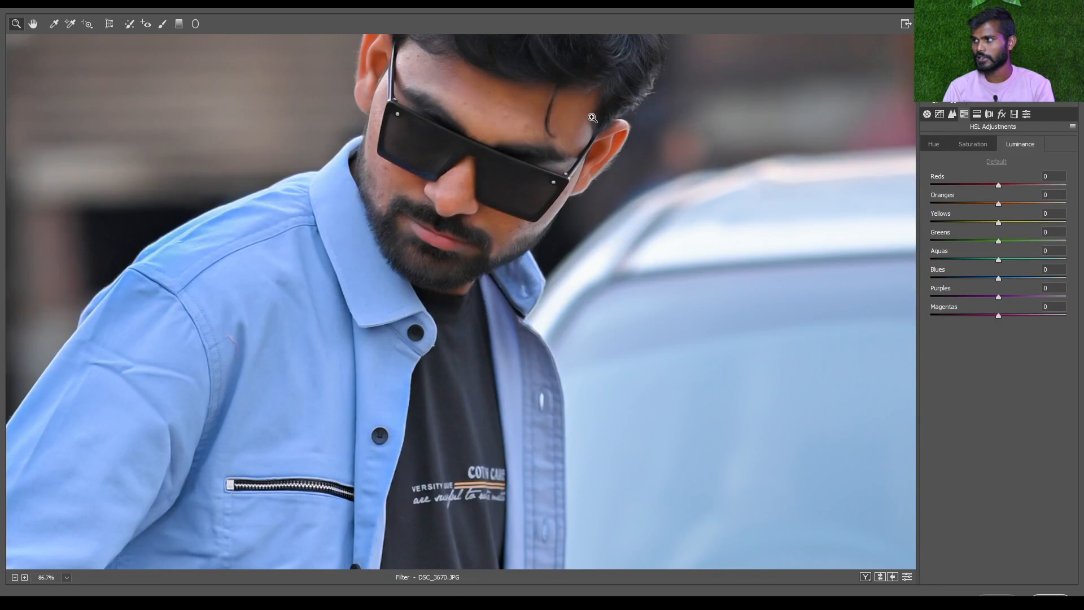
left_click_drag(999, 186, 1065, 188)
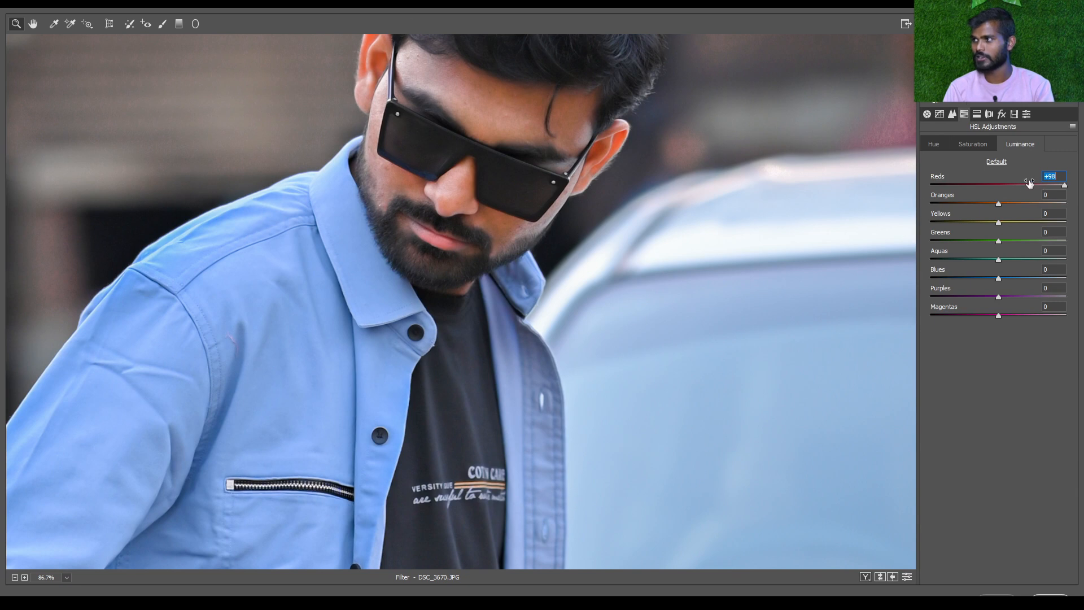
left_click_drag(999, 205, 1062, 204)
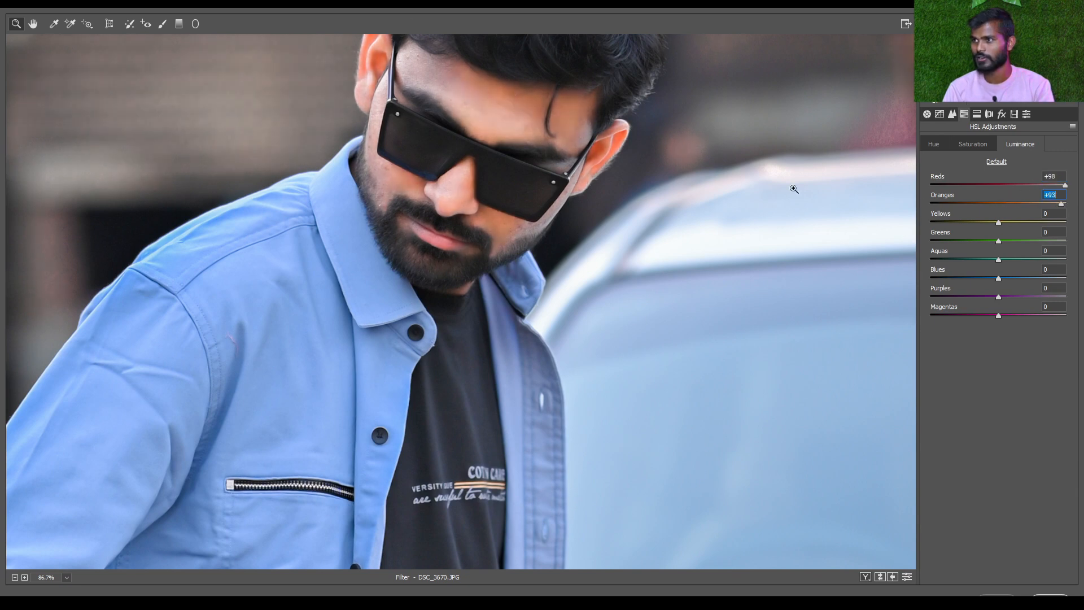
left_click_drag(1062, 208, 1073, 207)
key("ctrl+0")
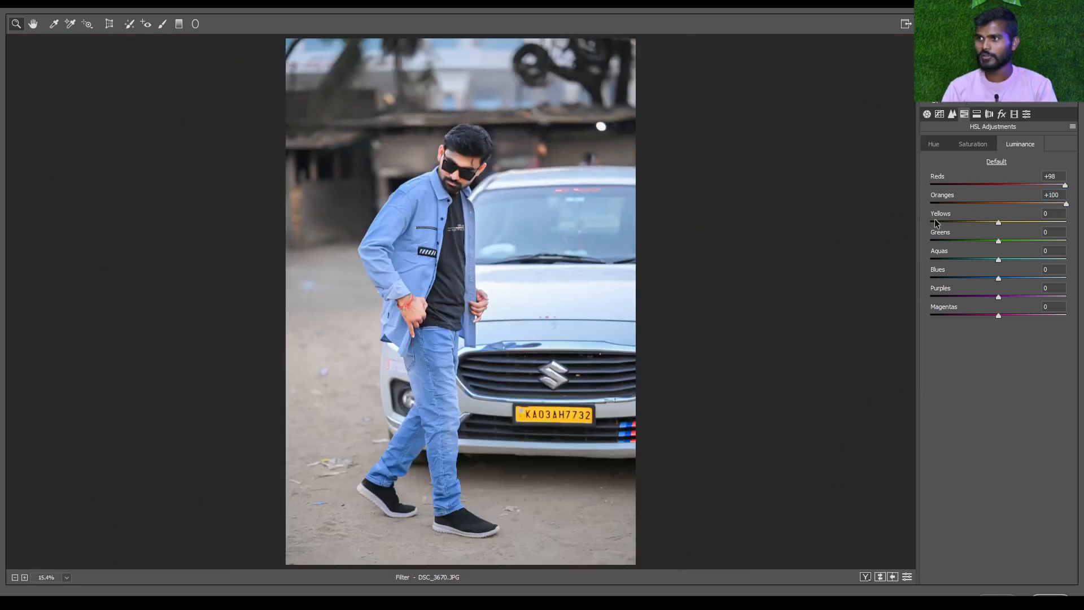
left_click_drag(463, 190, 612, 320)
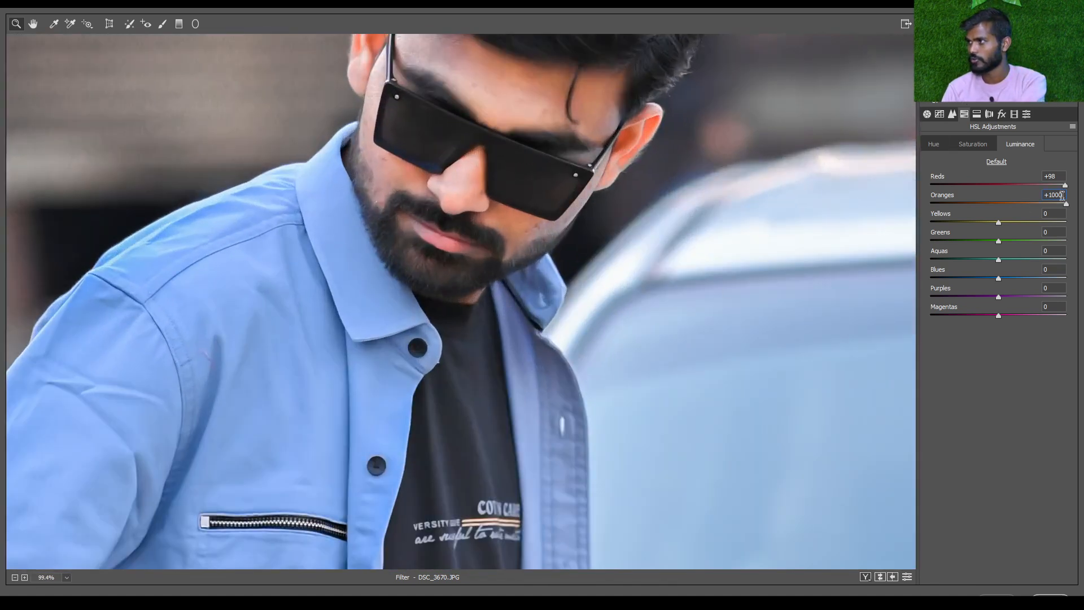
type("00")
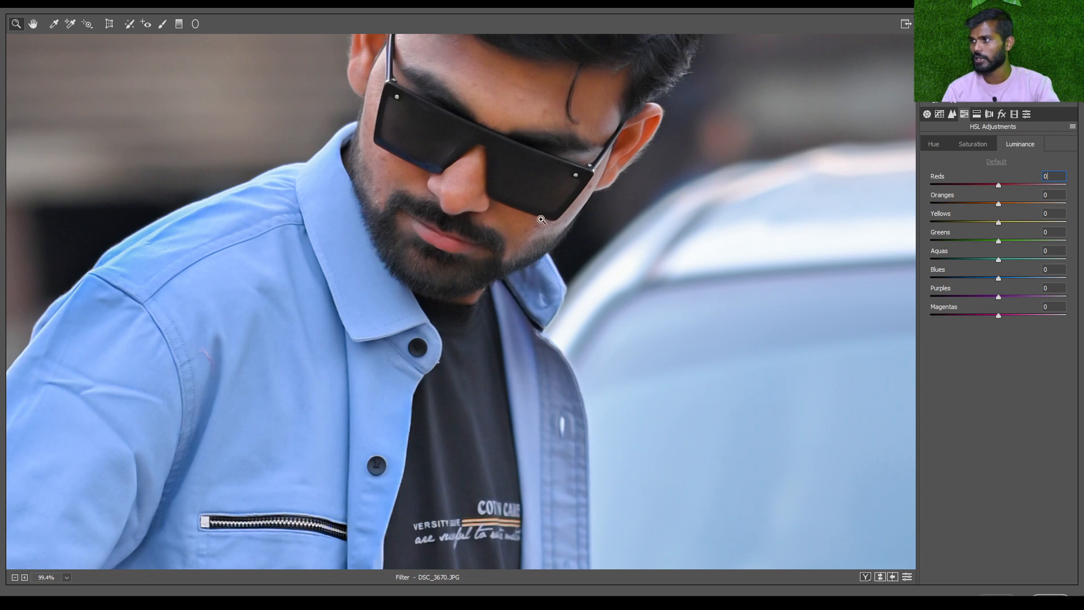
Try the Yellows luminance at +100 and -100 on the car's number plate, set it to +3 and view the whole photo
scroll(541, 219, "down", 2)
left_click(639, 444)
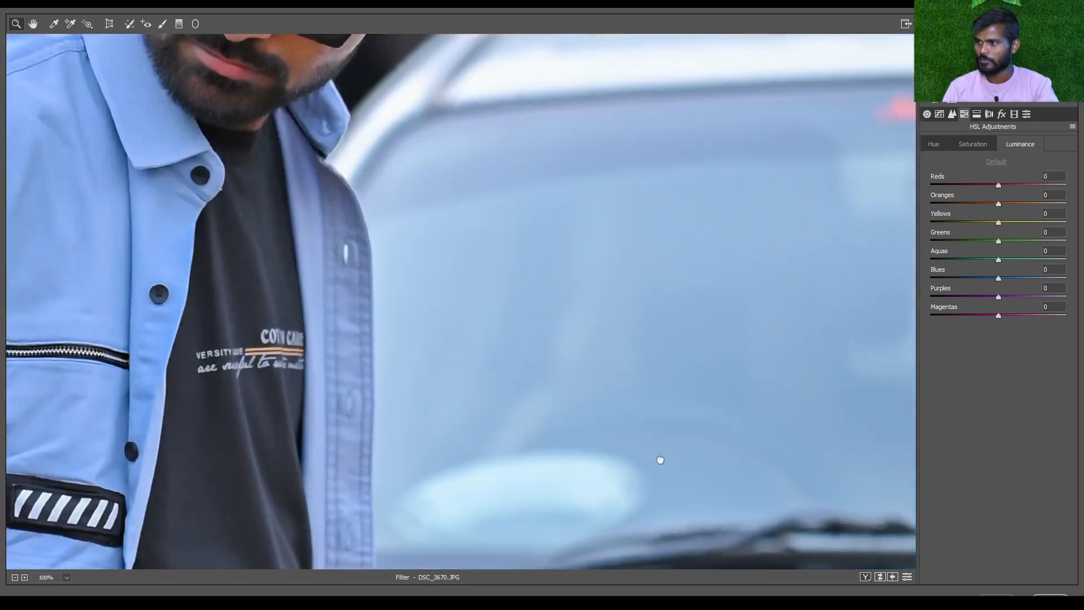
left_click_drag(659, 460, 480, 50)
left_click_drag(576, 343, 455, 101)
left_click_drag(615, 496, 652, 130)
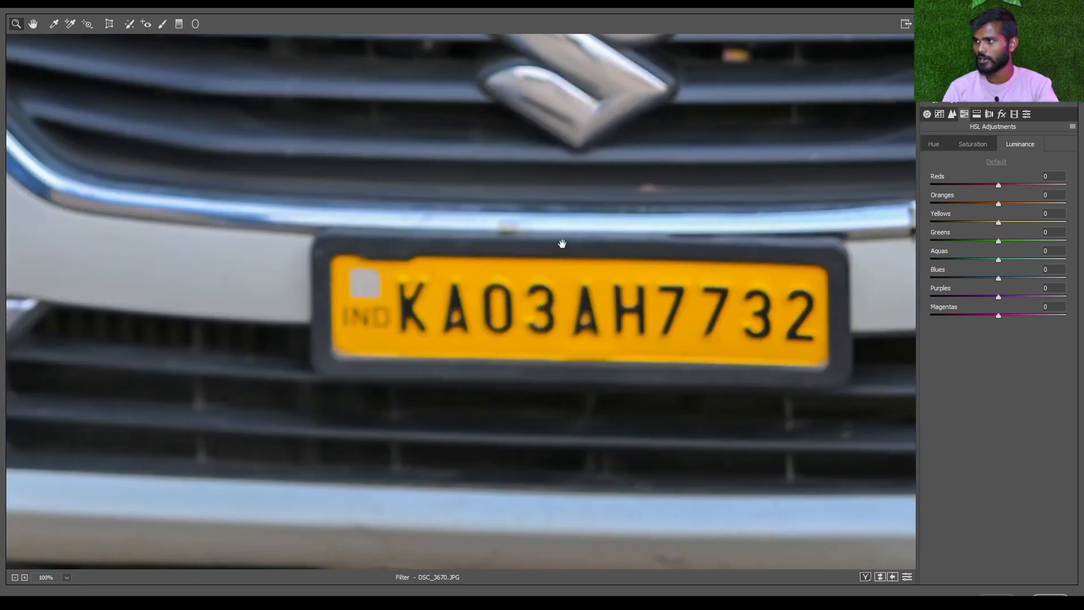
left_click_drag(1020, 223, 1066, 222)
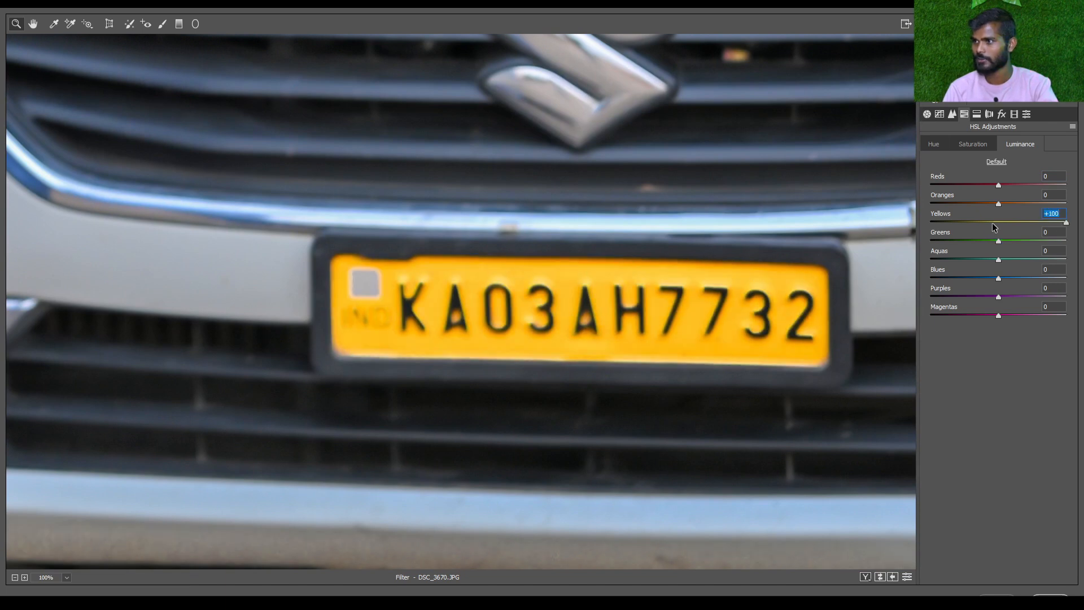
left_click_drag(995, 227, 926, 228)
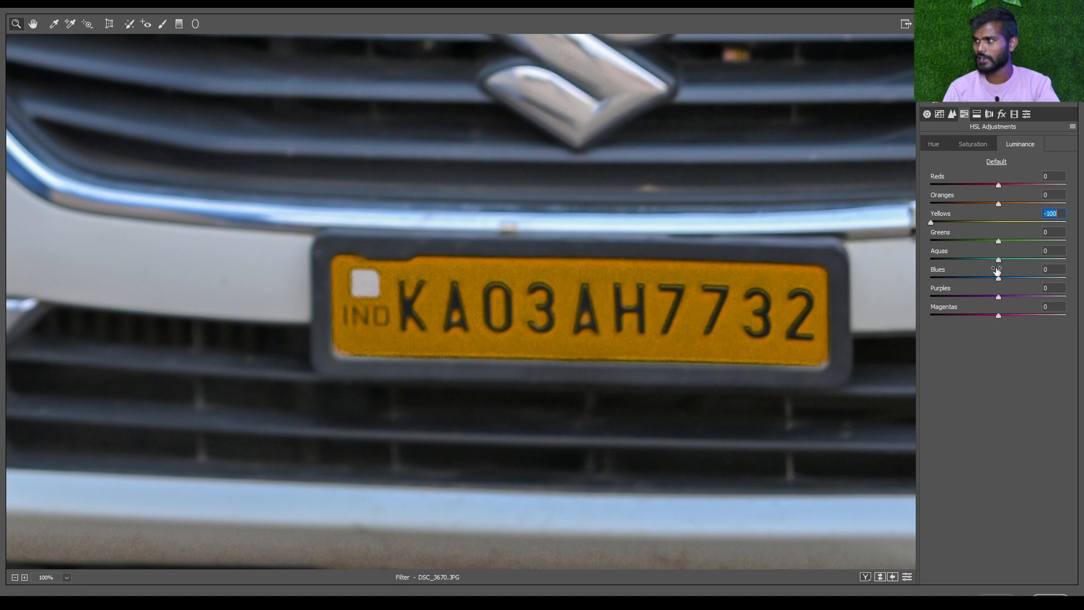
left_click(1001, 222)
scroll(563, 266, "down", 1)
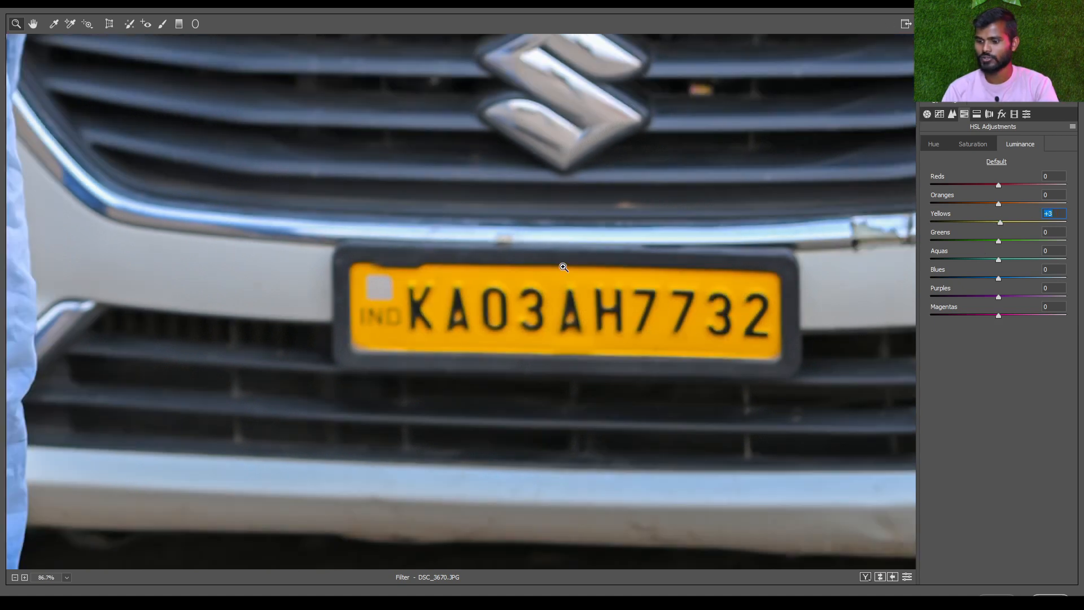
scroll(563, 267, "down", 10)
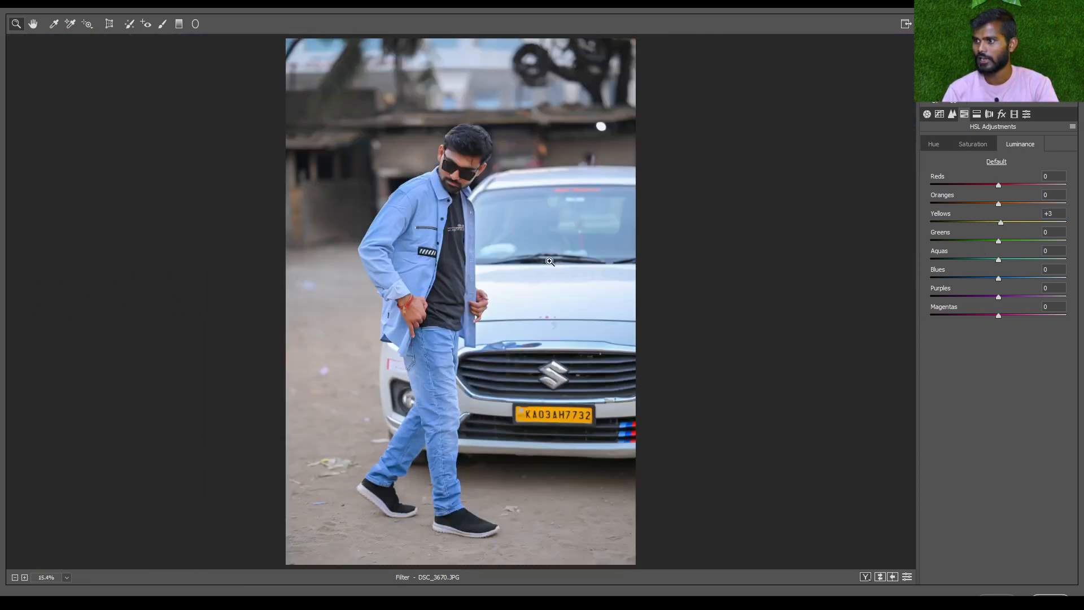
Try the Blues luminance at +100 on the shirt and car, and reset the Blues and Yellows luminance to 0
scroll(492, 392, "up", 2)
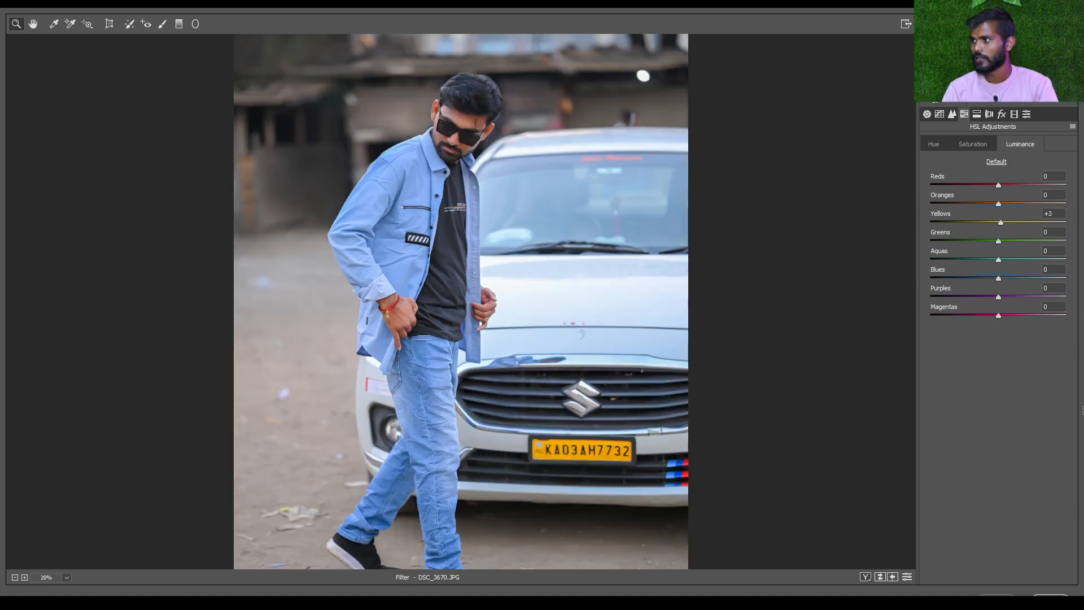
left_click_drag(1032, 281, 1081, 284)
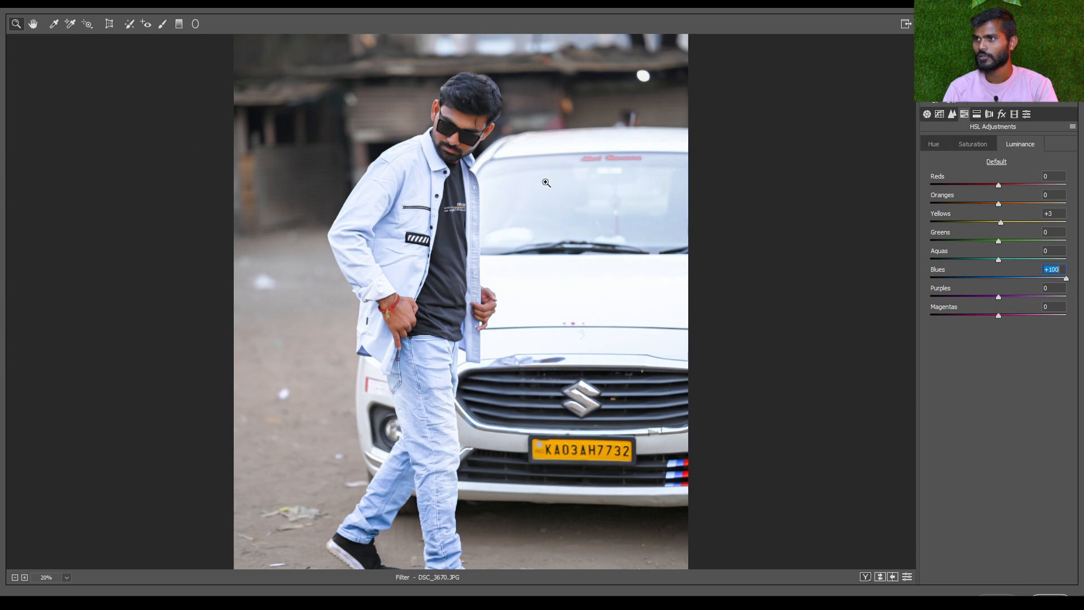
scroll(407, 176, "up", 3)
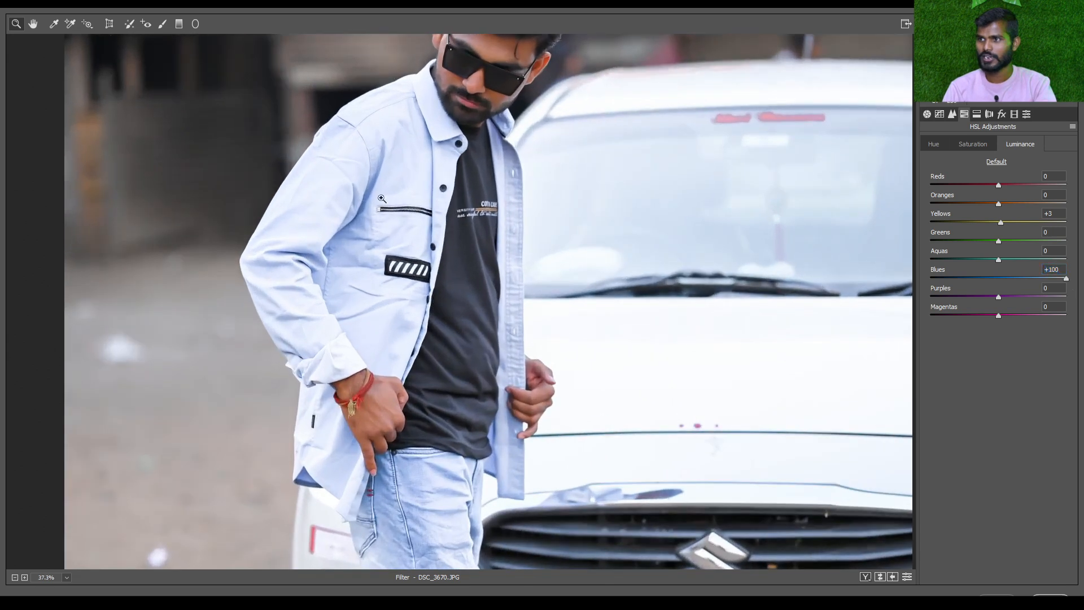
left_click(1001, 278)
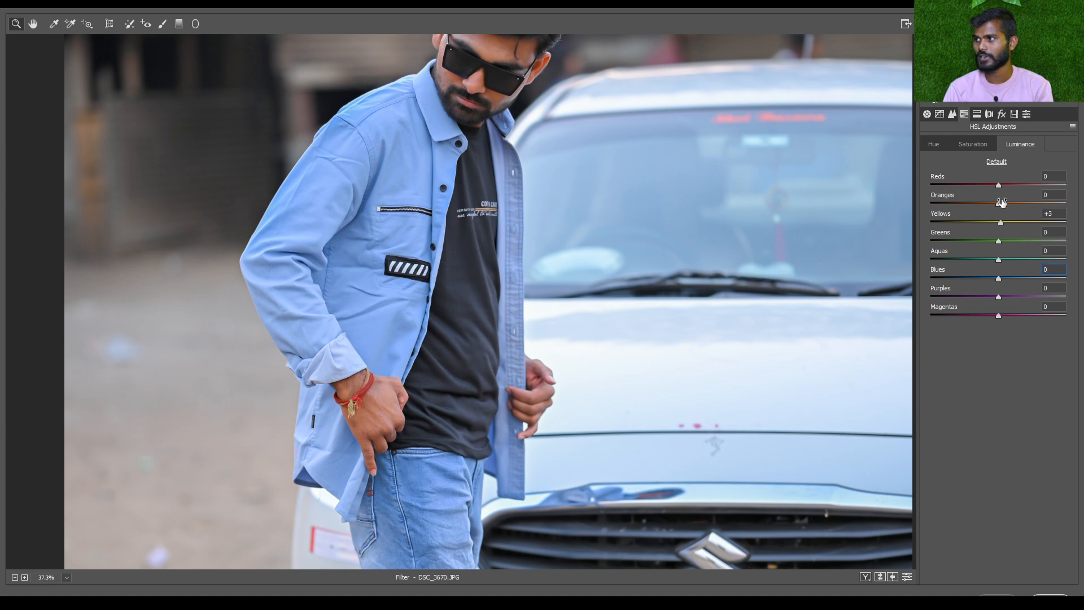
left_click(1054, 213)
type("0")
Reduce the skin colour on the man's face by setting the Reds saturation to -20 and the Oranges saturation to -18
left_click_drag(484, 91, 504, 204)
scroll(505, 204, "up", 2)
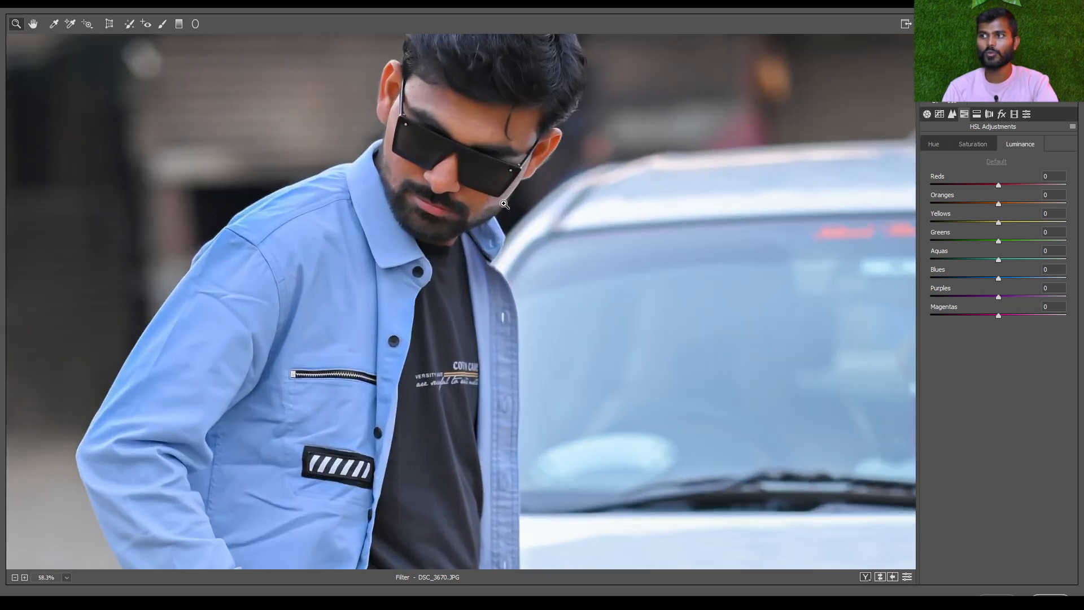
left_click_drag(424, 137, 463, 273)
scroll(557, 259, "up", 3)
left_click(973, 144)
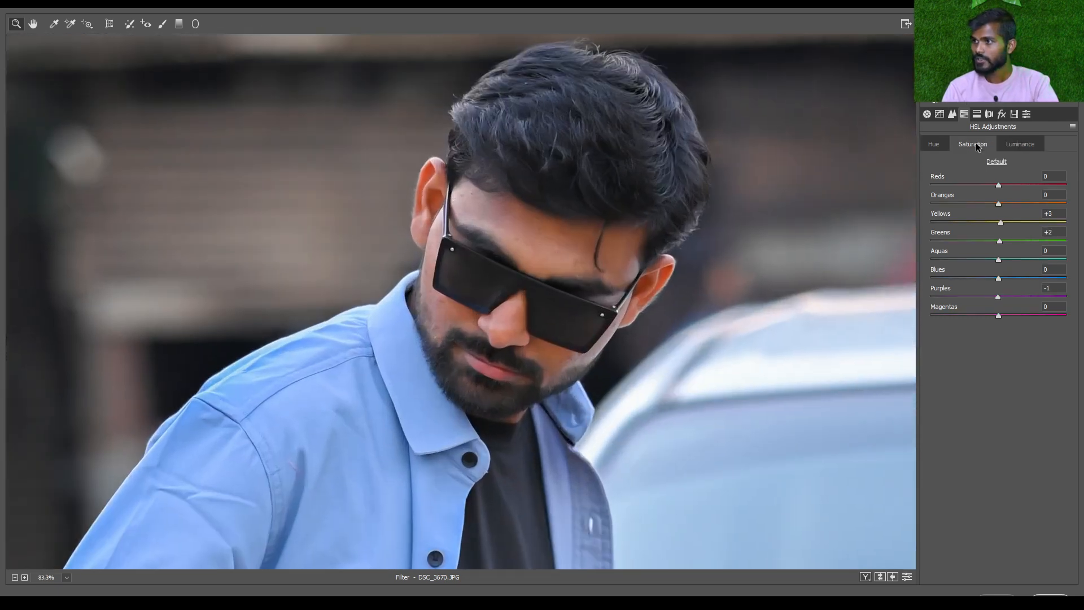
scroll(640, 252, "up", 2)
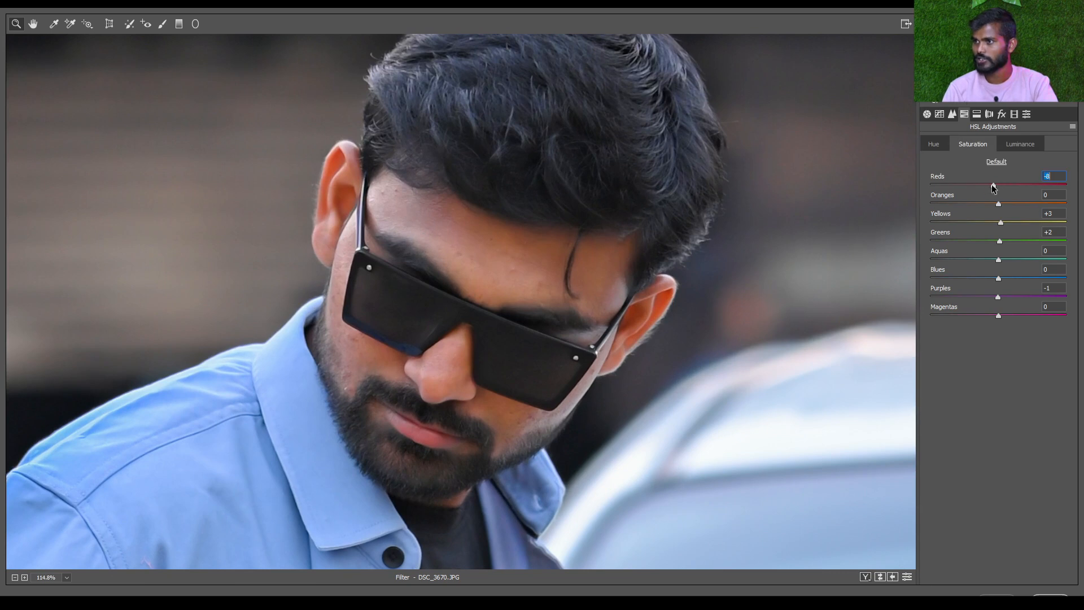
mouse_move(987, 185)
left_mouse_down()
mouse_move(978, 205)
mouse_move(988, 187)
left_mouse_up()
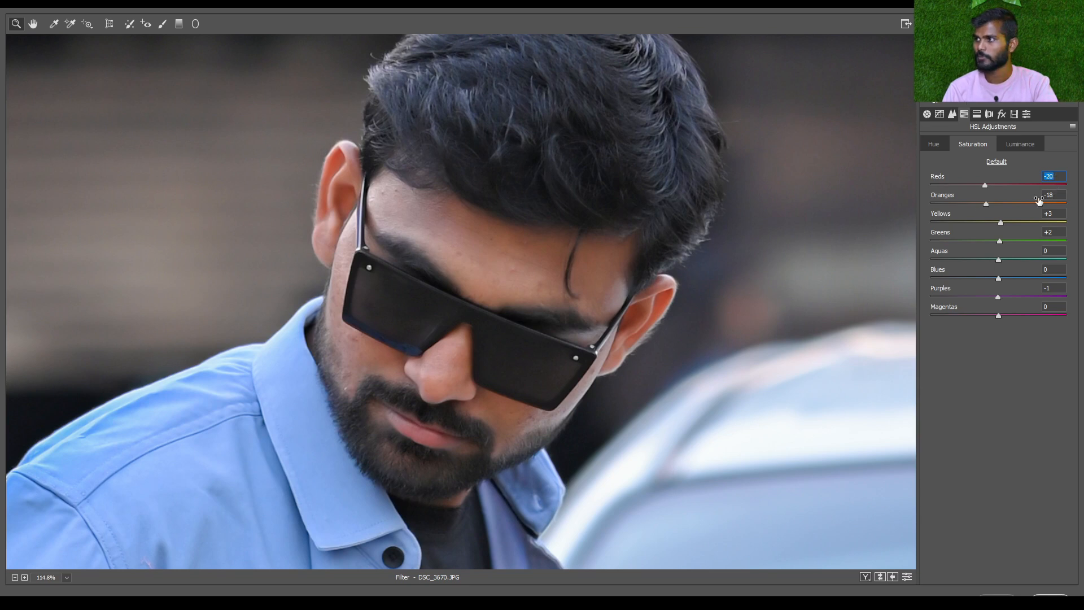
Brighten the skin by setting the Reds luminance to +24 and the Oranges luminance to +23
left_click(1011, 144)
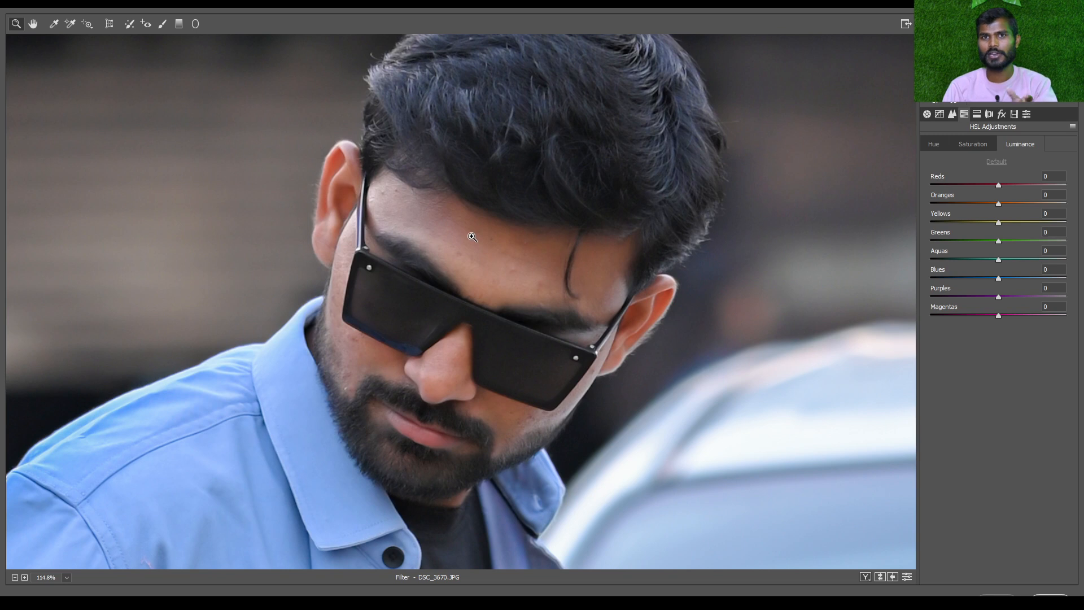
left_click(1014, 185)
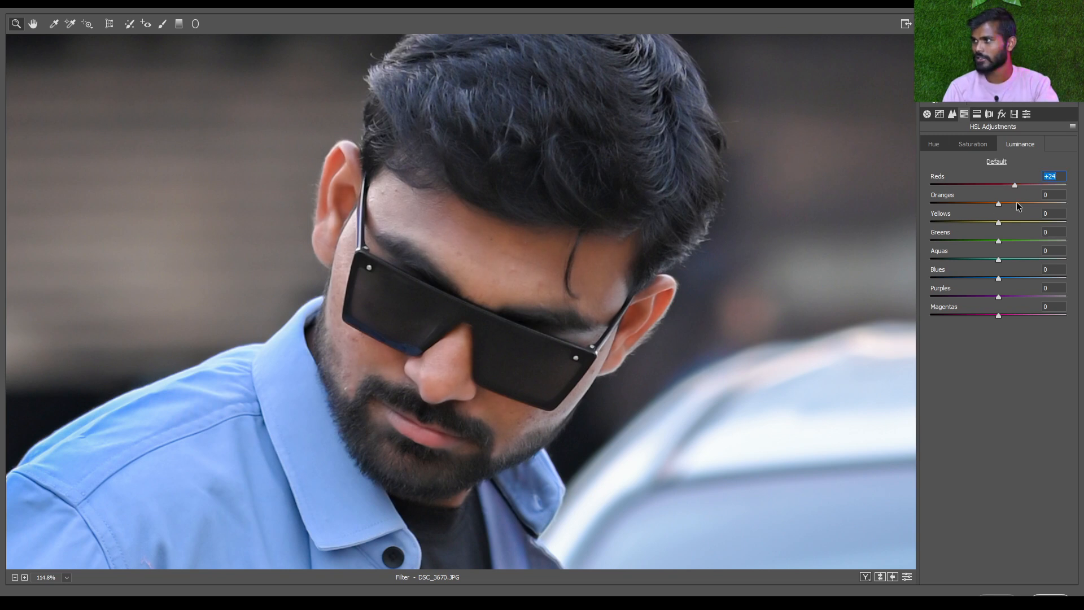
left_click(1017, 203)
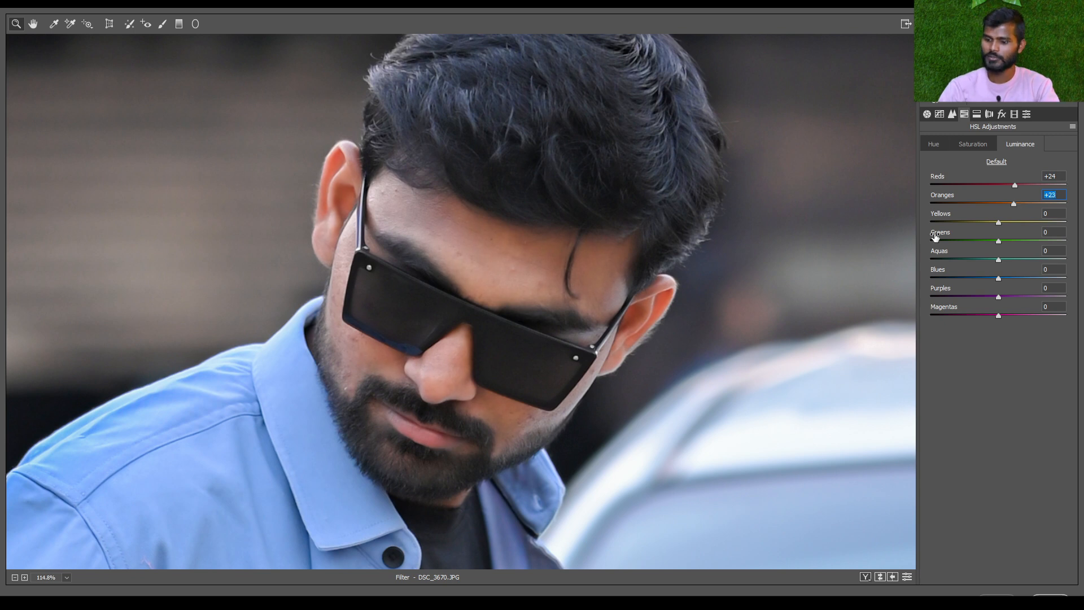
Show the before and after versions side by side and compare them on the man's face and the whole photo
key("ctrl+0")
left_click_drag(428, 186, 537, 136)
key("q")
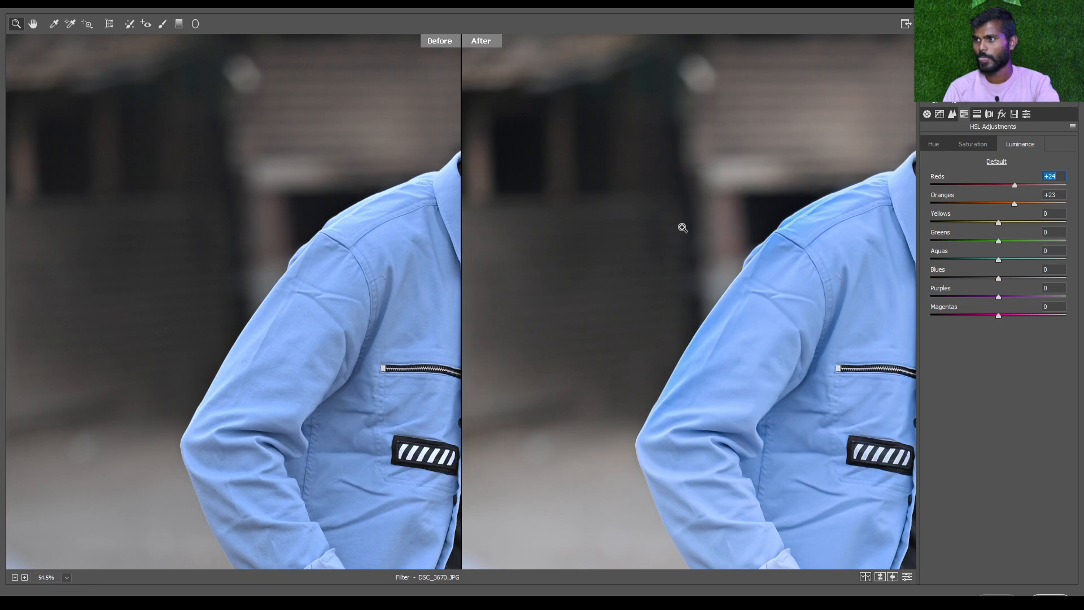
left_click_drag(724, 219, 323, 213)
left_click_drag(550, 196, 597, 258)
scroll(652, 258, "up", 1)
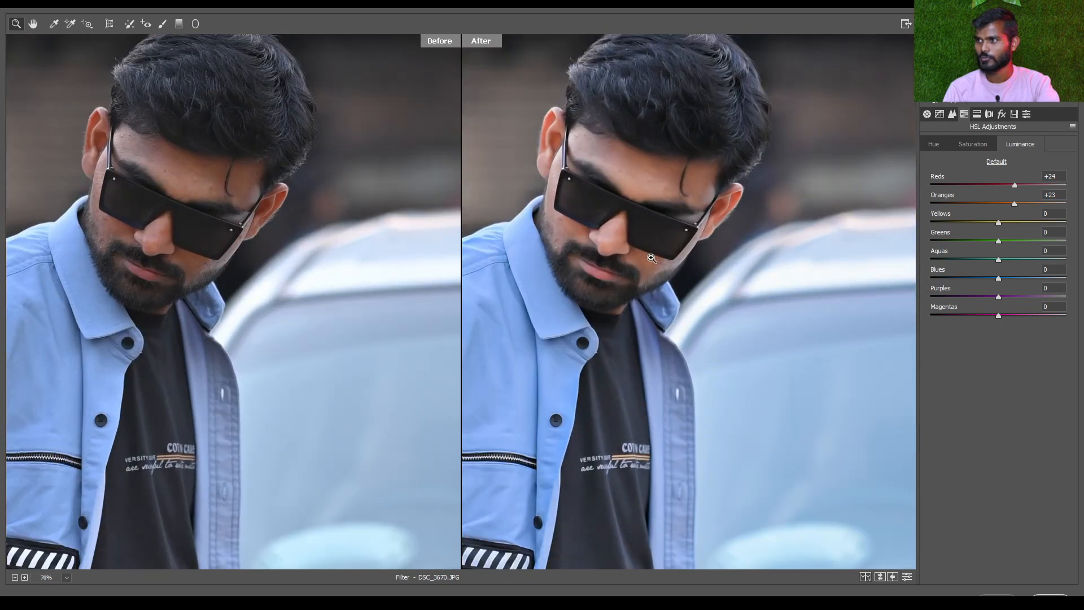
scroll(651, 258, "up", 3)
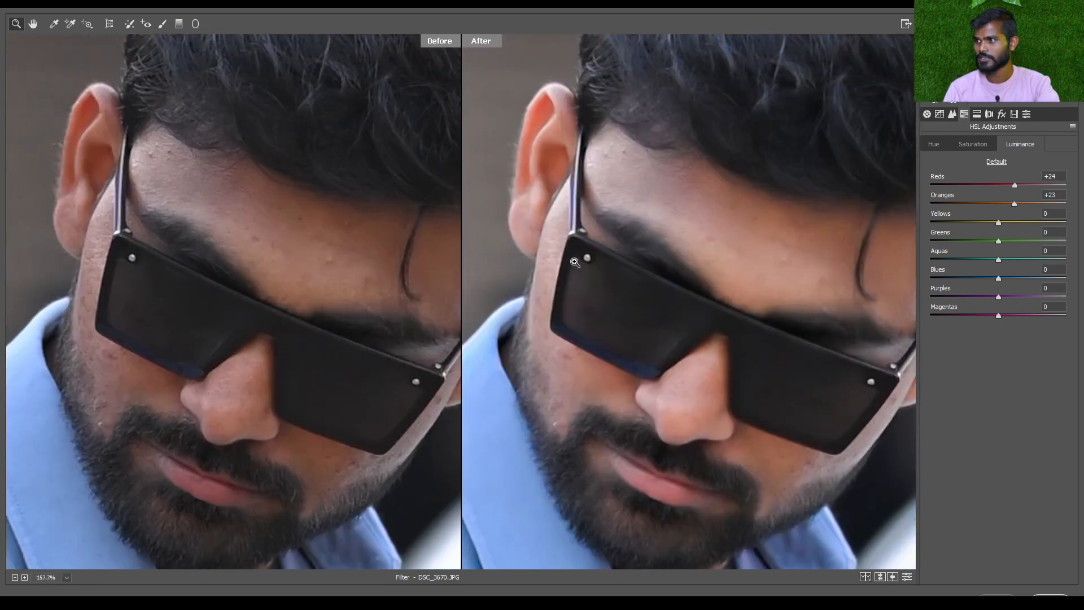
key("ctrl+0")
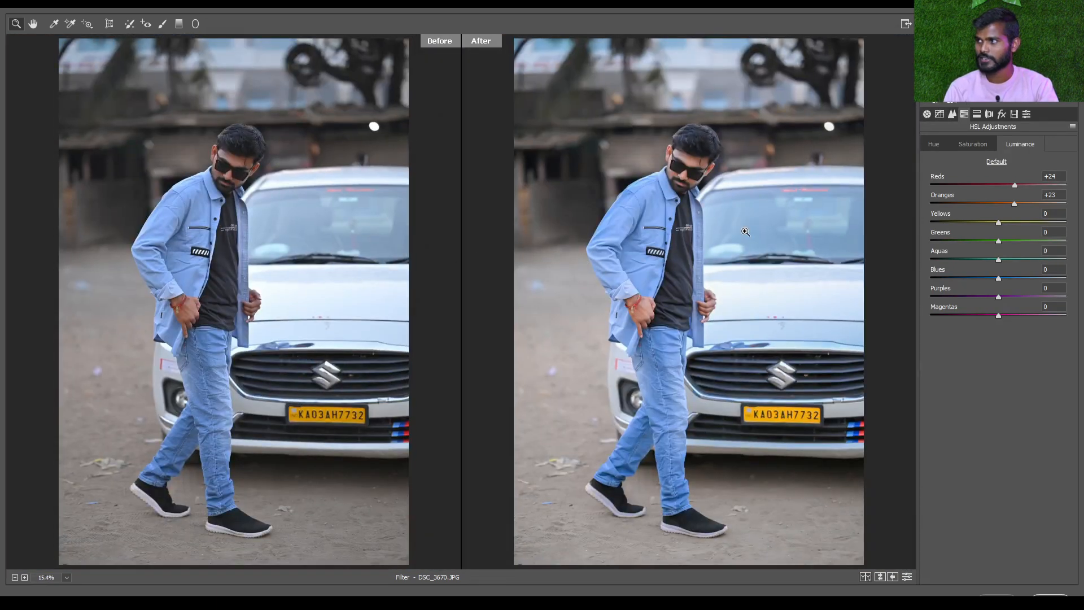
Review the Basic, Tone Curve and Detail settings, followed by the HSL Hue and Saturation values
left_click(926, 115)
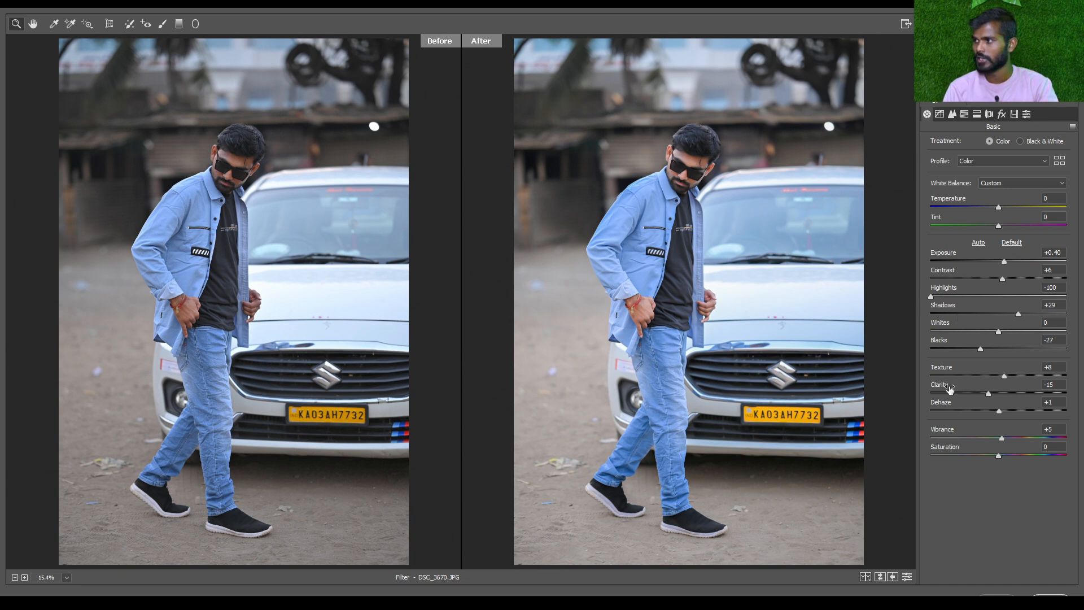
left_click(939, 115)
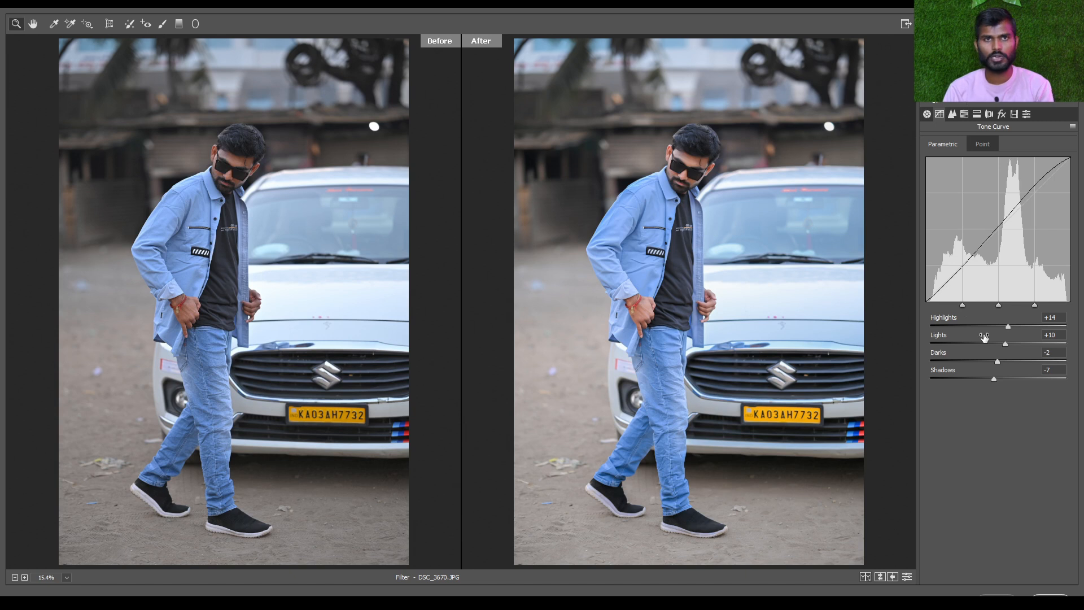
left_click(953, 116)
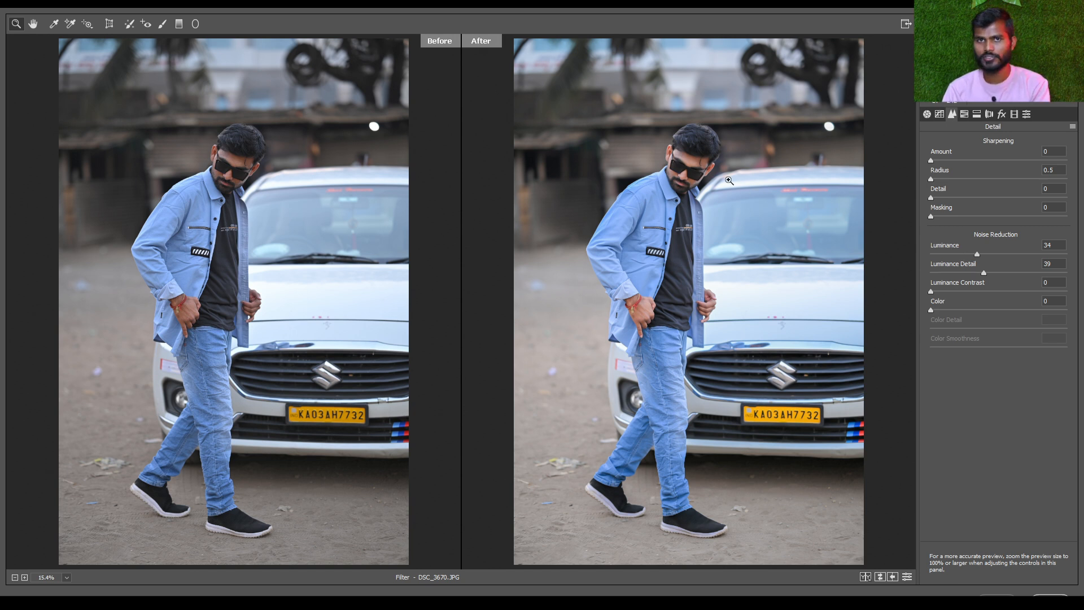
left_click(964, 113)
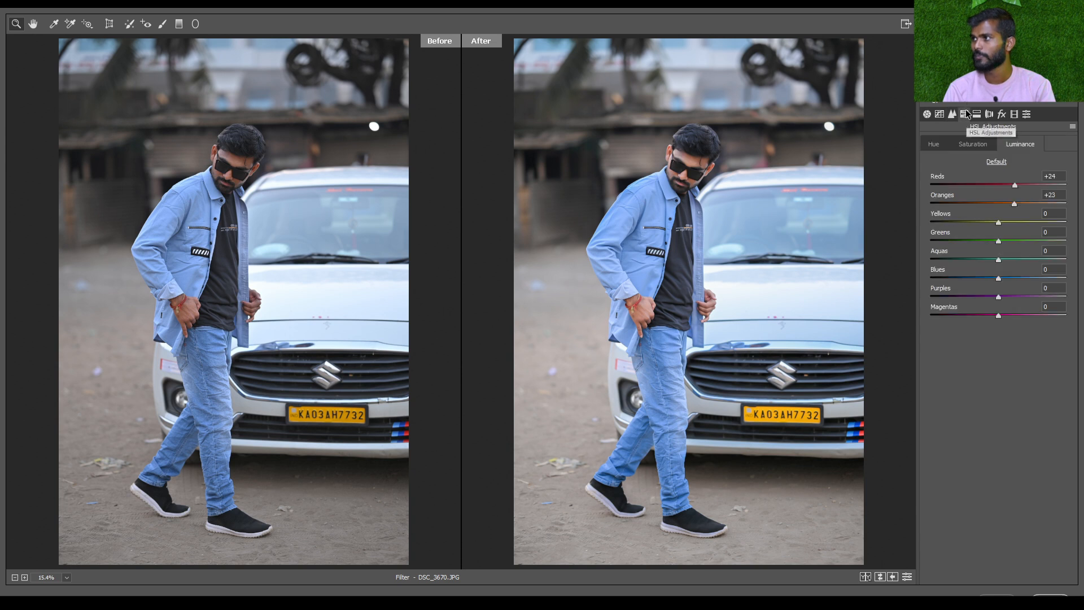
left_click(935, 143)
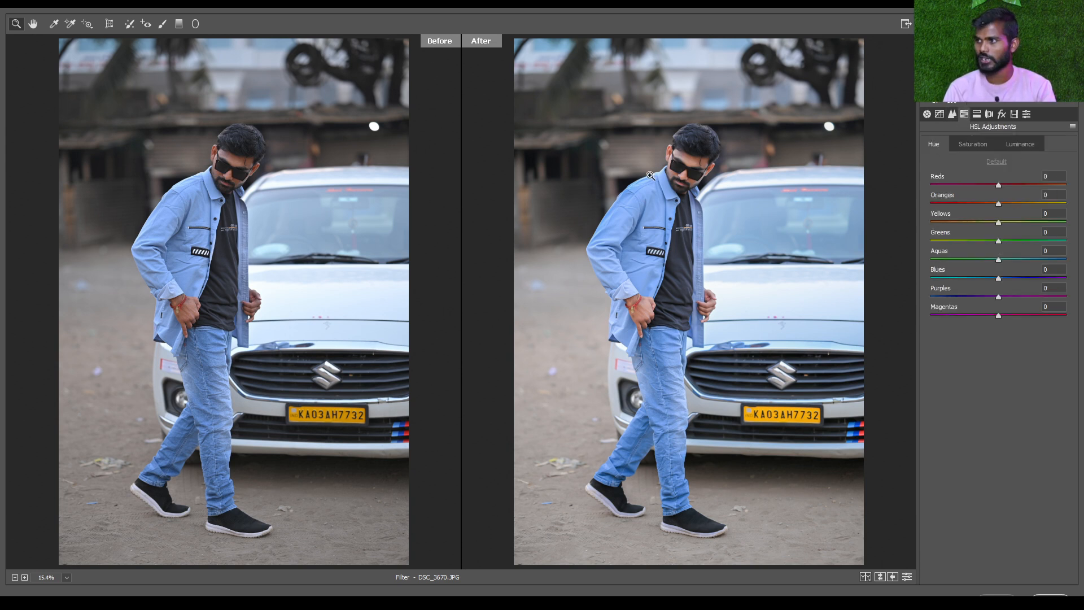
left_click(985, 143)
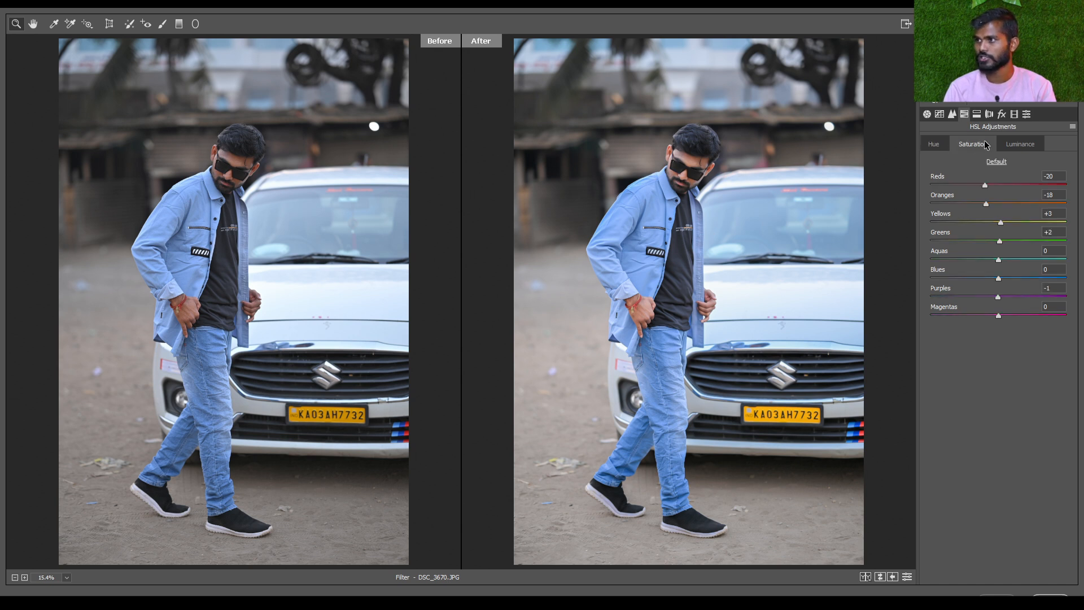
Brighten the yellow tones by setting the Yellows luminance to +28
left_click(693, 188)
left_click(730, 292)
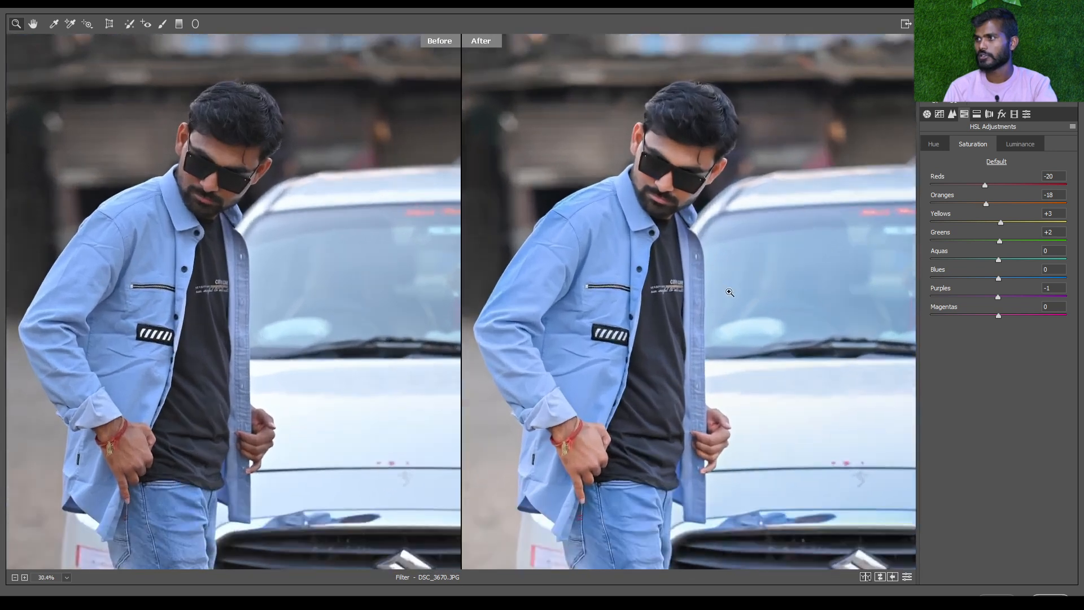
left_click(704, 145)
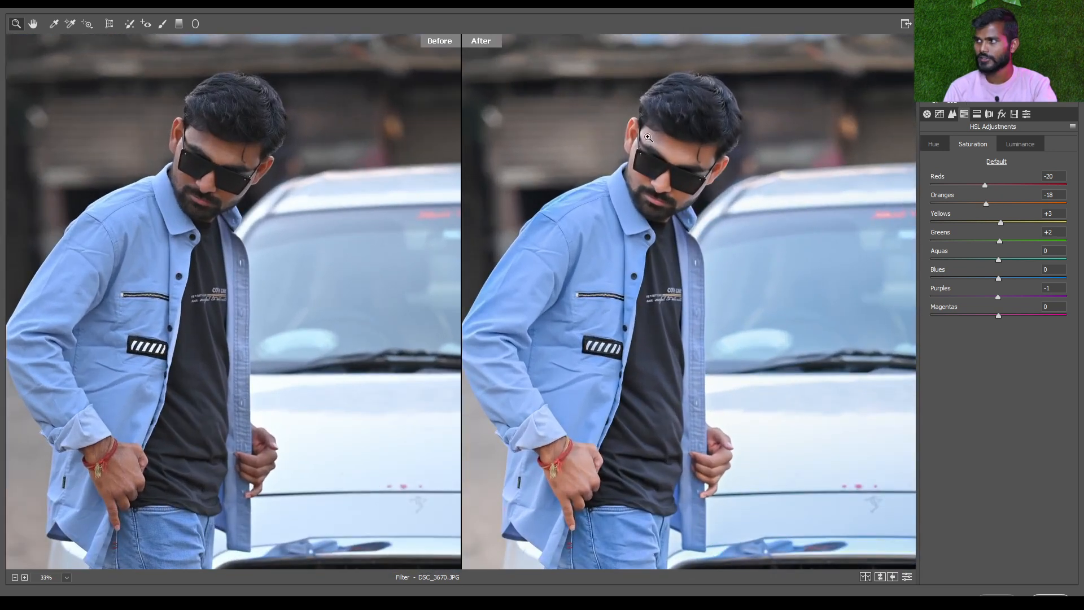
left_click(1023, 145)
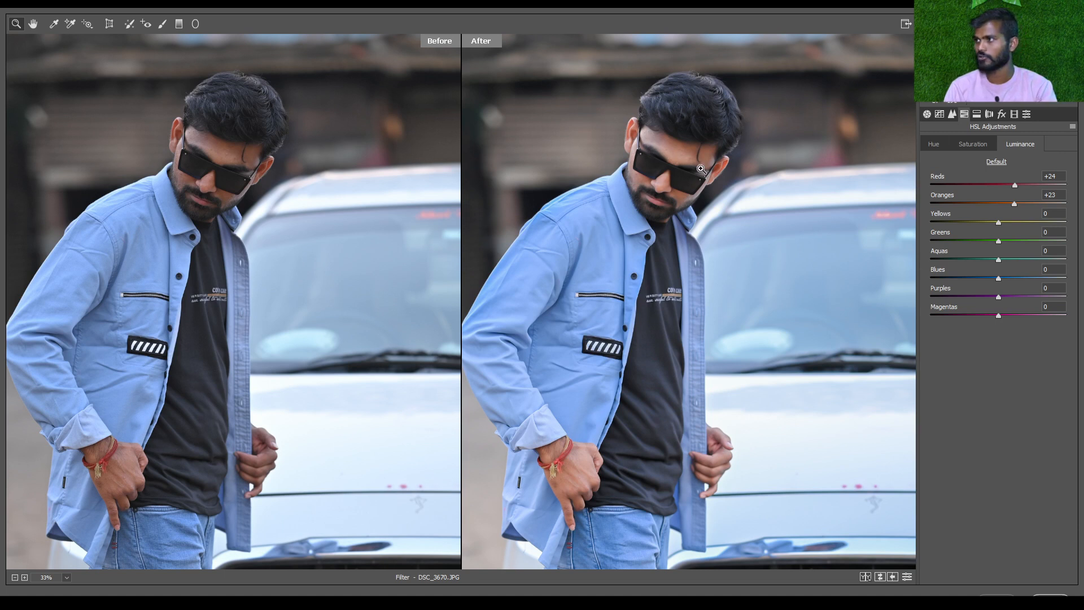
left_click_drag(1012, 224, 1017, 224)
key("ctrl+0")
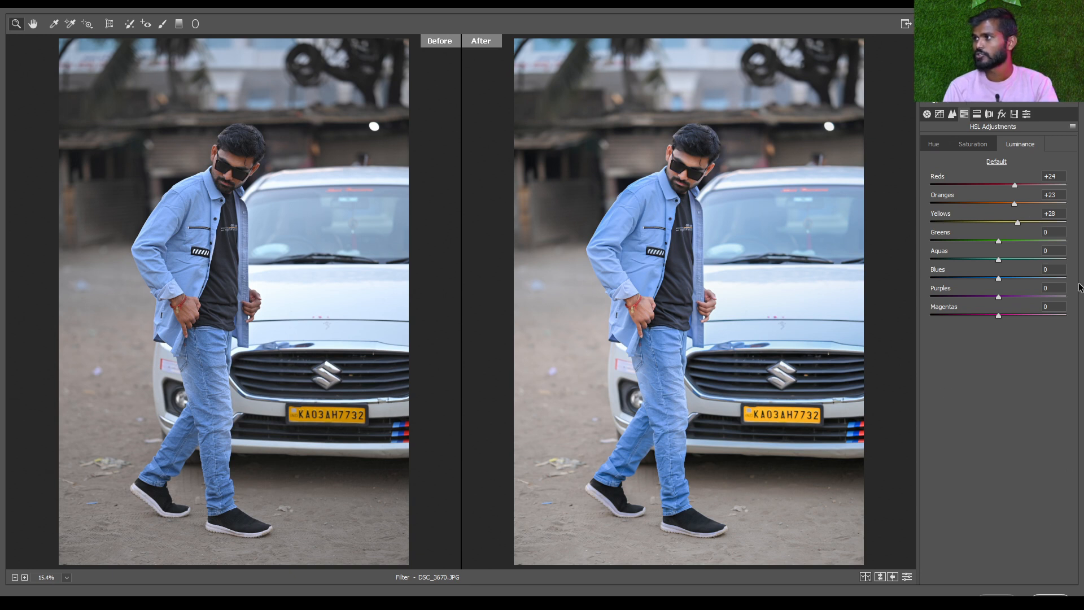
left_click(978, 115)
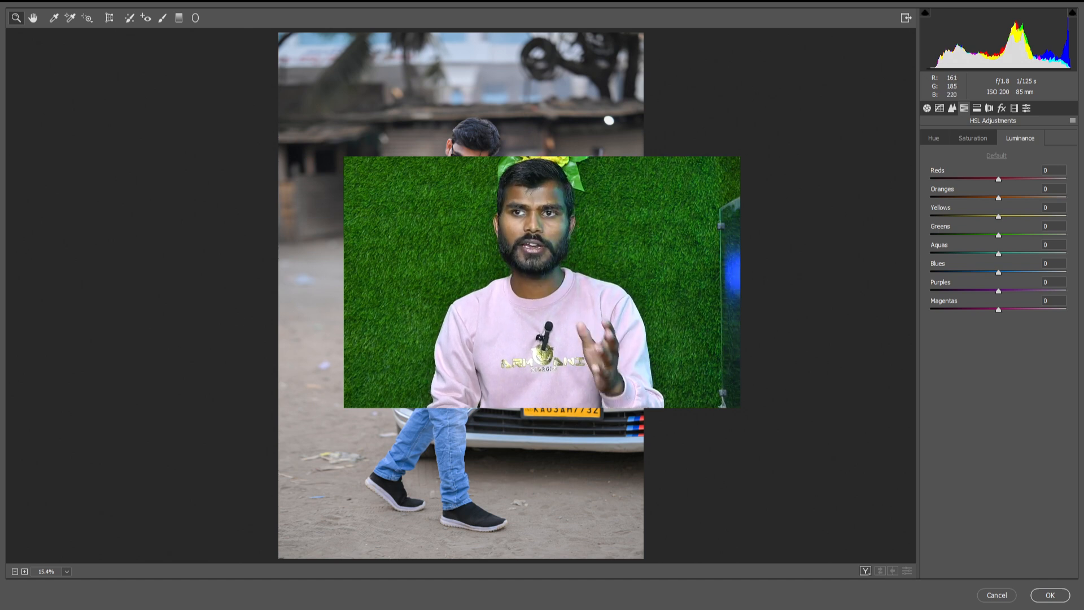
Close the Camera Raw Filter and compare the reference photo pp kkk.jpg with the edited DSC_3670.JPG
left_click(1060, 597)
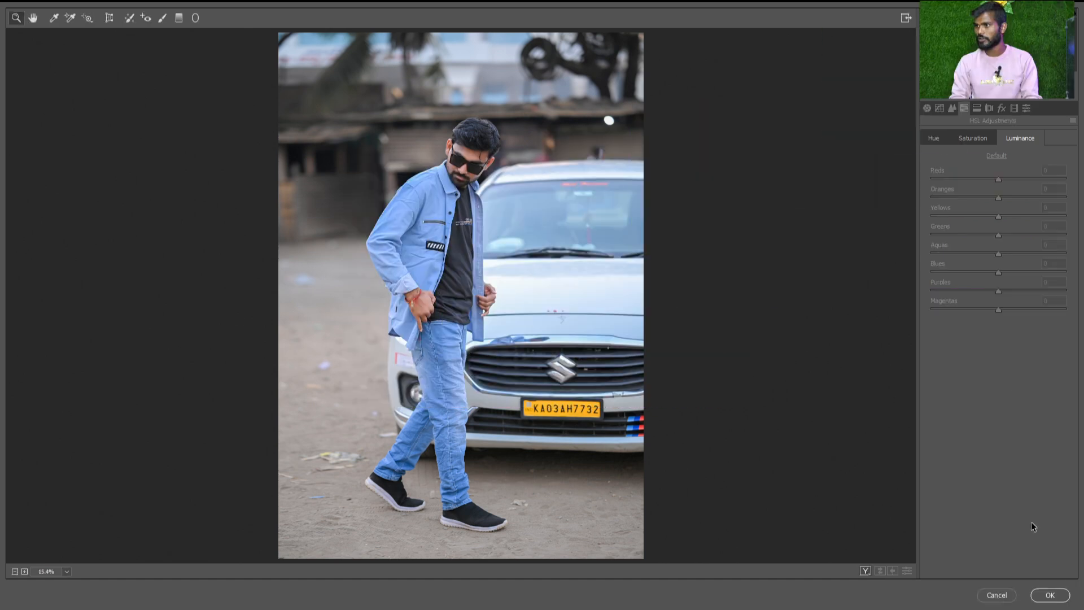
key("ctrl+0")
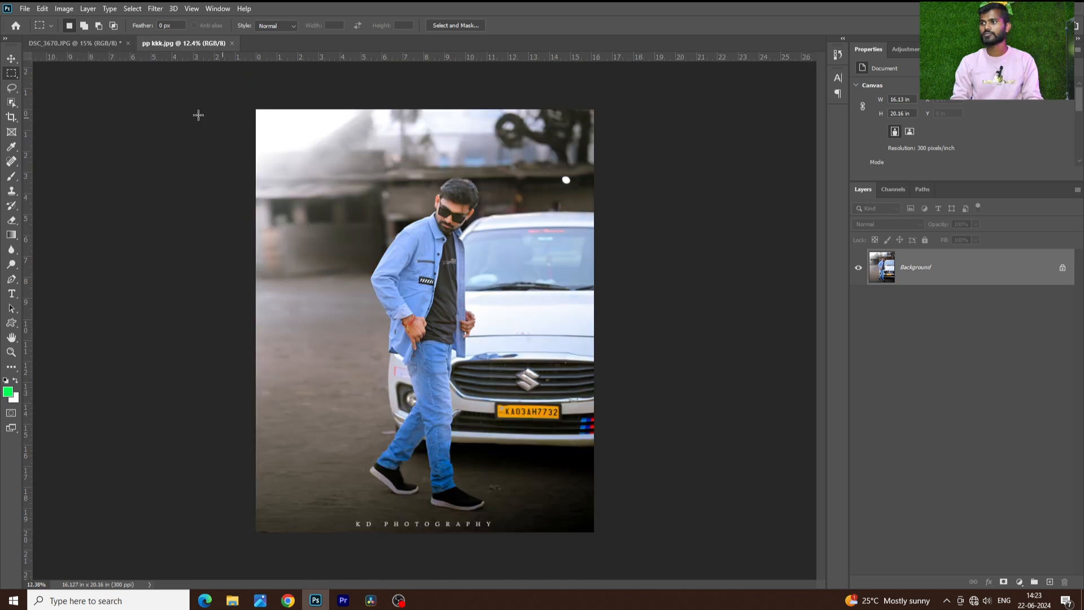
scroll(478, 204, "up", 1)
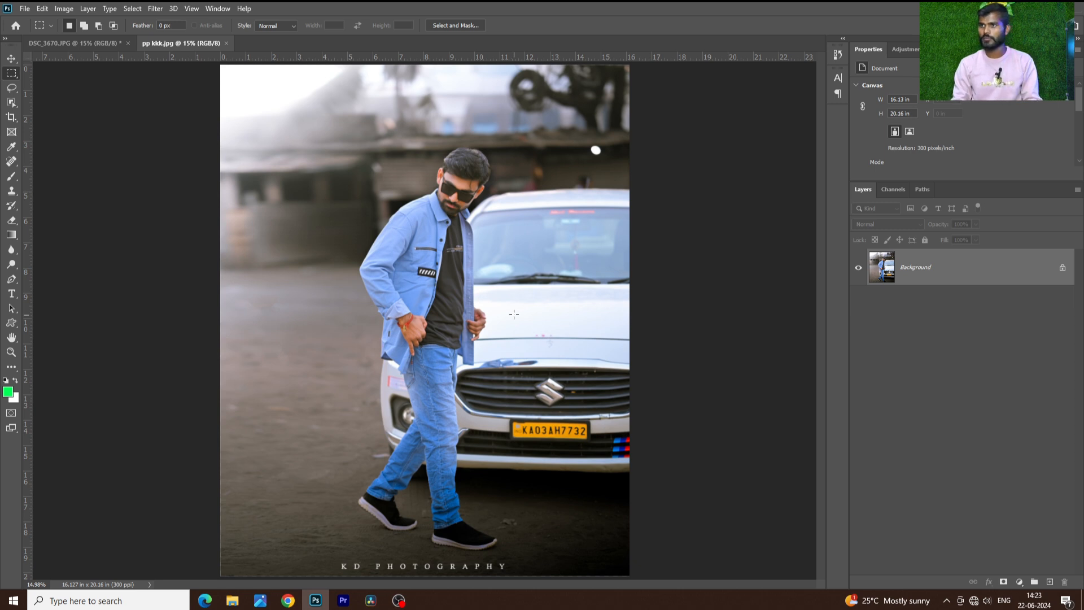
left_click(66, 44)
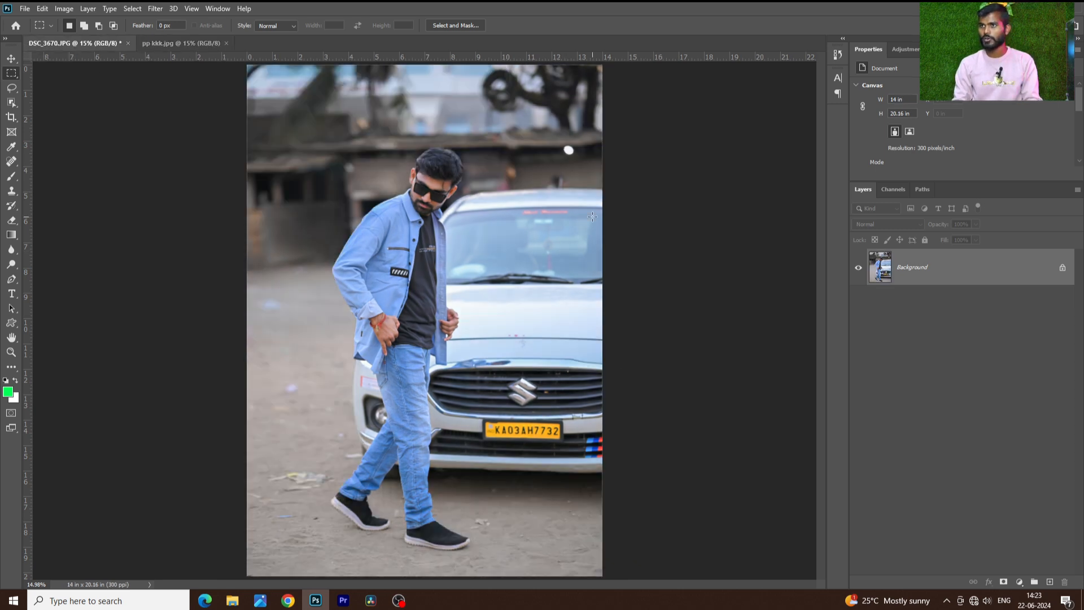
key("ctrl+shift+a")
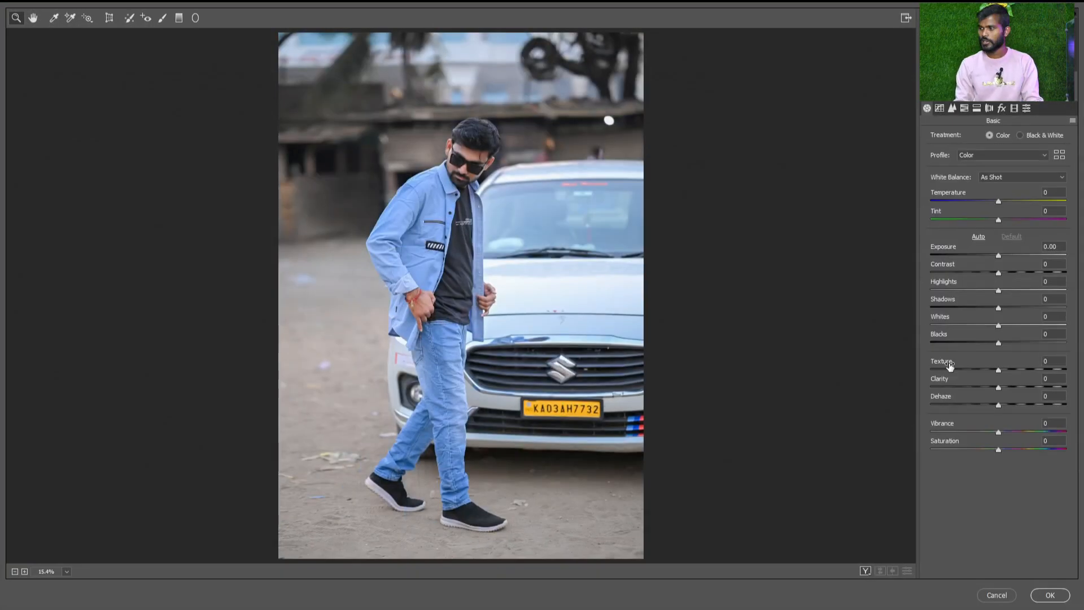
left_click(1030, 595)
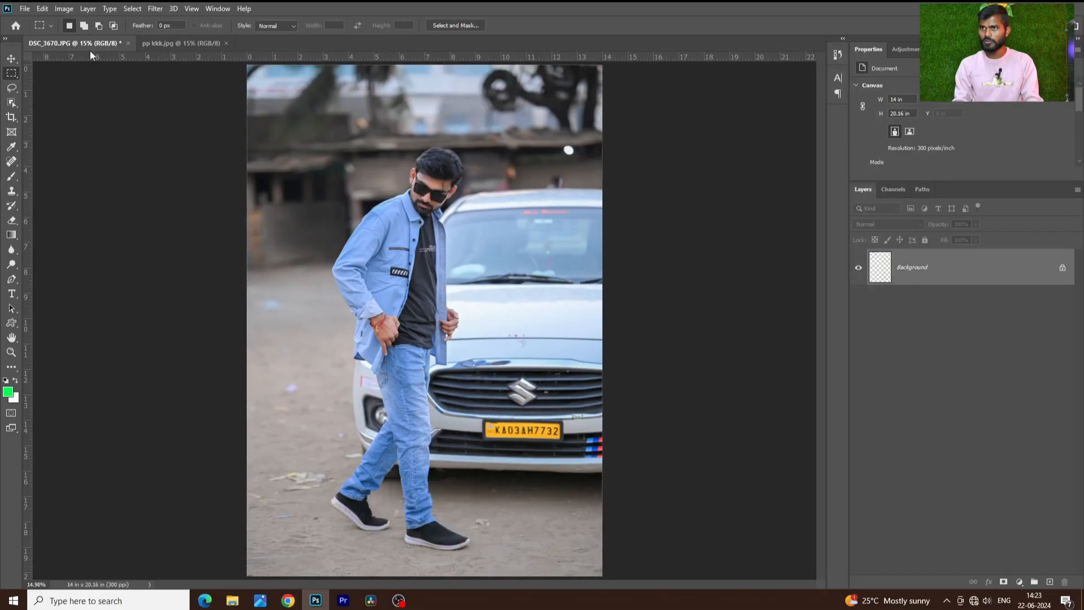
Open the photos DSC_3439.JPG and DSC_3441.JPG and bring DSC_3439.JPG to the front
left_click(25, 9)
left_click(25, 9)
left_click(38, 31)
double_click(145, 95)
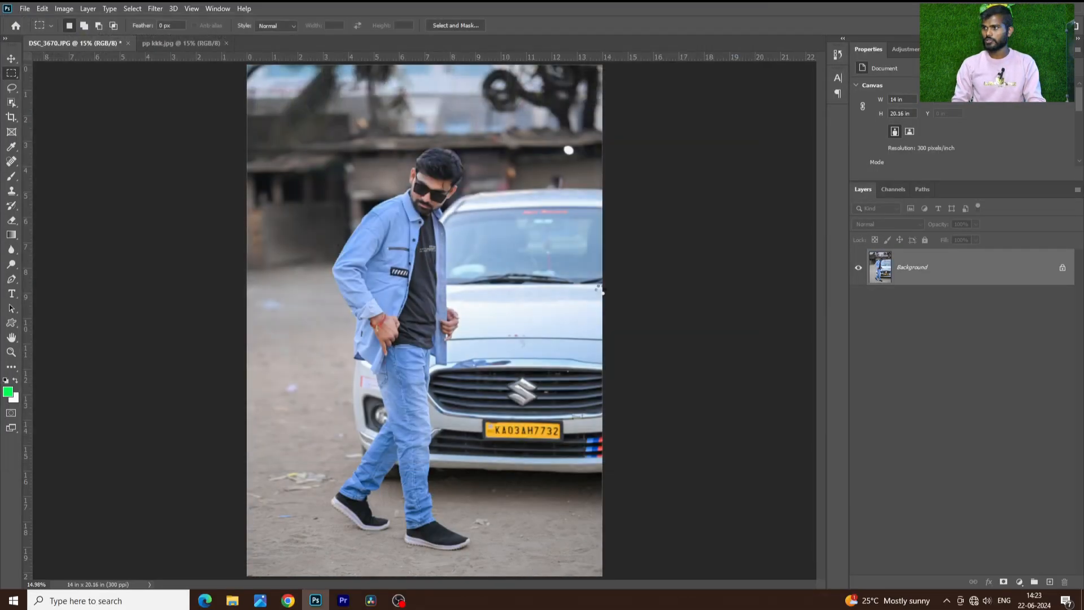
left_click(25, 9)
left_click(38, 31)
left_click(212, 101)
double_click(211, 101)
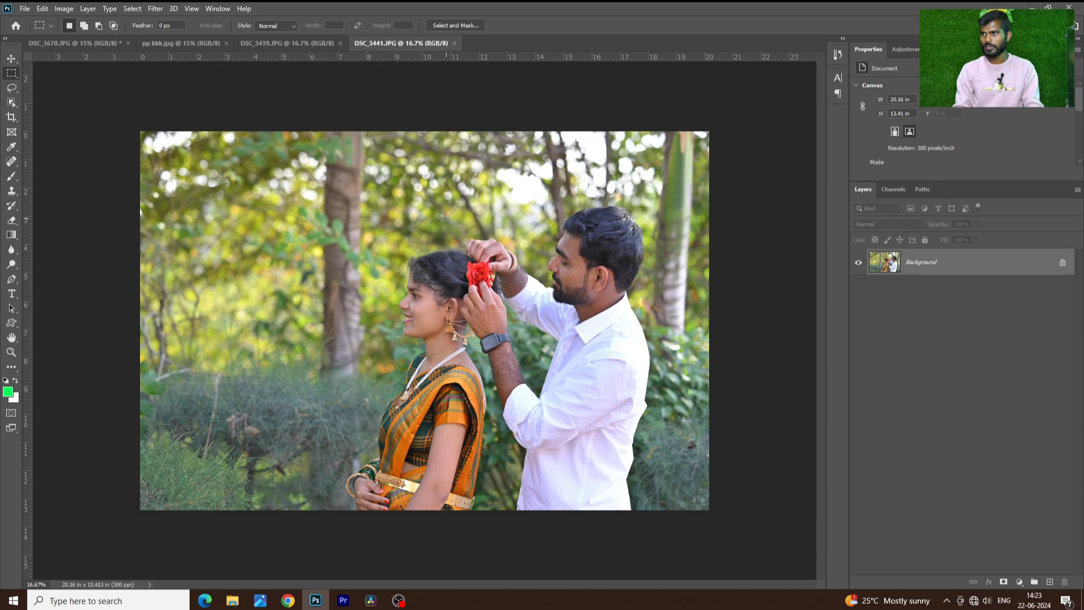
left_click(285, 44)
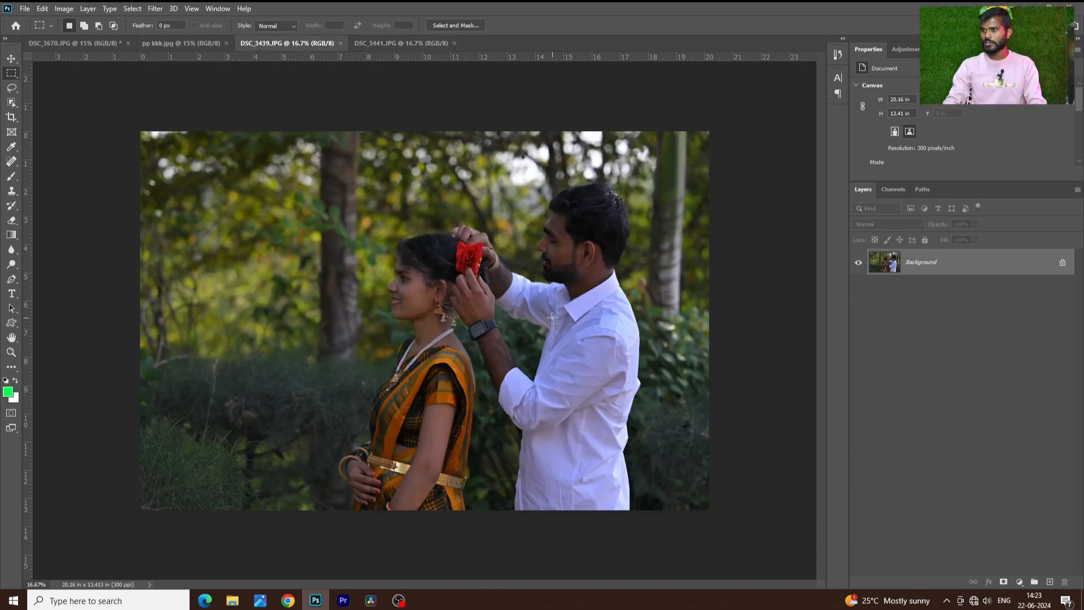
Open DSC_3439.JPG in the Camera Raw Filter and set the Exposure to +1.70 and the Highlights to -100
scroll(553, 320, "up", 2)
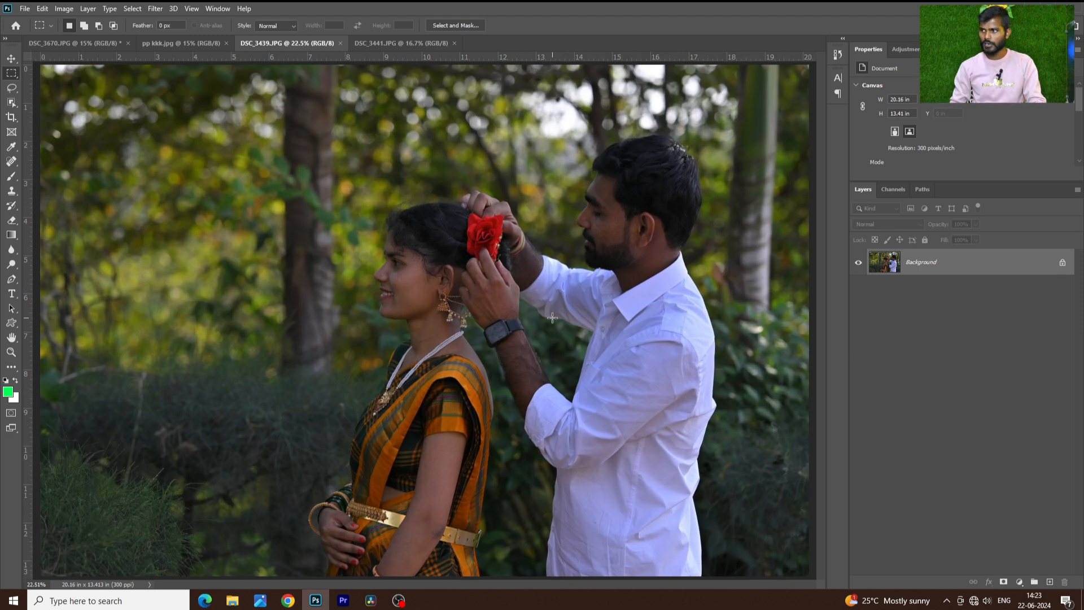
scroll(552, 318, "down", 1)
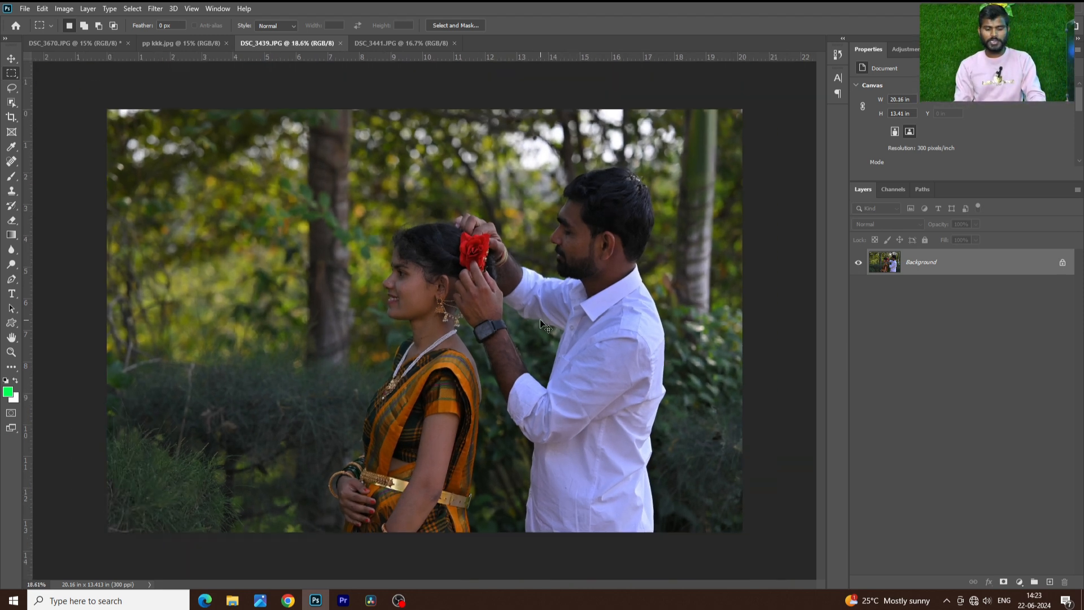
key("ctrl+shift+a")
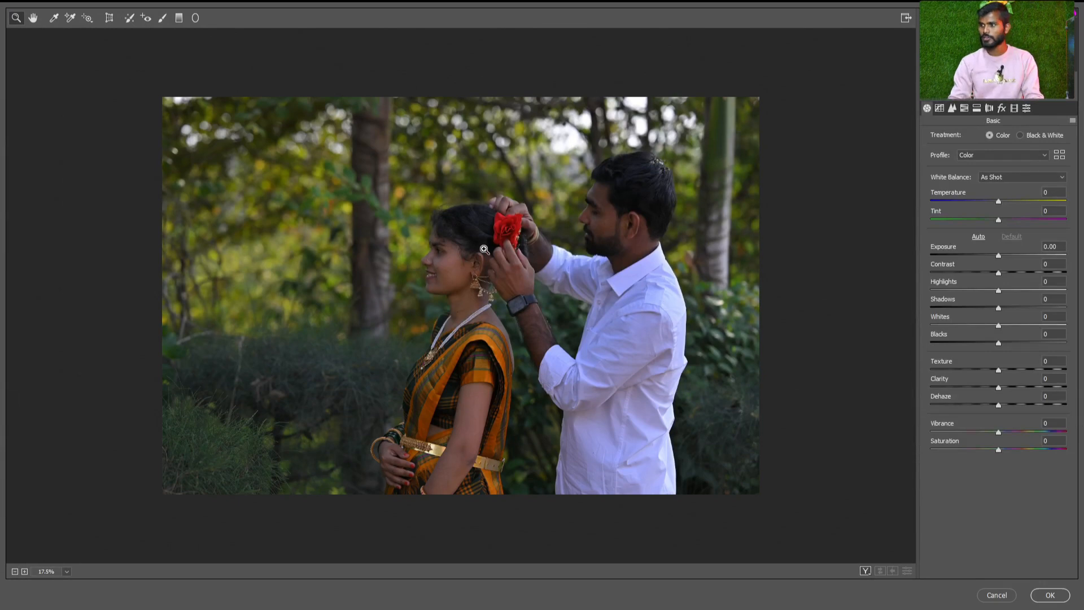
scroll(483, 249, "up", 2)
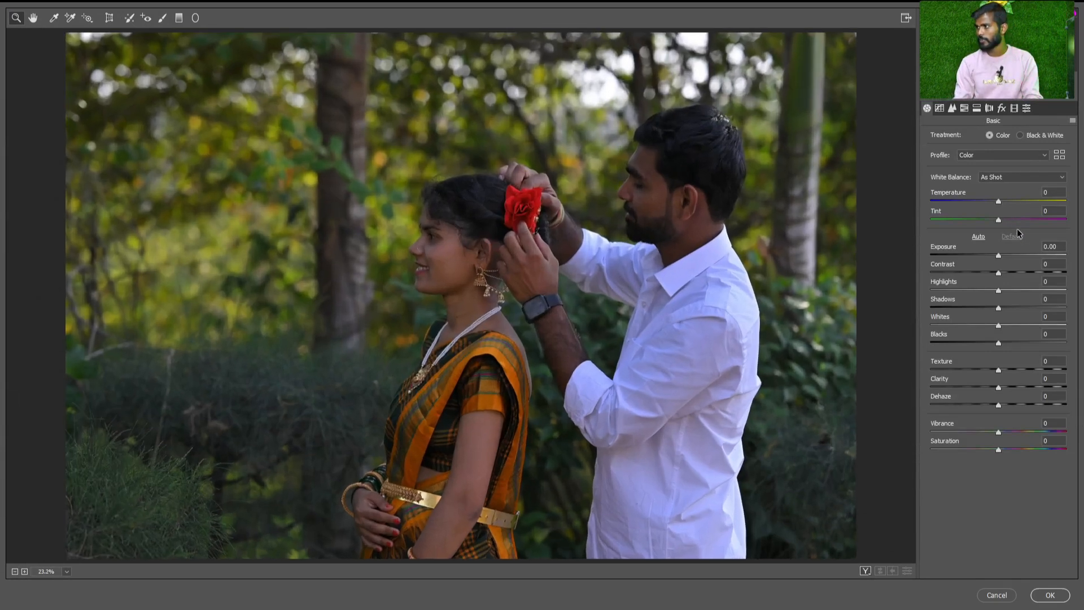
left_click_drag(1004, 255, 1013, 257)
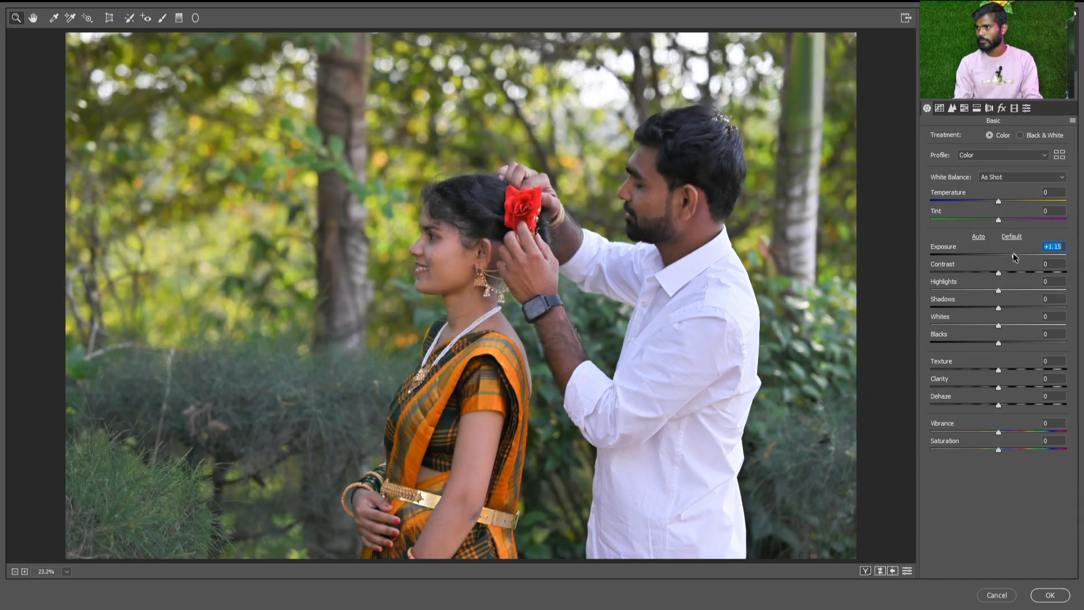
left_click_drag(1013, 254, 1021, 256)
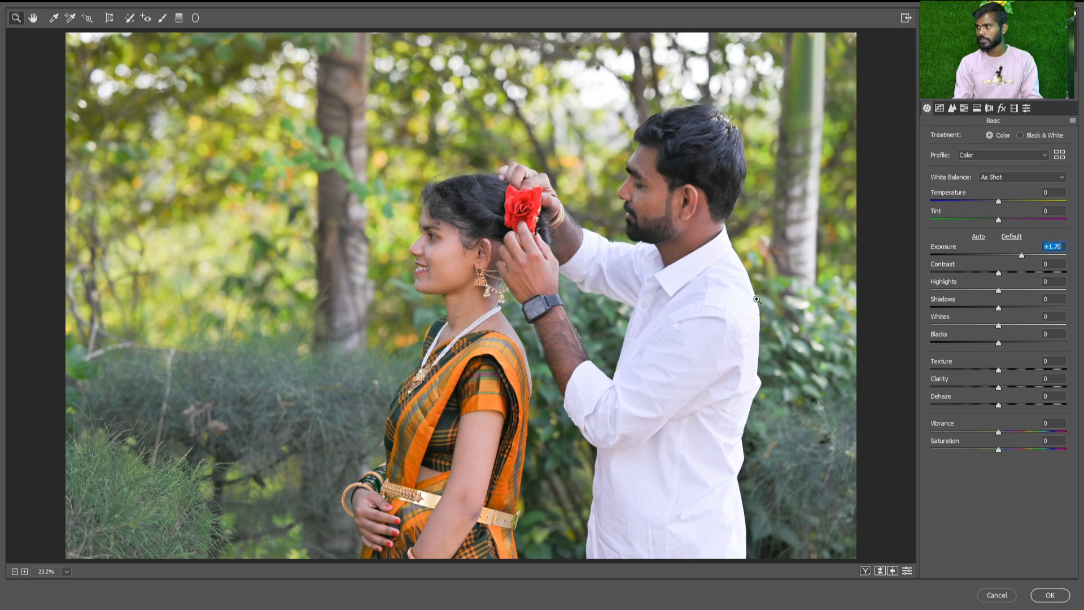
left_click_drag(950, 290, 898, 293)
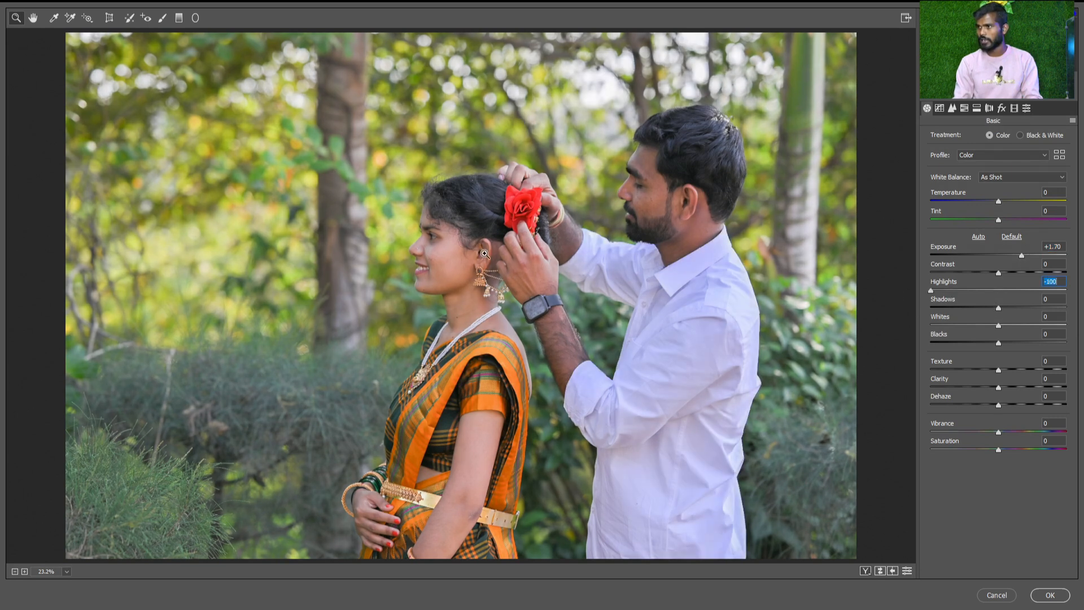
Balance the couple photo's tones by setting Shadows to +33, Whites to -35 and Blacks to -23
left_click_drag(998, 331, 945, 334)
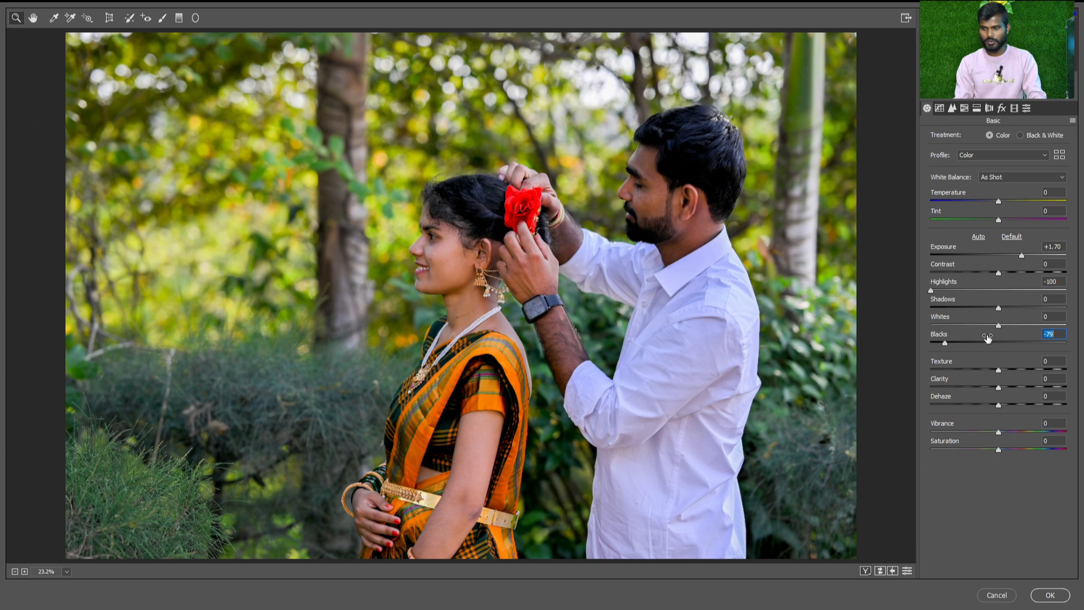
double_click(987, 337)
left_click(991, 327)
left_click_drag(990, 326, 923, 320)
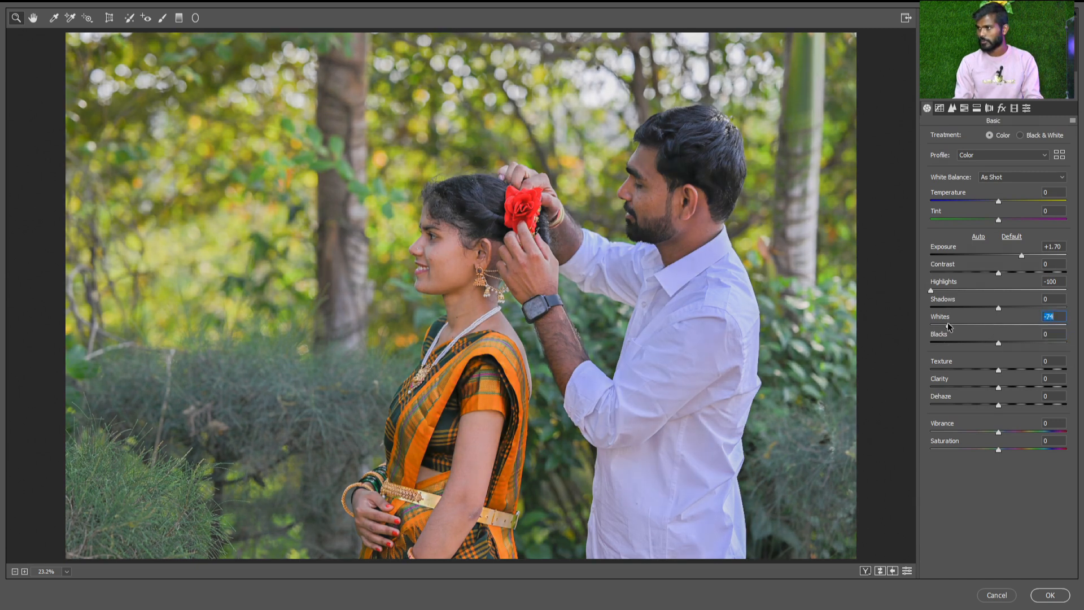
left_click(986, 325)
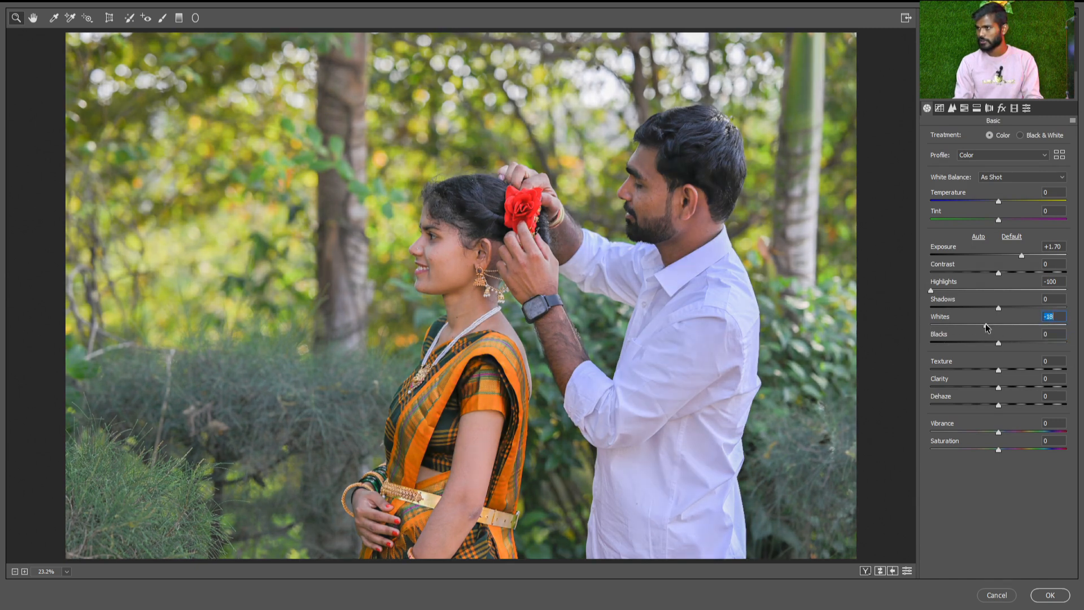
left_click_drag(999, 341, 1021, 309)
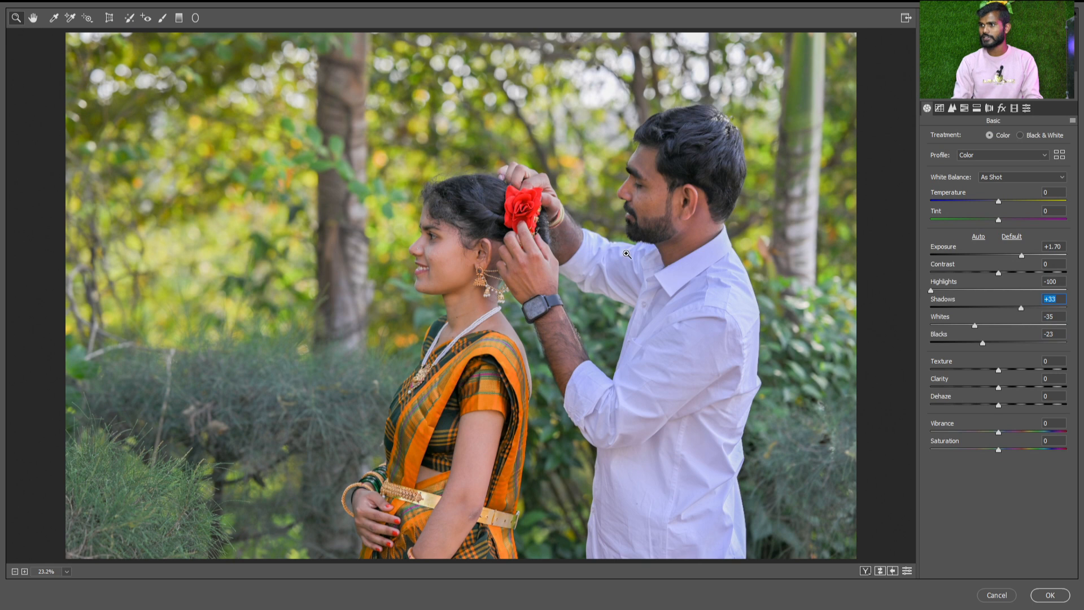
Adjust the photo's colour intensity by setting the Saturation to +10 and the Vibrance to -7
left_click(583, 340)
left_click(583, 340)
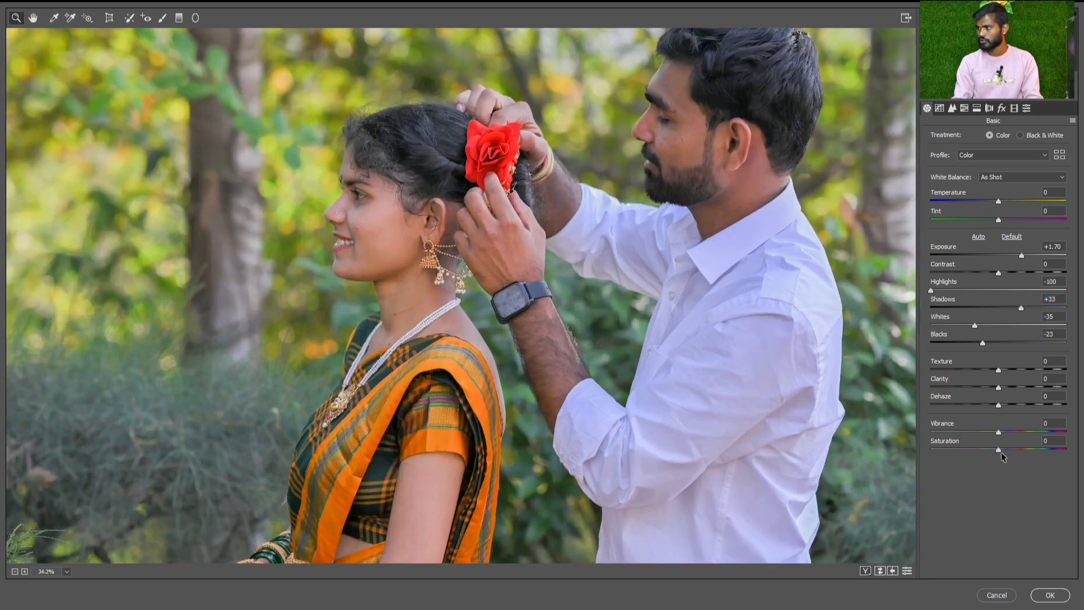
left_click_drag(1001, 450, 991, 431)
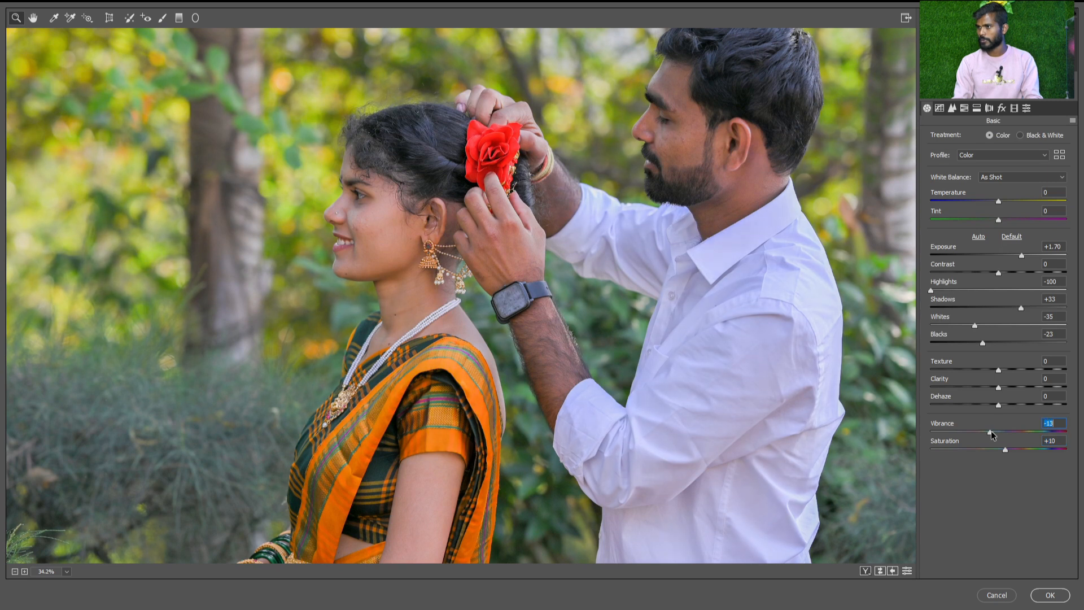
left_click(876, 386, "alt")
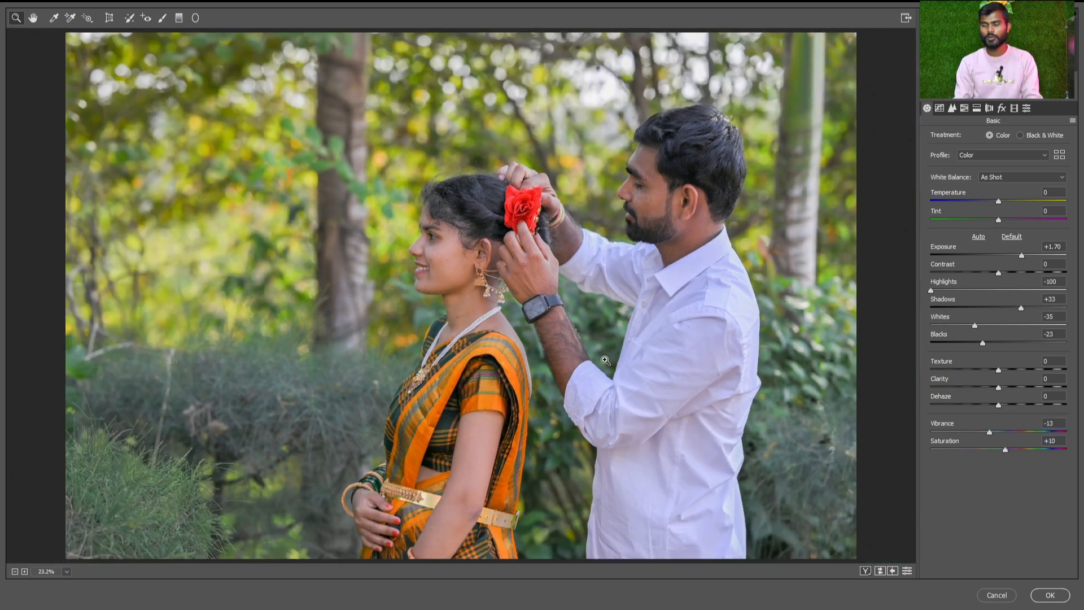
mouse_move(990, 434)
left_mouse_down()
mouse_move(1016, 432)
mouse_move(995, 433)
left_mouse_up()
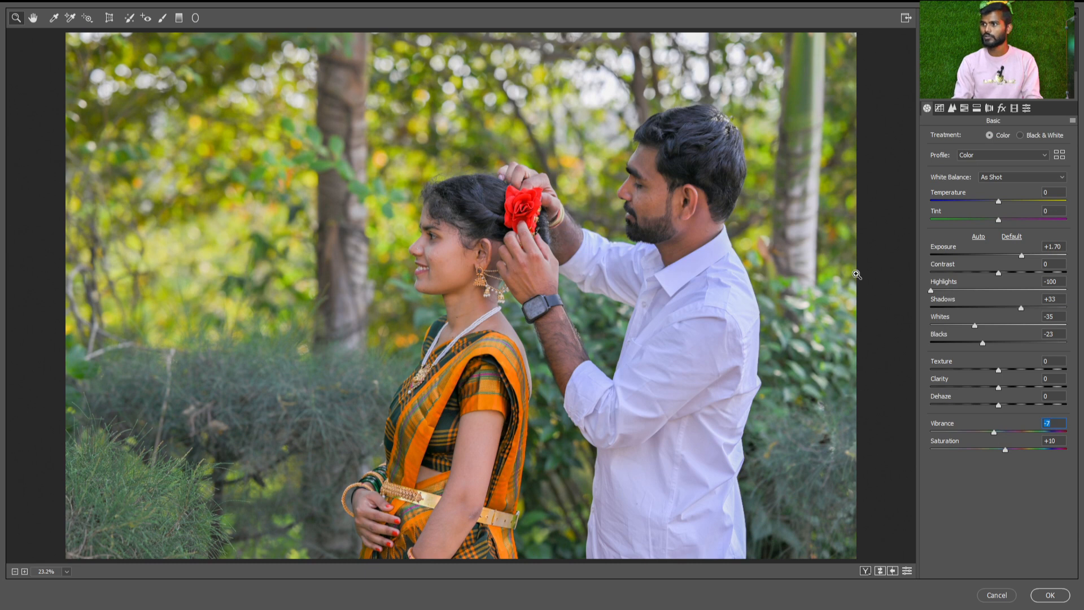
Cool the white balance on the woman's skin with a Temperature of -7 and a Tint of -4
left_click_drag(412, 258, 474, 341)
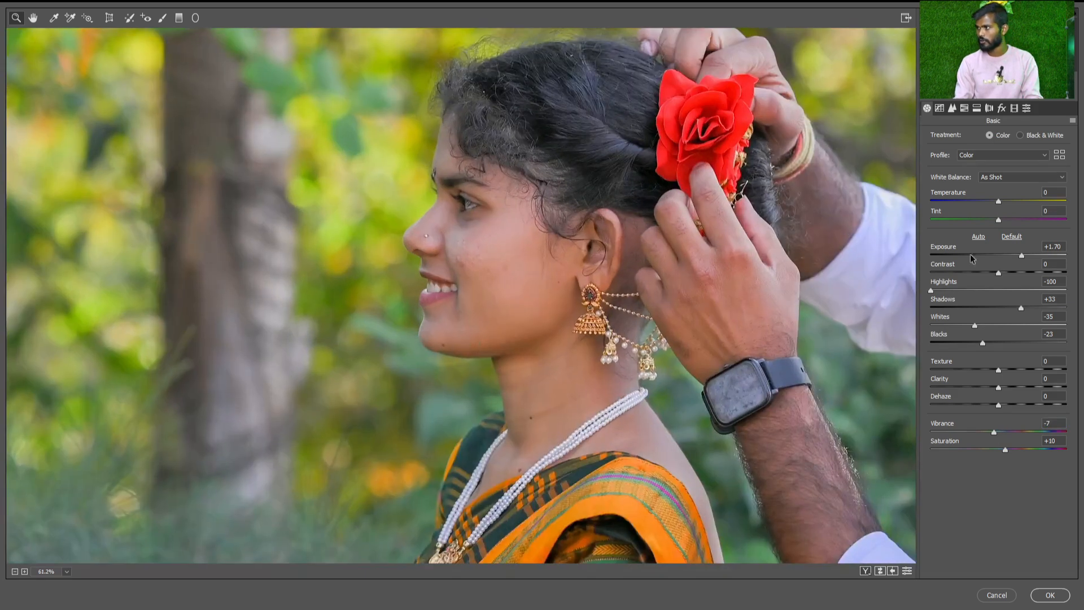
left_click_drag(999, 202, 994, 202)
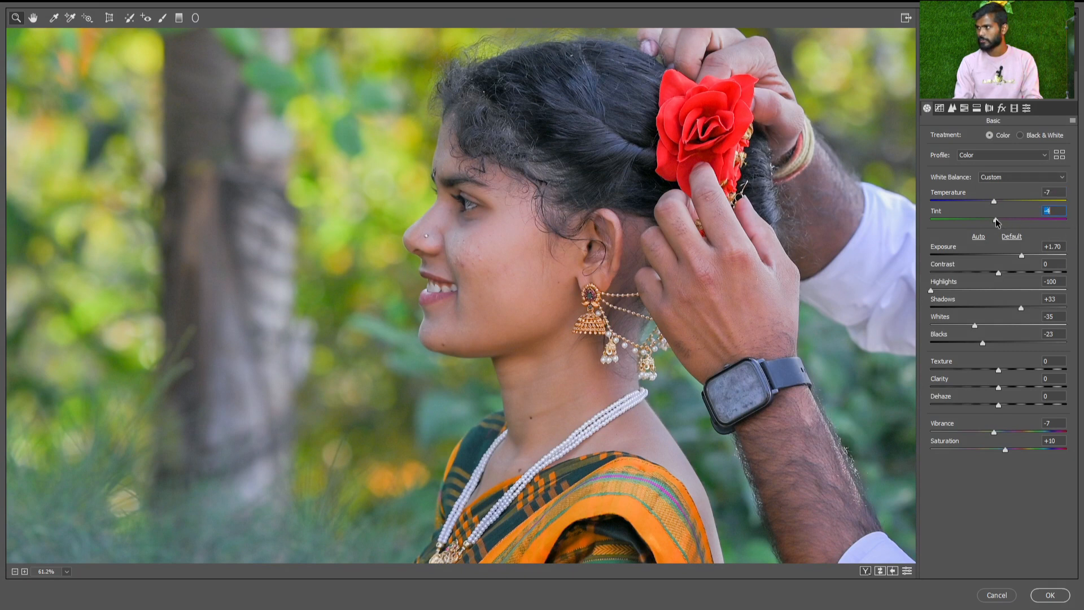
key("ctrl+0")
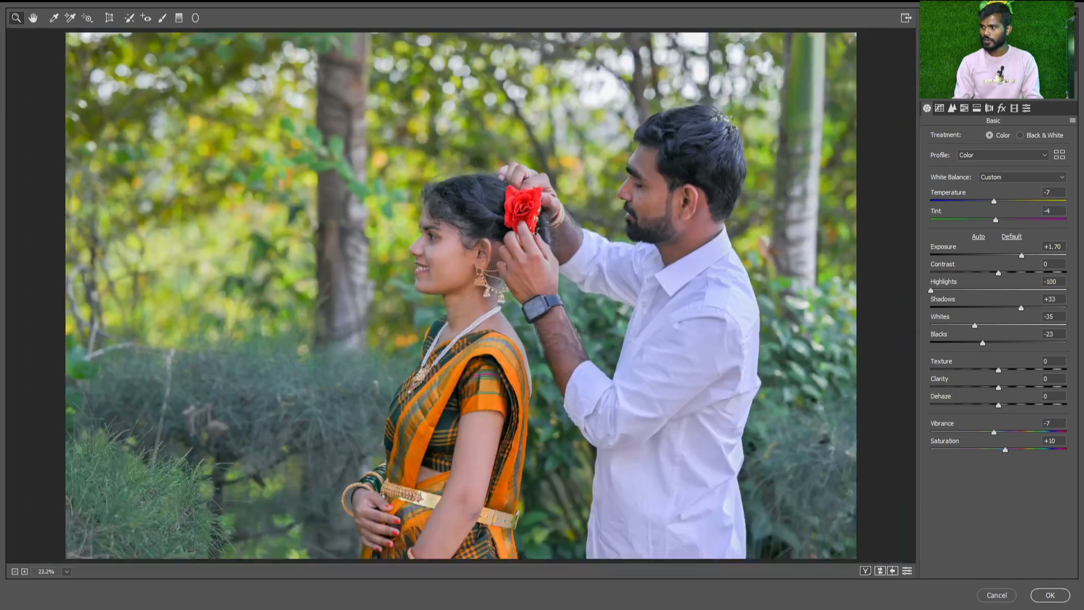
Show the couple photo's before and after versions side by side, compare them and return to the single view
left_click(867, 571)
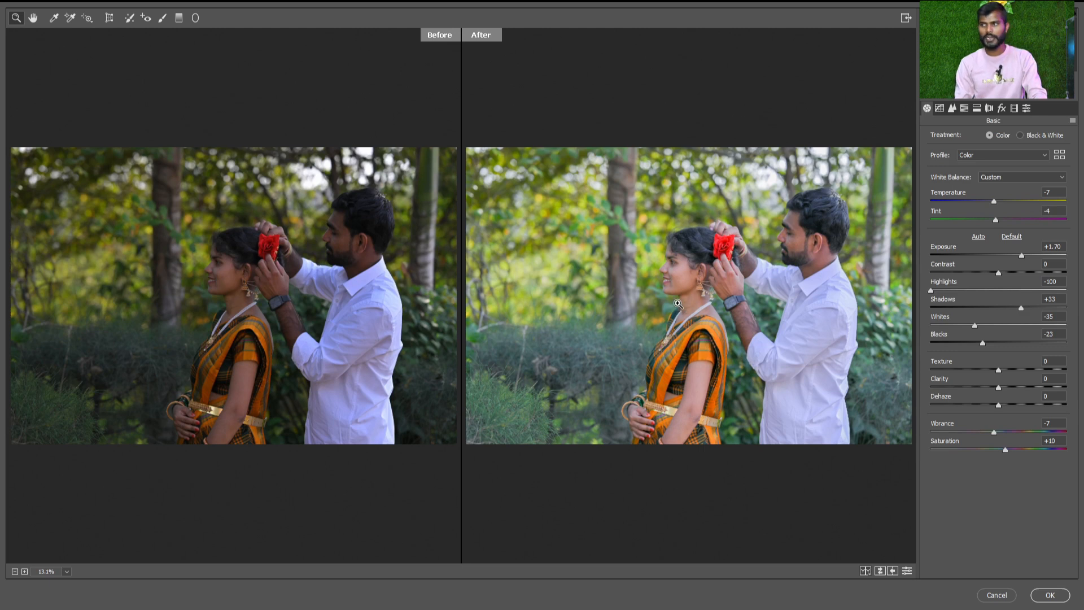
key("q")
key("q")
key("q")
key("q")
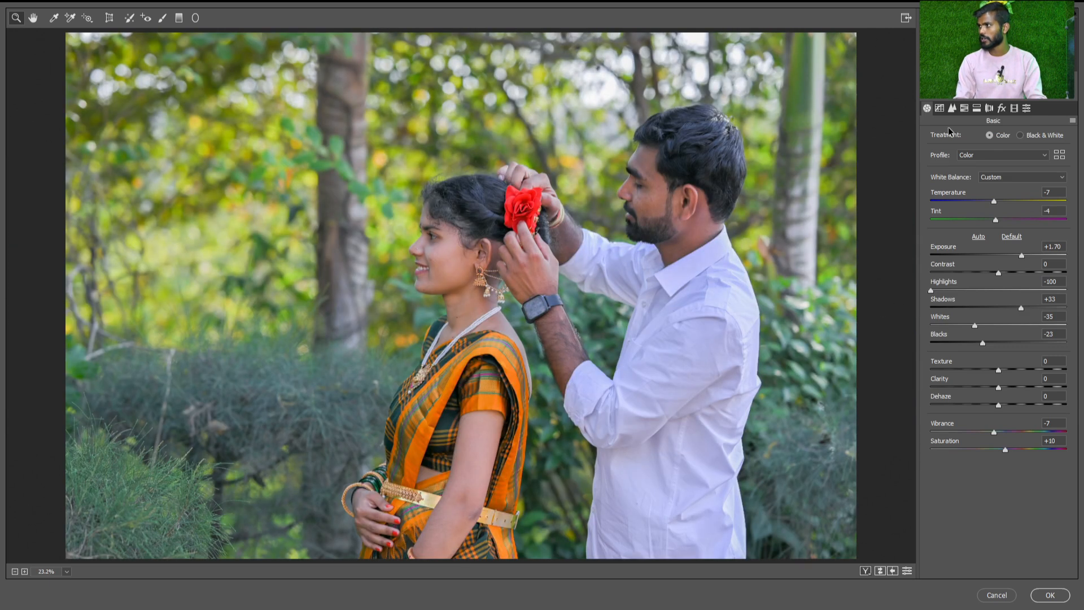
Shape the parametric Tone Curve with Highlights +10, Lights +6, Darks +4 and Shadows -24
left_click(936, 111)
left_click_drag(999, 321, 981, 372)
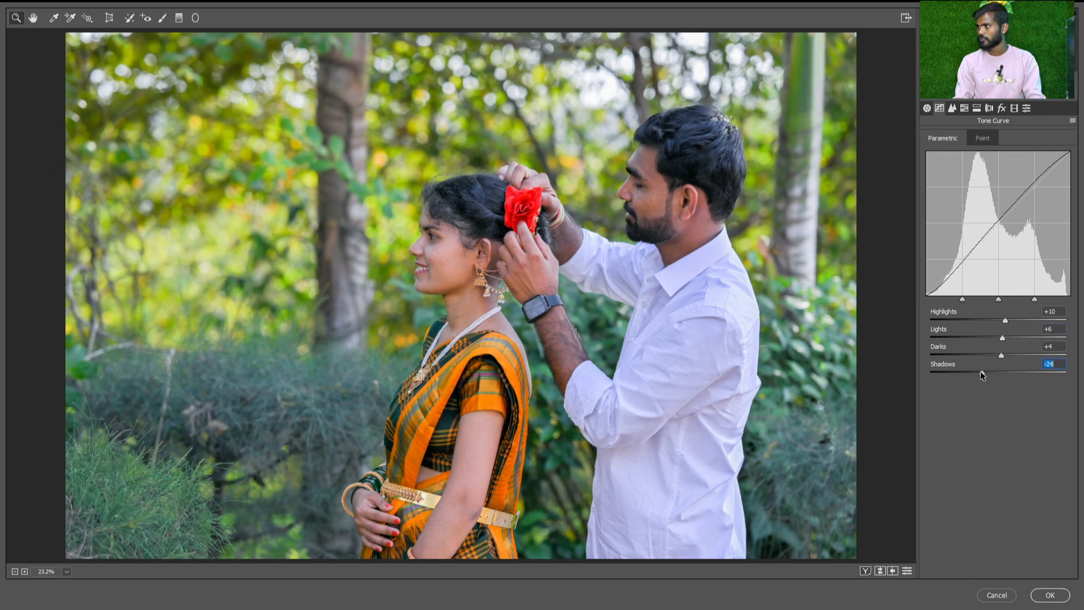
Set the couple photo's Contrast to -11 and smooth it with a noise reduction Luminance of 32
left_click(927, 109)
left_click_drag(1003, 273, 984, 273)
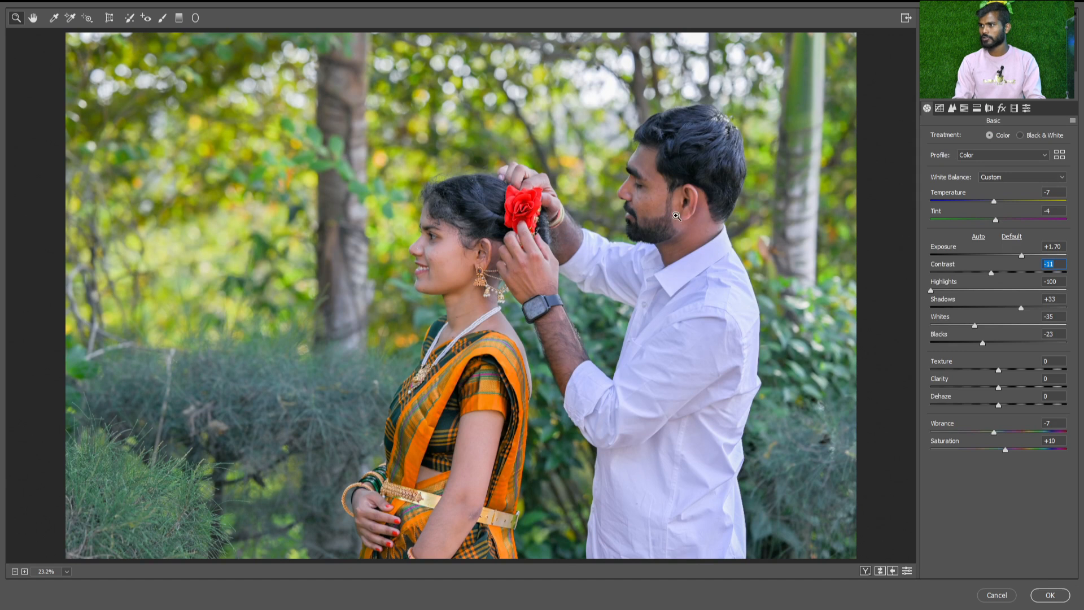
left_click(951, 109)
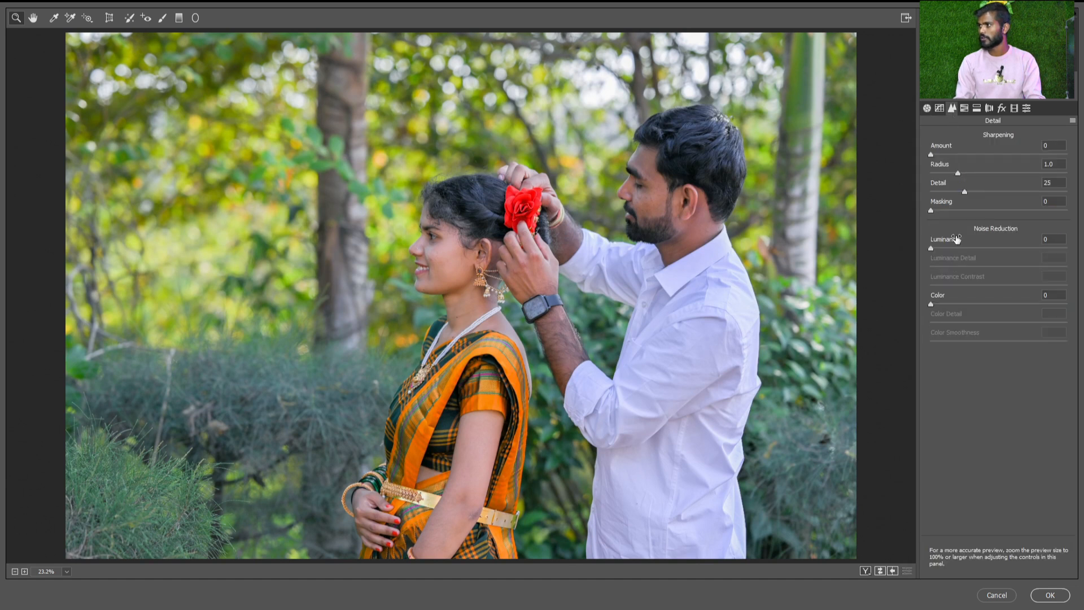
left_click_drag(989, 249, 1017, 248)
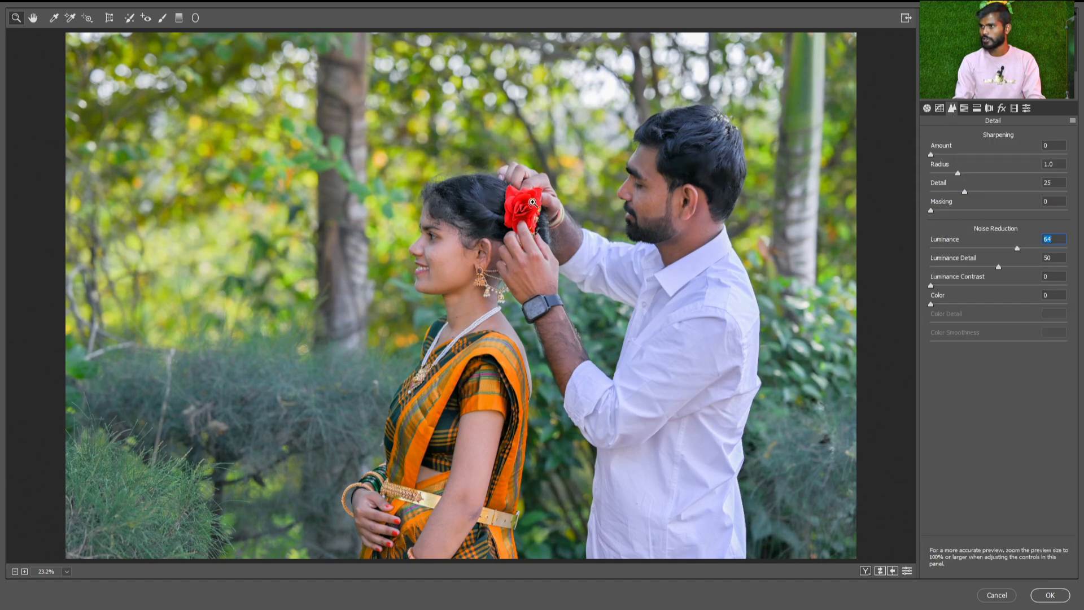
left_click_drag(1016, 249, 974, 249)
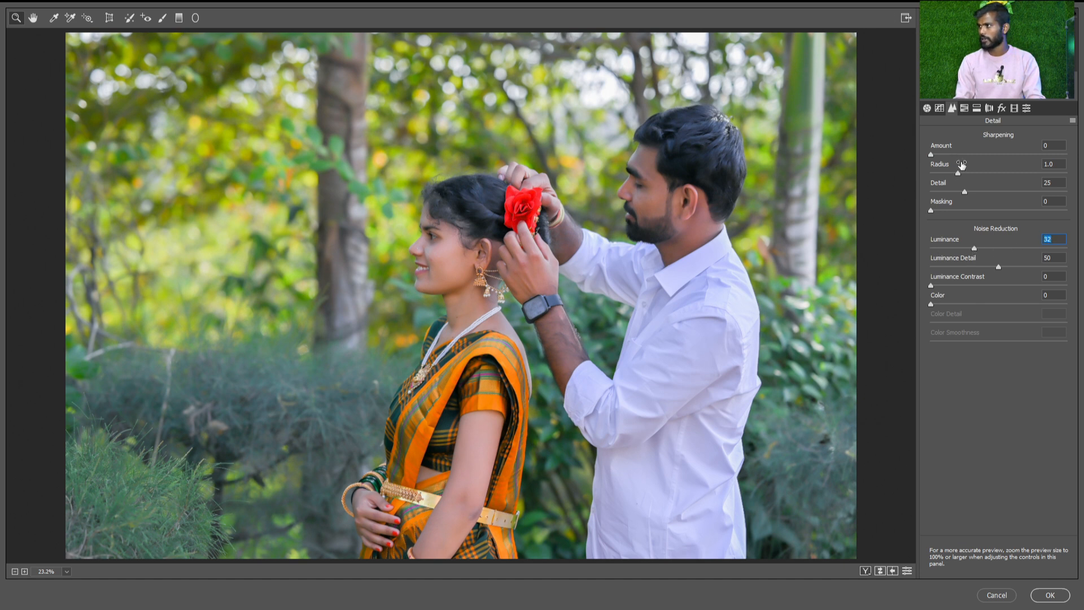
Raise the Reds luminance slightly and the Oranges luminance to +24, reduce the Reds saturation a little, and apply the filter
left_click(964, 108)
left_click(1014, 179)
left_click(1015, 197)
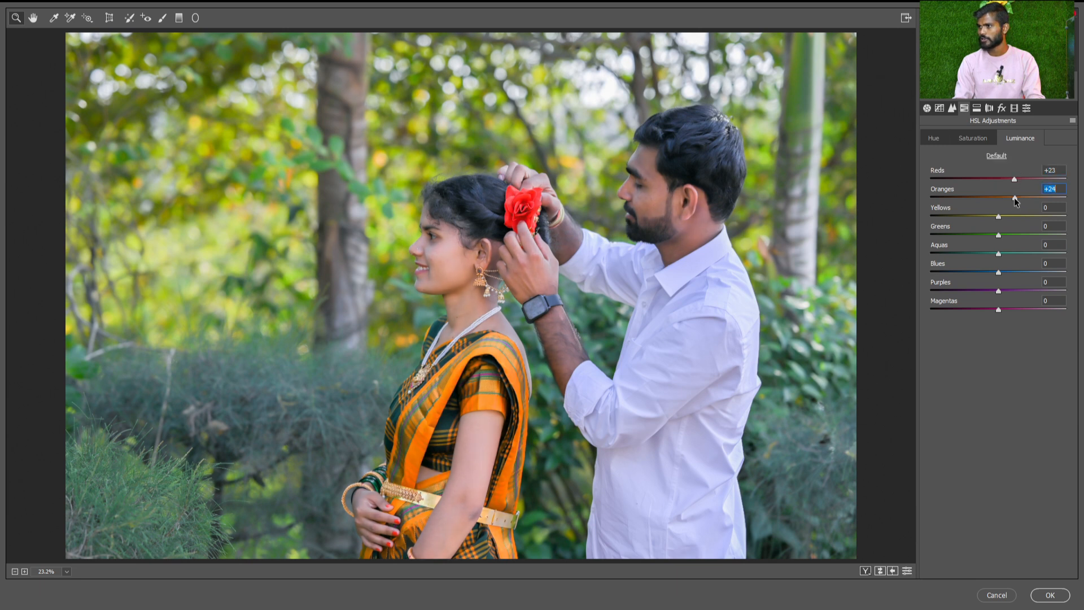
left_click(1008, 180)
left_click(968, 139)
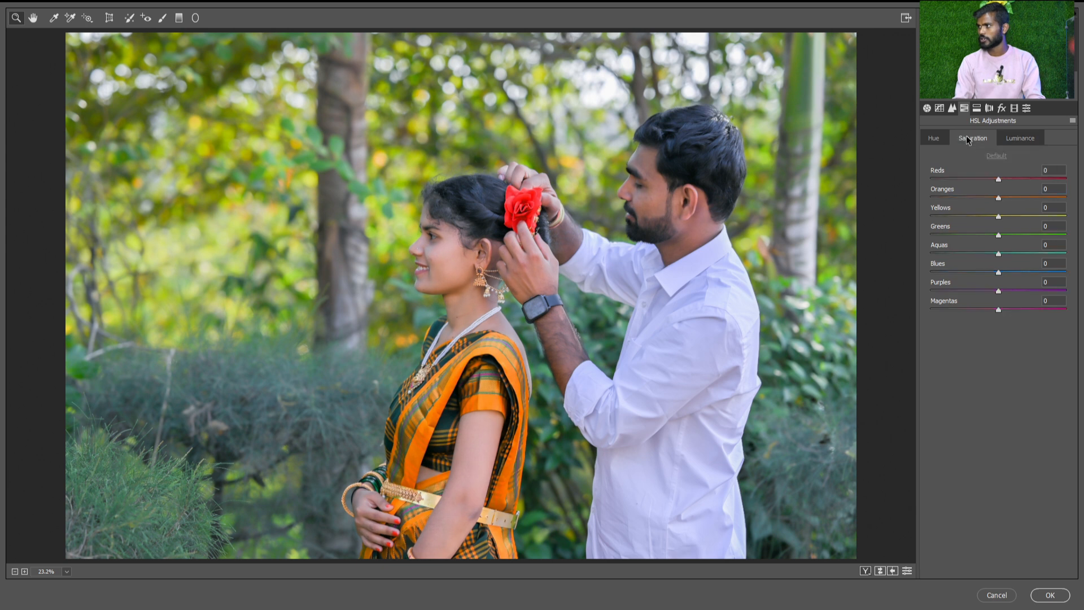
left_click(994, 180)
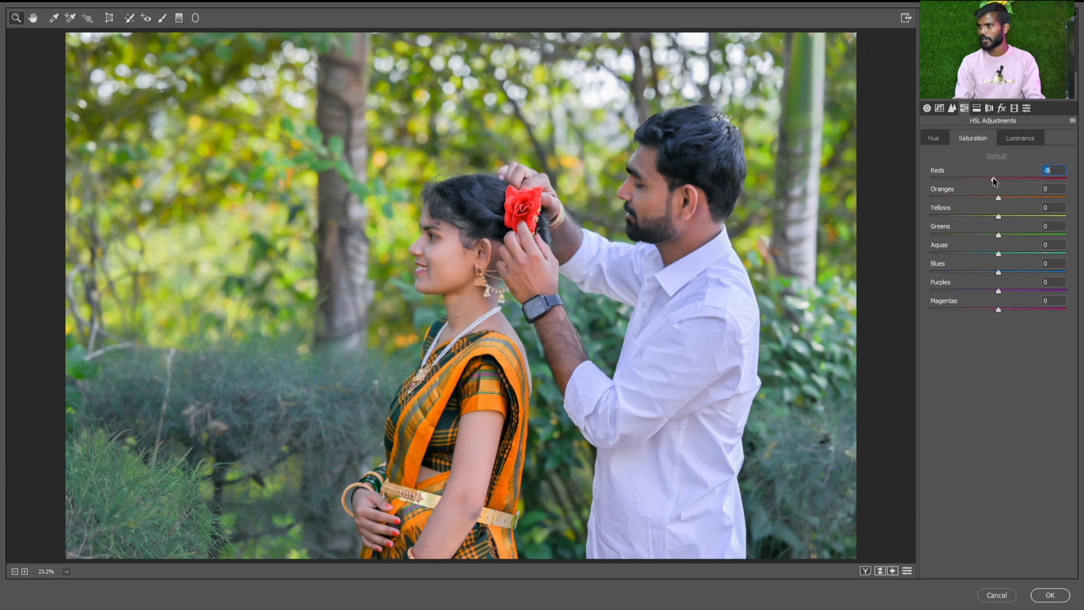
left_click(975, 110)
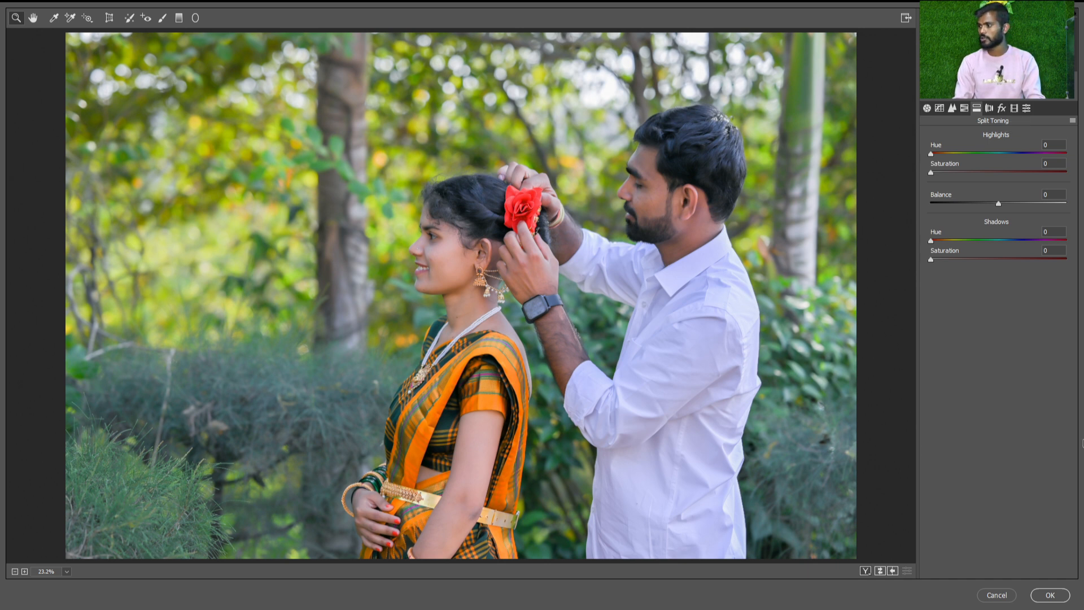
left_click(1051, 595)
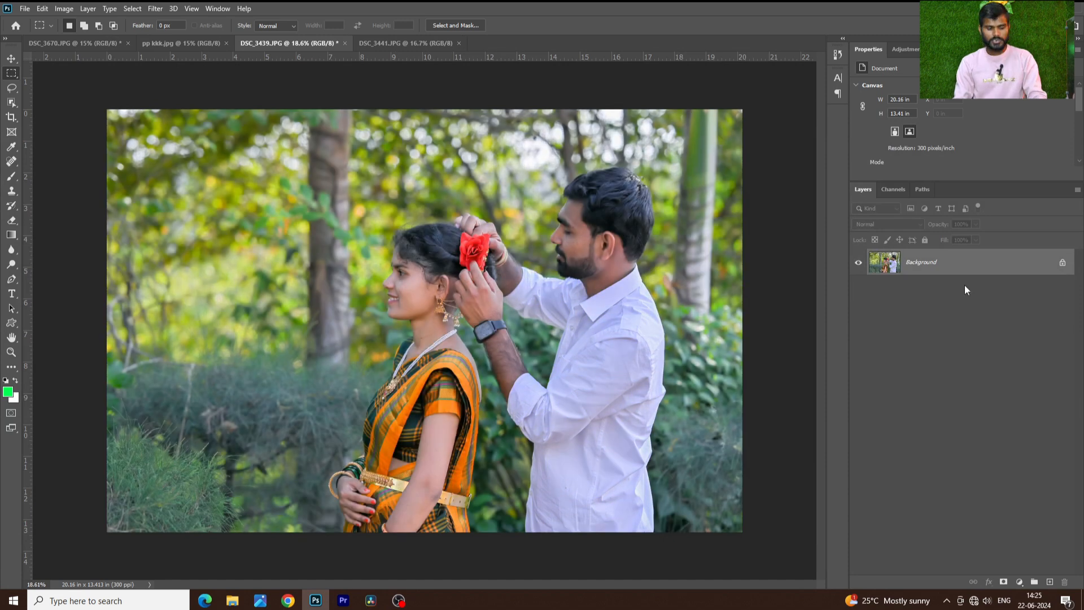
Compare the graded couple photo with its original by undoing and redoing the filter twice
key("ctrl+z")
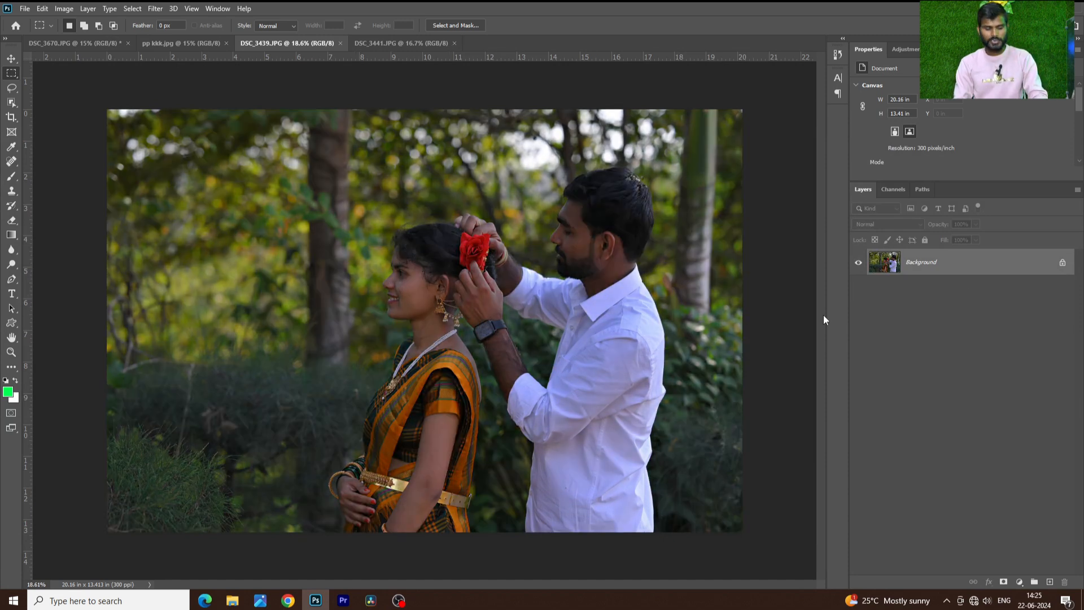
key("ctrl+shift+z")
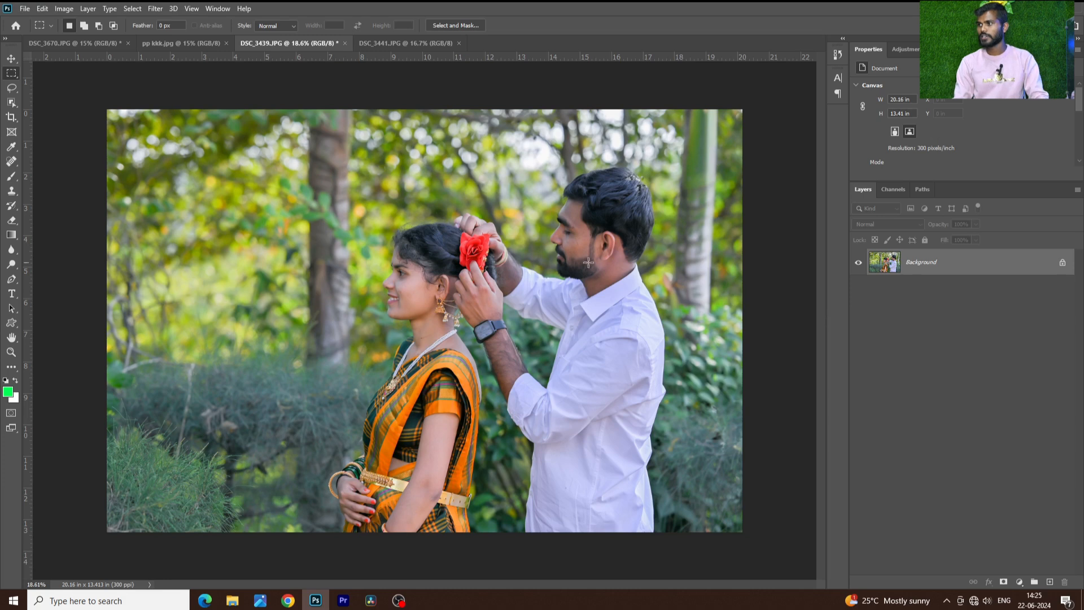
key("ctrl+z")
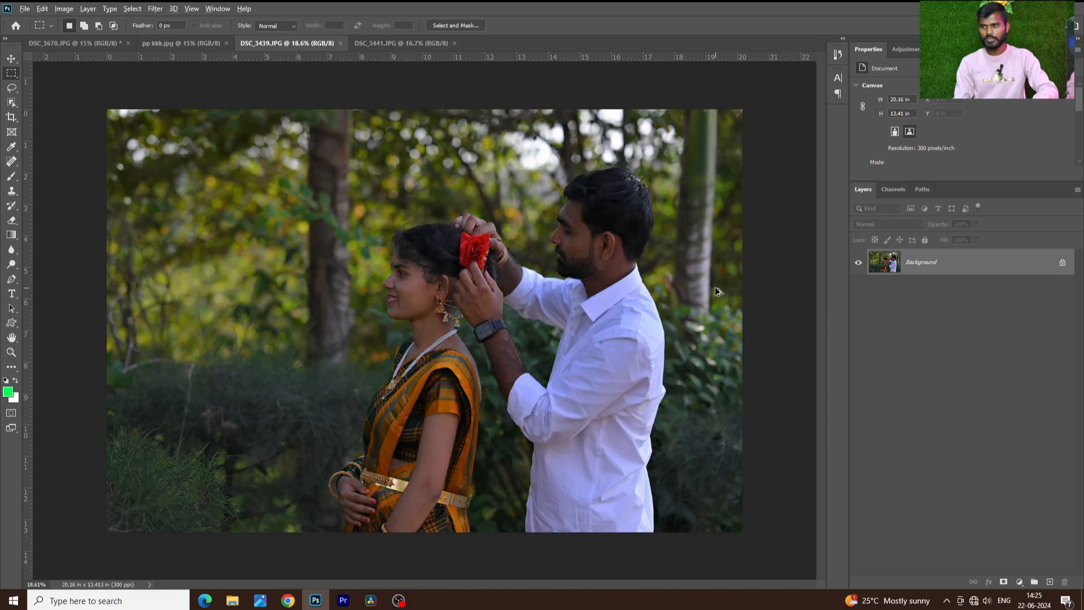
key("ctrl+shift+z")
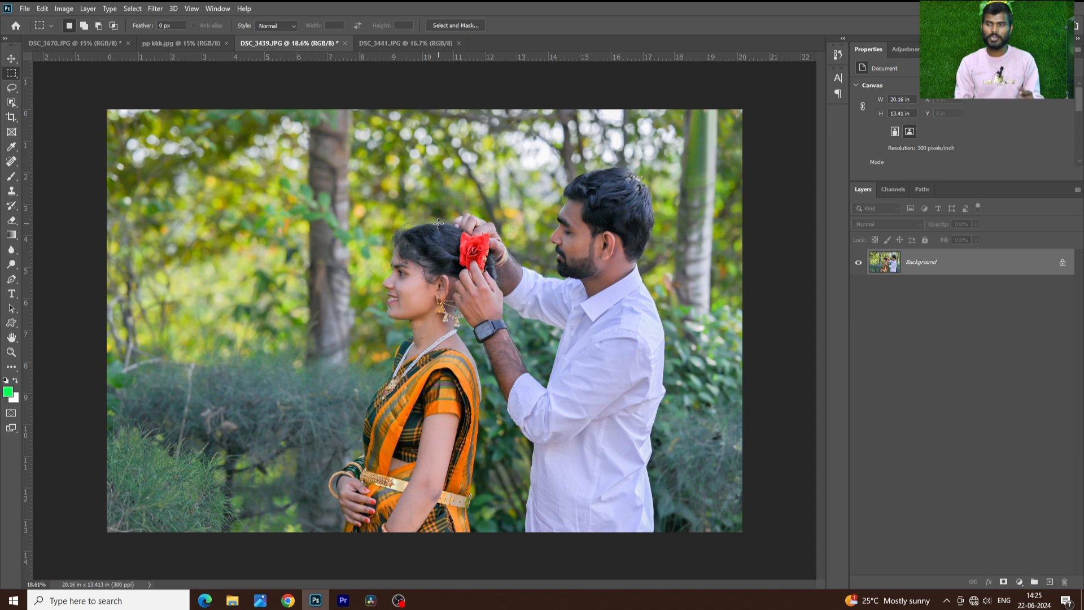
Compare the graded DSC_3439.JPG with DSC_3441.JPG and view the finished edit pp kkk.jpg
left_click(402, 41)
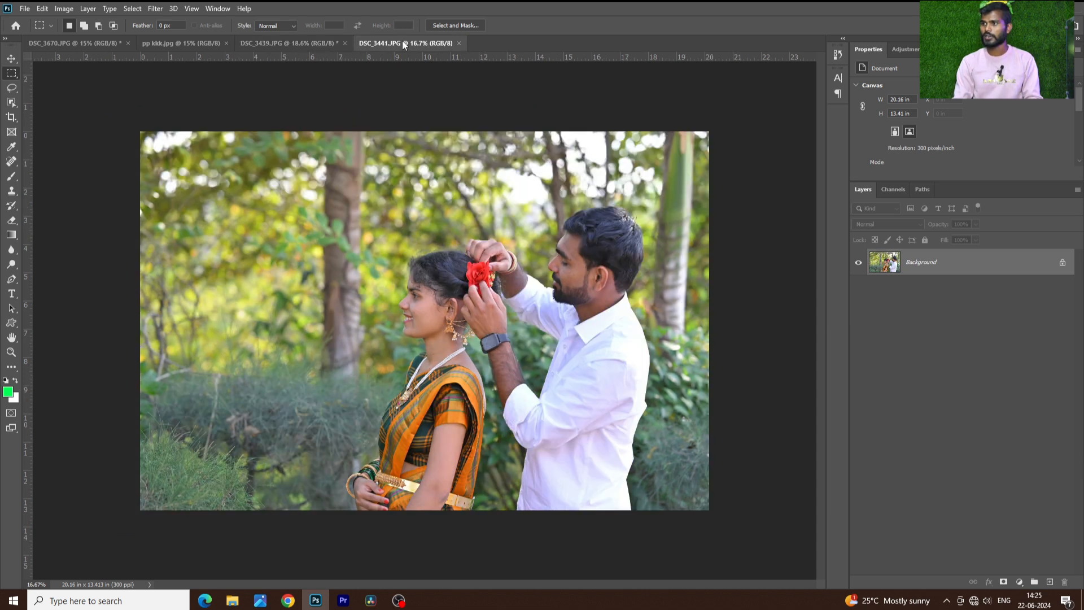
left_click(324, 46)
left_click(409, 43)
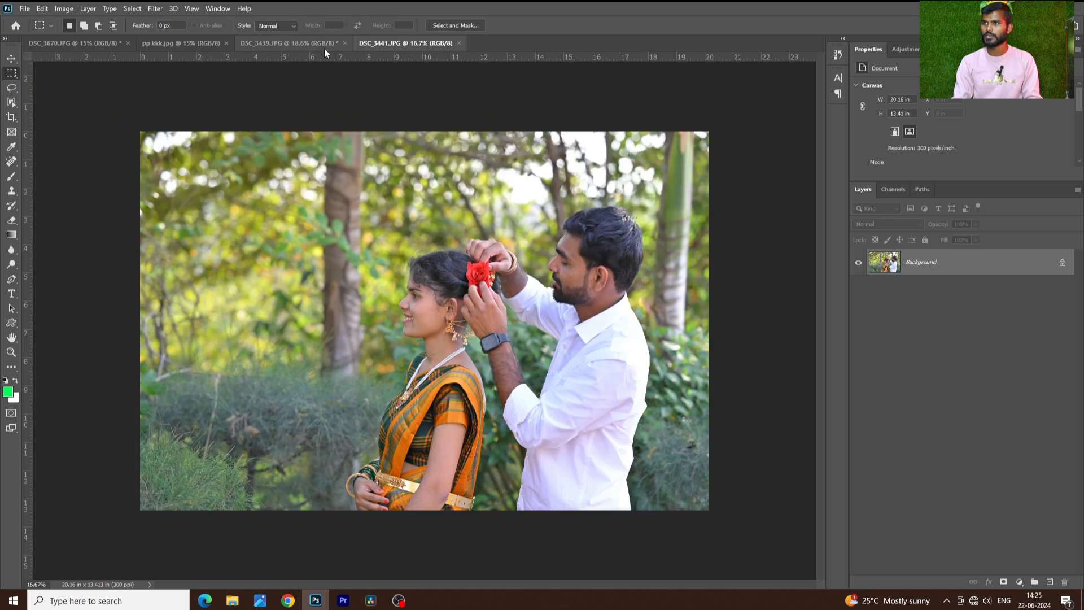
left_click(161, 44)
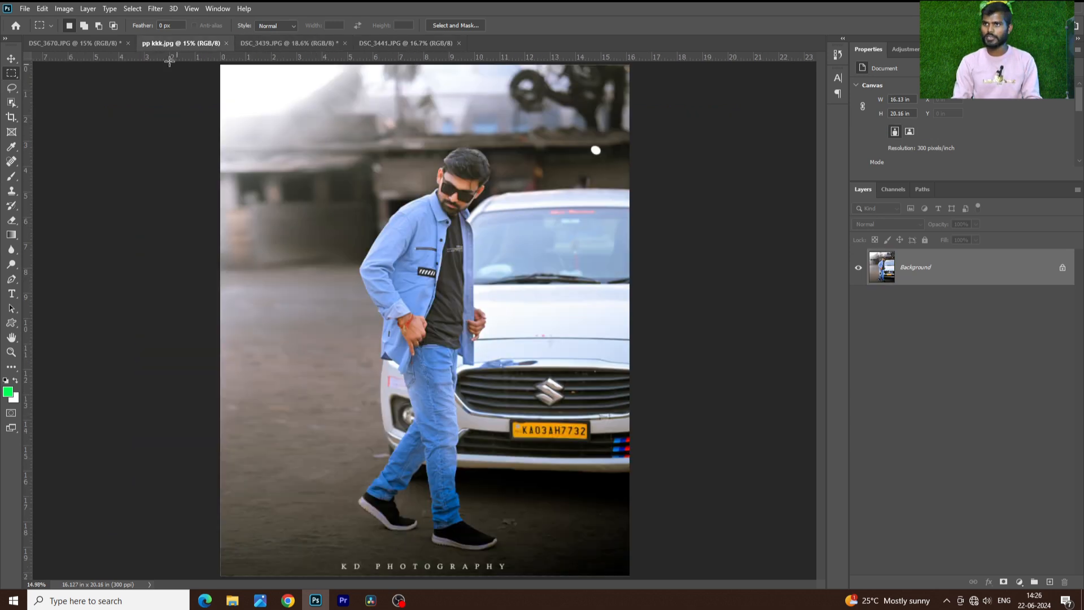
Open DSC_3670.JPG in the Camera Raw Filter and split-tone its highlights with Hue 66 and Saturation 23
left_click(117, 47)
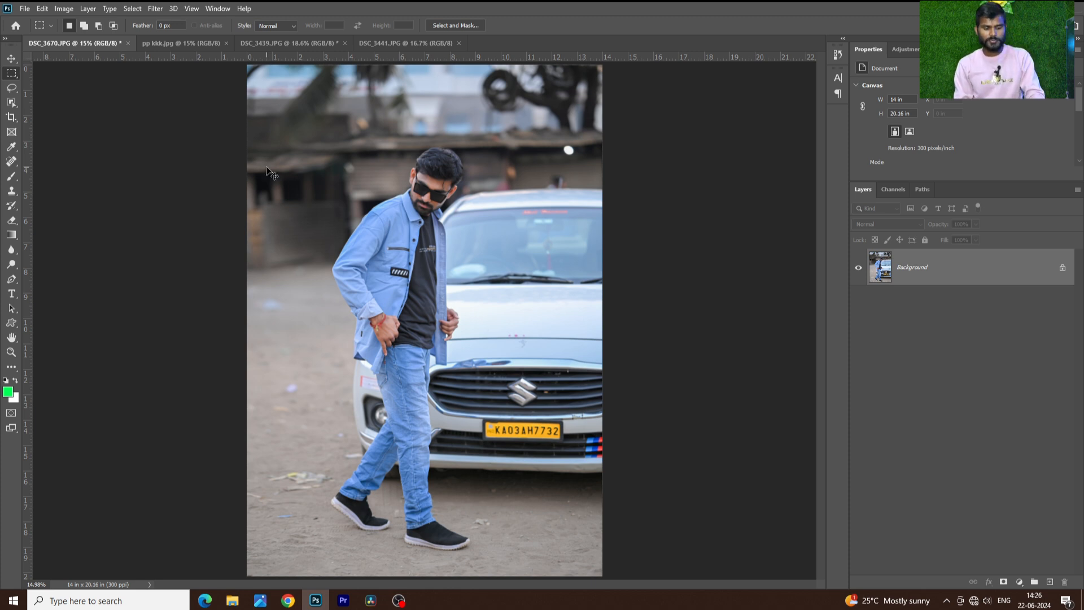
key("ctrl+shift+a")
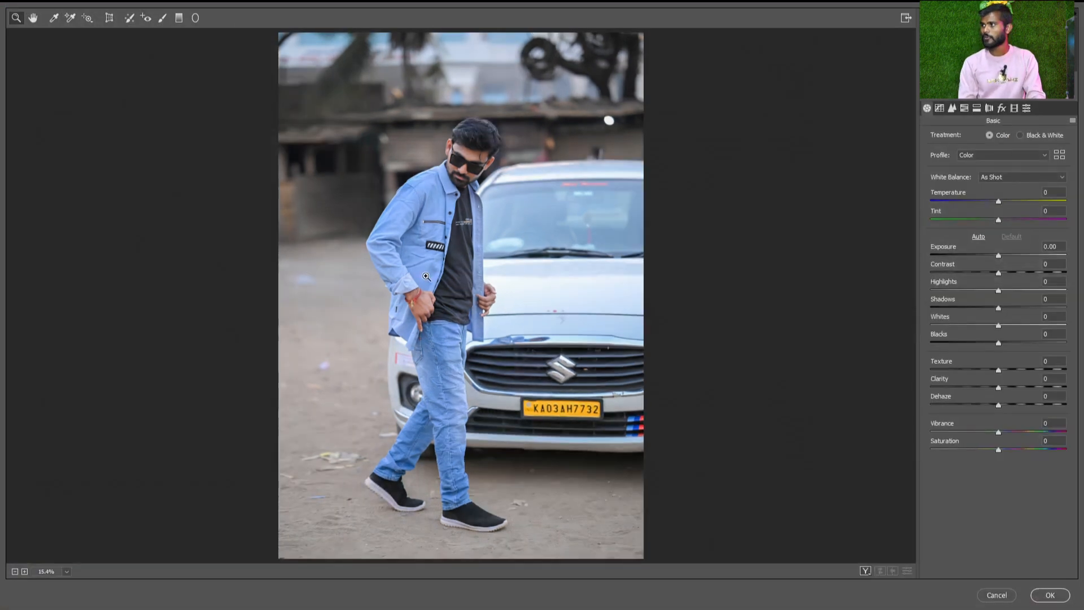
left_click(976, 109)
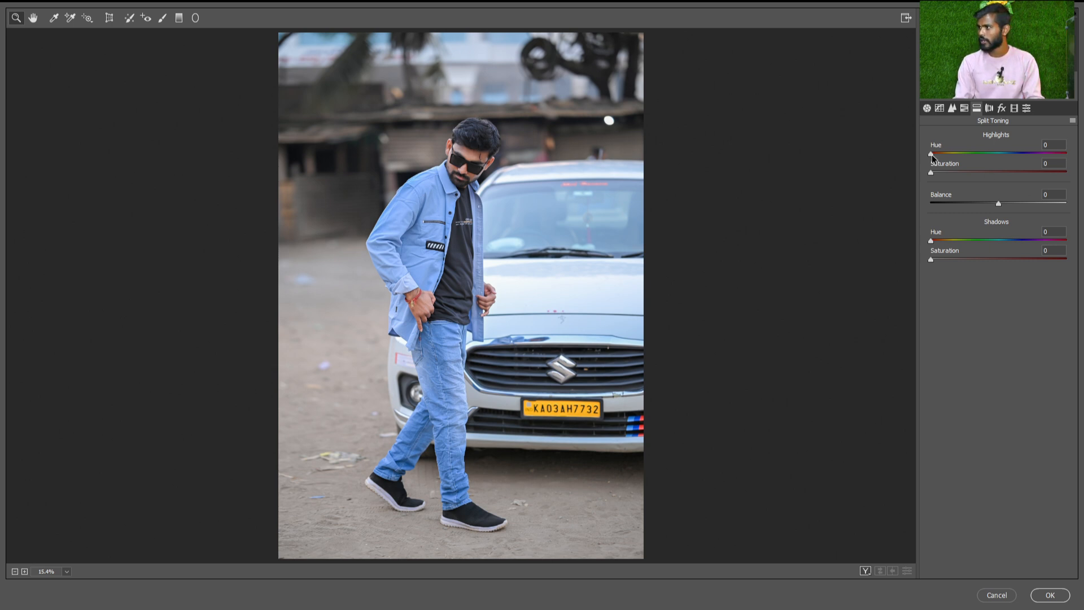
left_click_drag(931, 152, 1070, 154)
left_click_drag(958, 174, 962, 173)
left_click(1067, 154)
left_click_drag(1054, 157, 955, 154)
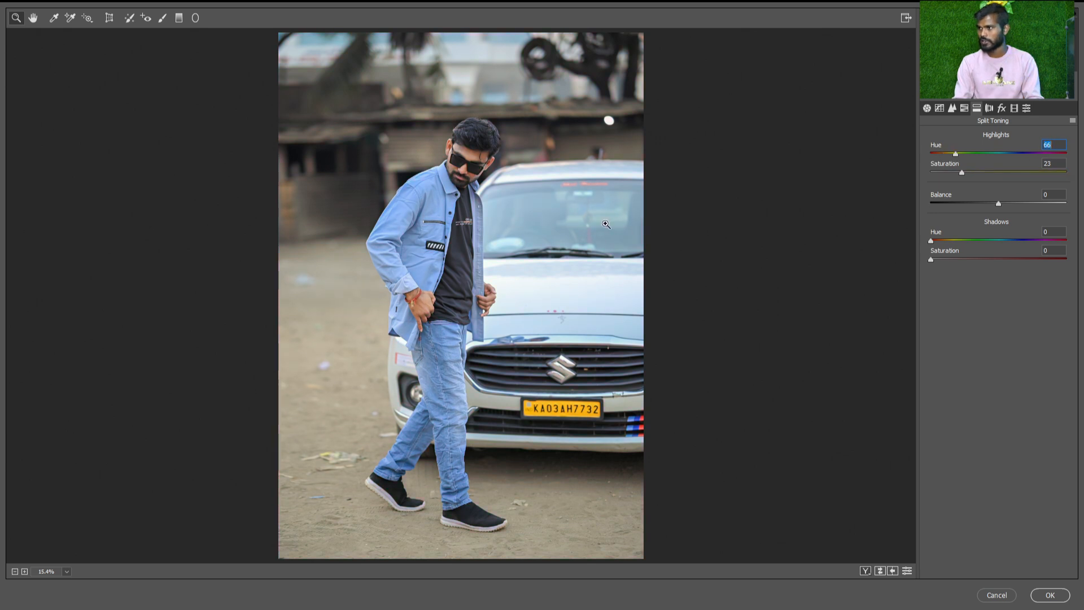
Try highlight Hues of 107 and 0, and tint the shadows with Hue 35 and Saturation 25
left_click_drag(955, 153, 970, 154)
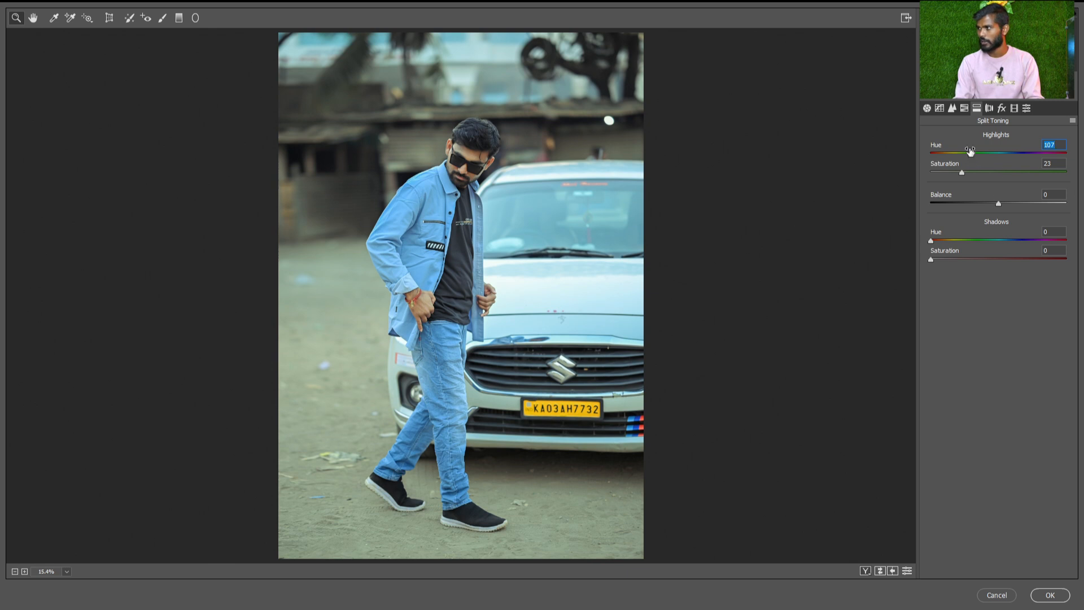
left_click_drag(971, 153, 919, 155)
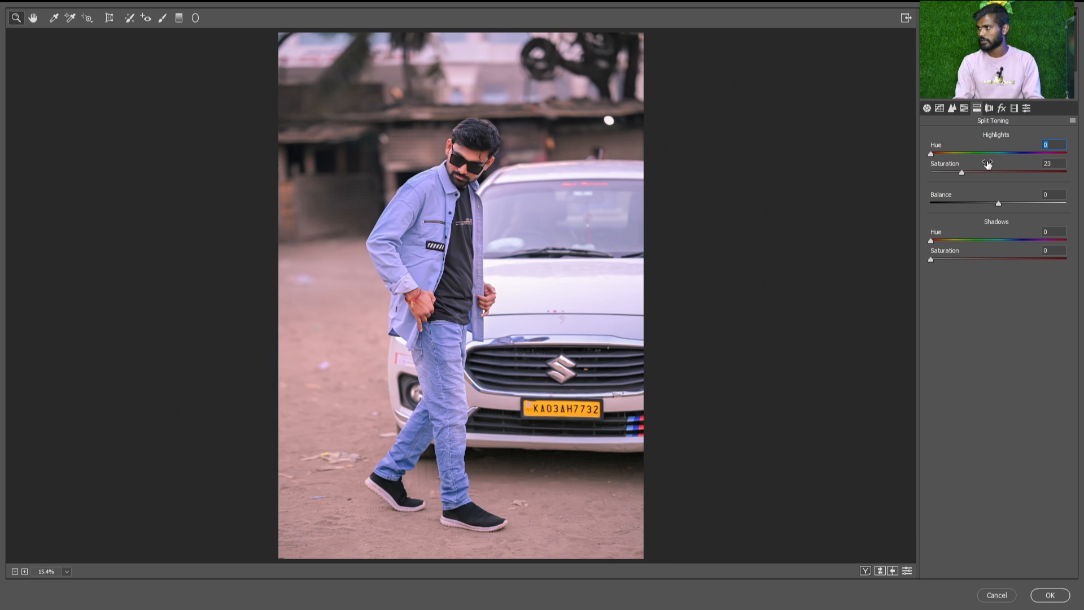
left_click(1025, 152)
left_click_drag(1028, 155, 930, 154)
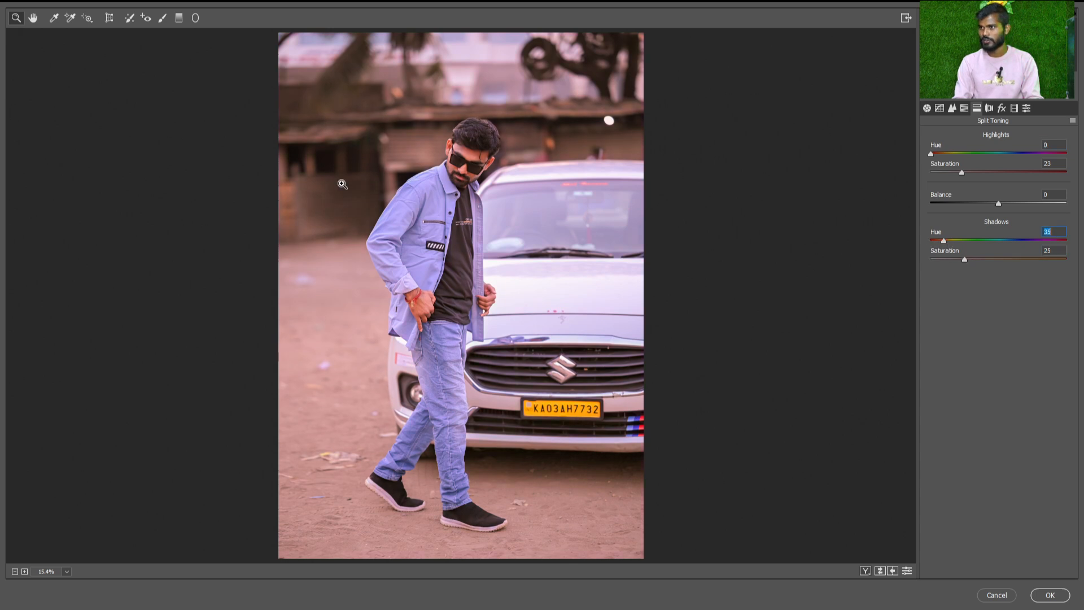
Examine the split toning on the man's face up close and try a shadows Hue of 293
scroll(371, 200, "up", 6)
left_click_drag(391, 203, 391, 316)
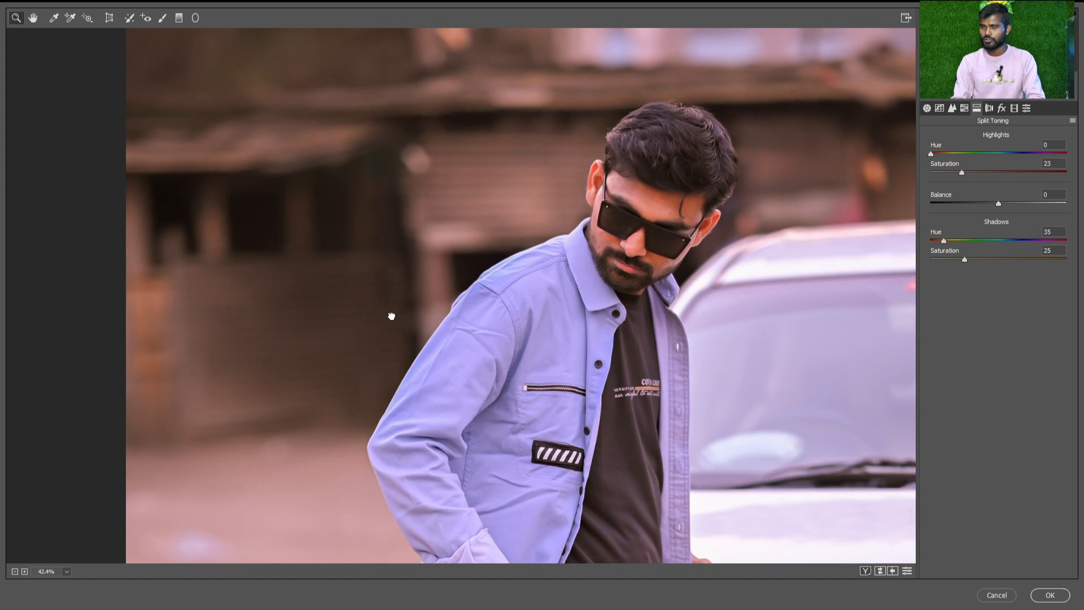
scroll(391, 316, "up", 1)
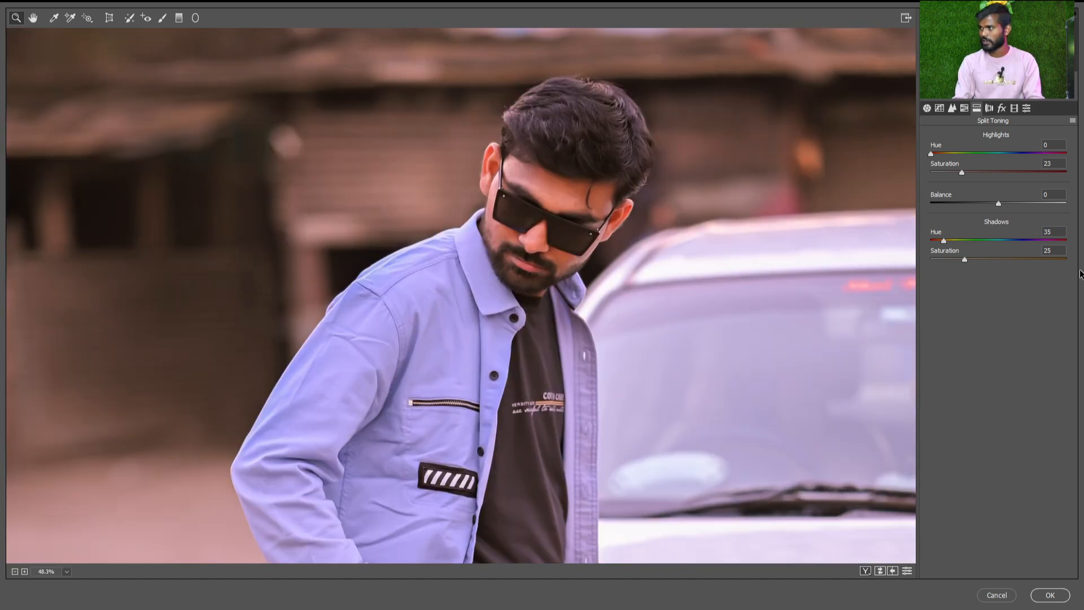
left_click_drag(943, 241, 1040, 251)
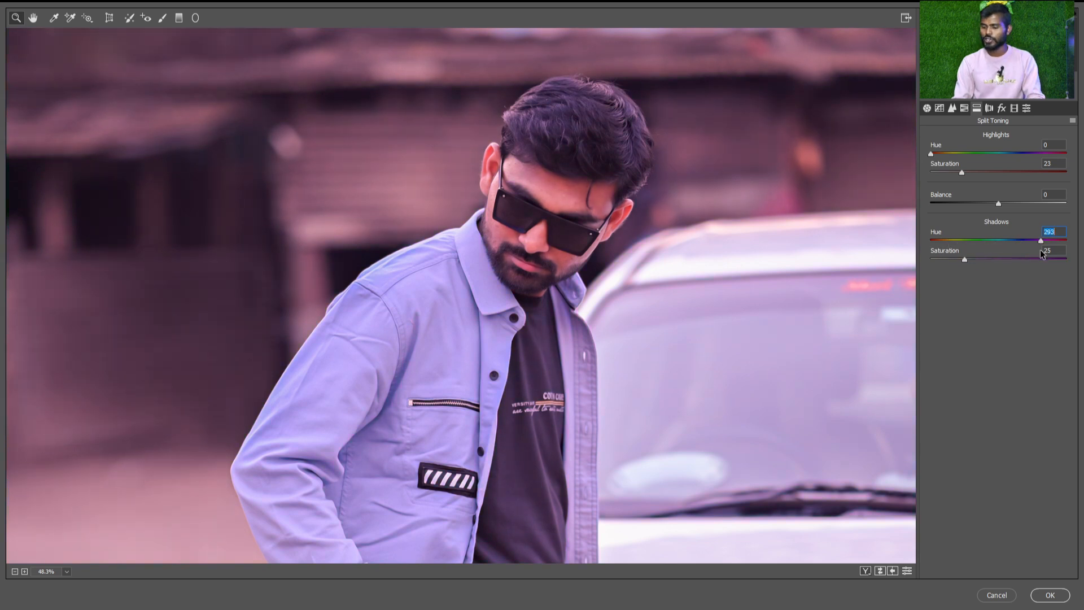
key("ctrl+0")
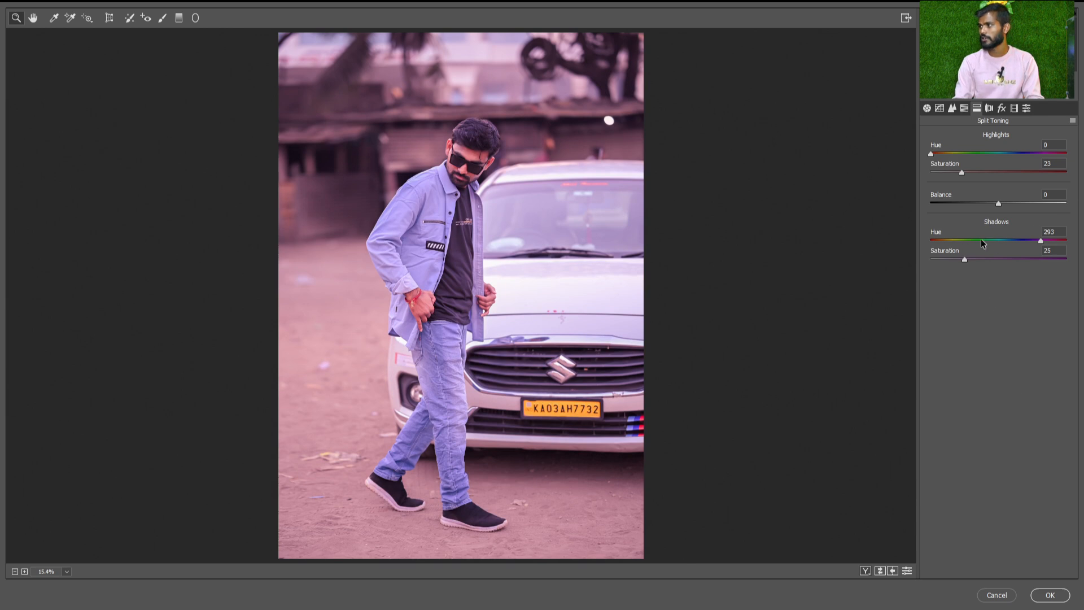
Split-tone the highlights with Hue 272 and Saturation 20, and the shadows with Hue 53 and Saturation 20
left_click(950, 241)
left_click_drag(933, 153, 1040, 154)
left_click(1056, 163)
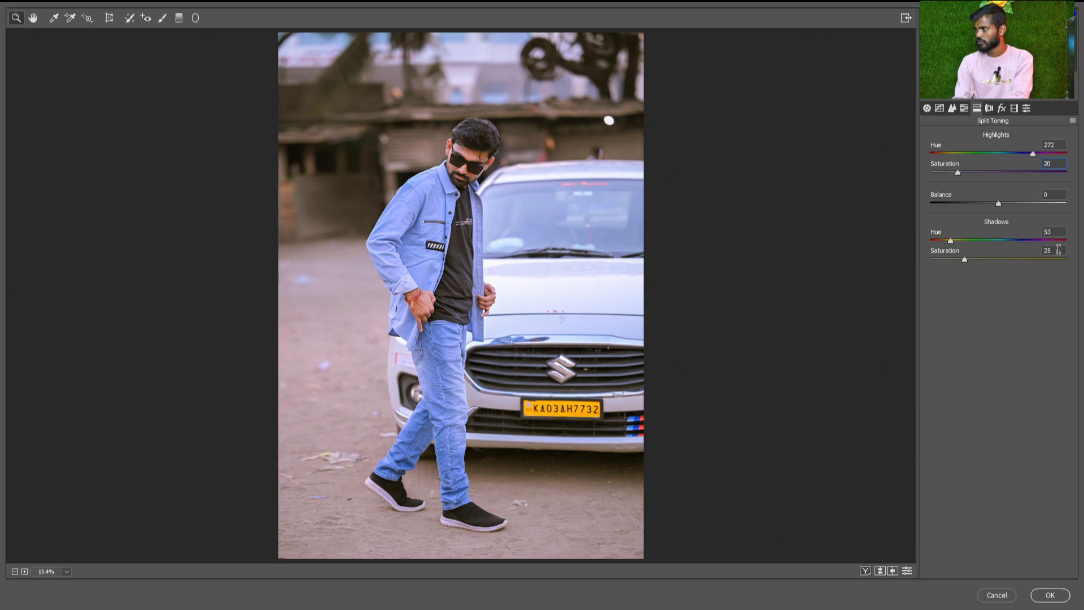
type("20")
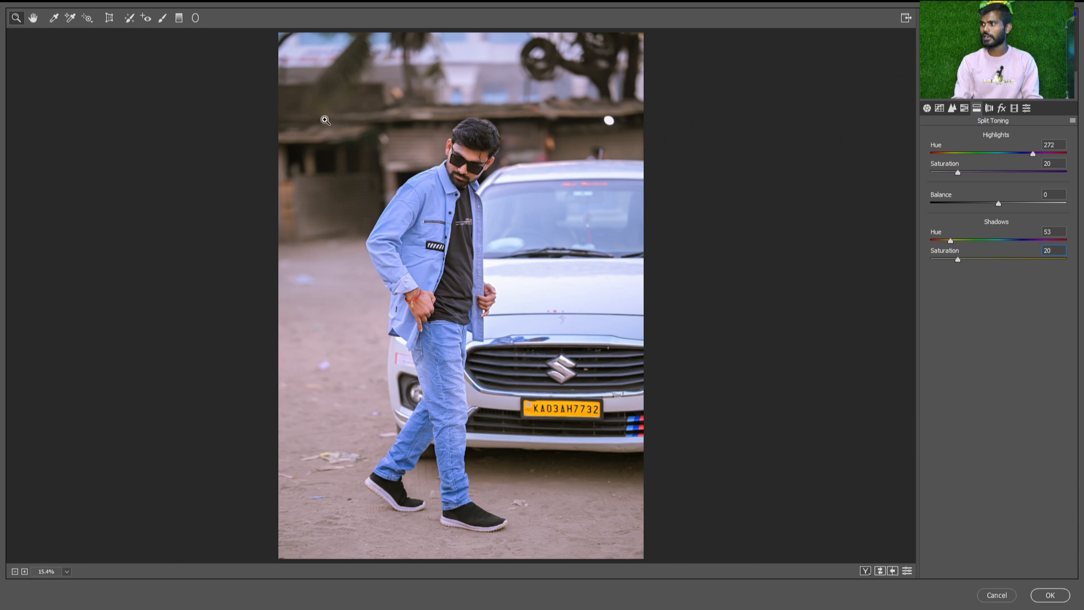
Return the Balance to 0 and set the highlights Hue to 63 and the shadows Hue to 233
mouse_move(1000, 205)
left_mouse_down()
mouse_move(1062, 205)
mouse_move(937, 204)
mouse_move(1004, 204)
left_mouse_up()
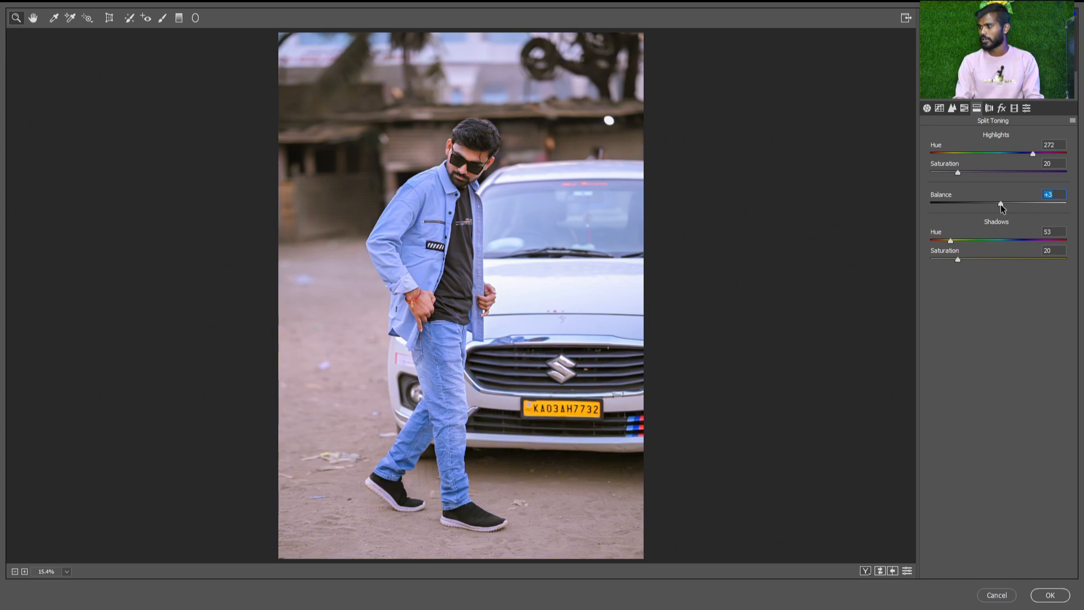
type("0")
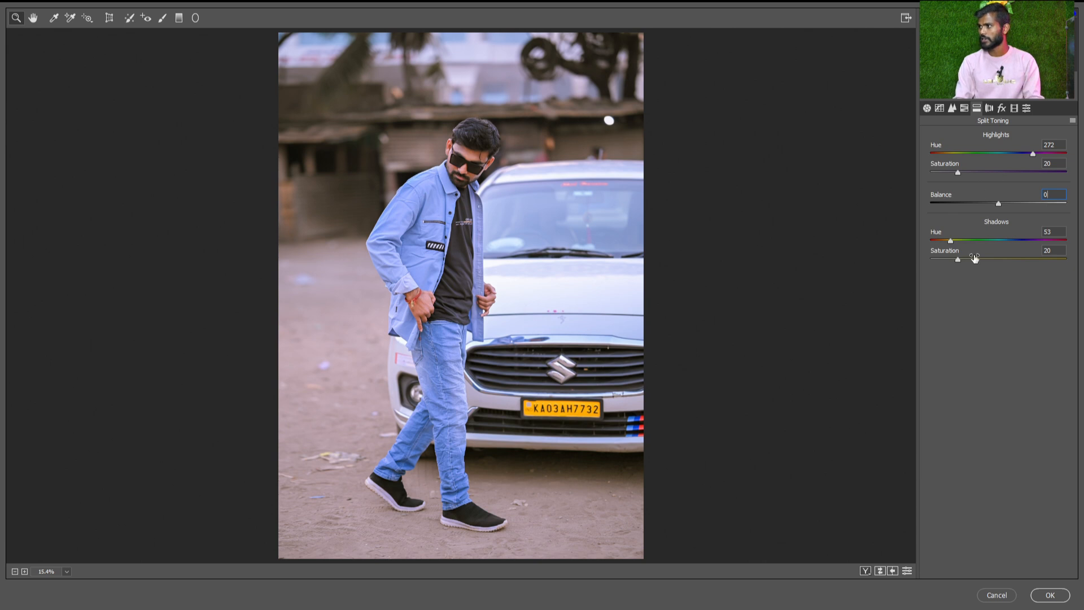
left_click_drag(966, 151, 955, 154)
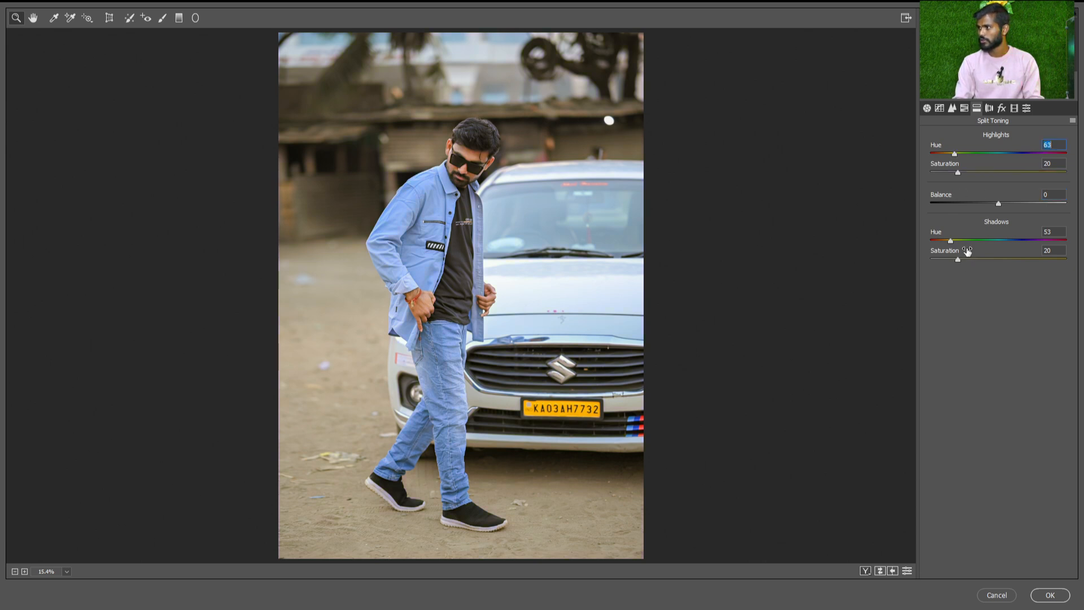
left_click_drag(954, 242, 1018, 246)
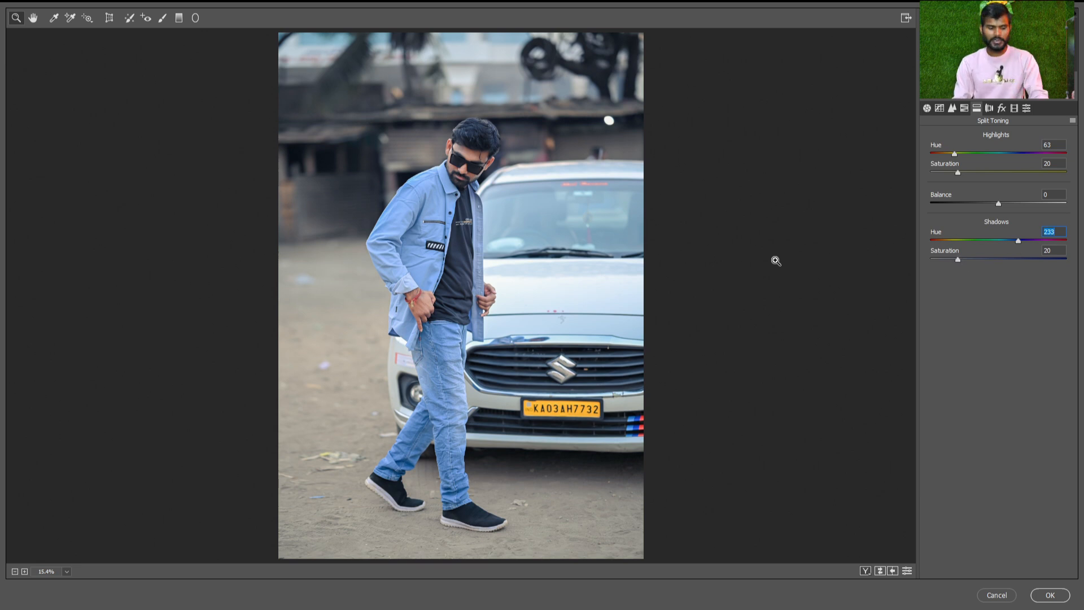
Show the before and after versions side by side, and set the highlights to Hue 77 and Saturation 44
key("q")
left_click_drag(709, 218, 743, 320)
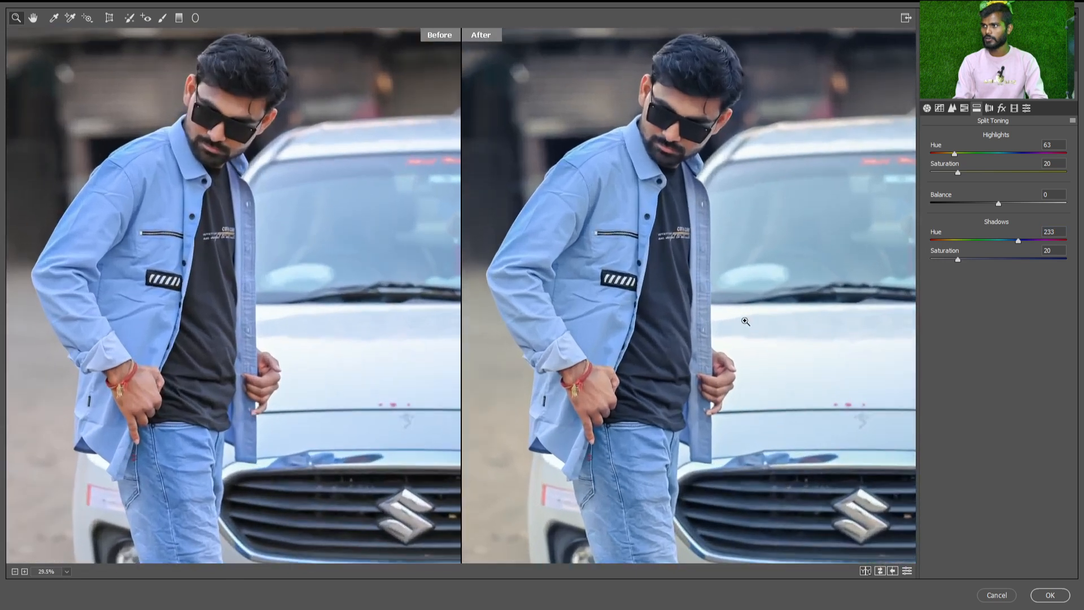
scroll(625, 174, "down", 1)
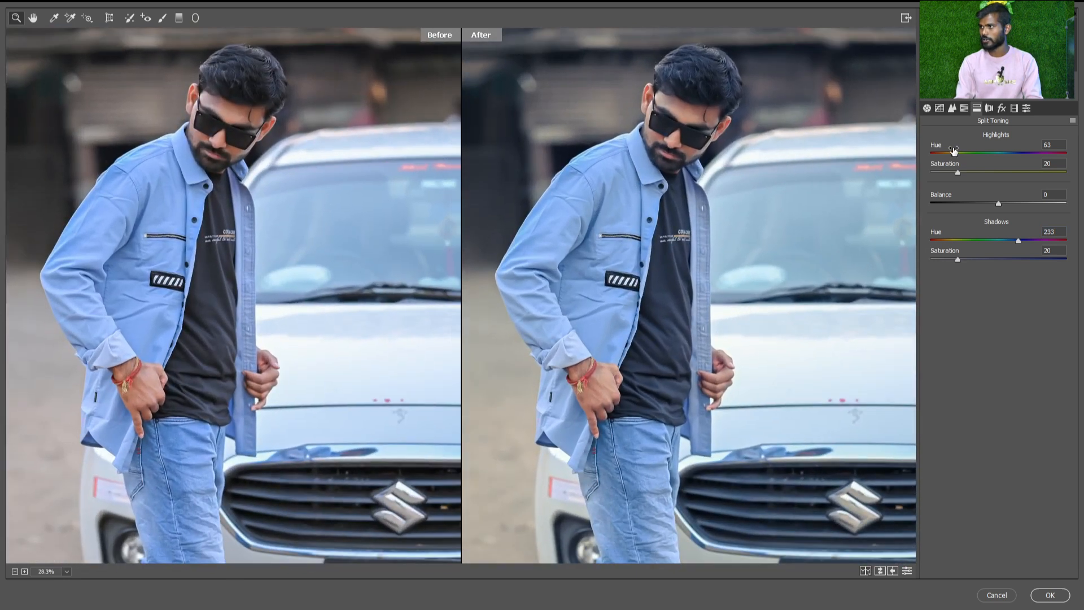
left_click_drag(955, 155, 996, 174)
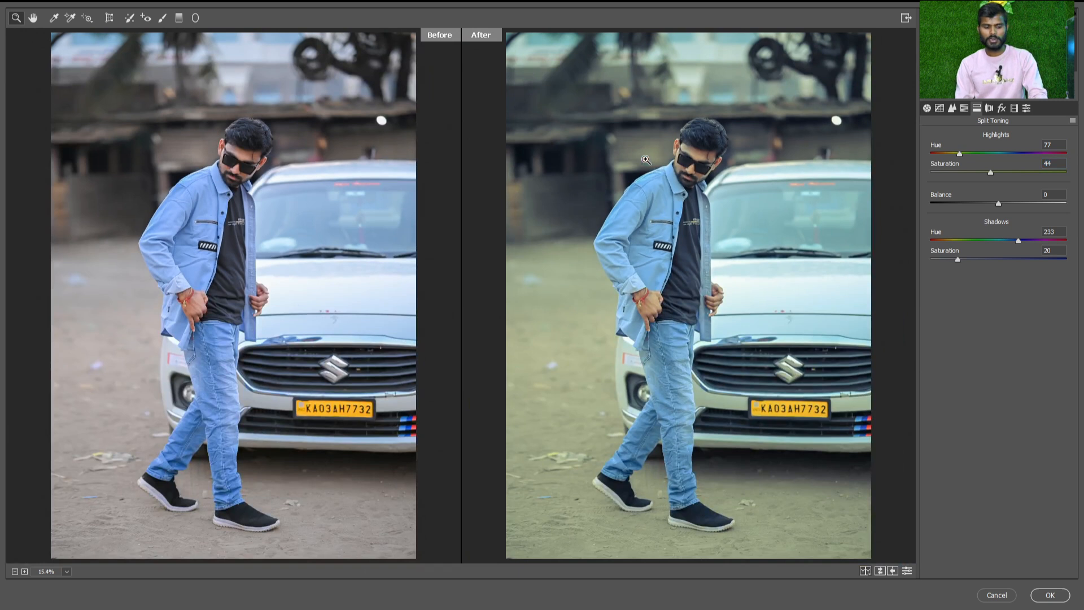
Examine the man's face and hair up close in a split before/after view, with the Lens Corrections settings open
key("q")
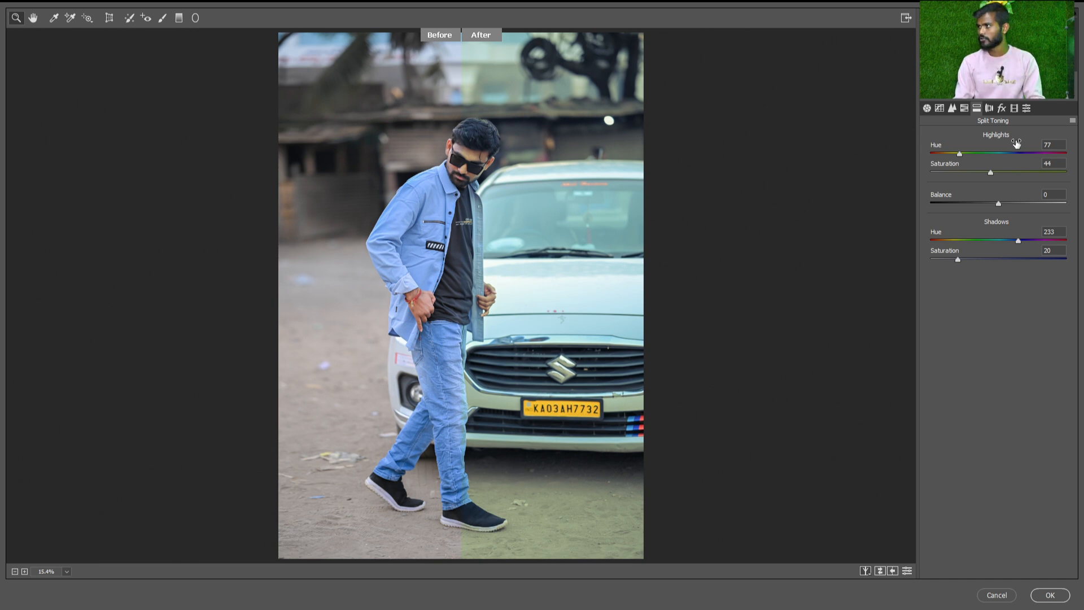
left_click(990, 109)
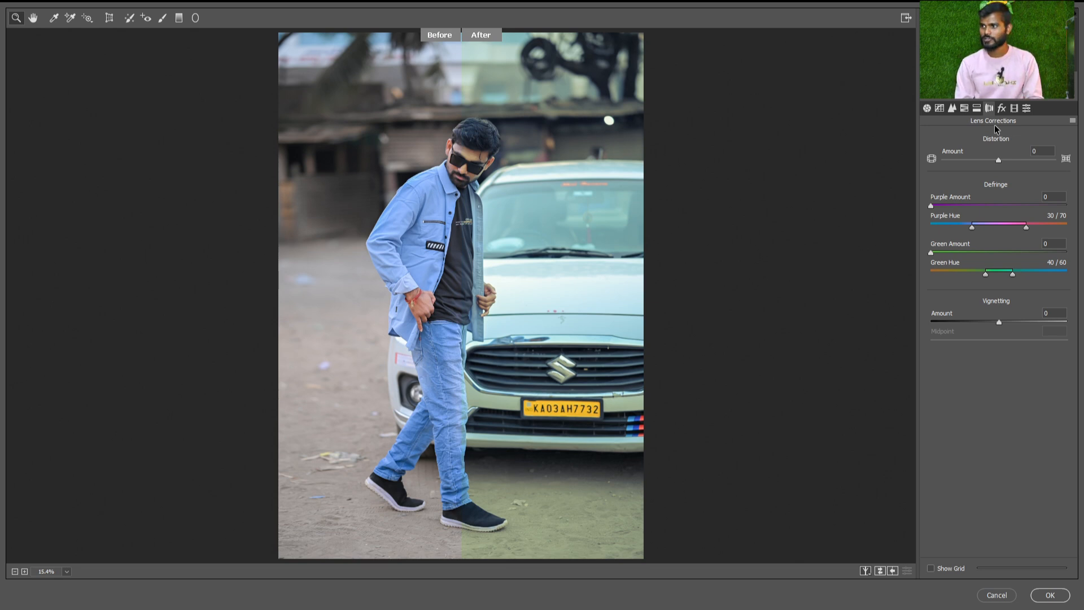
left_click_drag(461, 168, 533, 254)
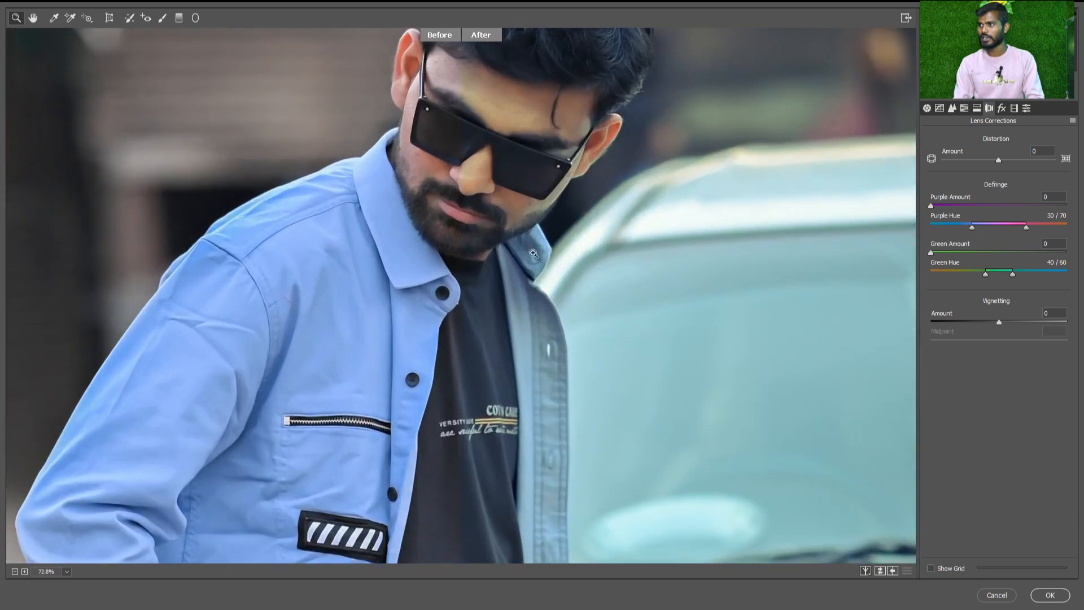
left_click_drag(513, 151, 513, 342)
scroll(545, 182, "up", 3)
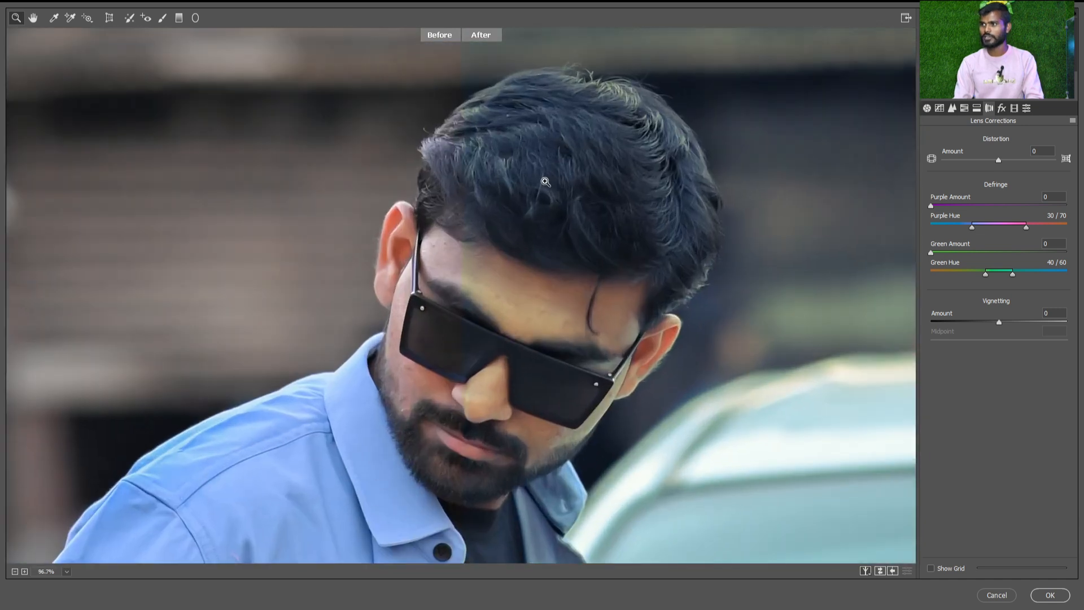
scroll(545, 181, "up", 3)
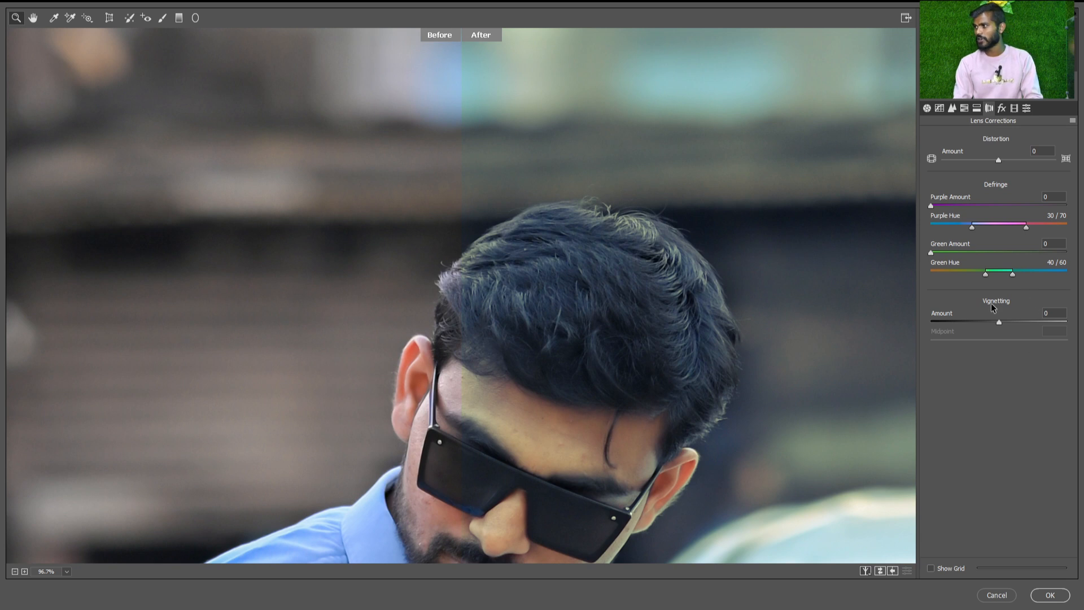
key("ctrl+0")
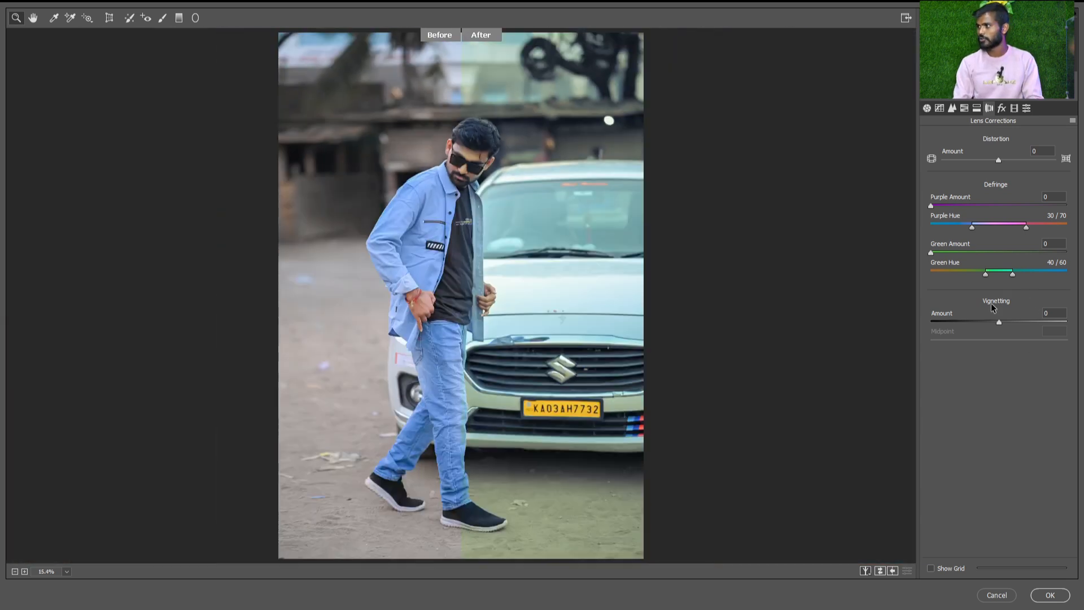
Try lens Vignetting Amounts of +100 and -100 while comparing before and after, and return the Amount to 0
left_click_drag(999, 323, 1077, 323)
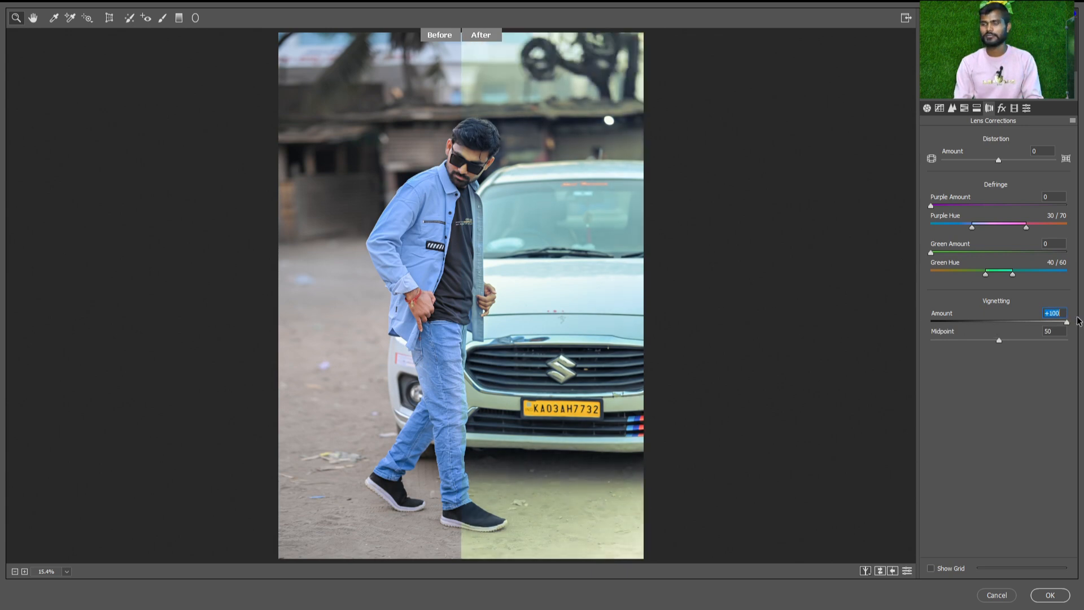
key("q")
key("q")
left_click_drag(1012, 320, 740, 406)
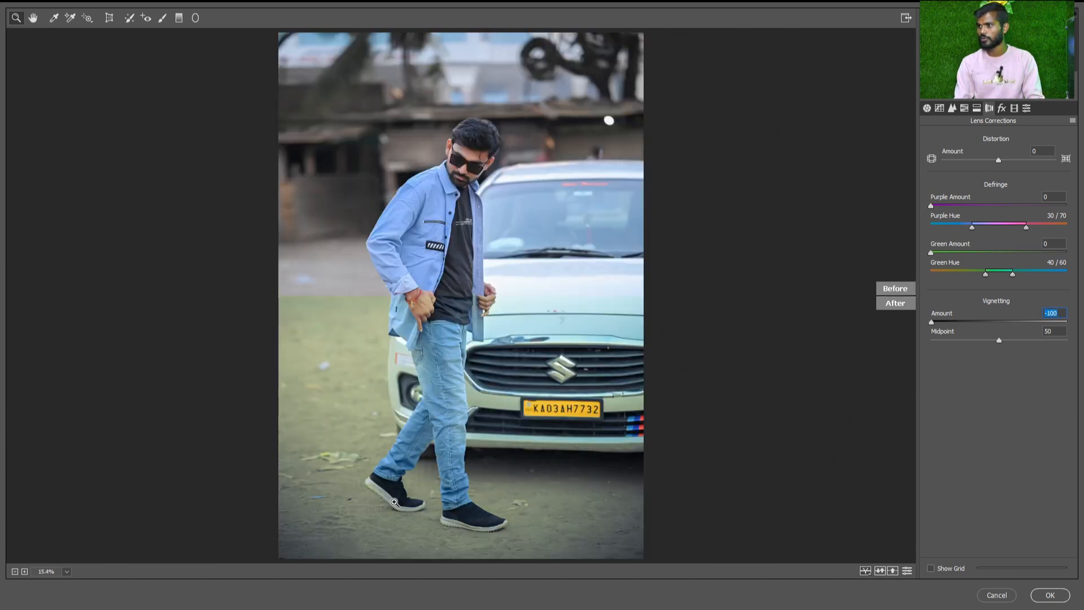
left_click_drag(981, 326, 1054, 327)
type("0")
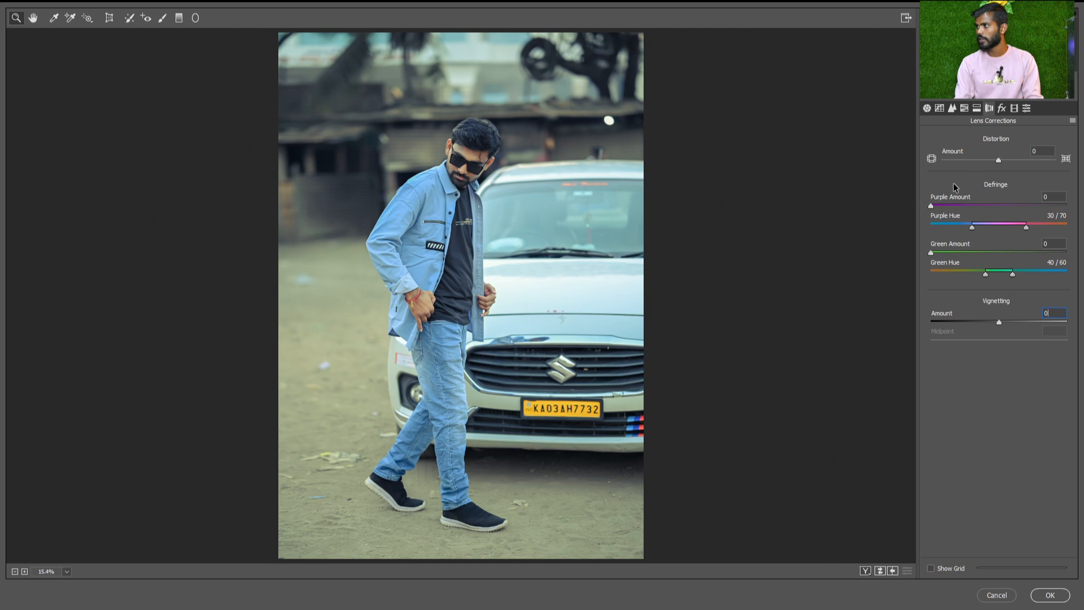
Add film grain in the Effects settings with Amount 42 and Size 98, checking it up close on the man
left_click(1001, 108)
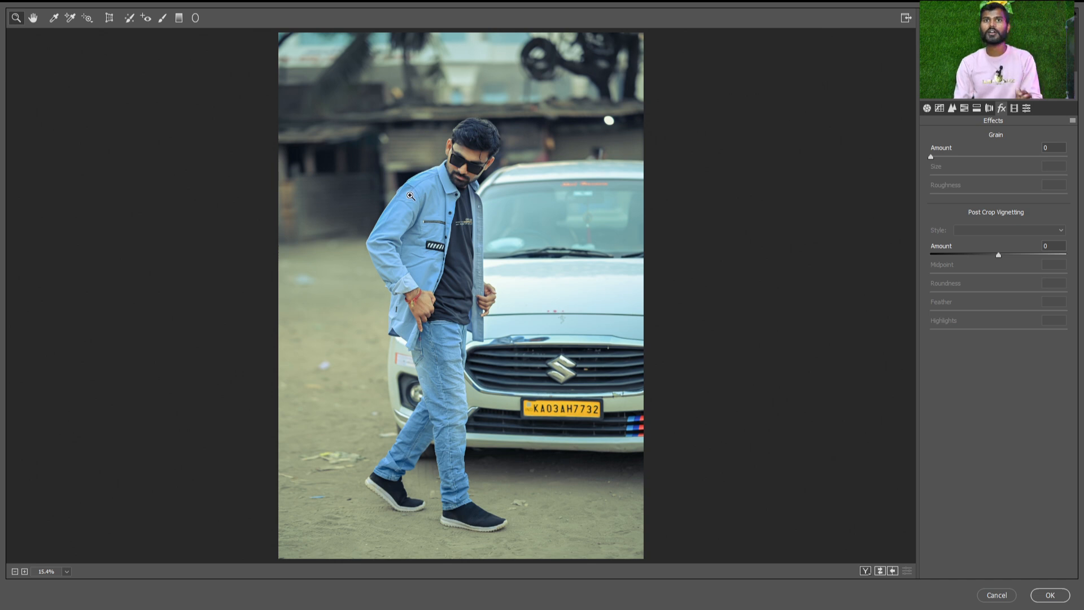
left_click(1019, 156)
left_click_drag(427, 150, 493, 327)
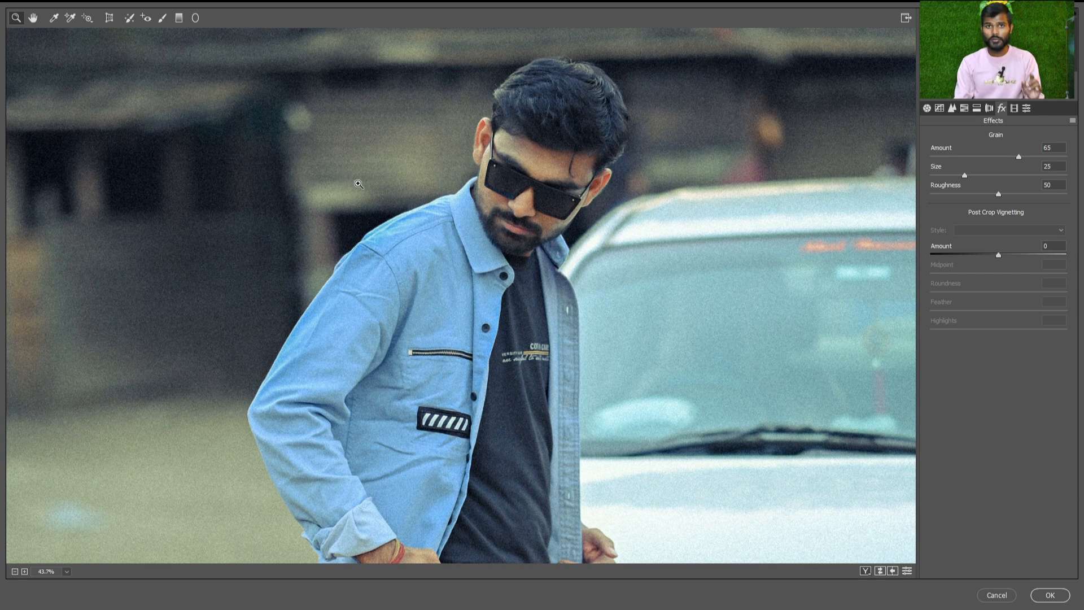
scroll(538, 140, "down", 1)
scroll(536, 153, "up", 6)
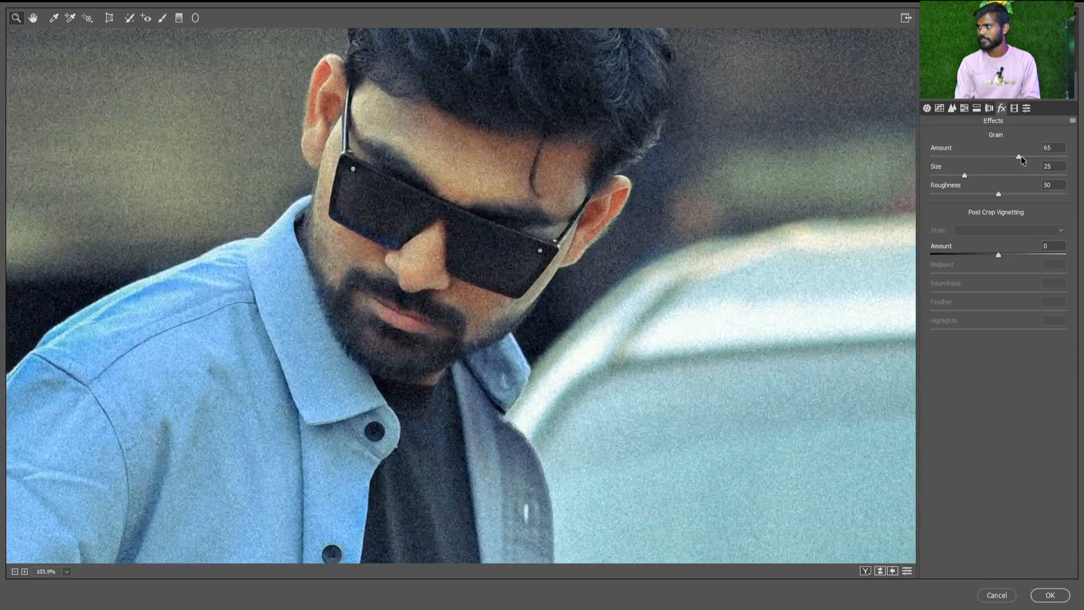
left_click_drag(1021, 155, 987, 157)
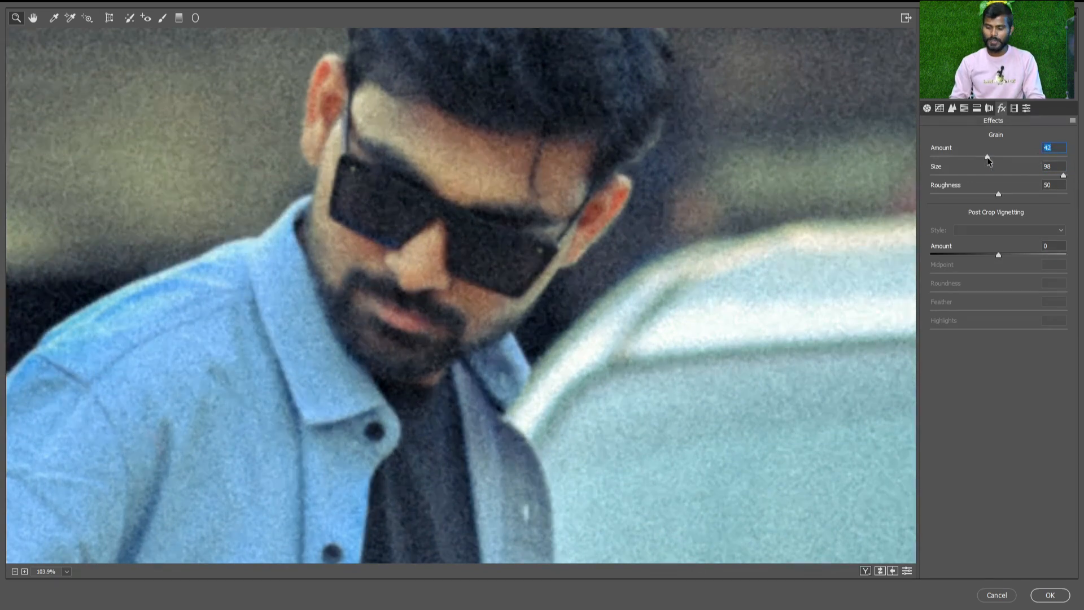
key("ctrl+0")
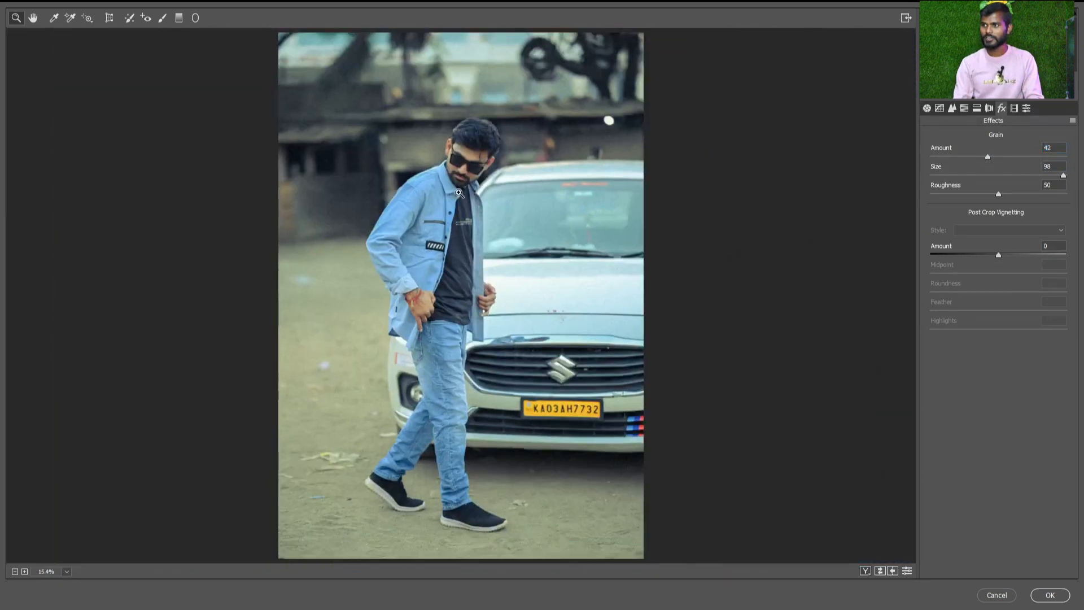
Set the grain Size to 30 and the Roughness to 83, judging the texture close up on the man
left_click_drag(459, 192, 513, 319)
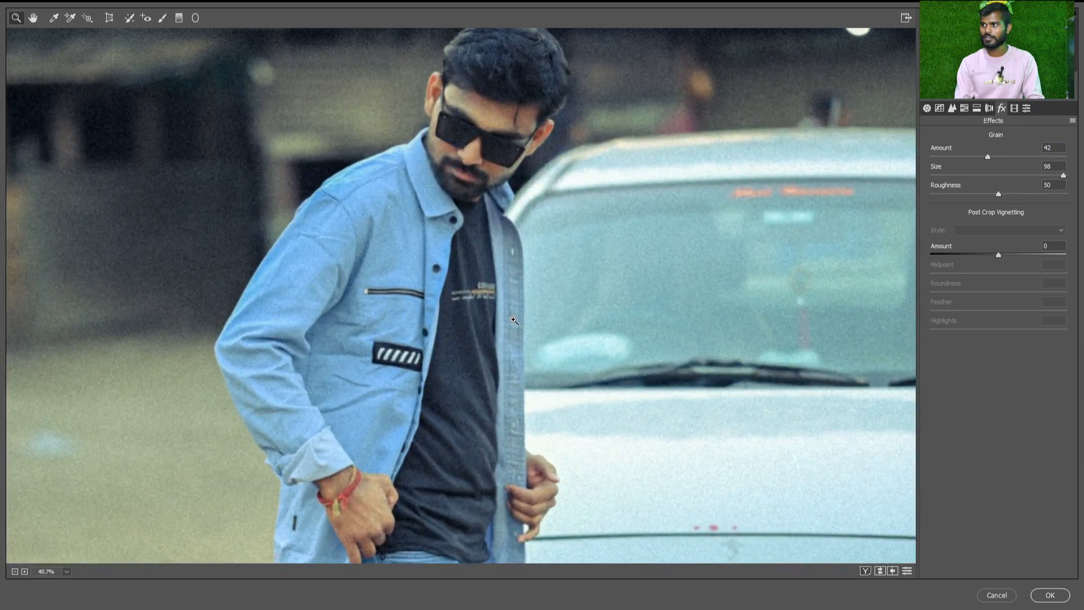
left_click_drag(507, 110, 534, 113)
left_click_drag(1063, 176, 973, 178)
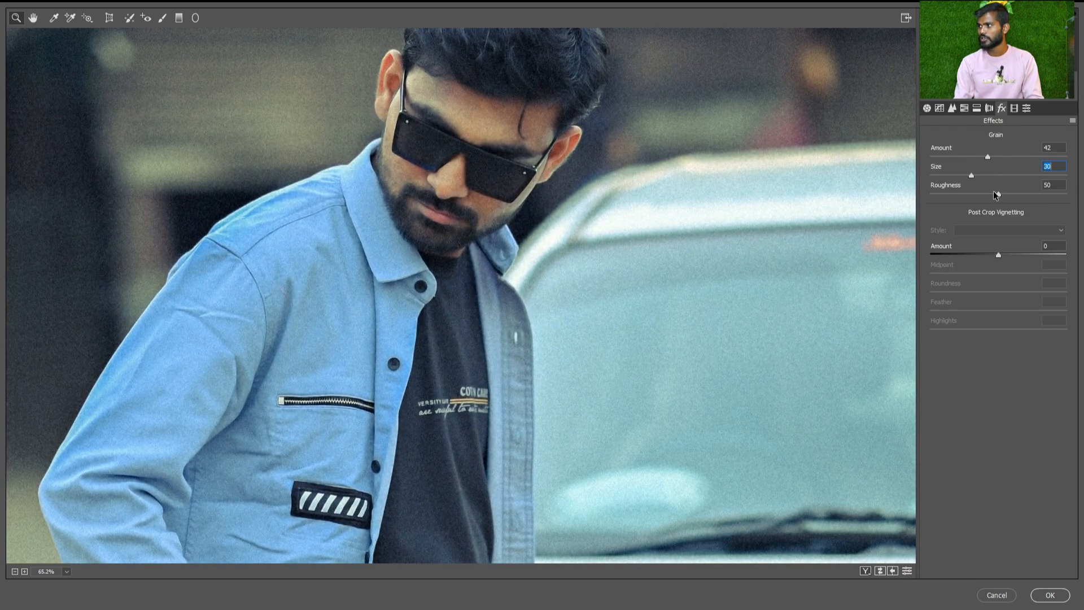
left_click_drag(995, 195, 1042, 194)
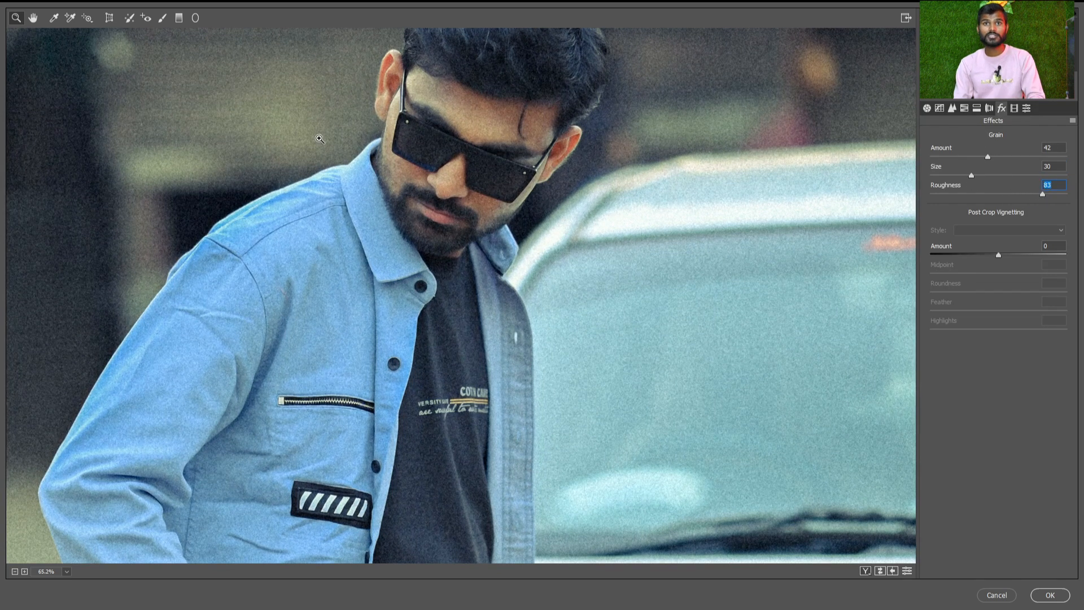
Check the noise reduction and Split Toning settings, and reset the Grain Amount to 0
left_click(955, 107)
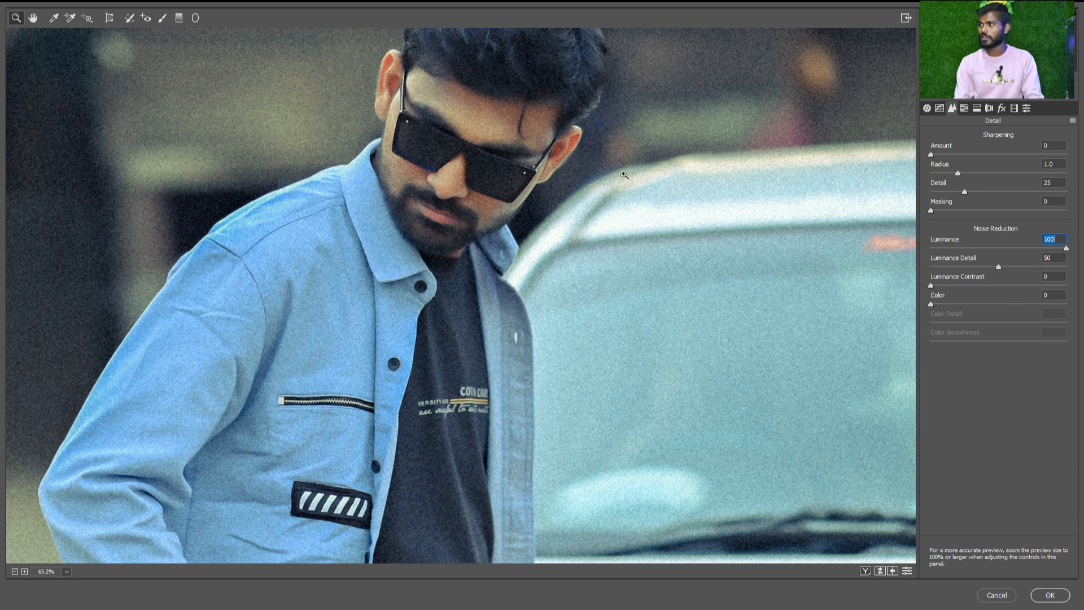
left_click(977, 111)
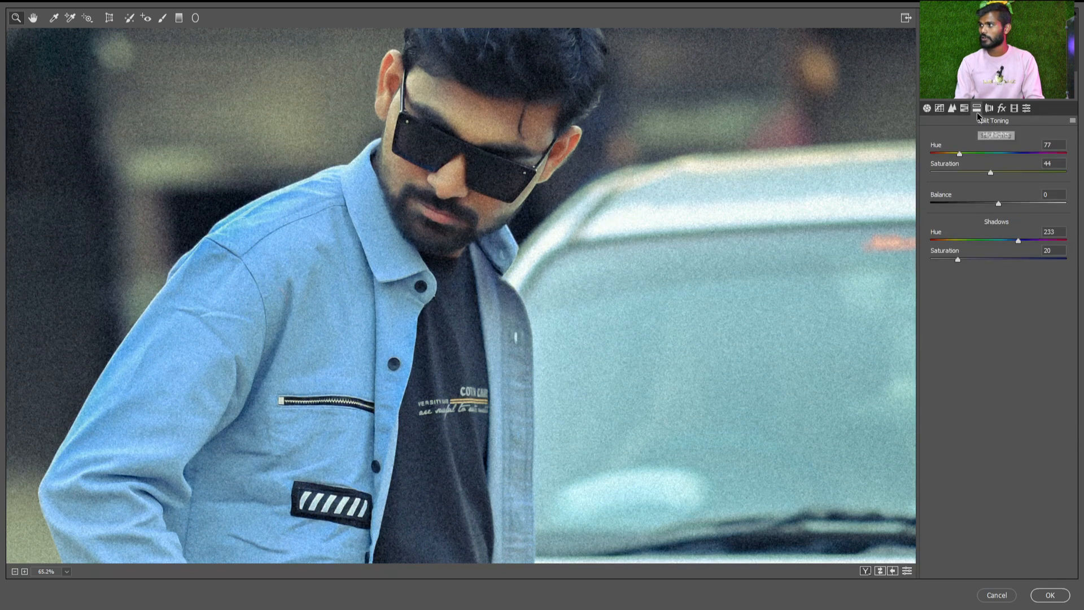
left_click(1002, 108)
double_click(944, 157)
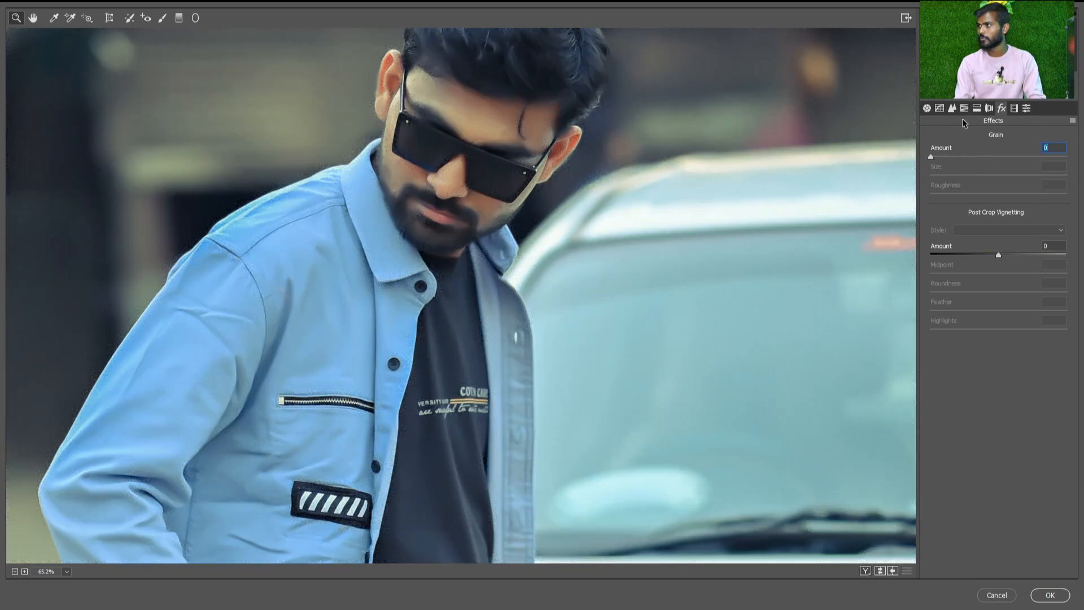
Raise the Grain Amount close to its maximum and set the Luminance noise reduction to 99
left_click(951, 107)
double_click(954, 247)
left_click(1001, 109)
left_click_drag(1013, 156, 1060, 159)
left_click(952, 107)
left_click_drag(983, 246, 1064, 248)
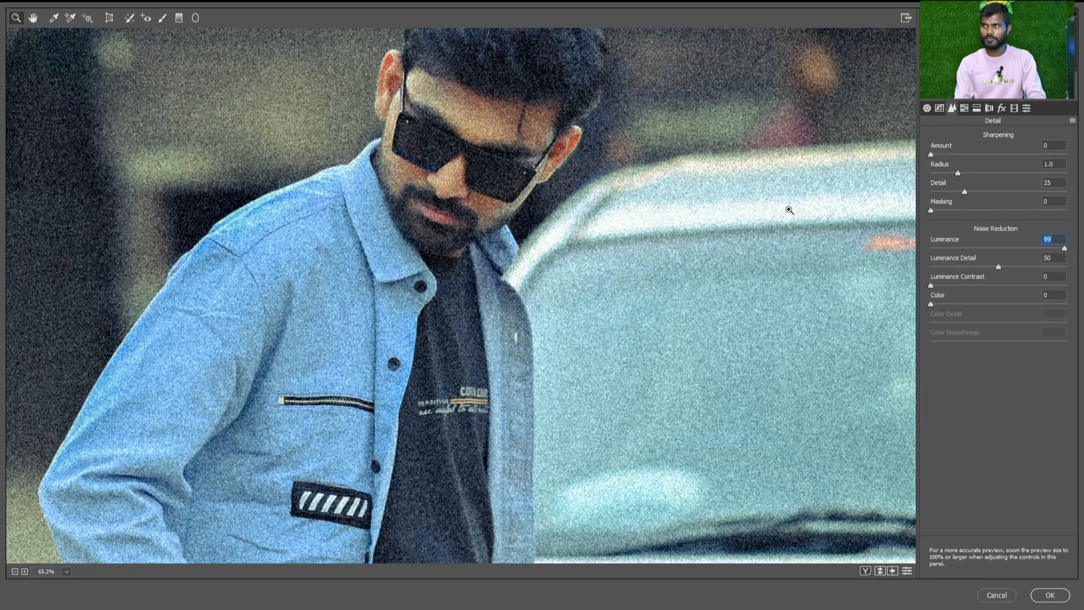
Set the Grain Amount to 47 and its Roughness to 45, checking the grain up close and on the whole photo
left_click(1002, 108)
left_click_drag(1059, 157, 968, 157)
left_click(995, 156)
left_click_drag(1007, 193, 992, 193)
scroll(556, 234, "up", 1)
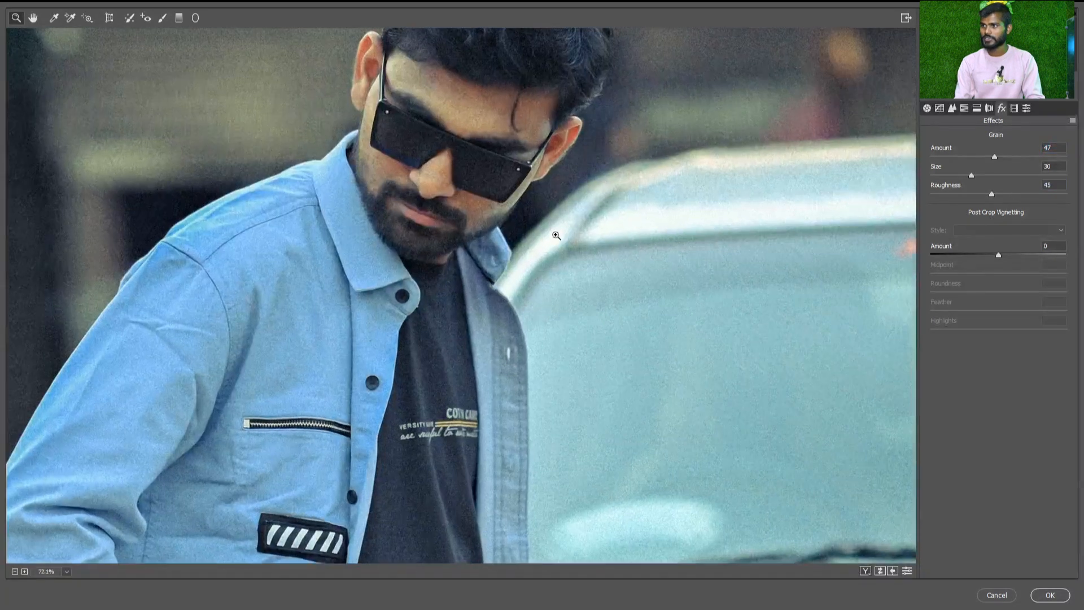
scroll(556, 237, "down", 5)
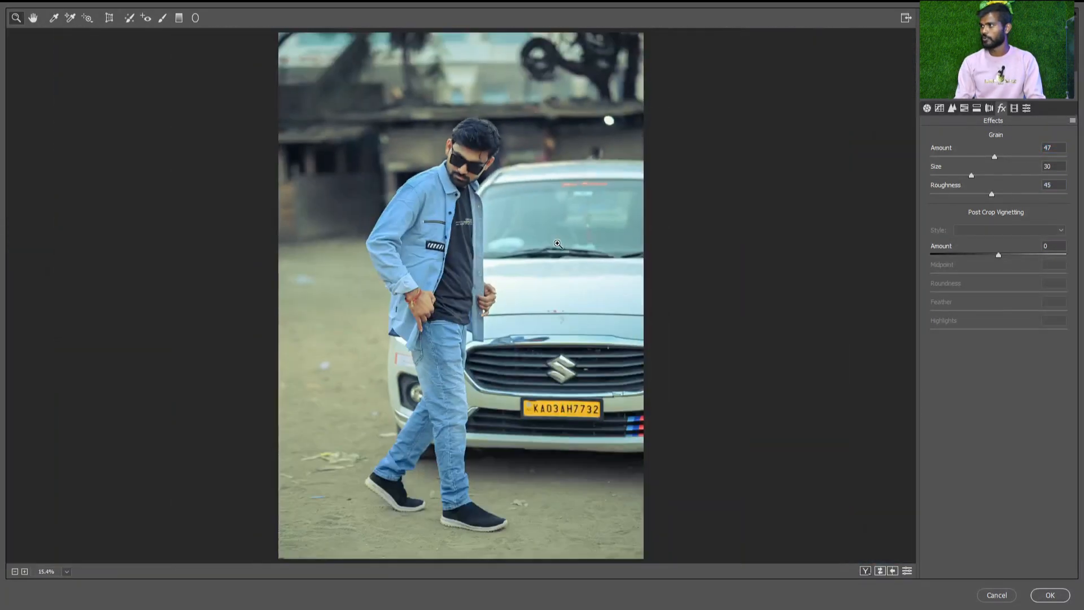
Brighten the photo's edges with a Post Crop Vignetting Amount of +43 and the Paint Overlay style
scroll(557, 243, "up", 1)
left_click_drag(998, 253, 1028, 253)
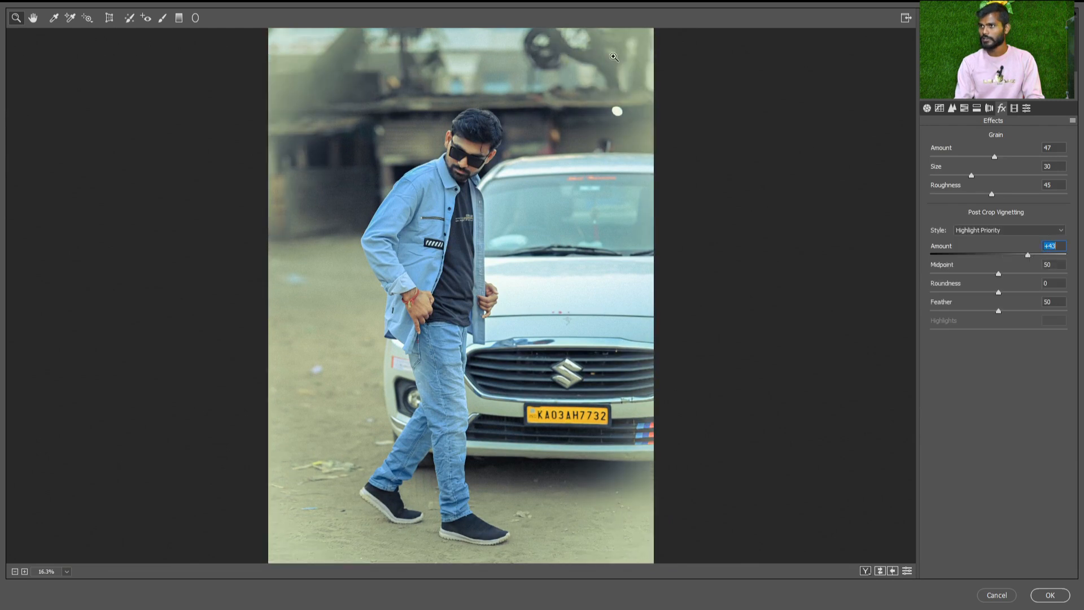
left_click(1000, 232)
left_click(984, 244)
left_click(979, 230)
left_click(971, 254)
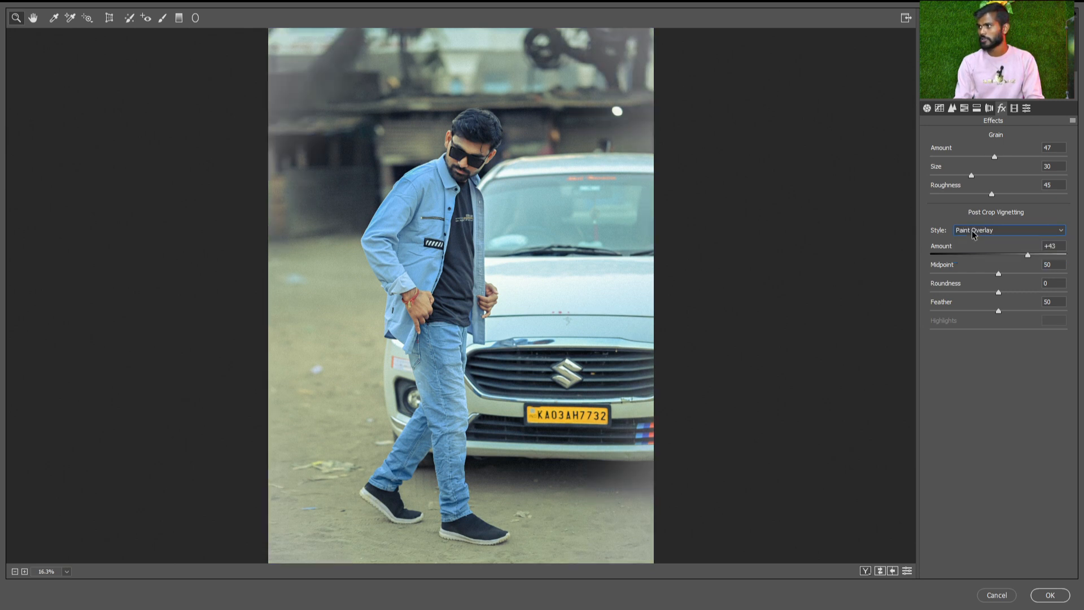
Try the Color Priority vignetting style and switch the style back to Highlight Priority
left_click(974, 232)
left_click(981, 231)
left_click(981, 231)
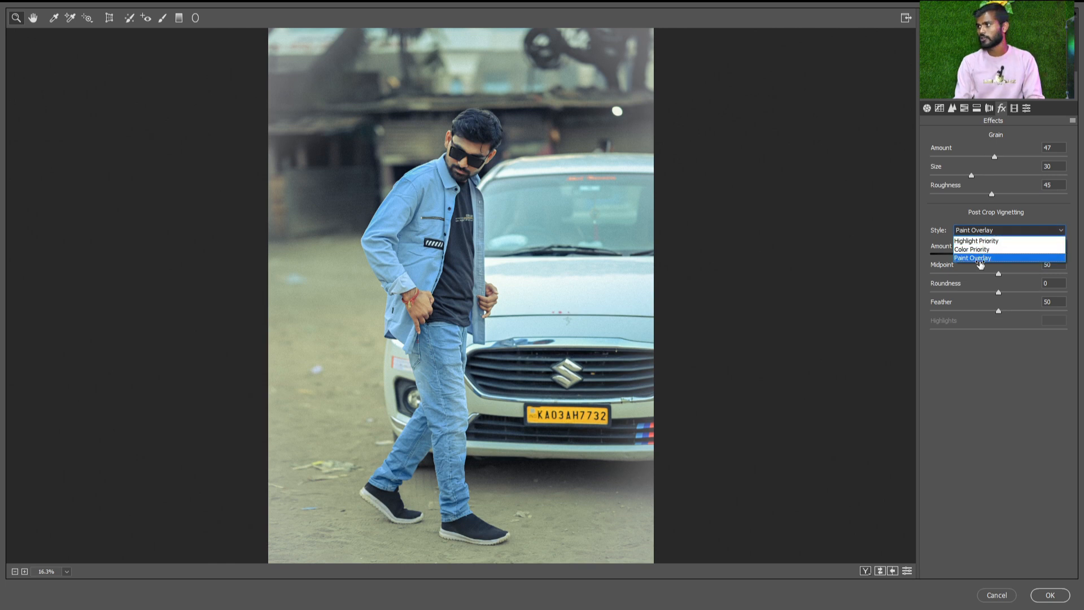
left_click(972, 248)
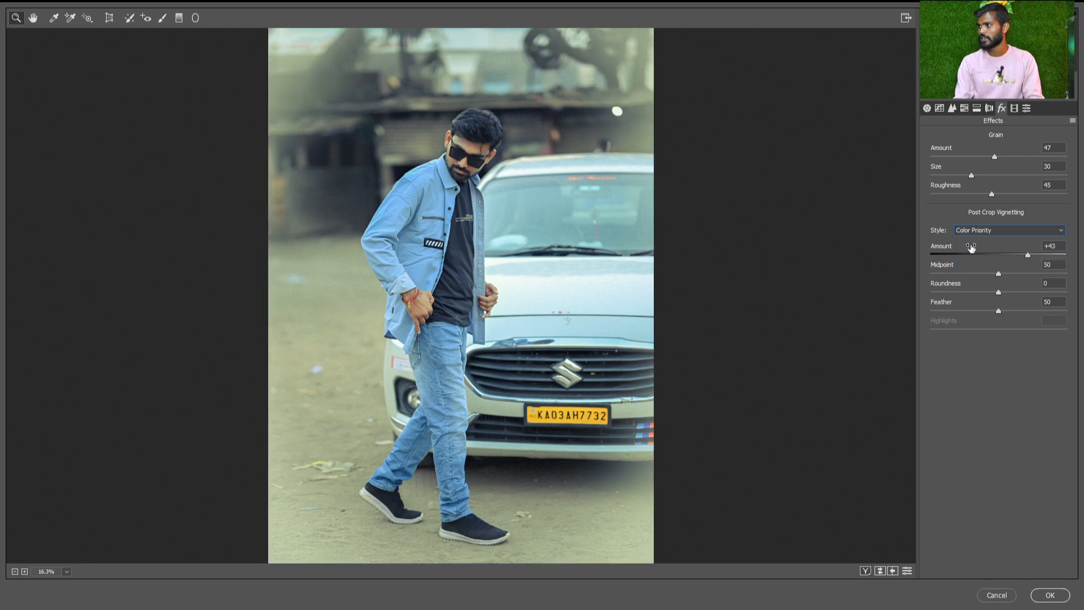
left_click(970, 231)
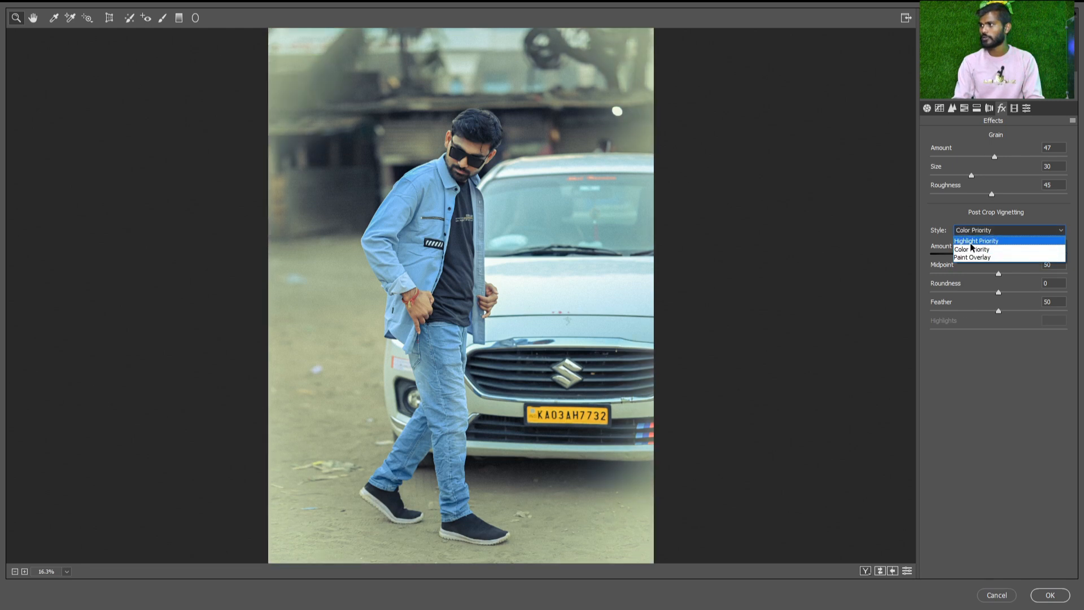
left_click(970, 241)
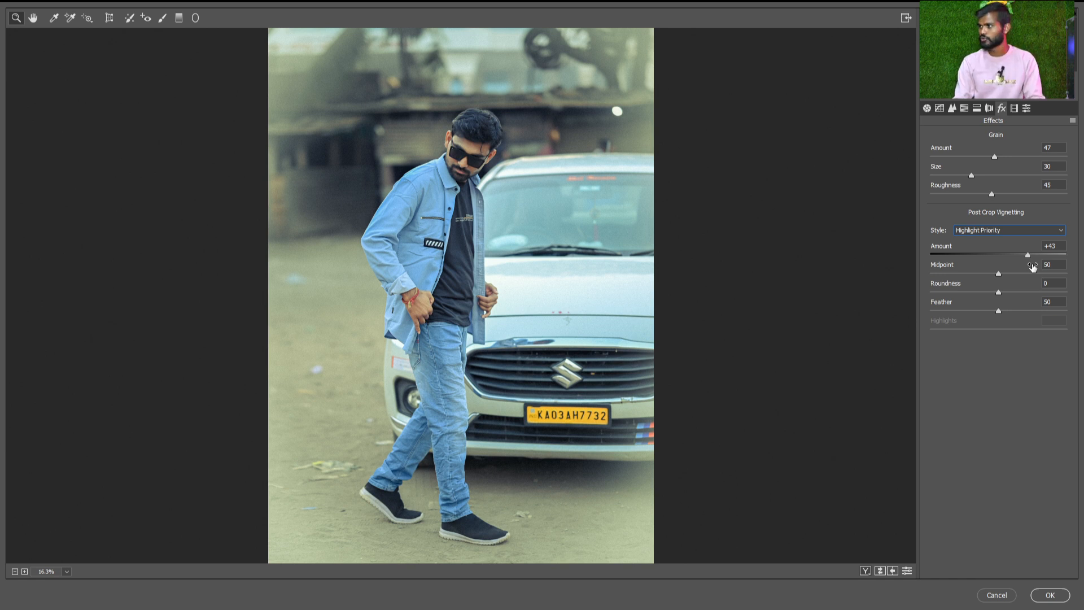
Set the Post Crop Vignetting to Amount +85, Midpoint 69, Roundness +94 and Feather 85
left_click_drag(1025, 252, 1056, 254)
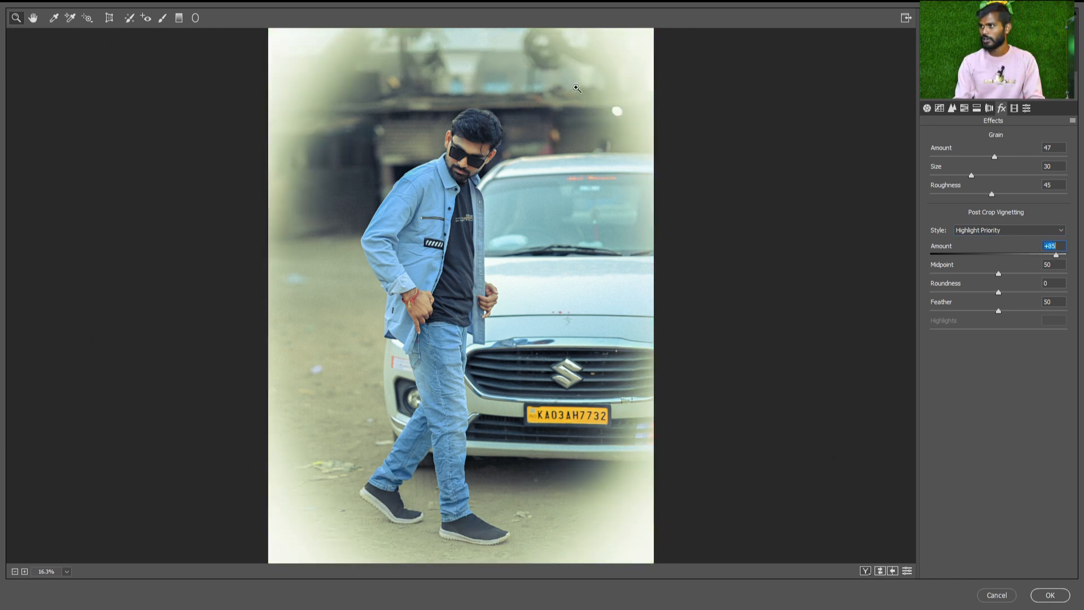
left_click_drag(999, 274, 1062, 297)
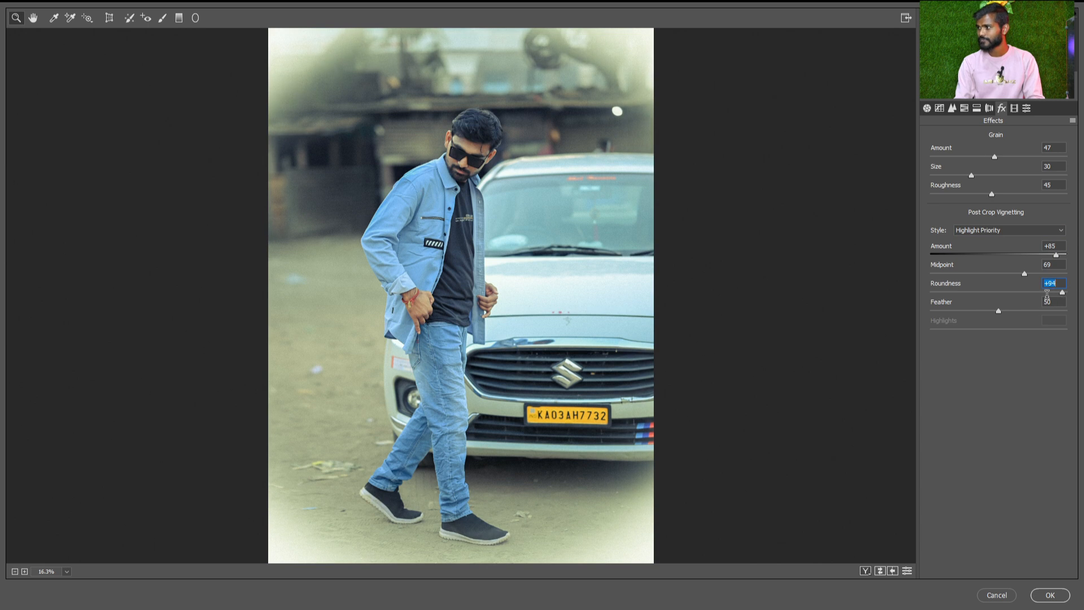
left_click_drag(998, 311, 1047, 311)
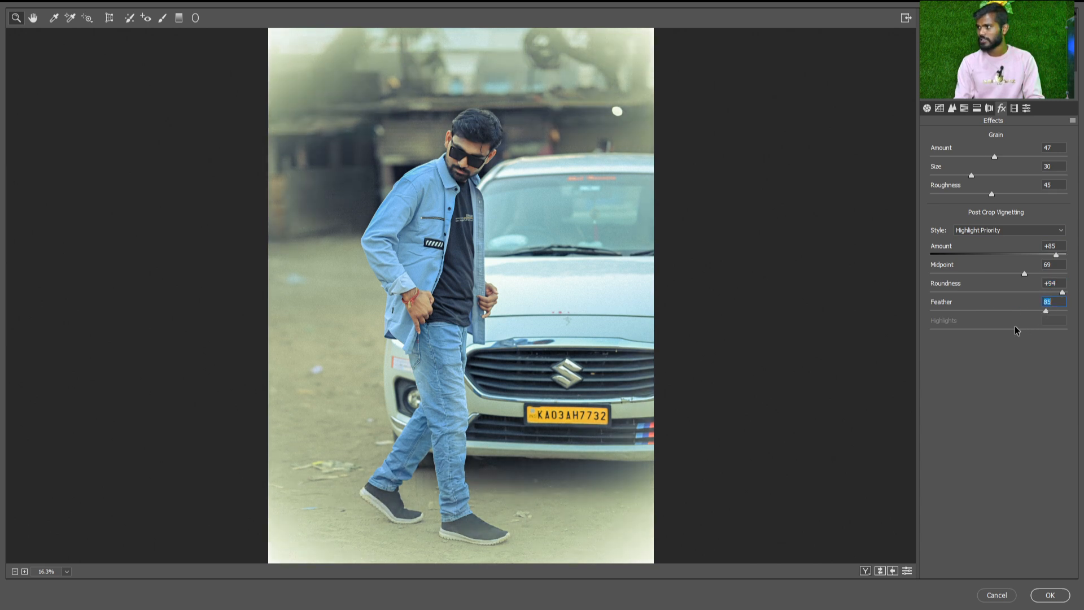
Return the Post Crop Vignetting Amount to 0 and open the Calibration settings
left_click(1054, 247)
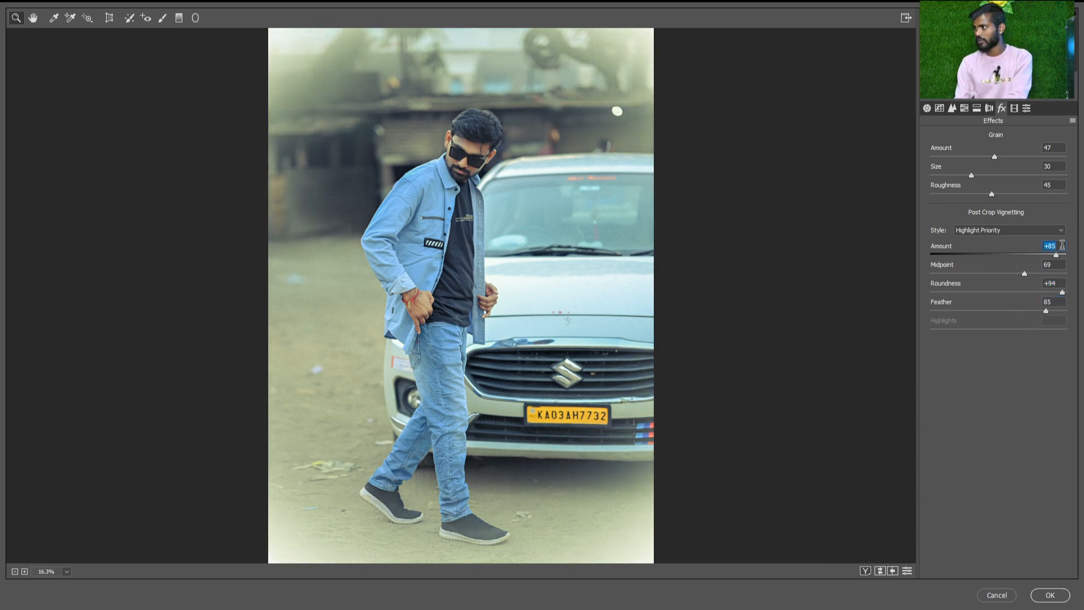
type("0")
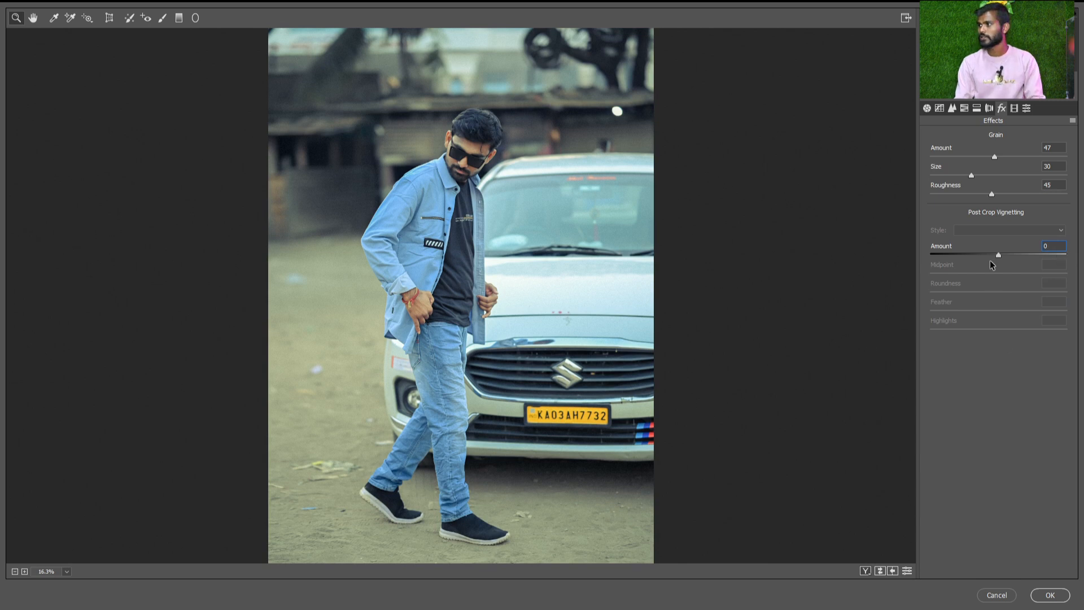
left_click(1015, 107)
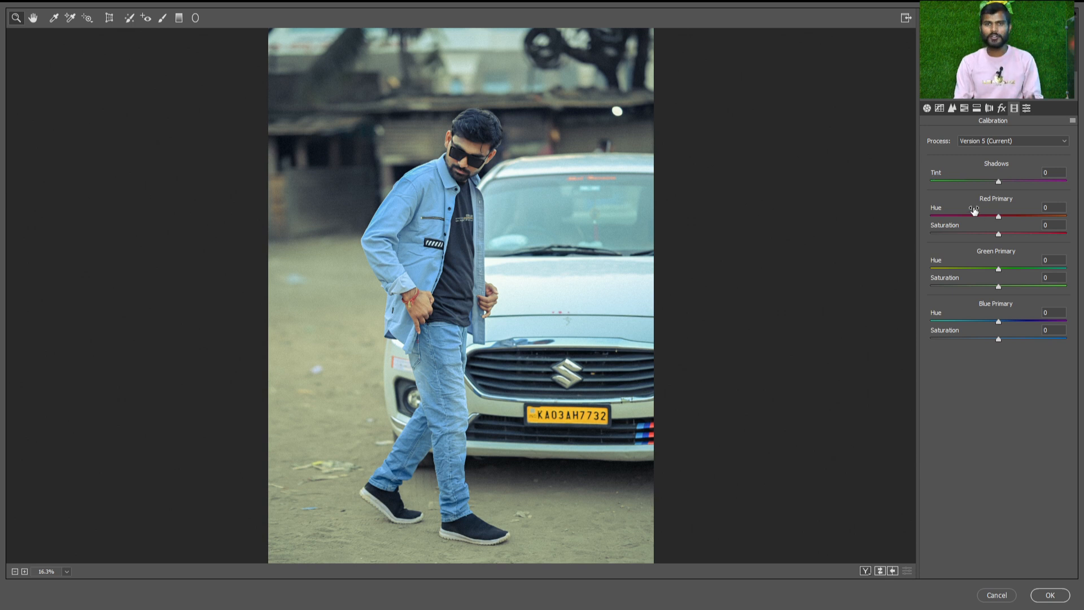
Try a Calibration Shadows Tint of +100 on the photo
left_click_drag(985, 182, 889, 179)
type("100")
key("Return")
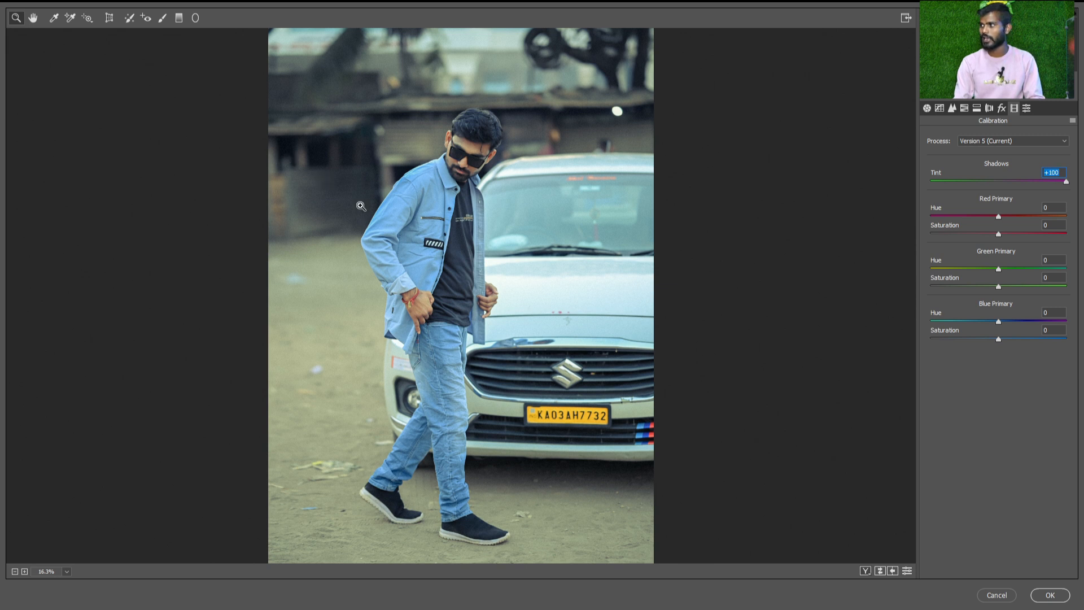
Reset the Effects Grain Amount to 0 and return to the Calibration settings
left_click(998, 109)
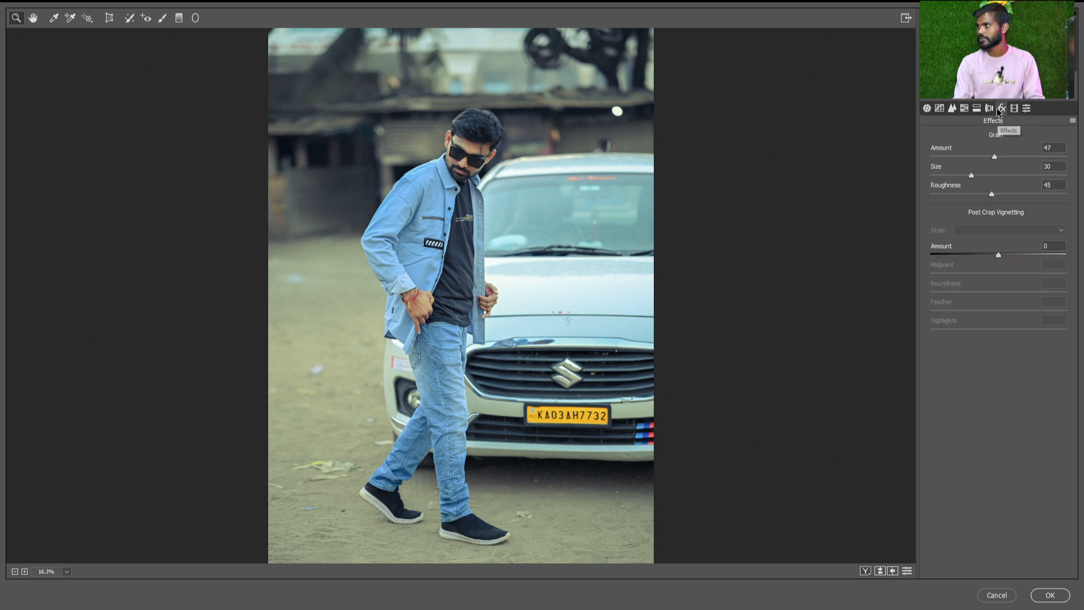
double_click(985, 155)
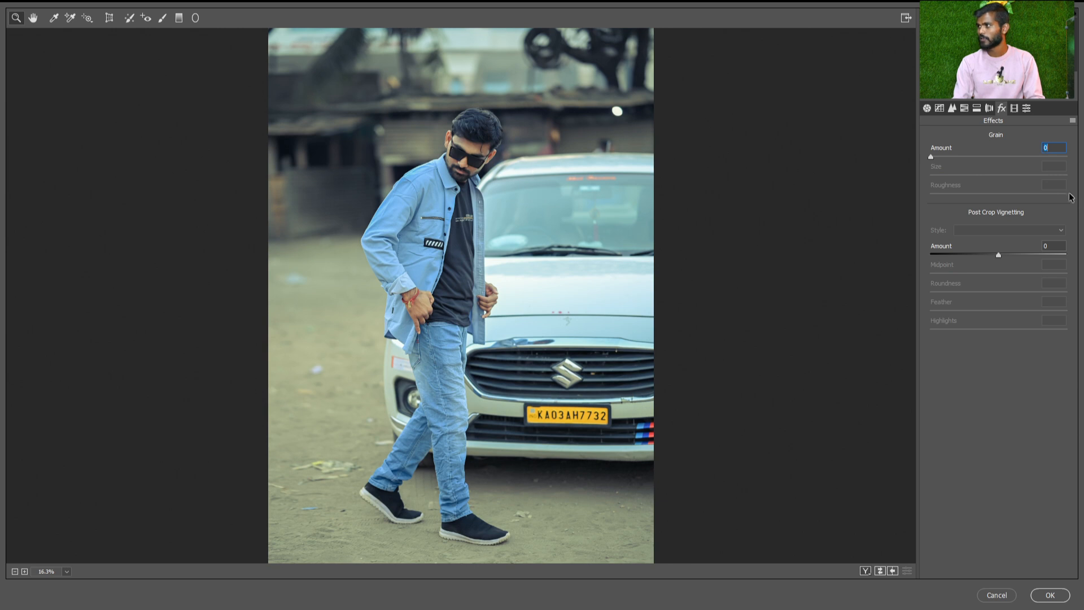
left_click(1014, 109)
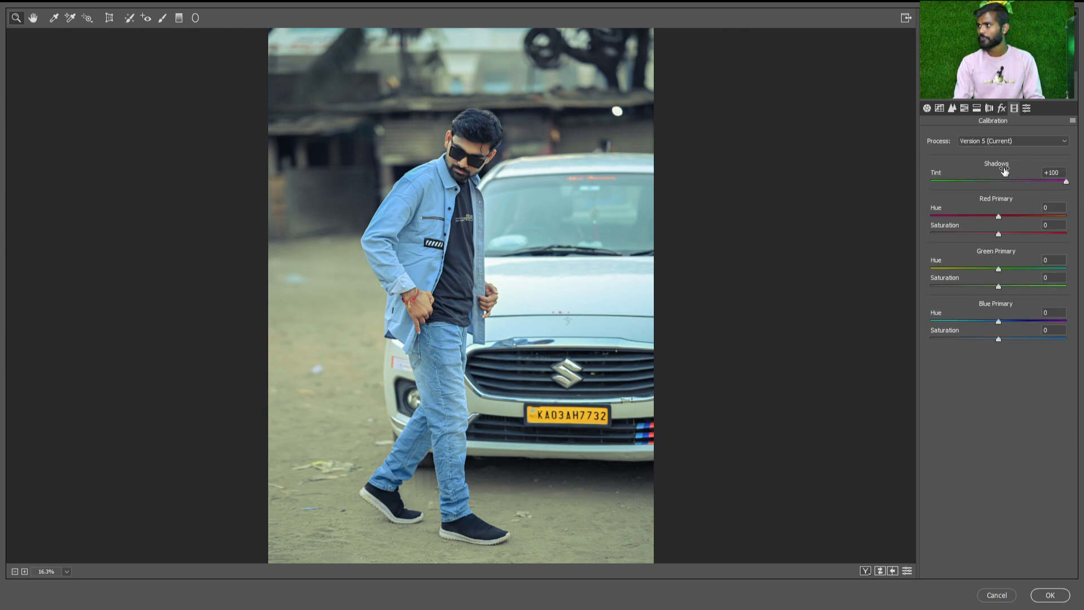
Keep the Version 5 process, try a Shadows Tint of -100 and return the tint to 0
left_click(992, 140)
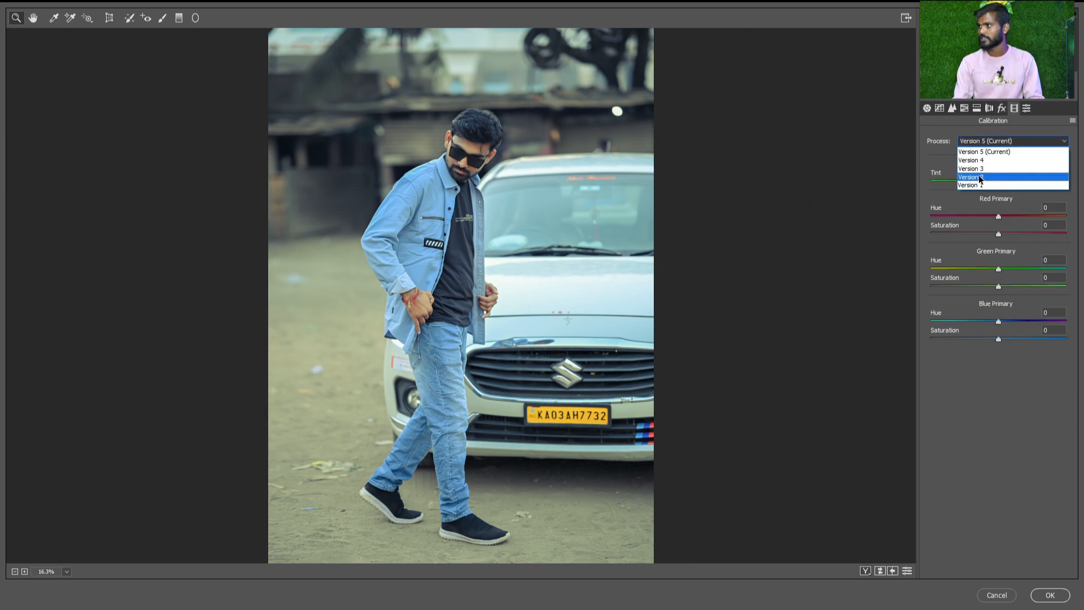
left_click(995, 151)
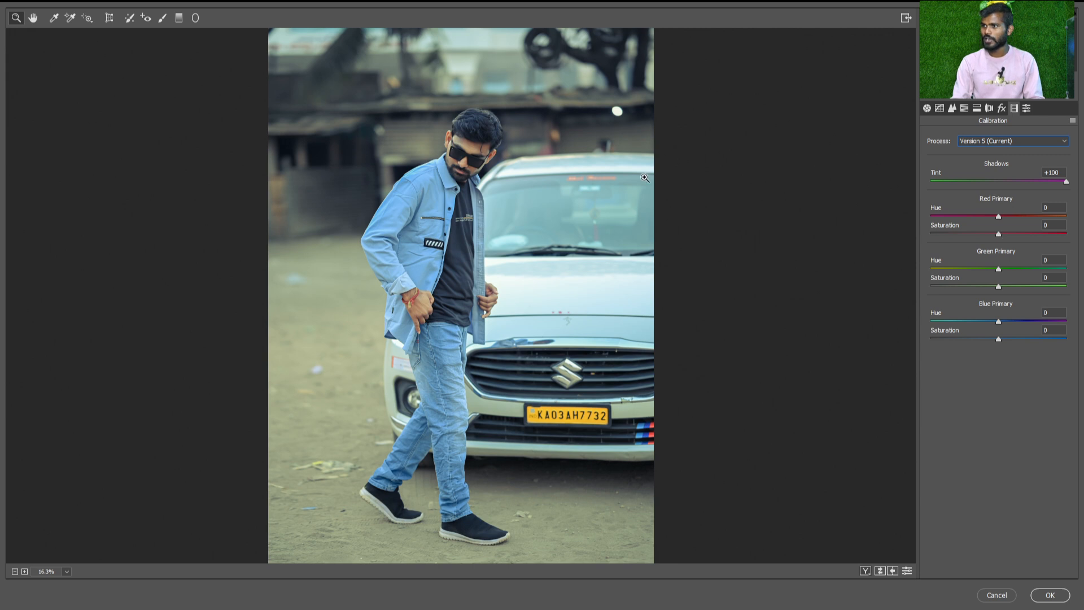
left_click_drag(379, 134, 795, 253)
left_click_drag(1066, 181, 881, 173)
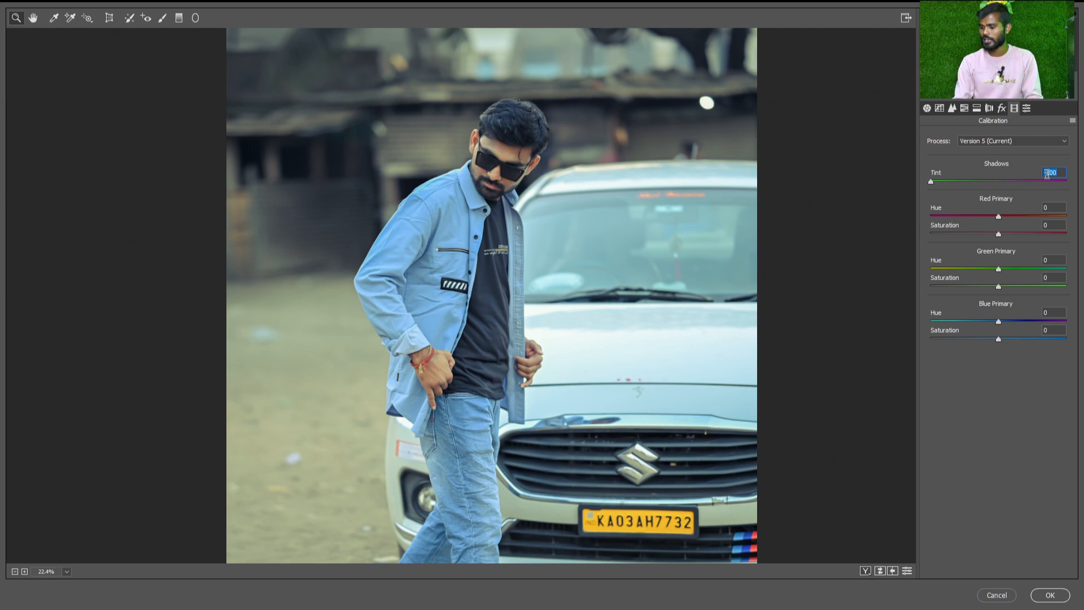
type("0")
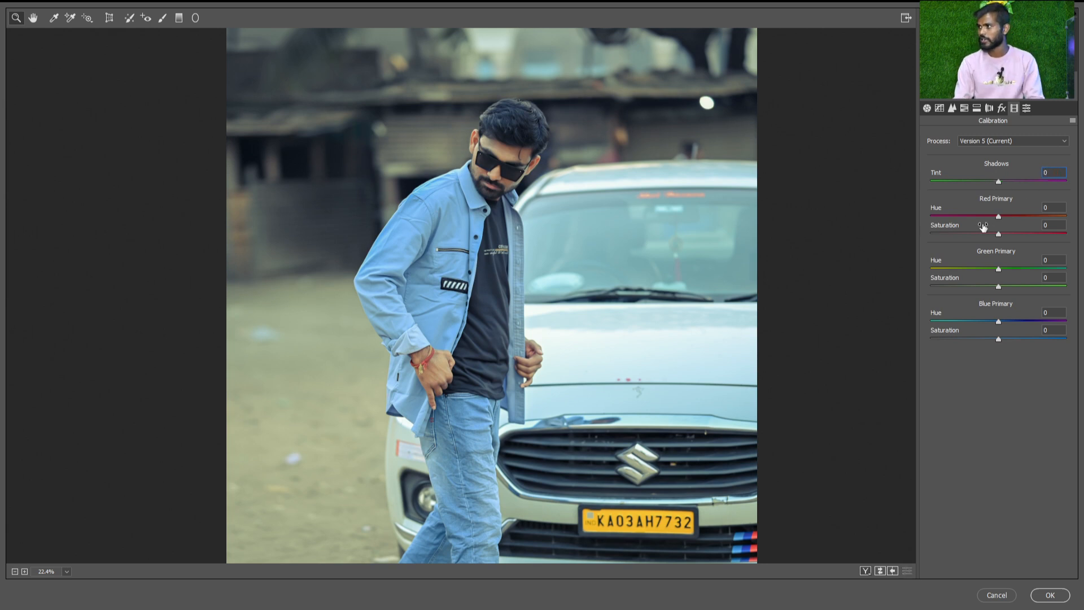
Try a Blue Primary Saturation of +82 on the whole photo and return it to 0
scroll(346, 122, "down", 1)
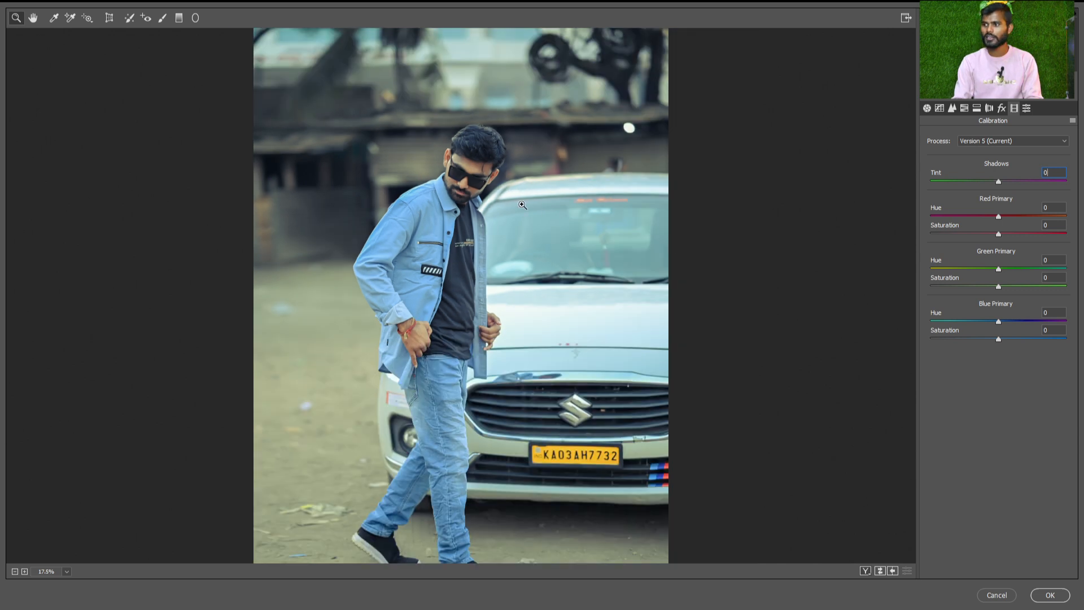
scroll(522, 205, "down", 2)
scroll(434, 286, "up", 2)
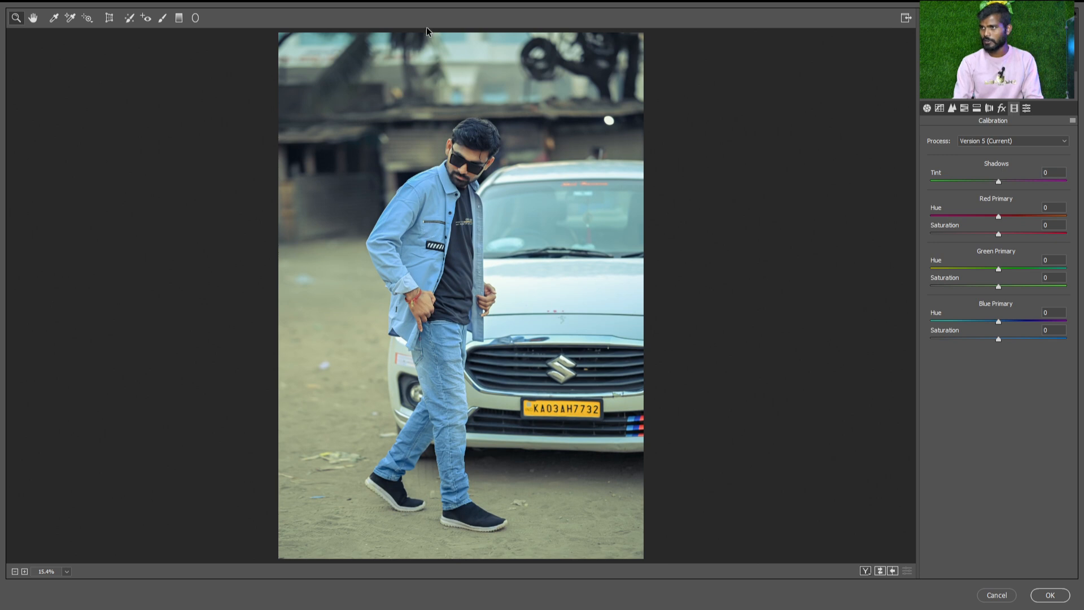
left_click_drag(1025, 339, 1054, 339)
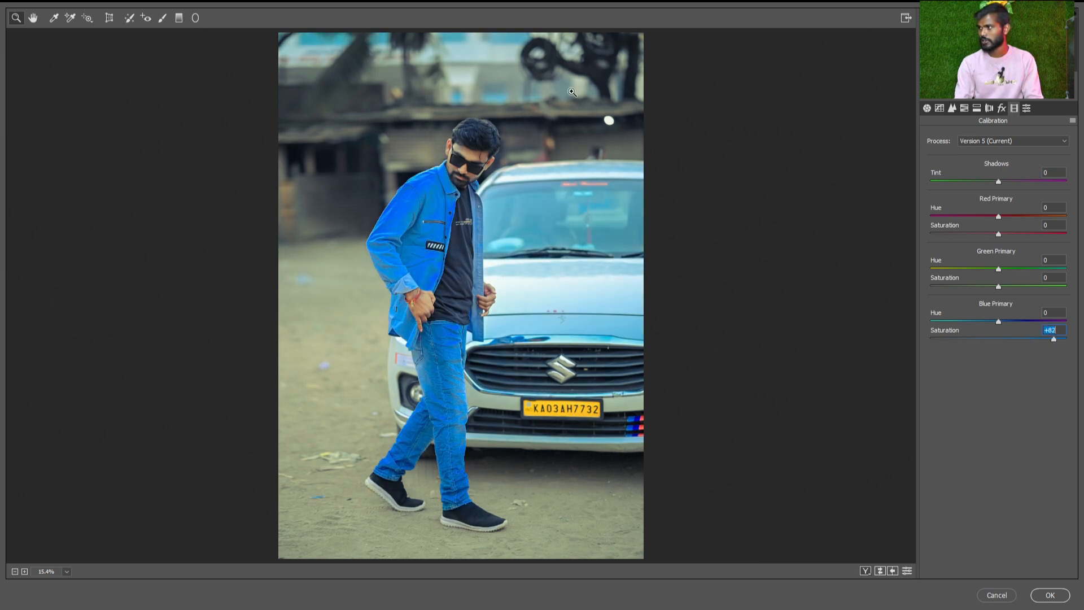
type("0")
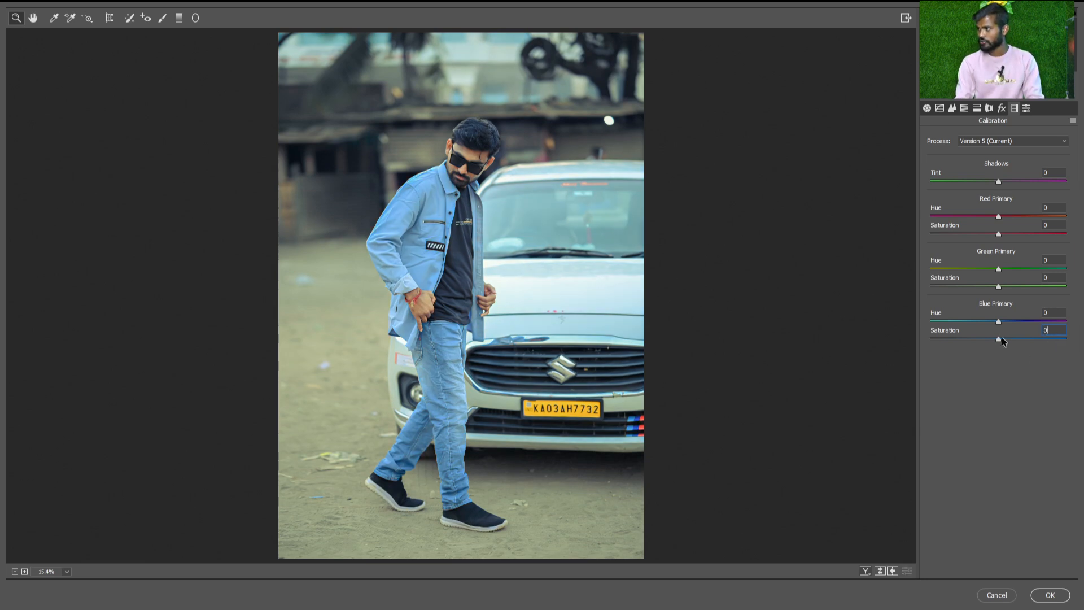
Set the Blue Primary Hue to -16 and Saturation to +22, and compare the photo side by side with the original
mouse_move(1003, 339)
left_mouse_down()
mouse_move(1010, 321)
mouse_move(984, 322)
mouse_move(1011, 340)
left_mouse_up()
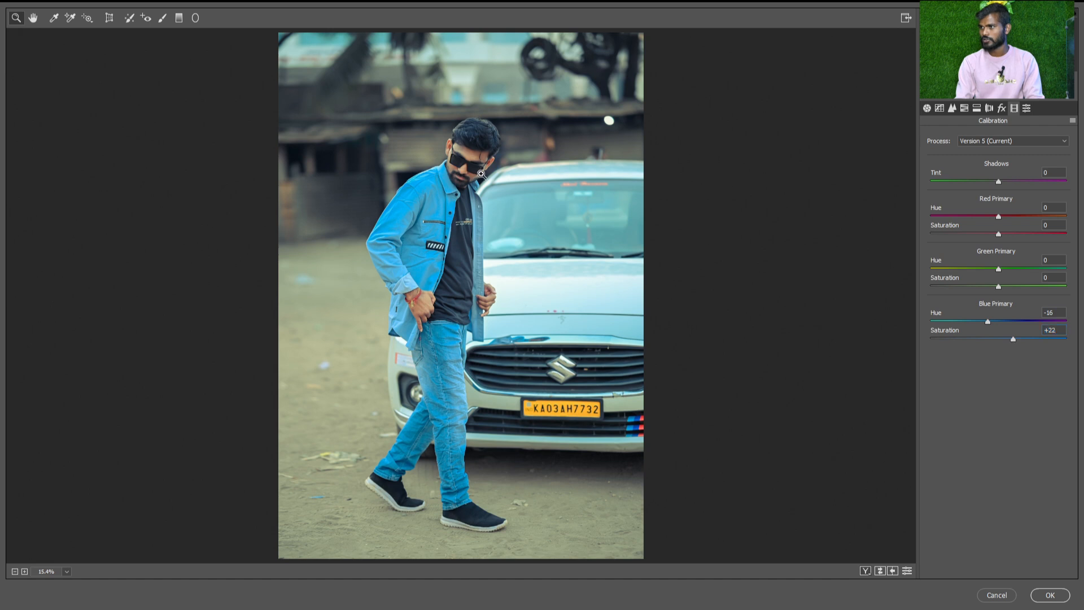
left_click(502, 253)
left_click_drag(533, 382, 495, 271)
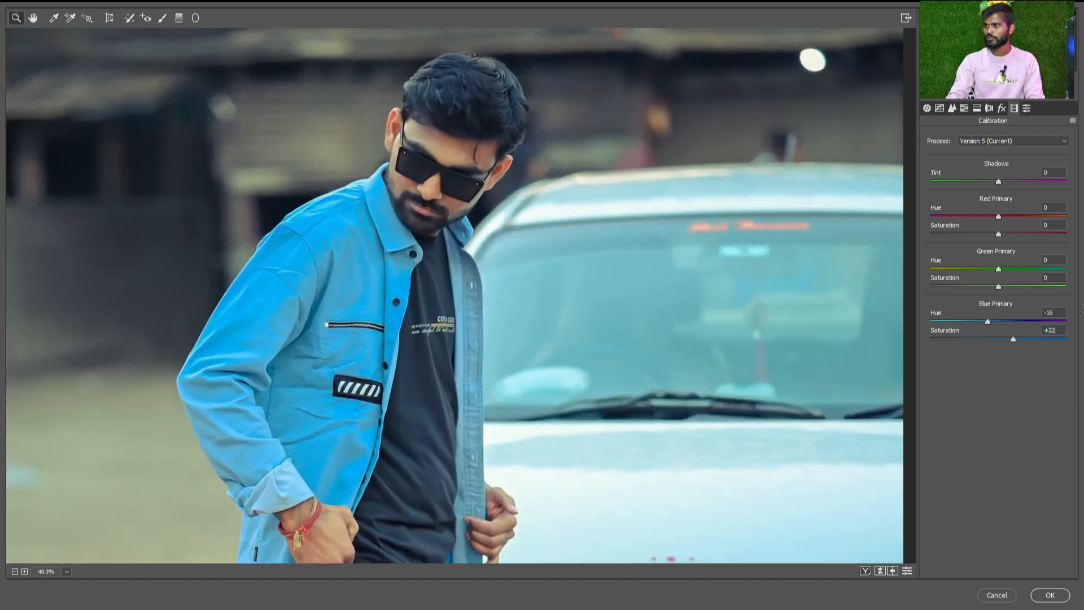
key("ctrl+0")
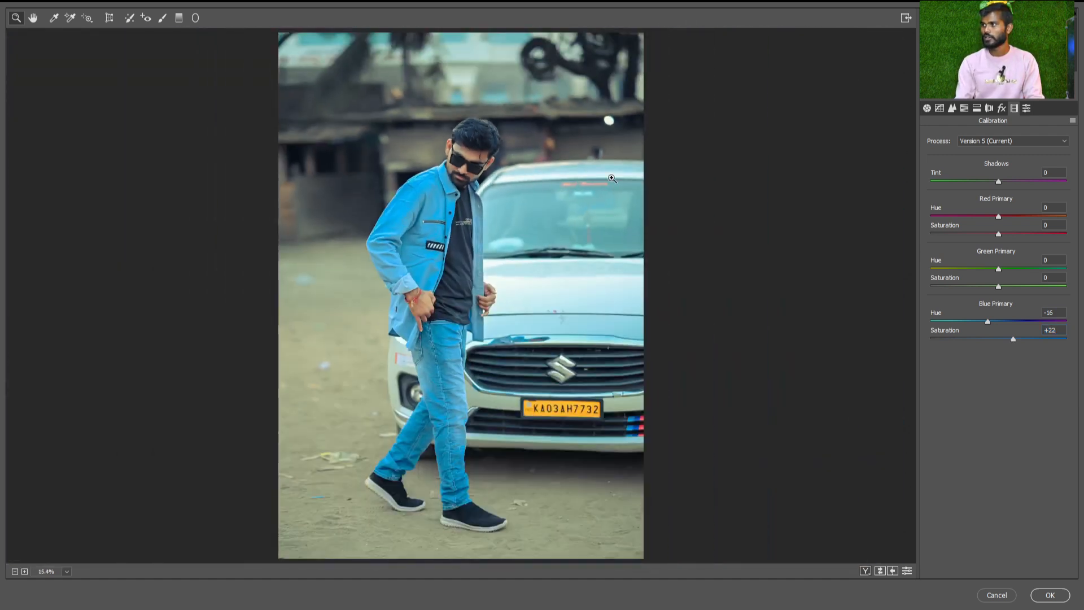
key("q")
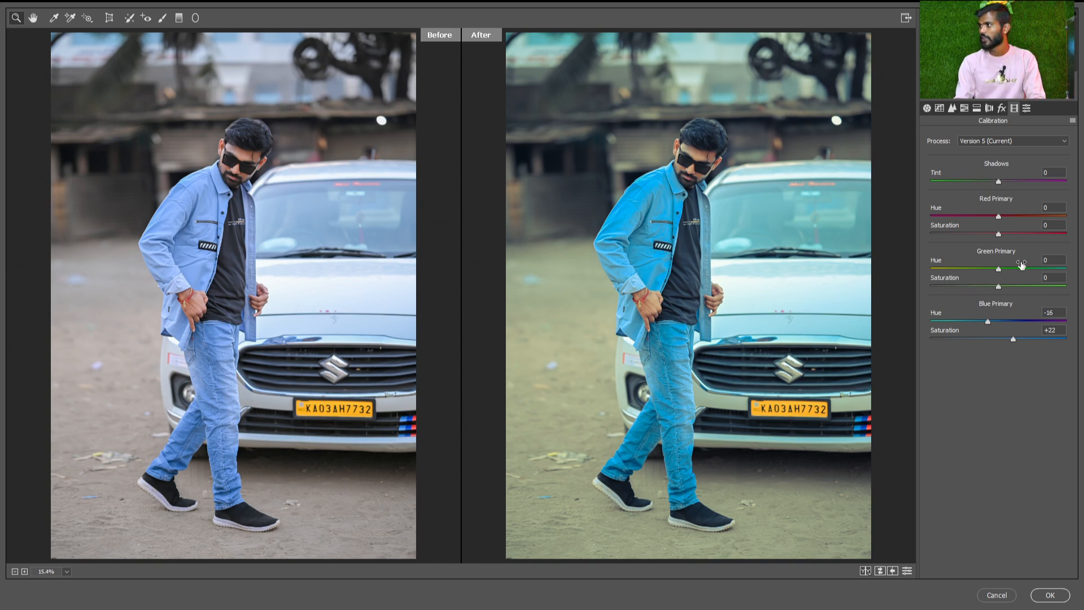
Open the Presets list, collapse the Color, Creative, B&W, Curve and Grain groups, and look through the Color presets
left_click(1027, 108)
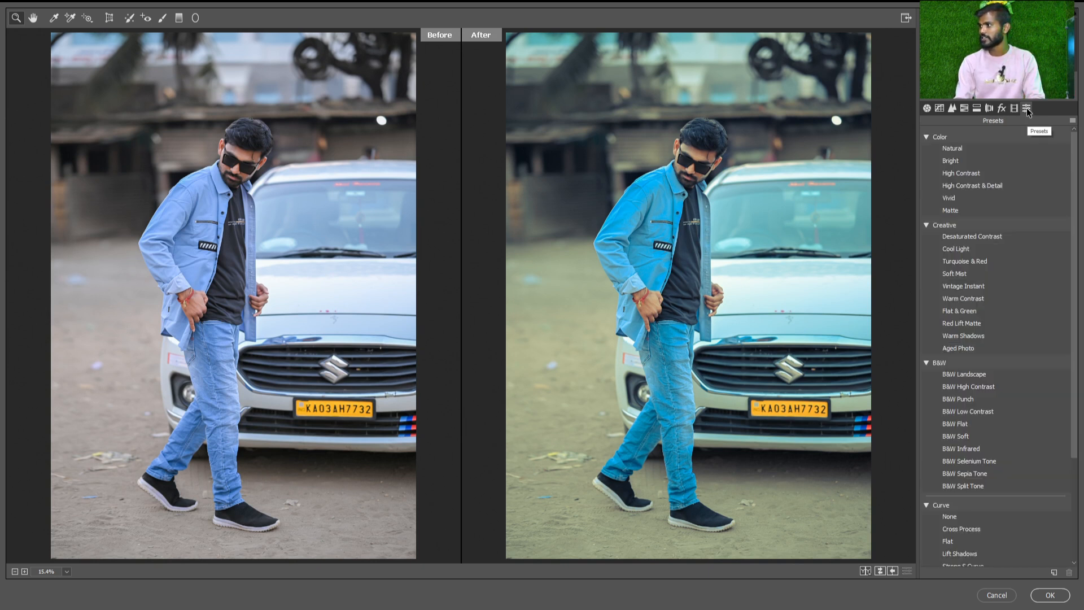
left_click(926, 137)
left_click(927, 151)
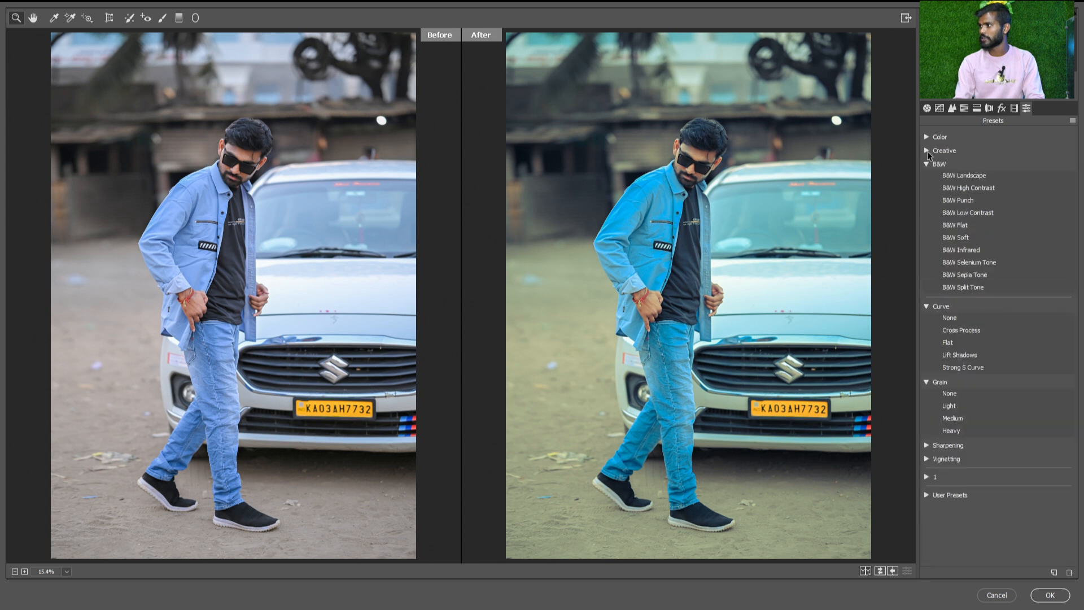
left_click(927, 162)
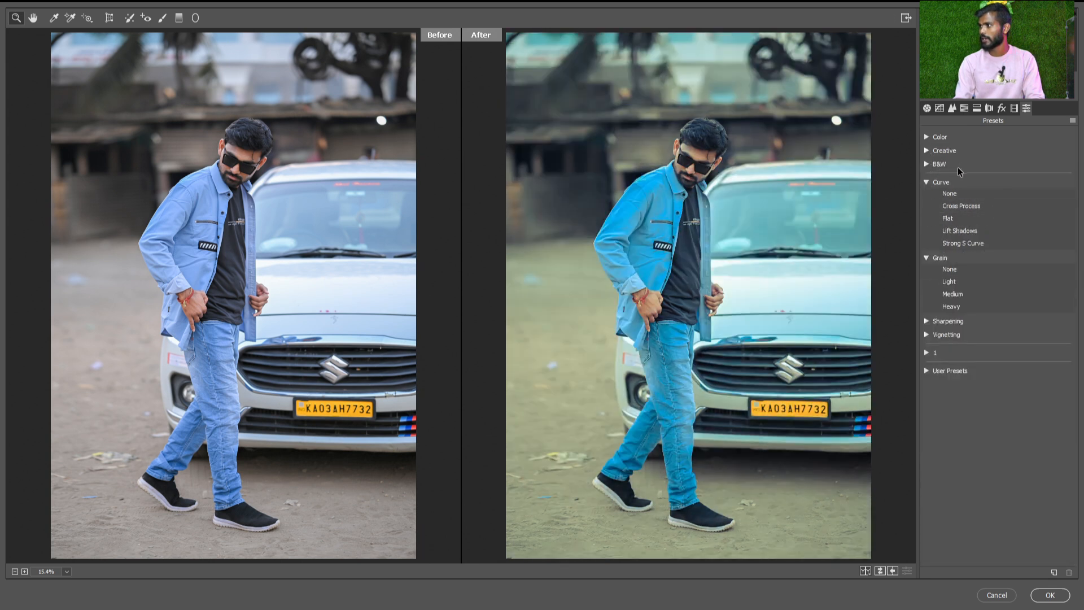
left_click(926, 182)
left_click(927, 195)
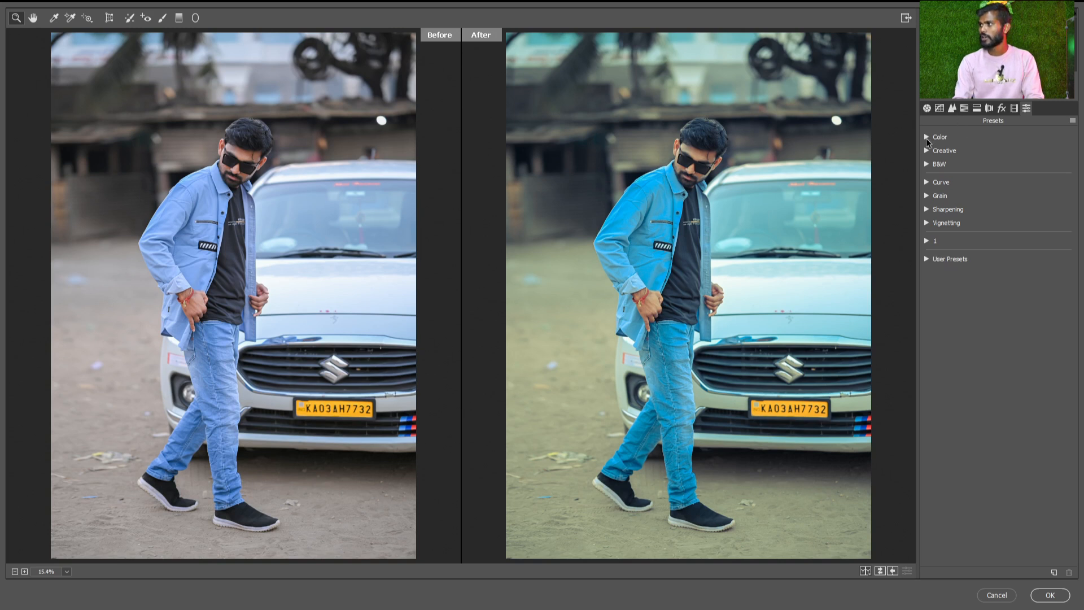
left_click(926, 138)
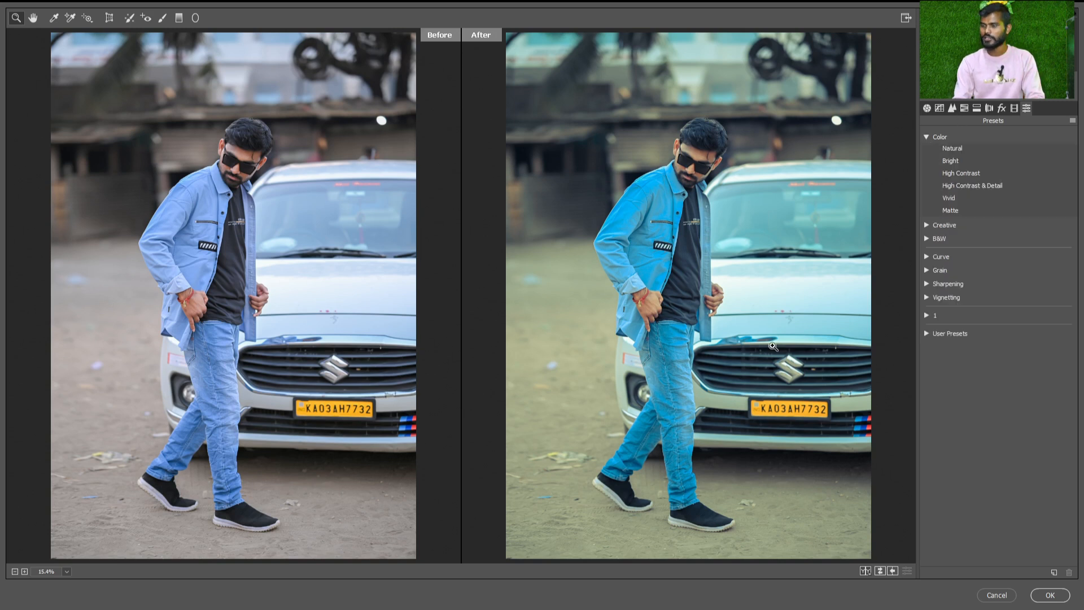
Cycle through the before/after views back to the single edited photo and collapse the Color preset group
key("q")
key("q")
key("q")
key("q")
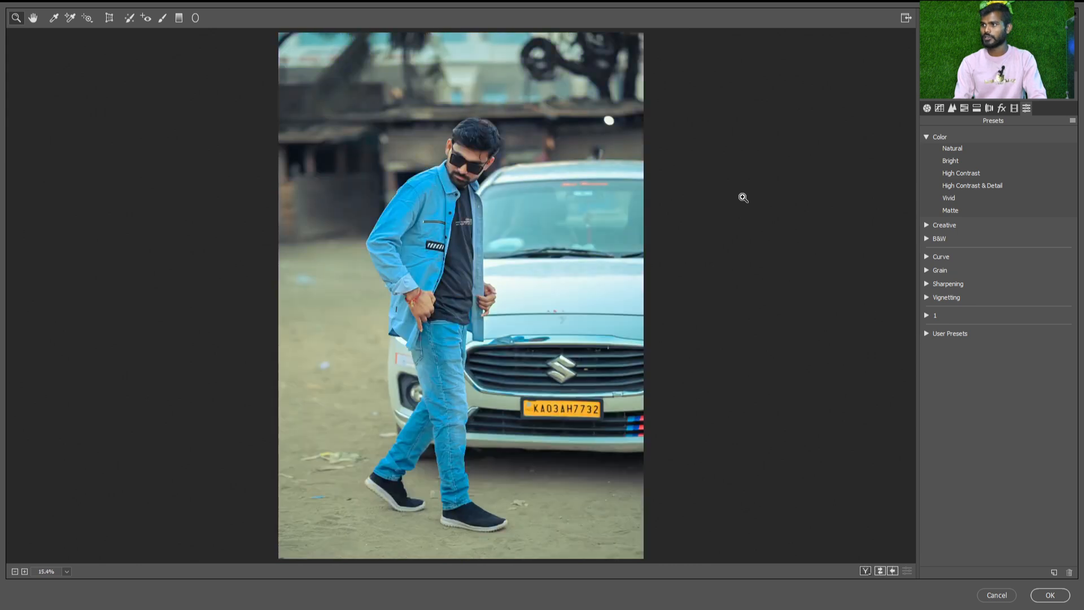
key("q")
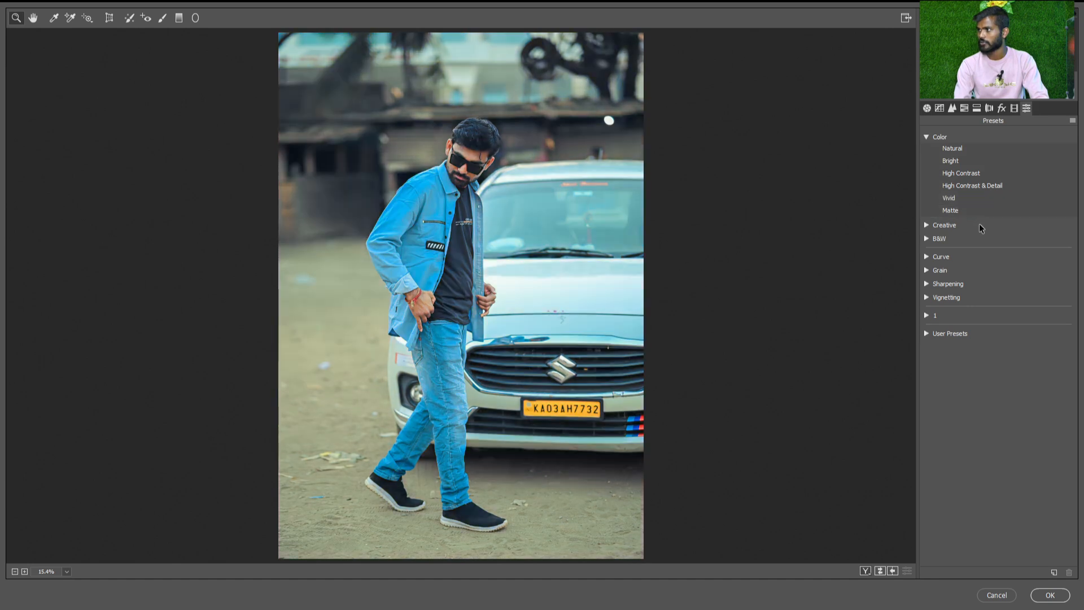
left_click(927, 137)
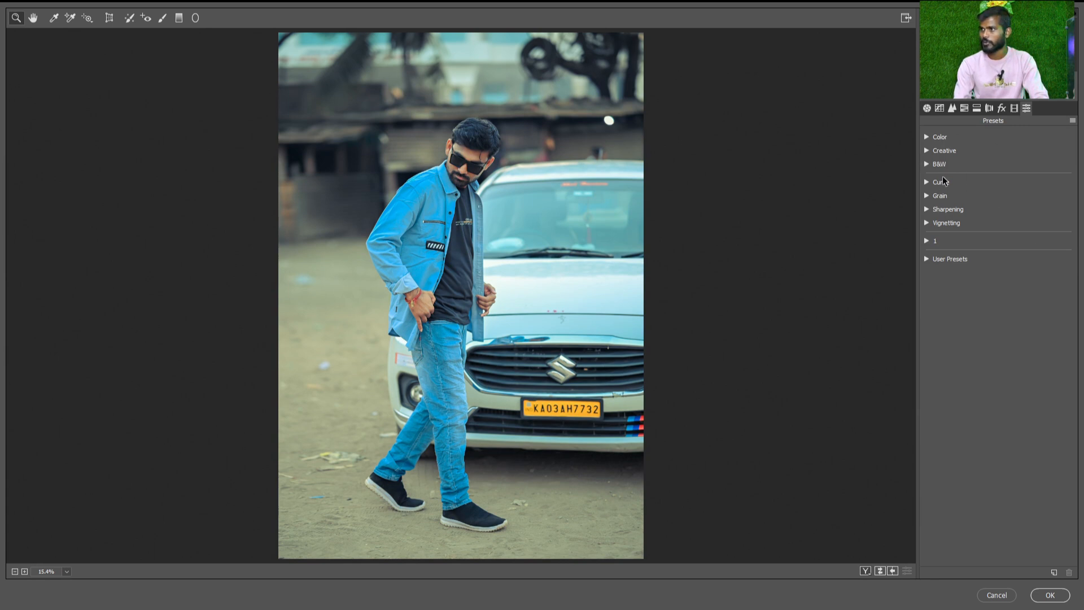
Review which adjustments the Save Settings dialog can store and close it without saving
left_click(1073, 121)
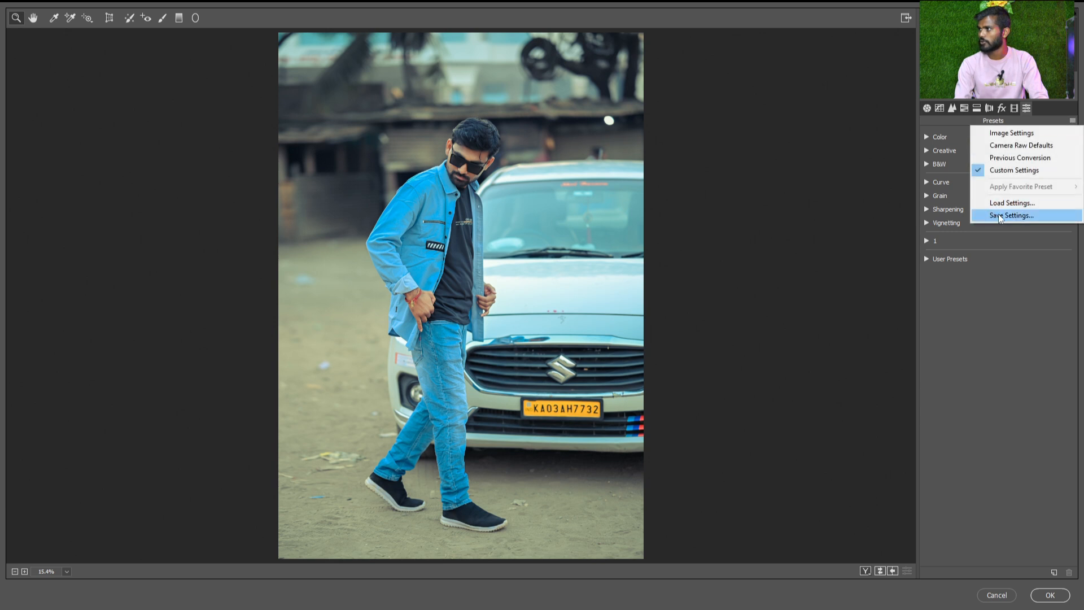
left_click(1043, 220)
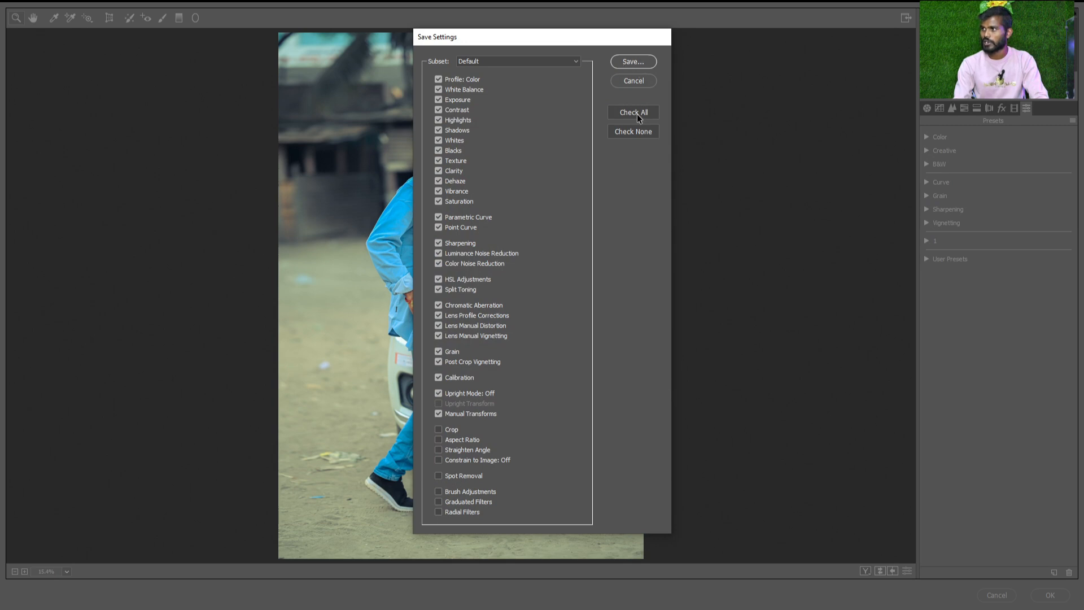
left_click(637, 80)
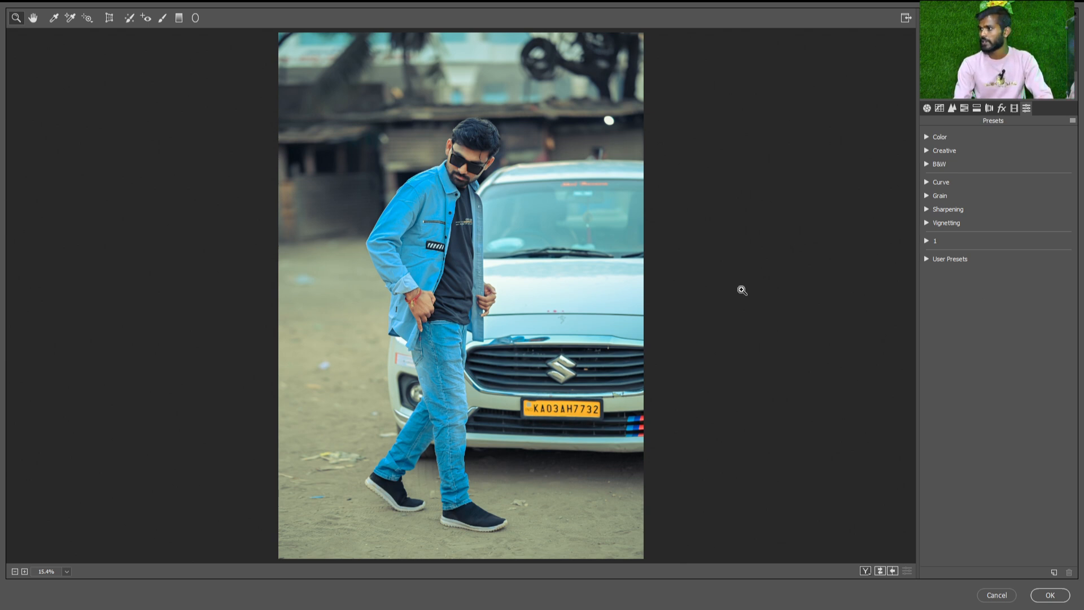
Apply the Camera Raw Filter to DSC_3670.JPG and compare it with the unedited photo by undoing and redoing the filter
left_click(1050, 595)
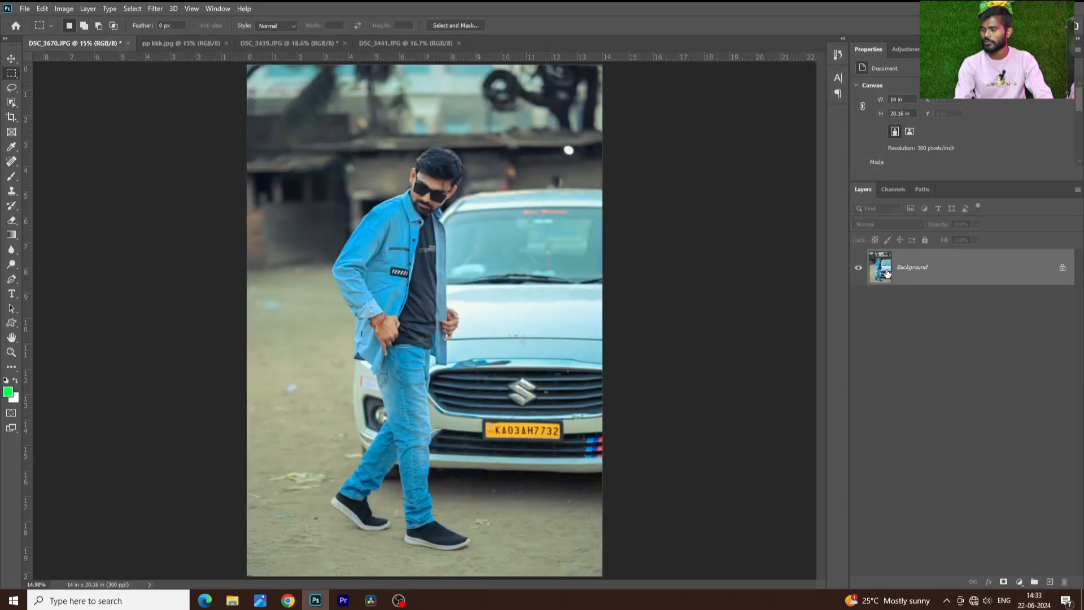
key("ctrl+z")
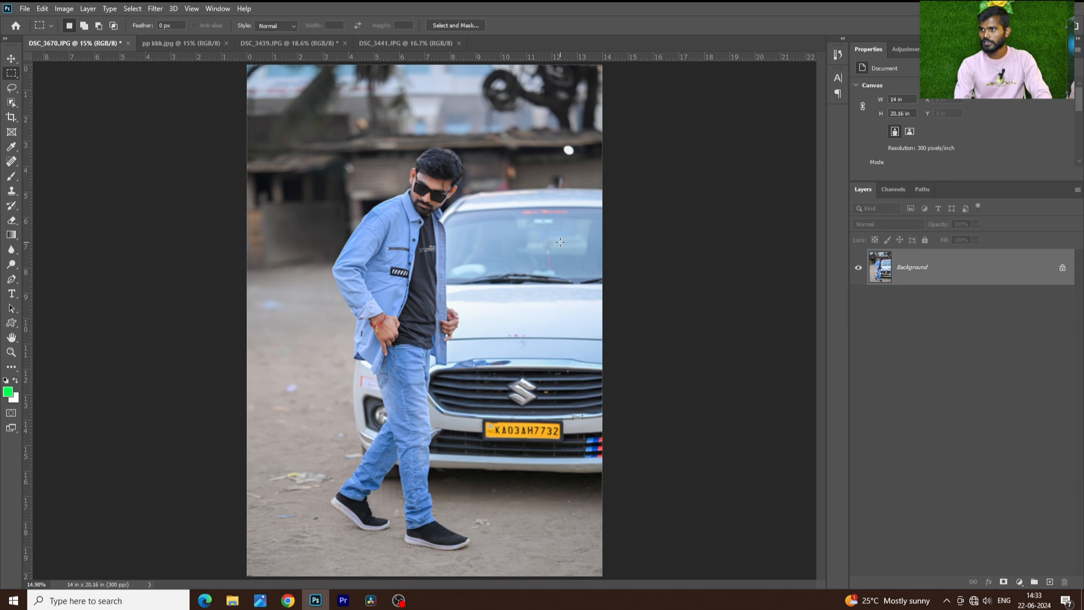
key("ctrl+shift+z")
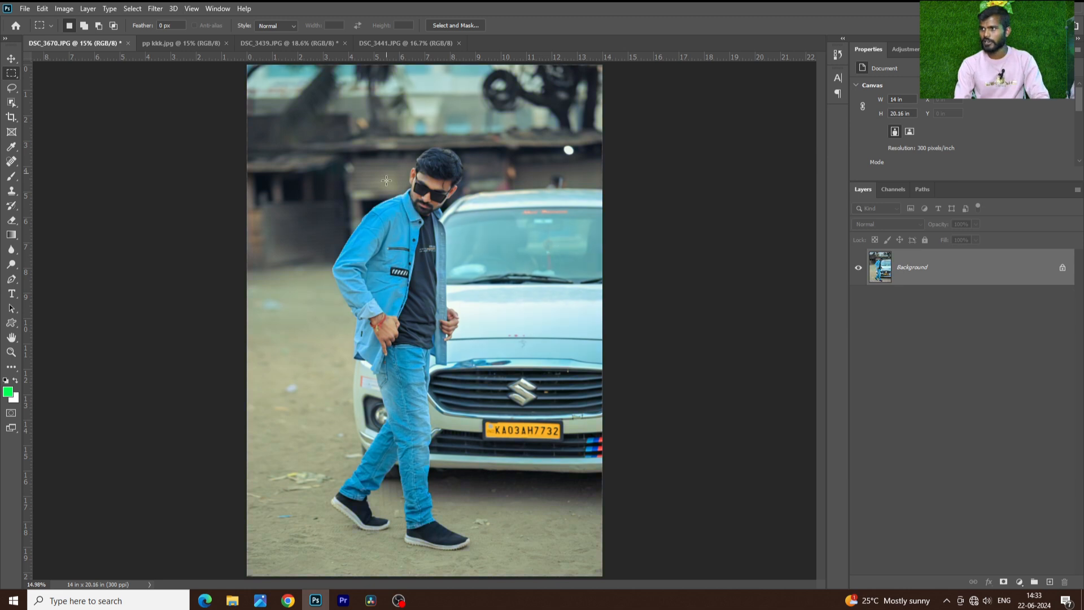
Compare the result with the finished edit in pp kkk.jpg and return to DSC_3670.JPG
key("ctrl+Tab")
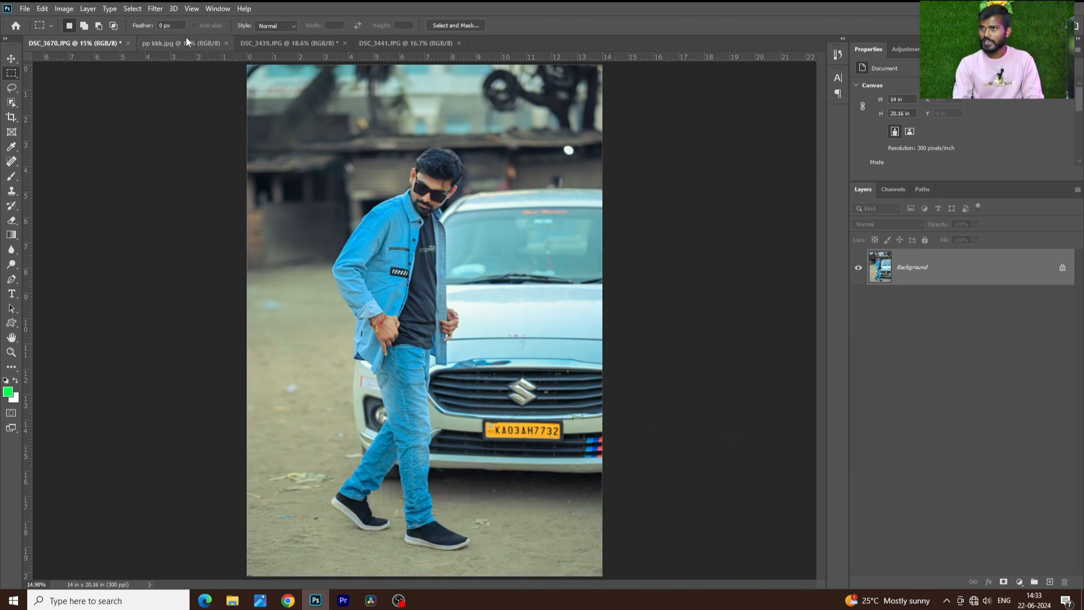
scroll(373, 211, "down", 1)
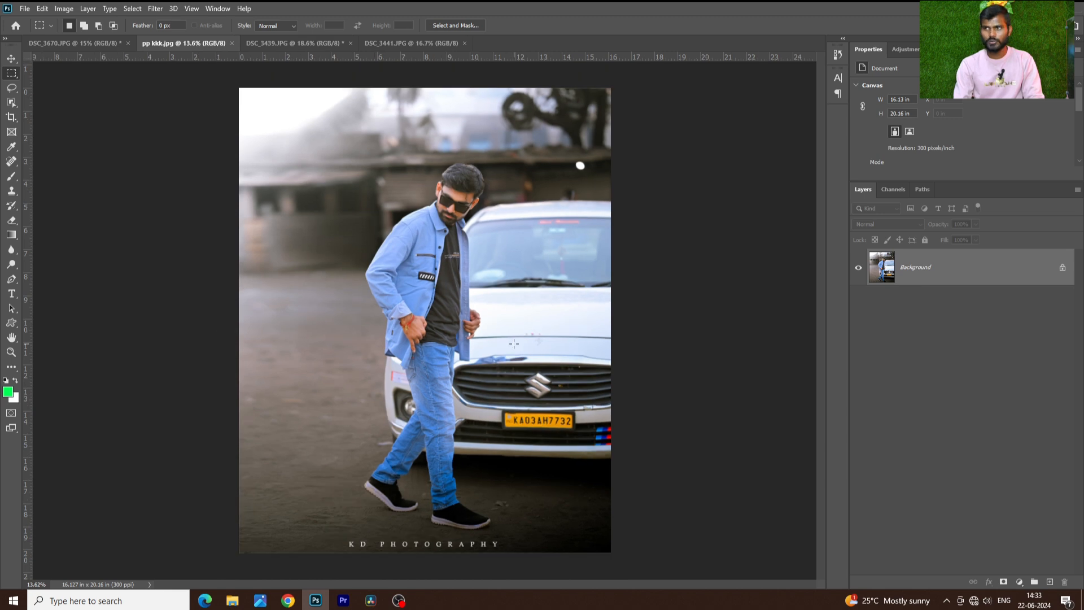
scroll(278, 111, "down", 1)
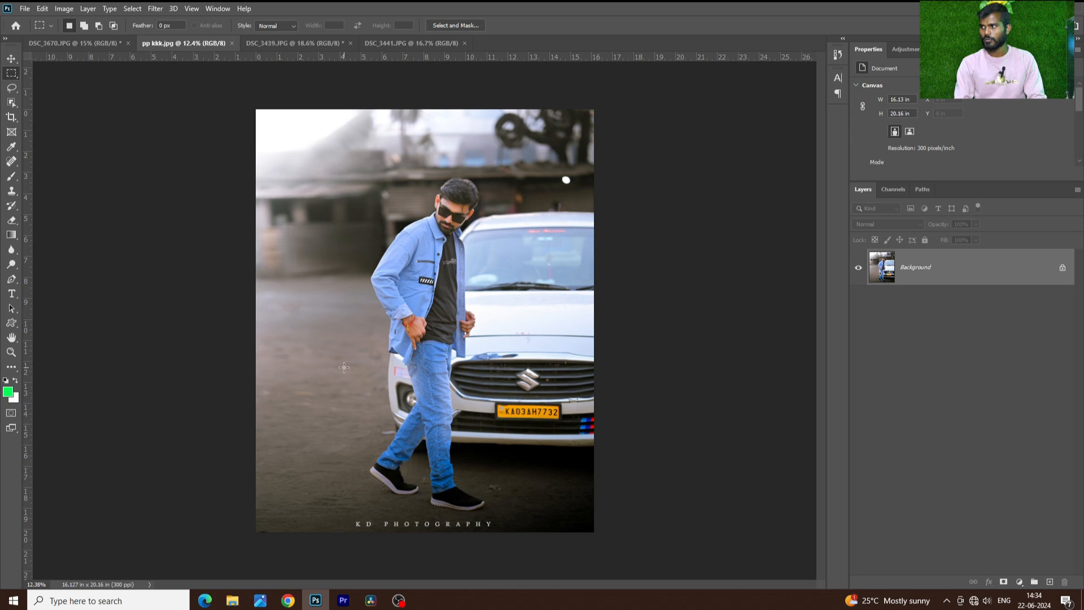
scroll(726, 406, "up", 2)
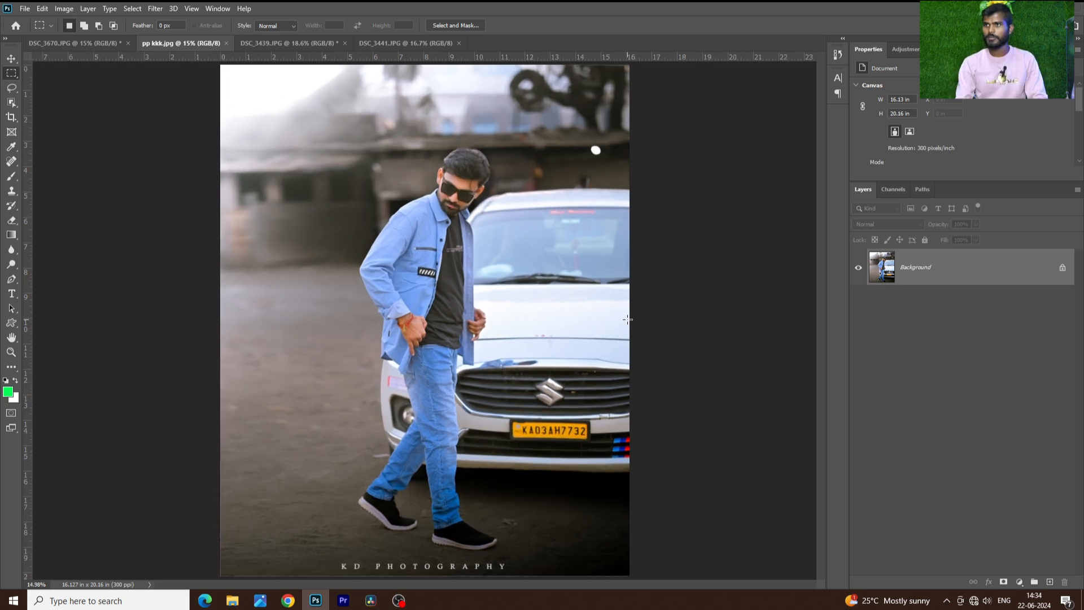
left_click(85, 43)
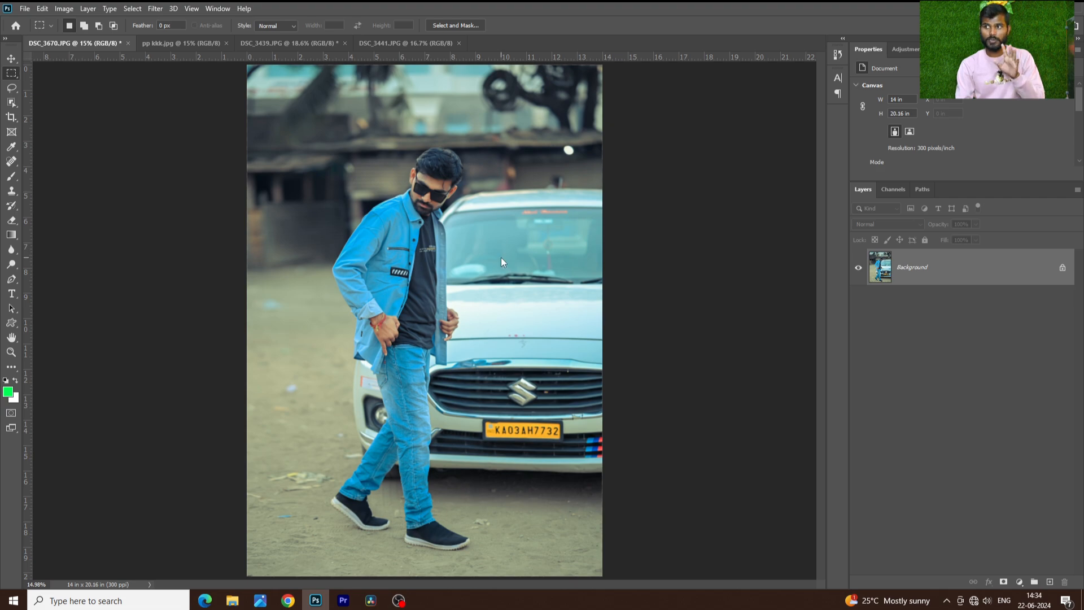
Cancel the Camera Raw Filter without changes and compare DSC_3670.JPG with the finished edit in pp kkk.jpg
key("ctrl+shift+a")
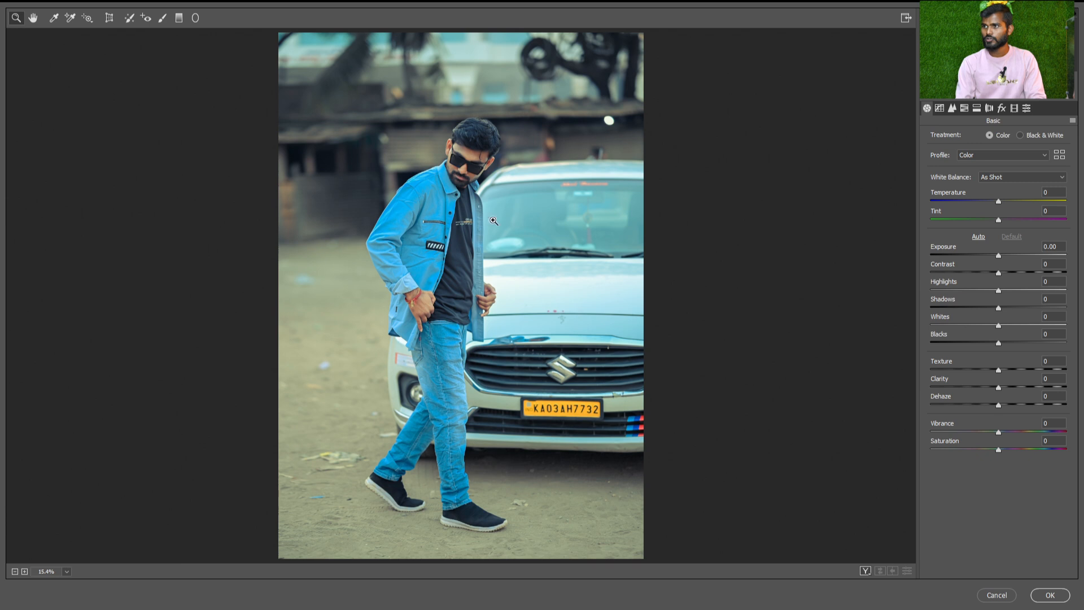
left_click(997, 595)
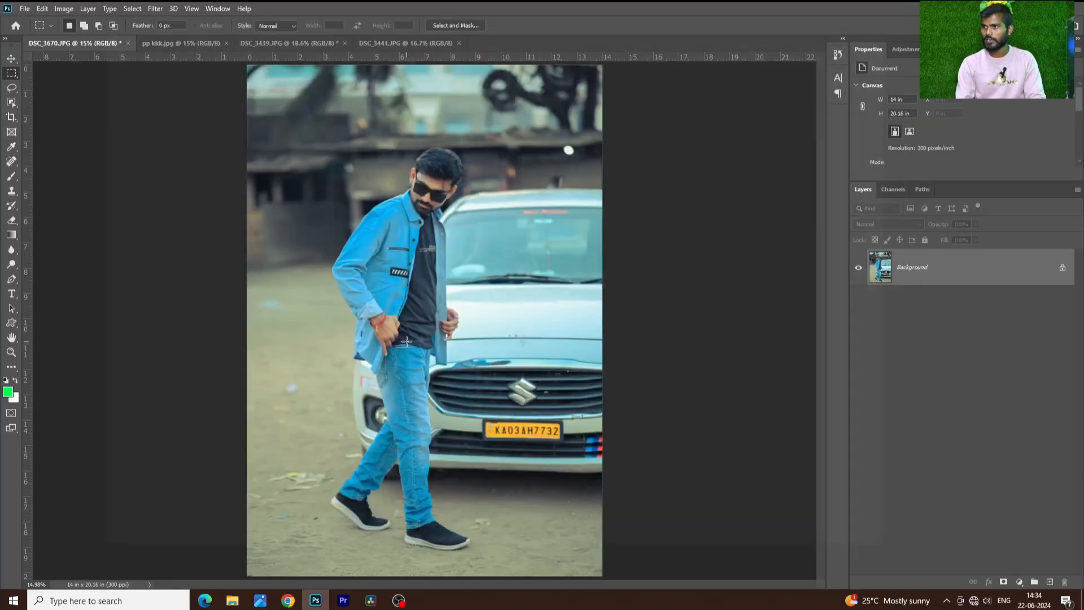
left_click(186, 43)
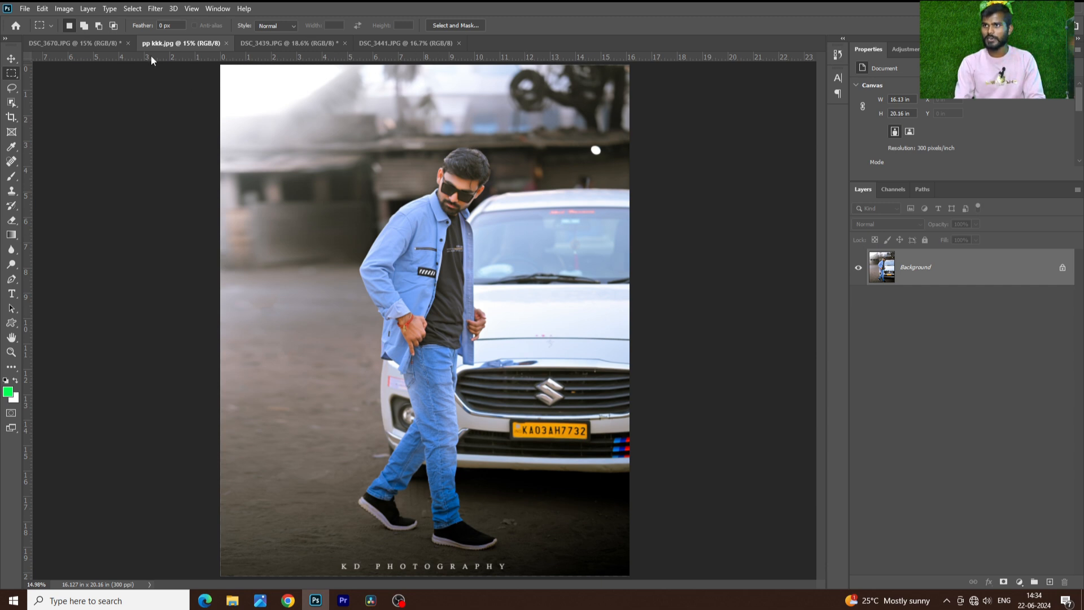
left_click(73, 43)
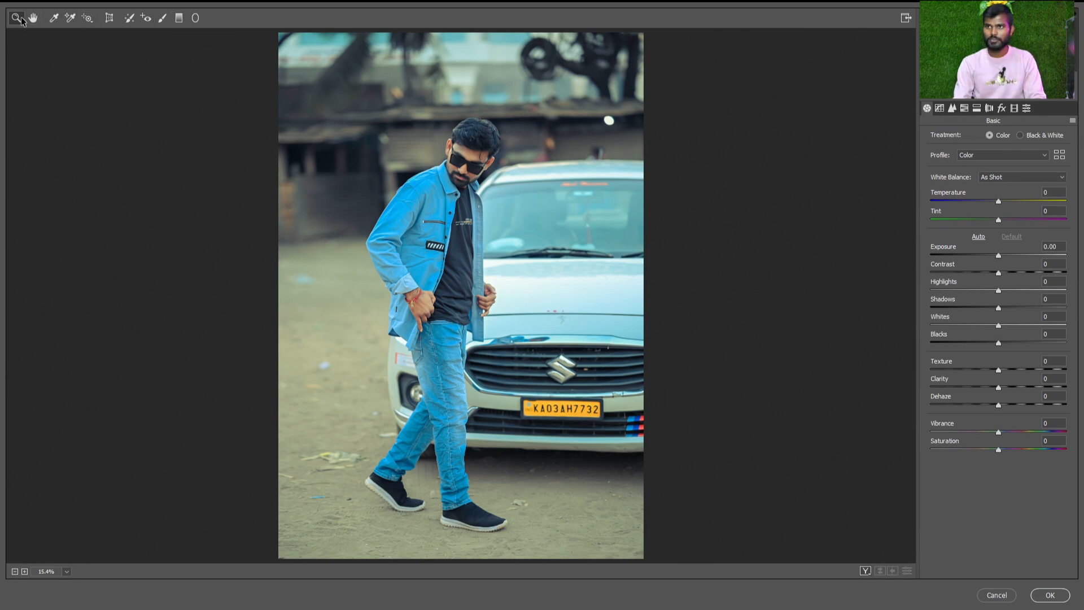
Reopen the Camera Raw Filter on DSC_3670.JPG and inspect the jacket and face up close with the Zoom and Hand tools
left_click(433, 241)
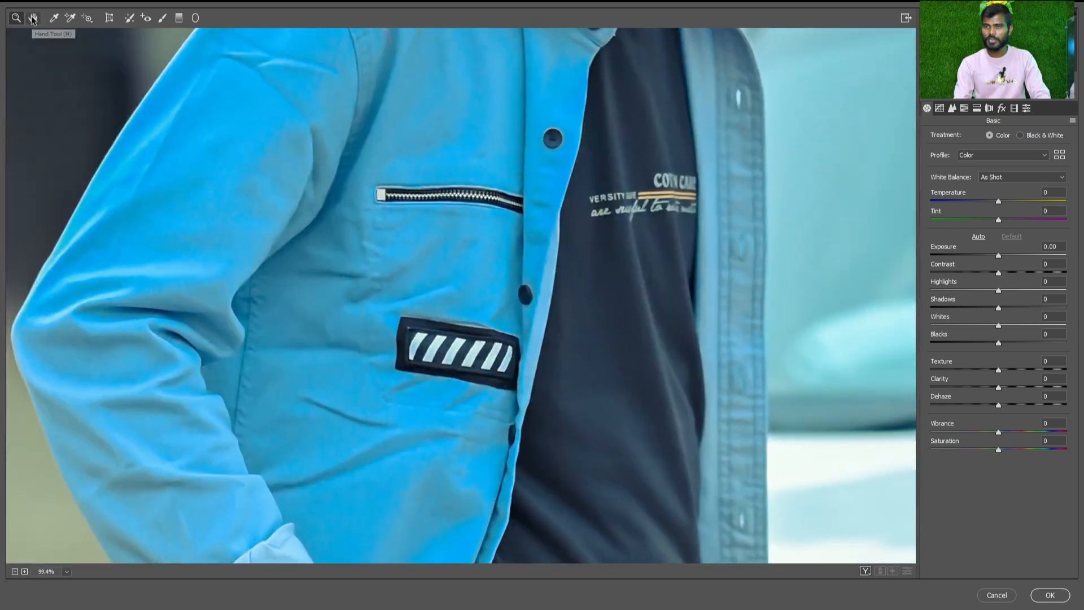
key("space")
left_click_drag(397, 159, 470, 367)
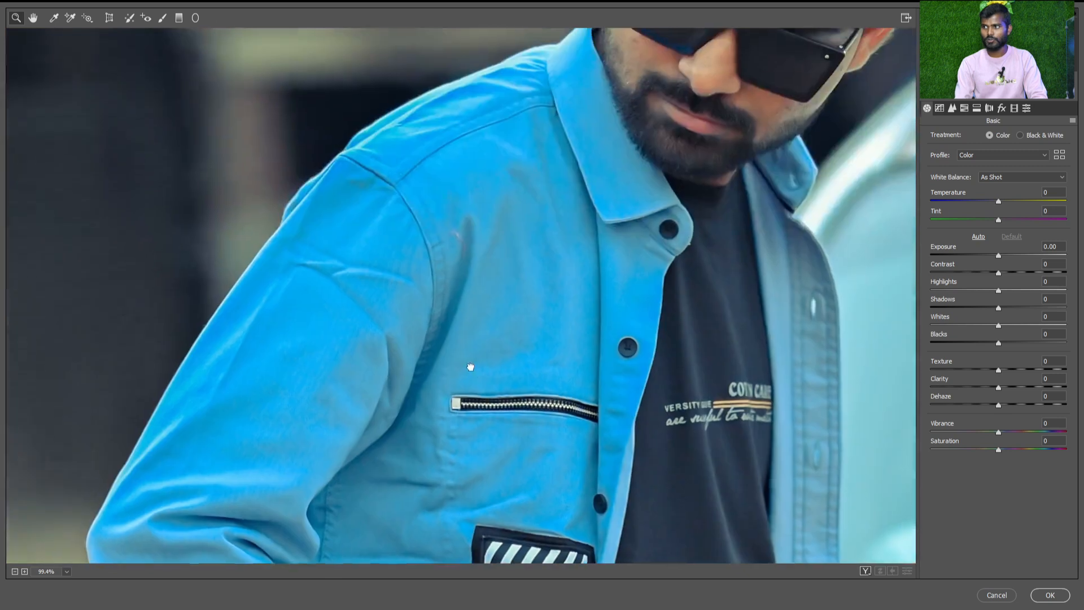
left_click_drag(612, 195, 405, 390)
left_click_drag(322, 229, 397, 360)
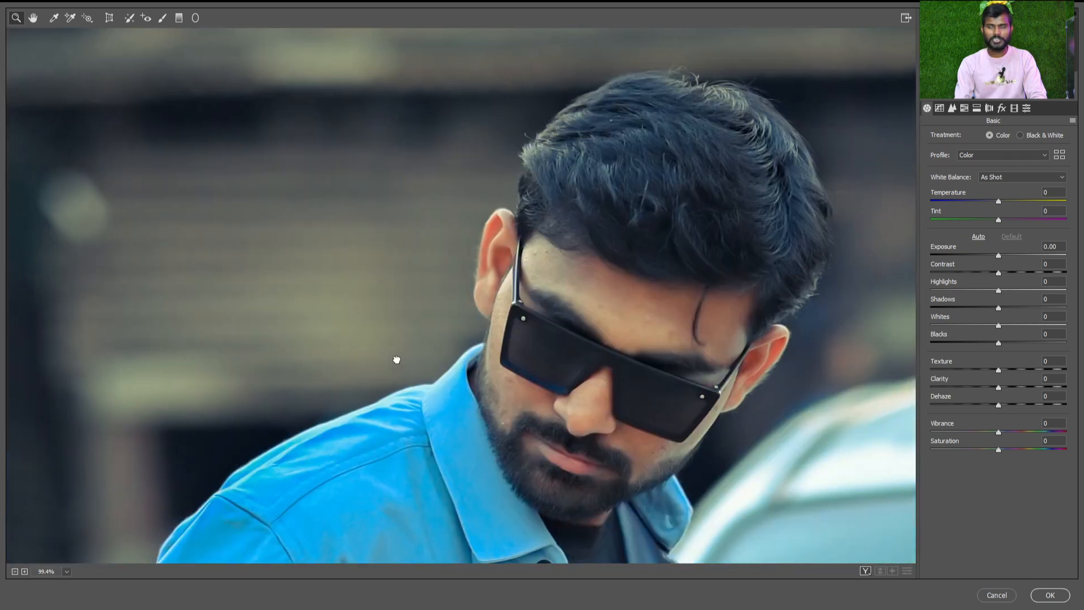
left_click(33, 17)
left_click_drag(615, 307, 453, 149)
key("ctrl+minus")
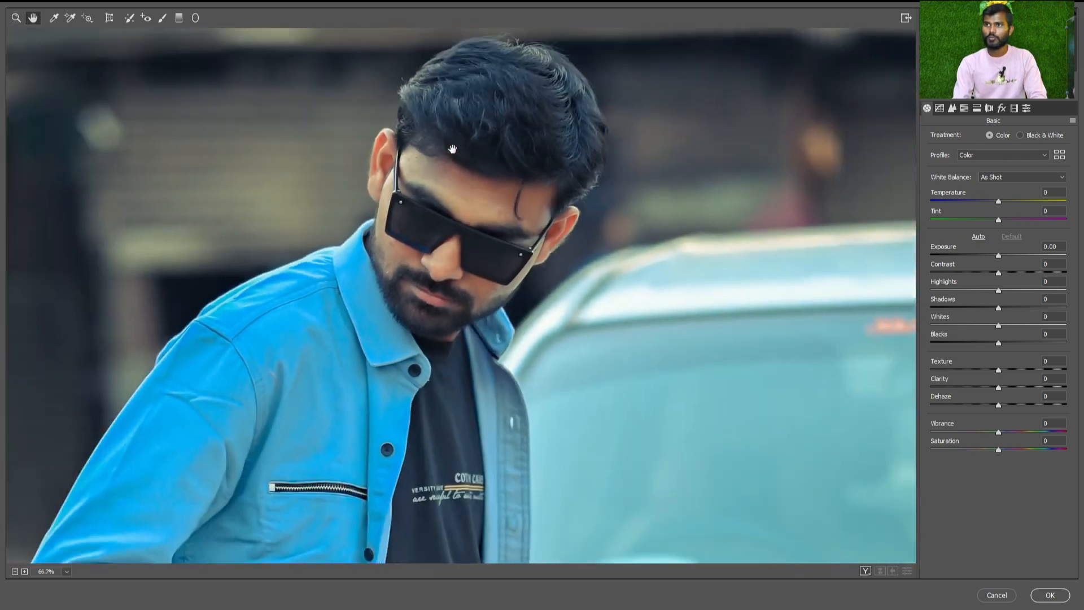
Sample the white balance from the man's face with the White Balance Tool
left_click(54, 18)
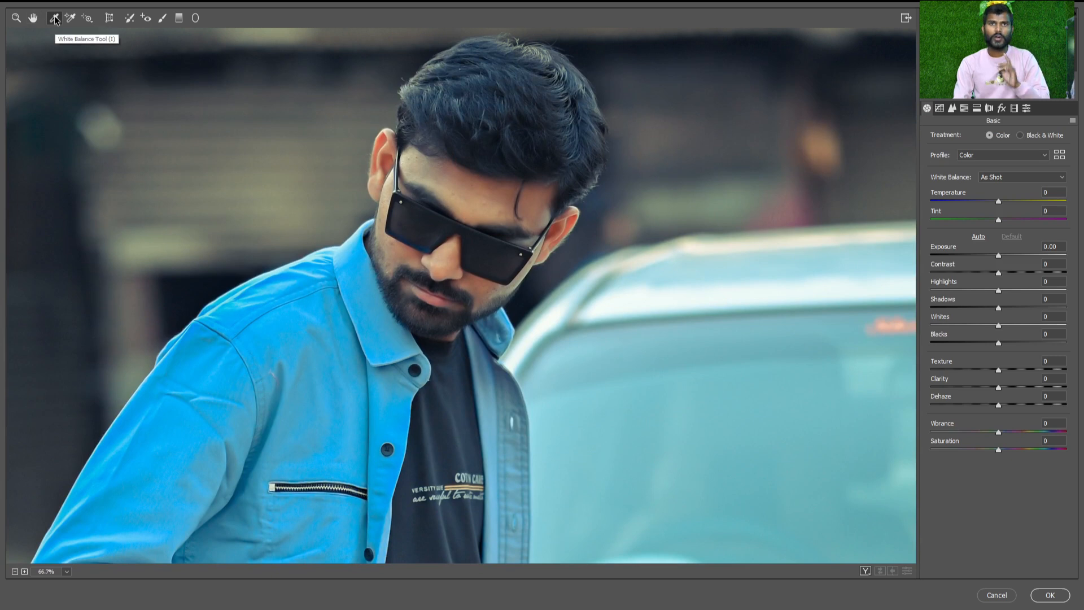
key("ctrl+0")
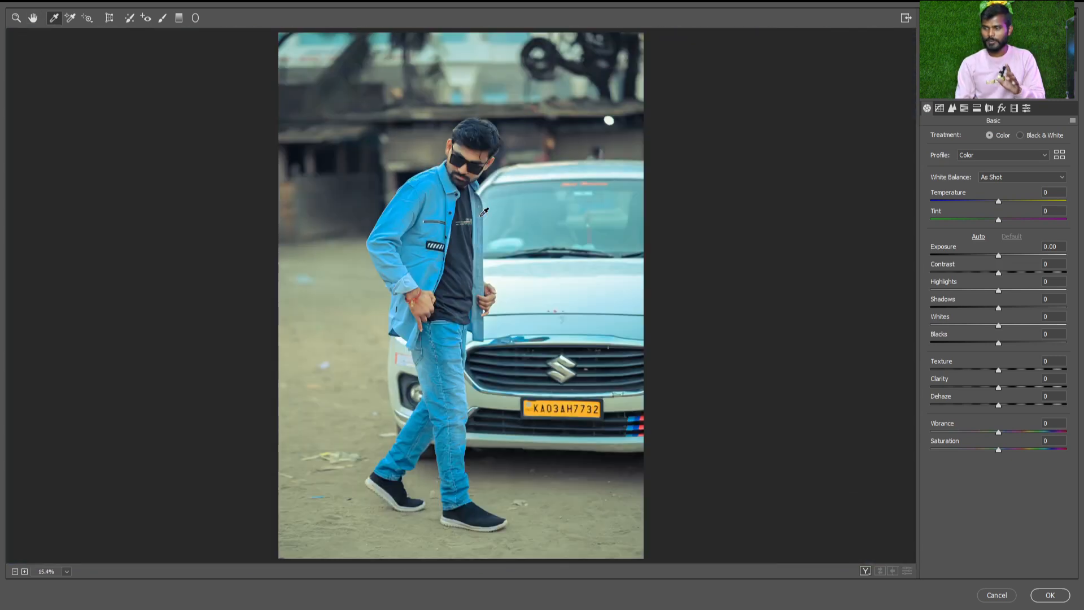
scroll(480, 206, "up", 5)
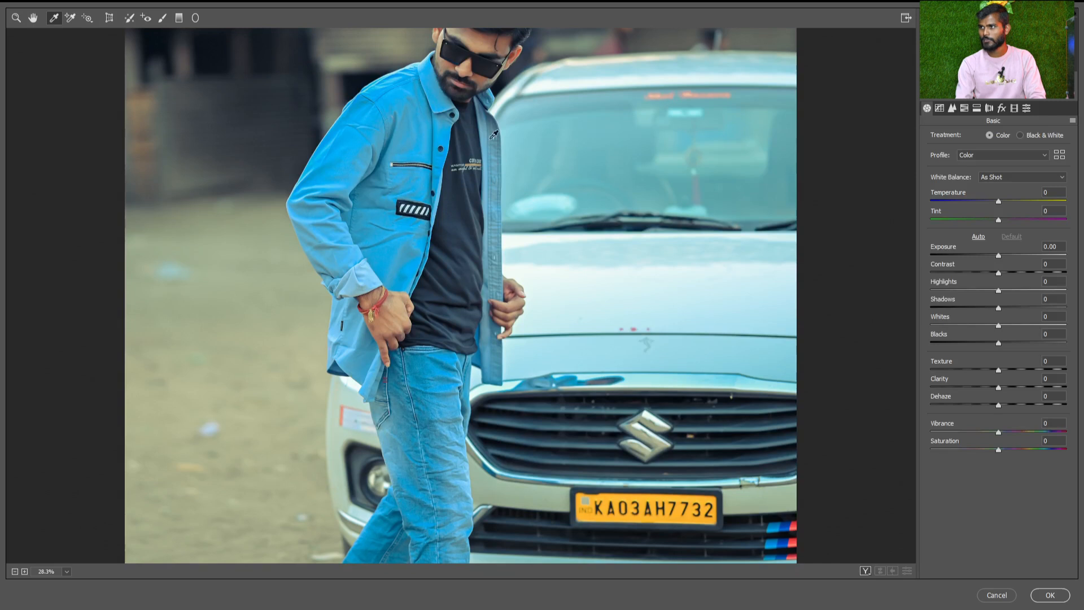
left_click_drag(488, 108, 487, 254)
scroll(486, 254, "up", 5)
left_click_drag(480, 187, 444, 407)
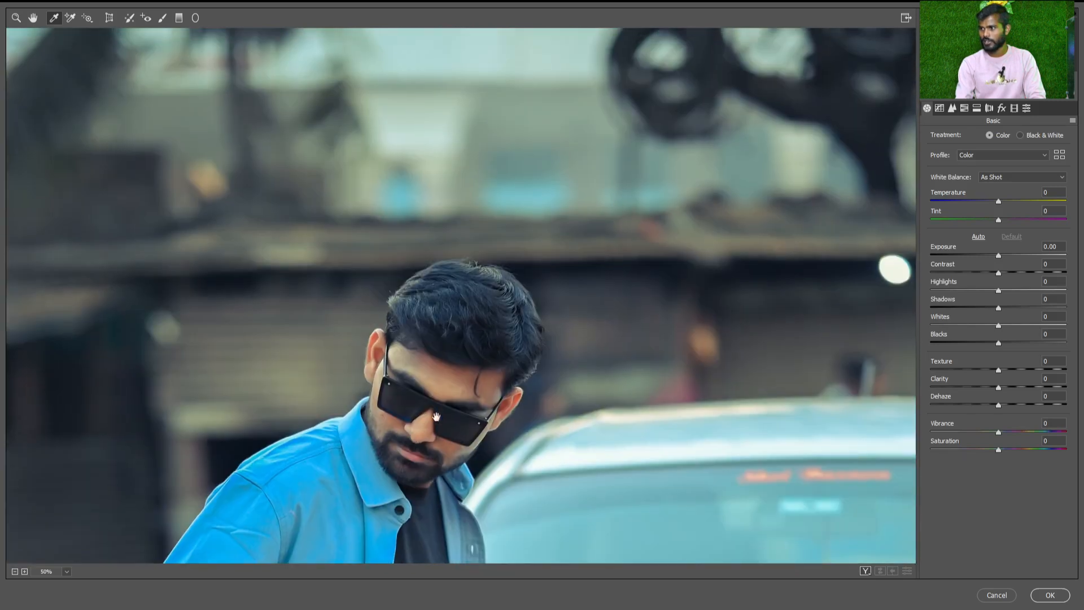
left_click(444, 407)
Try white balance samples from other areas of the photo, starting with the shed roof in the background
scroll(444, 406, "down", 5)
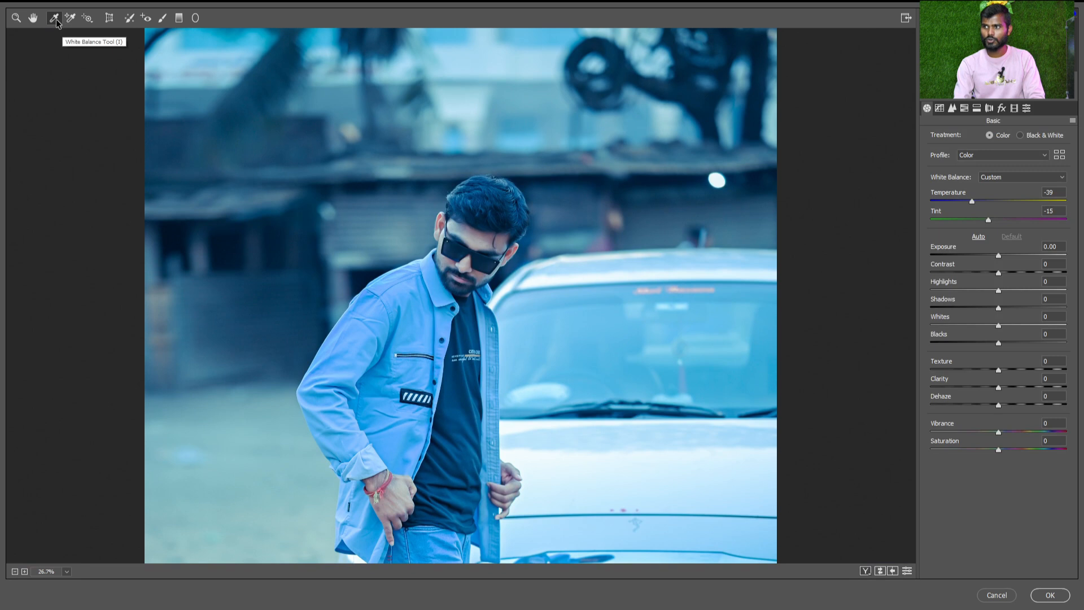
scroll(561, 286, "down", 1)
scroll(477, 244, "up", 1)
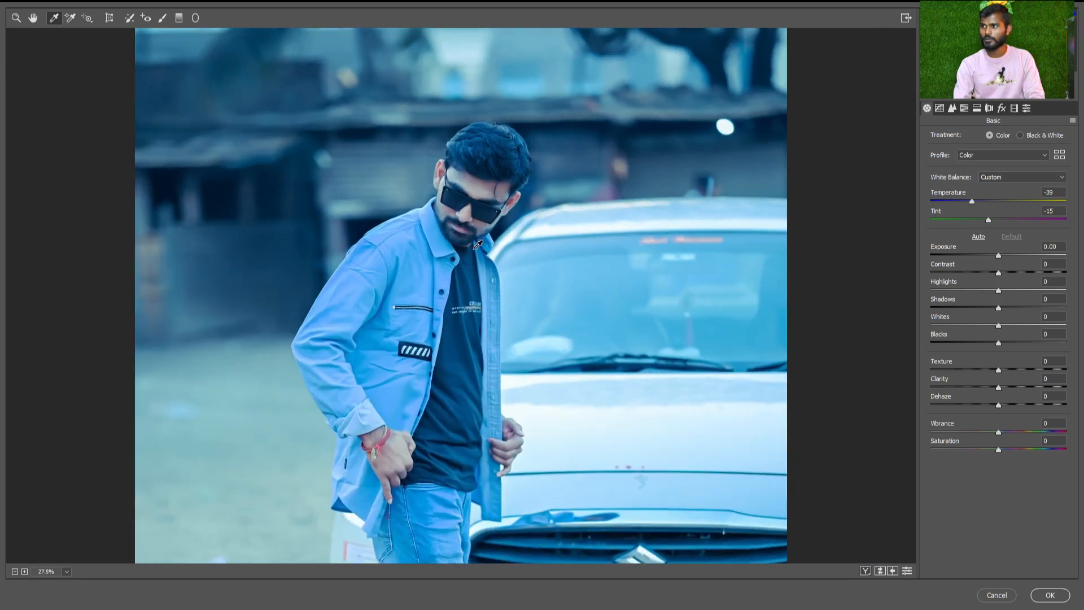
left_click(393, 120)
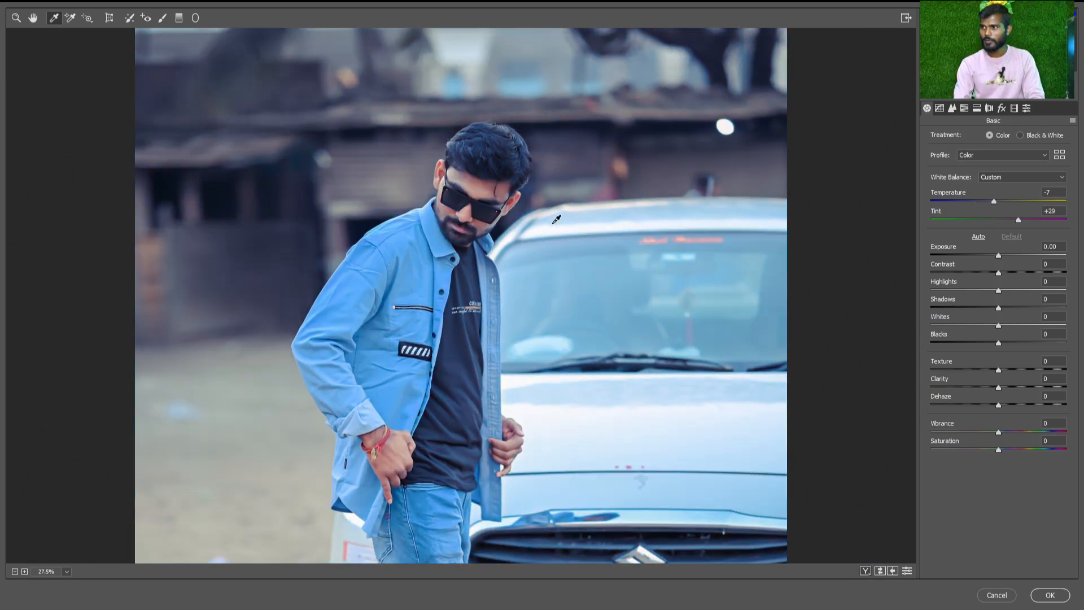
scroll(551, 223, "down", 1)
scroll(485, 280, "up", 1)
scroll(488, 276, "up", 1)
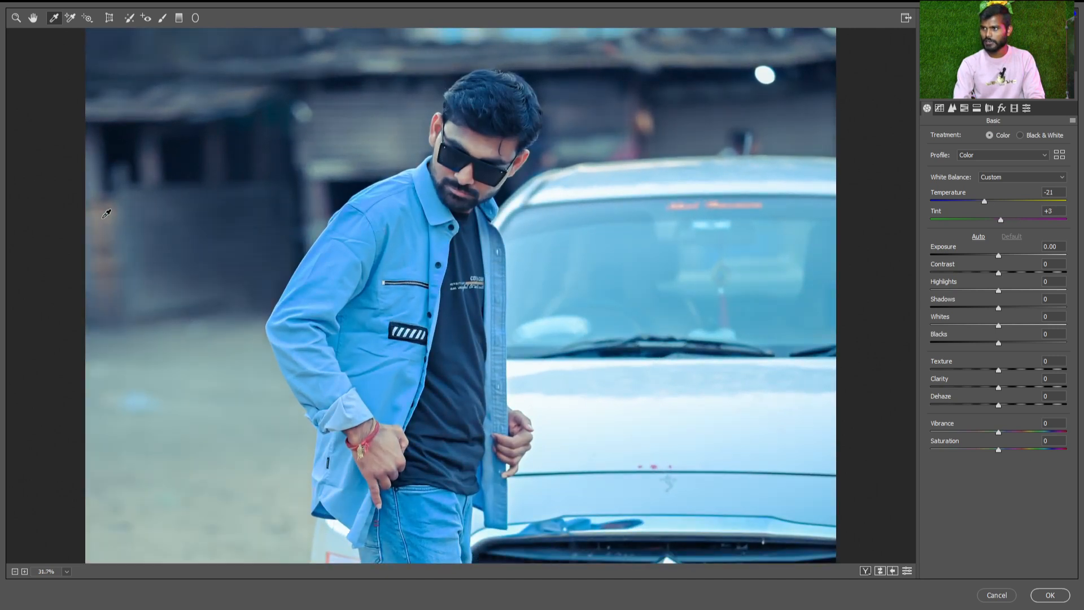
Try white balance samples from the car's number plate and from the lower edge of its windshield
scroll(107, 214, "down", 1)
scroll(111, 229, "down", 1)
scroll(609, 380, "down", 1)
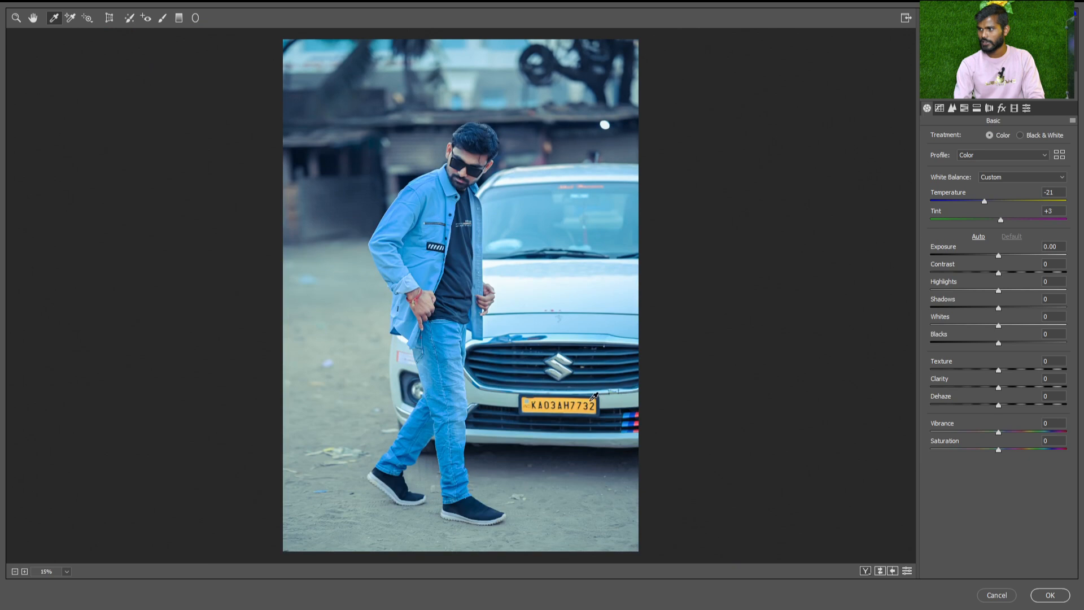
left_click(592, 399)
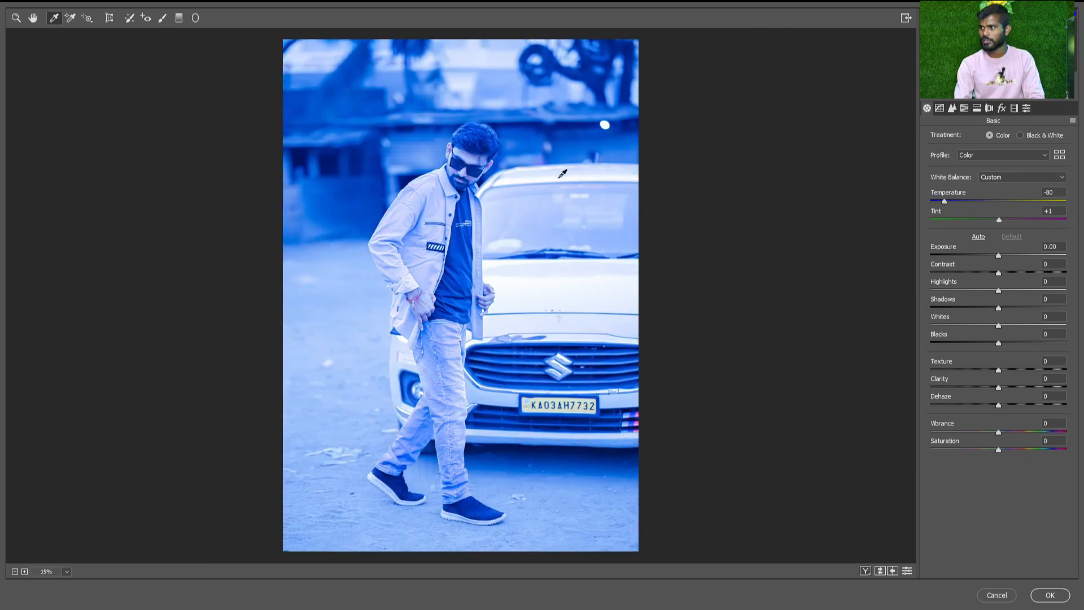
left_click(554, 254)
Try a white balance sample on the man's forehead and resample from the shed roof for temperature -3 and tint +29
scroll(428, 194, "up", 2)
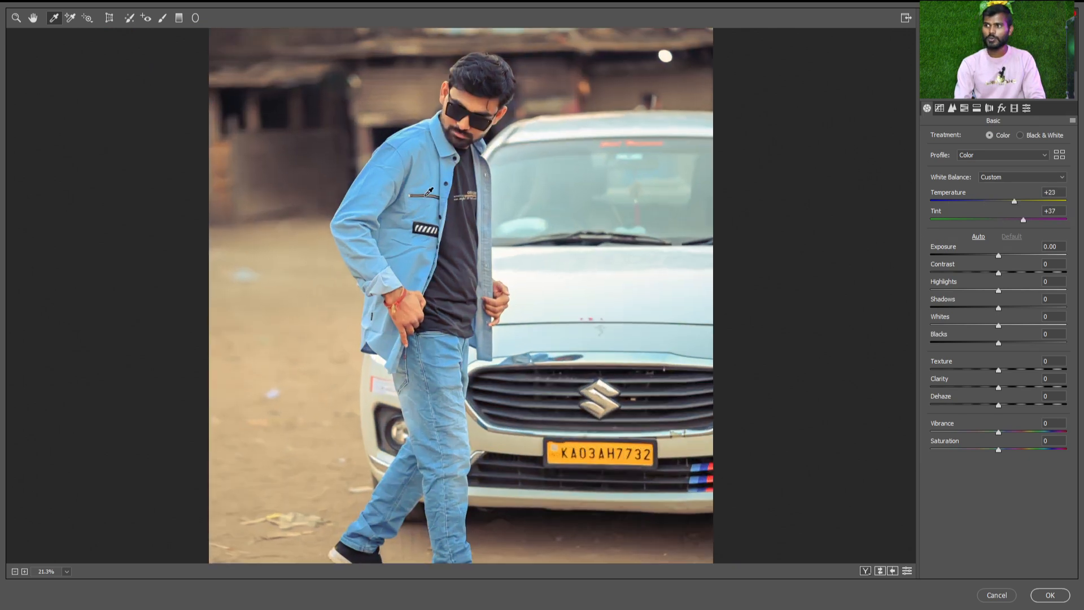
scroll(428, 193, "up", 1)
scroll(533, 179, "up", 1)
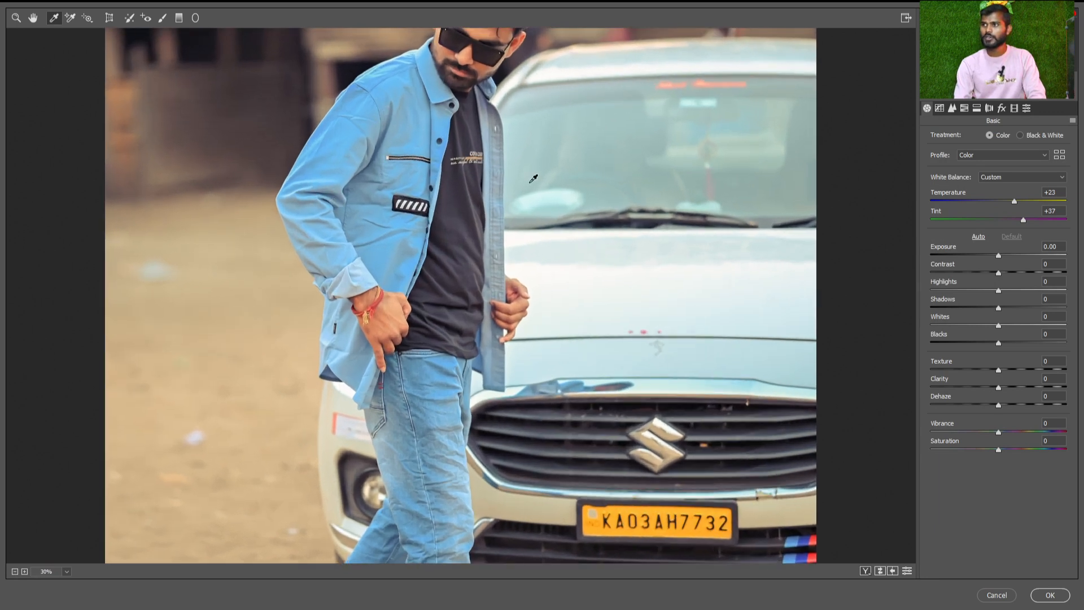
scroll(429, 127, "up", 3)
left_click(484, 227)
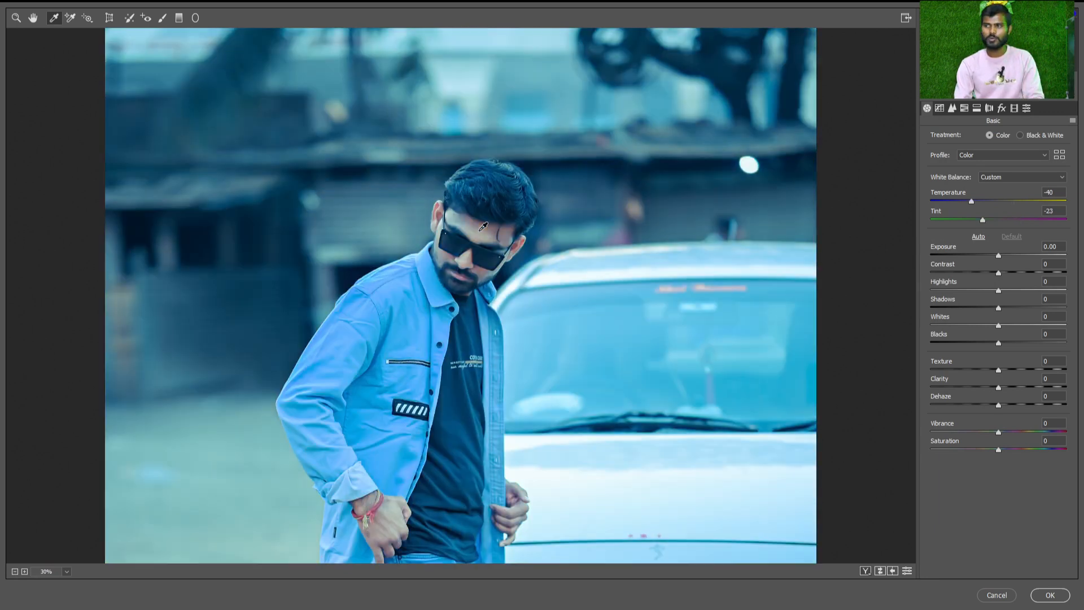
left_click(402, 146)
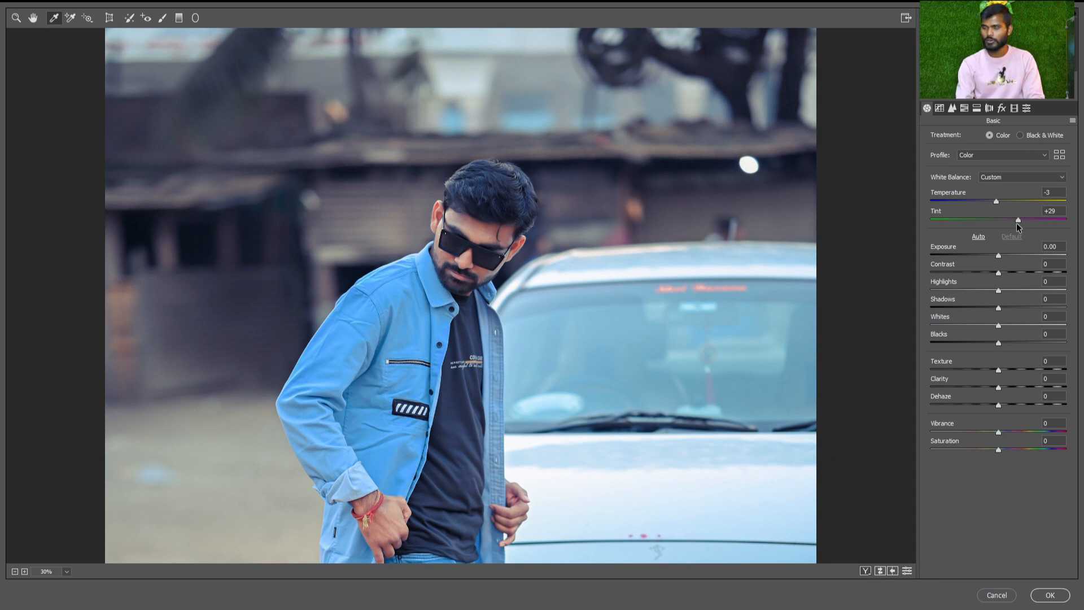
Distort the photo with the Transform tool using vertical +40, horizontal -59, rotate +2.5, aspect +39 and a reduced scale
left_click(67, 18)
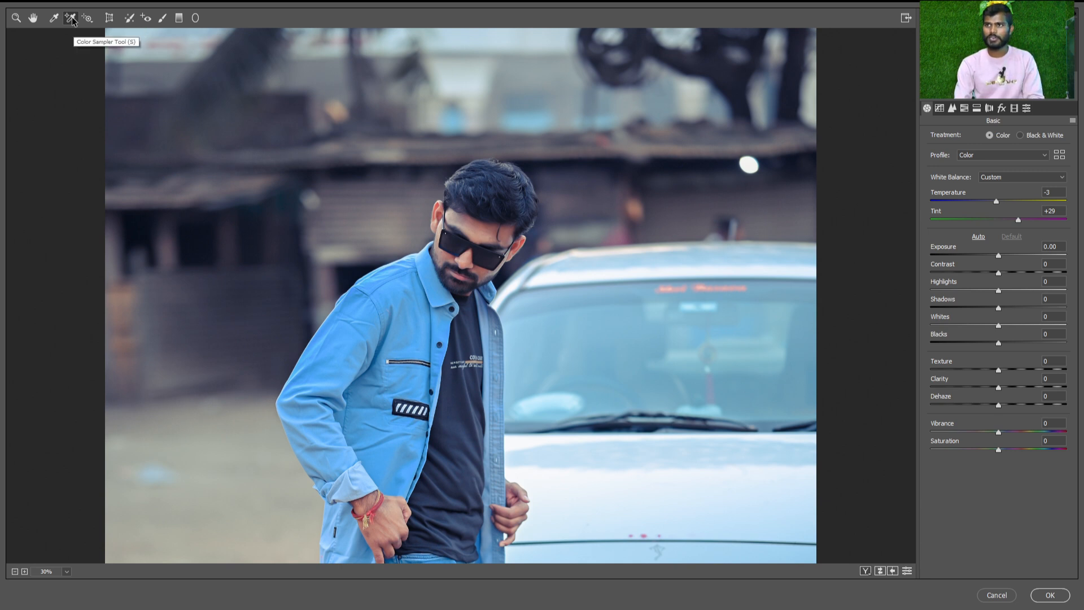
left_click(108, 19)
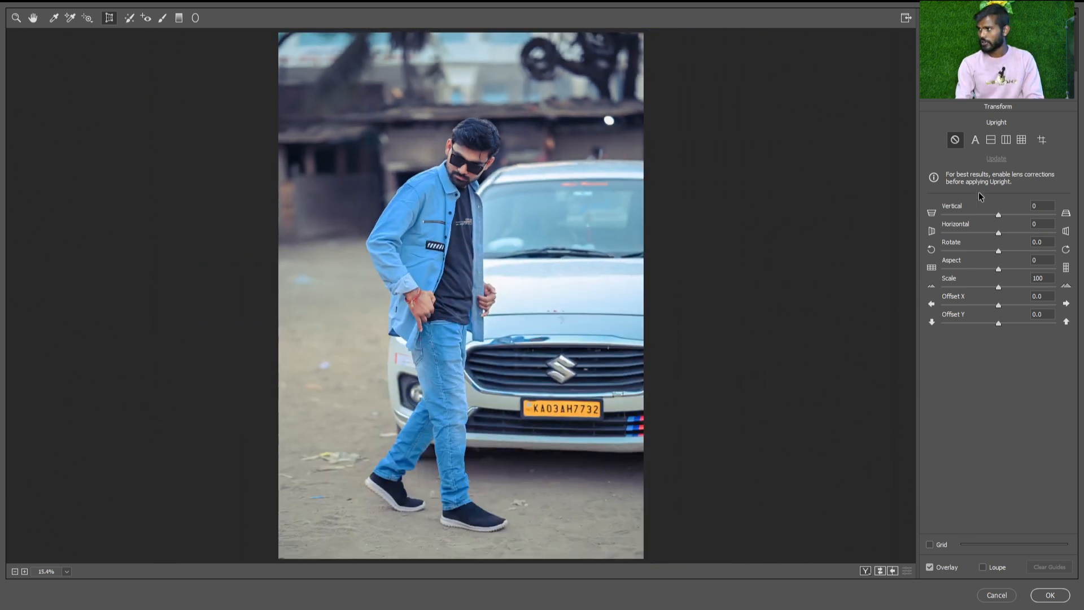
left_click_drag(987, 215, 977, 288)
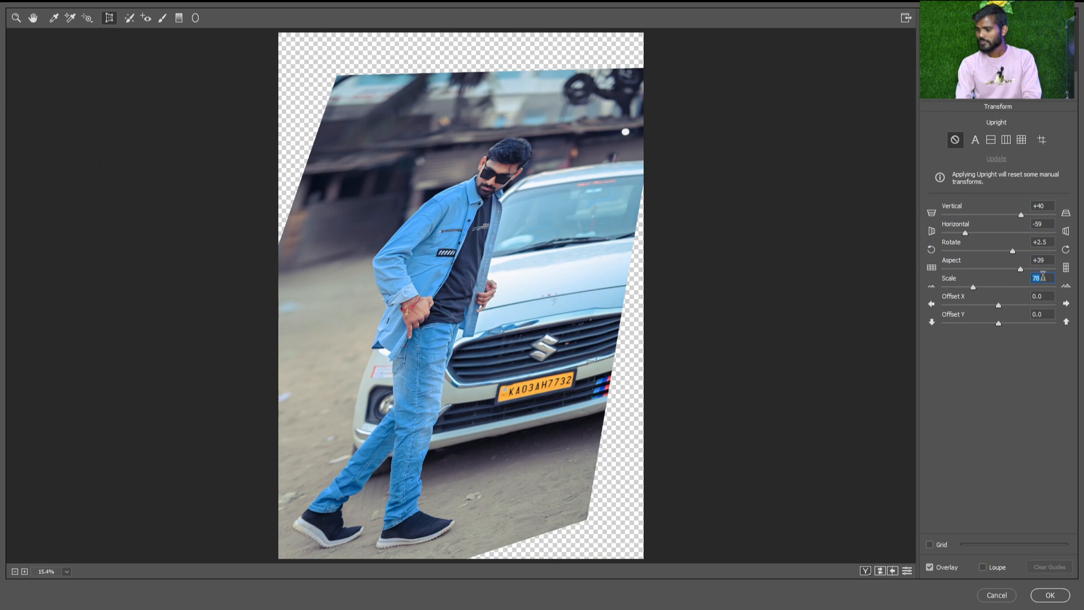
Reset the transform to scale 100 and to 0 for vertical, horizontal, rotate and aspect
type("100")
left_click(1051, 205)
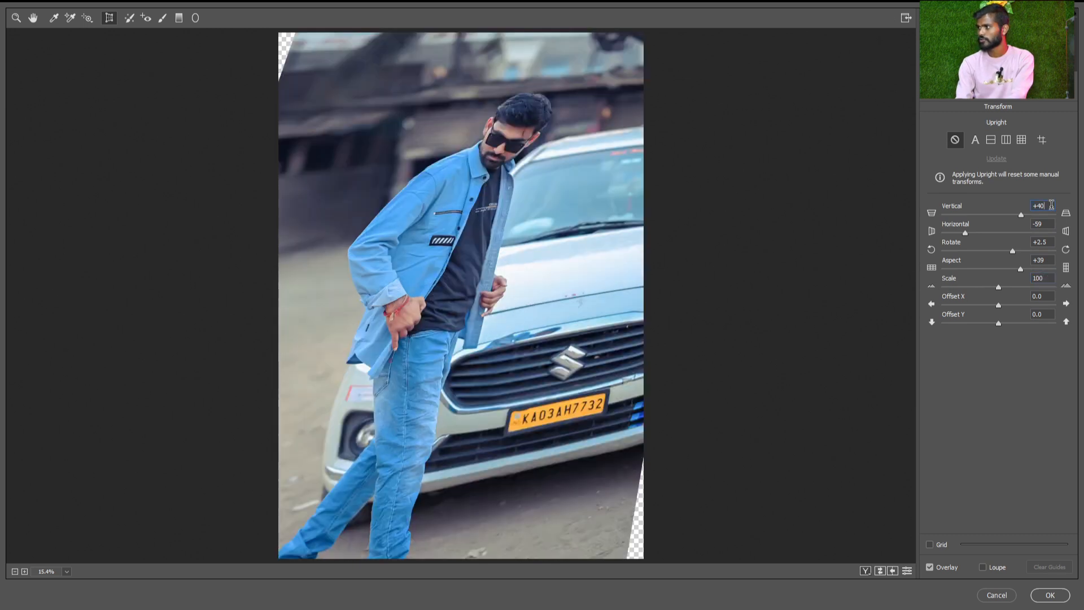
type("00")
left_click(1046, 242)
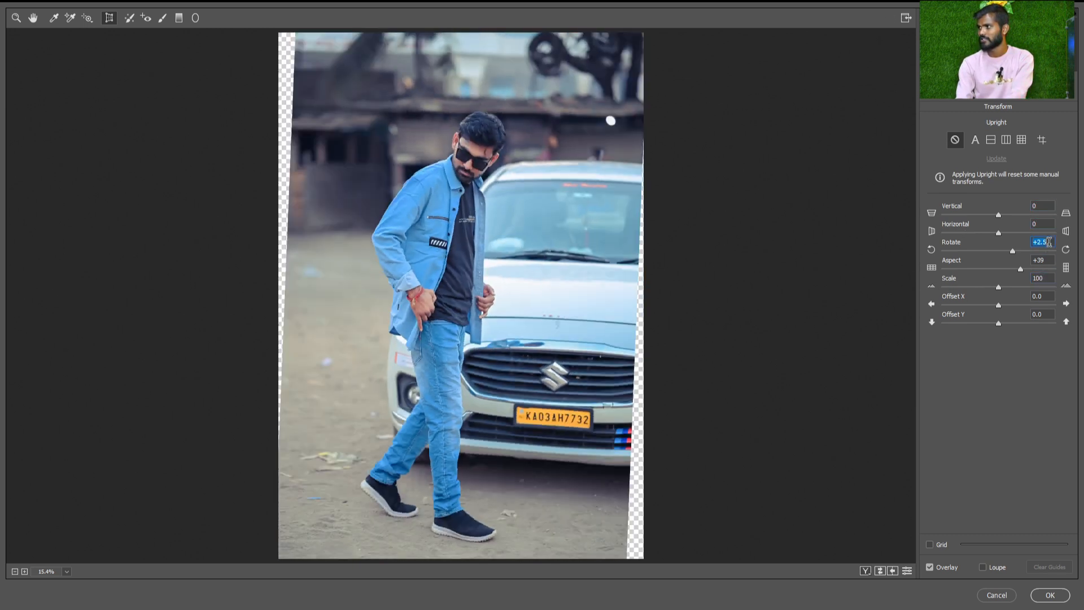
type("0")
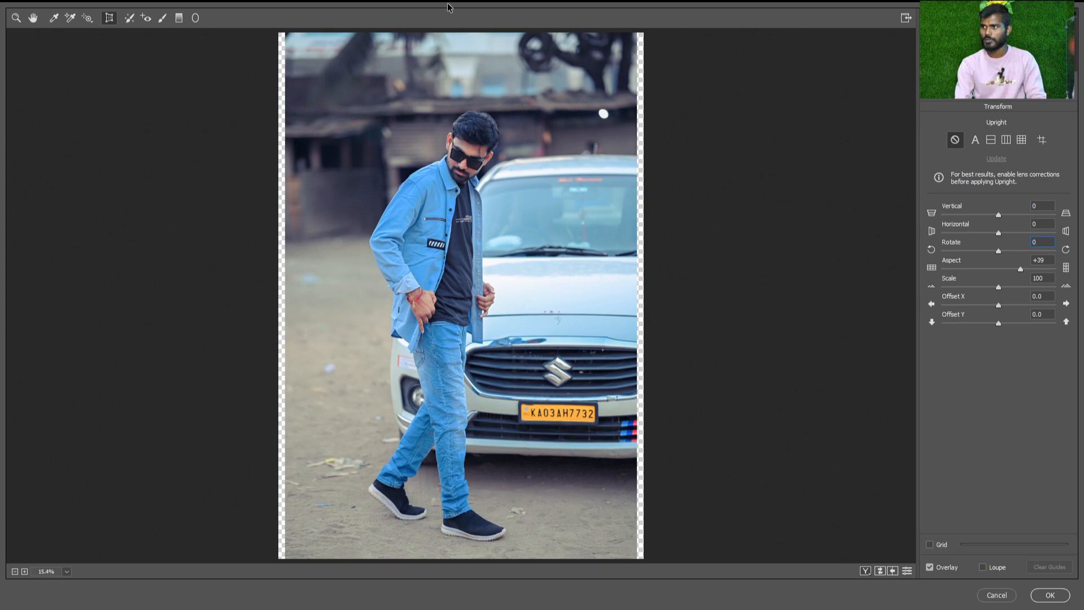
left_click(1054, 259)
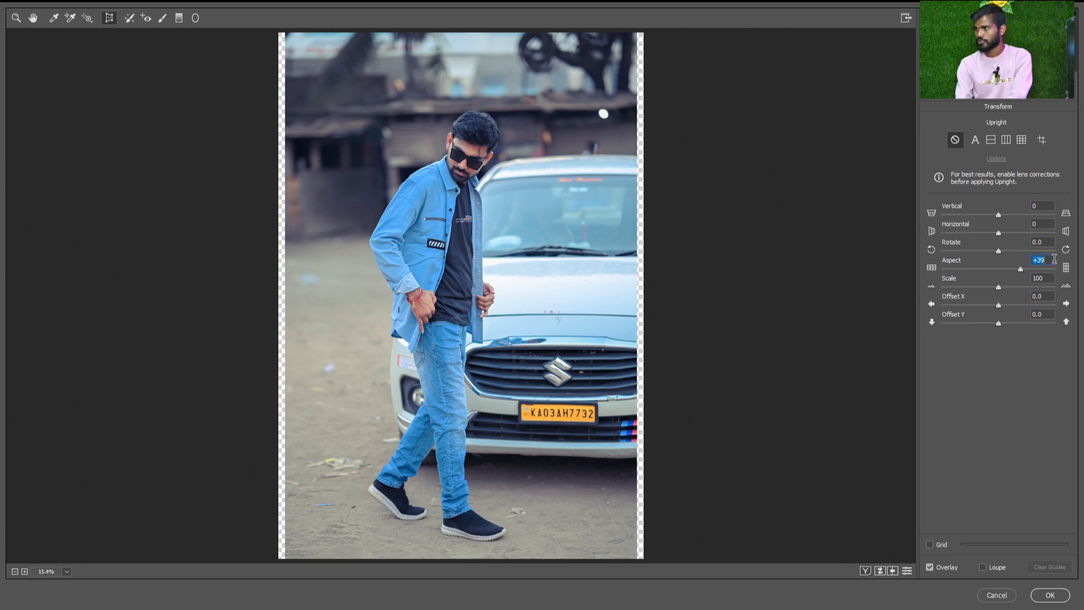
type("0")
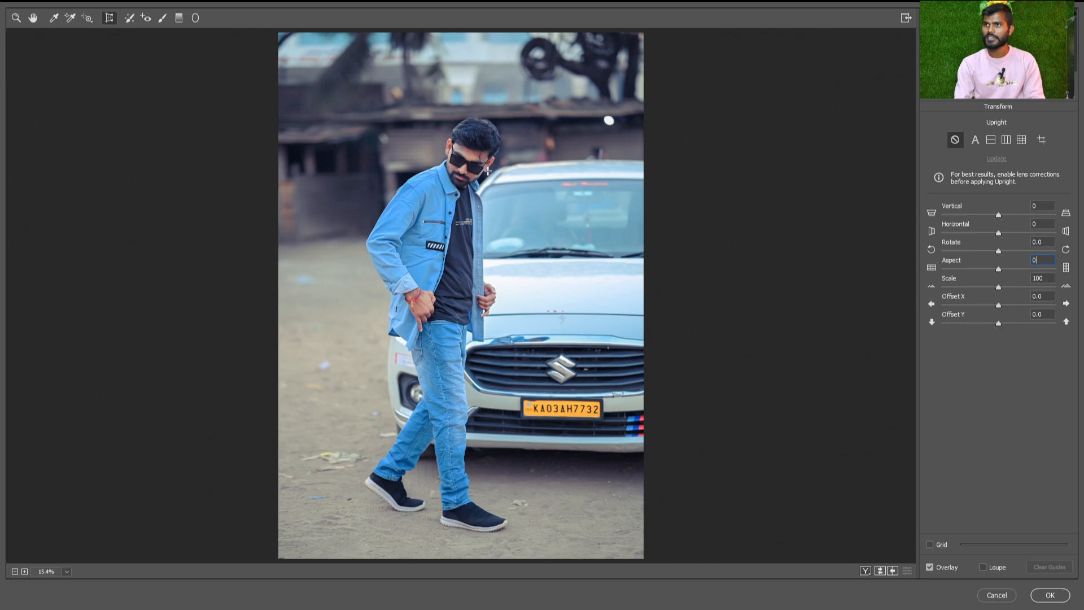
Activate the Spot Removal tool with type Heal and bring the man's face and upper body into close view
left_click(129, 19)
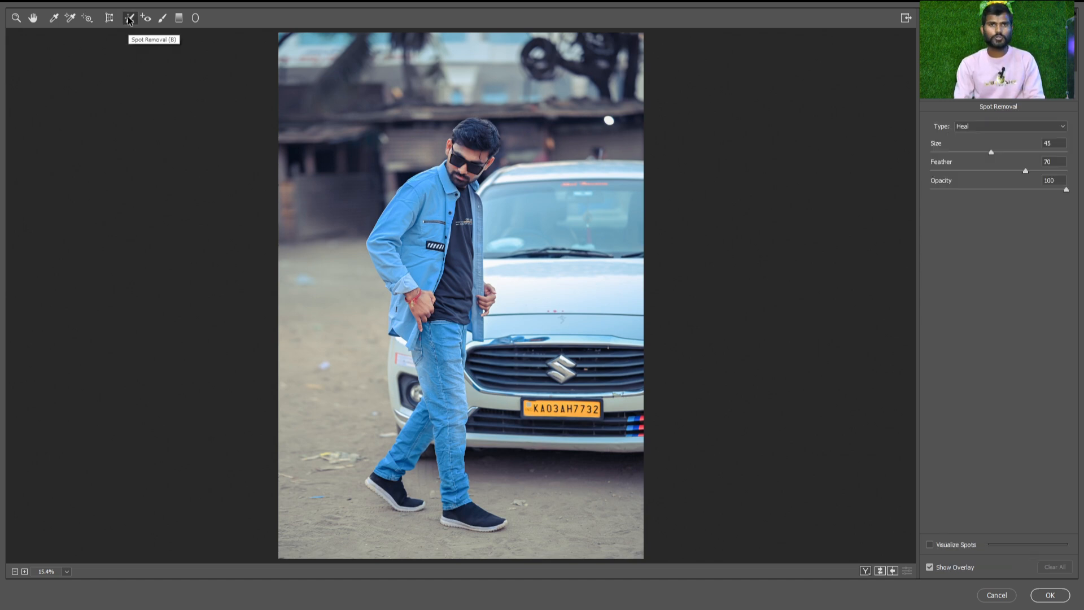
scroll(338, 205, "up", 3)
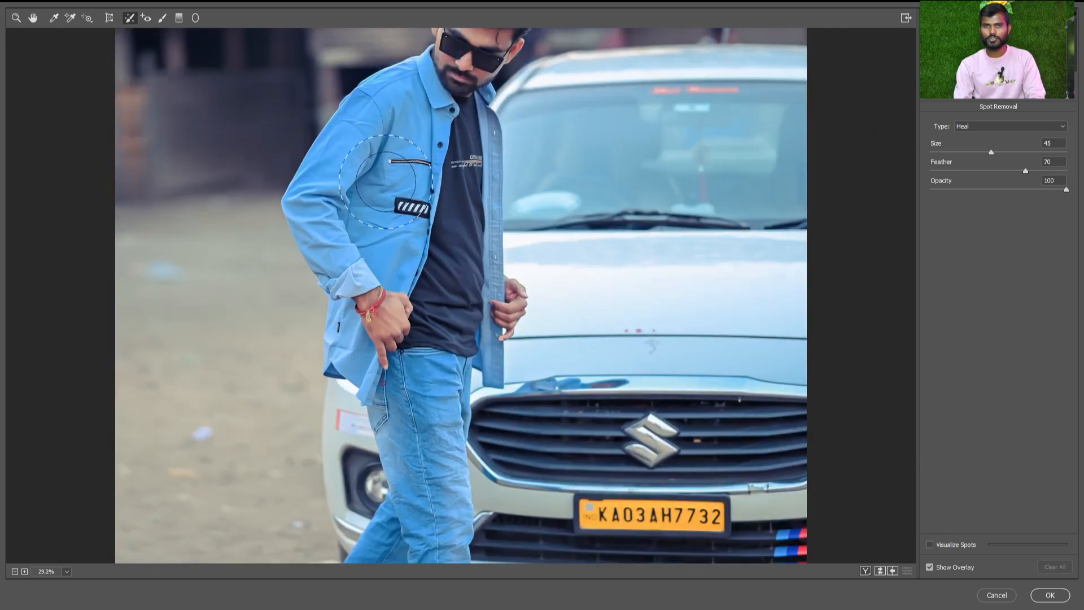
scroll(480, 118, "up", 2)
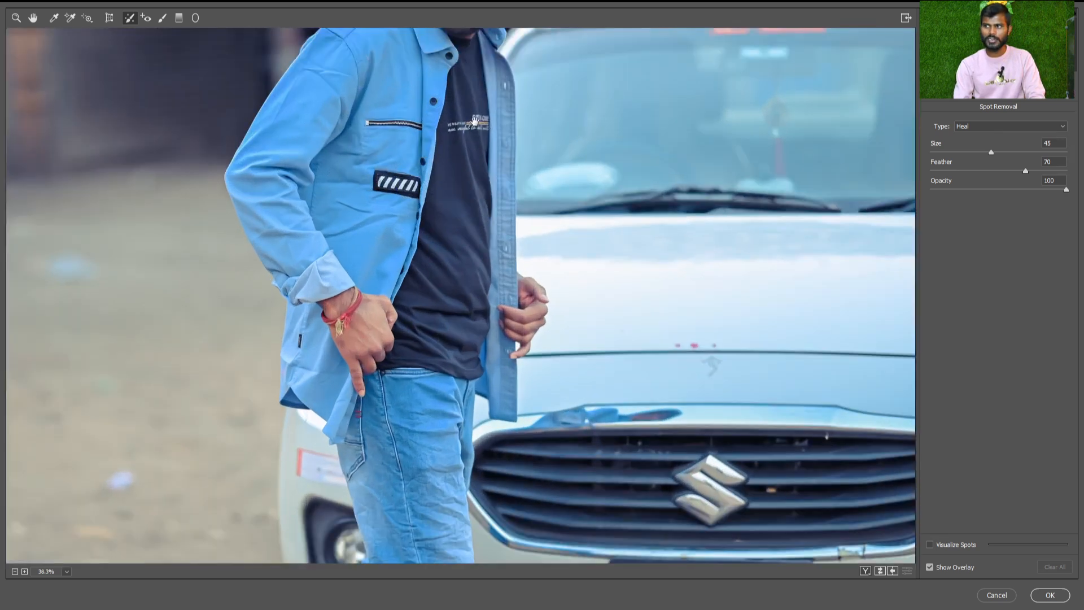
scroll(475, 121, "up", 5)
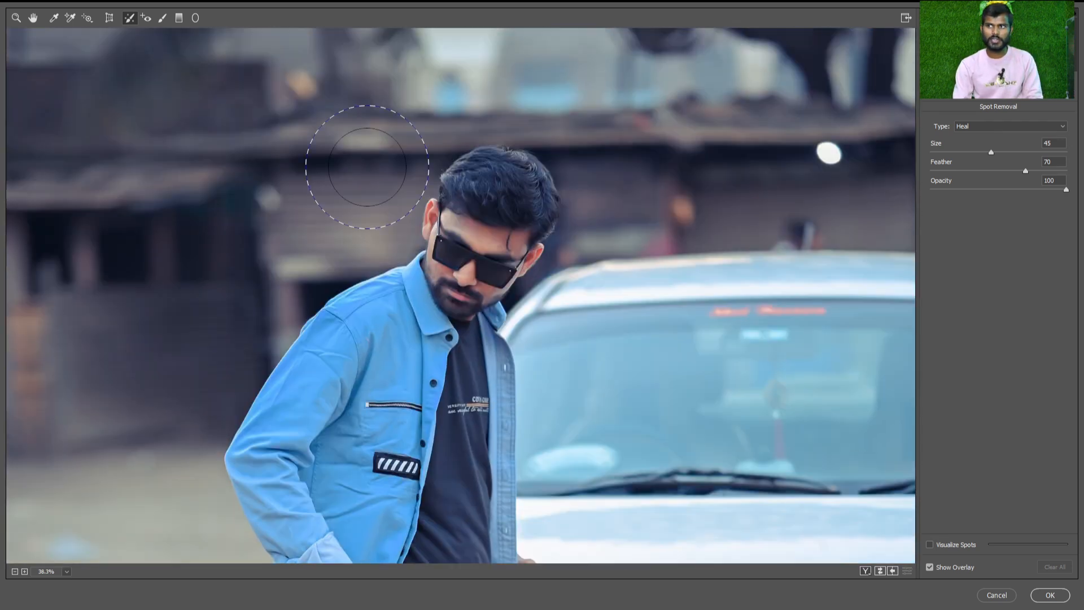
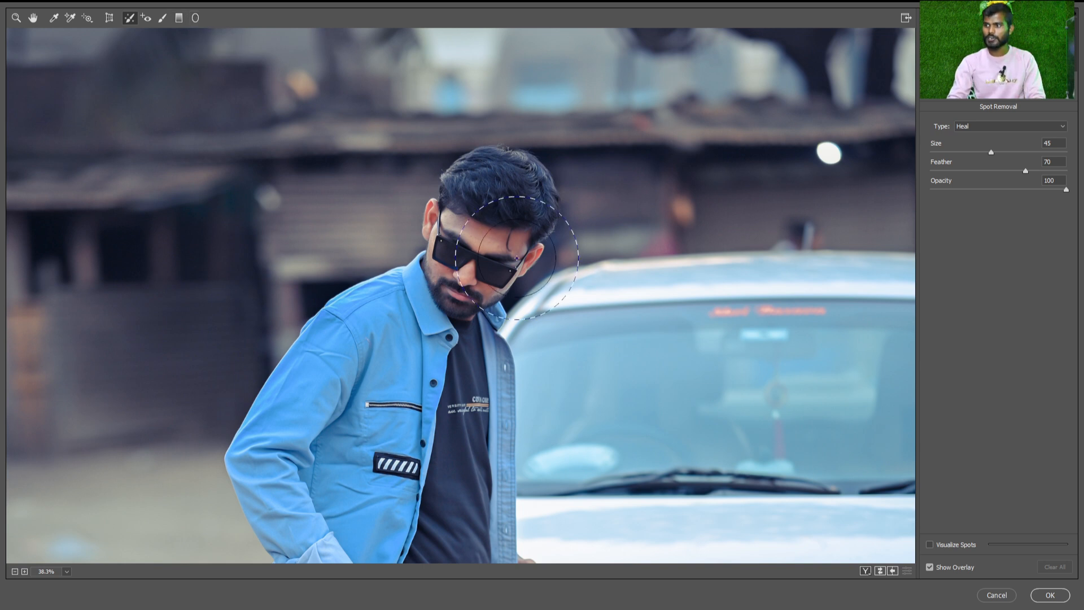
Draw a Radial Filter ellipse around the man's full body and position it over him
key("ctrl+0")
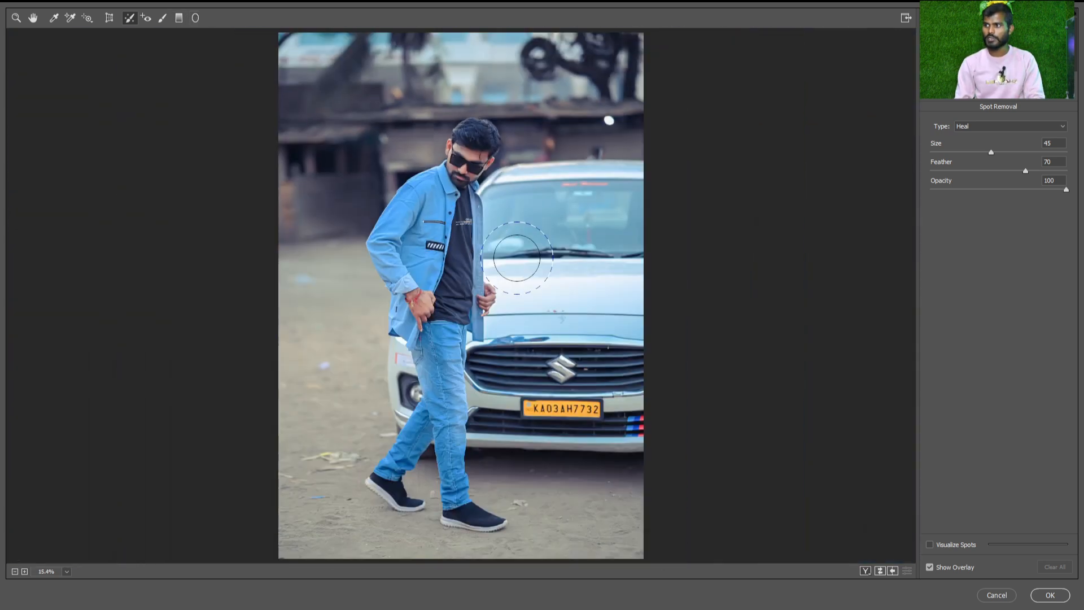
left_click(195, 18)
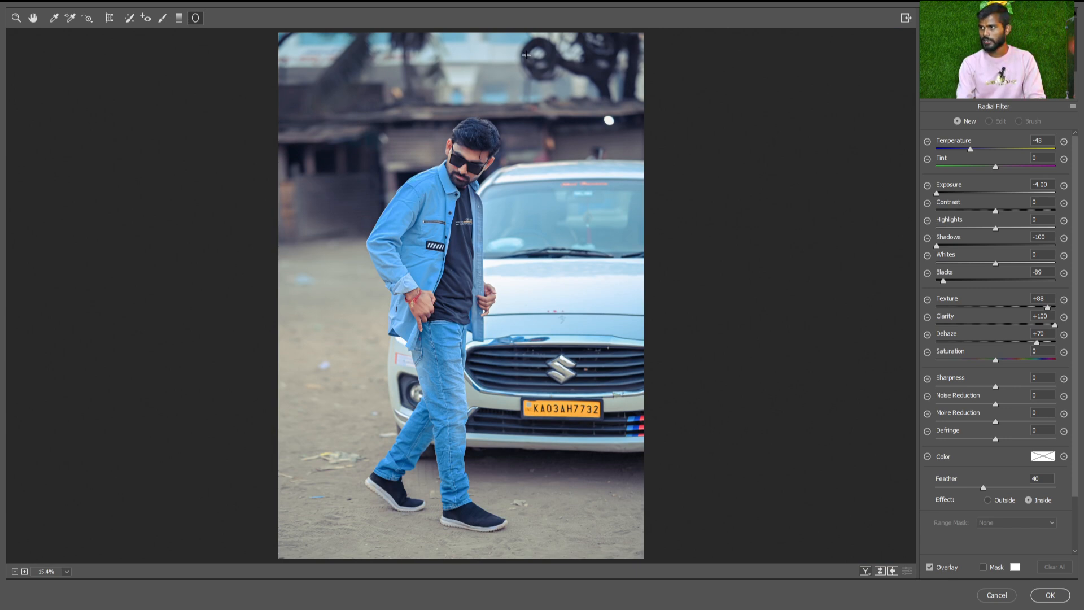
mouse_move(428, 222)
left_mouse_down()
mouse_move(498, 486)
mouse_move(565, 445)
left_mouse_up()
mouse_move(487, 256)
left_mouse_down()
mouse_move(487, 308)
mouse_move(503, 353)
left_mouse_up()
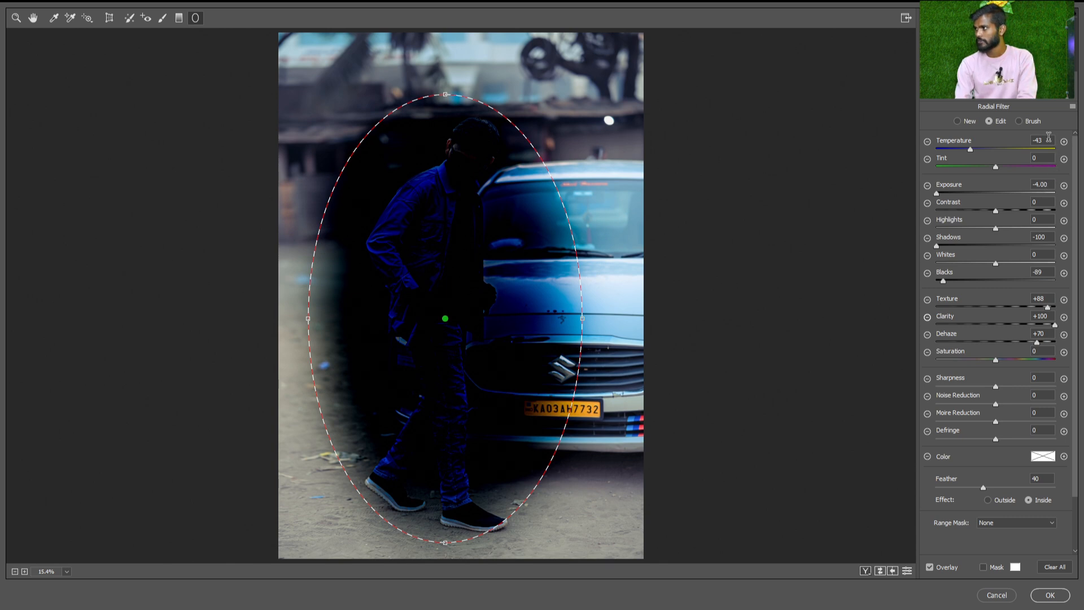
Reset the radial filter's temperature, exposure, shadows, blacks, texture, clarity and dehaze to 0
type("0")
left_click(1050, 184)
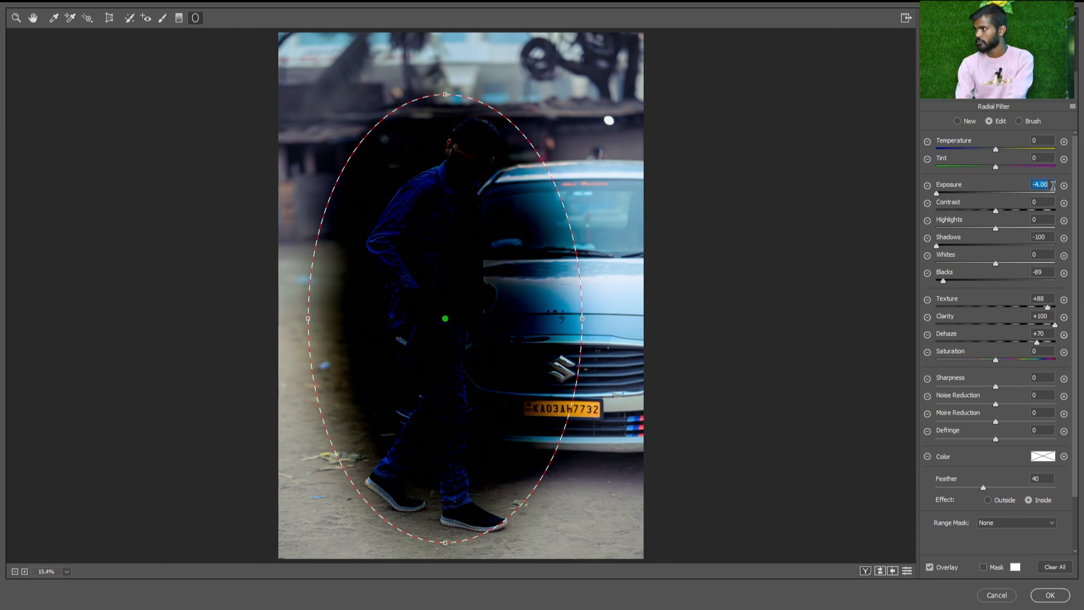
type("0")
double_click(1043, 237)
type("0")
type("0")
key("Tab")
type("0")
key("Tab")
type("0")
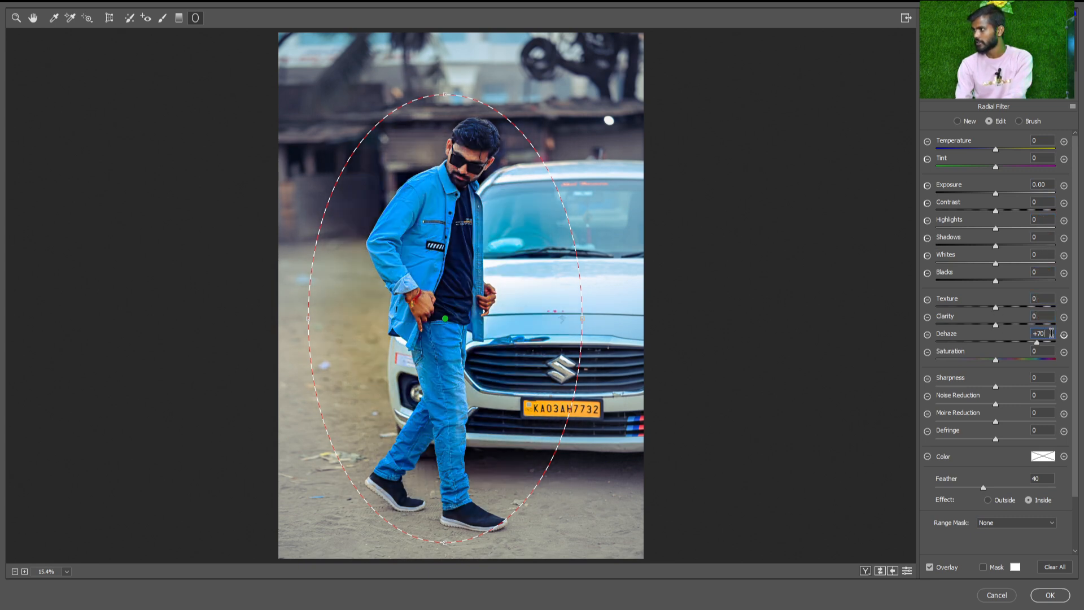
key("Tab")
type("0")
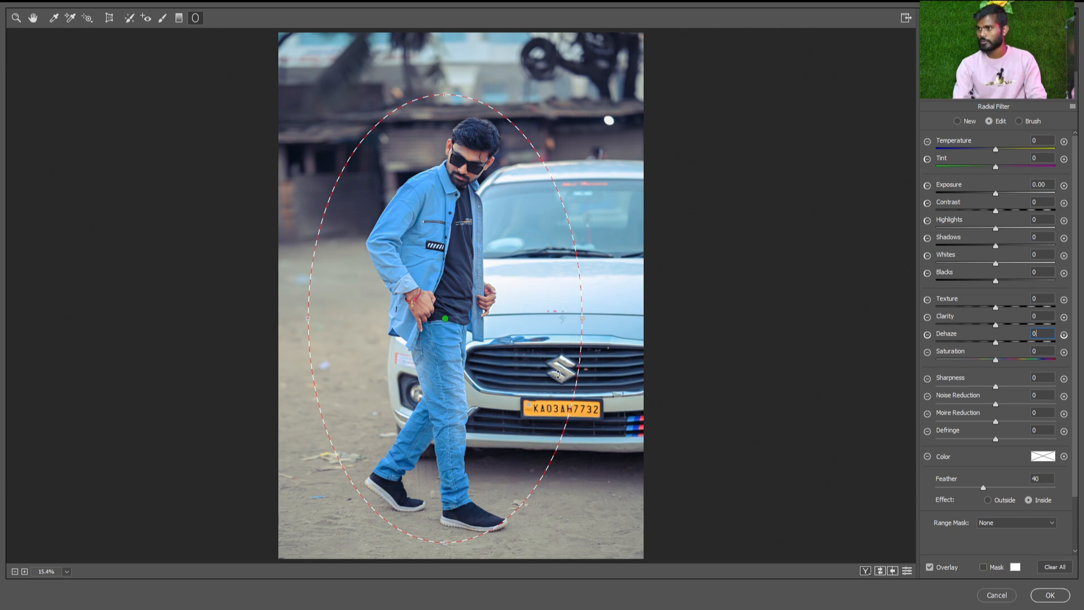
Shift the radial ellipse onto the man's body, lengthen it slightly and deselect it
left_click_drag(446, 319, 457, 332)
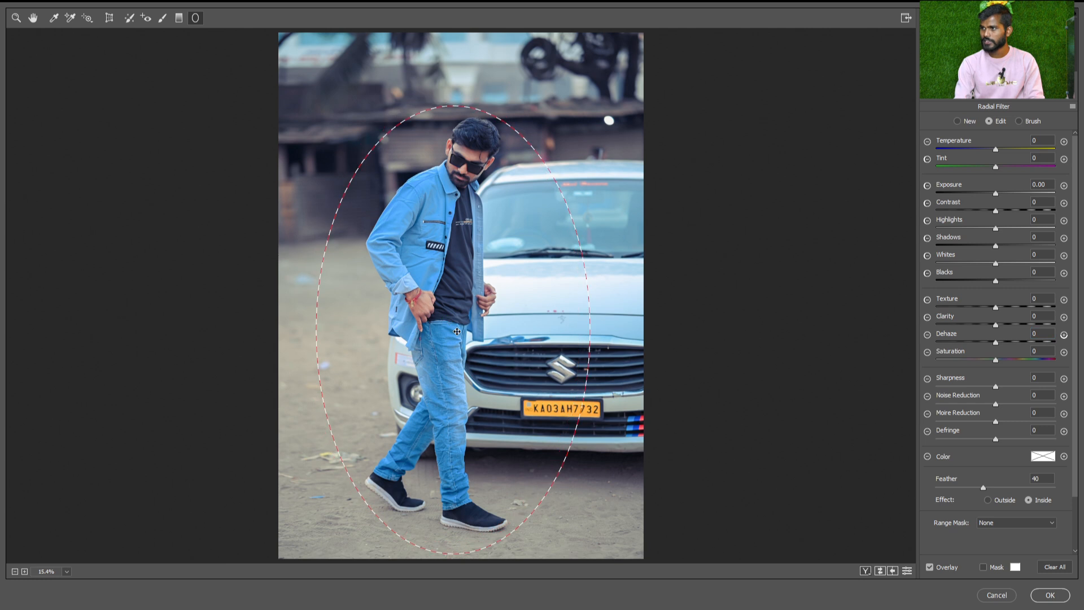
left_click_drag(449, 103, 450, 100)
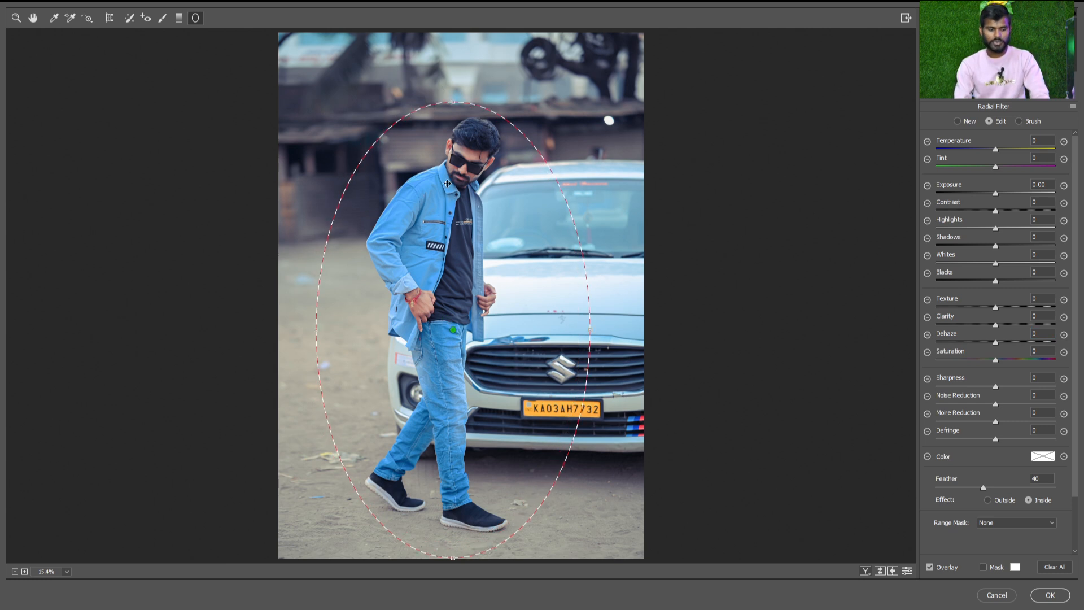
key("n")
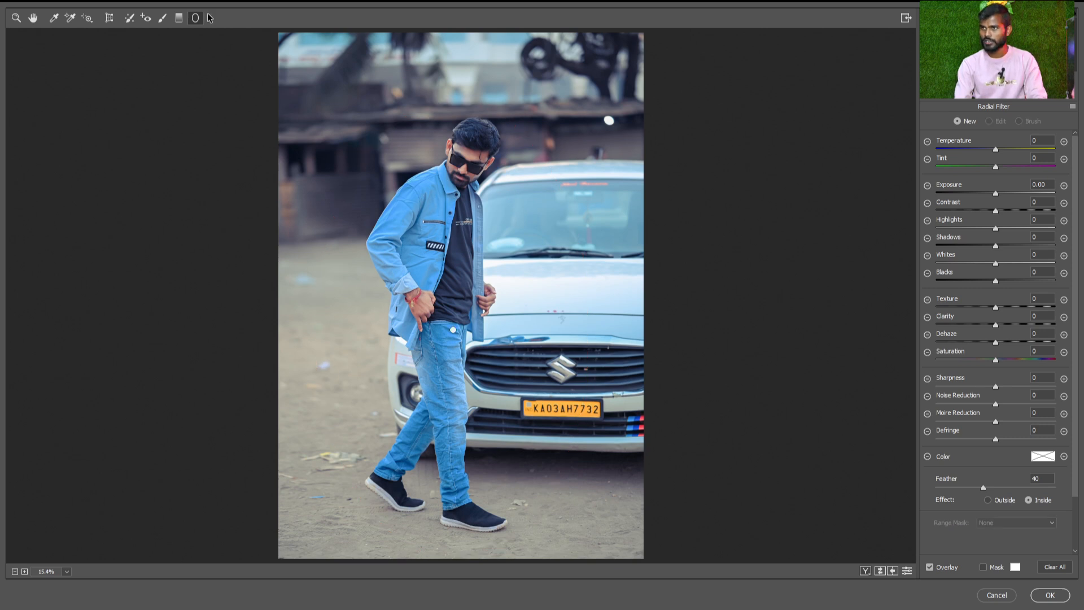
Draw a second radial ellipse around the man, tilt it to follow his pose and fit it from above his head to below his shoes
left_click_drag(430, 262, 516, 425)
left_click_drag(464, 299, 473, 355)
left_click_drag(527, 92, 551, 112)
left_click_drag(442, 226, 460, 240)
left_click_drag(484, 103, 481, 99)
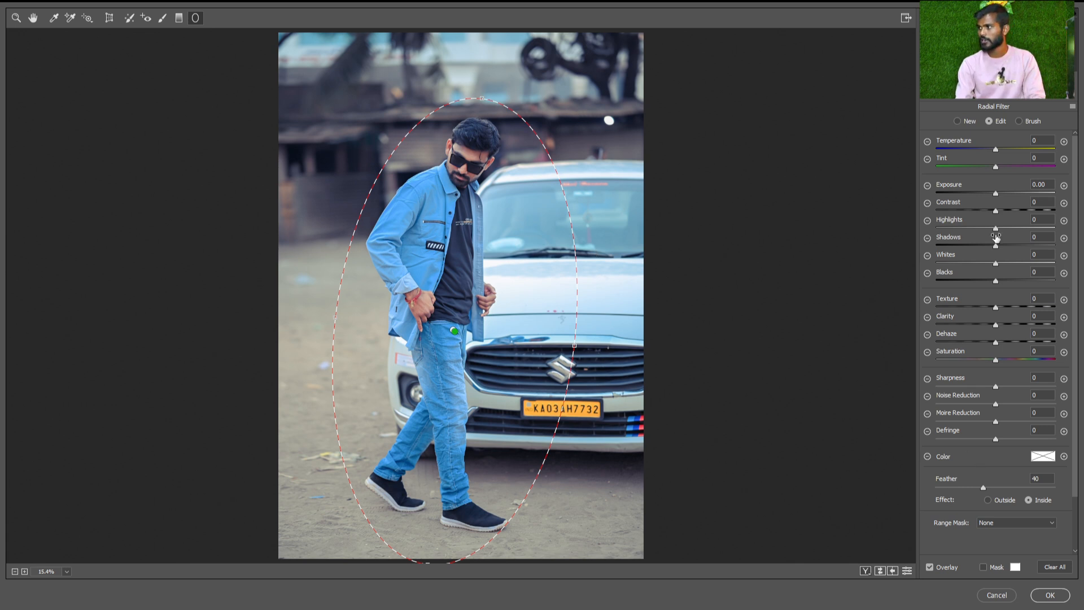
Set the second radial filter's exposure to -0.70 and its effect to Outside
left_click_drag(992, 192, 990, 195)
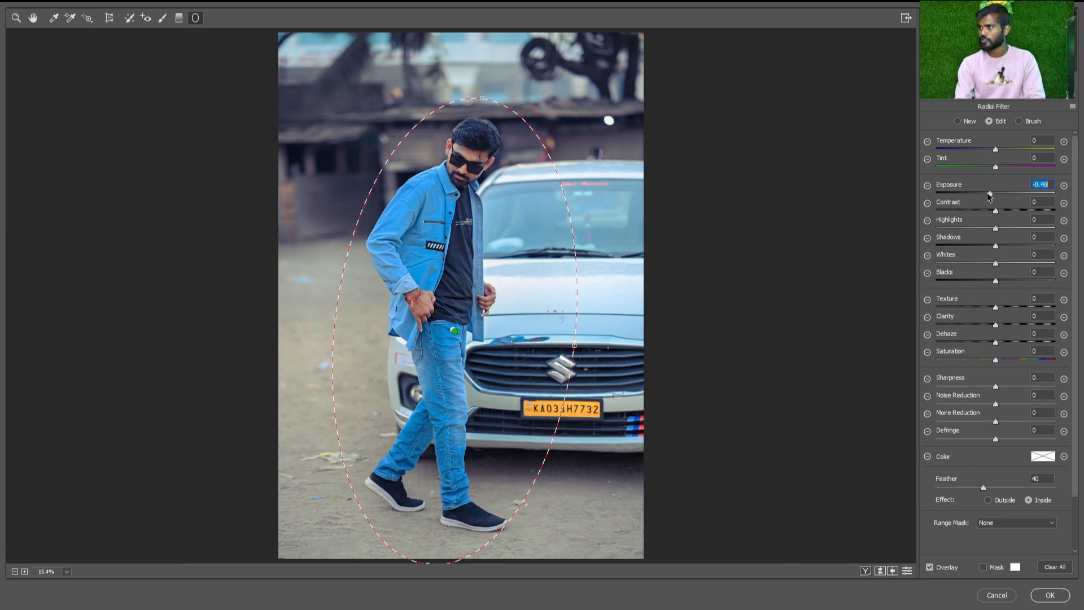
left_click(984, 191)
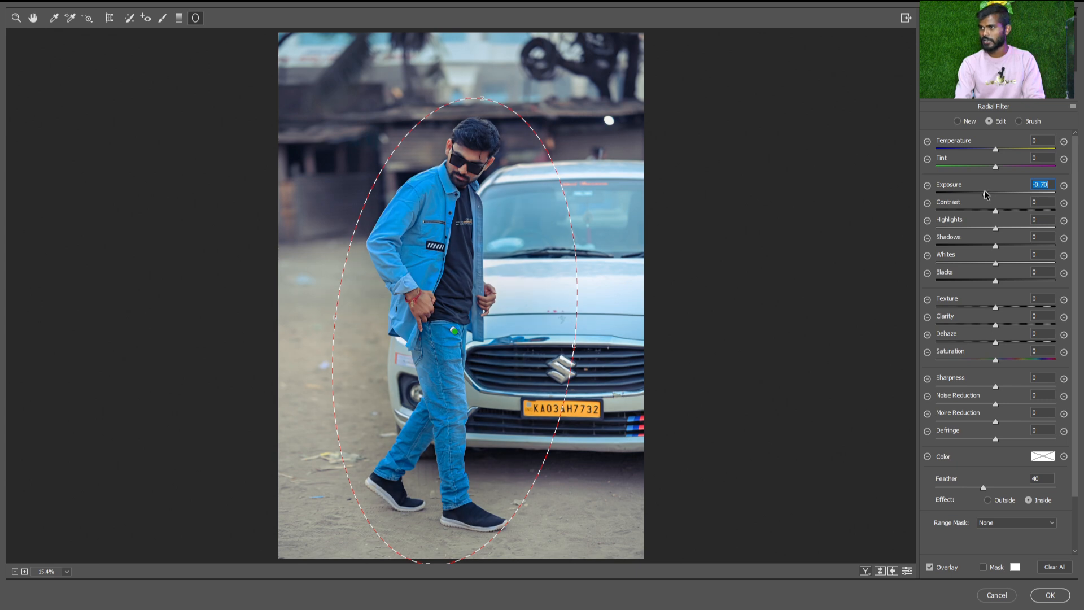
scroll(440, 238, "down", 1)
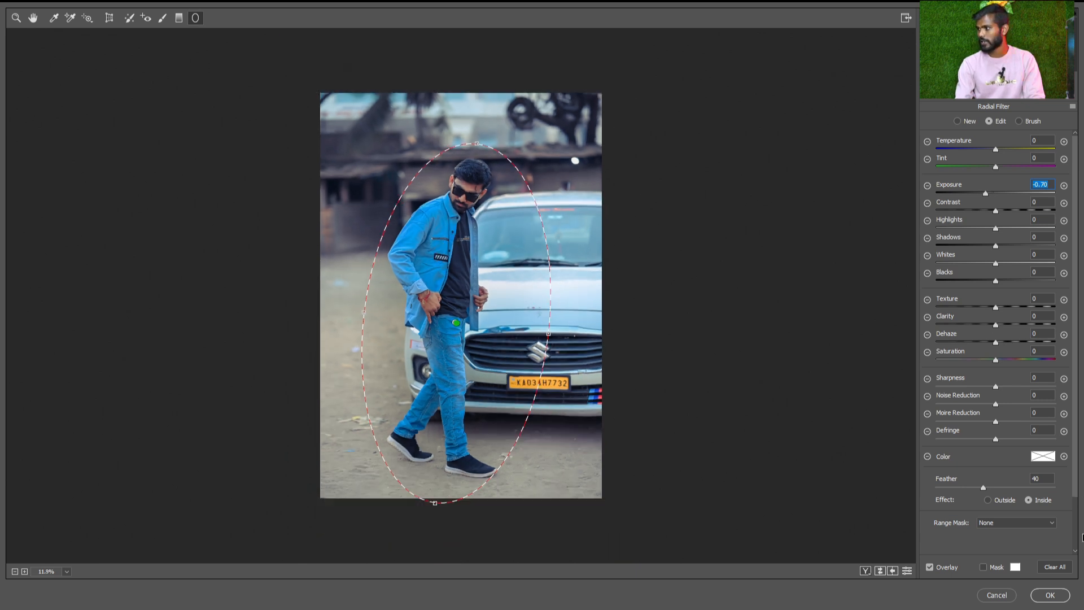
scroll(1015, 518, "down", 2)
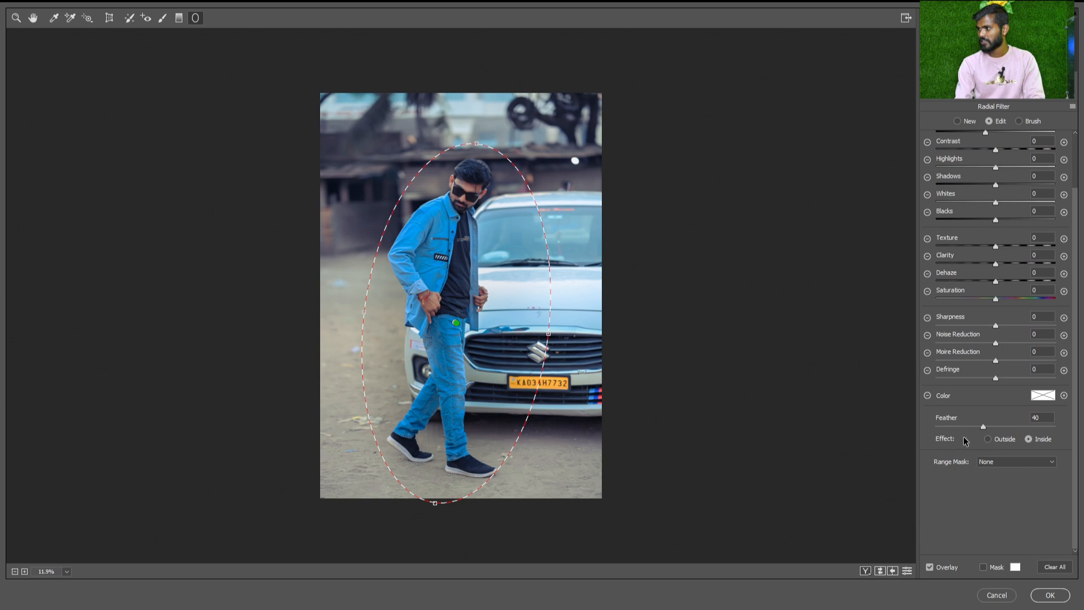
left_click(987, 438)
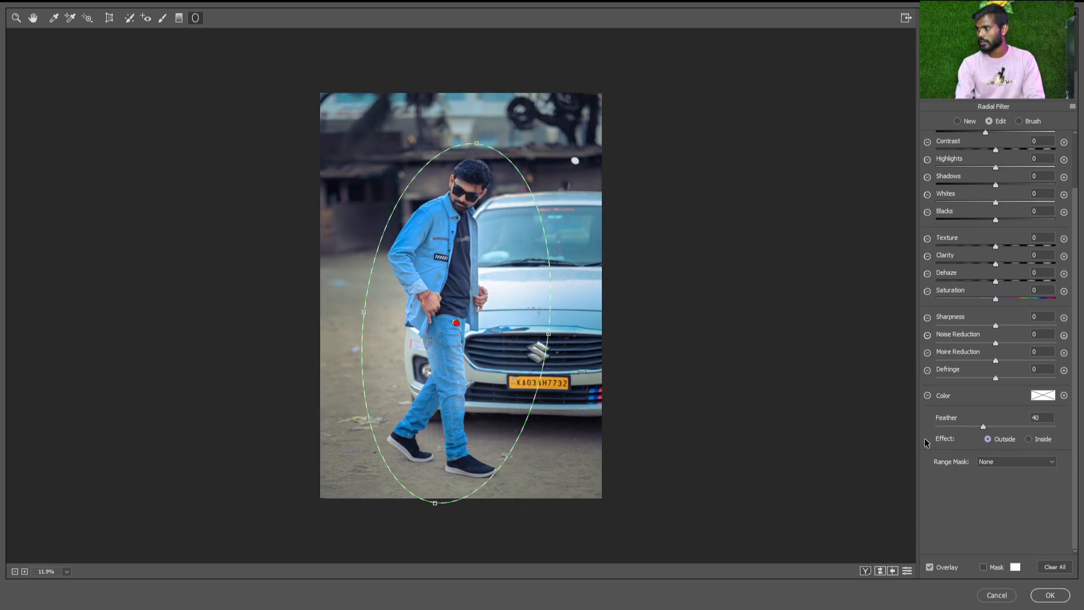
left_click(1029, 440)
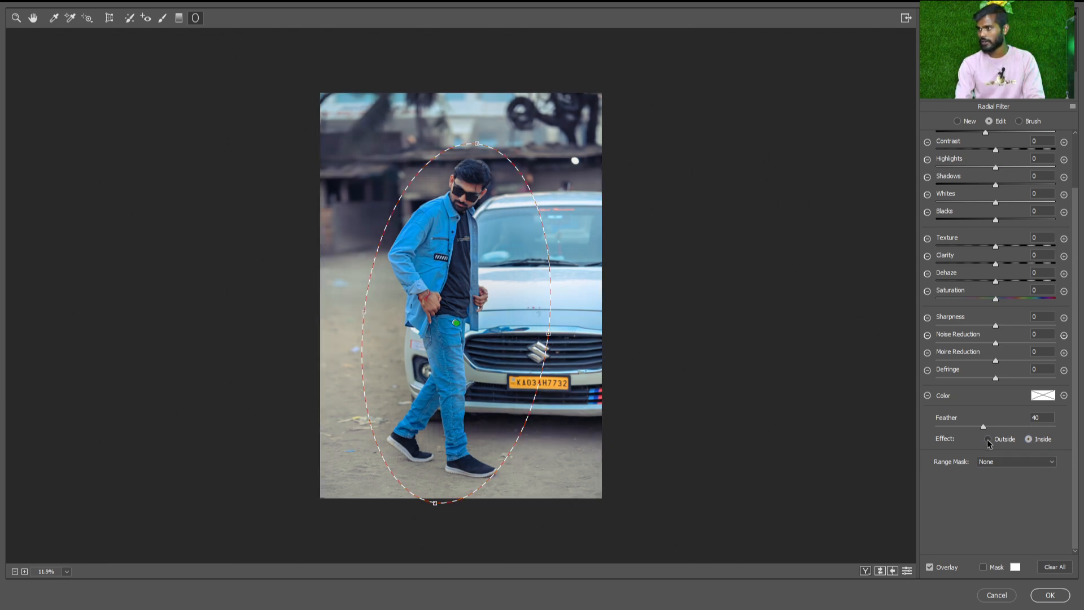
left_click(987, 439)
Set the second radial filter's highlights to -100 and shadows to -39, and apply the Camera Raw edit
key("ctrl+plus")
left_click_drag(474, 280, 463, 268)
key("ctrl+plus")
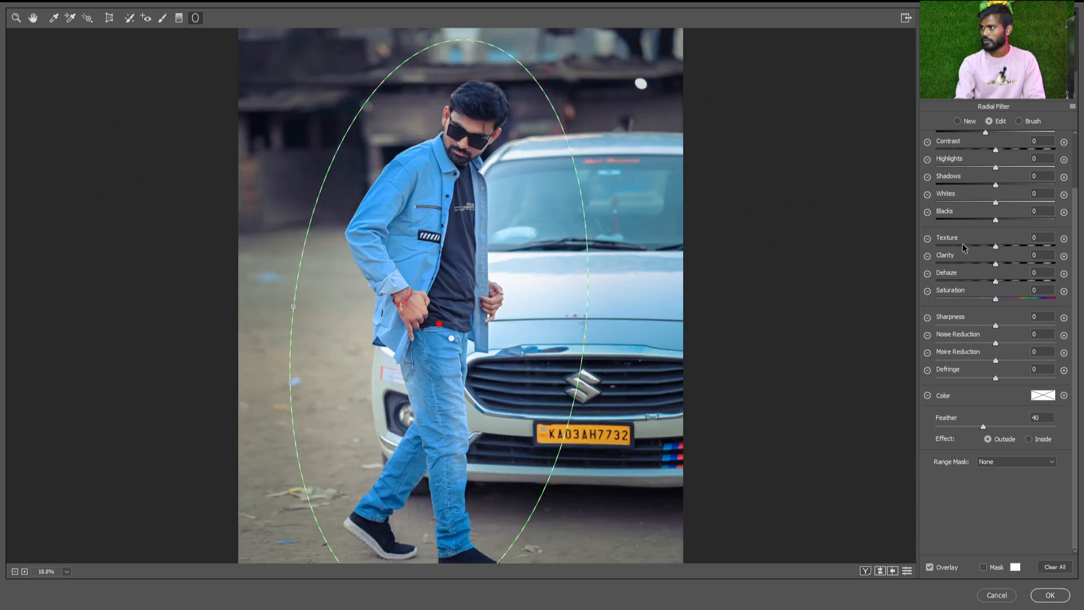
scroll(966, 242, "up", 2)
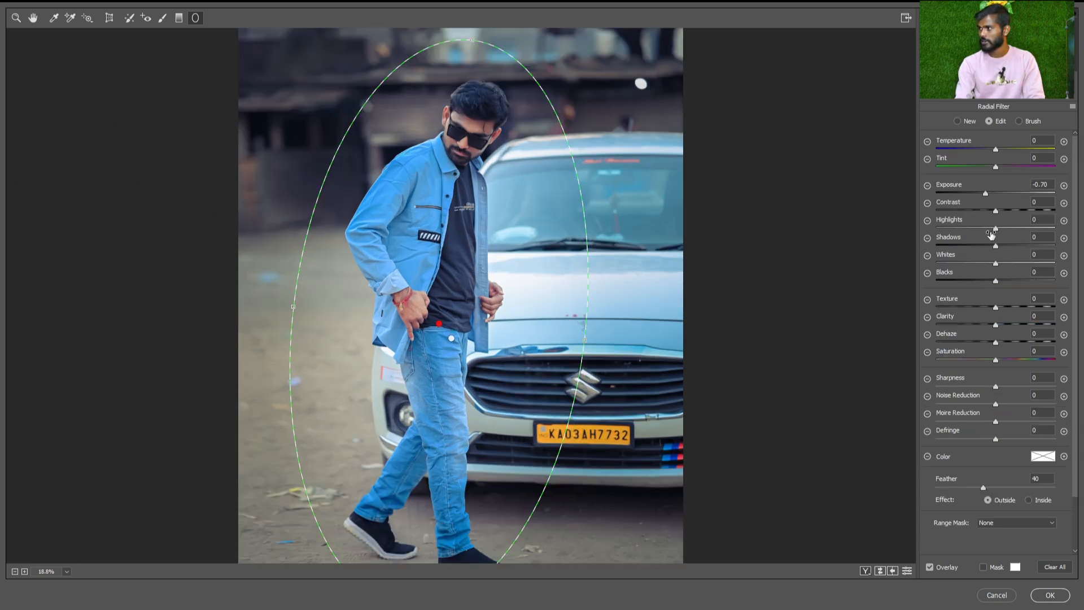
left_click_drag(994, 233, 921, 234)
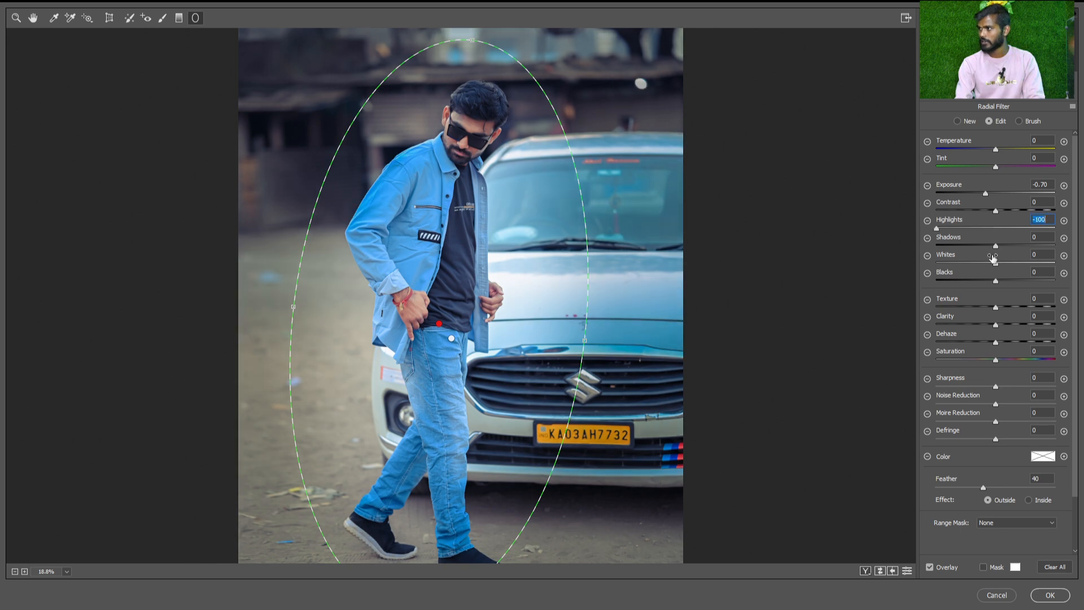
left_click_drag(995, 246, 971, 245)
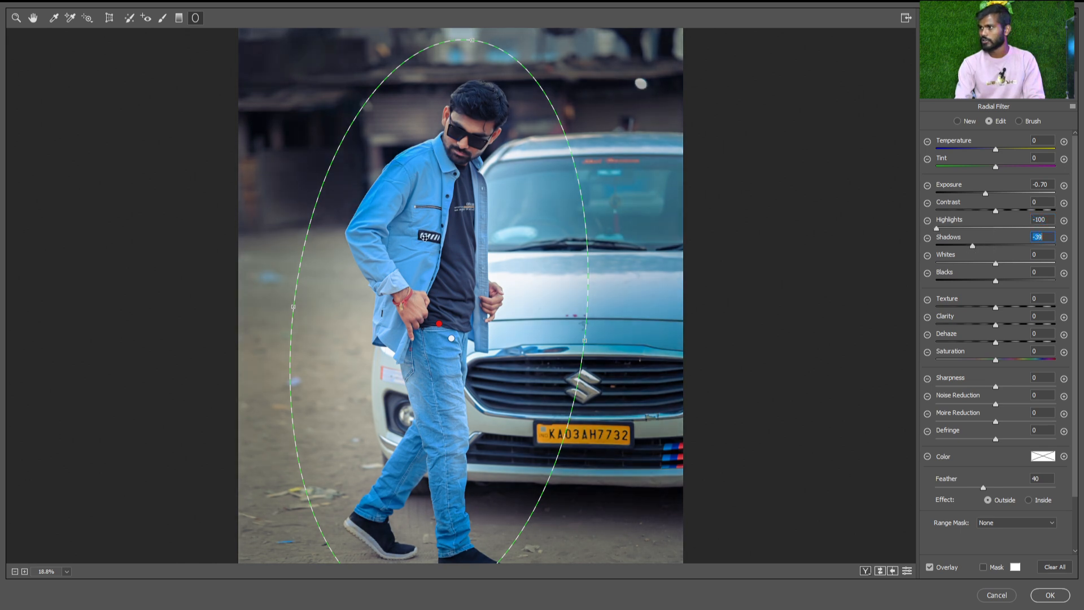
scroll(425, 237, "down", 1)
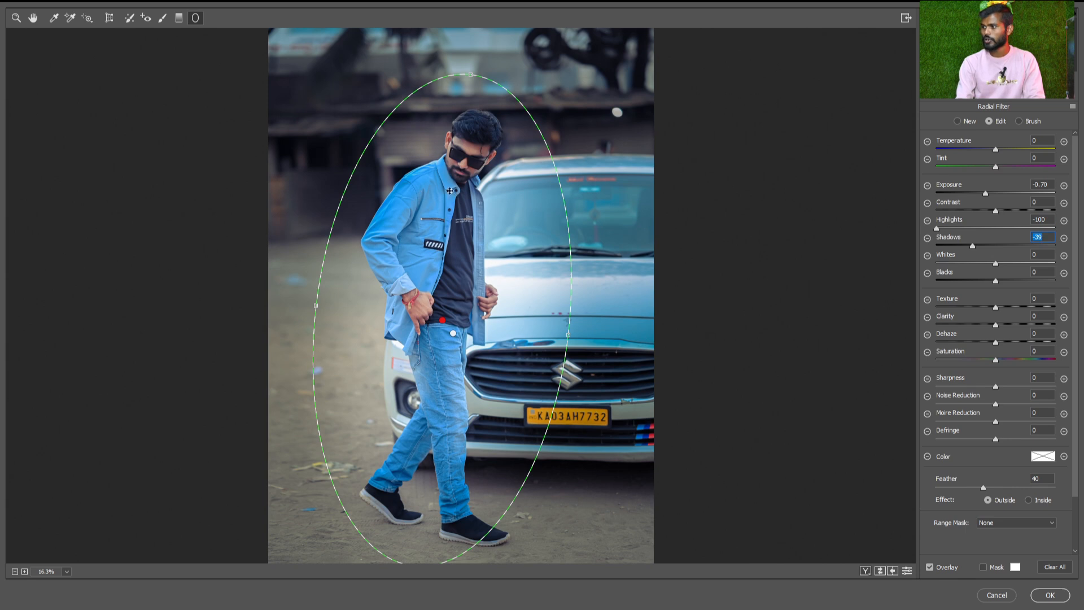
left_click(1050, 595)
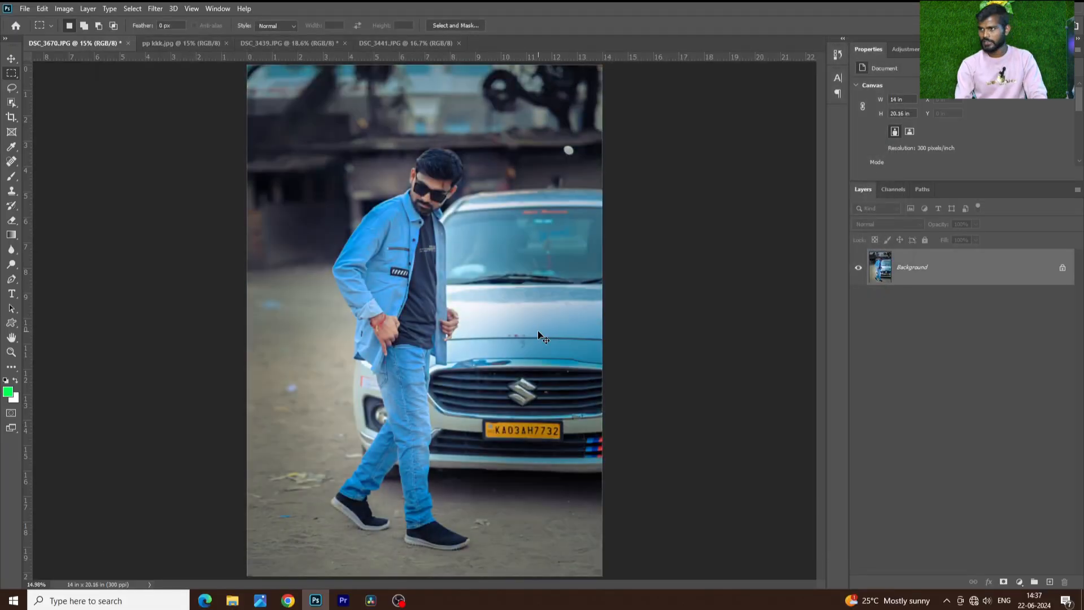
Compare the photo before and after the Camera Raw edit by undoing and redoing it
key("ctrl+z")
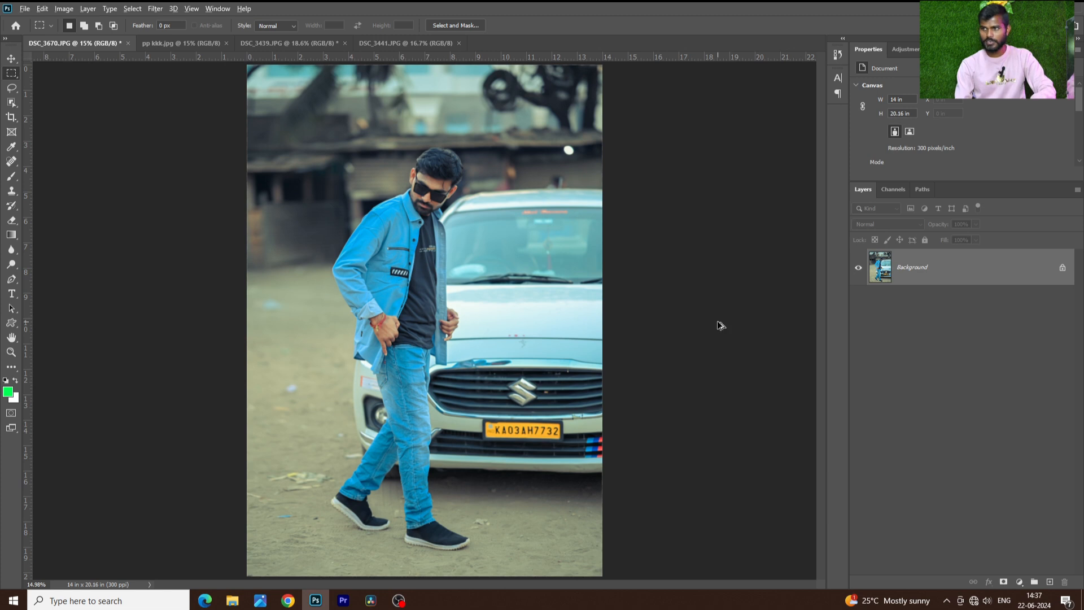
key("ctrl+shift+z")
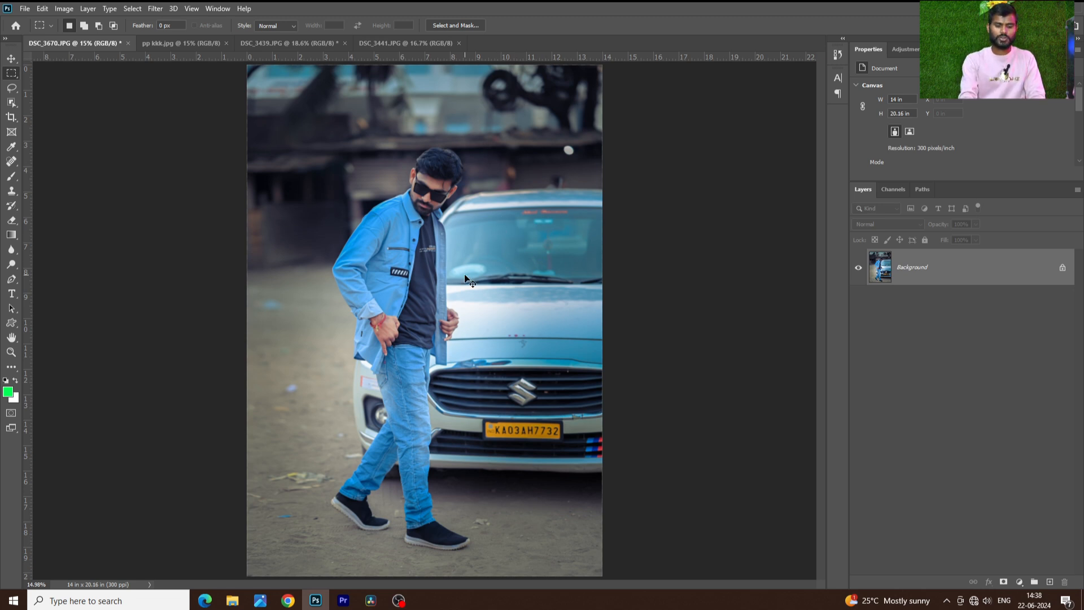
Duplicate the Background layer and open the copy in the Camera Raw Filter
key("ctrl+j")
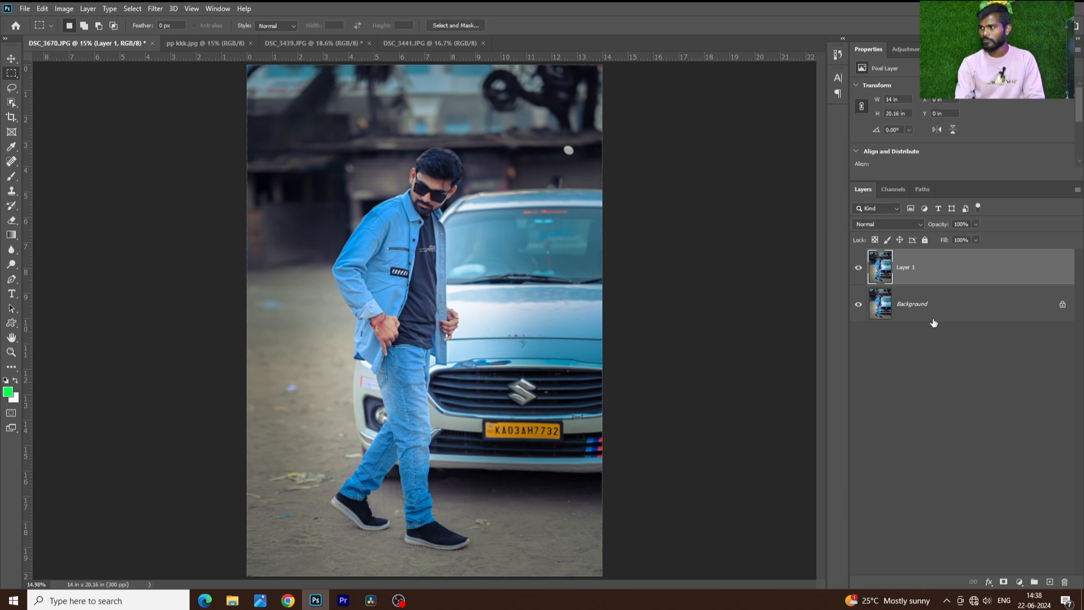
key("ctrl+shift+a")
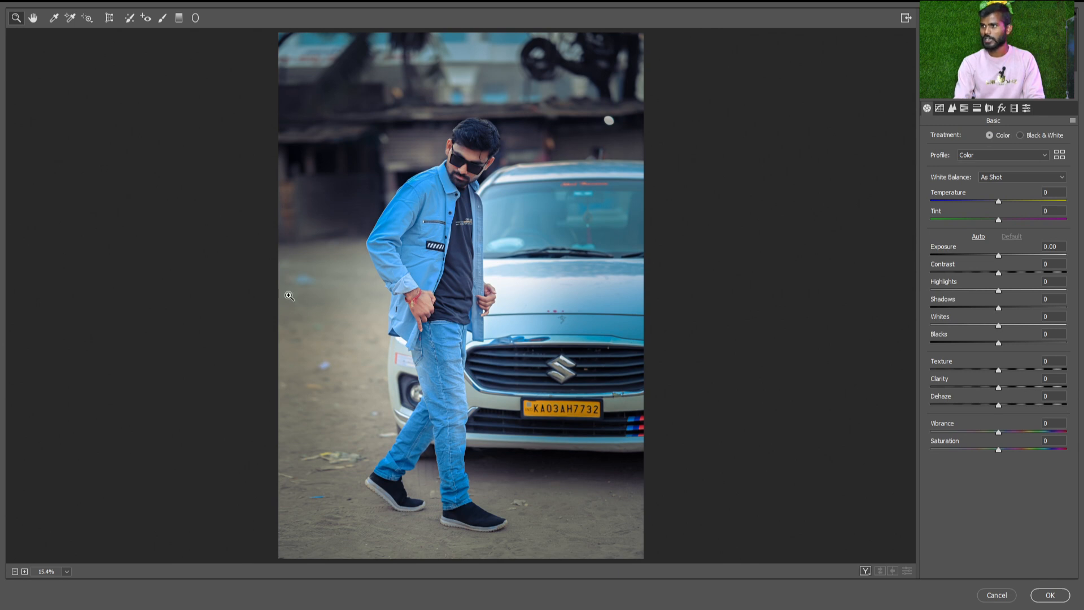
Draw a diagonal Graduated Filter from beyond the photo's upper-left corner to the man's shoulder, with highlights, shadows and exposure at 0
left_click(178, 17)
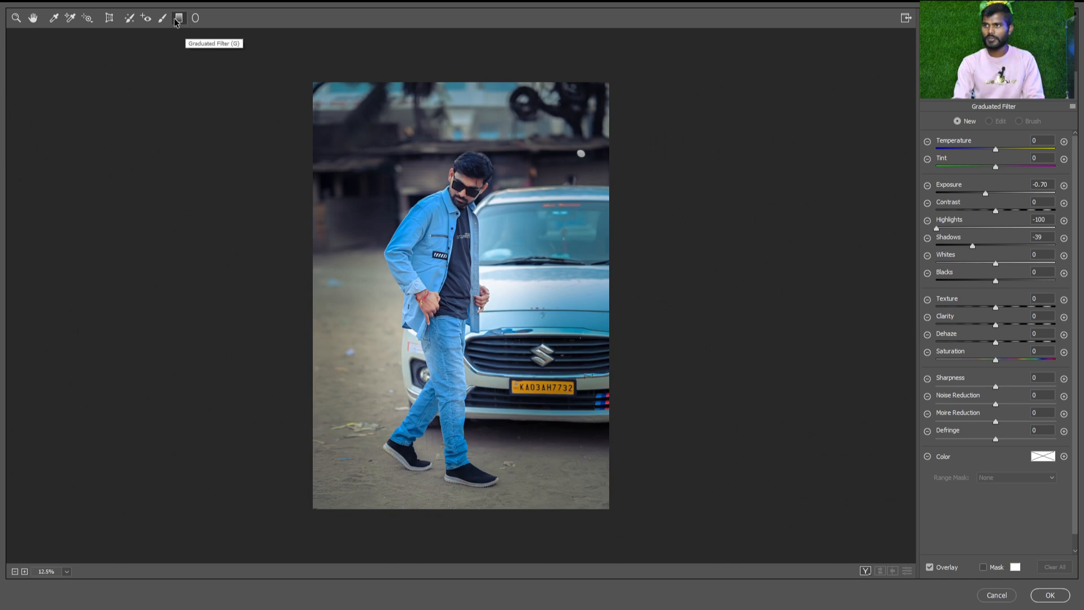
left_click_drag(257, 36, 414, 192)
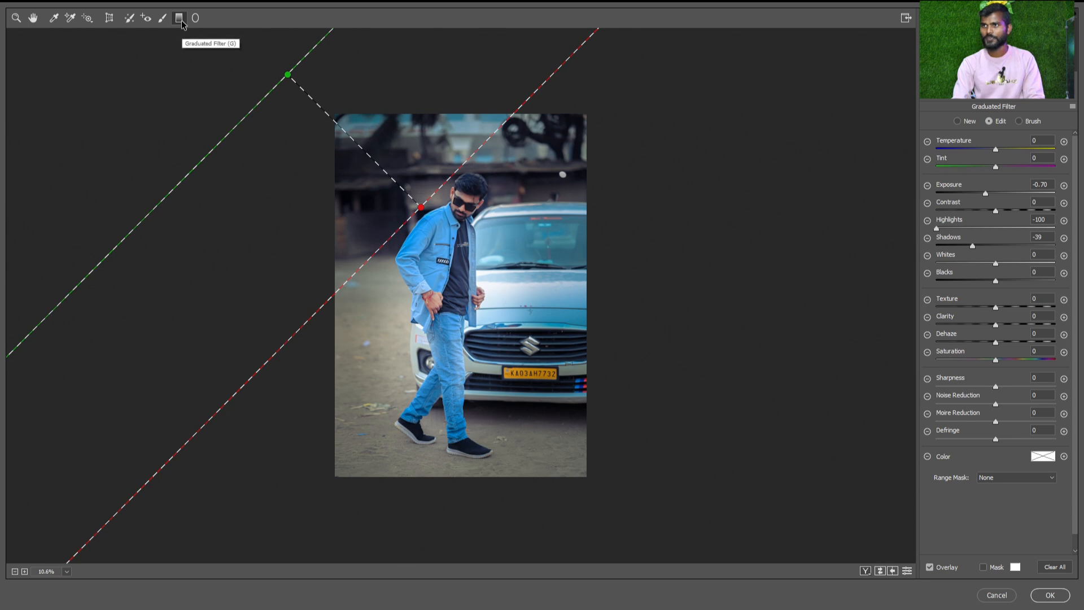
left_click(1042, 219)
type("0")
double_click(1048, 237)
type("0")
double_click(1049, 183)
type("0")
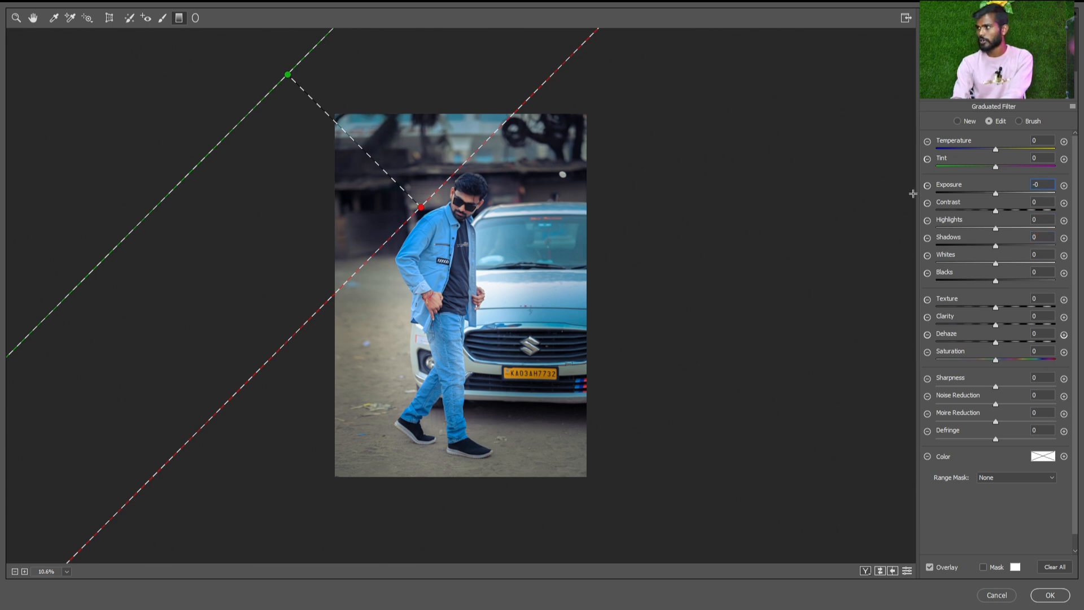
Set the graduated filter's exposure to +4.00 and extend its red end point to the man's chest
left_click_drag(997, 194, 1057, 195)
mouse_move(422, 207)
left_mouse_down()
mouse_move(468, 270)
mouse_move(432, 240)
left_mouse_up()
key("ctrl+z")
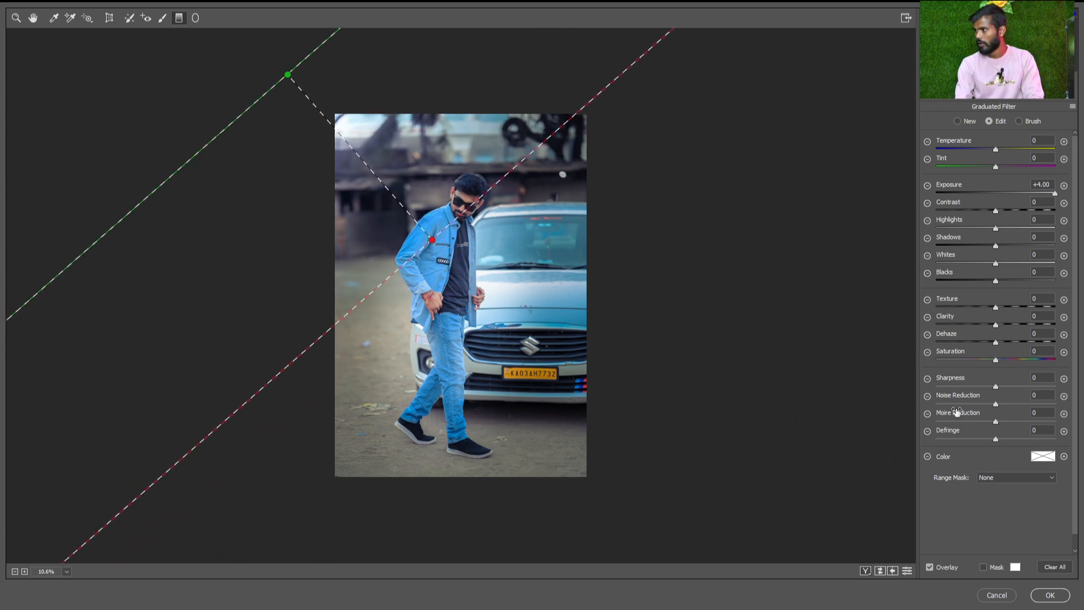
Set the graduated filter's dehaze and clarity to -100 and texture to -73, and bring its two end points closer together
left_click_drag(997, 345, 898, 346)
left_click_drag(996, 325, 922, 327)
left_click_drag(994, 308, 952, 308)
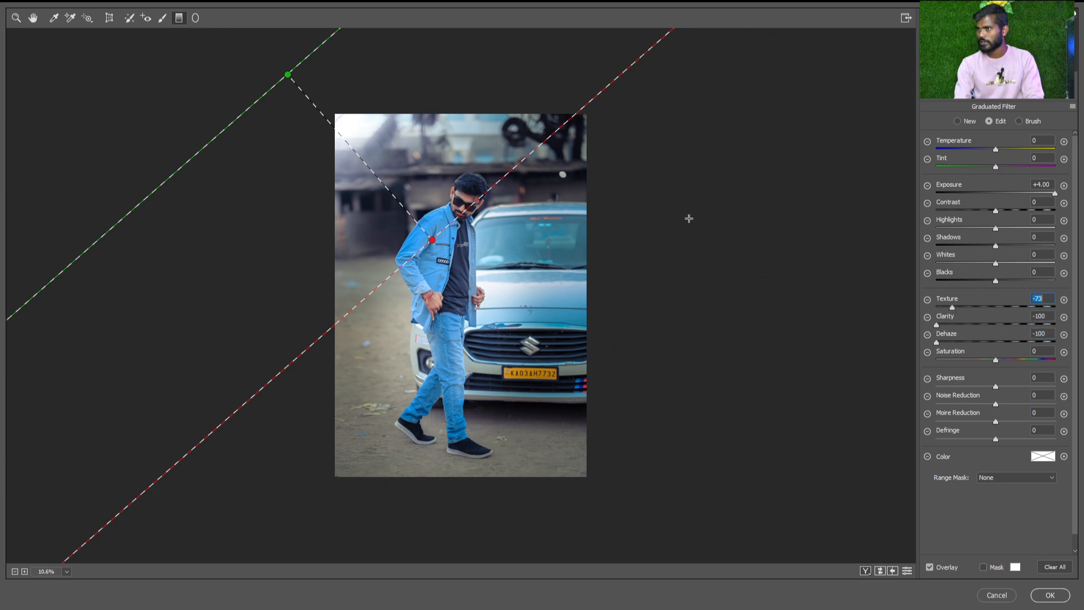
left_click_drag(288, 76, 303, 96)
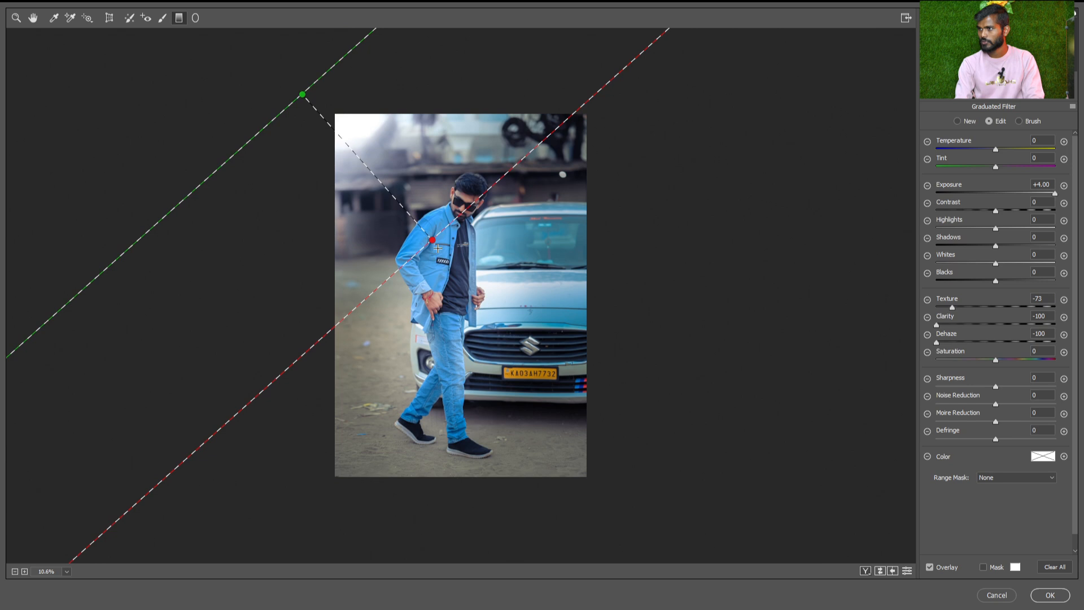
left_click_drag(431, 242, 442, 239)
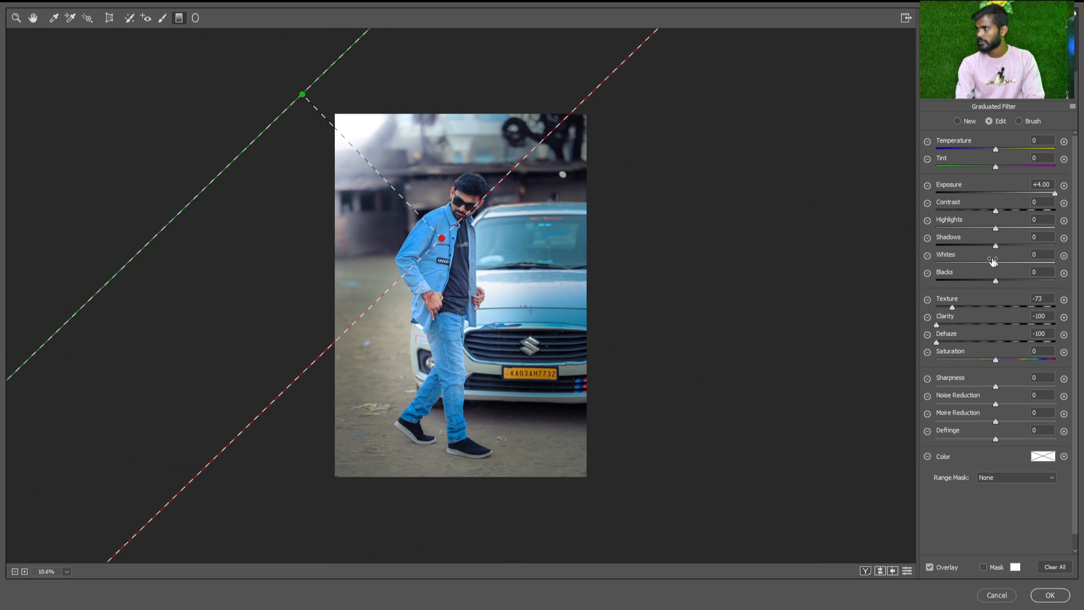
Set the graduated filter's shadows to +46 and blacks to +91, and nudge its green start point towards the photo
left_click_drag(995, 246, 1022, 245)
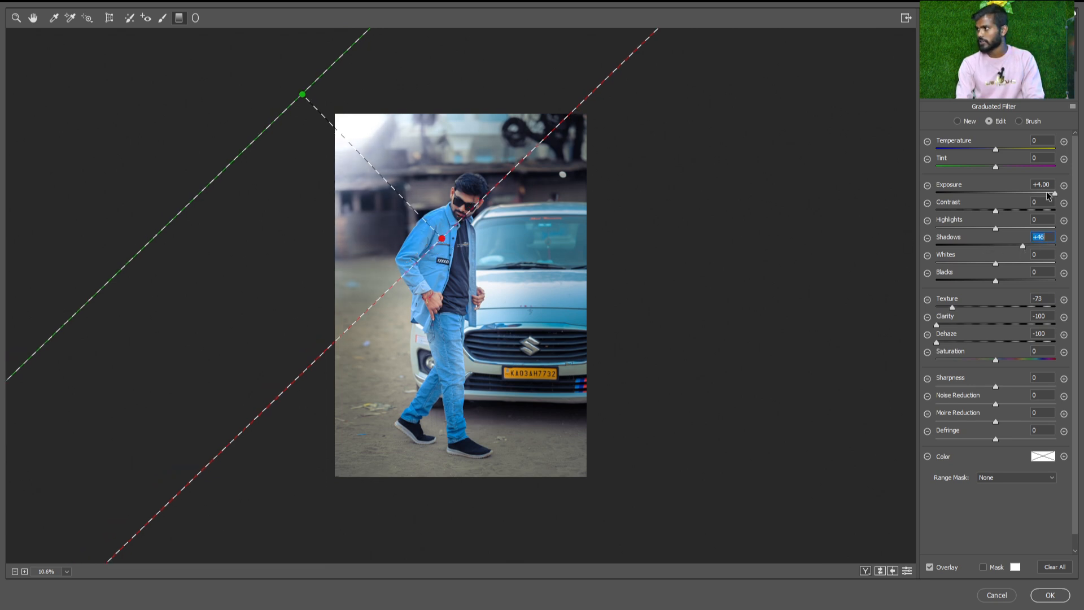
left_click_drag(997, 281, 1050, 281)
left_click_drag(308, 88, 309, 89)
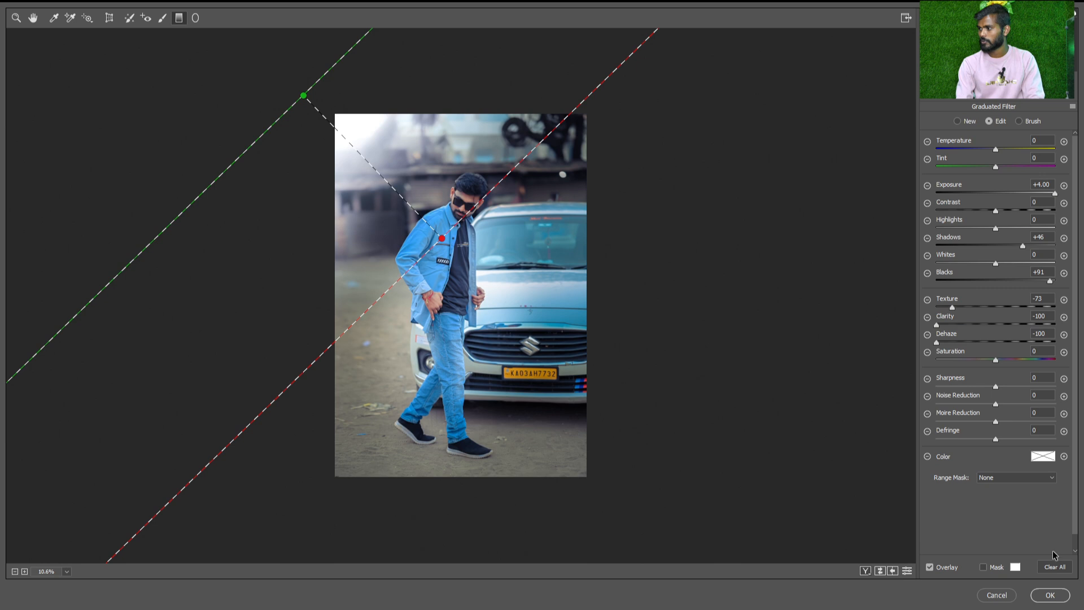
Apply the Camera Raw edit, reopen the filter and draw a diagonal Graduated Filter from beyond the photo's lower-right corner to the man's thigh
left_click(1046, 594)
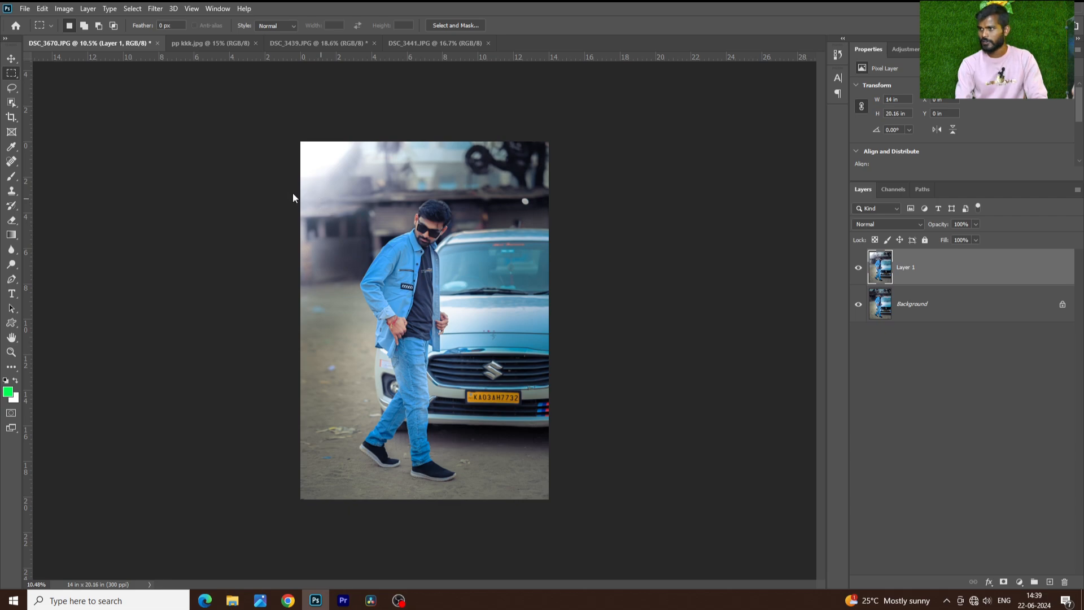
key("ctrl+shift+a")
left_click(179, 17)
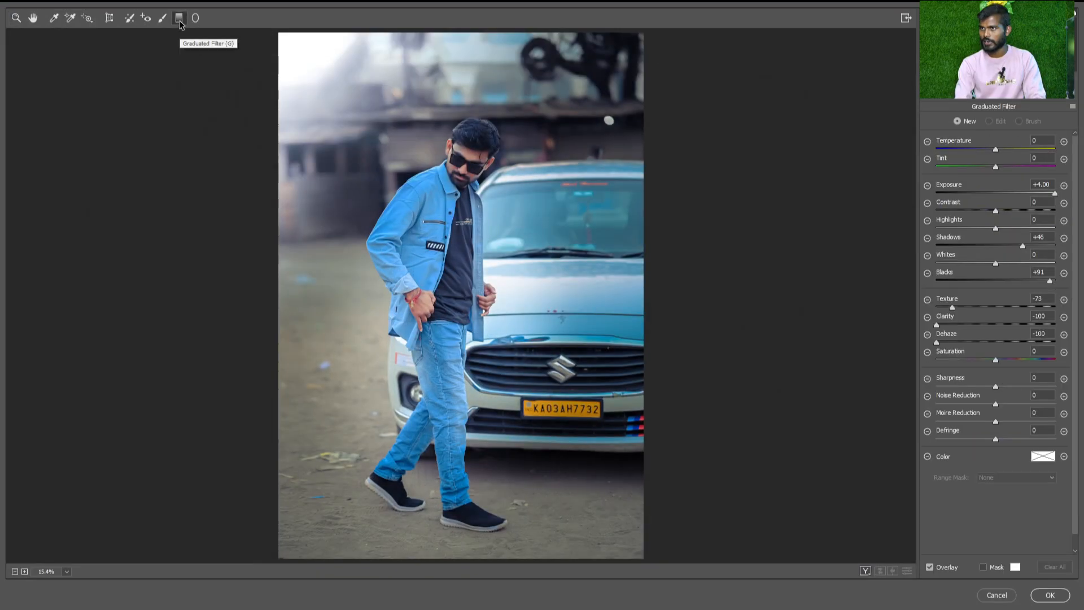
left_click_drag(644, 515, 452, 324)
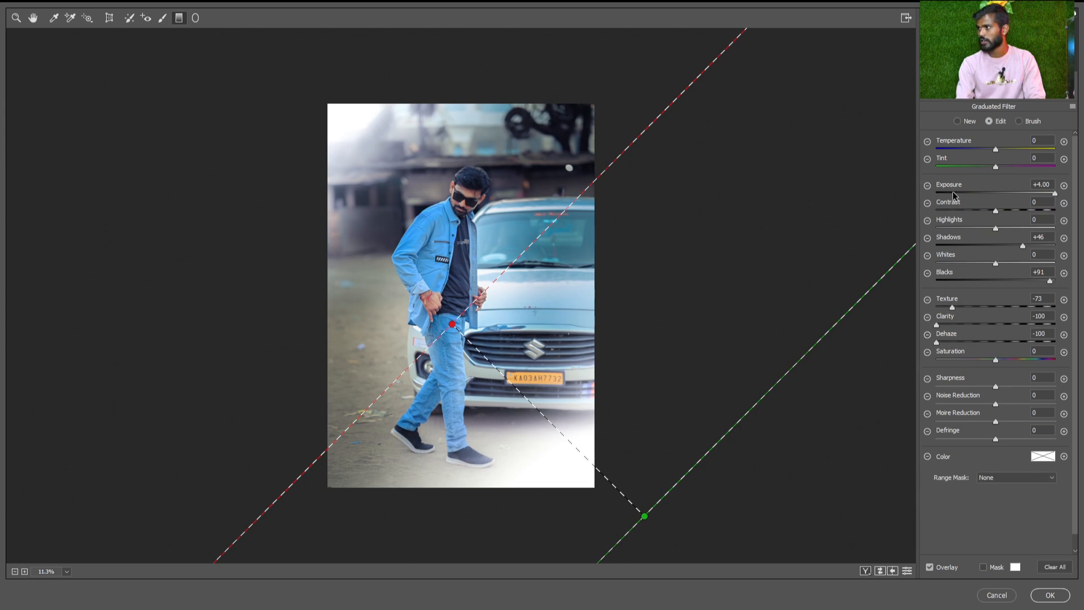
Set the new graduated filter's exposure to -2.35 and reset shadows, blacks, texture, clarity and dehaze to 0
left_click(962, 193)
double_click(1039, 238)
type("0")
double_click(1044, 272)
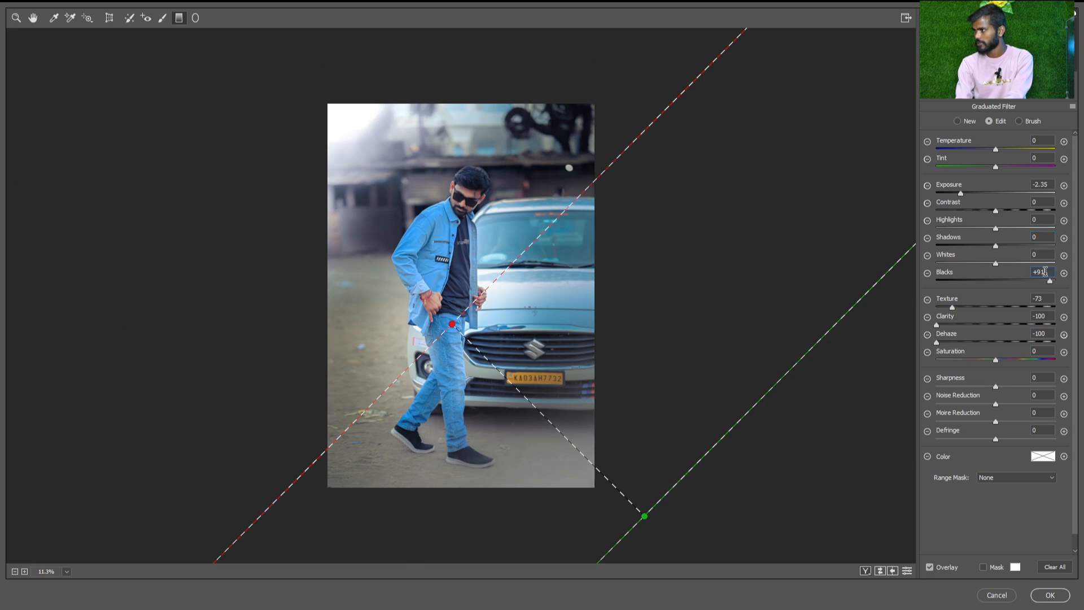
type("0")
double_click(1048, 299)
type("0")
double_click(1048, 317)
type("0")
double_click(1048, 334)
type("0")
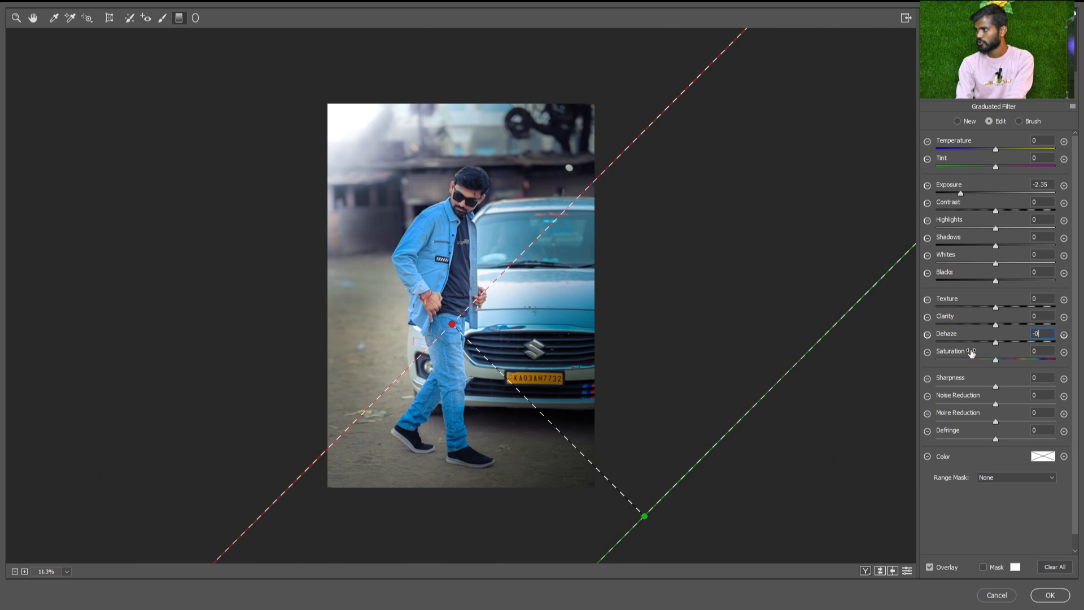
Set the graduated filter's dehaze to +67, blacks to -35 and shadows to +9, move its red end point slightly down, and apply
left_click_drag(996, 342, 1035, 343)
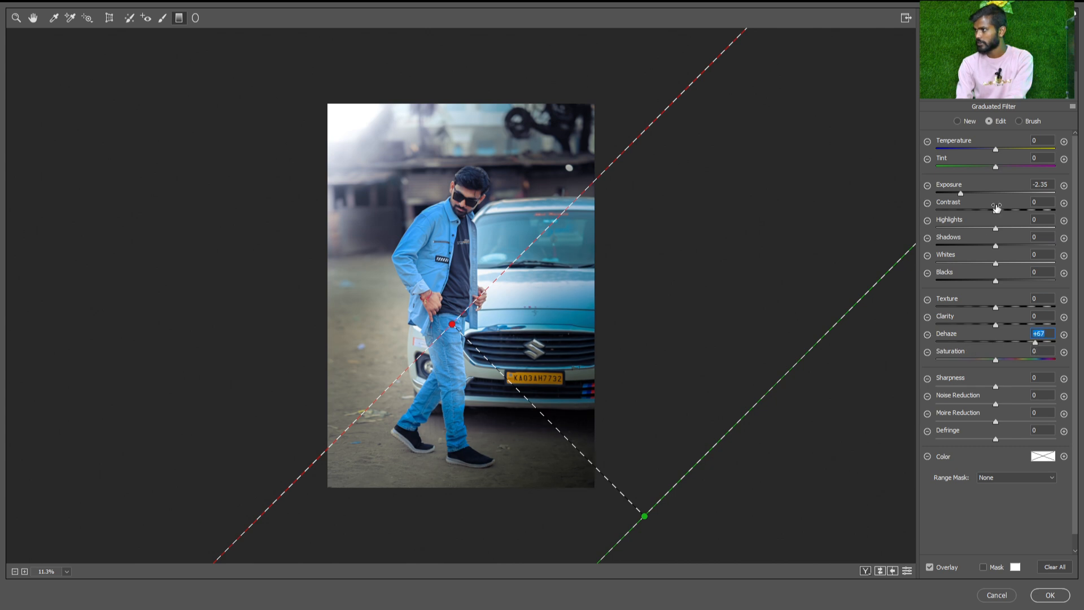
mouse_move(996, 280)
left_mouse_down()
mouse_move(1018, 284)
mouse_move(978, 278)
left_mouse_up()
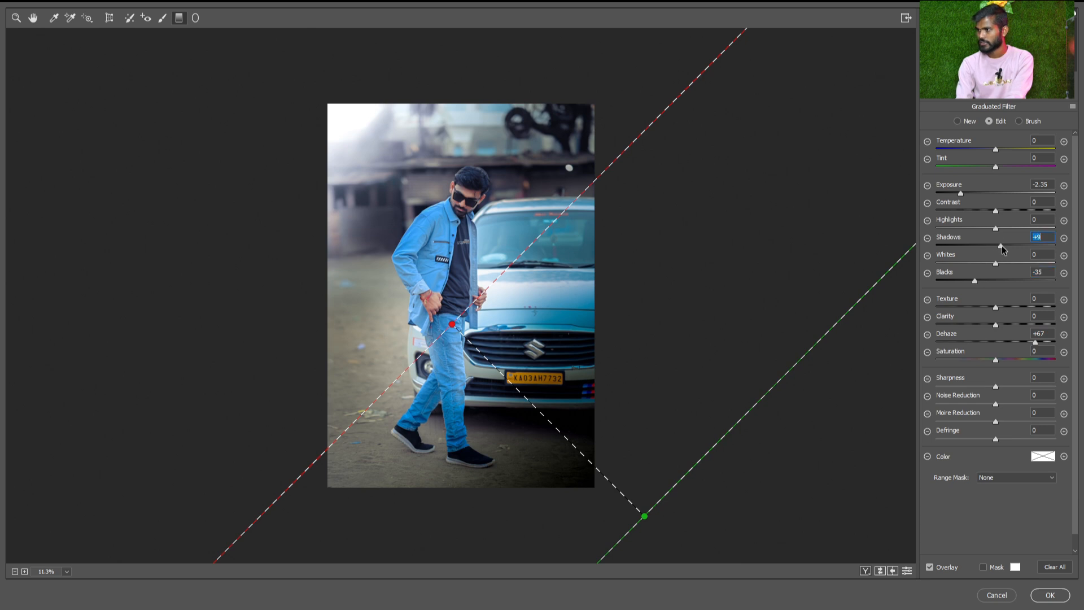
left_click_drag(450, 330, 450, 349)
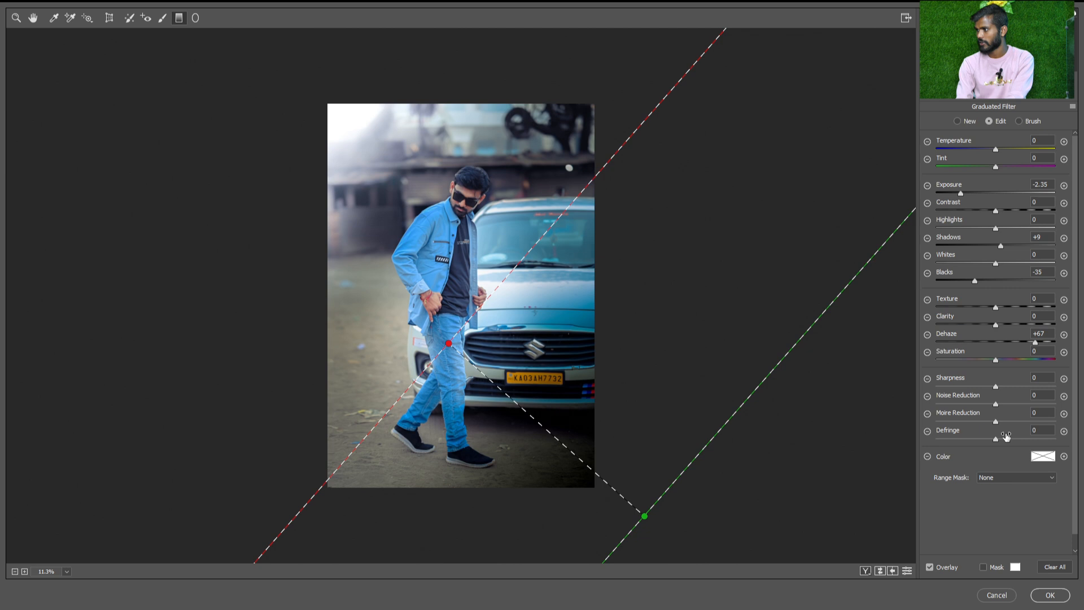
left_click(1050, 596)
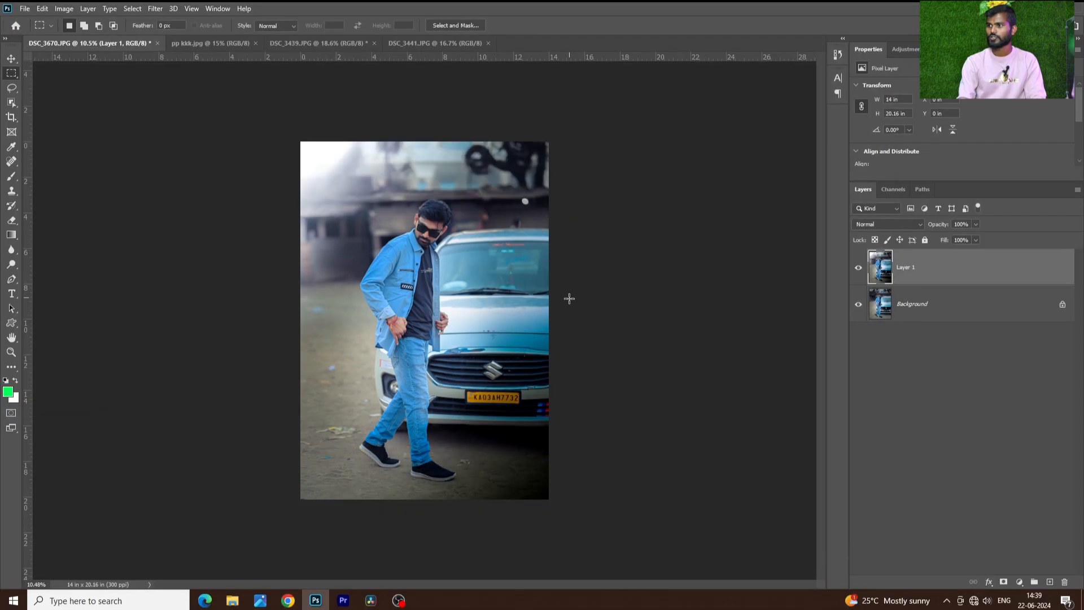
Compare Layer 1 with the original by toggling its visibility, and compare the edit with the reference photo pp kkk.jpg
key("ctrl+0")
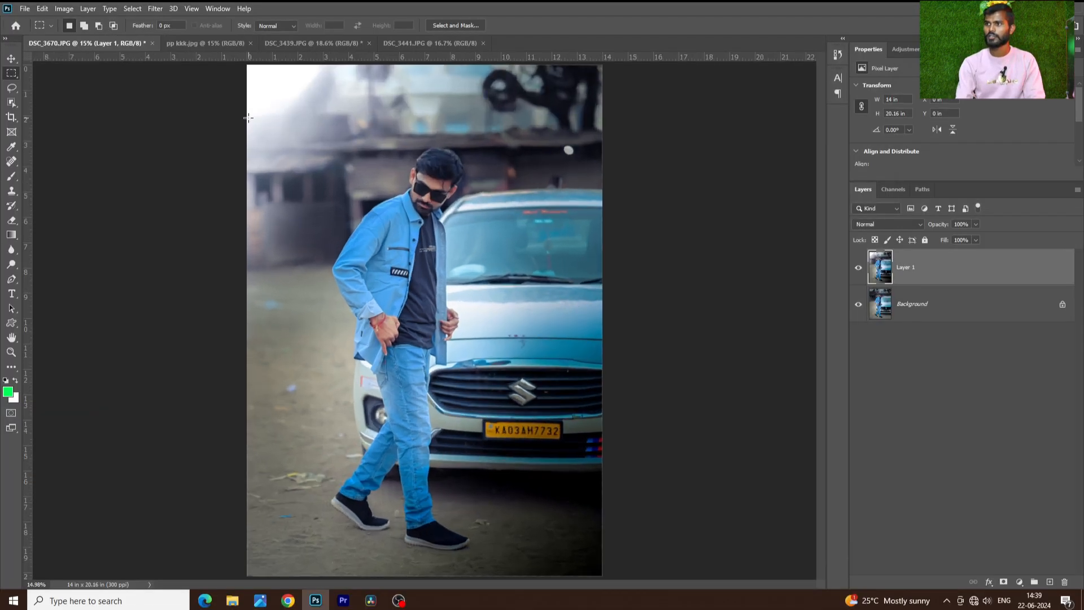
left_click(859, 269)
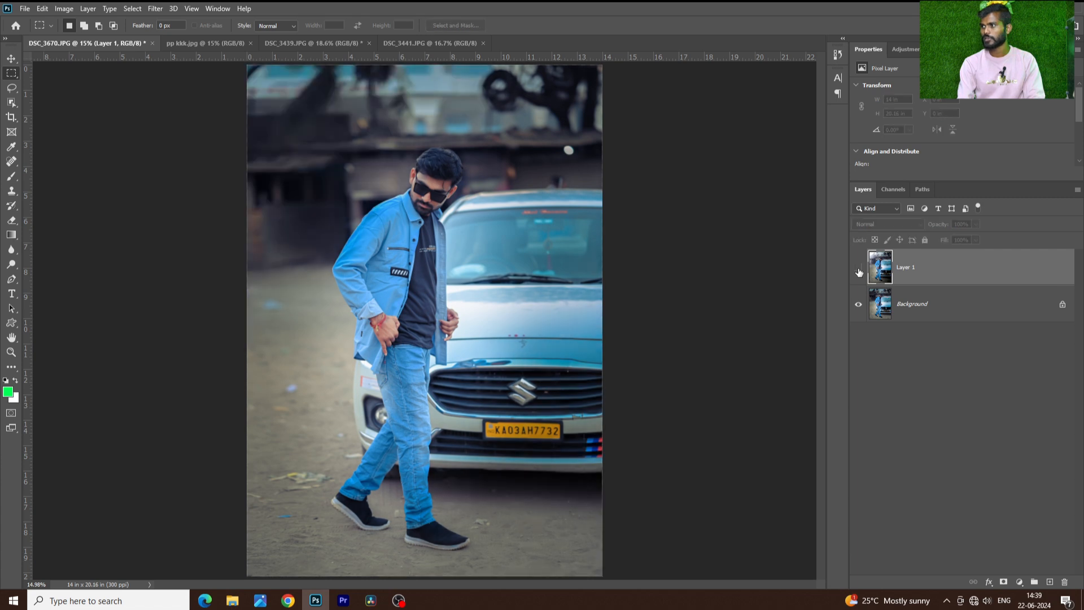
left_click(859, 270)
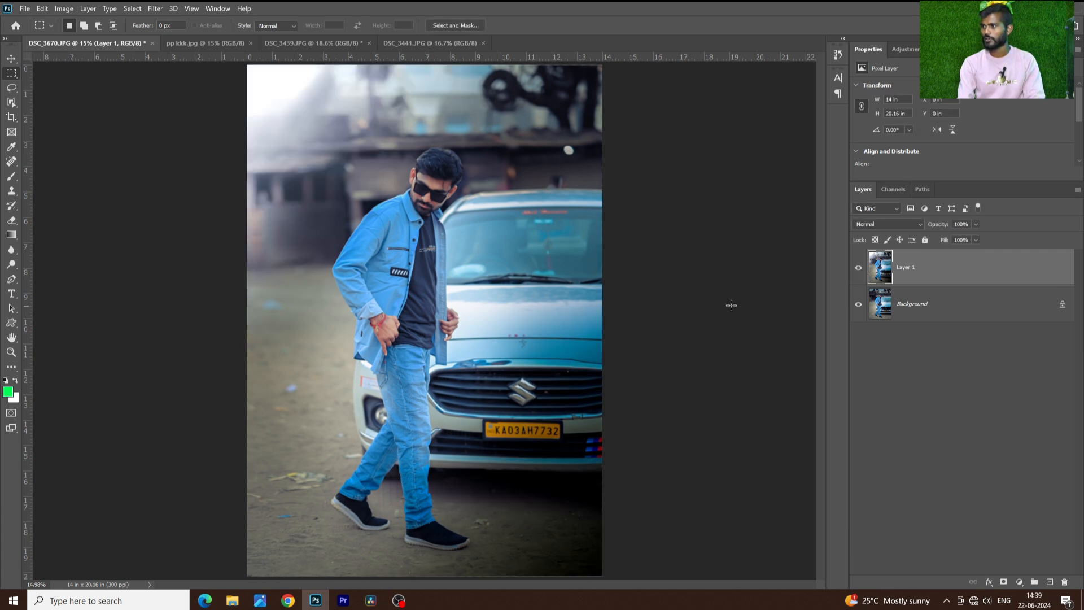
left_click(298, 42)
left_click(218, 45)
key("ctrl+0")
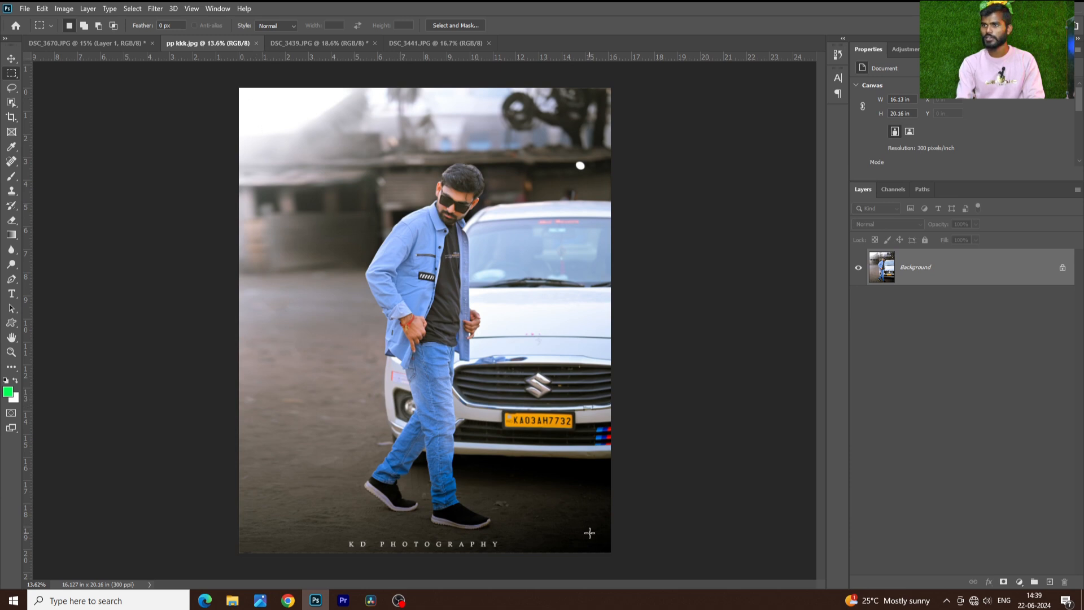
left_click(130, 44)
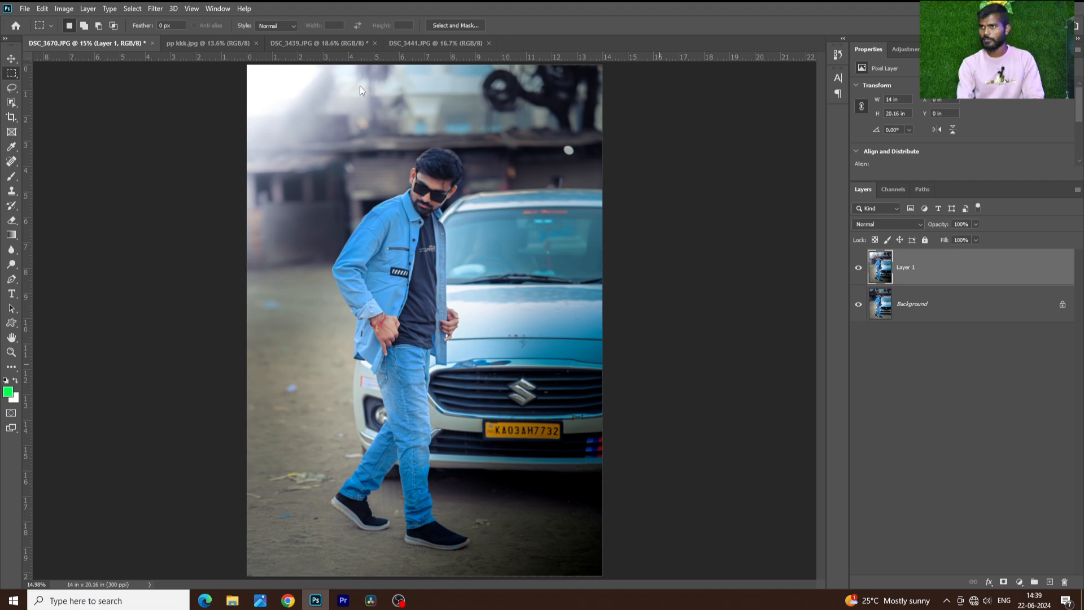
Reopen the Camera Raw Filter on Layer 1 and examine the Graduated Filter and Radial Filter settings
key("ctrl+shift+a")
left_click(187, 19)
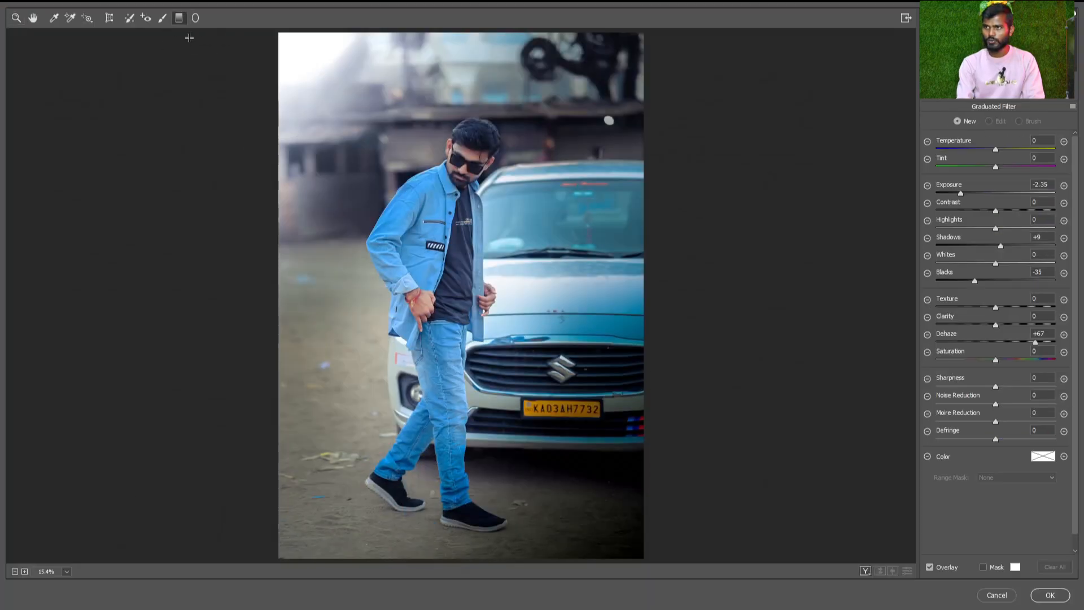
left_click(195, 18)
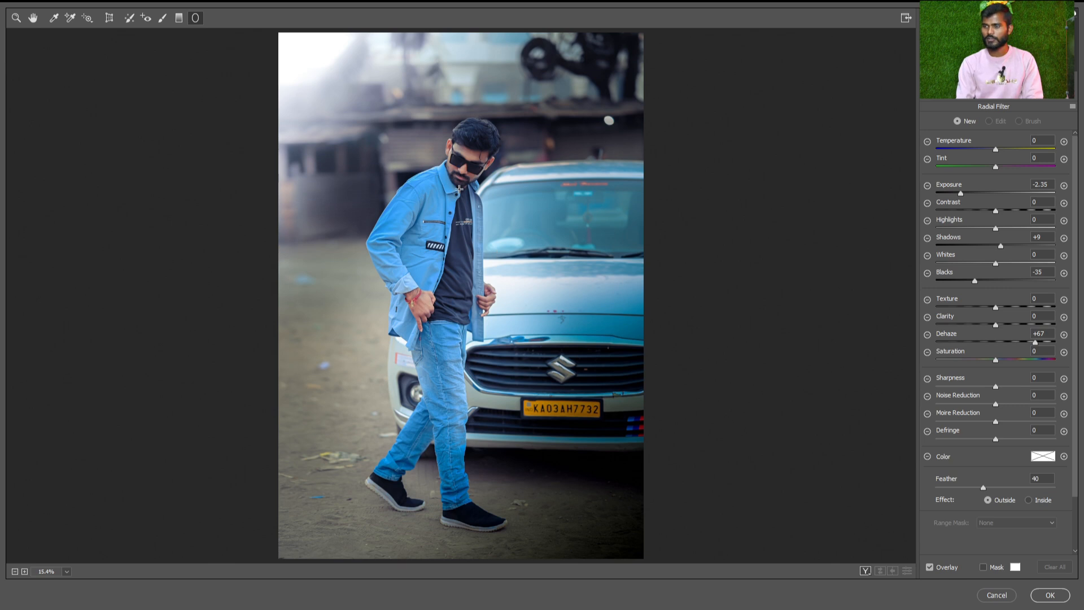
left_click(181, 21)
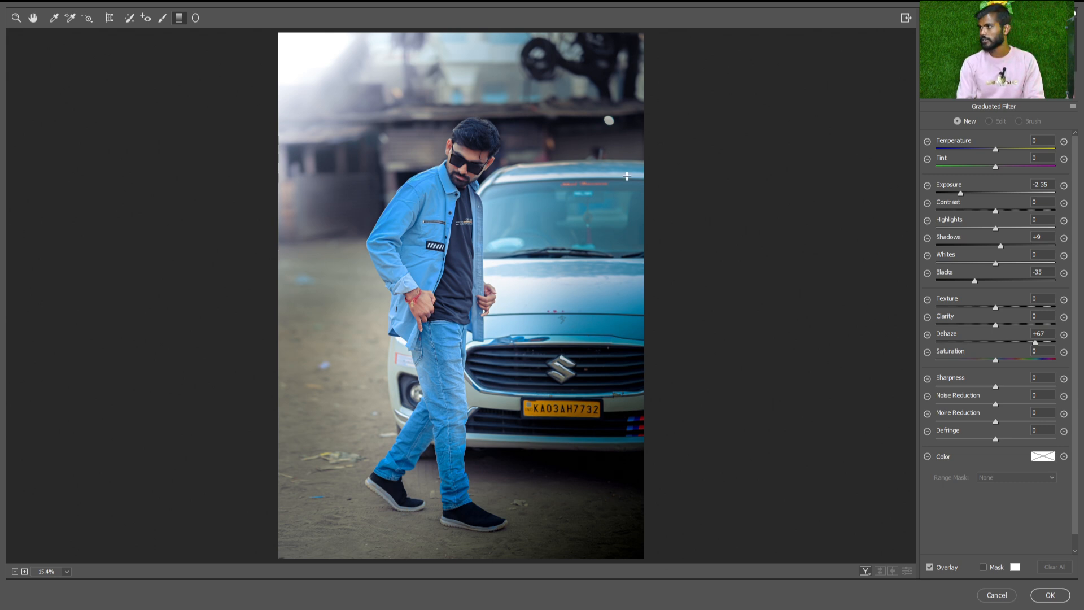
left_click(1049, 595)
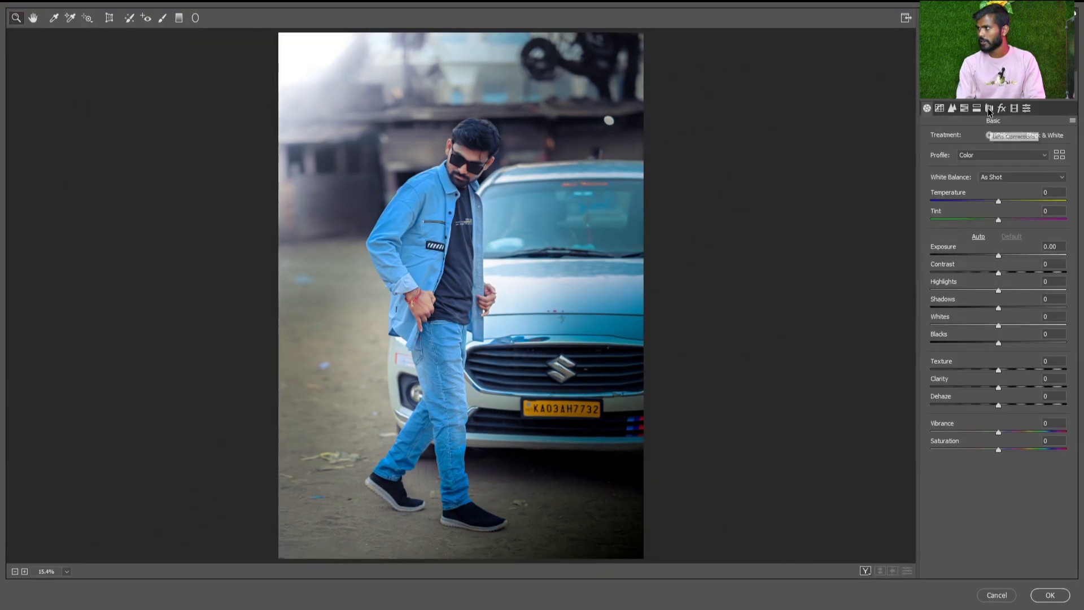
In Camera Raw, split tone the highlights with hue 60 and saturation 30, and the shadows with hue 161 and saturation 15
left_click(990, 108)
left_click(977, 111)
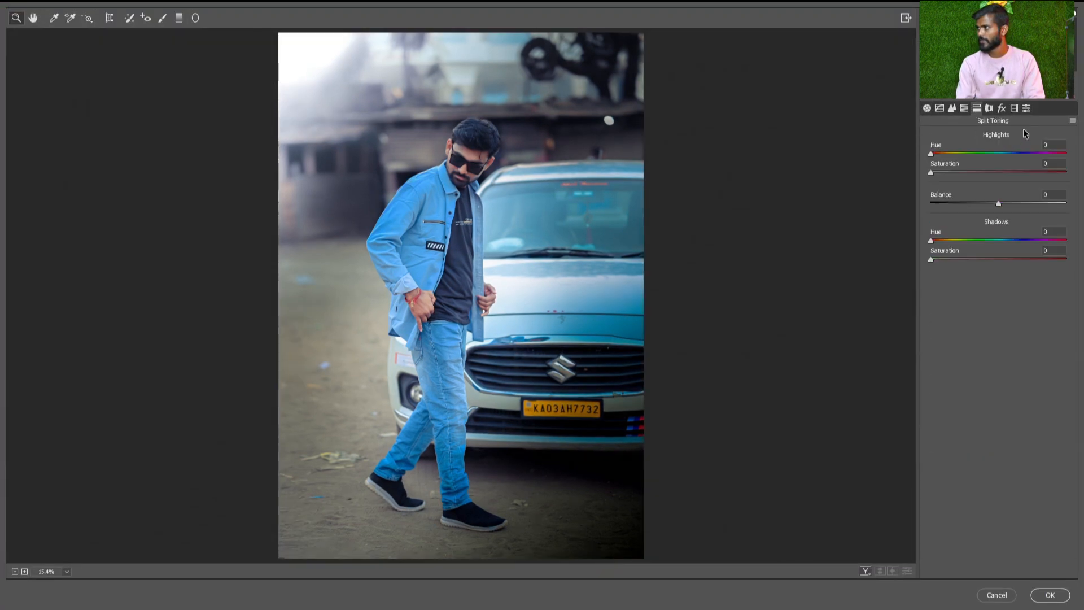
left_click(952, 153)
left_click(971, 172)
left_click(1001, 242)
mouse_move(964, 260)
left_mouse_down()
mouse_move(974, 259)
mouse_move(960, 260)
left_mouse_up()
left_click_drag(1032, 240, 951, 259)
Set the calibration's Blue Primary saturation to +16
left_click(1014, 108)
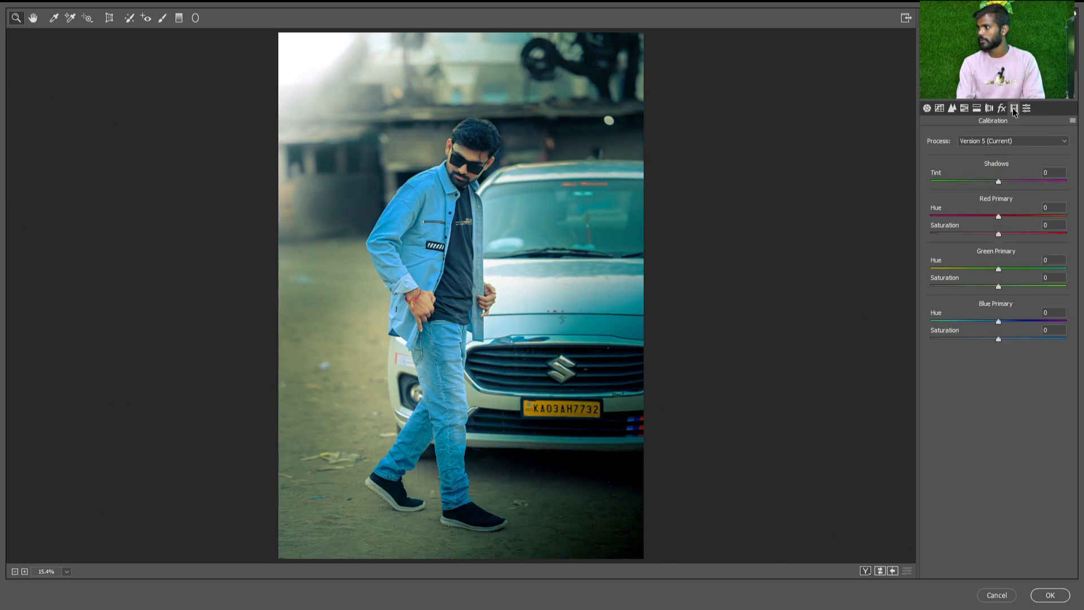
mouse_move(1012, 340)
left_mouse_down()
mouse_move(1024, 341)
mouse_move(1009, 341)
left_mouse_up()
scroll(542, 258, "up", 8)
left_click_drag(316, 232, 429, 294)
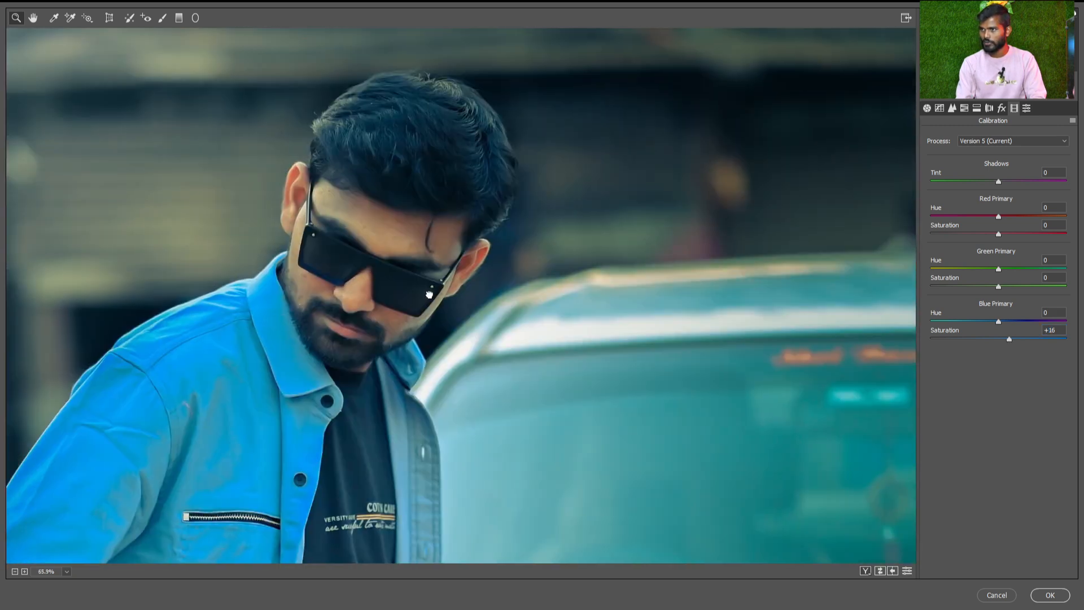
In the HSL adjustments, set reds saturation to -18 and oranges to -29, raise yellows saturation slightly, and brighten the oranges luminance
left_click(964, 108)
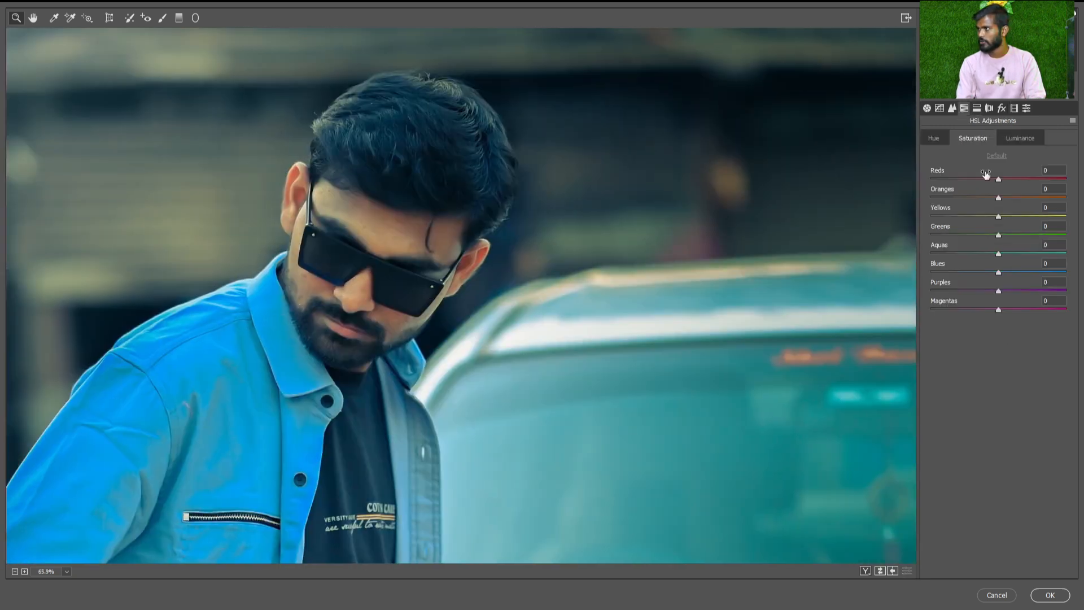
left_click(1021, 138)
mouse_move(999, 179)
left_mouse_down()
mouse_move(1018, 179)
mouse_move(978, 198)
mouse_move(986, 180)
left_mouse_up()
left_click(1021, 197)
left_click(973, 138)
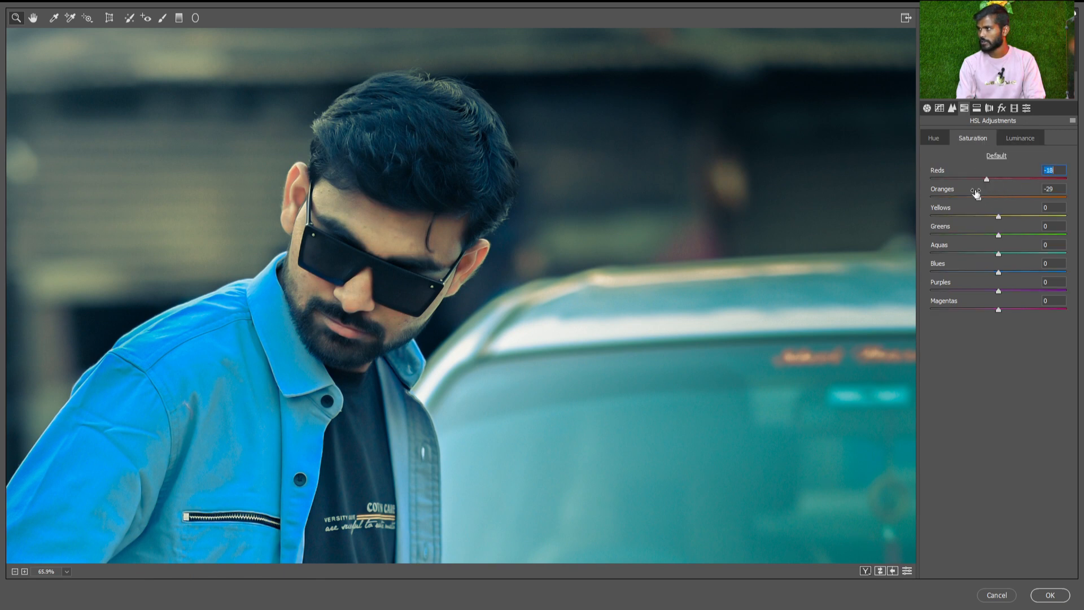
left_click_drag(998, 216, 1008, 217)
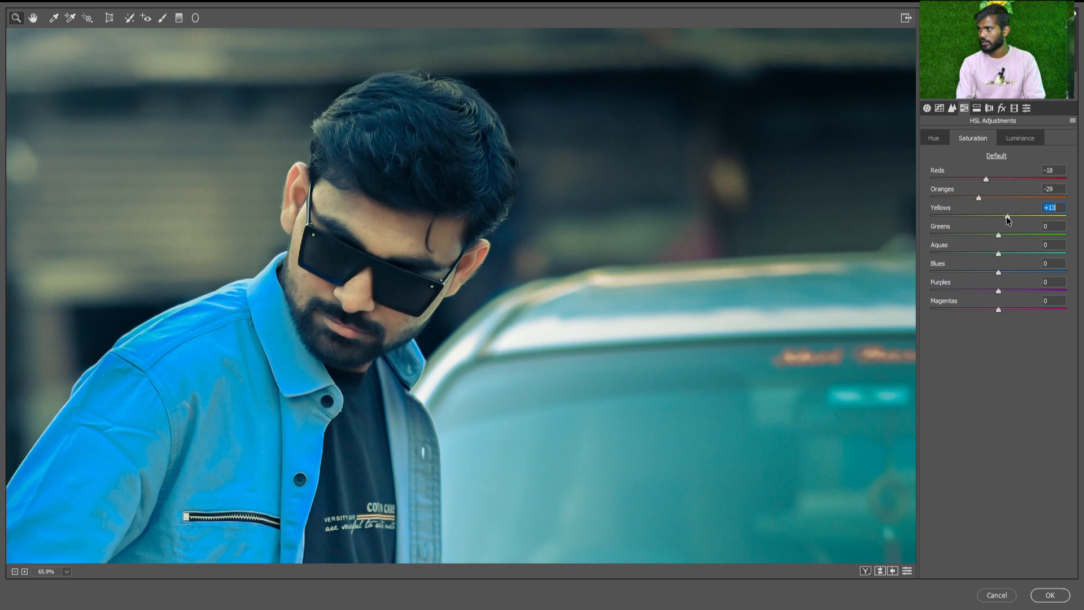
Review the calibration and split toning settings on the whole photo, and apply the Camera Raw edit
left_click(1014, 108)
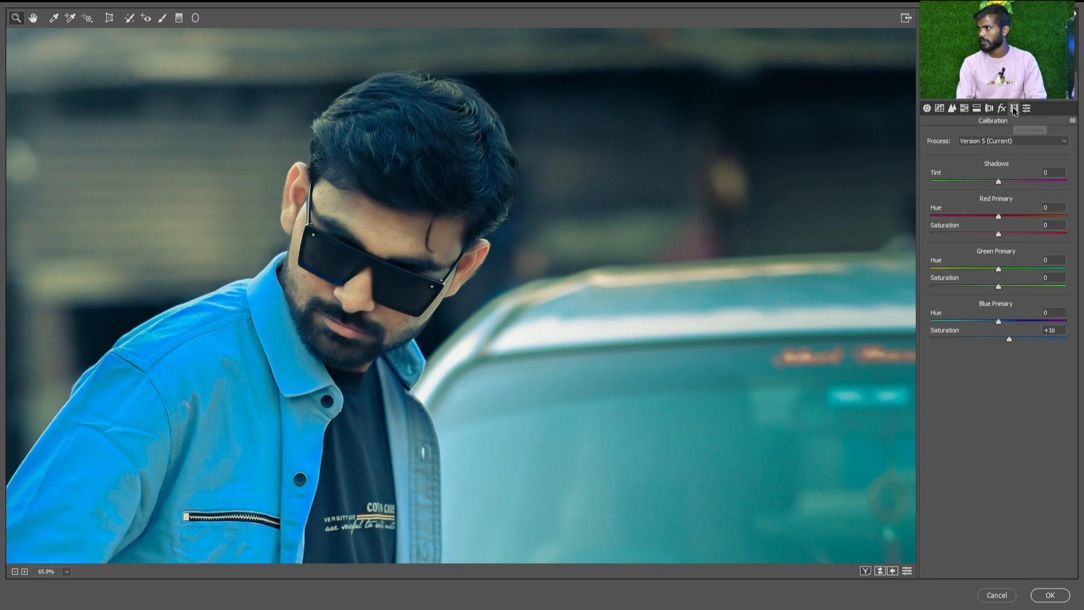
left_click(977, 109)
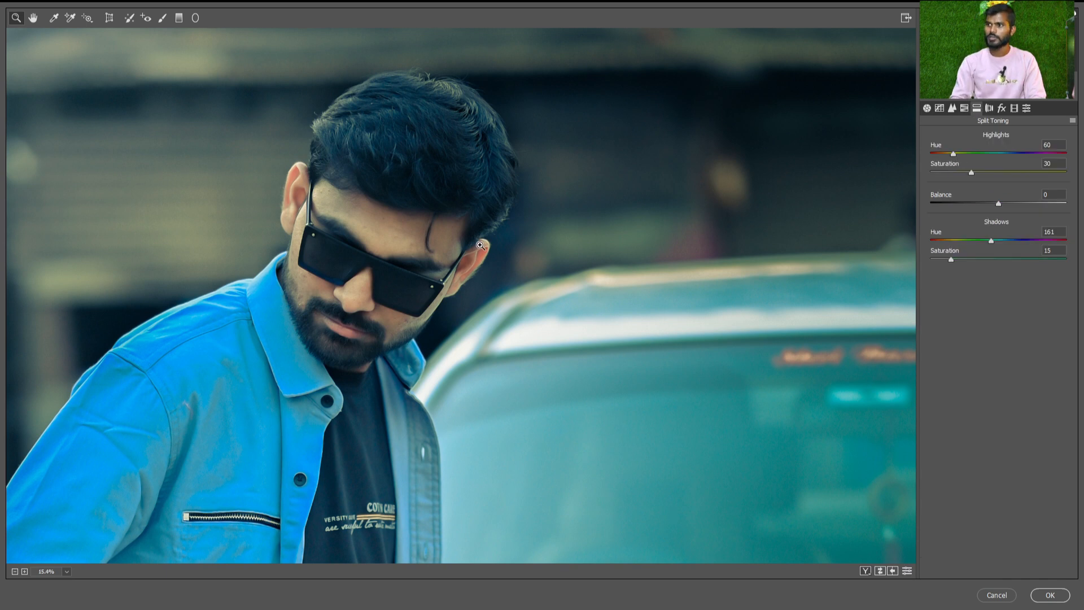
key("ctrl+0")
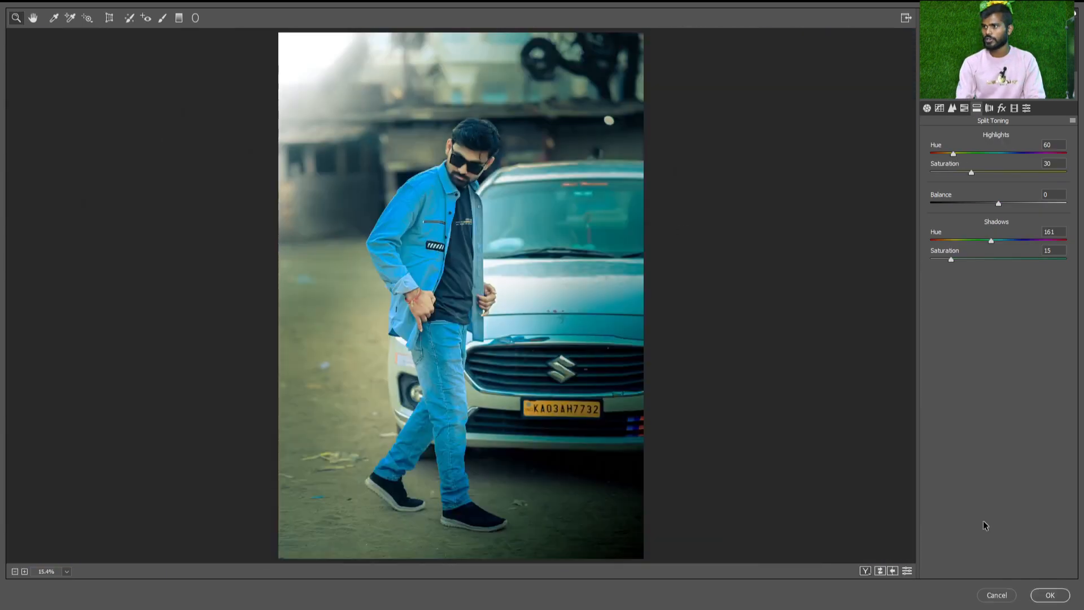
left_click(1050, 595)
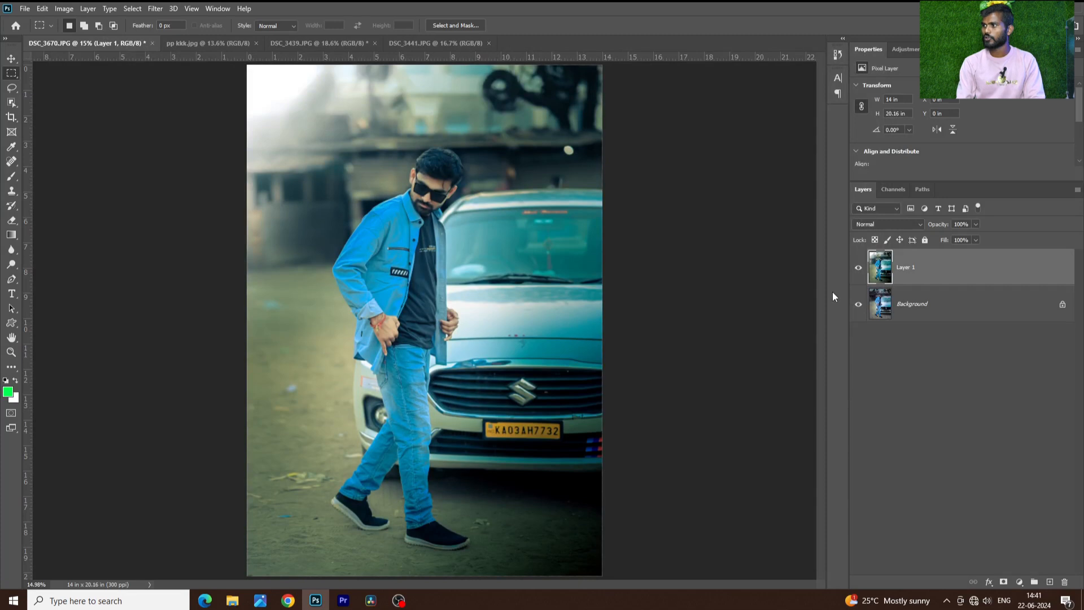
Toggle Layer 1's visibility to compare the edit with the original, and look through pp kkk.jpg, DSC_3439.JPG and DSC_3441.JPG
left_click(864, 271)
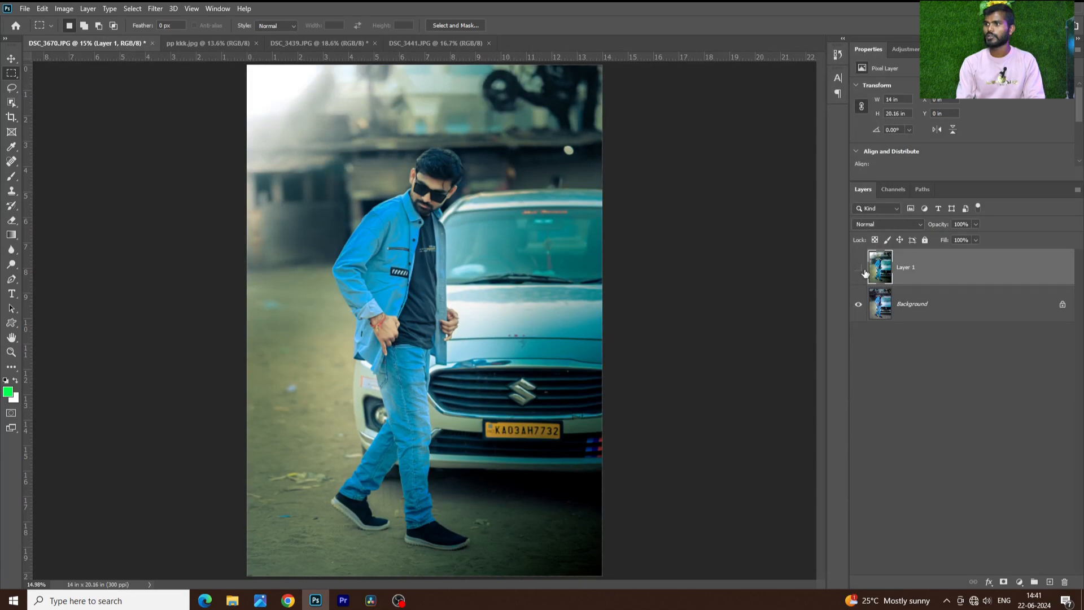
left_click(859, 268)
left_click(859, 268)
left_click(859, 267)
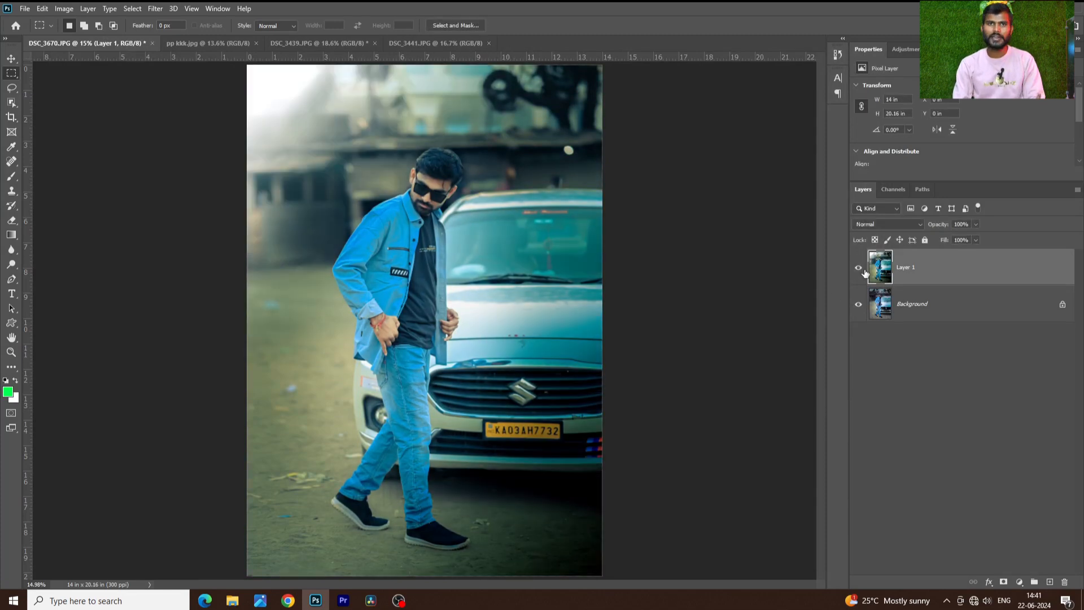
left_click(239, 46)
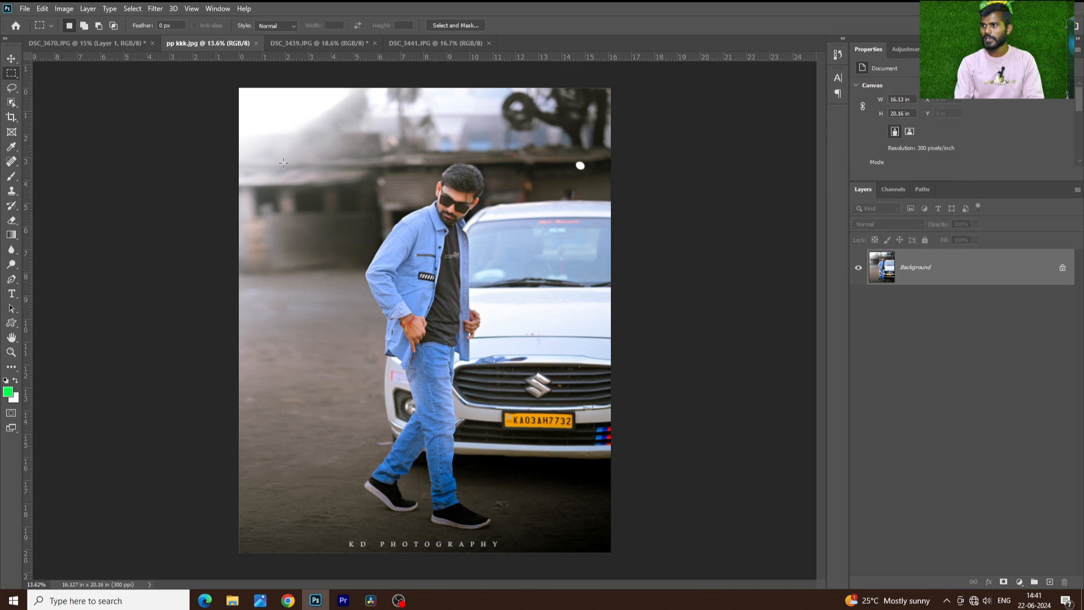
left_click(316, 43)
left_click(432, 44)
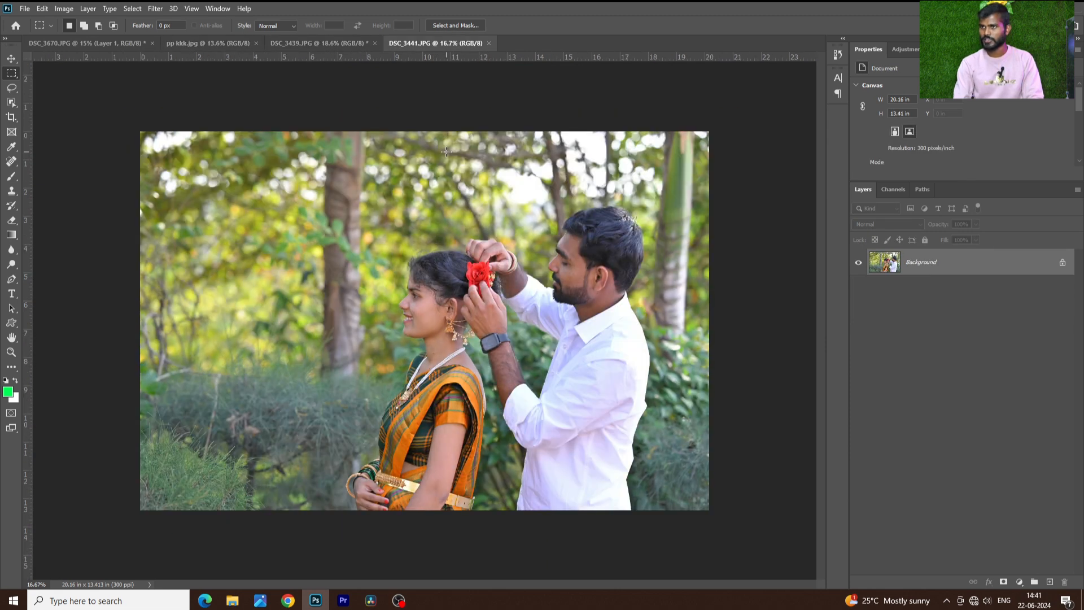
Open DSC_9234 and DSC_9234 copy 1 from the Colour Practic folder, and compare the original photo with the edited copy
left_click(25, 9)
left_click(35, 29)
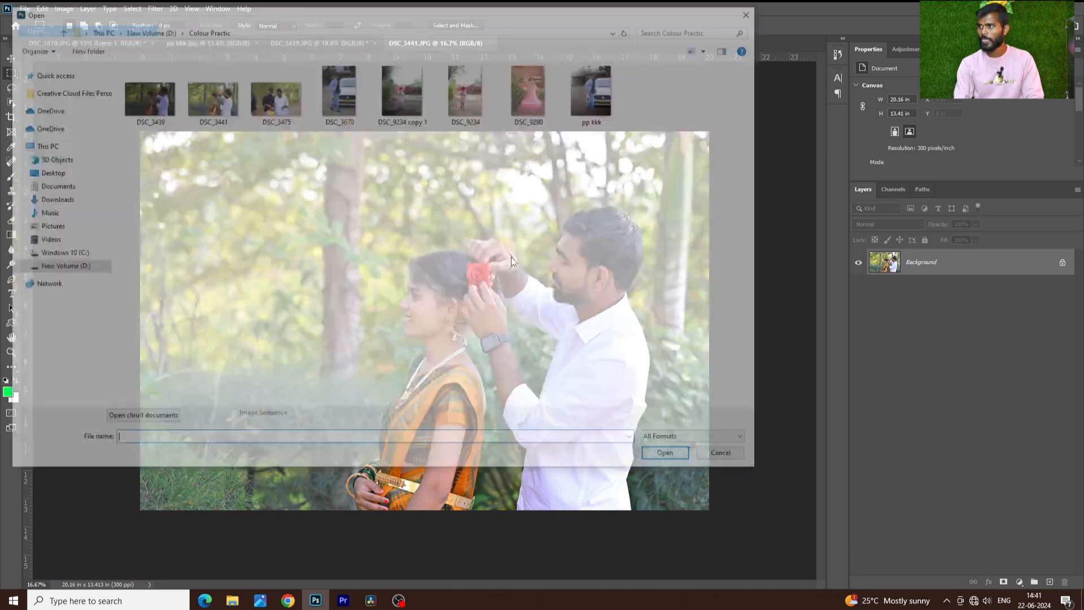
left_click(467, 90)
left_click(402, 91, "ctrl")
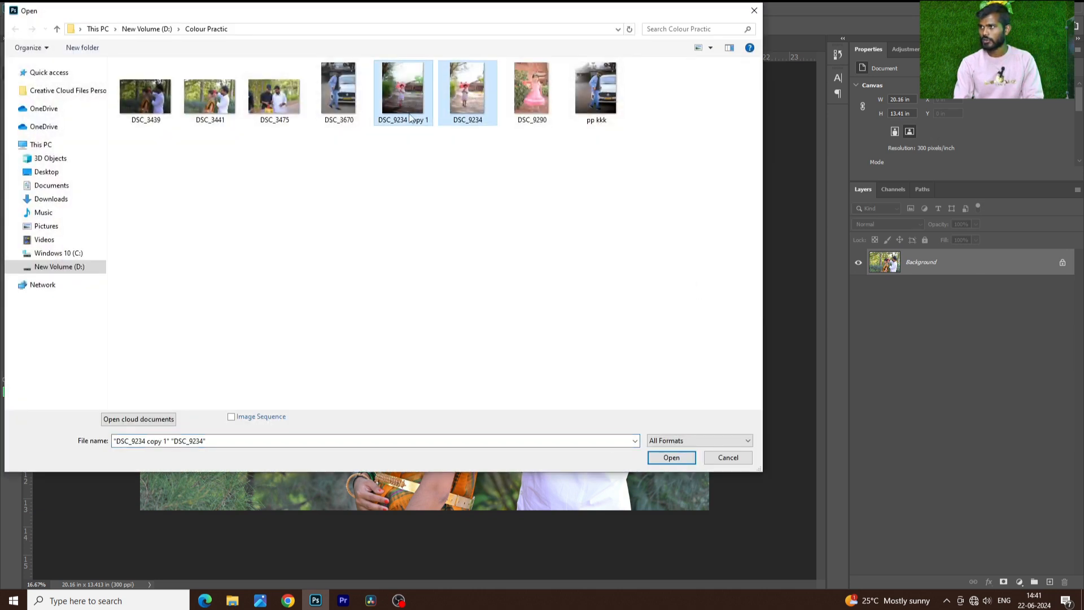
left_click(680, 460)
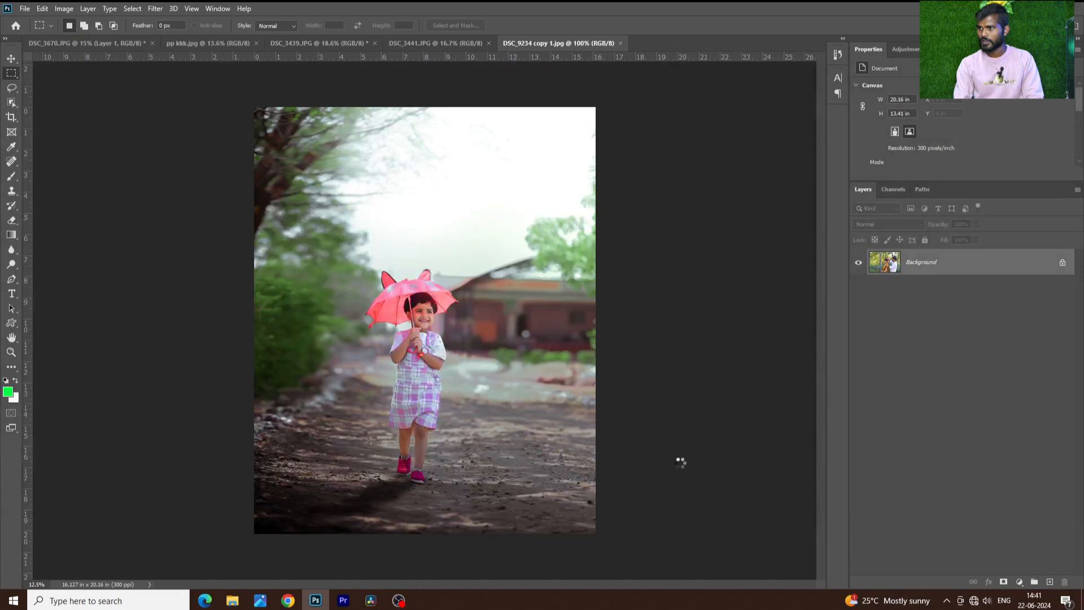
left_click(594, 43)
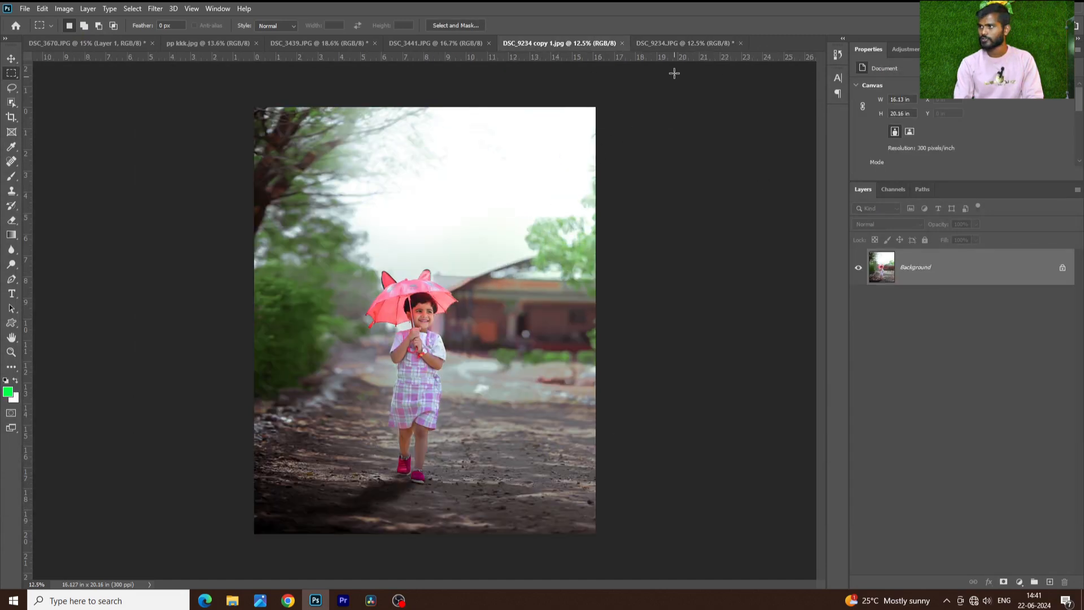
left_click(673, 44)
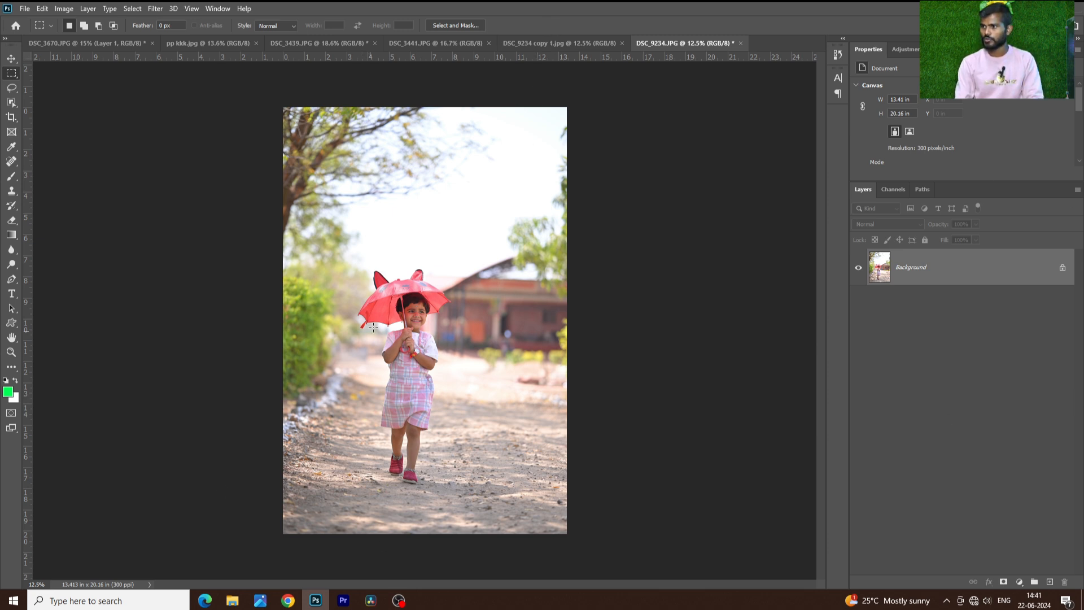
Look through the open child and couple photos, and compare DSC_3439.JPG before and after its edit by undoing and restoring it
scroll(395, 308, "up", 4)
scroll(394, 301, "down", 6)
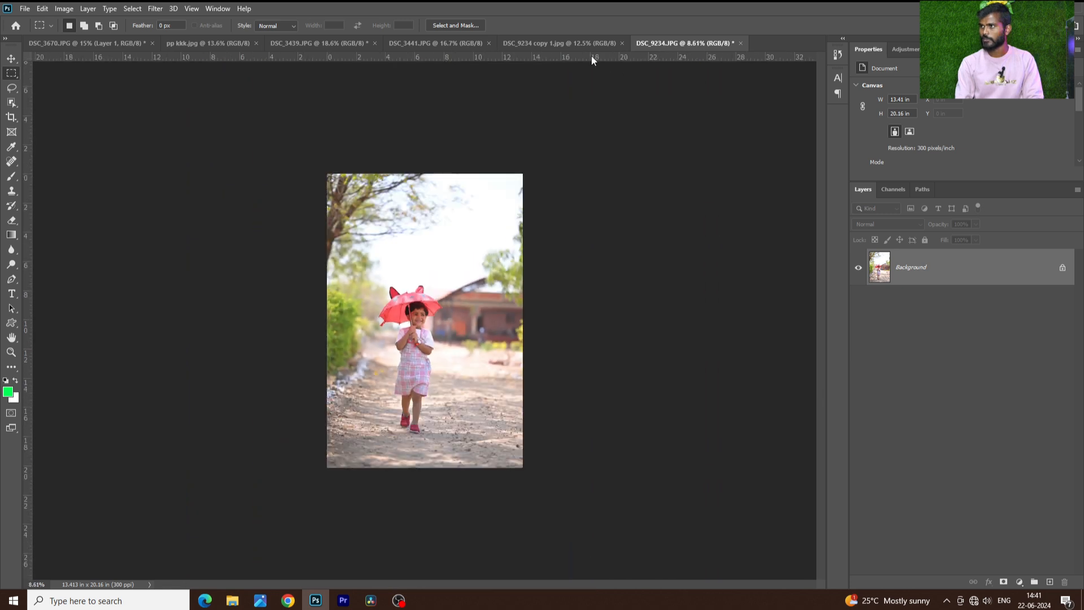
left_click(587, 45)
left_click(439, 44)
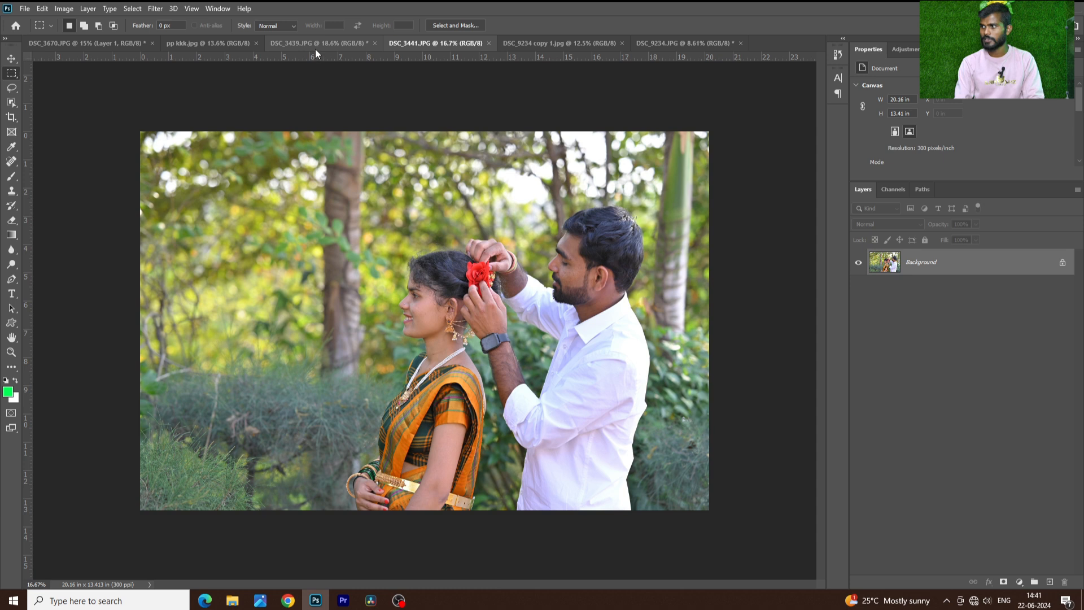
left_click(342, 45)
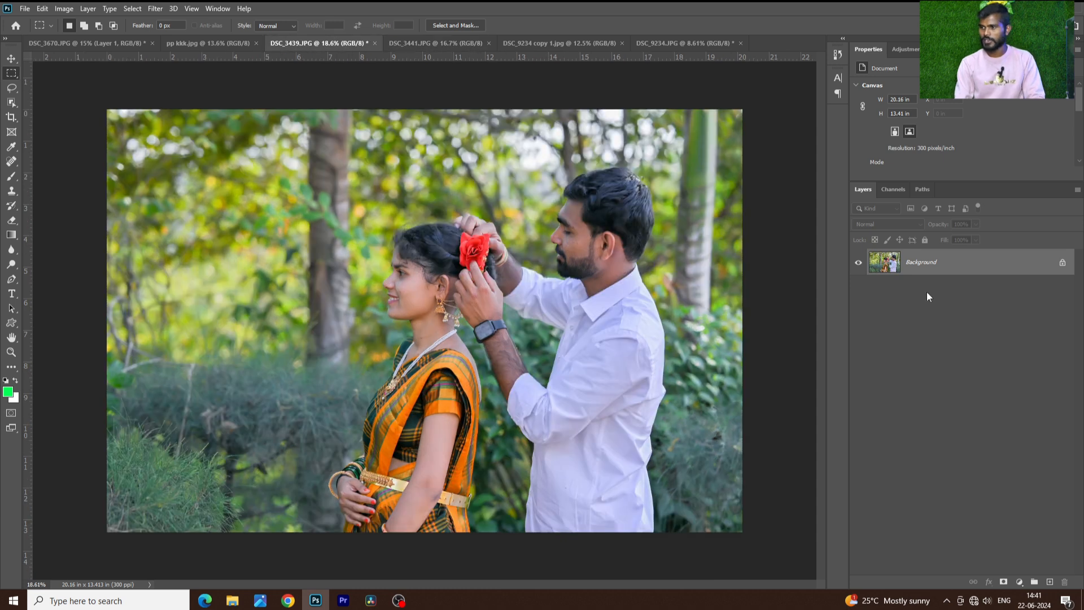
key("ctrl+z")
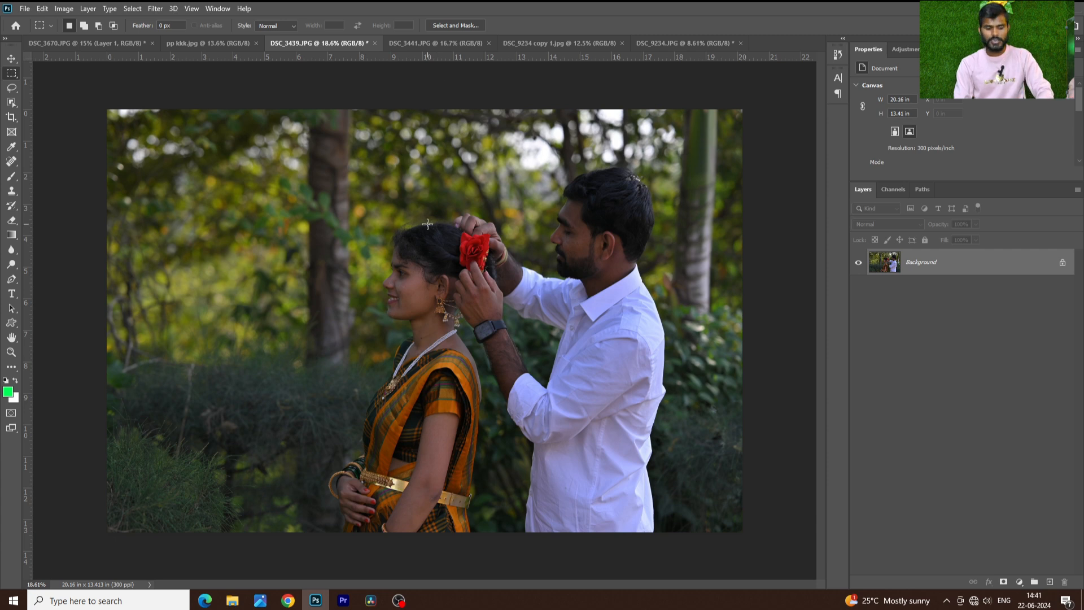
left_click(42, 8)
left_click(51, 31)
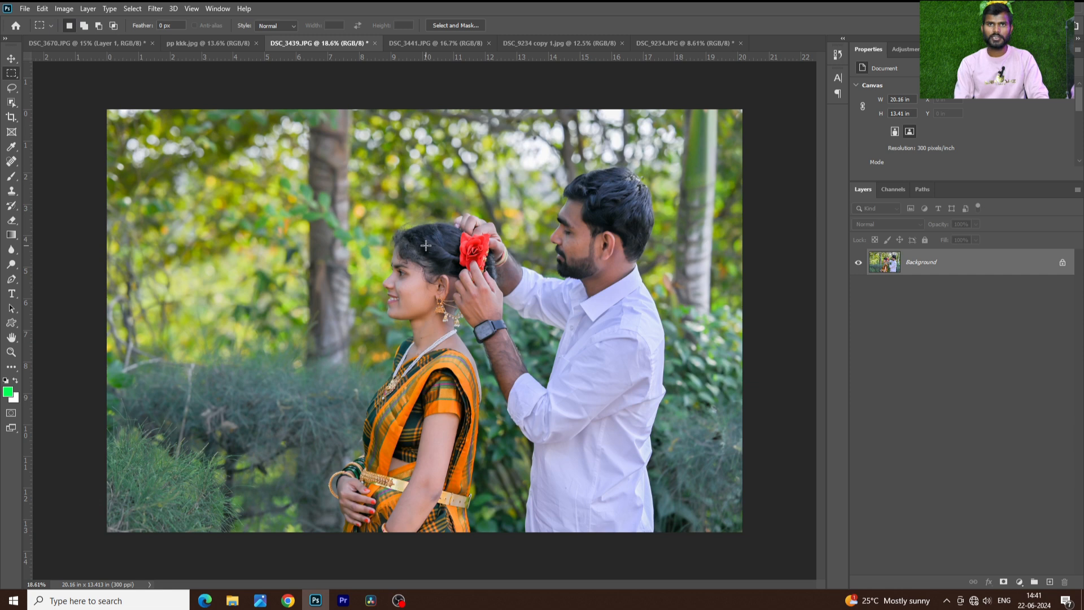
Merge Layer 1 of DSC_3670.JPG down into the Background layer
left_click(68, 43)
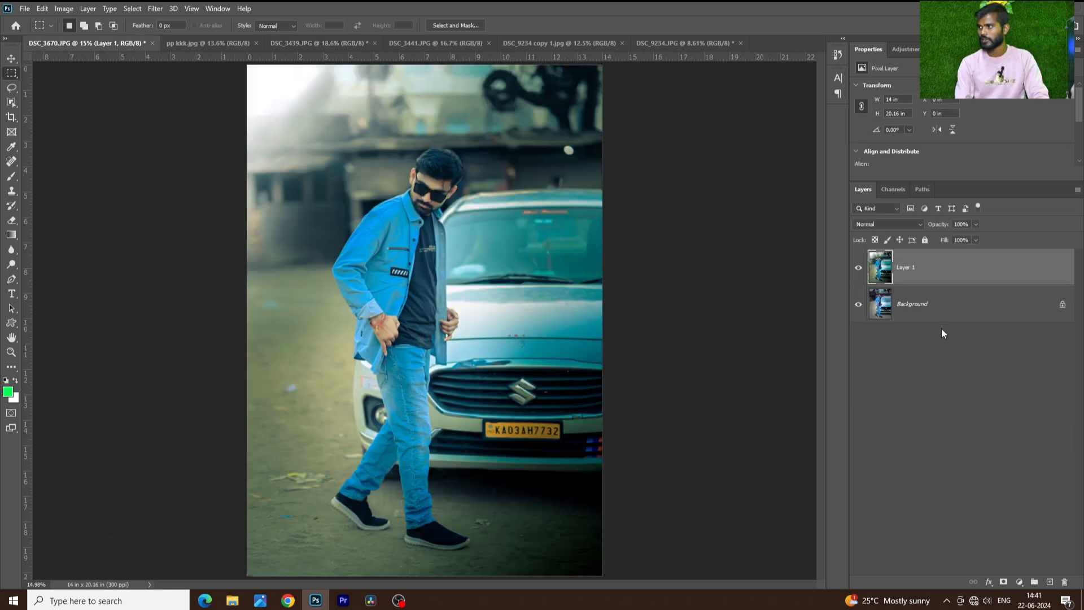
left_click(929, 309)
left_click(929, 281)
key("ctrl+e")
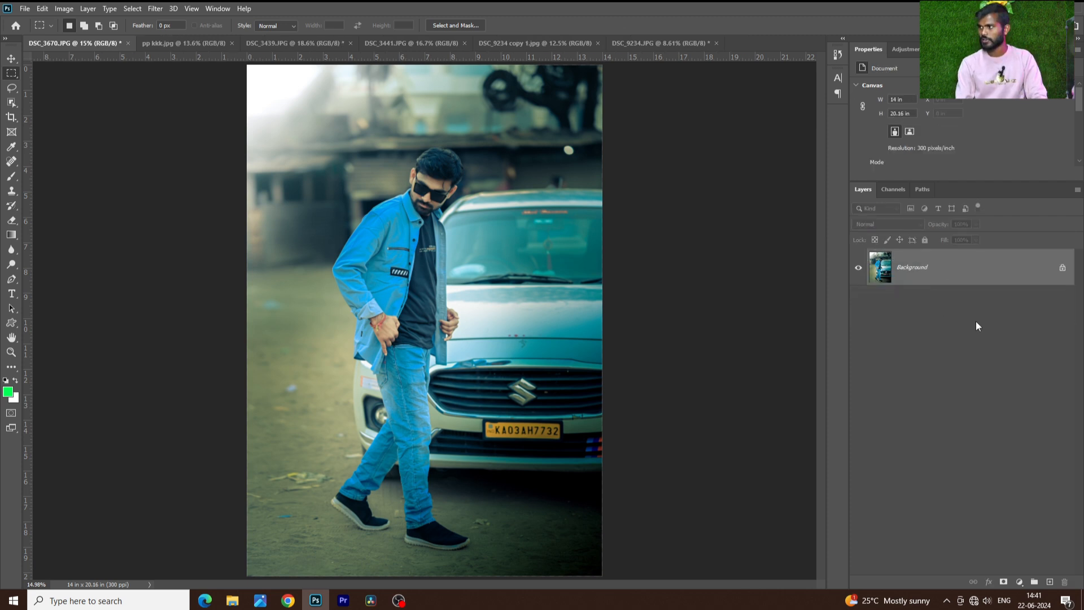
Try to open the original DSC_3670 from the Colour Practic folder while the edited version is still open
left_click(25, 8)
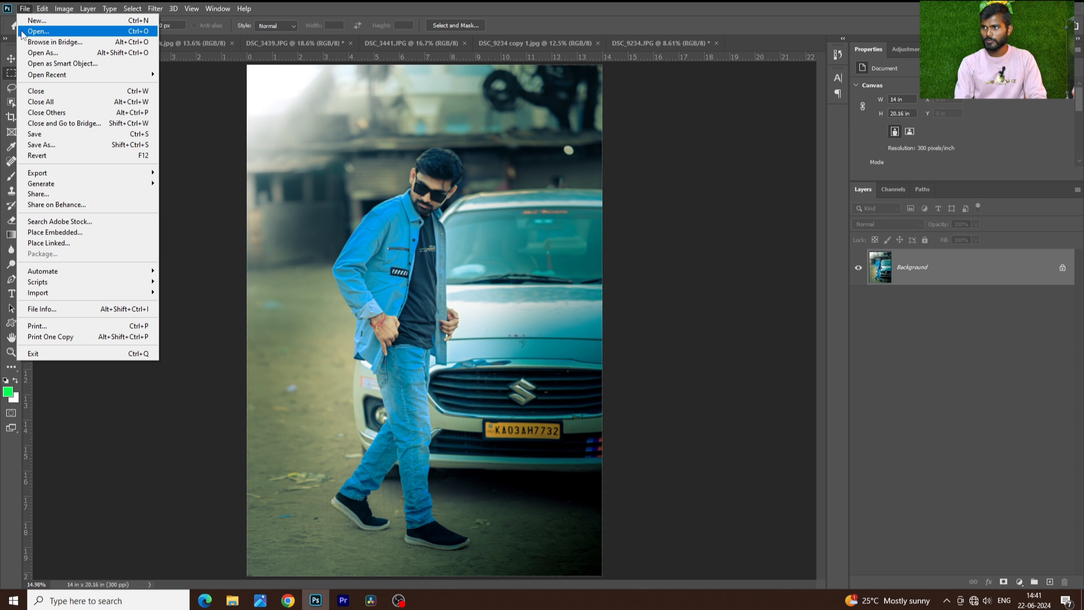
left_click(26, 29)
double_click(325, 108)
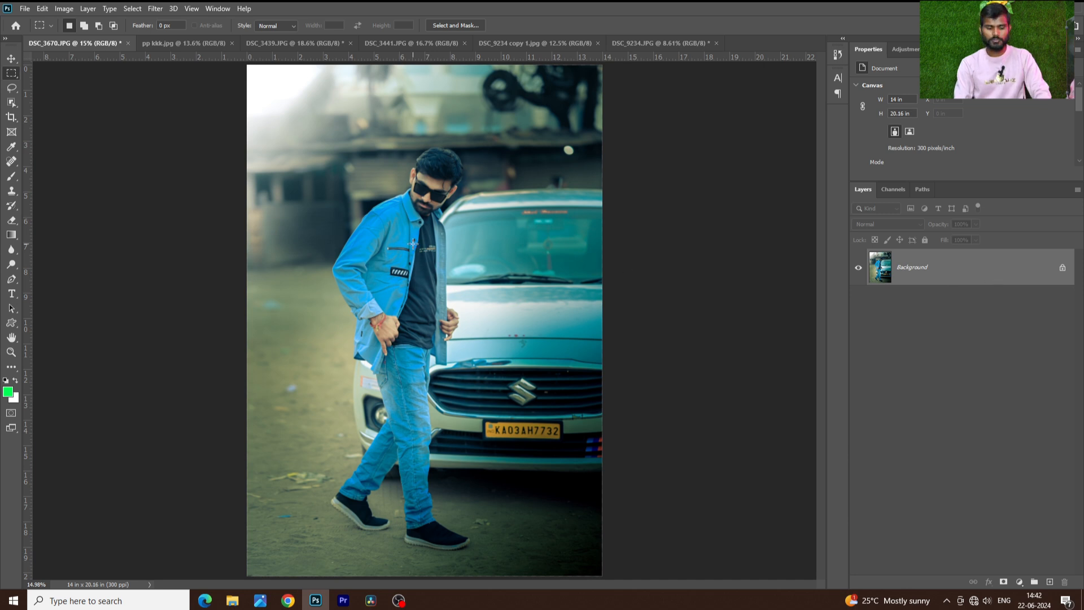
key("ctrl+shift+s")
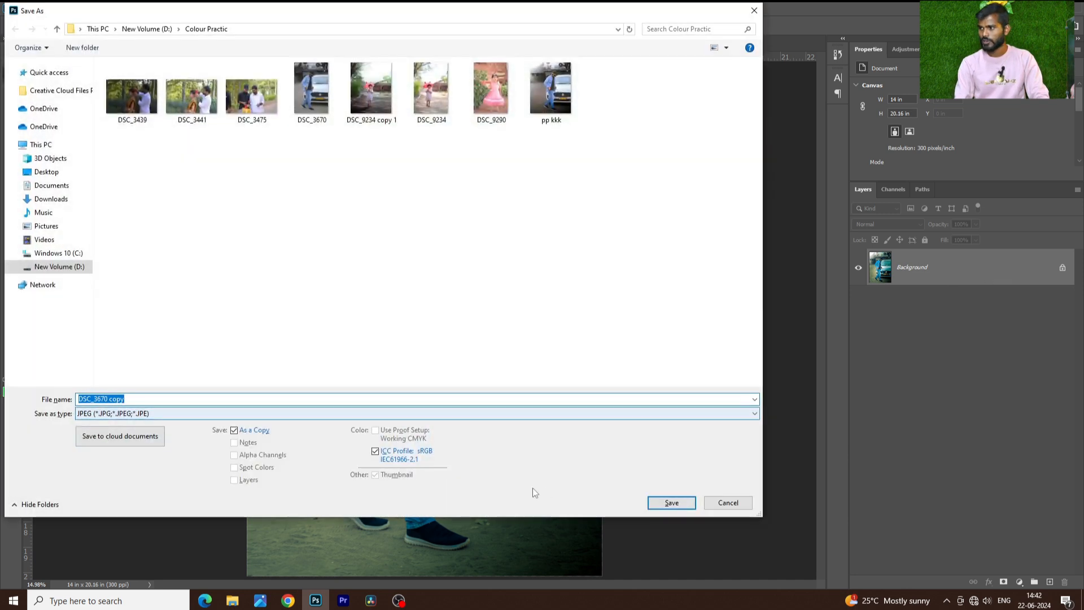
left_click(662, 510)
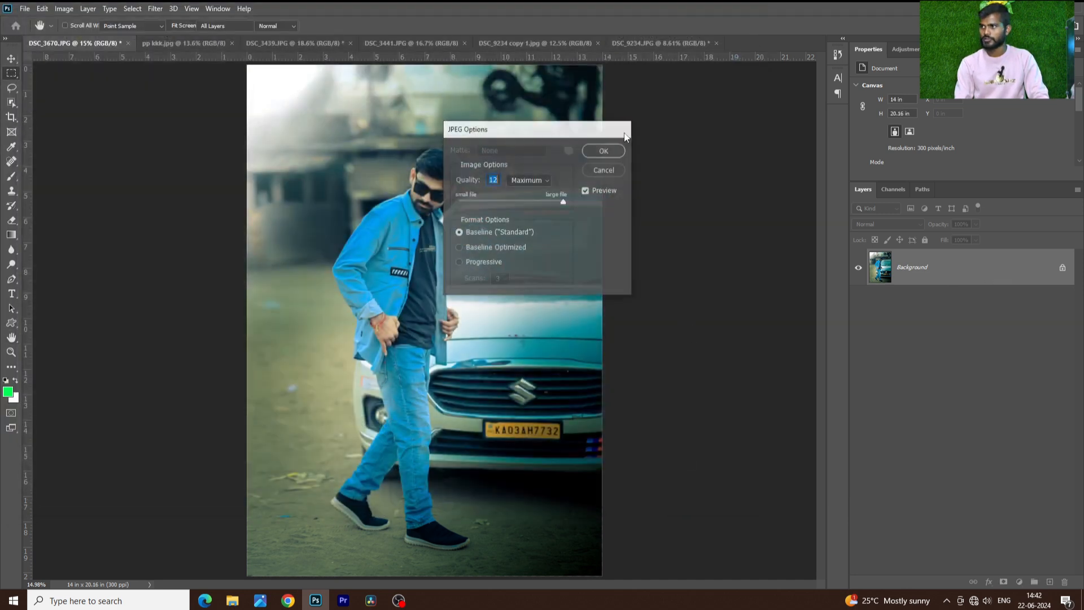
left_click(601, 148)
Save the merged photo as a JPEG copy named KD in the Colour Practic folder at maximum quality 12
key("ctrl+shift+s")
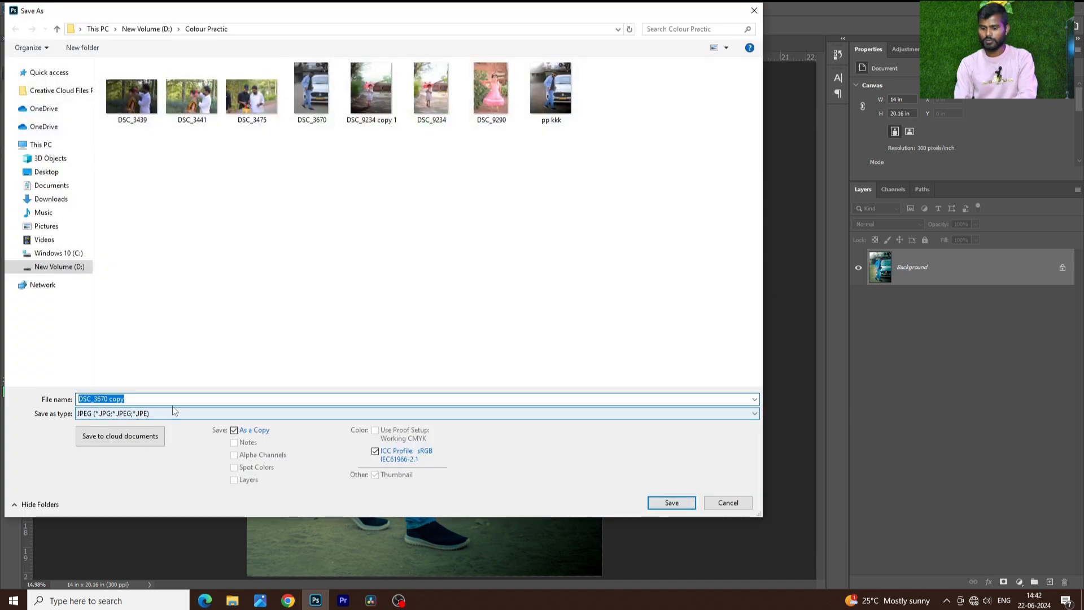
key("BackSpace")
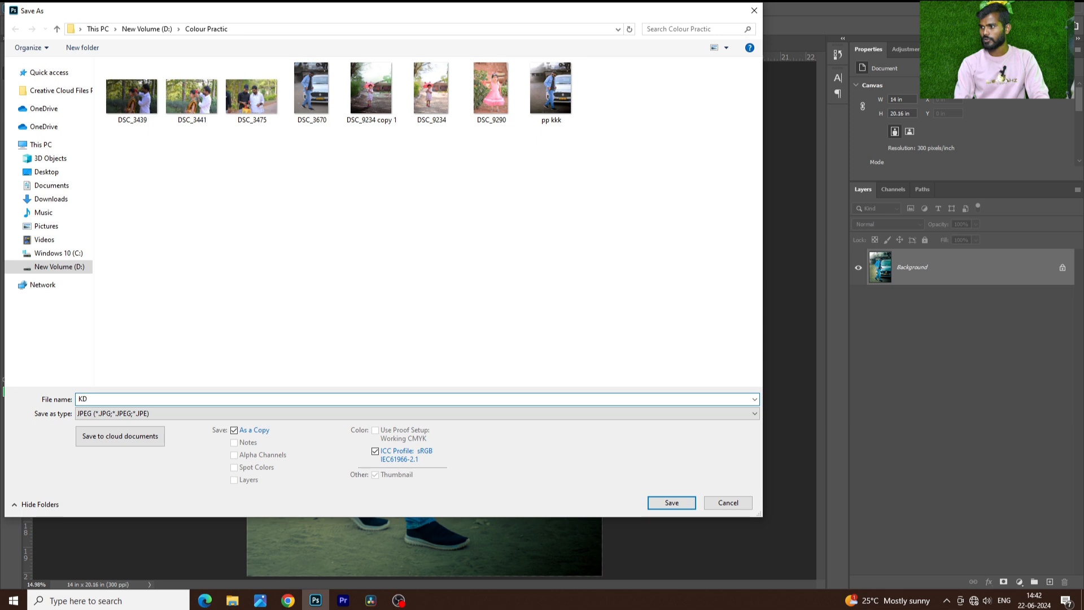
left_click(665, 503)
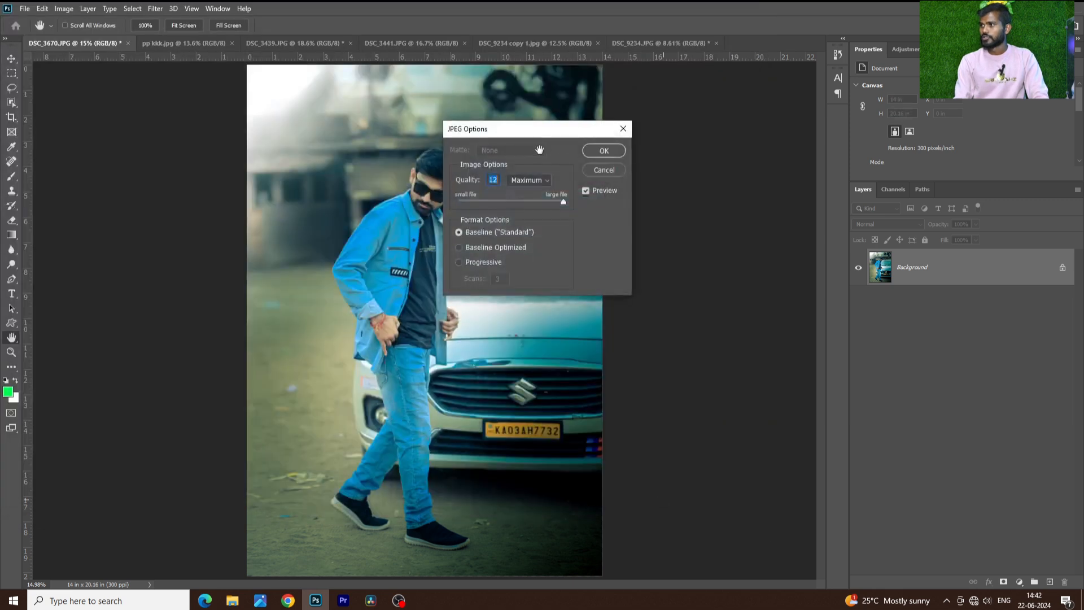
left_click(600, 152)
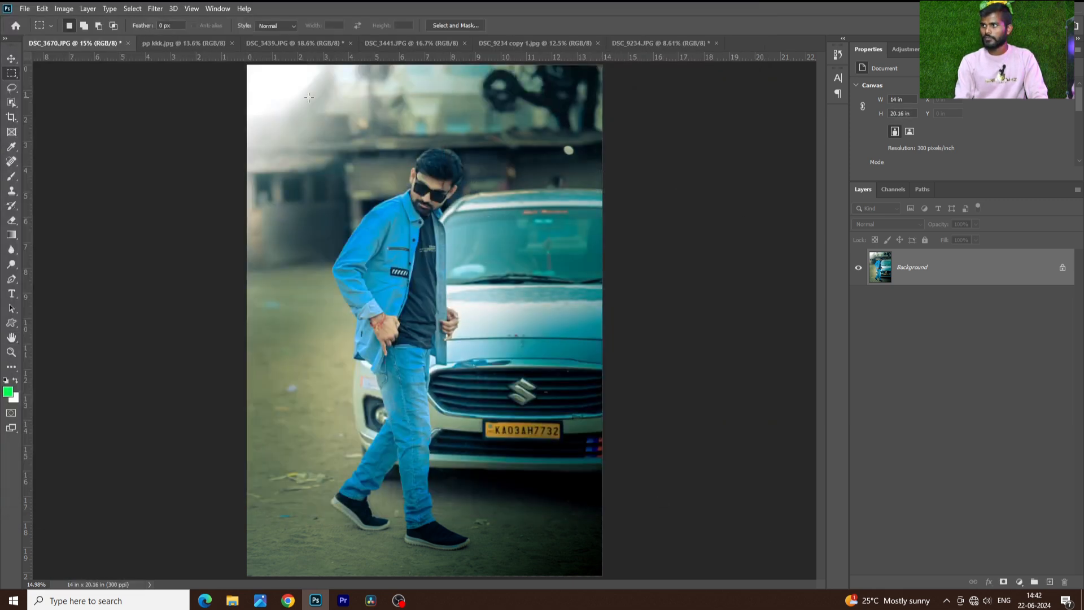
Try again to open the original DSC_3670 from the Colour Practic folder
scroll(457, 109, "down", 4)
scroll(457, 109, "up", 4)
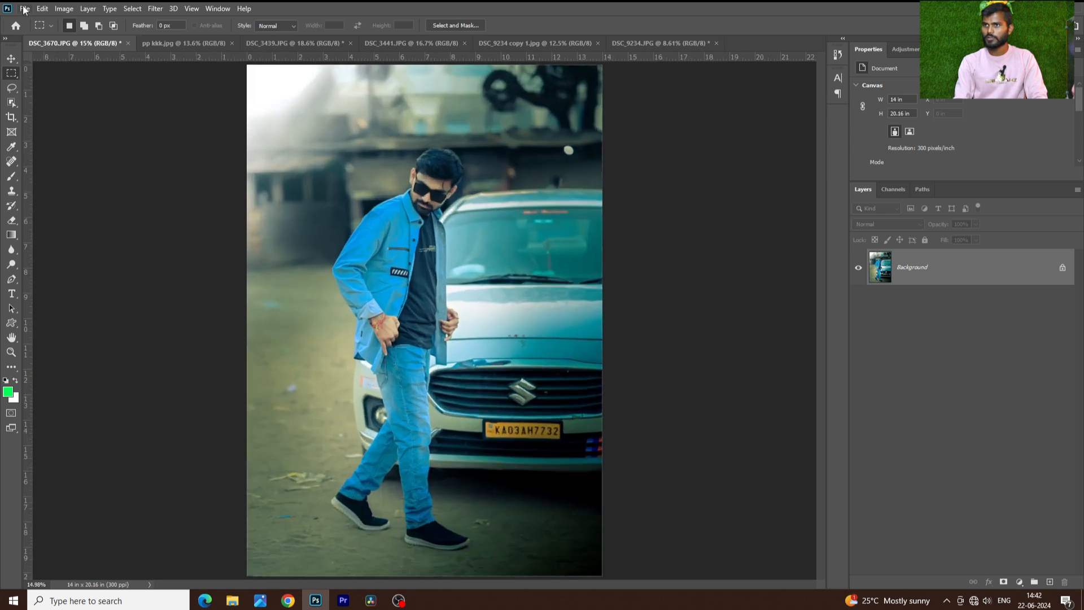
left_click(25, 10)
left_click(34, 33)
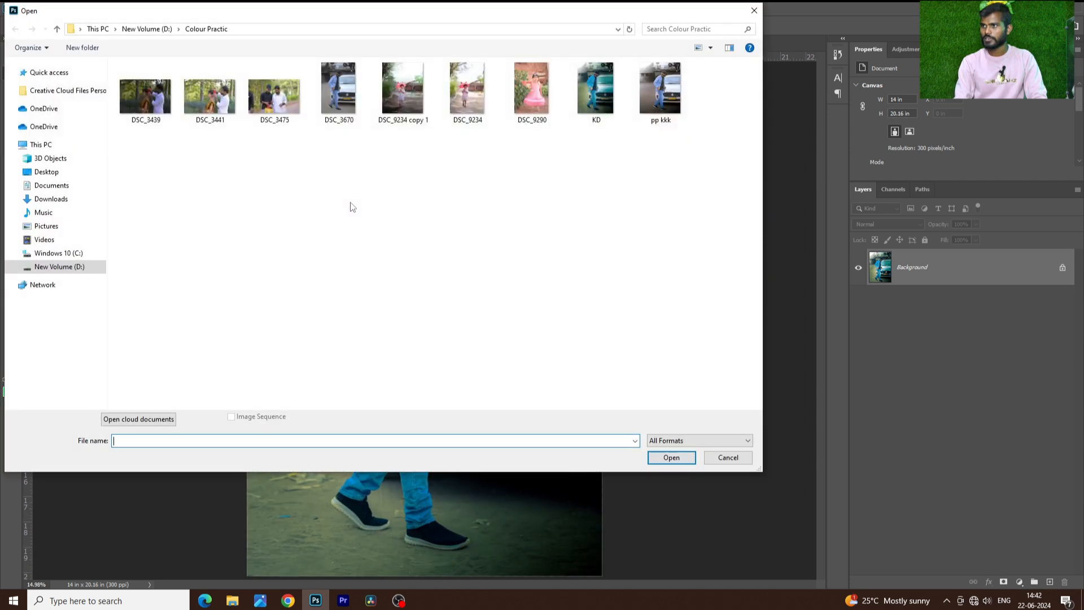
double_click(348, 106)
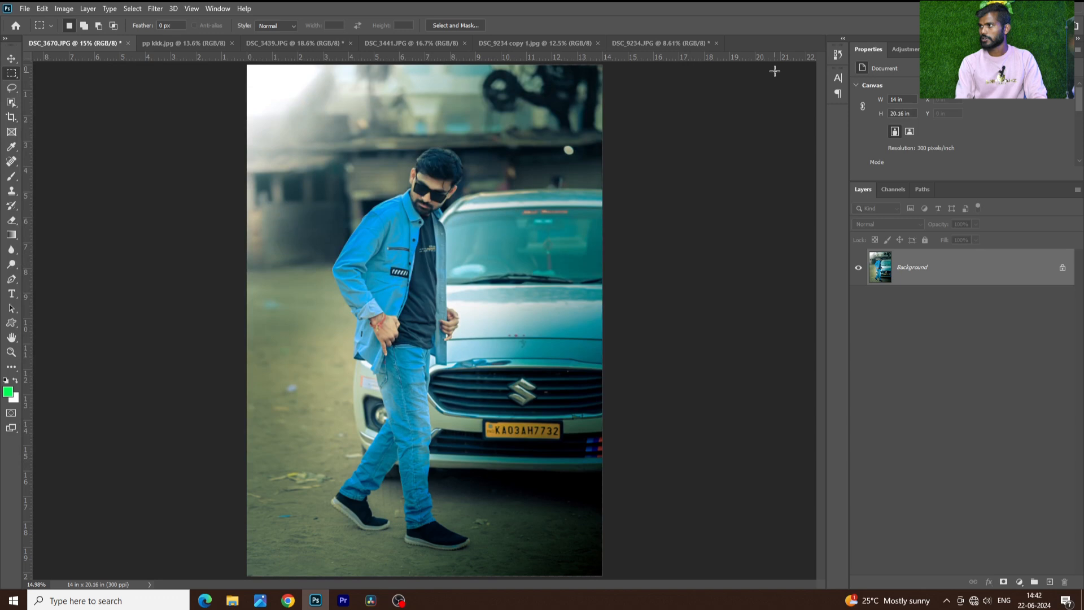
Close DSC_3670.JPG without saving its changes, and look through DSC_3441.JPG, DSC_9234 copy 1.jpg and DSC_9234.JPG
left_click(128, 44)
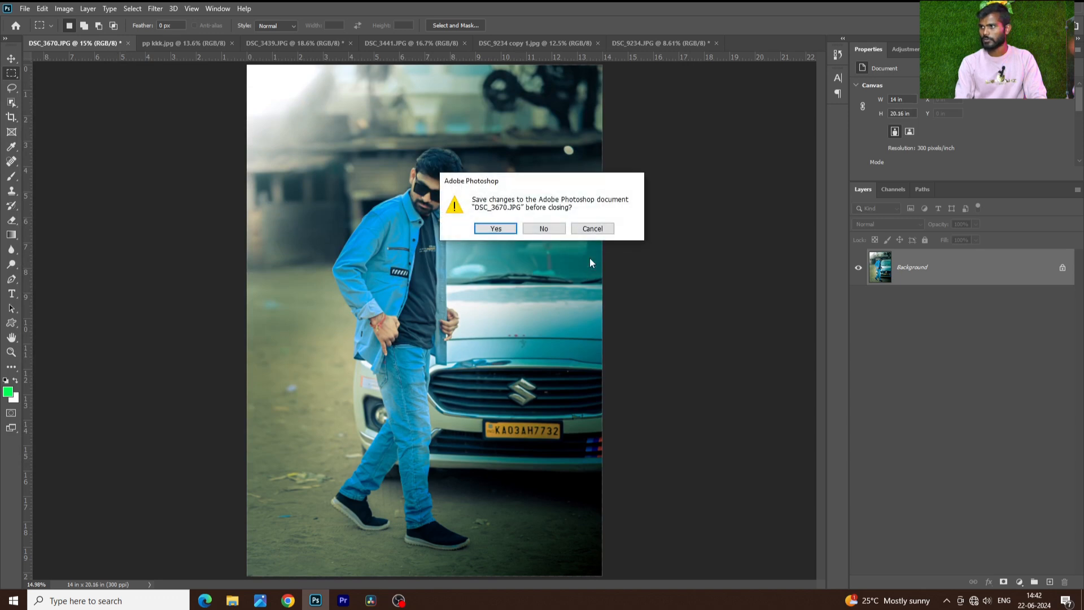
left_click(551, 228)
left_click(324, 46)
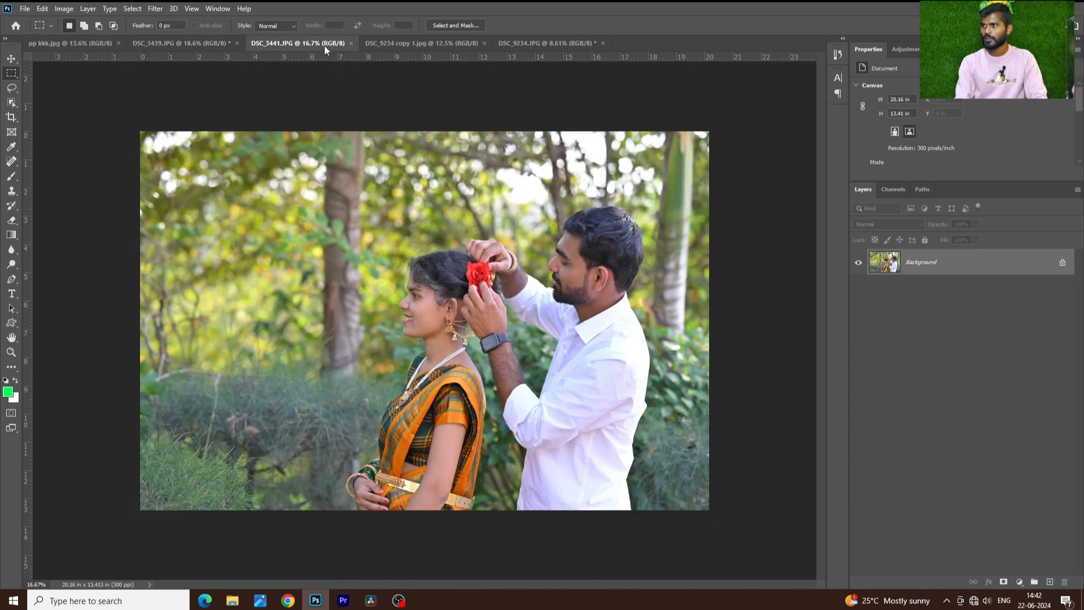
left_click(411, 41)
left_click(528, 43)
Open DSC_3670 and KD together from the Colour Practic folder, and fit the KD photo to the window
left_click(25, 8)
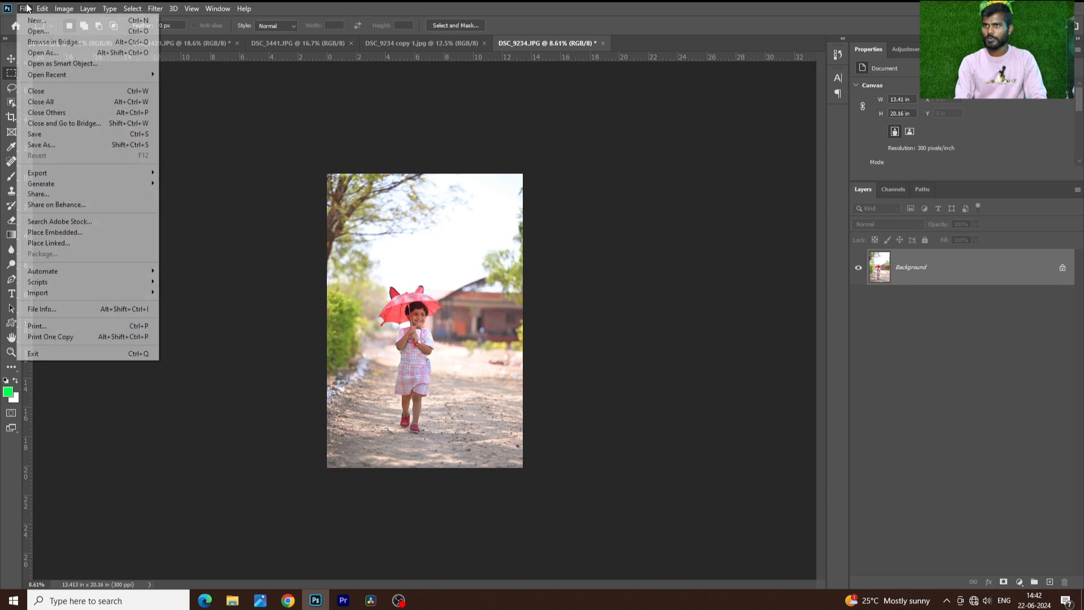
left_click(34, 31)
left_click(330, 93)
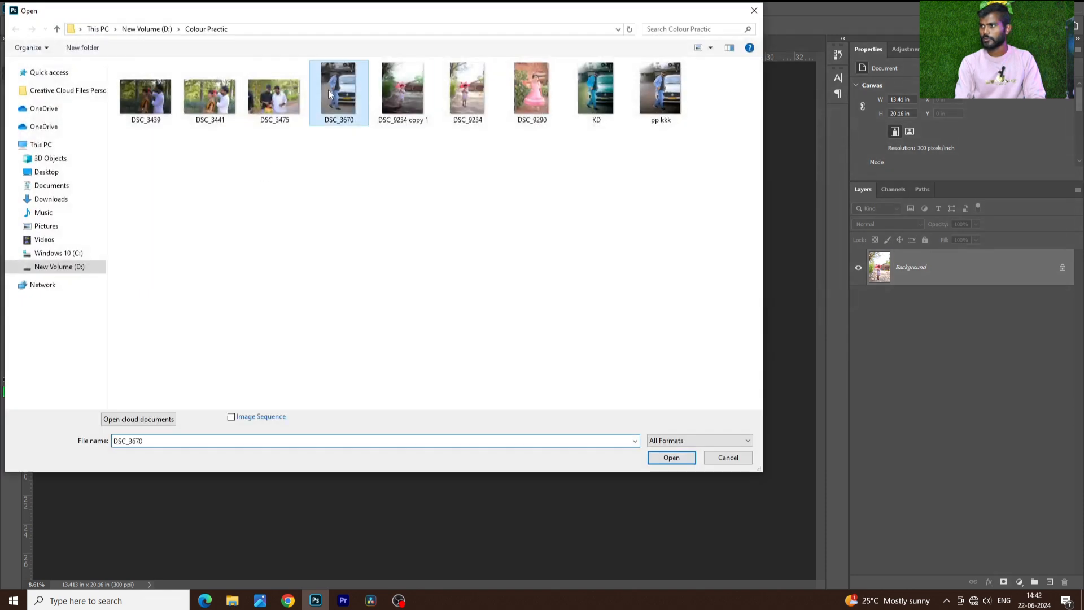
left_click(596, 91, "ctrl")
left_click(672, 461)
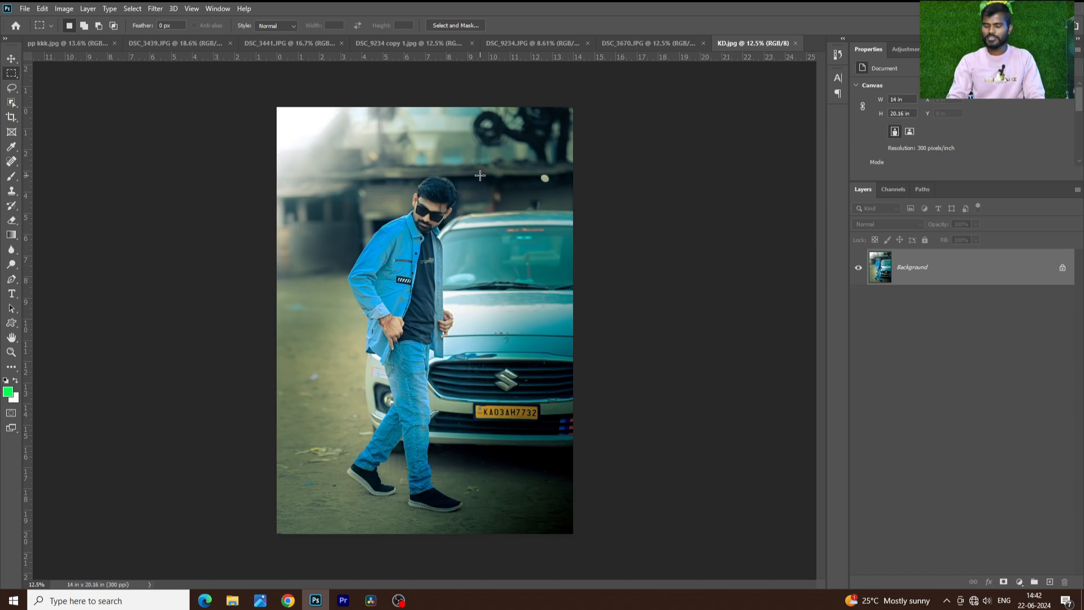
key("ctrl+0")
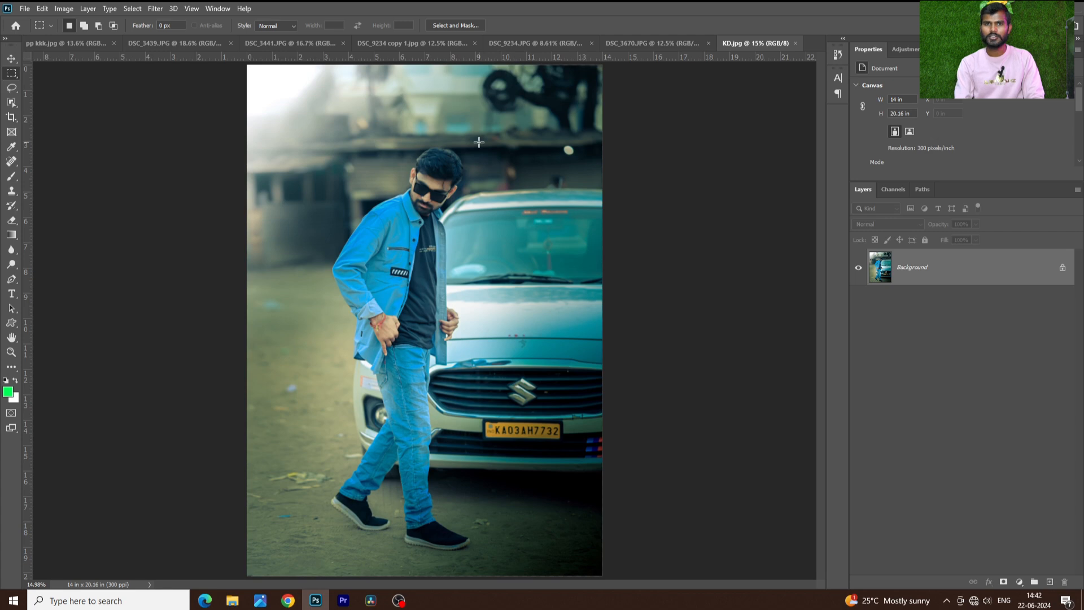
Look through the other open photos from DSC_3439.JPG to DSC_3670.JPG, and return to KD.jpg
left_click(152, 52)
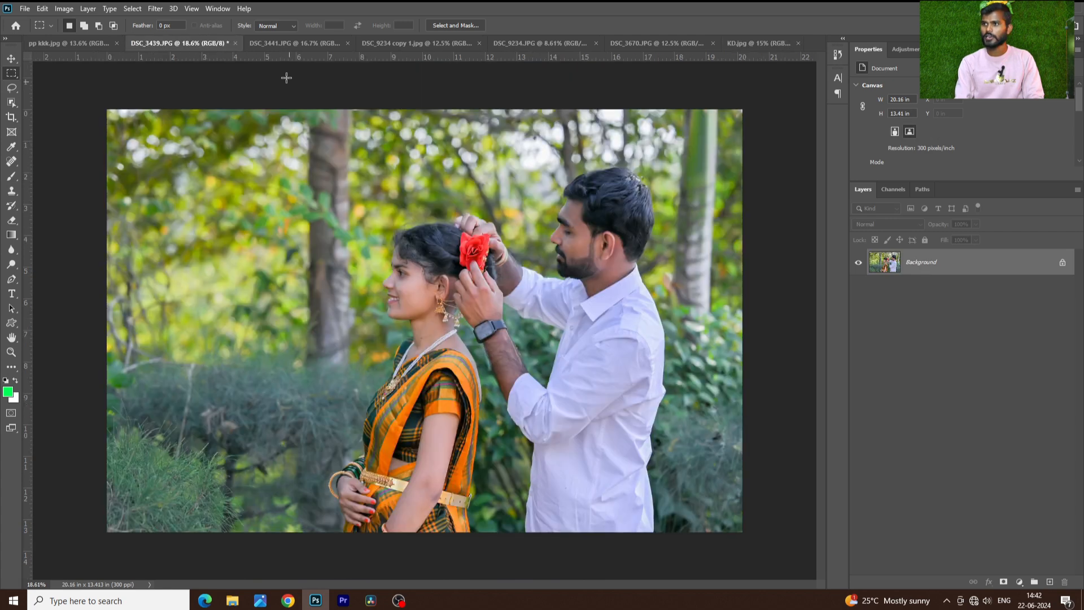
left_click(278, 45)
left_click(418, 41)
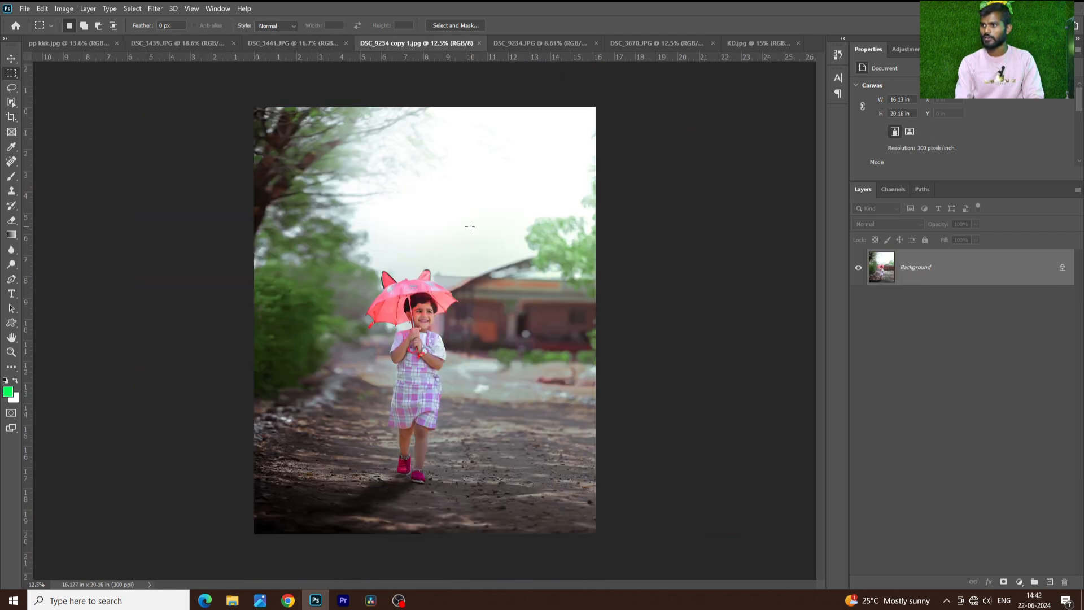
left_click(571, 42)
left_click(638, 49)
key("ctrl+Tab")
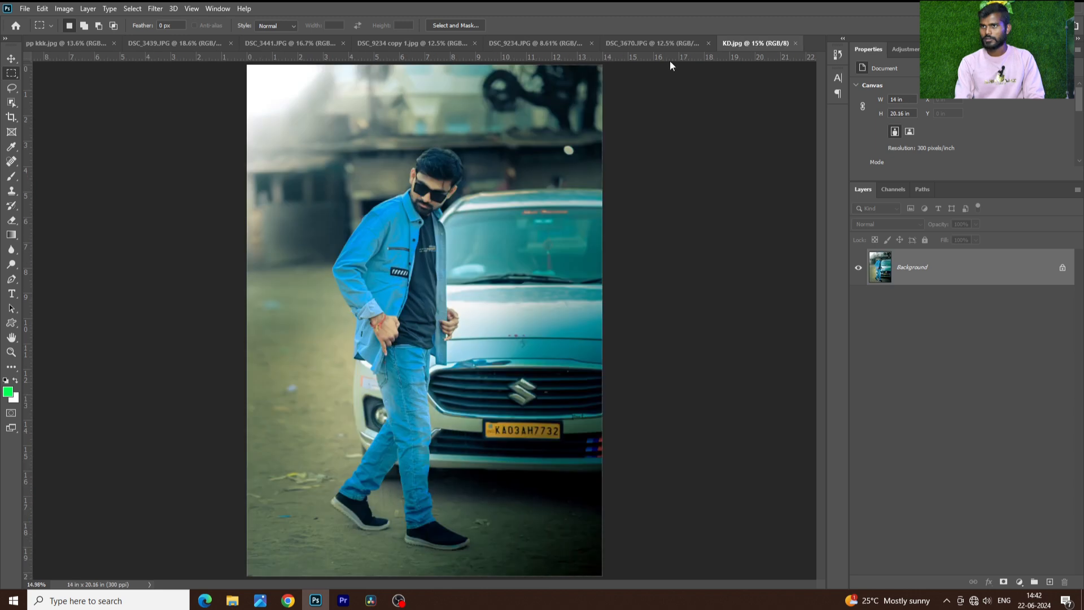
Bring up pp kkk from the Colour Practic folder, and compare it with the original DSC_3670.JPG and the edited KD.jpg
left_click(22, 8)
left_click(29, 33)
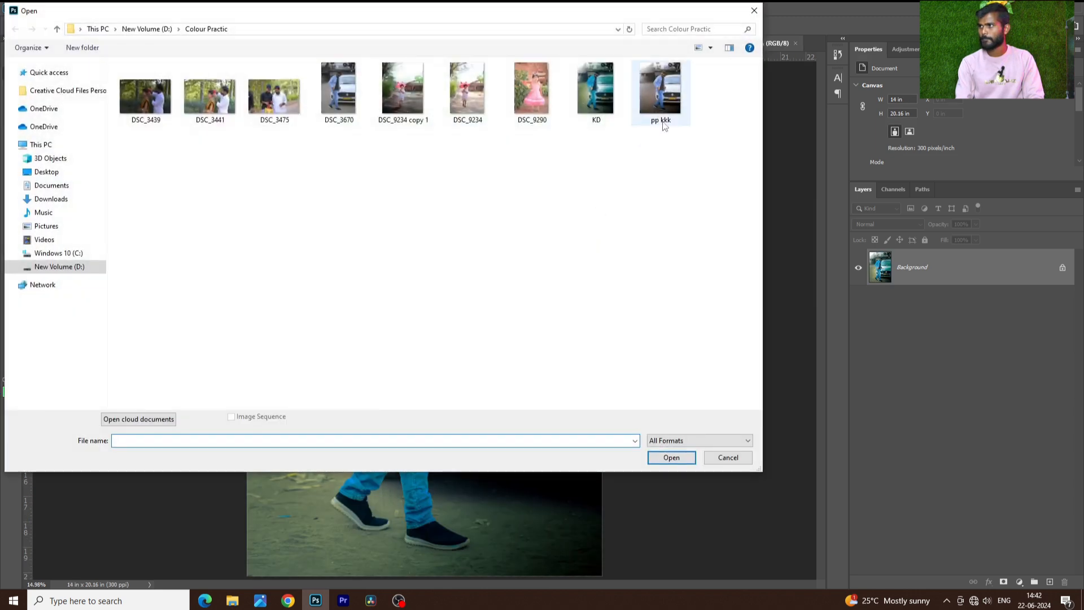
double_click(650, 104)
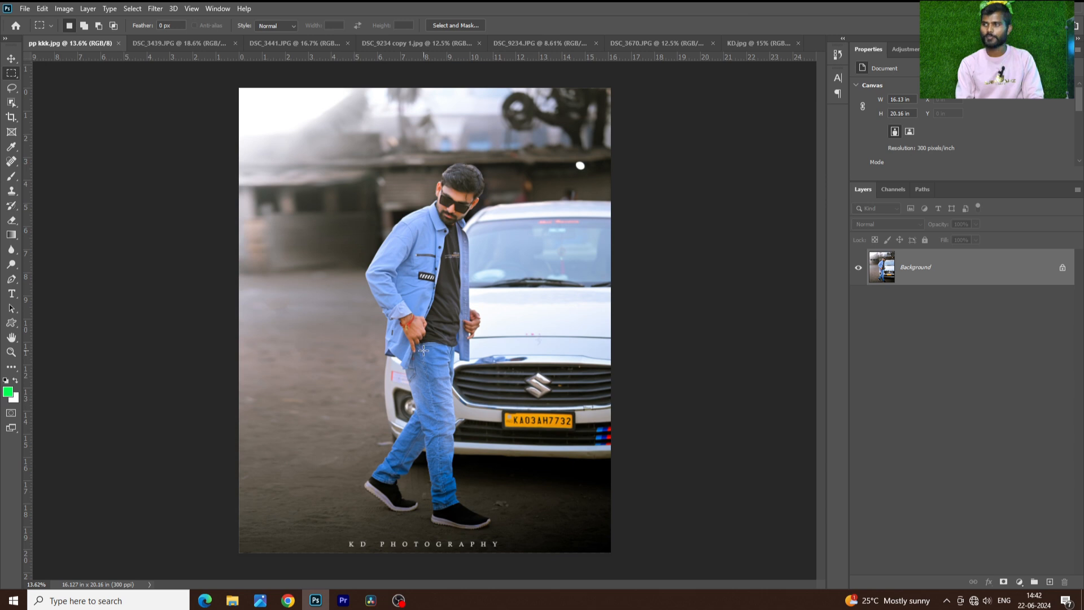
left_click(558, 46)
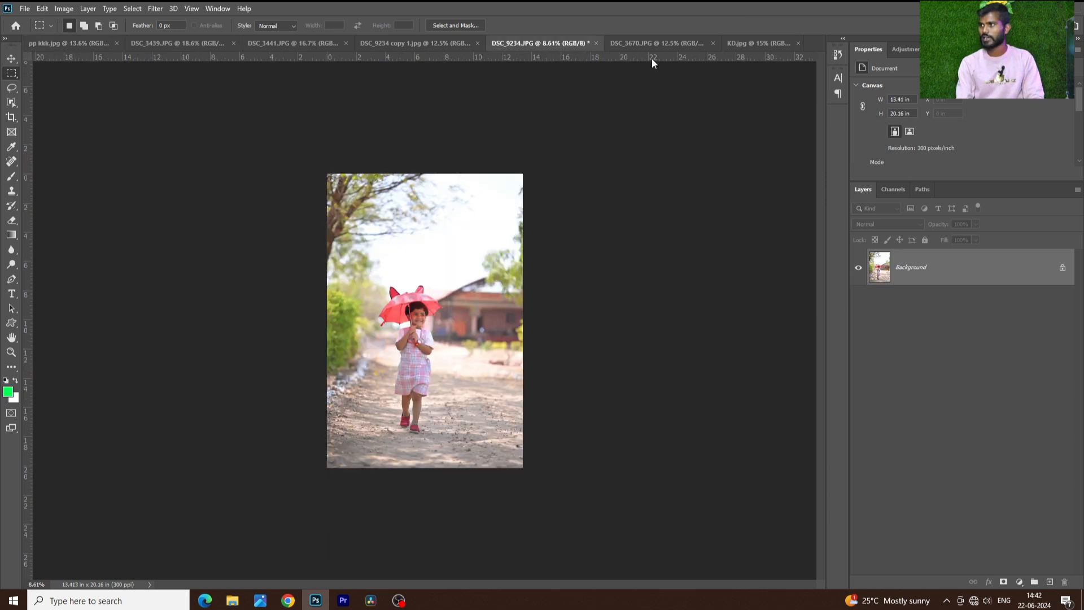
left_click(650, 43)
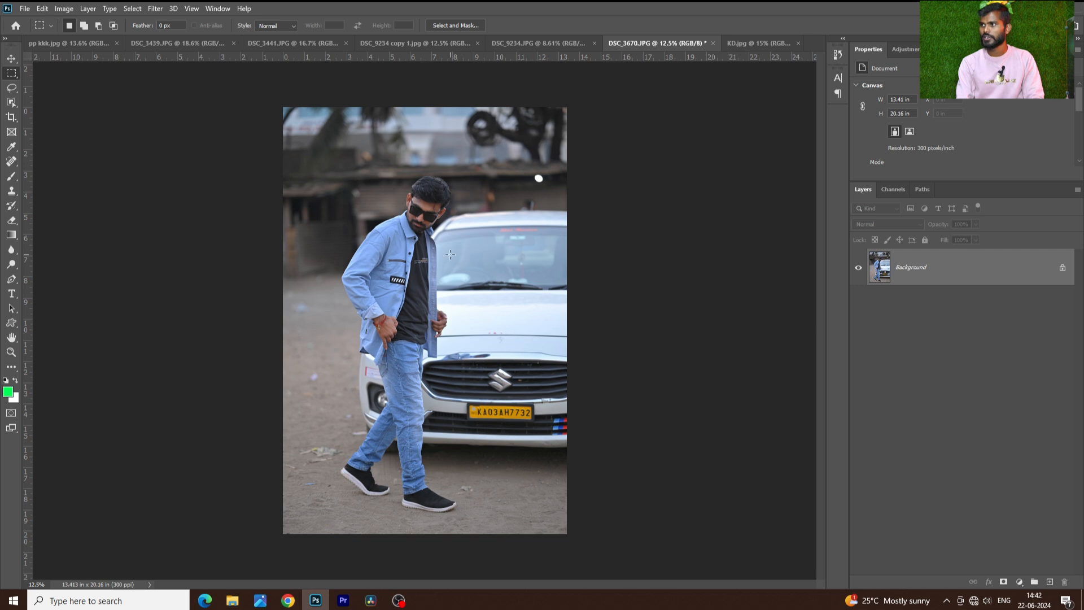
left_click(753, 42)
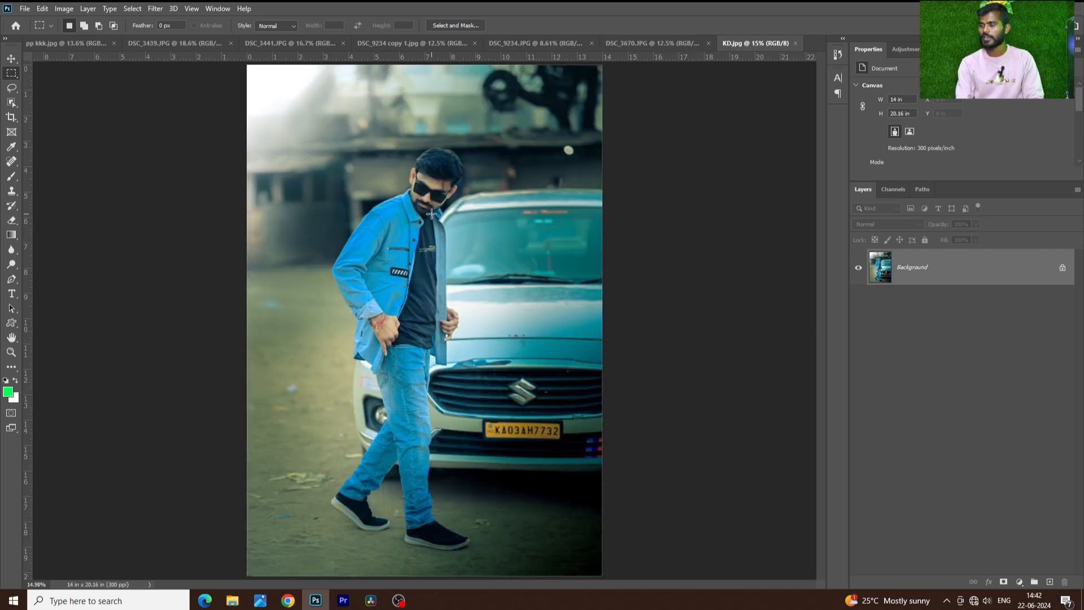